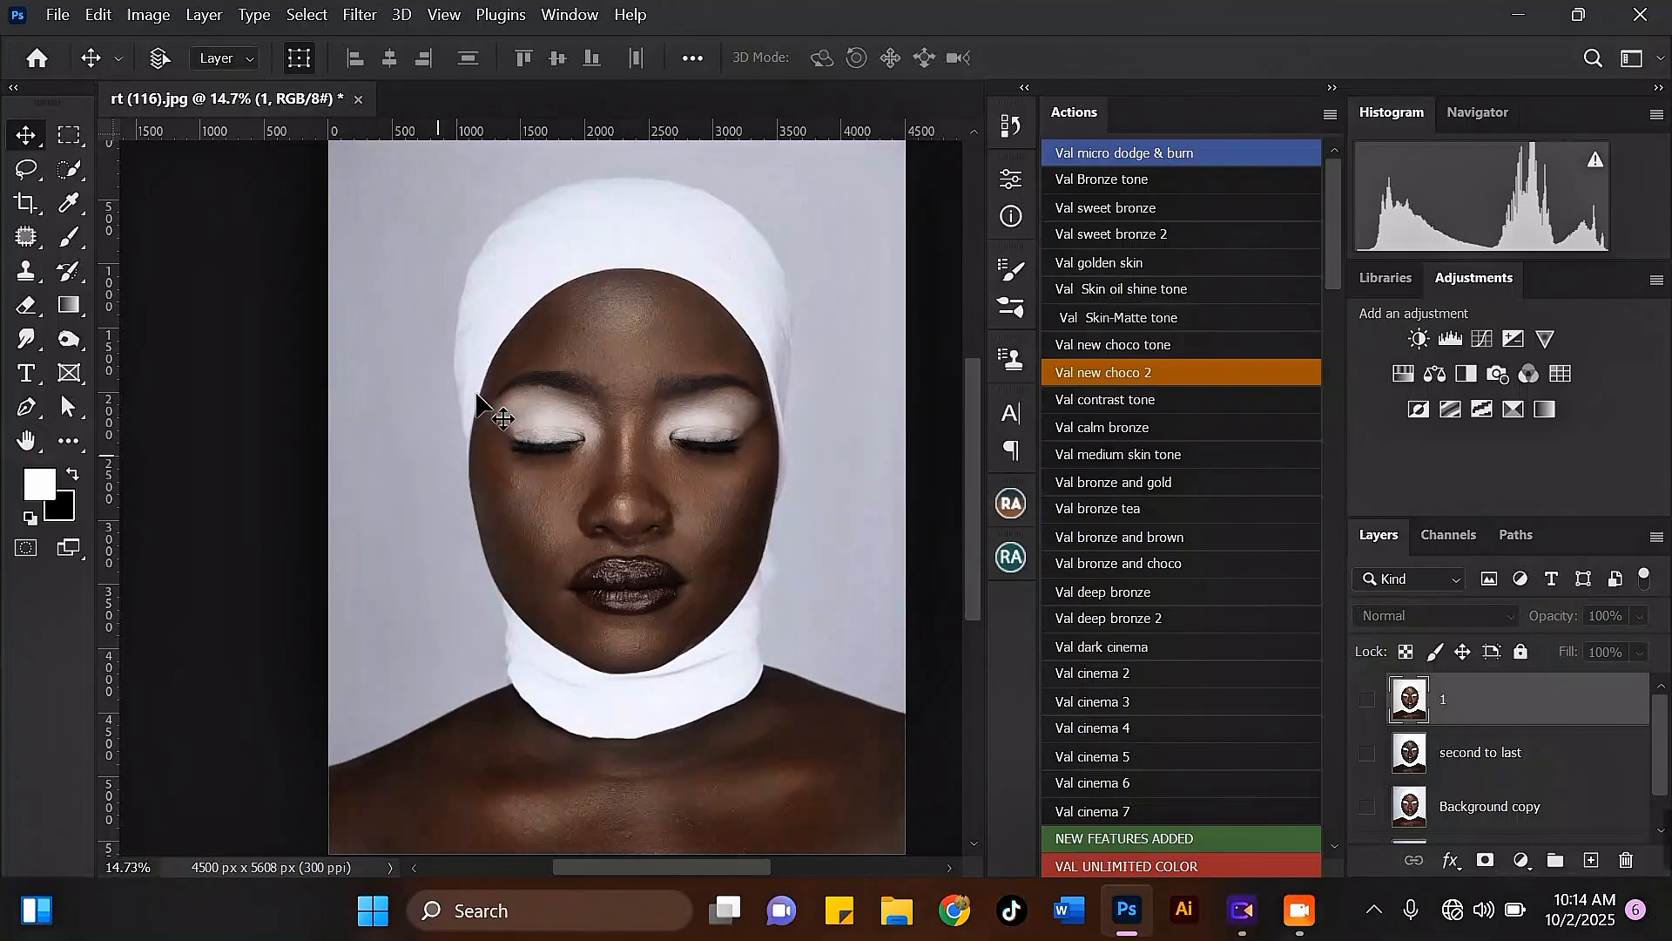
Step: Compare the retouching stages by showing the Background, Background copy, second to last and 1 layers one after another
drag(1665, 757, 1667, 772)
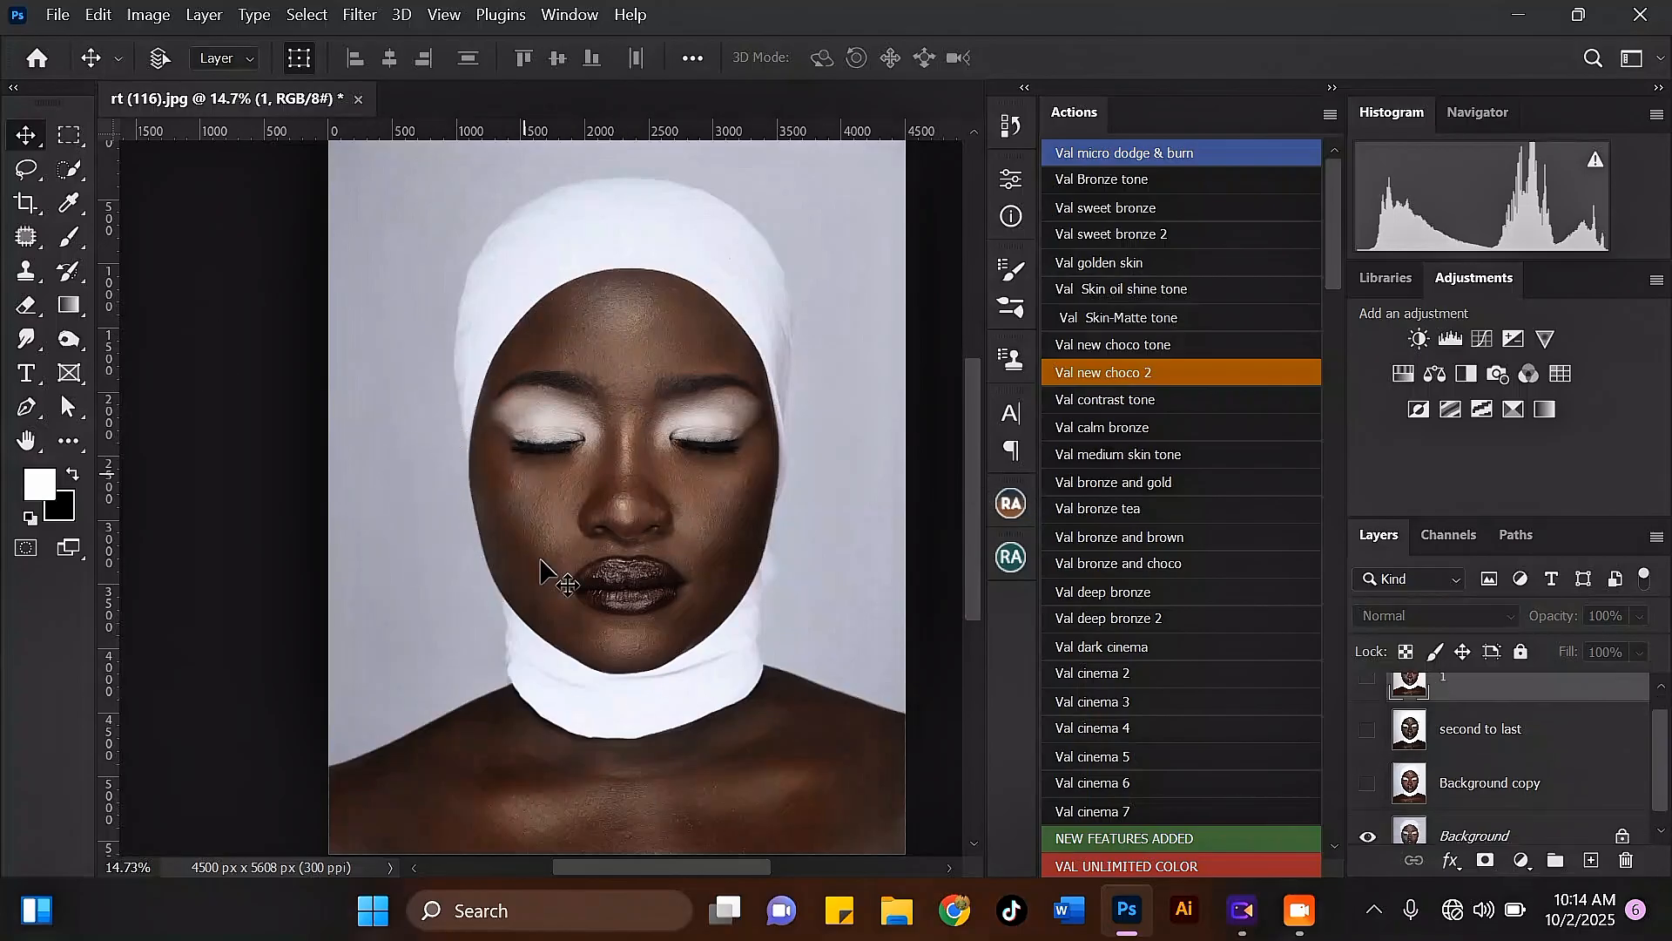
click(1369, 834)
click(1369, 783)
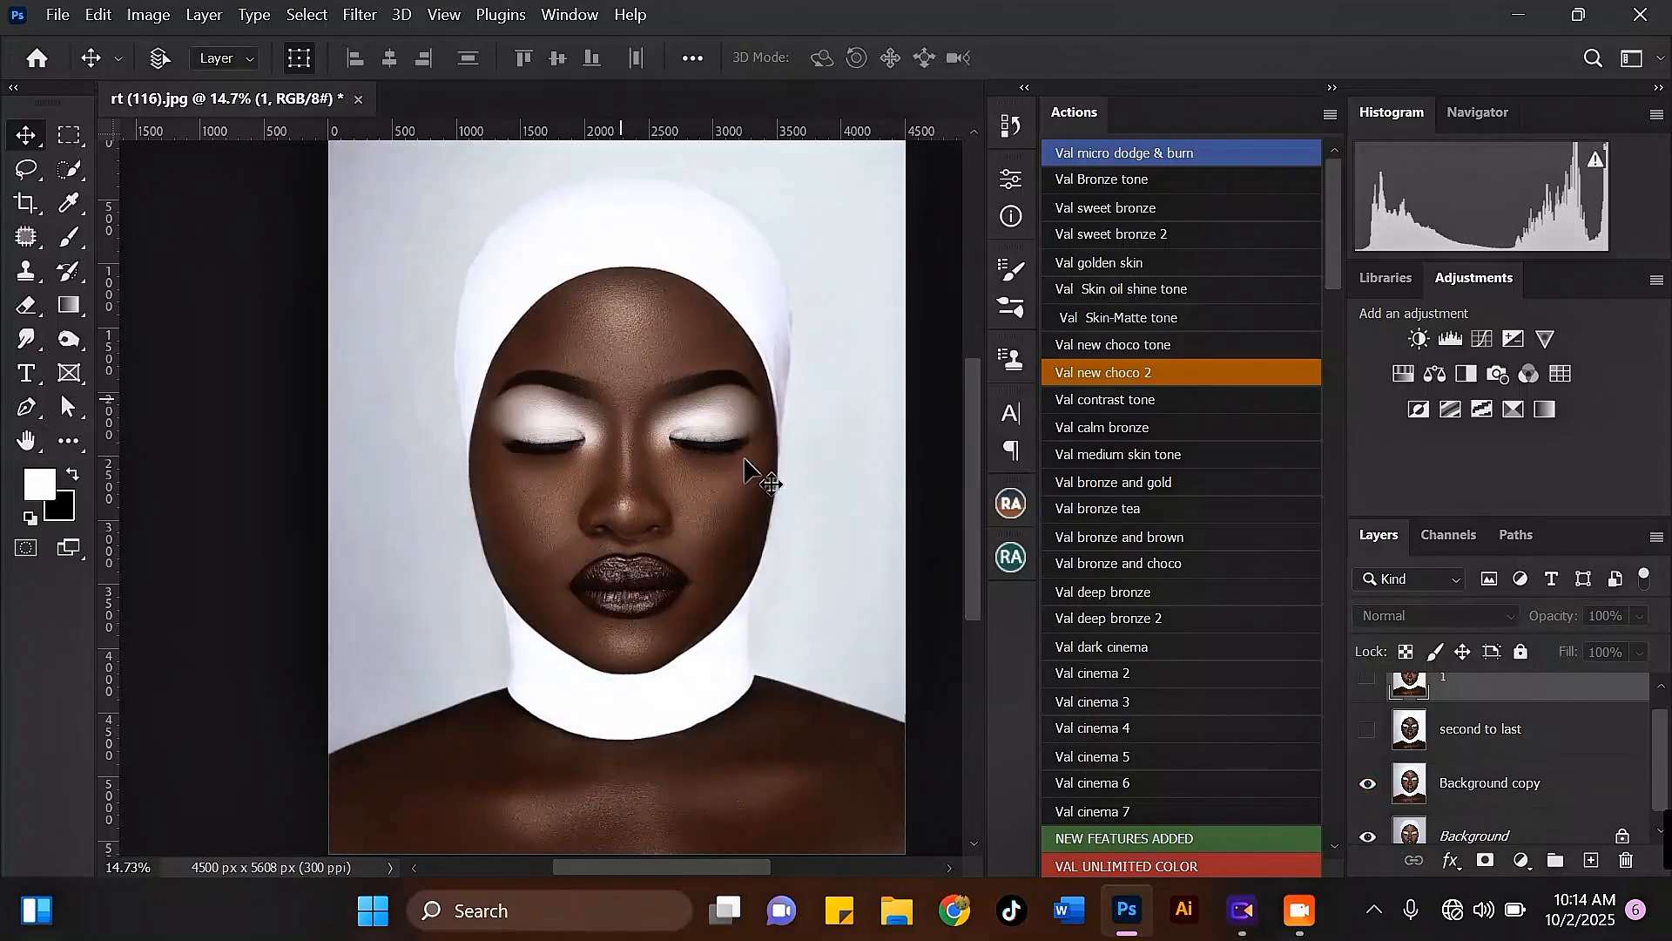
click(1367, 733)
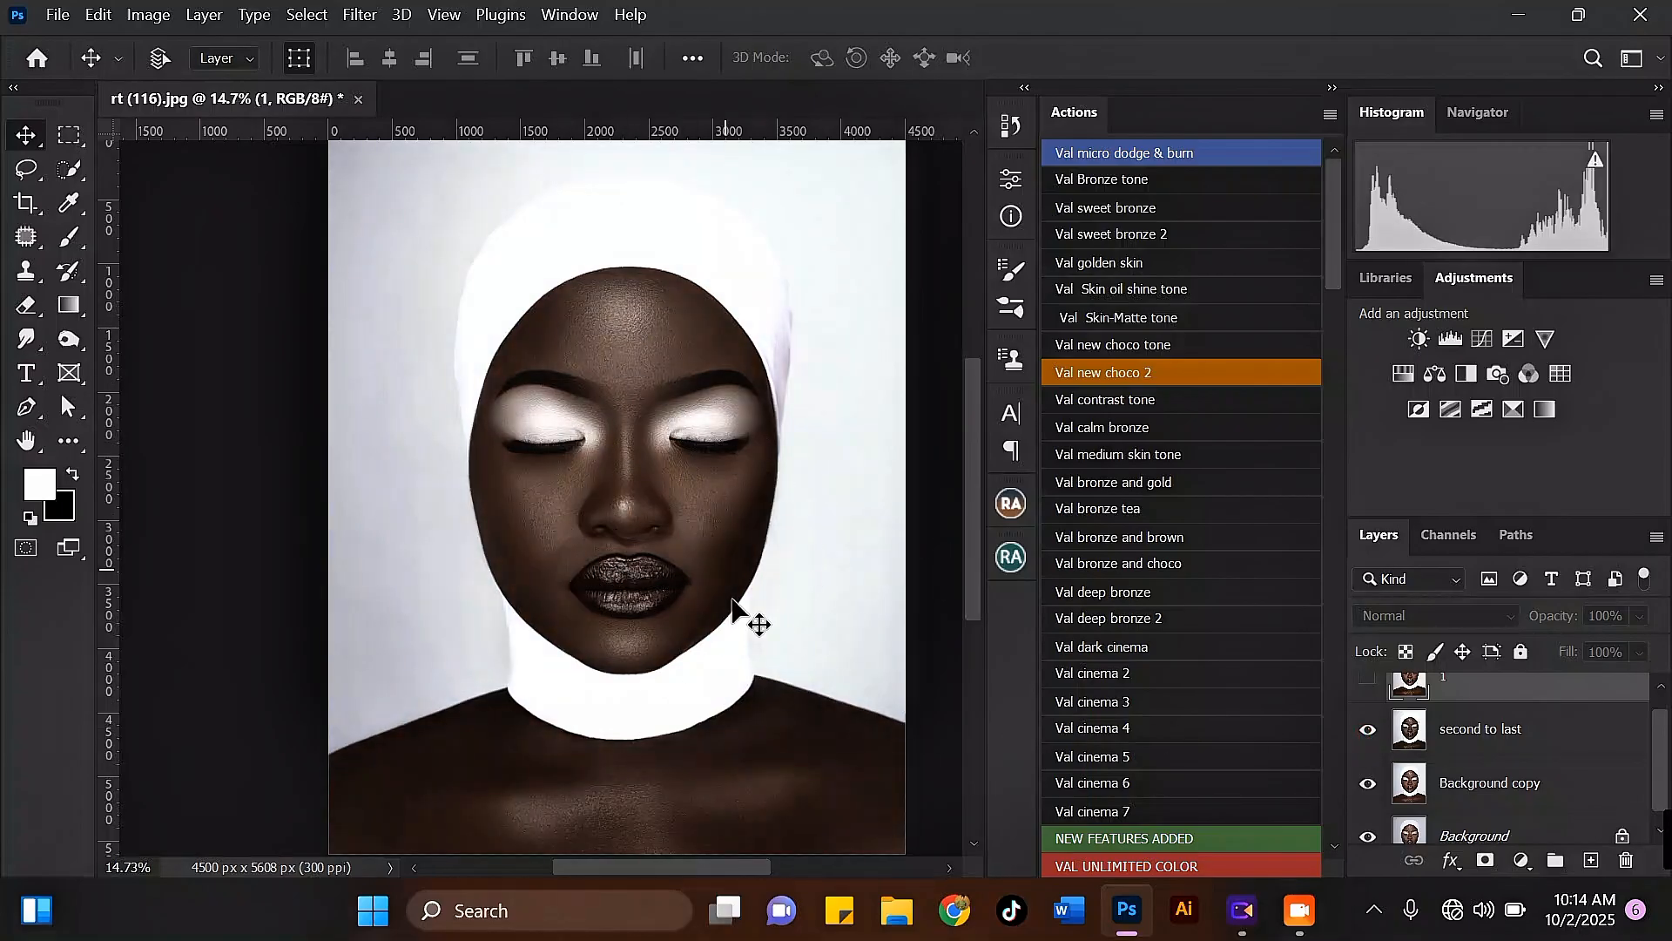
click(1367, 678)
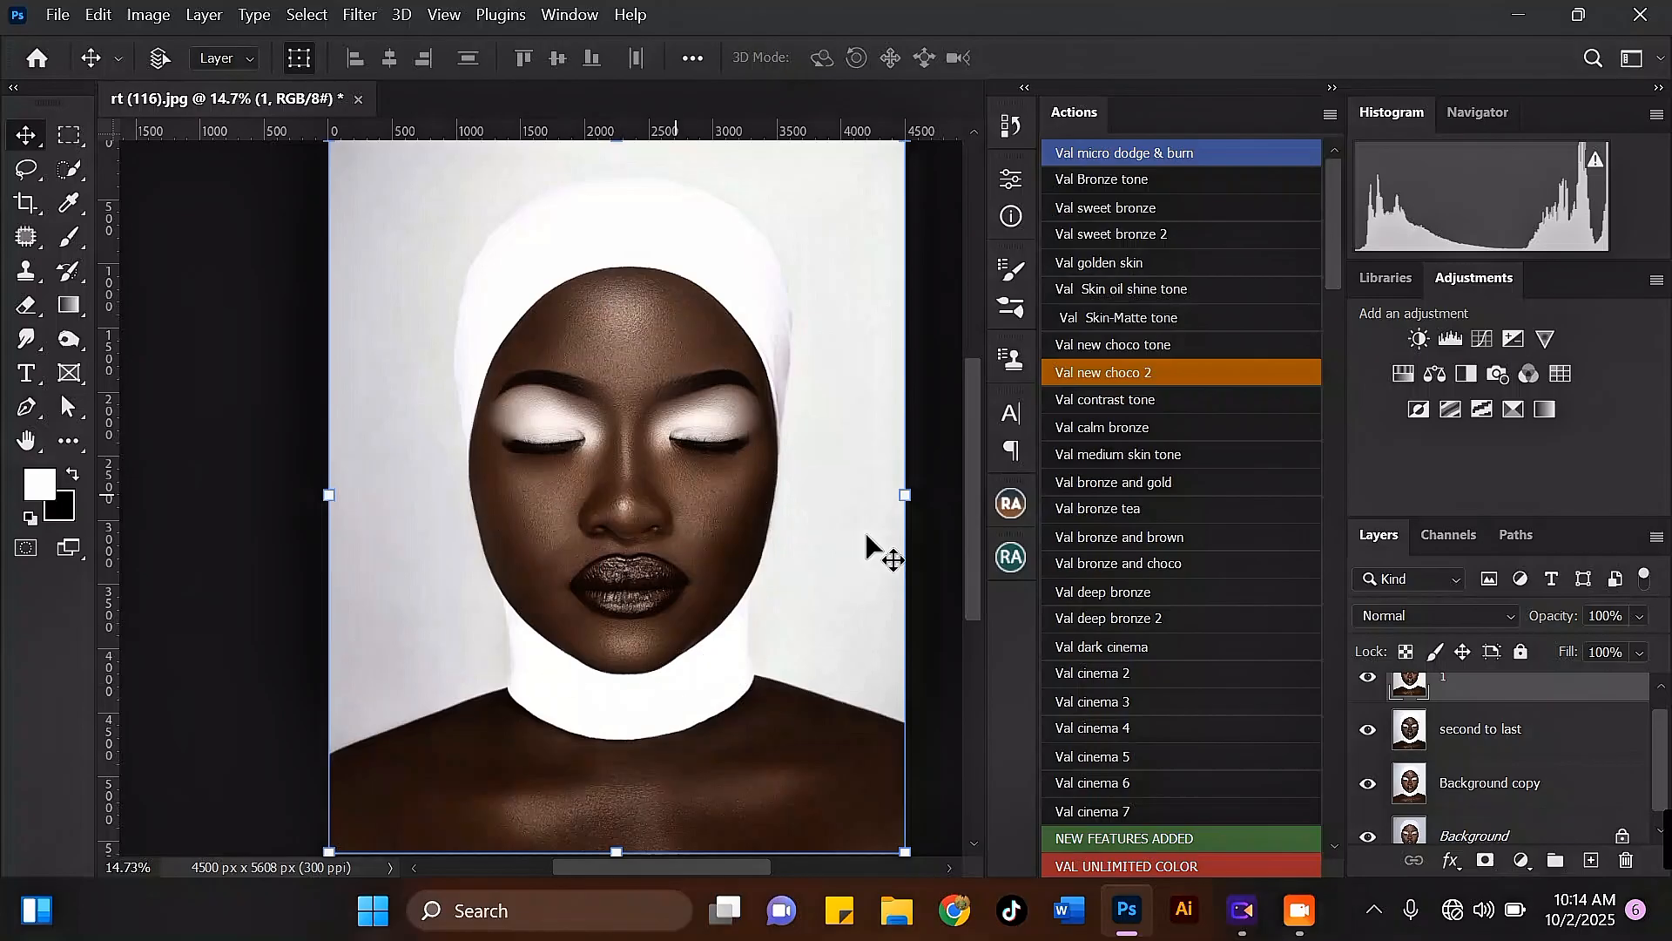
Step: Hide the 1, second to last and Background copy layers so only Background is displayed
click(1368, 677)
click(1377, 732)
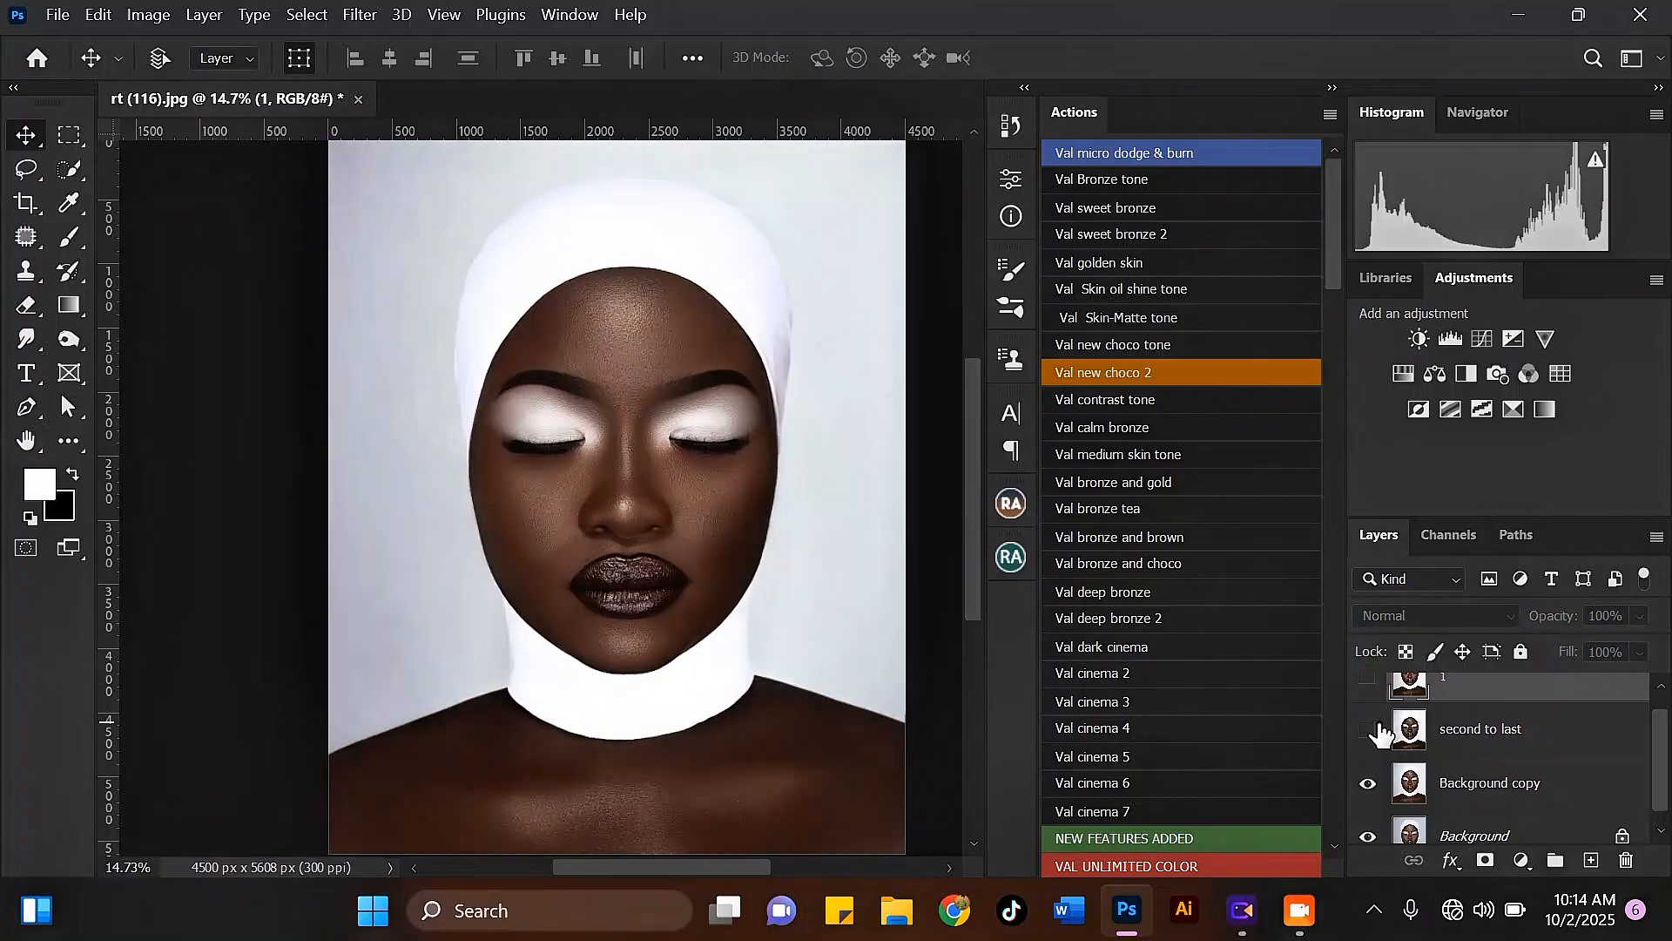
click(1368, 783)
drag(1655, 788, 1666, 819)
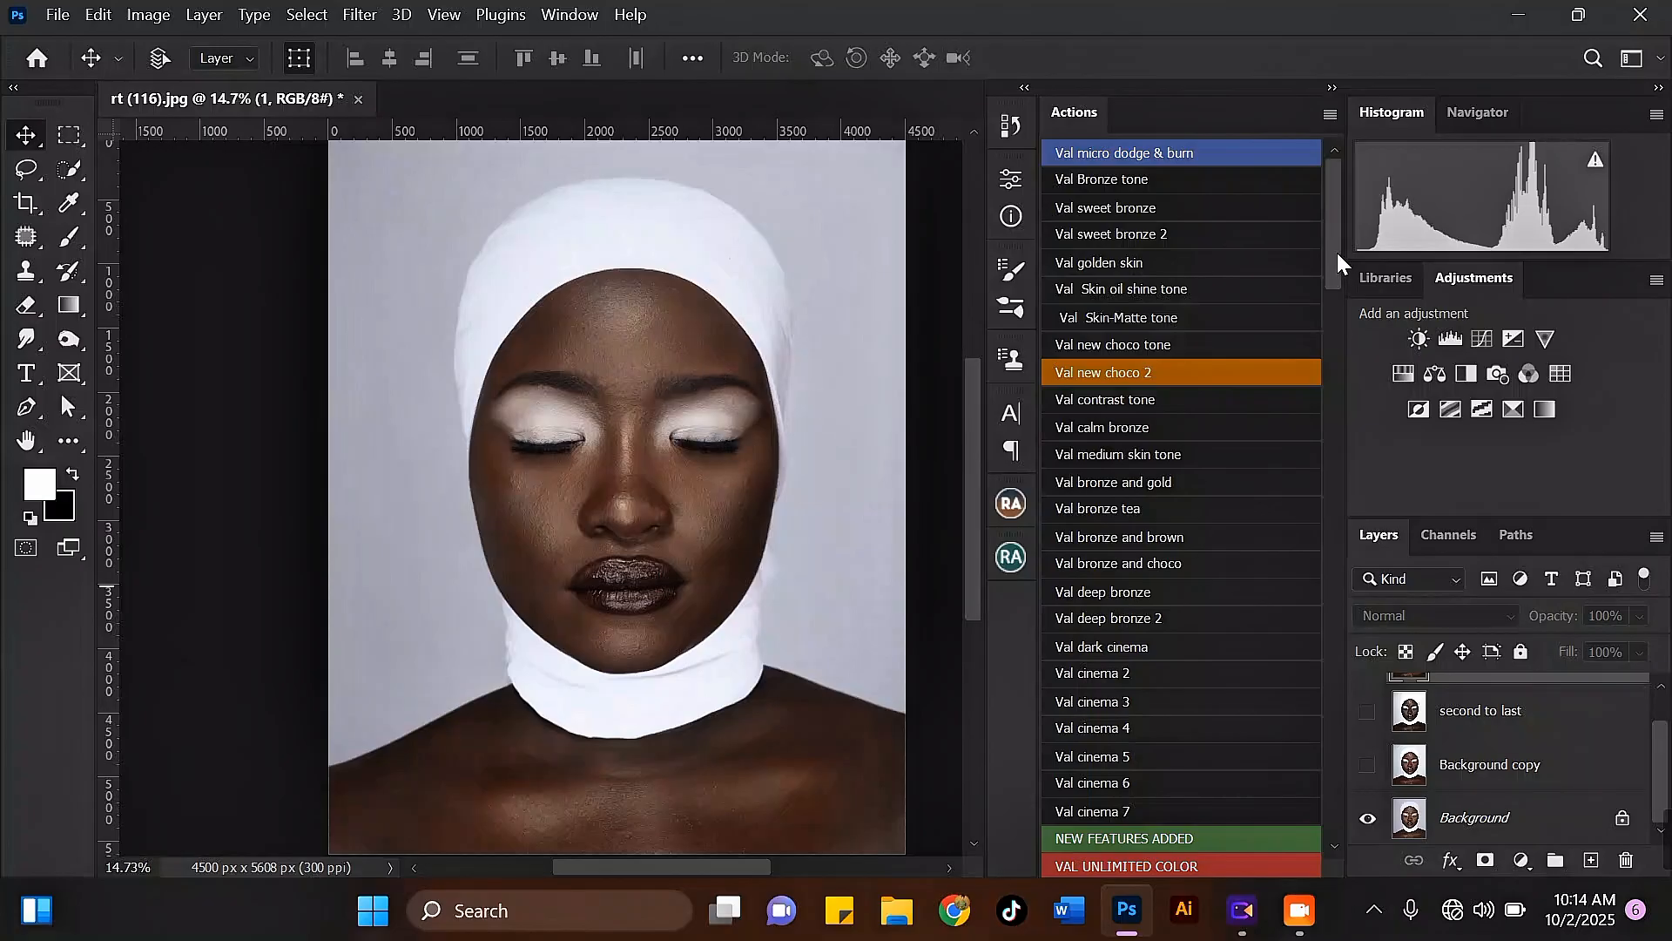
Step: Run the VAL ADVANCE FREQUENCY SP retouching action on the Background layer and proceed to its blur settings
mouse_move(1331, 248)
mouse_down()
mouse_move(1344, 821)
mouse_move(1332, 394)
mouse_move(1336, 791)
mouse_up()
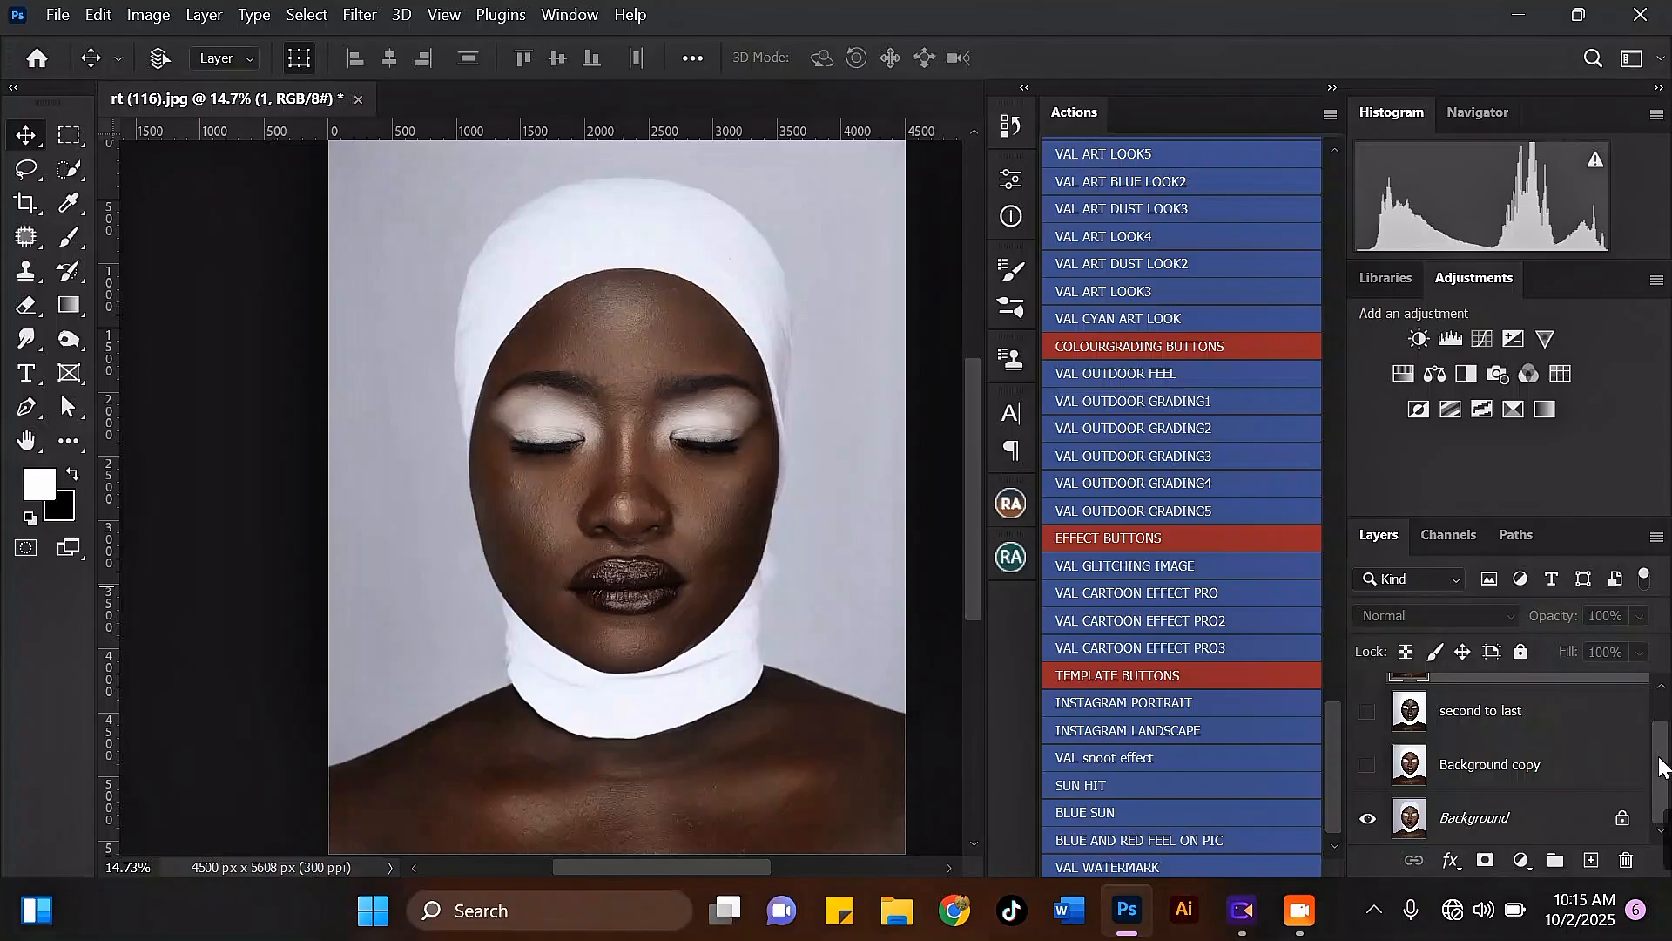
click(1511, 823)
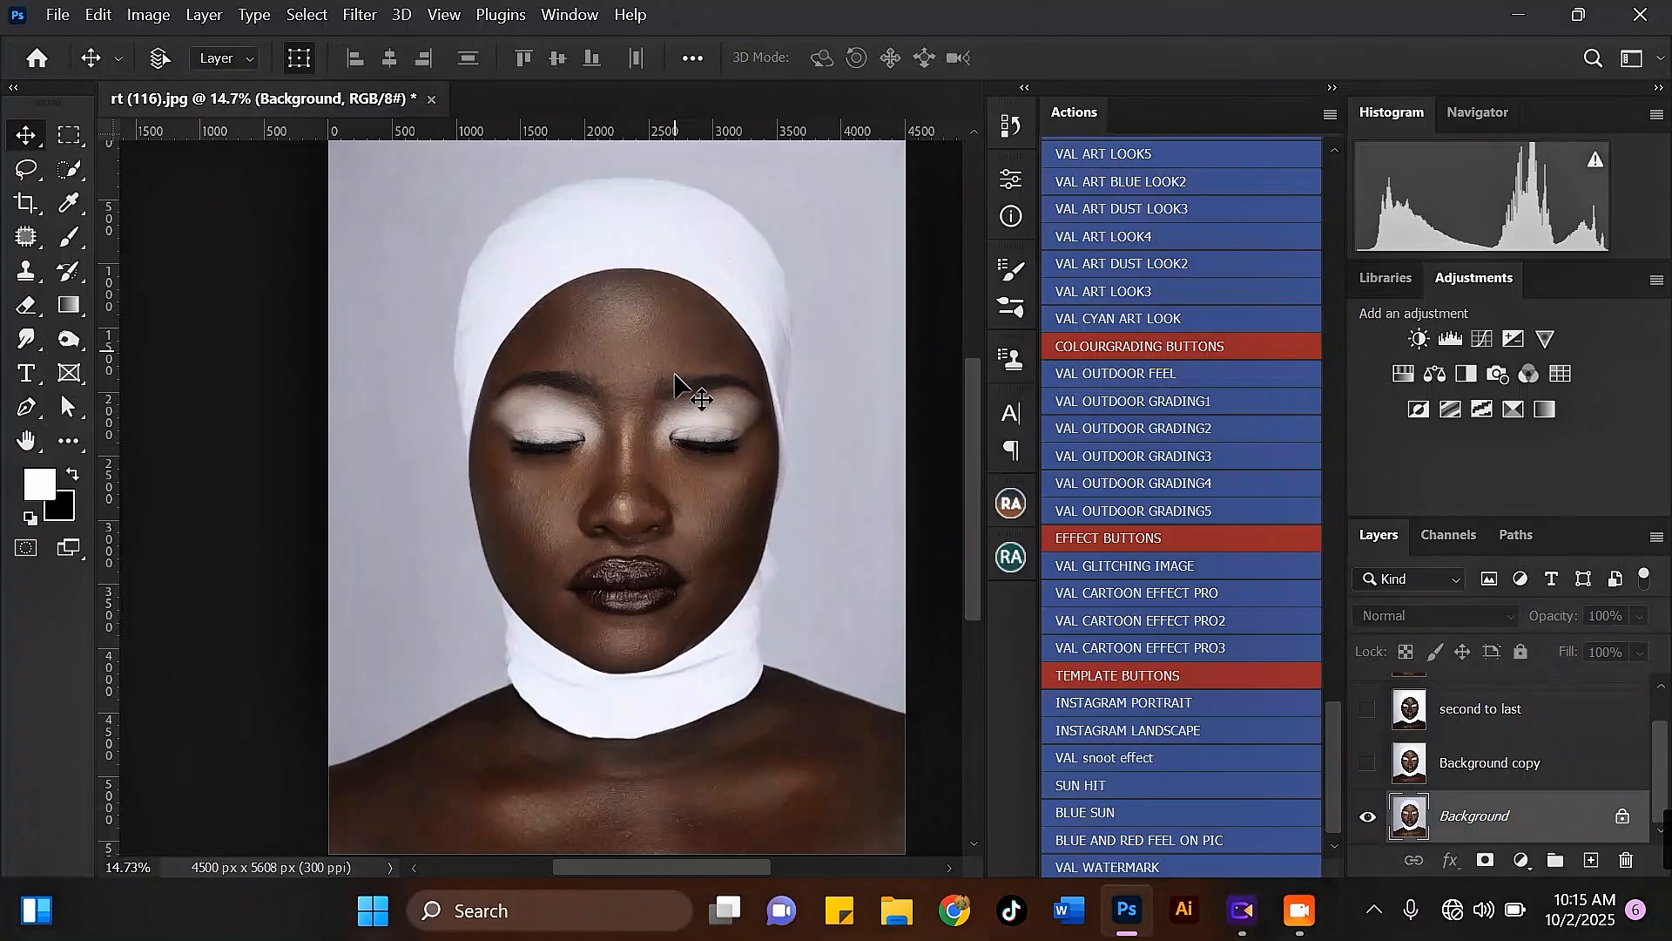
scroll(688, 383, up, 1)
scroll(645, 514, up, 1)
scroll(610, 305, down, 3)
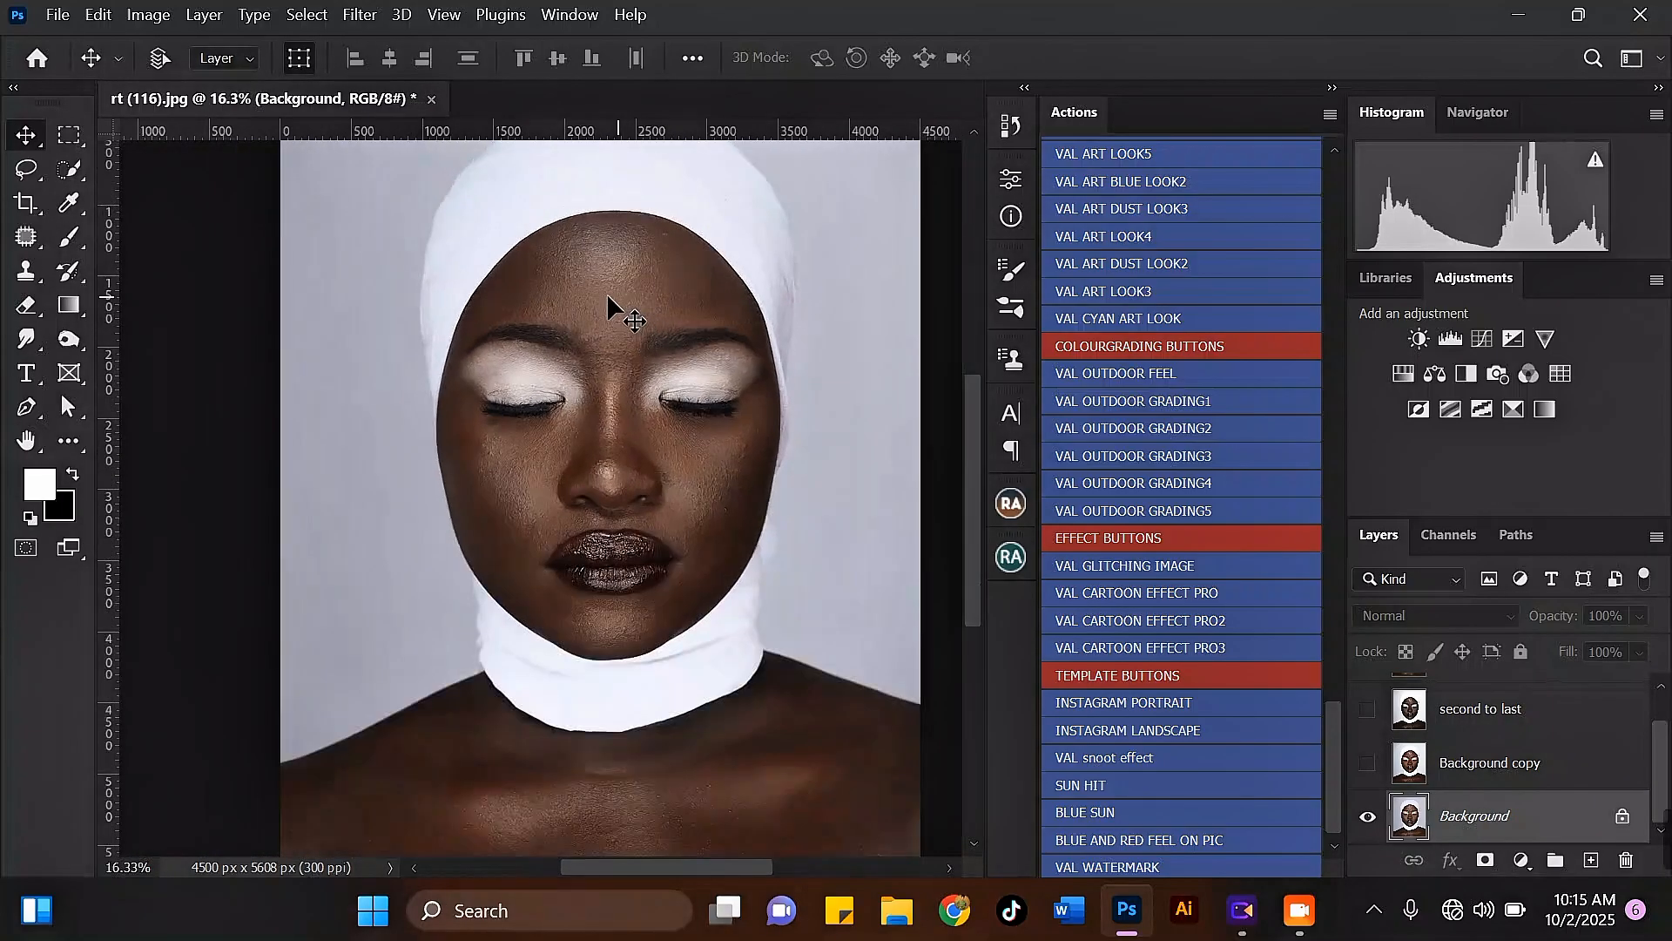
scroll(662, 340, up, 1)
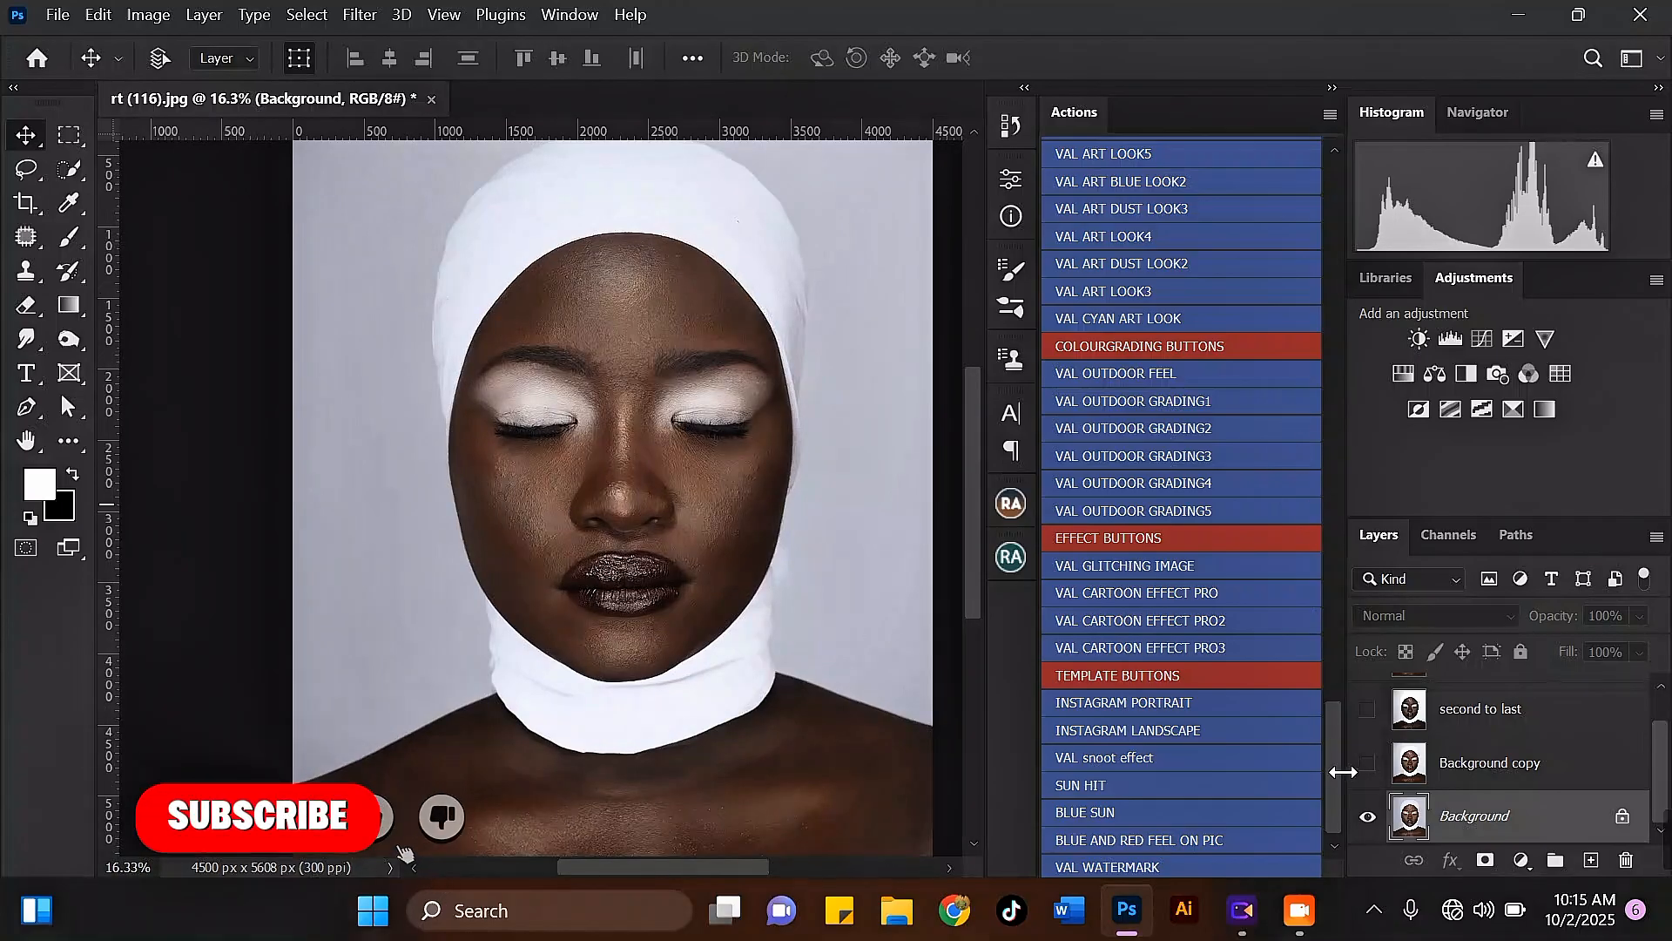
mouse_move(1336, 756)
mouse_down()
mouse_move(1319, 493)
mouse_move(1297, 367)
mouse_move(1276, 370)
mouse_up()
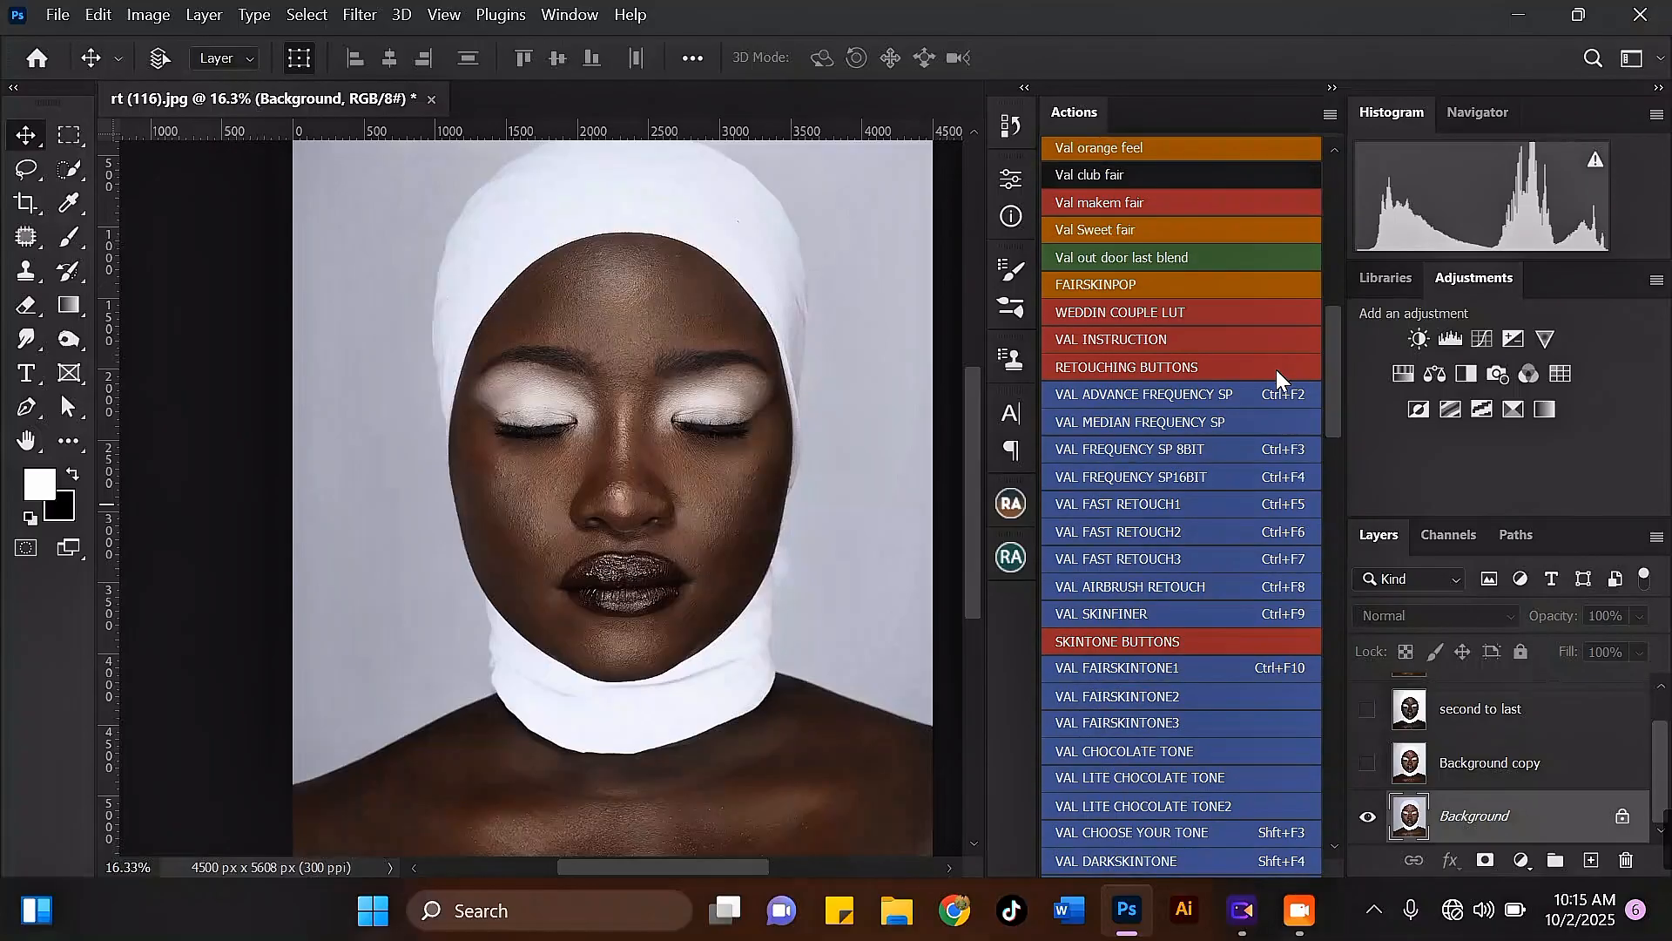
click(1095, 399)
click(945, 434)
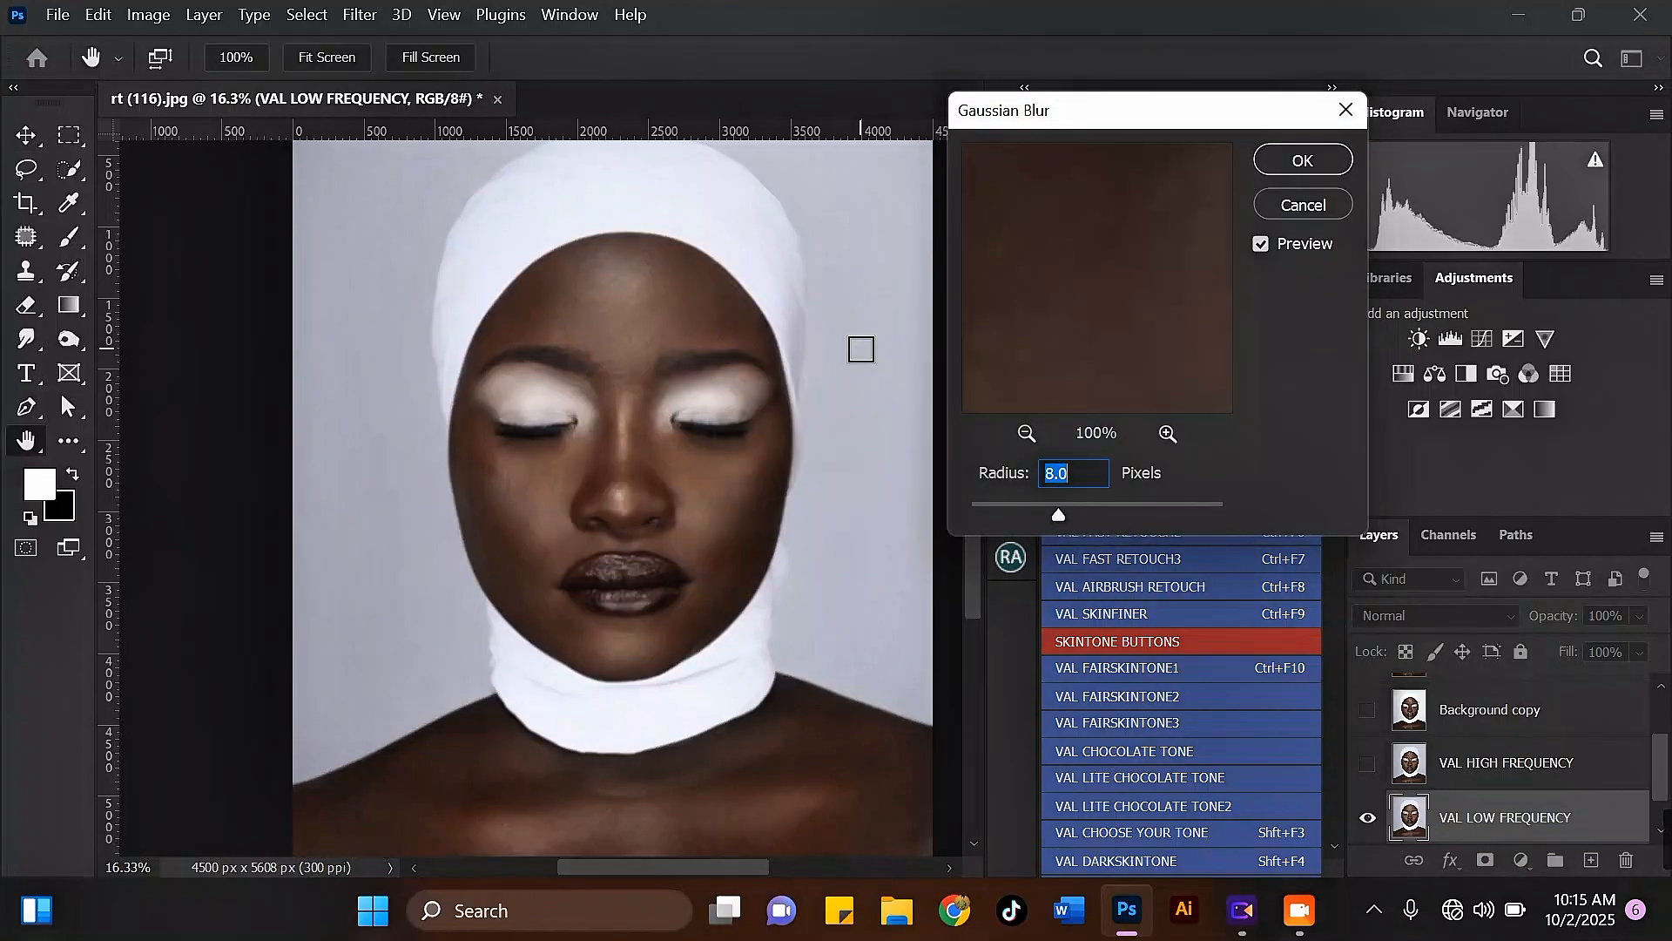
Step: Preview the blur on the face, apply Gaussian Blur with an 8.0-pixel radius, and let the frequency separation action finish
click(1025, 435)
click(1025, 435)
click(1025, 434)
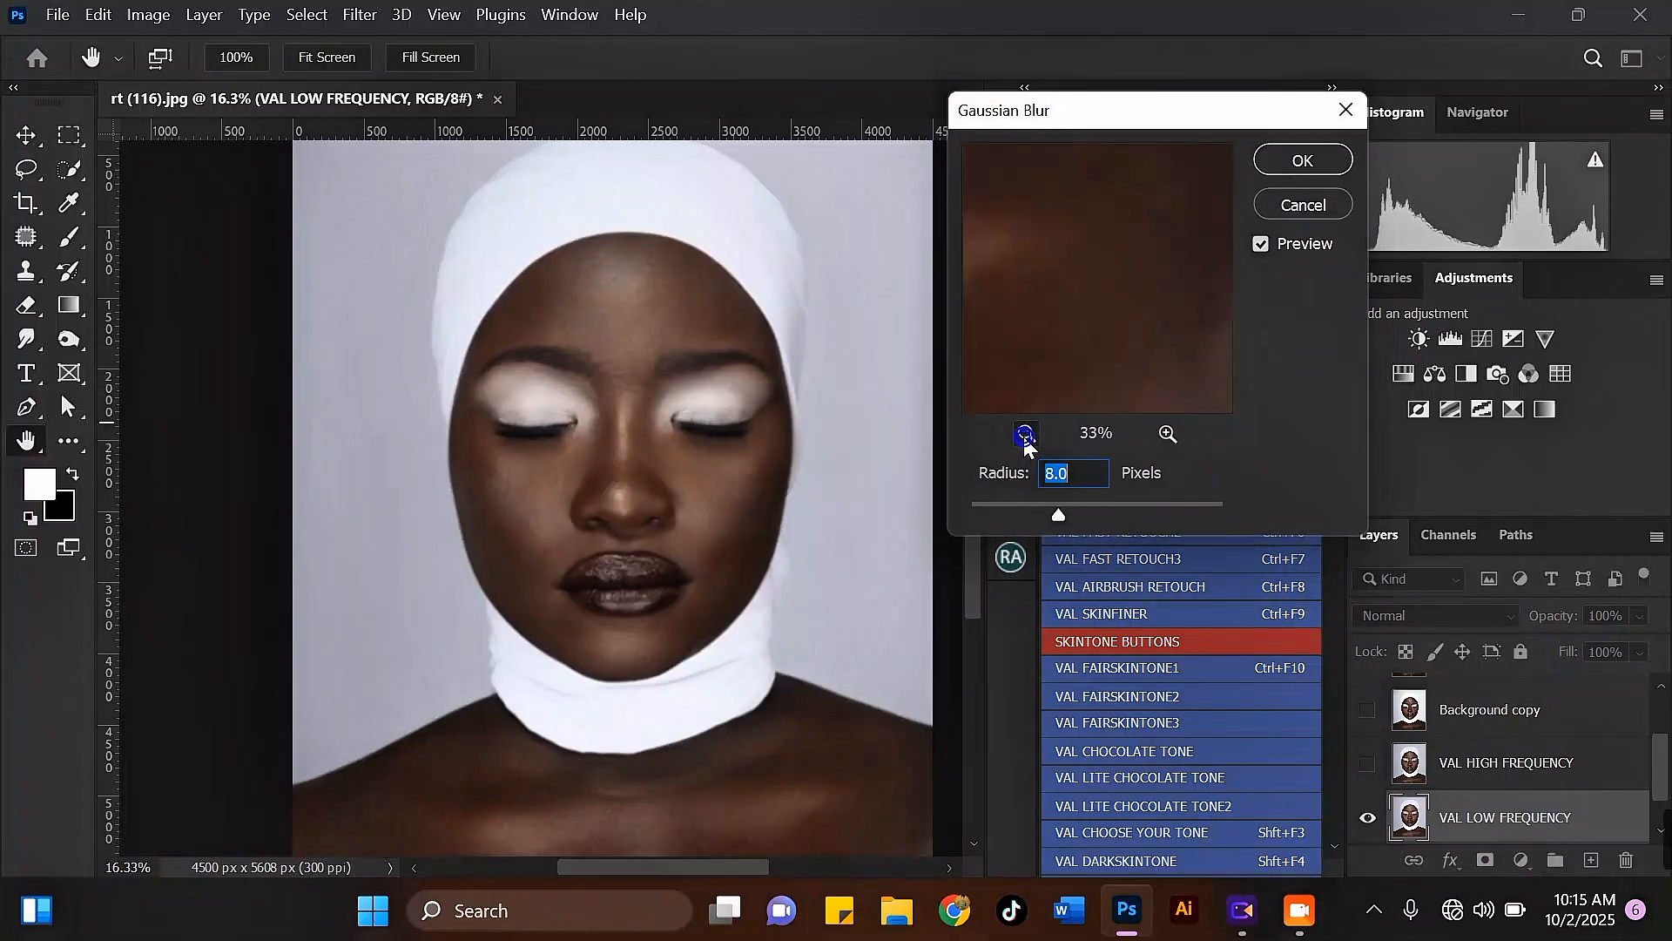
click(1025, 435)
click(1025, 435)
click(1026, 435)
click(1025, 434)
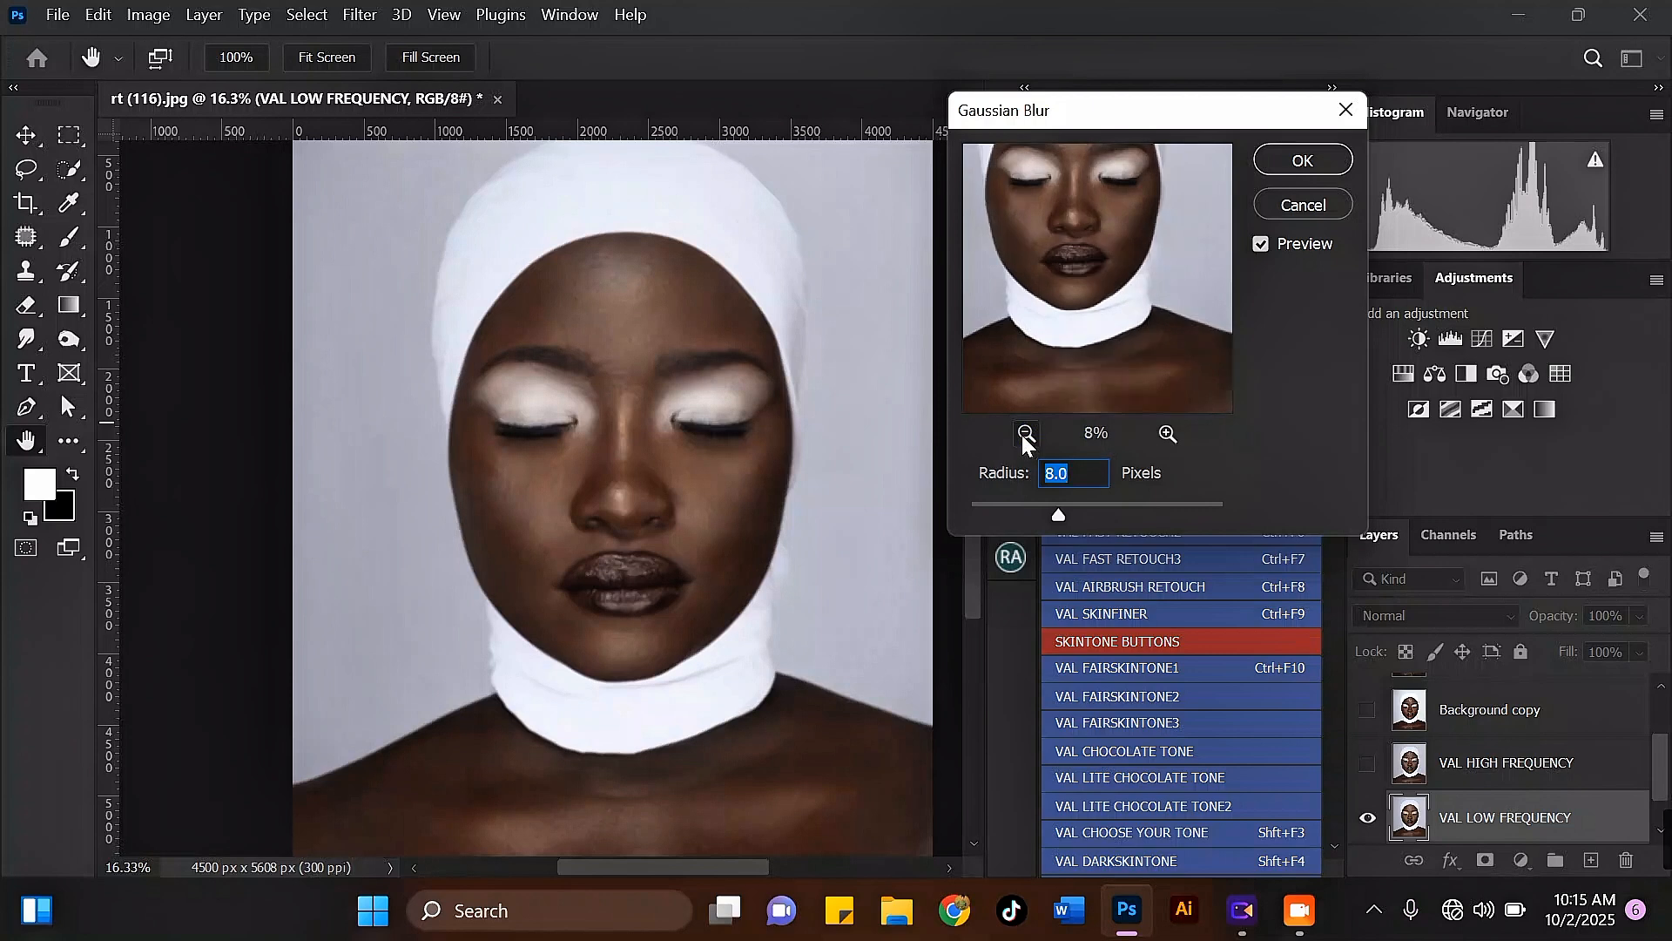
click(1169, 435)
drag(1072, 338, 1097, 352)
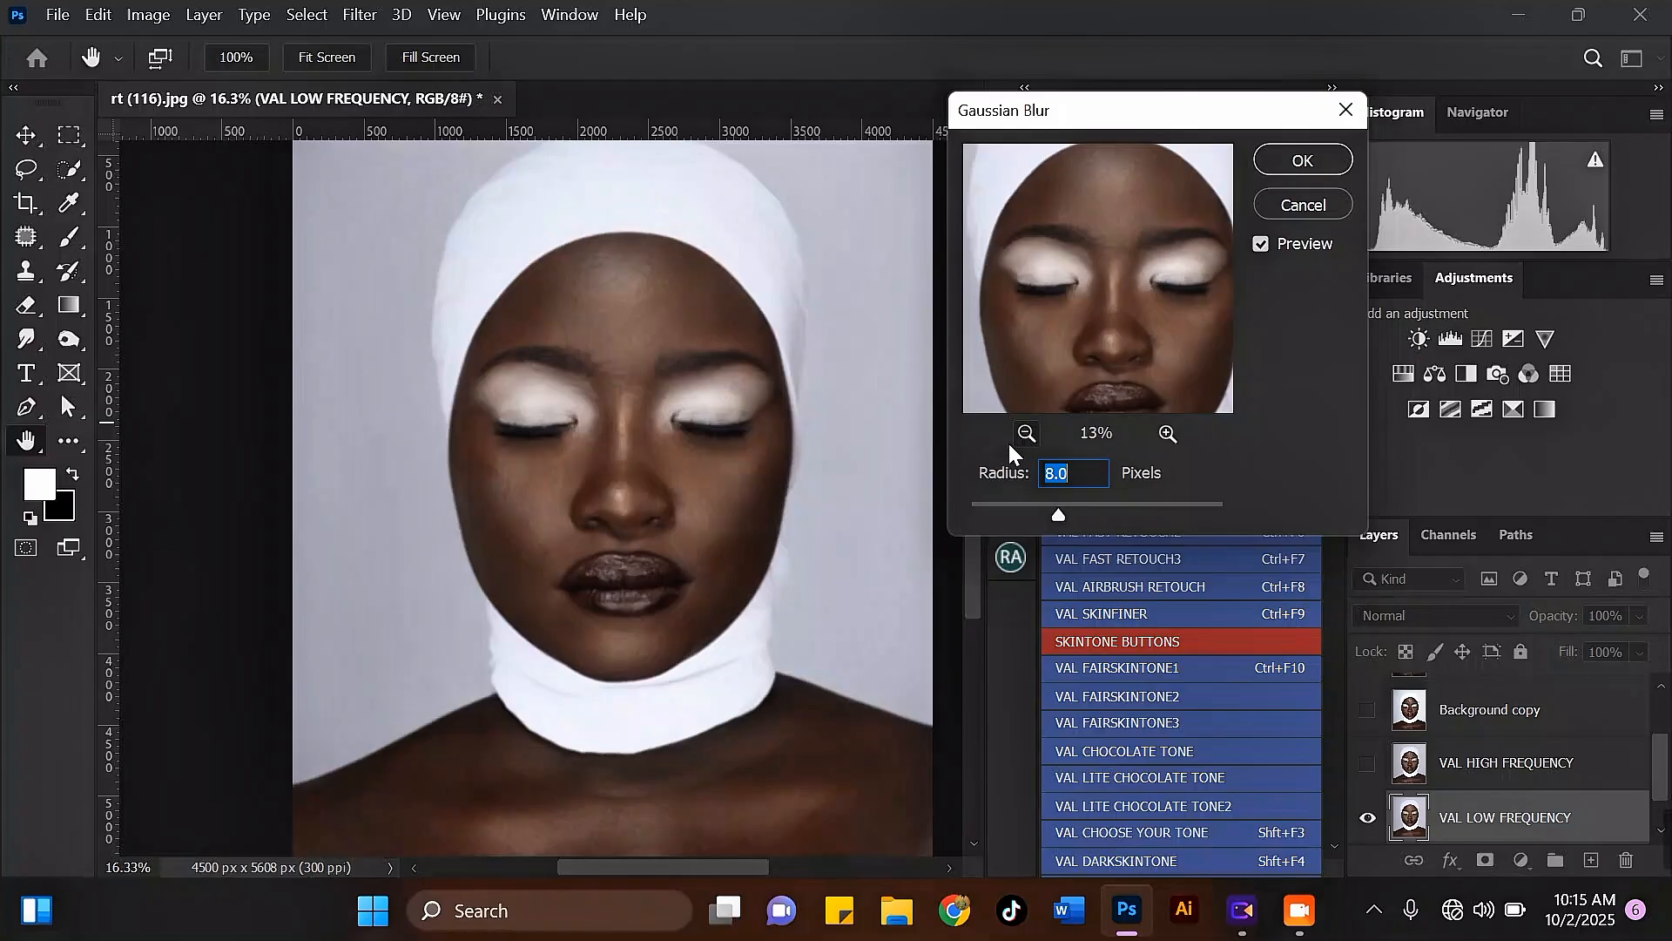
ctrl+click(855, 416)
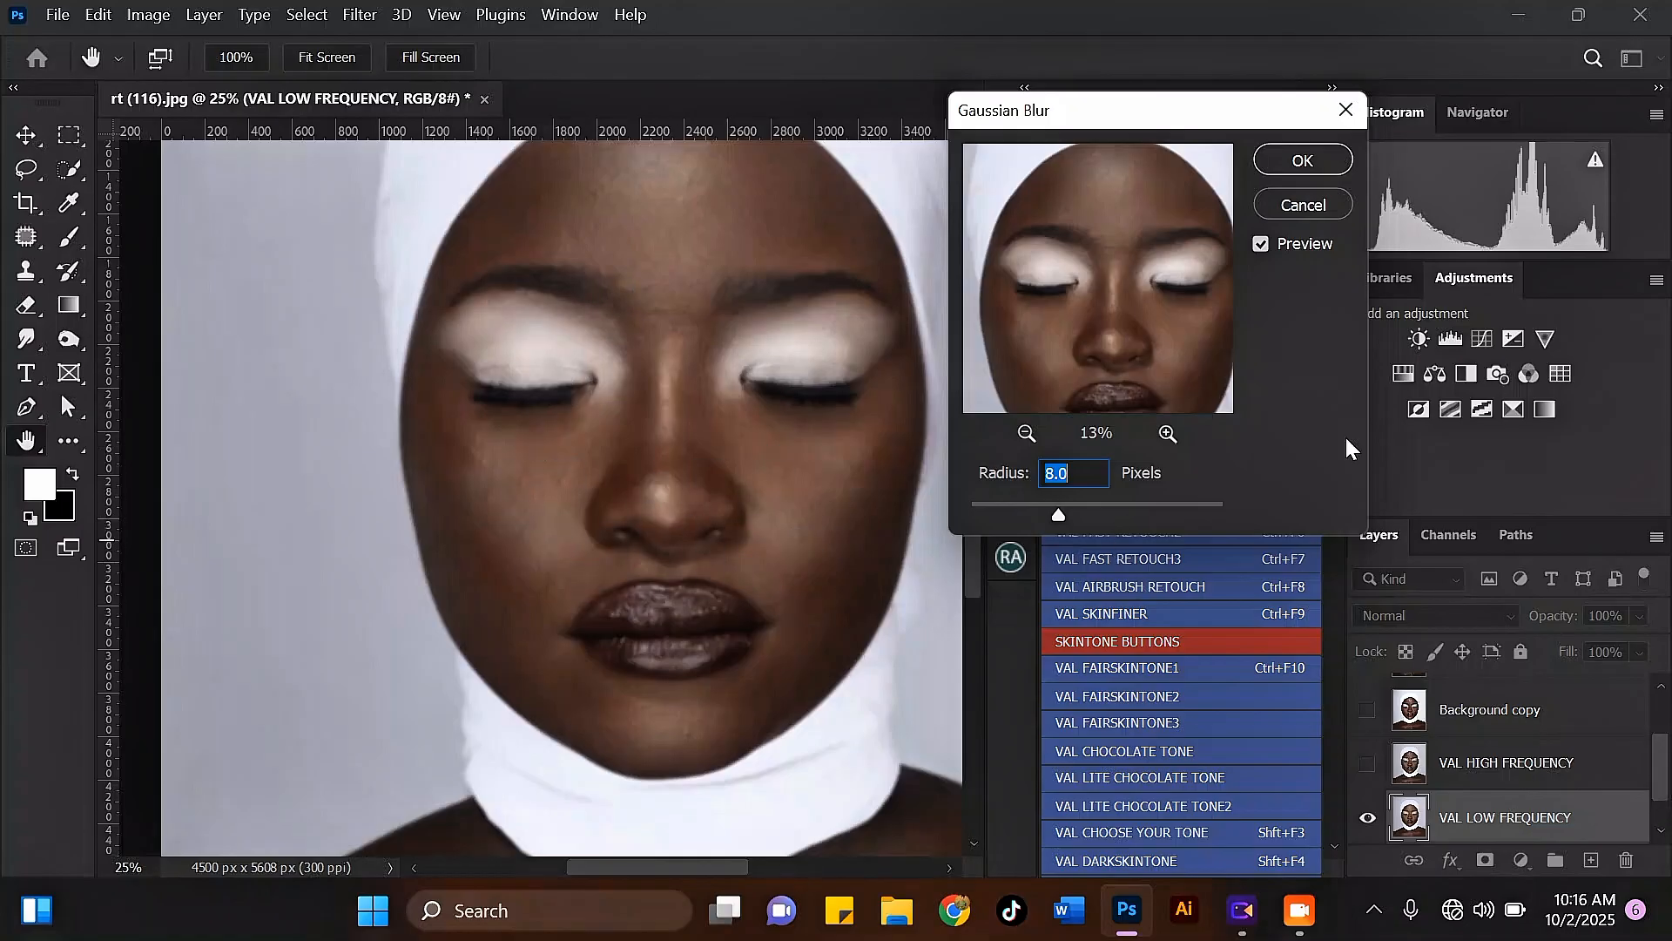
click(1303, 161)
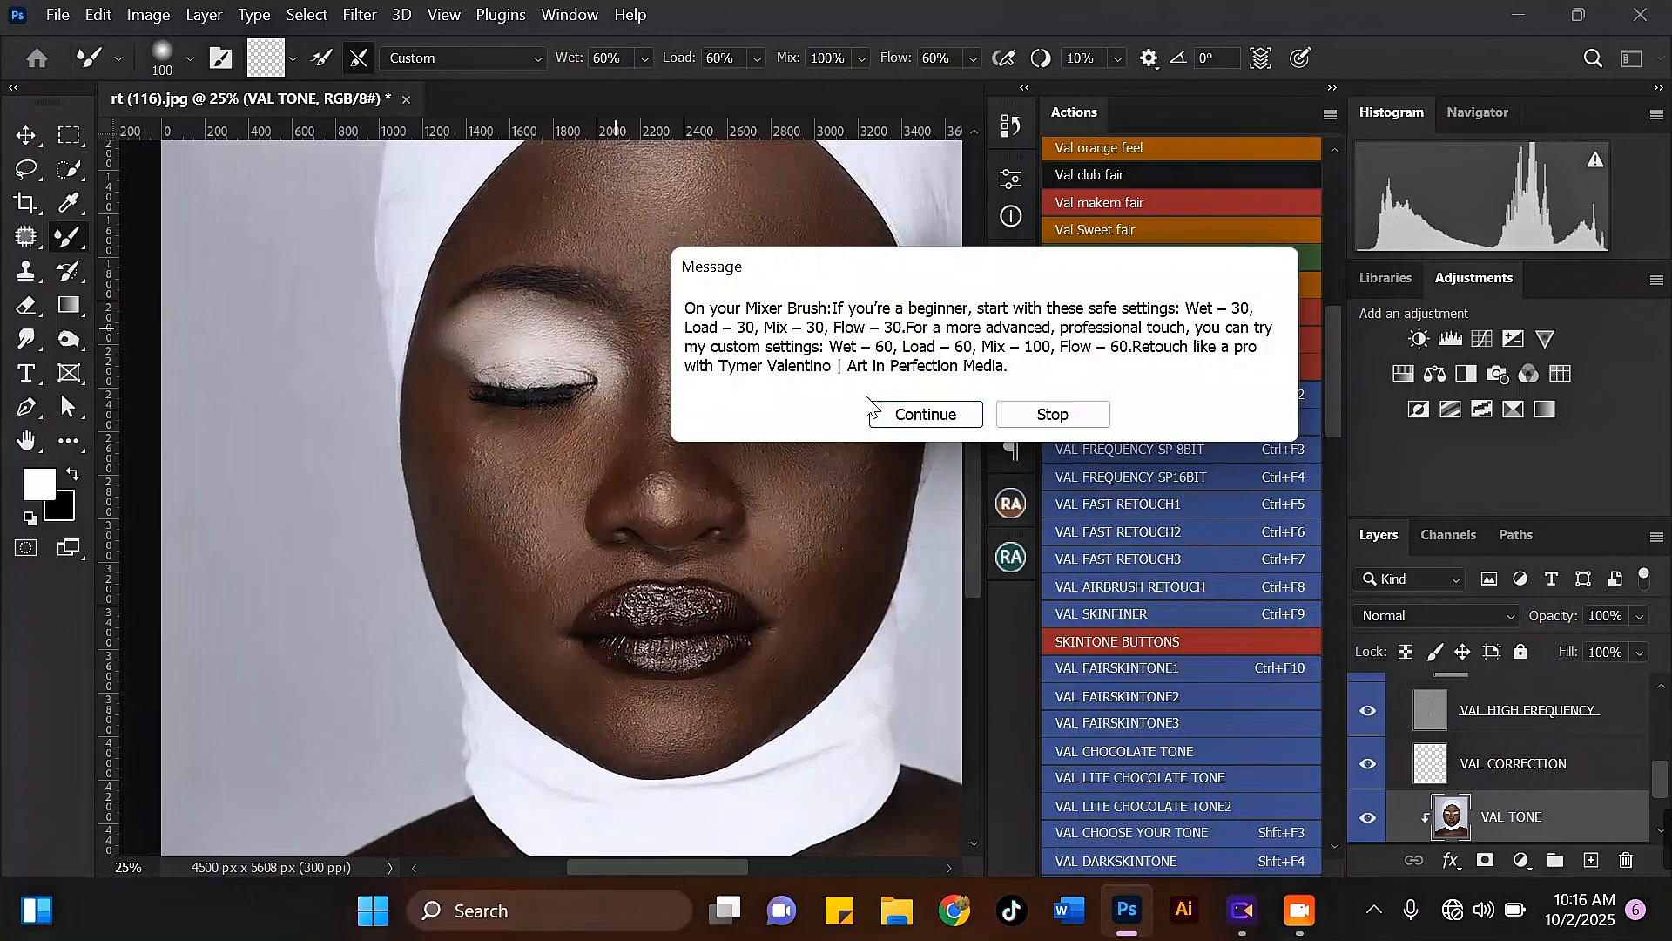
click(922, 415)
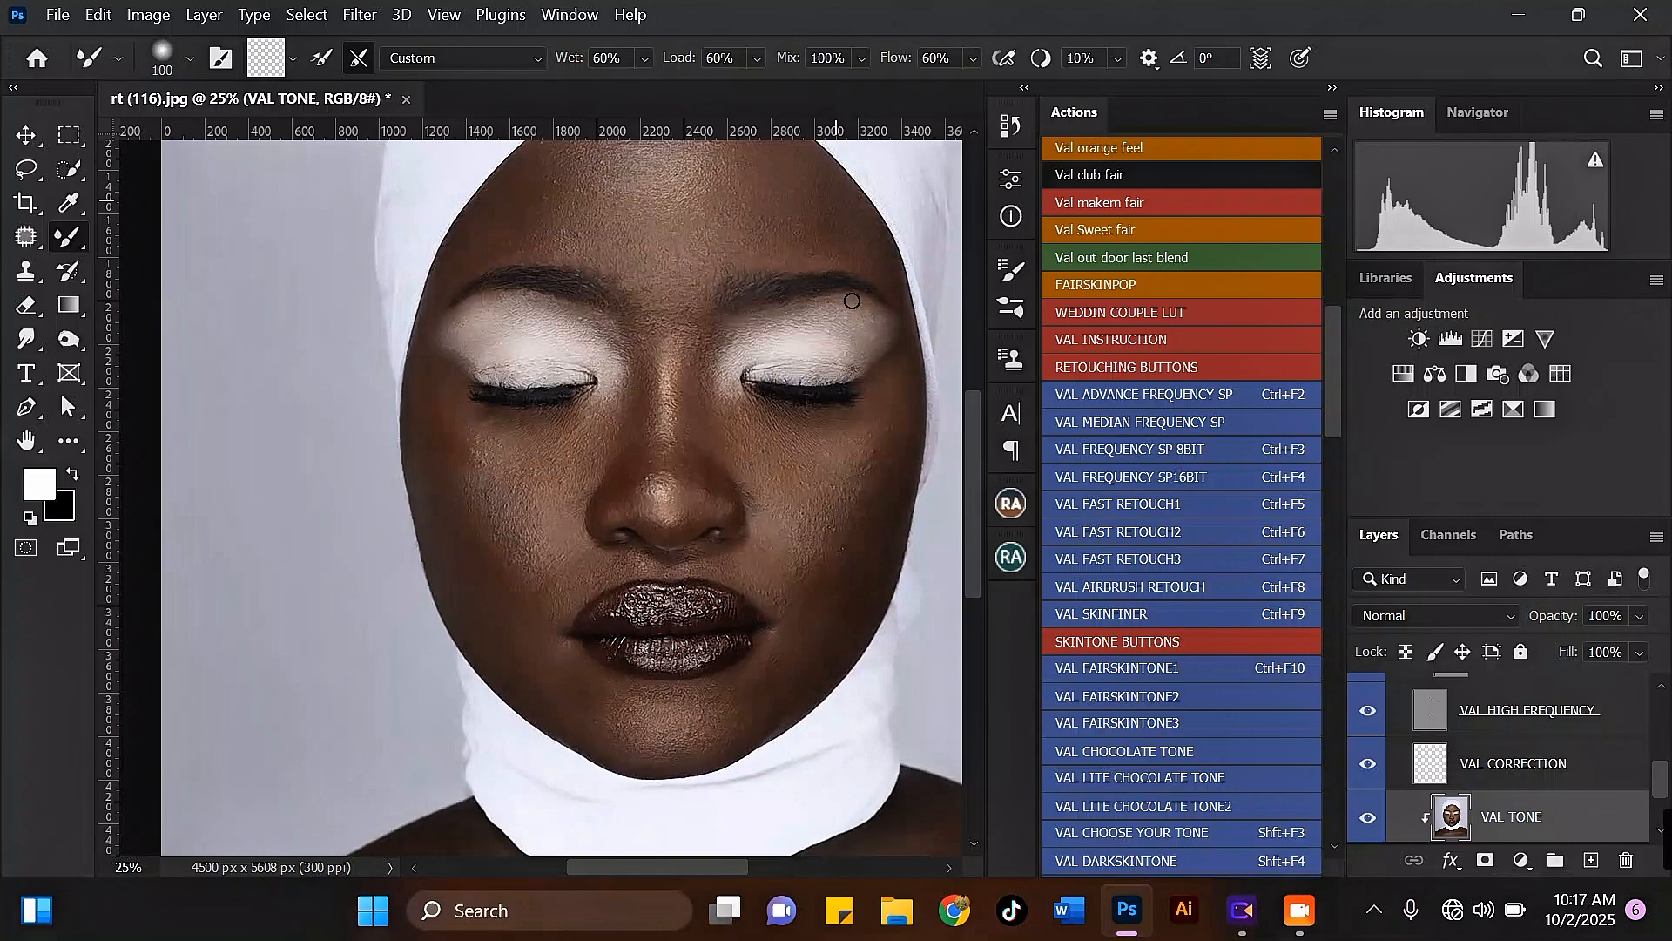
Step: Bring the forehead into view and enlarge the Mixer Brush to 300 pixels for the VAL TONE layer
drag(978, 517, 975, 489)
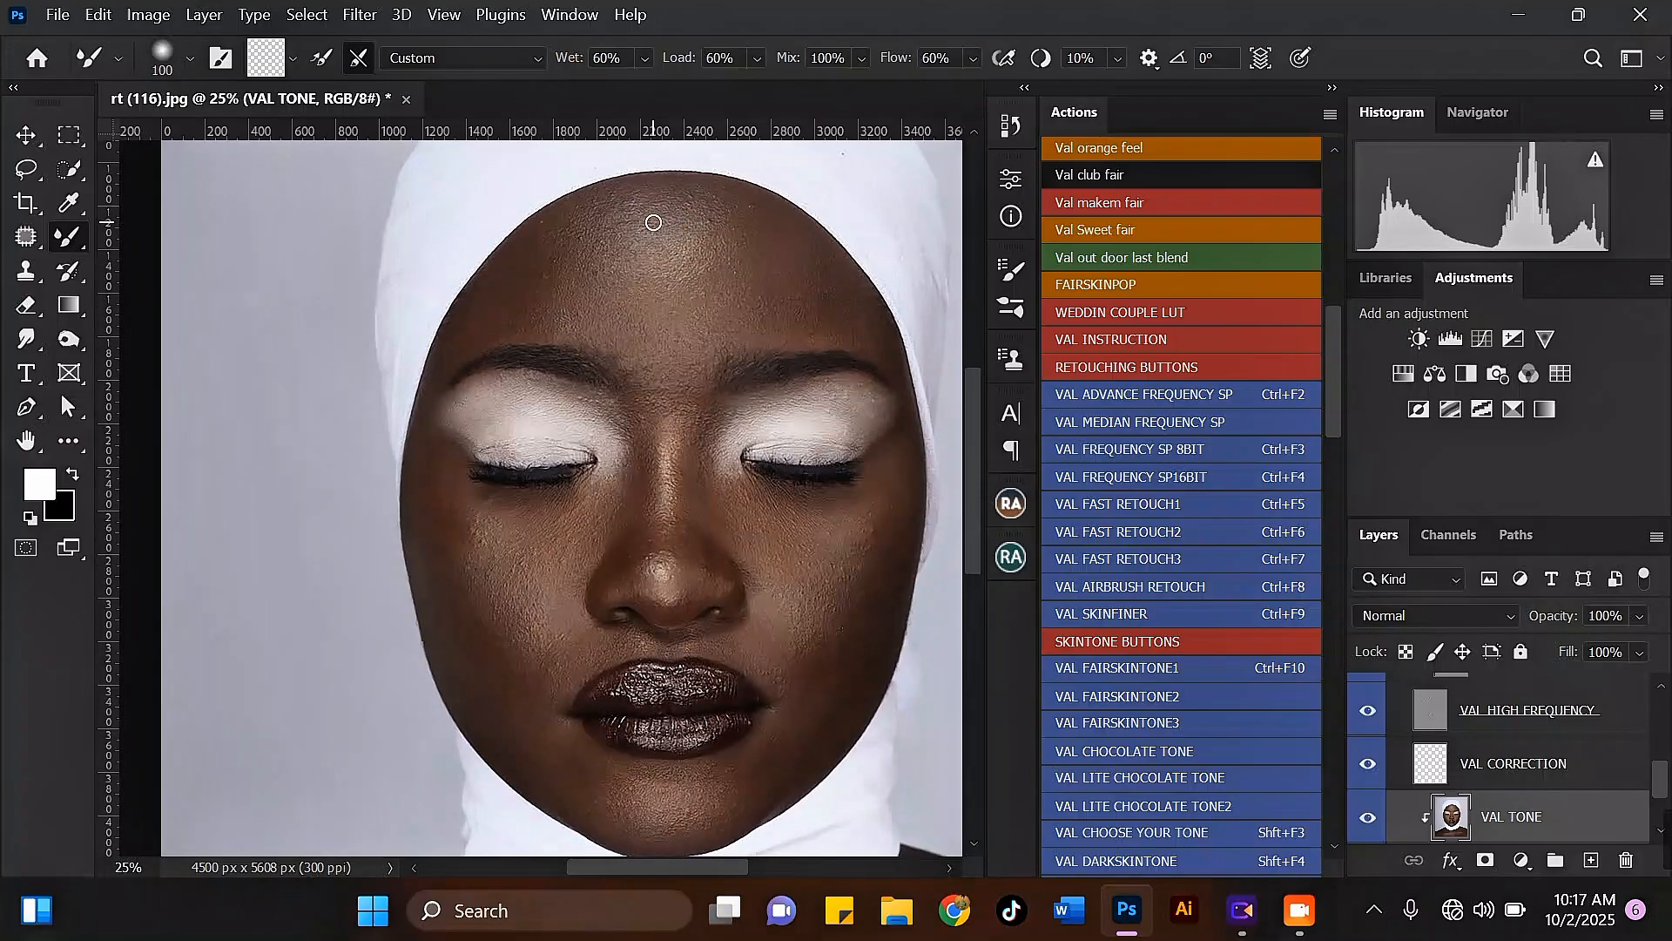
key(])
key(])
key(])
scroll(533, 254, up, 2)
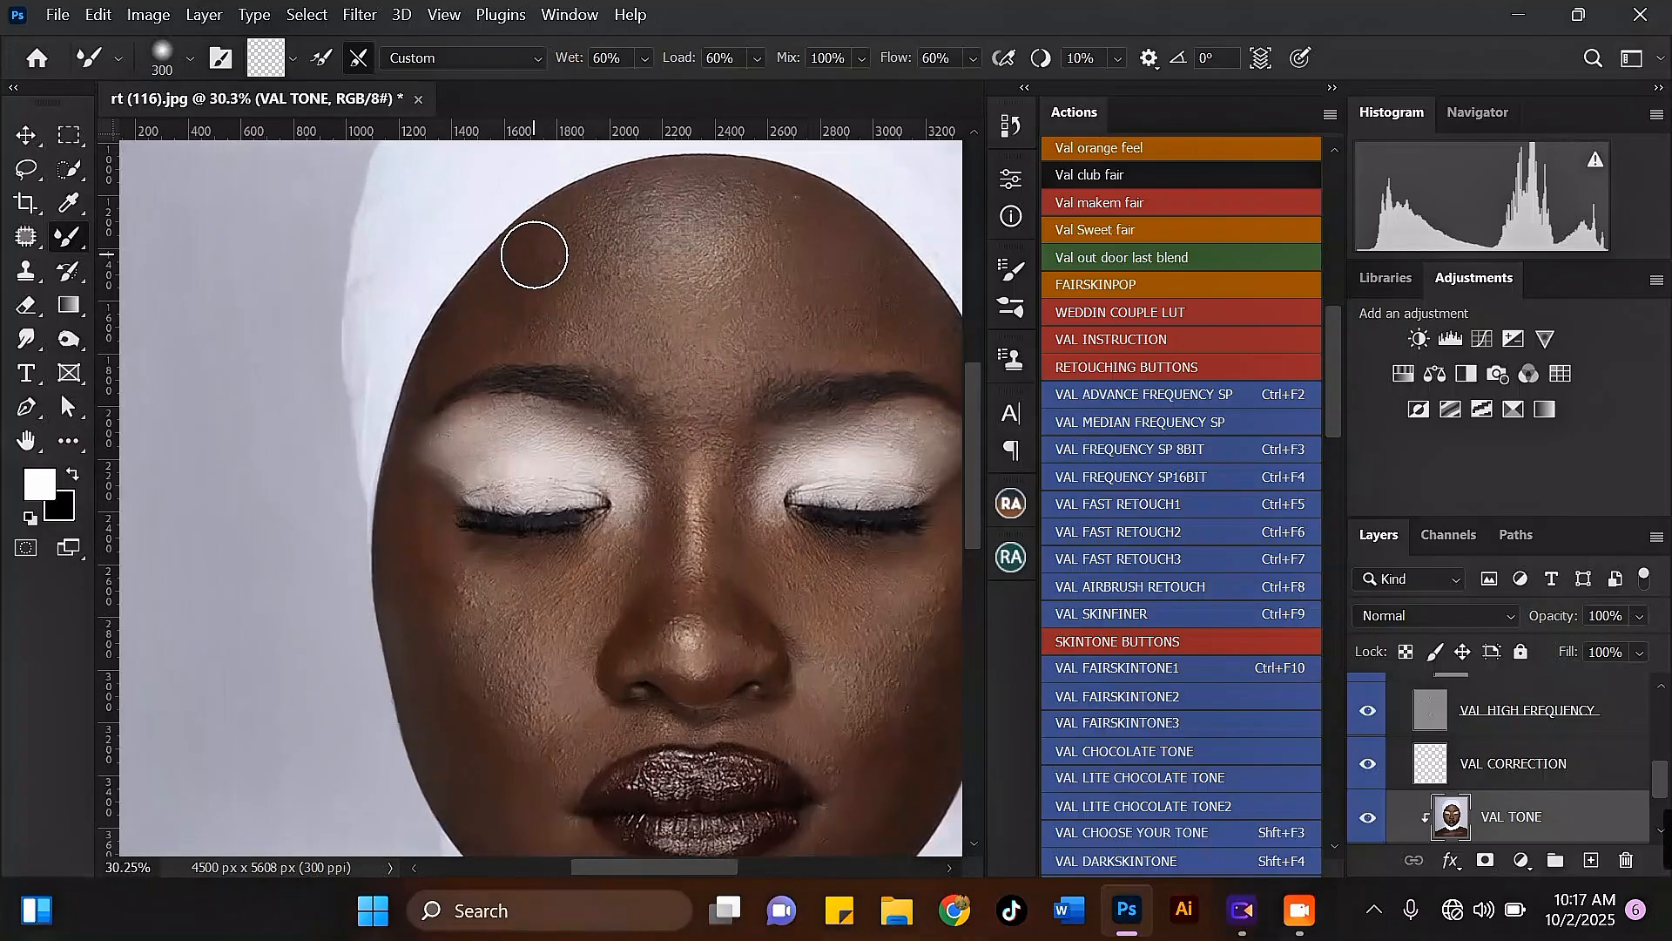
key([)
scroll(534, 265, down, 1)
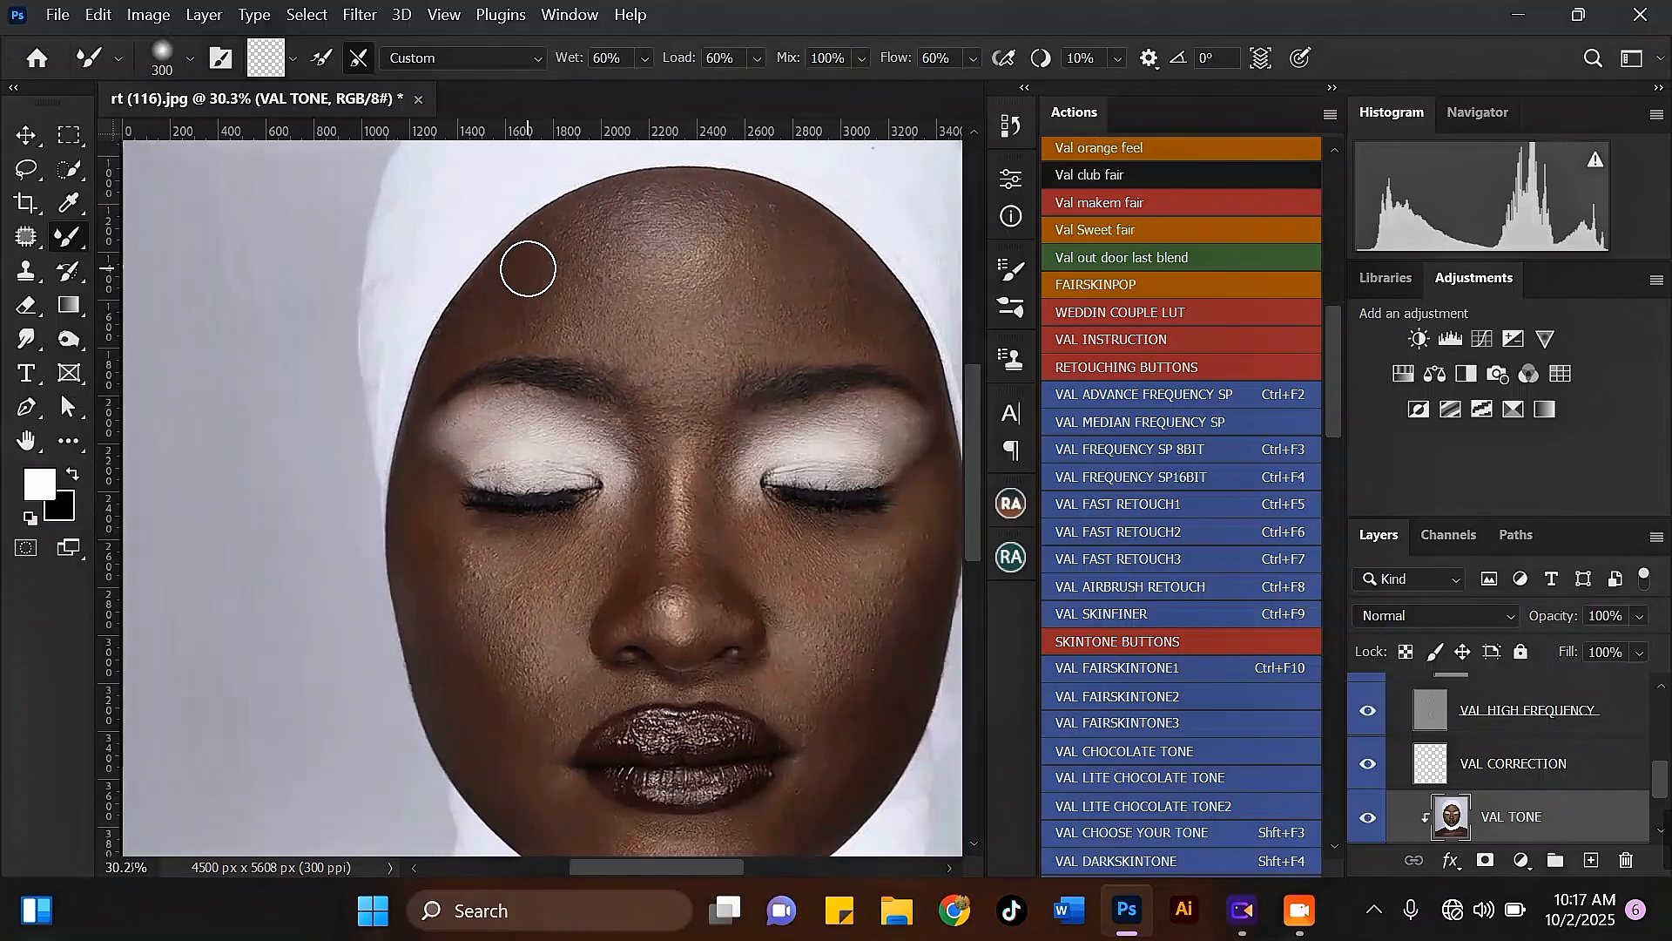
scroll(511, 239, down, 1)
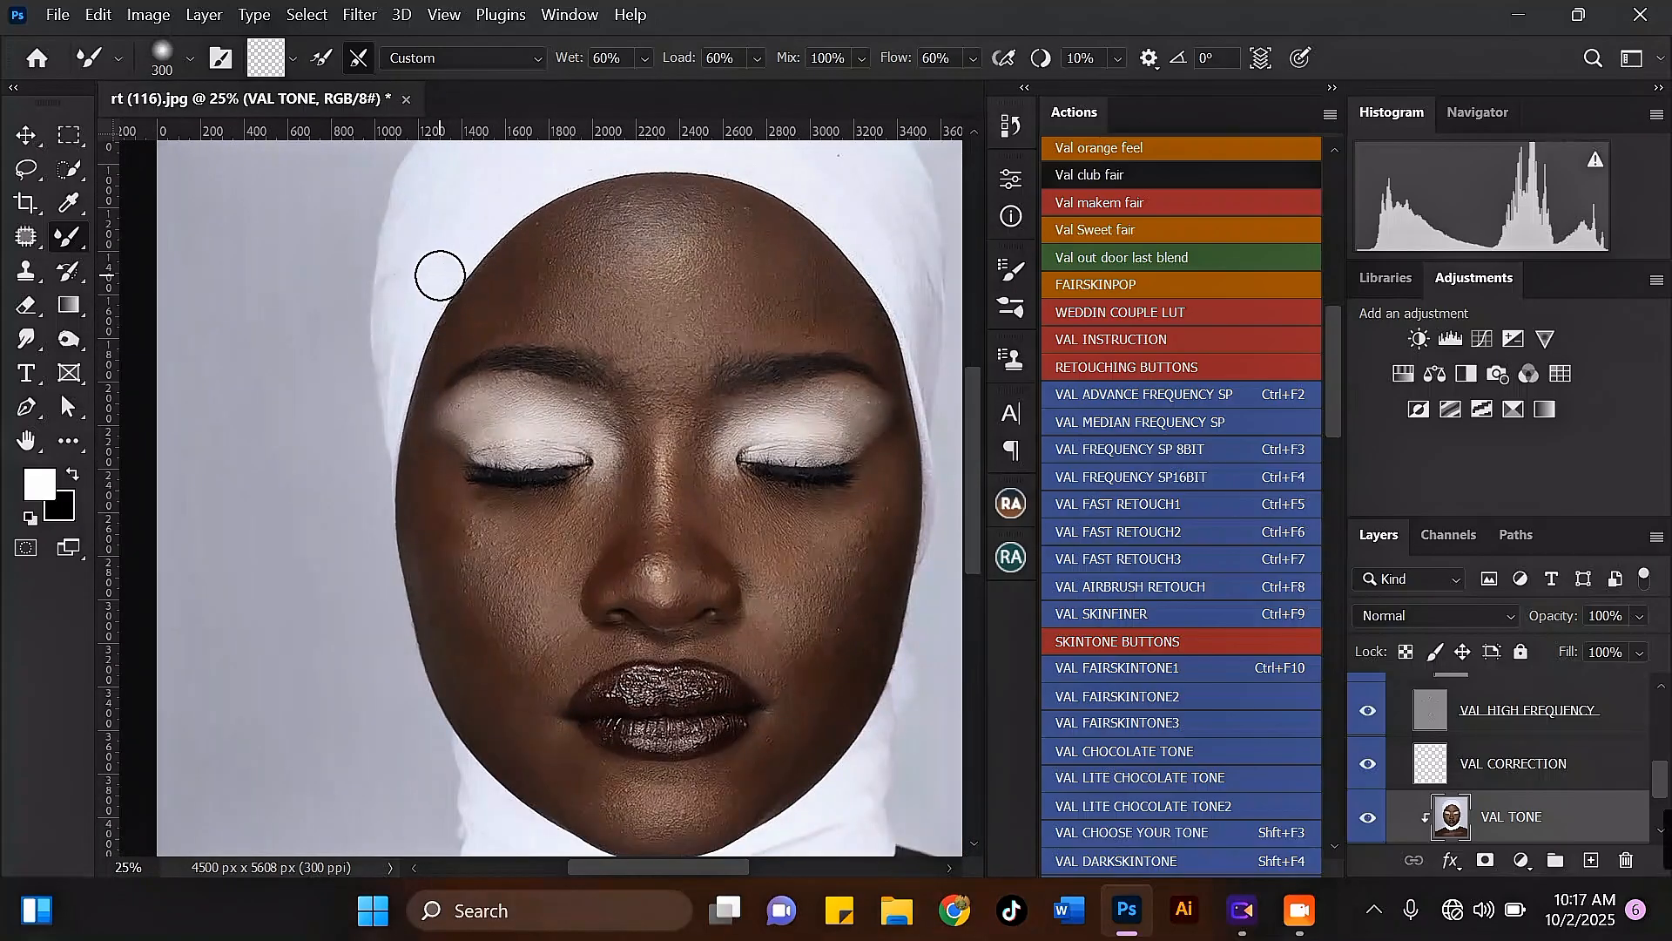
Step: Mark the forehead's outer transition areas with white 80-pixel Brush strokes on the VAL CORRECTION layer
click(1603, 764)
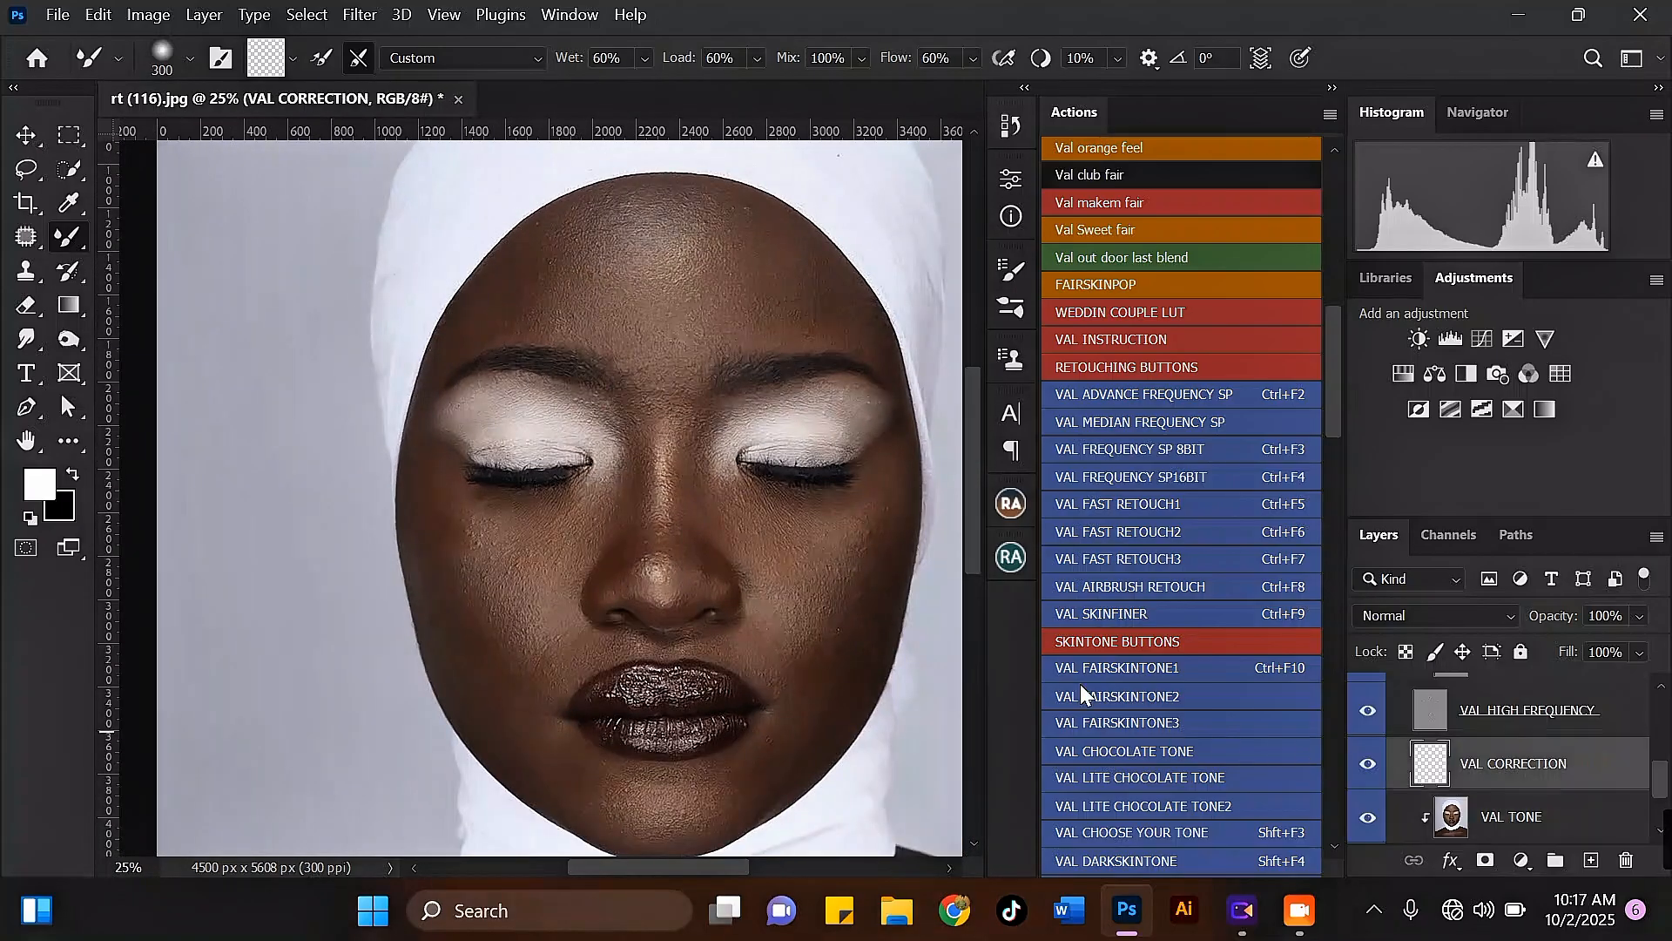
right_click(62, 252)
click(216, 233)
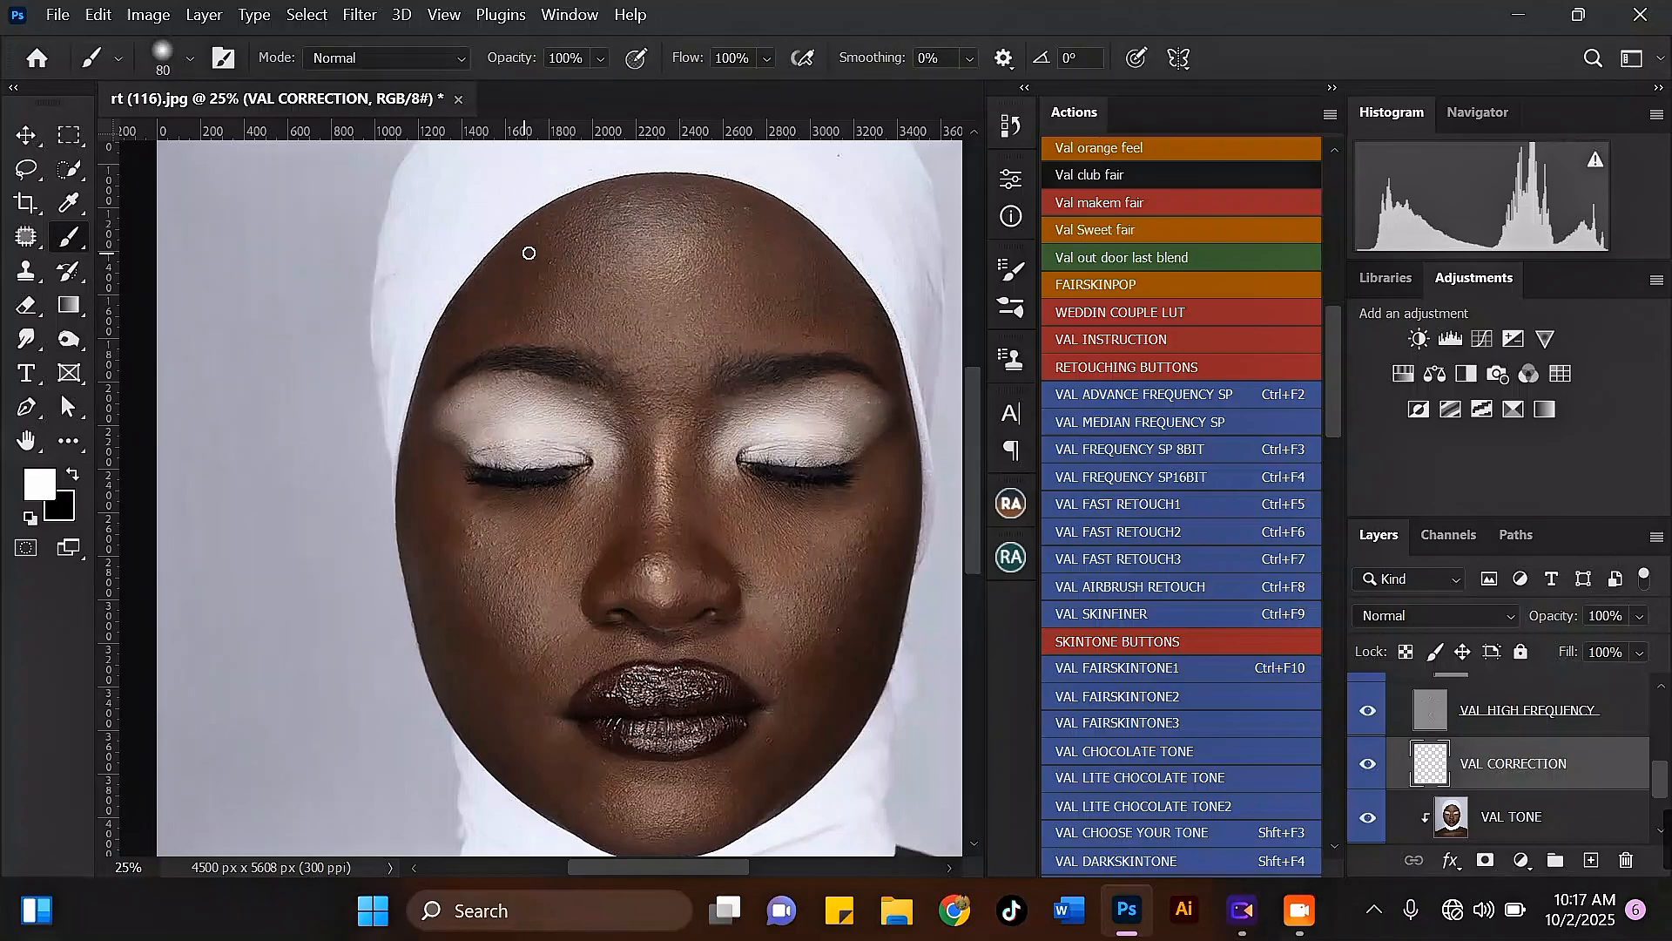
mouse_move(510, 269)
mouse_down()
mouse_move(648, 193)
mouse_move(750, 208)
mouse_move(840, 290)
mouse_up()
mouse_move(569, 230)
mouse_down()
mouse_move(503, 276)
mouse_move(479, 329)
mouse_up()
drag(758, 242, 803, 307)
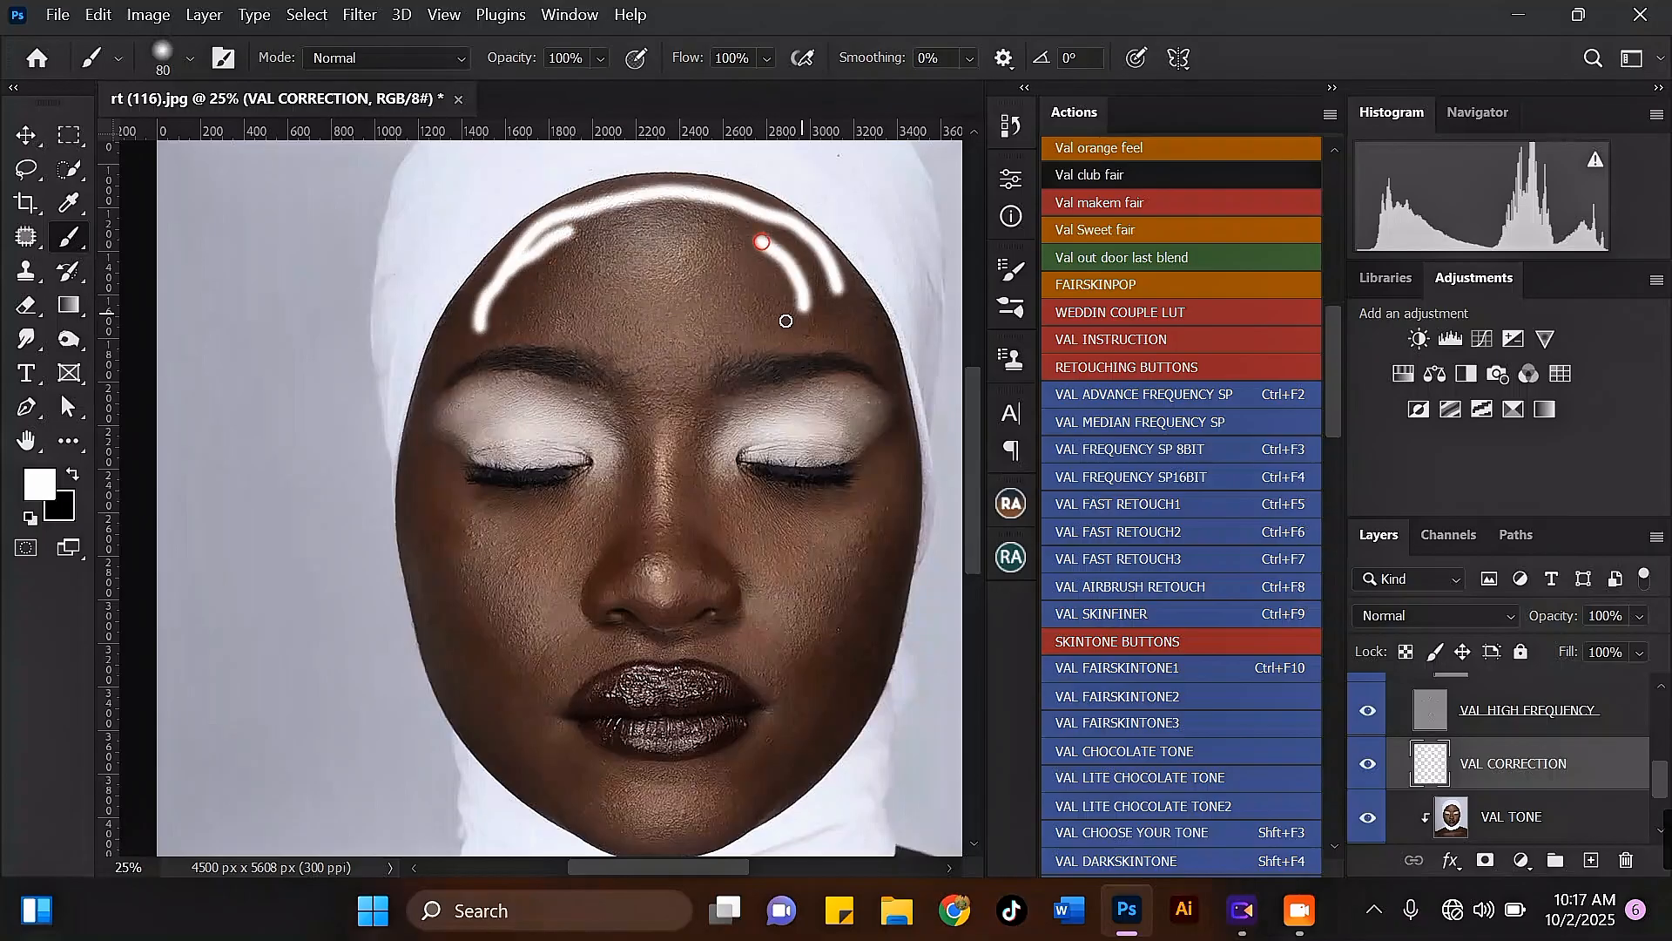
Step: Paint white guide strokes along both face edges, under the eyes, beside the nose, on the eyelids and around the chin
mouse_move(426, 468)
mouse_down()
mouse_move(460, 643)
mouse_move(531, 745)
mouse_up()
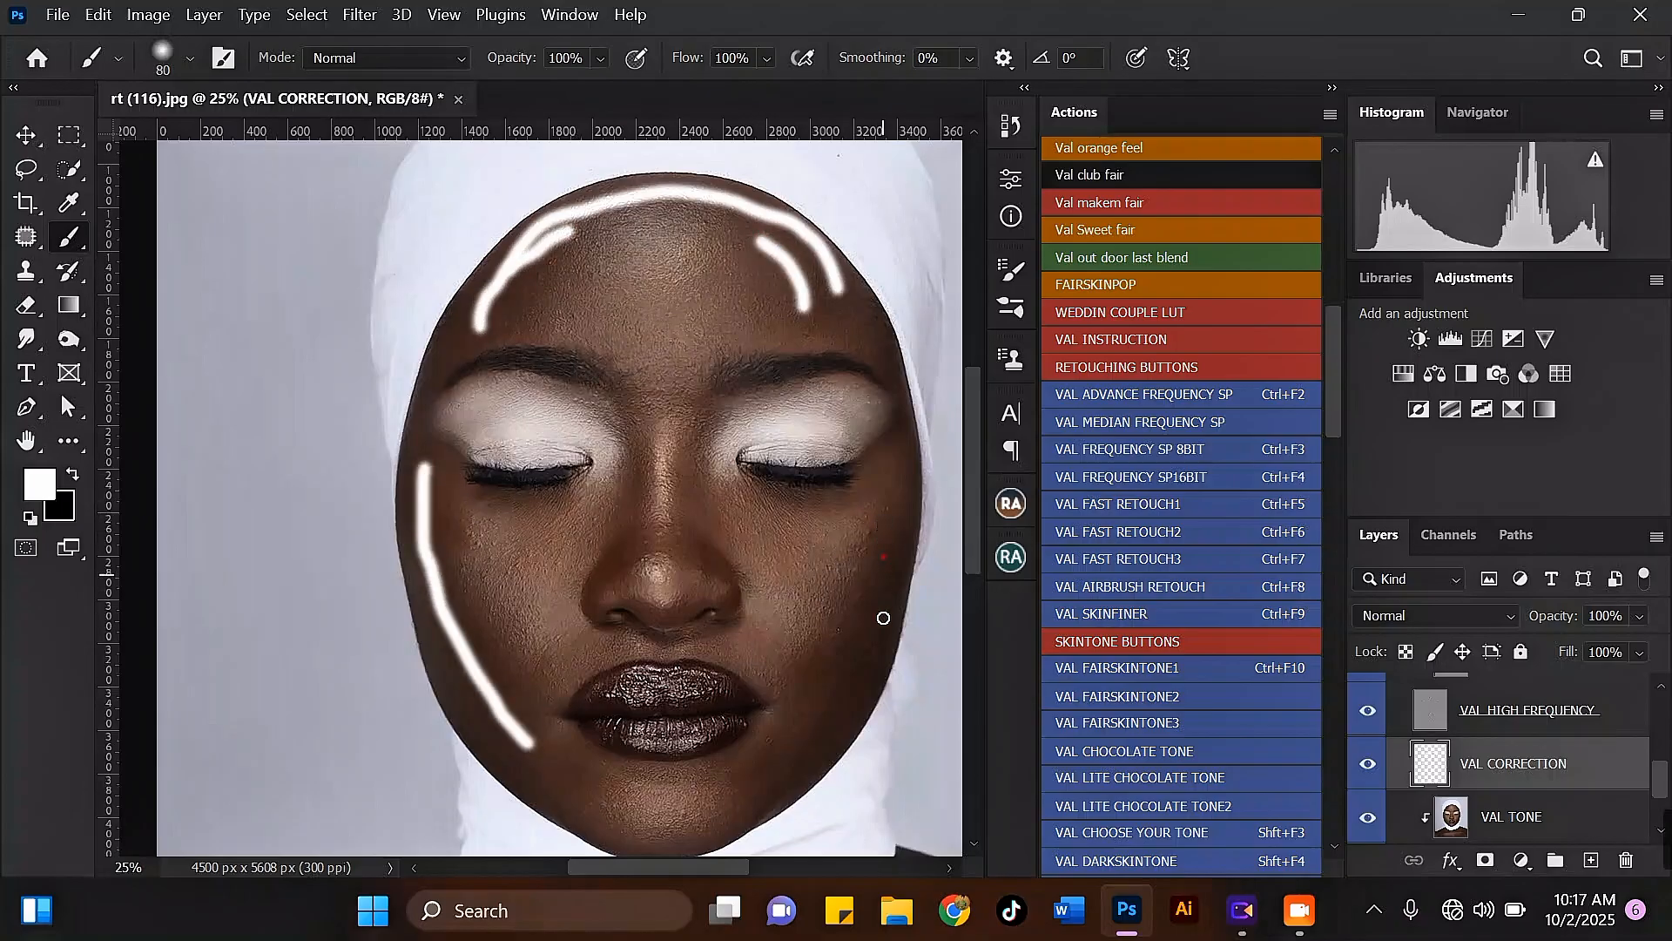
drag(884, 554, 798, 778)
drag(765, 514, 869, 481)
drag(818, 533, 792, 577)
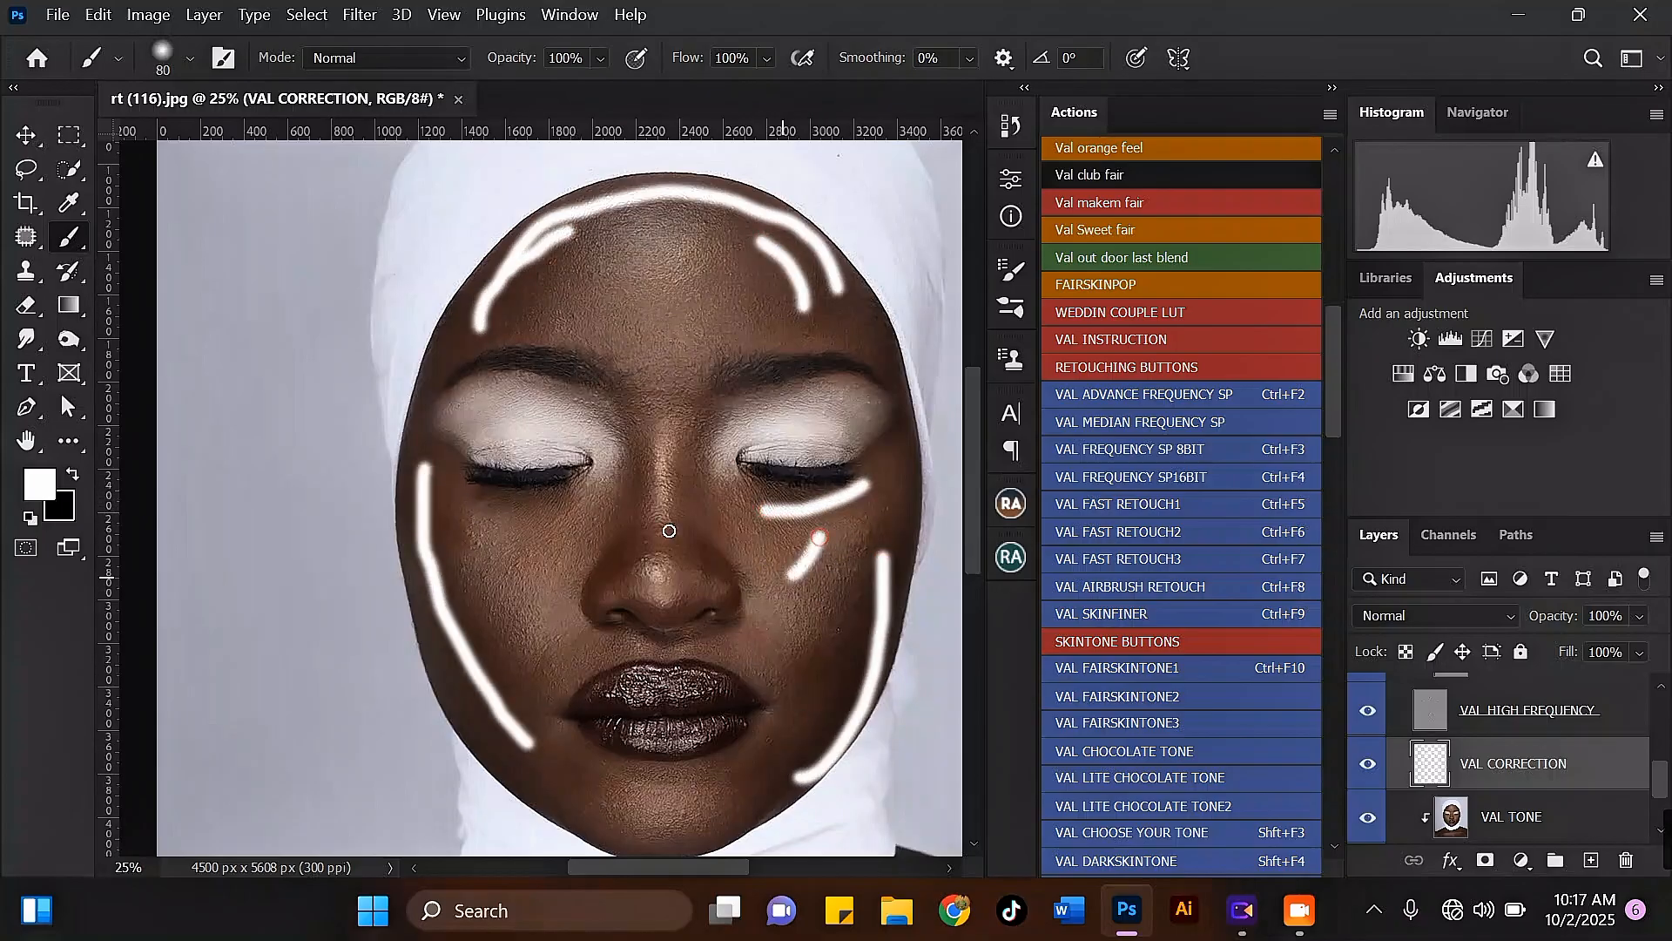
drag(630, 445, 634, 555)
drag(702, 449, 700, 528)
drag(601, 498, 453, 507)
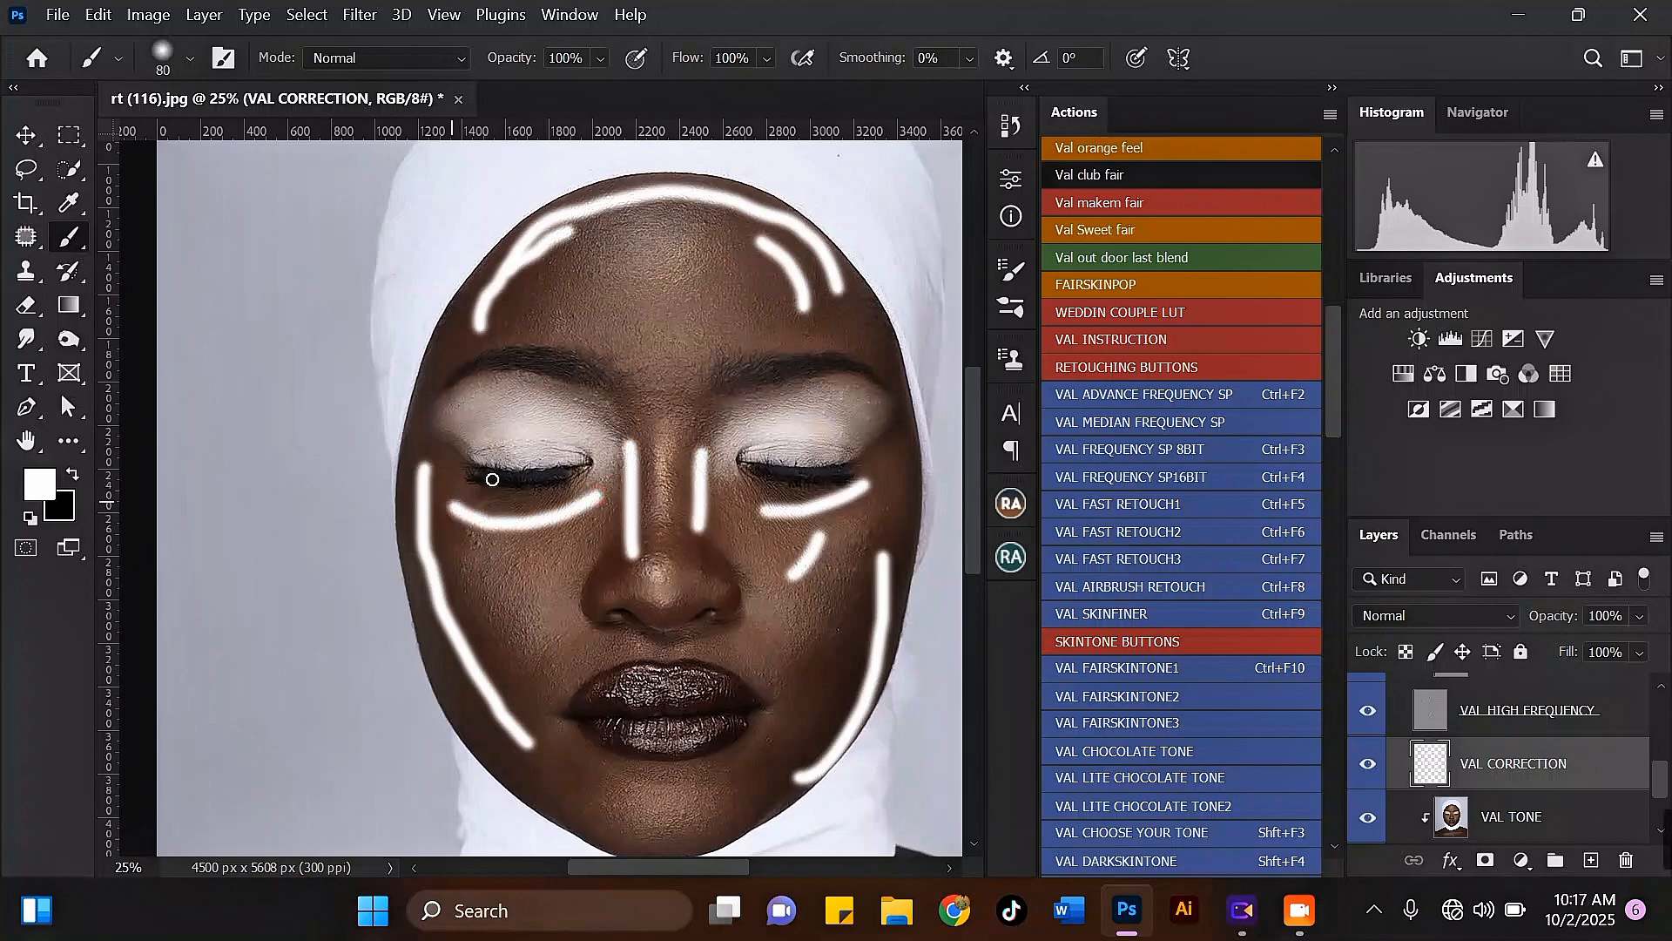
drag(517, 383, 576, 406)
drag(830, 407, 867, 431)
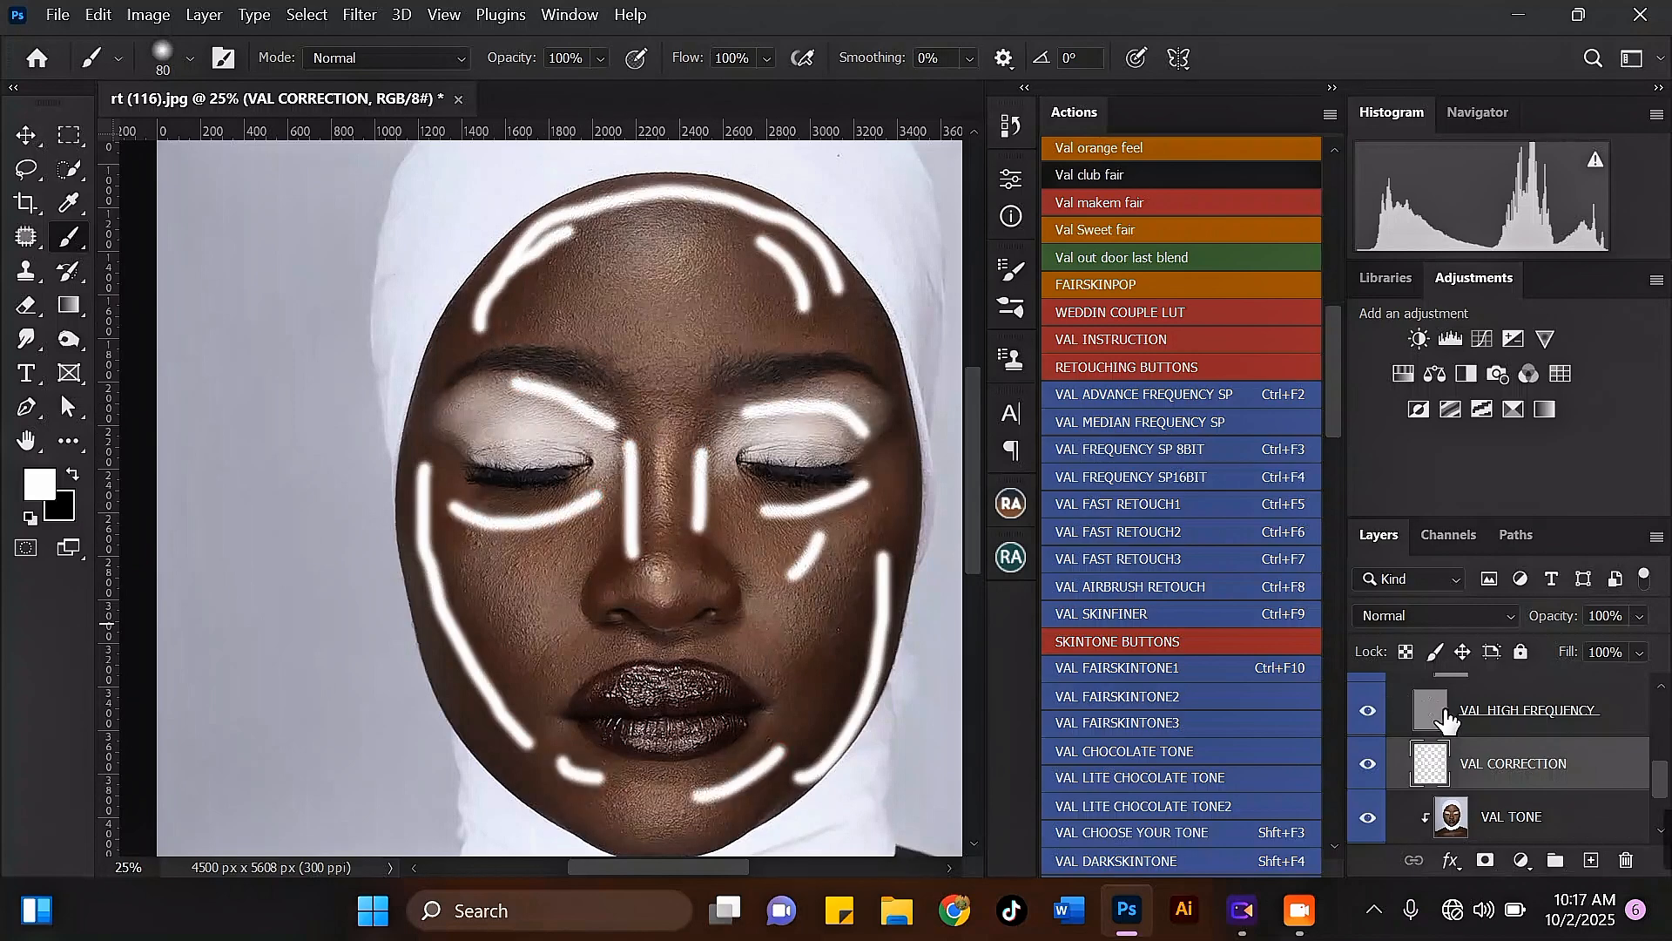
Step: Hide the VAL CORRECTION guide strokes and switch to the Mixer Brush on the VAL TONE layer
click(1368, 766)
click(1523, 815)
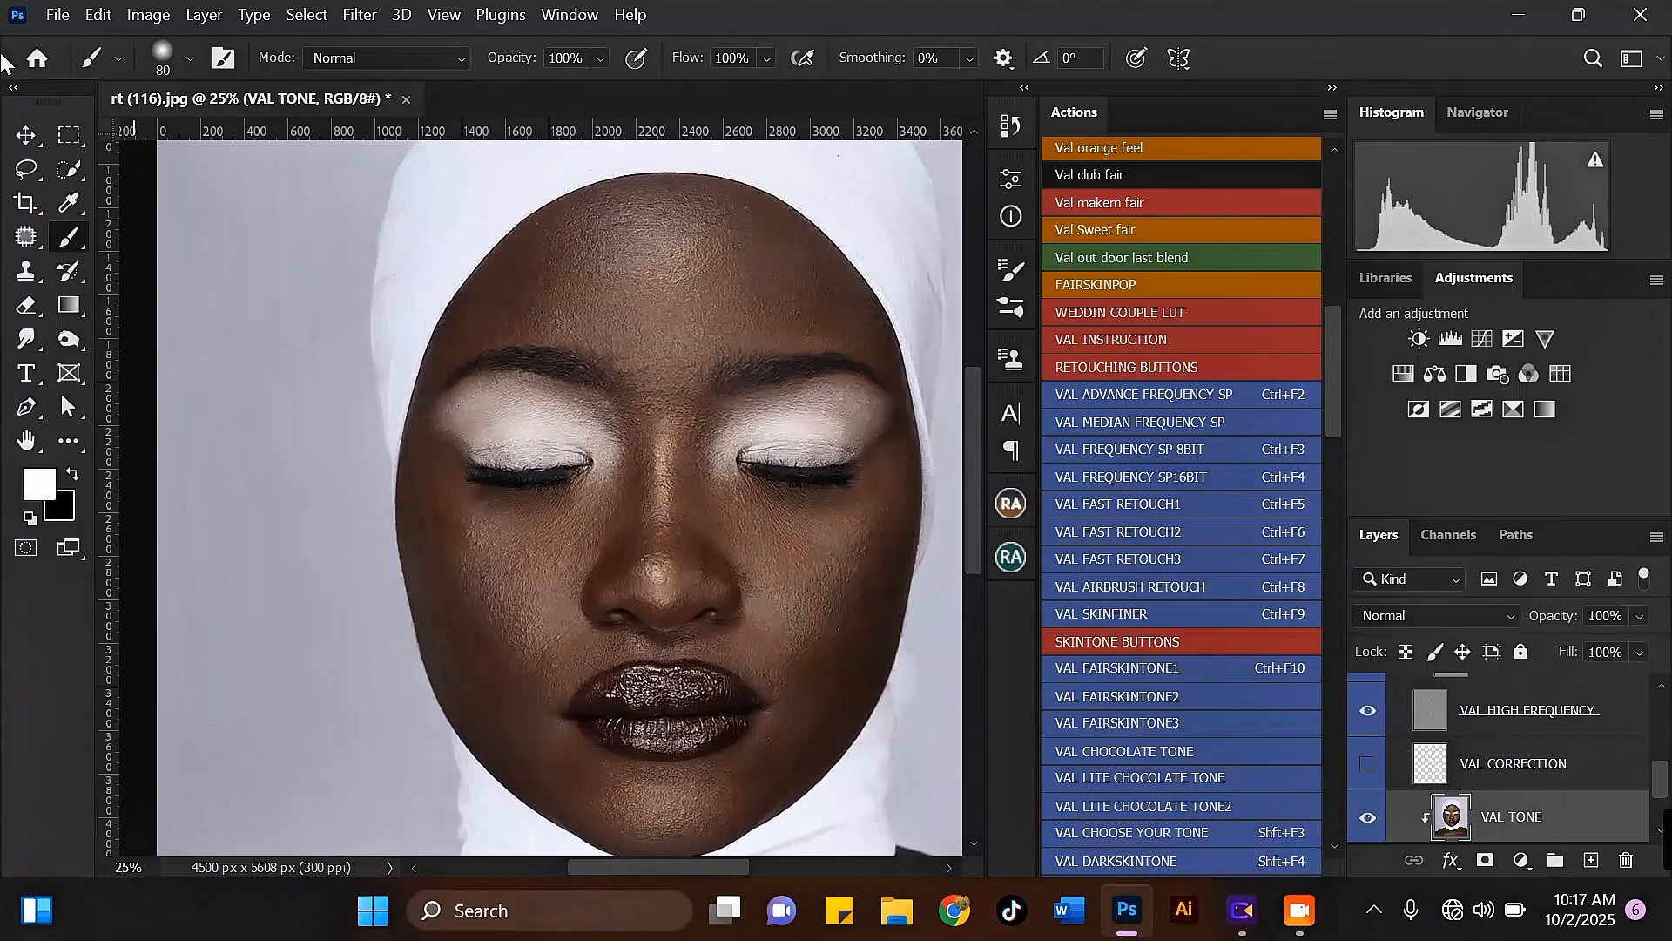
right_click(73, 233)
click(191, 287)
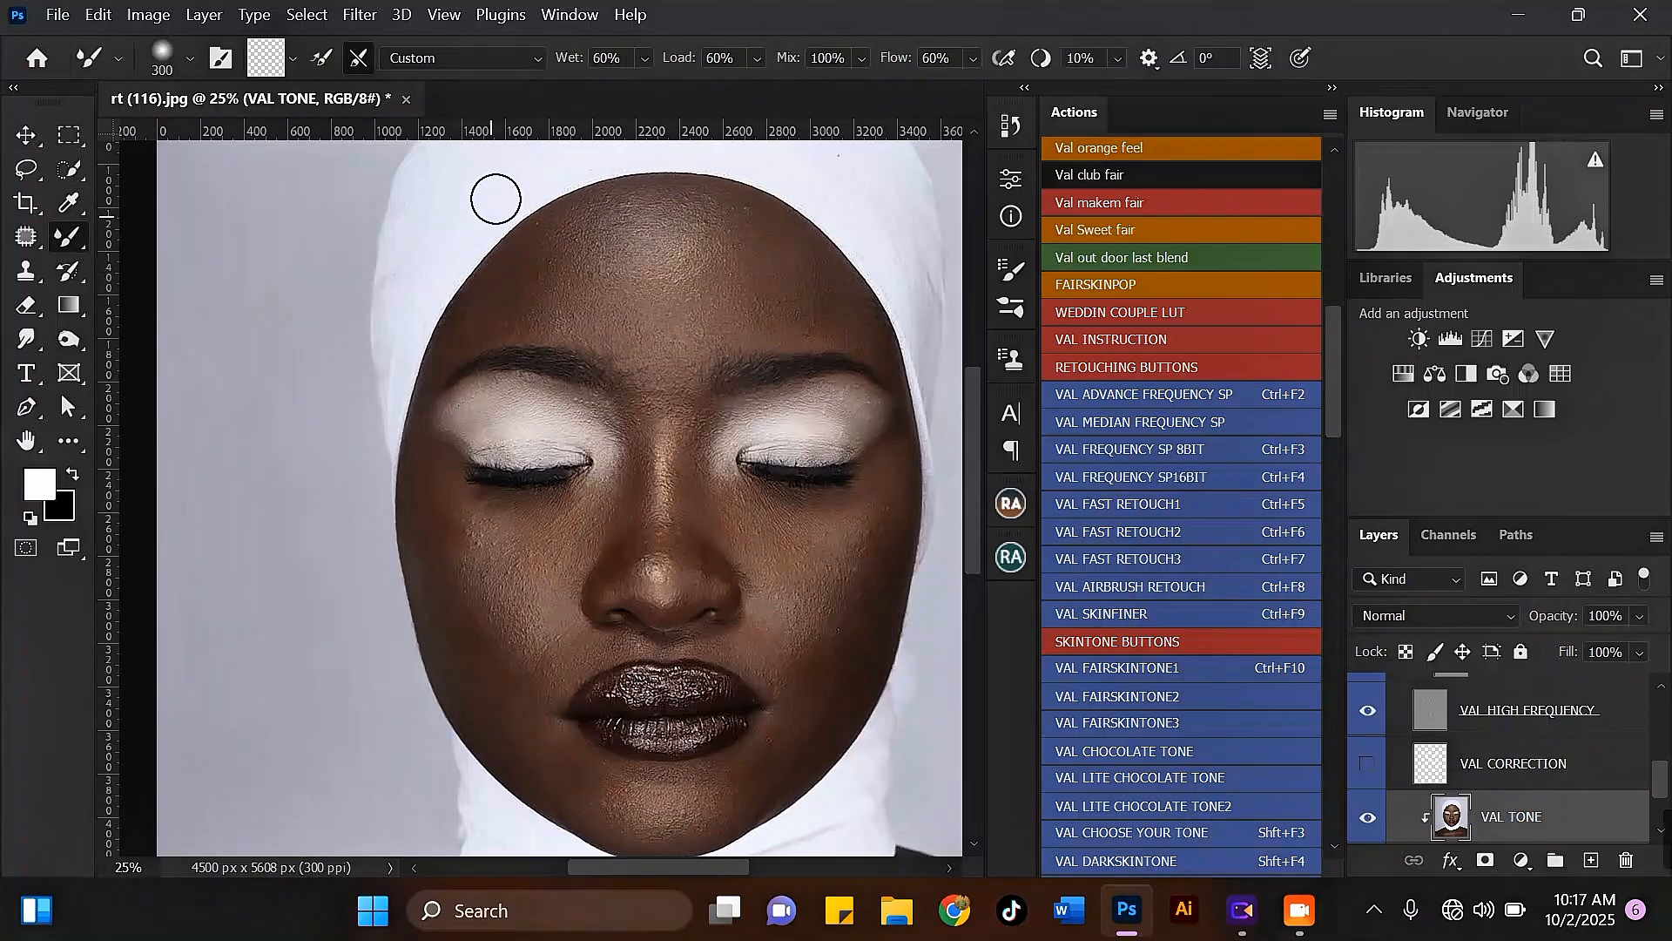
Step: Blend the skin tones on the left side of the forehead using the Mixer Brush at 250 to 400 pixels
scroll(556, 205, up, 5)
key([)
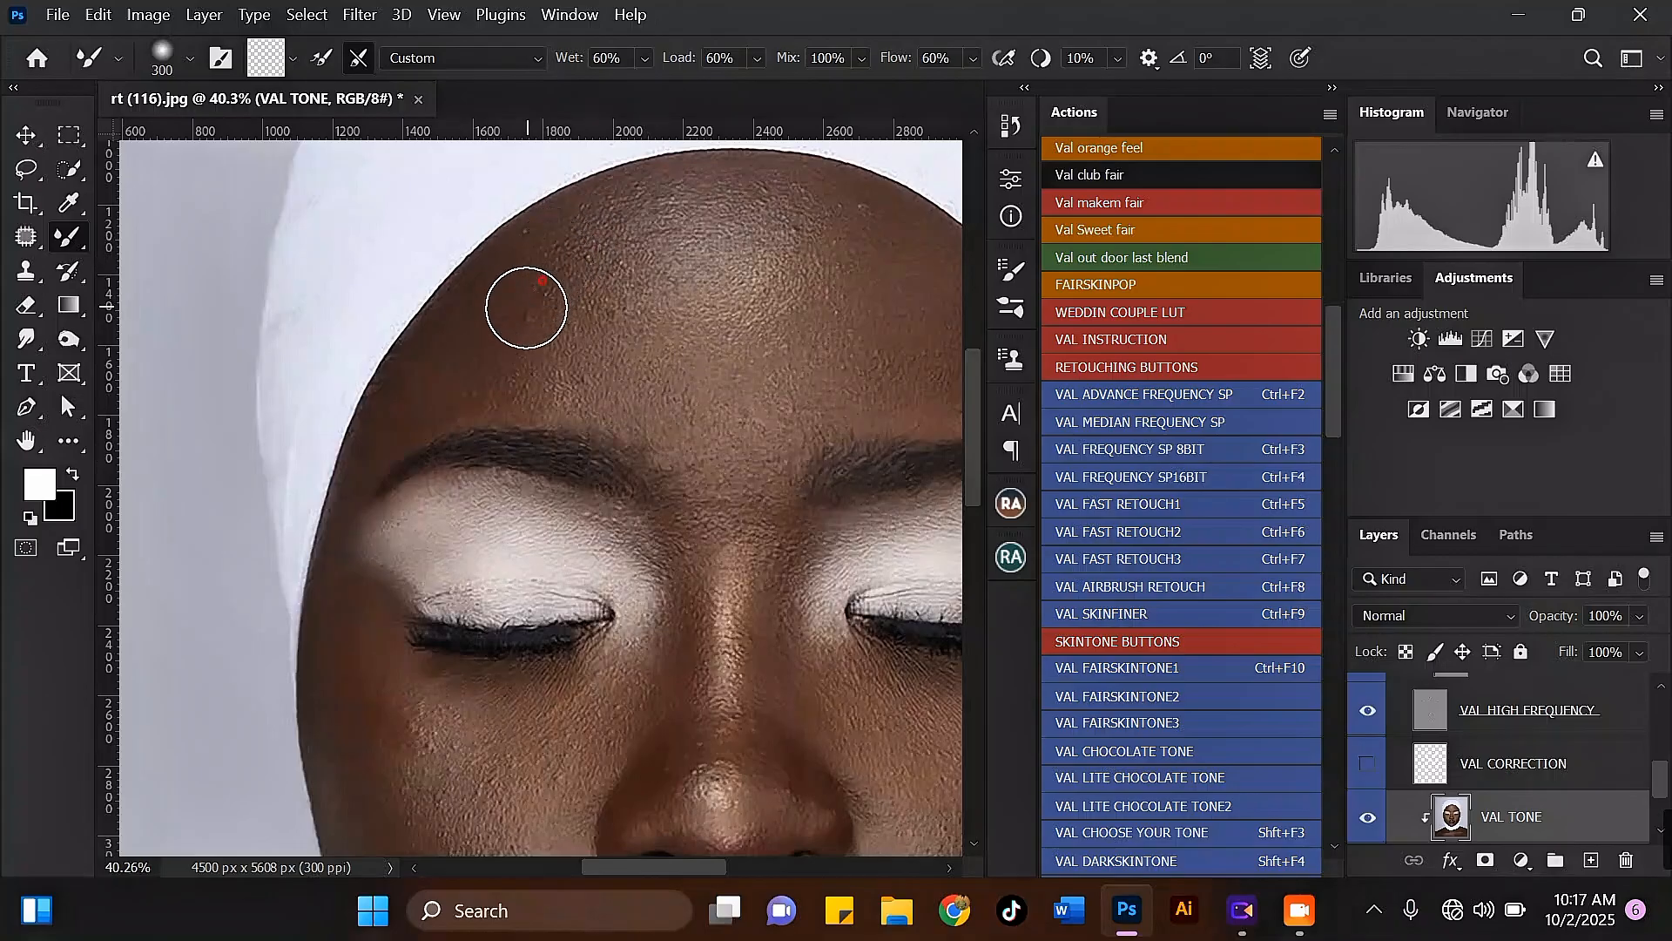
key(bracketleft)
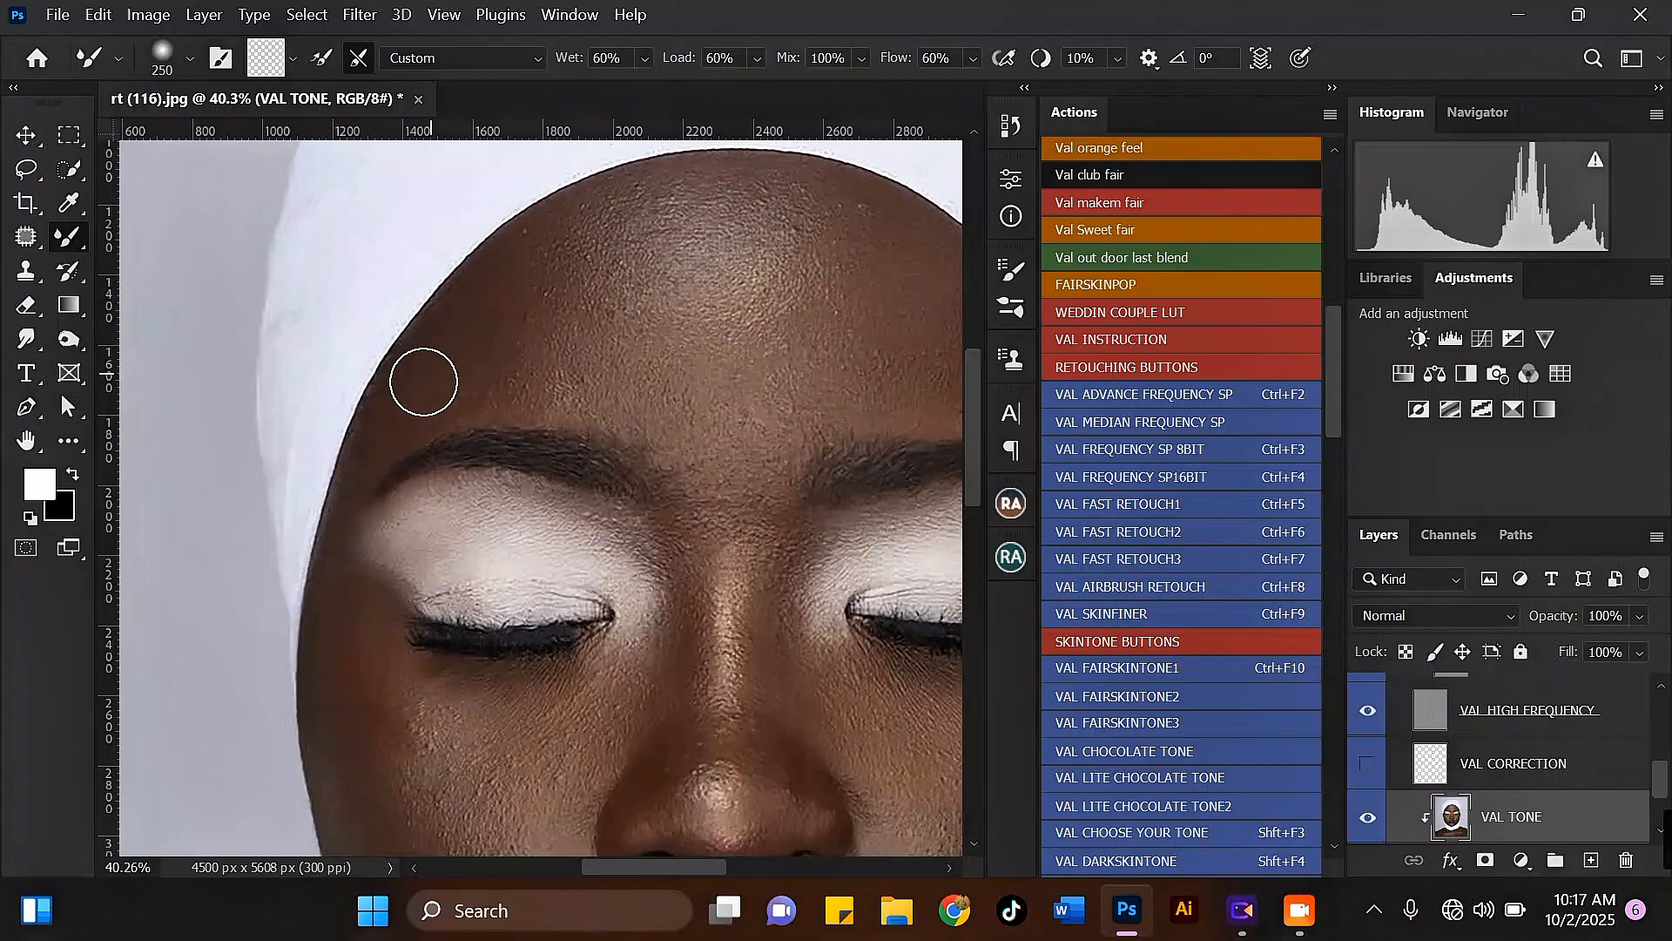
key(bracketright)
key(bracketright)
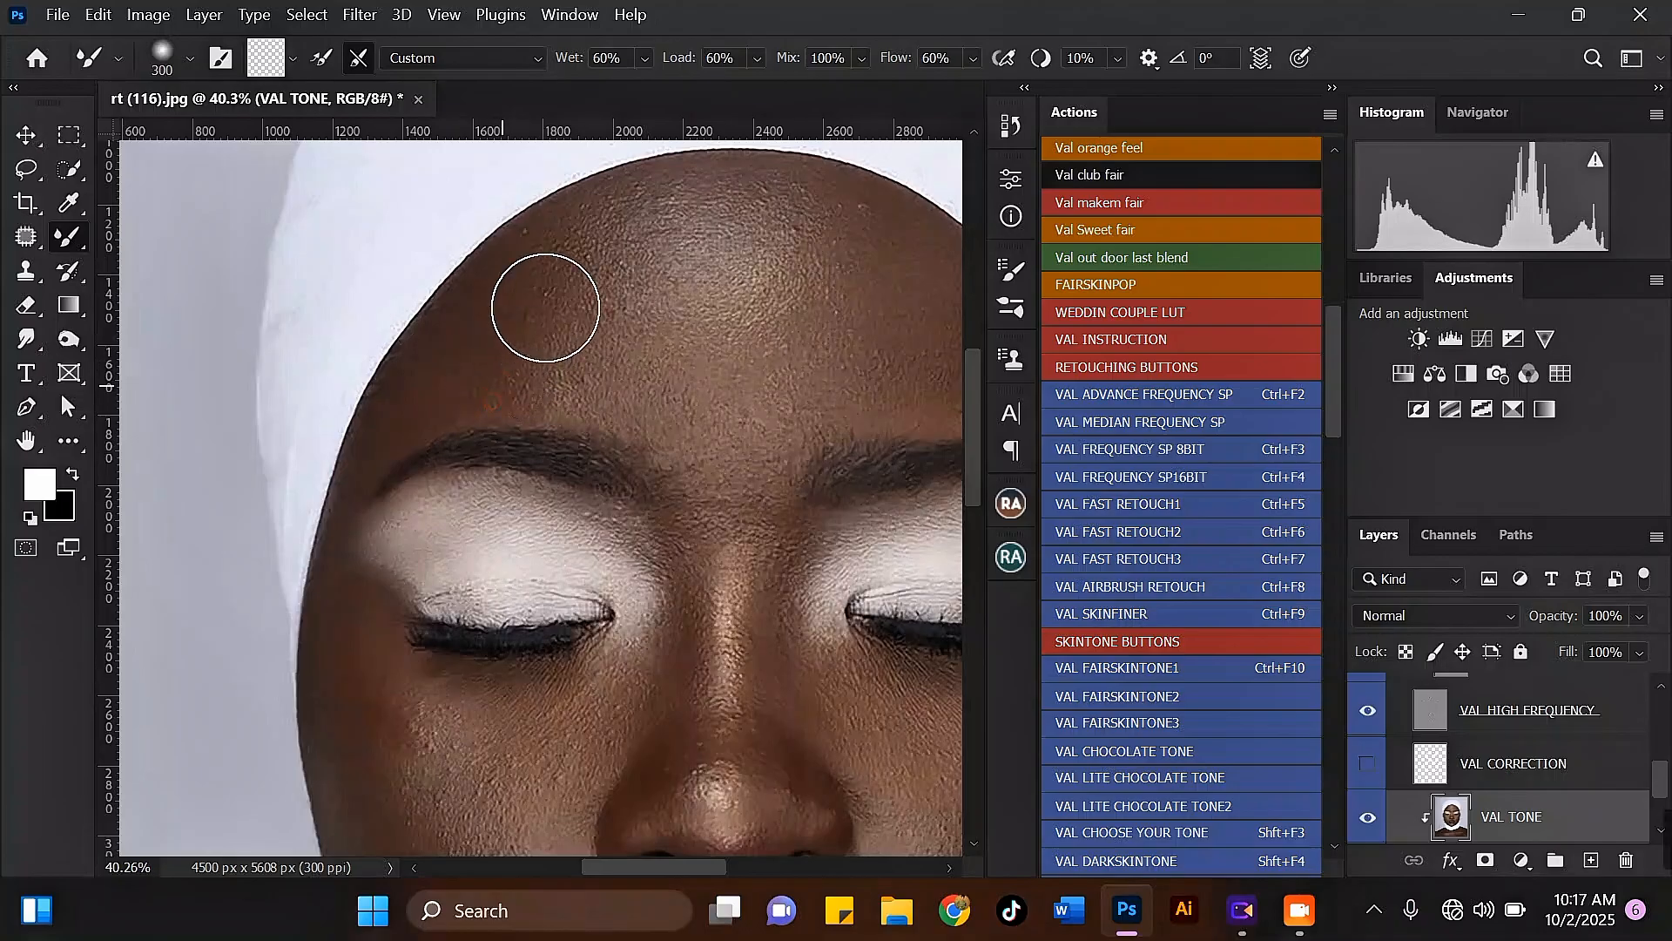
mouse_move(587, 254)
mouse_down()
mouse_move(515, 360)
mouse_move(538, 345)
mouse_move(523, 353)
mouse_move(499, 268)
mouse_move(538, 321)
mouse_move(524, 354)
mouse_move(569, 326)
mouse_move(559, 276)
mouse_move(604, 238)
mouse_move(582, 236)
mouse_move(651, 217)
mouse_move(515, 275)
mouse_up()
scroll(500, 270, down, 1)
scroll(562, 280, up, 1)
mouse_move(516, 275)
mouse_down()
mouse_move(550, 263)
mouse_move(504, 340)
mouse_move(528, 371)
mouse_move(542, 333)
mouse_move(460, 343)
mouse_move(515, 350)
mouse_up()
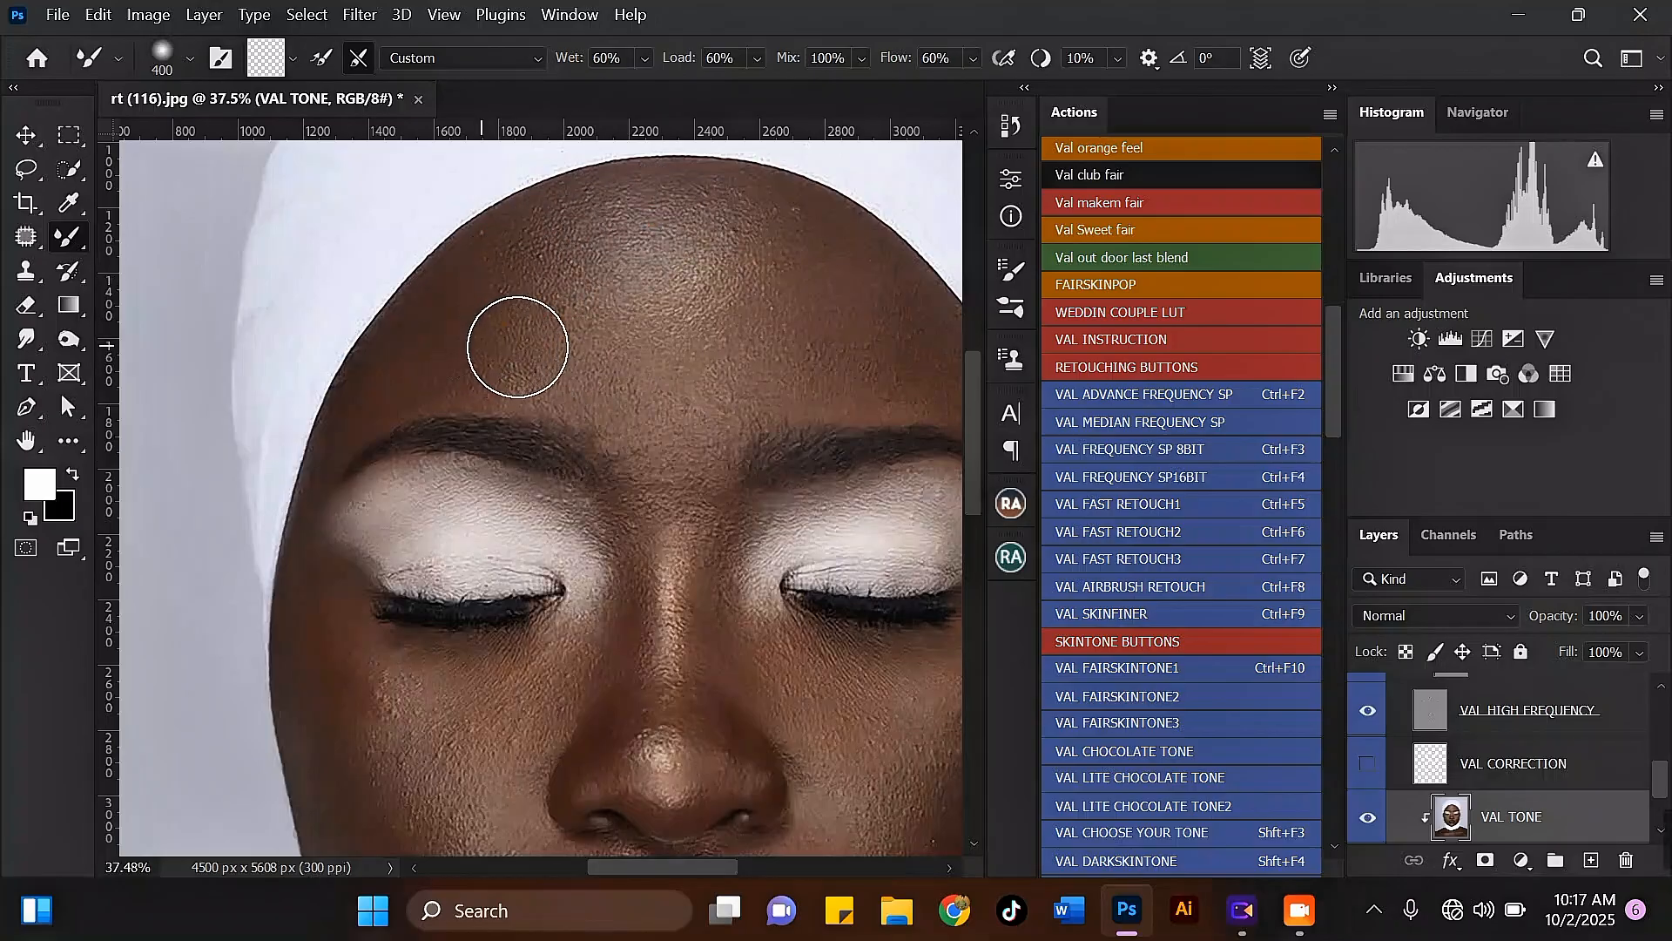
Step: Blend the right side of the forehead toward its centre with the Mixer Brush at about 400 pixels
scroll(513, 336, down, 1)
key(bracketleft)
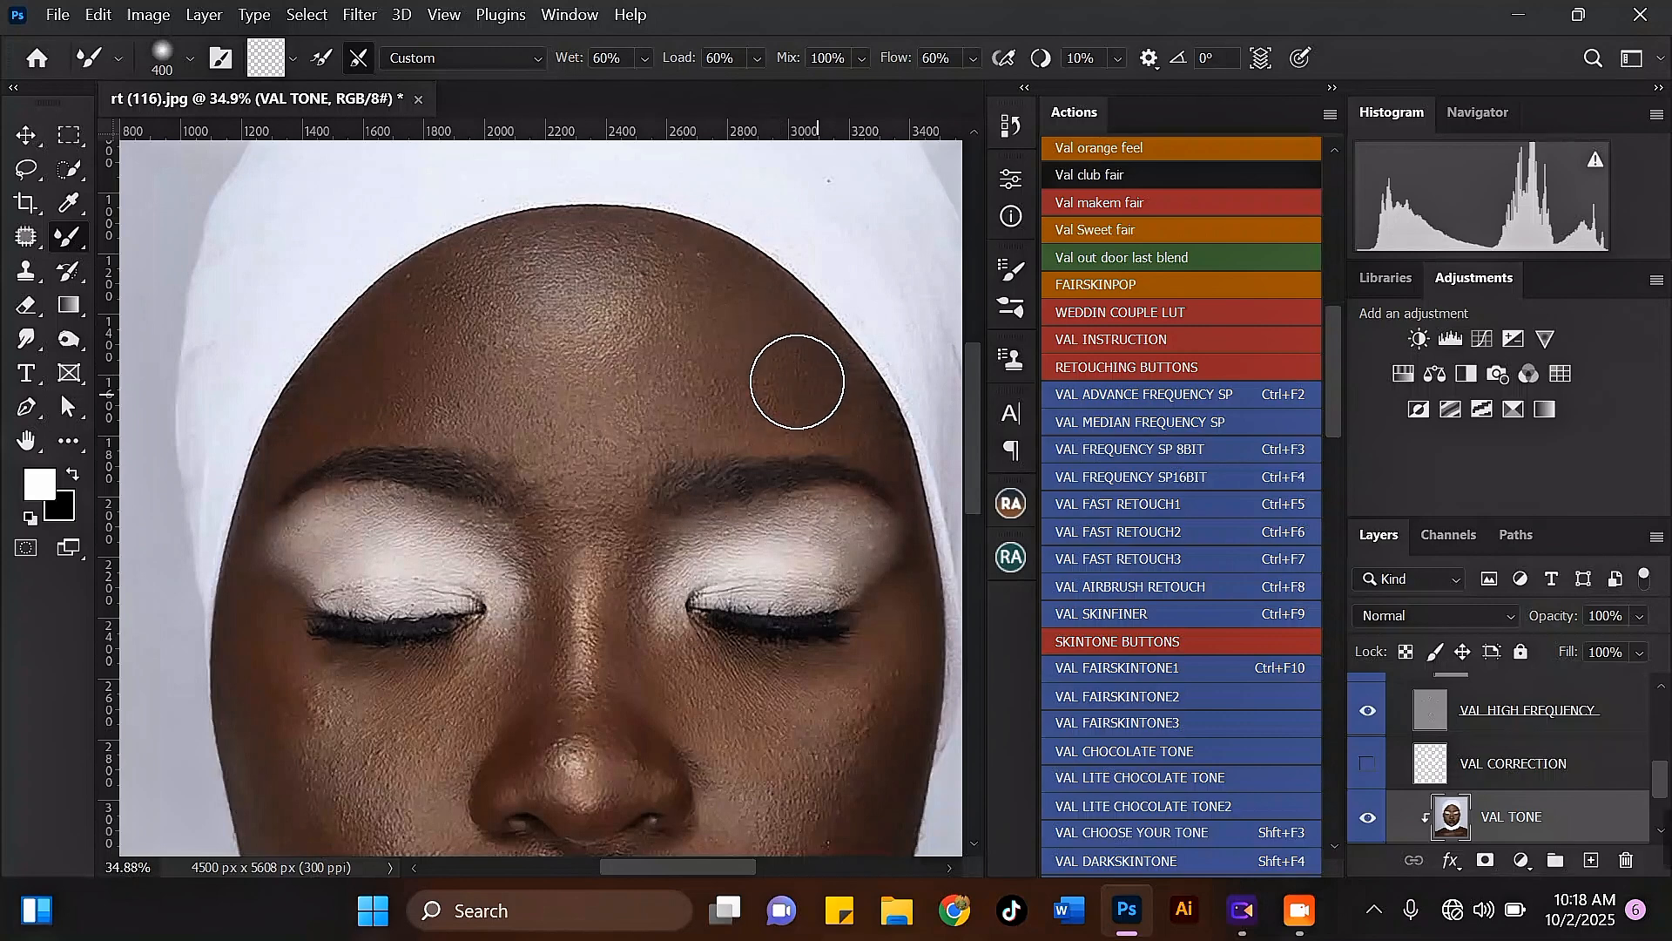
key(bracketright)
mouse_move(759, 336)
mouse_down()
mouse_move(671, 266)
mouse_move(651, 330)
mouse_move(709, 381)
mouse_move(789, 351)
mouse_move(753, 311)
mouse_move(651, 317)
mouse_move(627, 403)
mouse_move(484, 356)
mouse_move(443, 357)
mouse_move(432, 401)
mouse_move(433, 340)
mouse_move(478, 365)
mouse_move(493, 354)
mouse_move(454, 336)
mouse_move(567, 269)
mouse_move(648, 295)
mouse_move(694, 279)
mouse_move(679, 313)
mouse_move(636, 341)
mouse_move(527, 272)
mouse_move(638, 270)
mouse_move(601, 276)
mouse_move(679, 311)
mouse_move(677, 338)
mouse_move(701, 293)
mouse_move(770, 380)
mouse_move(807, 381)
mouse_move(785, 387)
mouse_move(809, 417)
mouse_move(856, 446)
mouse_move(843, 399)
mouse_move(882, 456)
mouse_move(794, 337)
mouse_move(683, 275)
mouse_move(675, 387)
mouse_move(617, 419)
mouse_move(624, 439)
mouse_move(525, 407)
mouse_move(535, 434)
mouse_move(427, 366)
mouse_move(437, 401)
mouse_move(457, 415)
mouse_move(485, 341)
mouse_move(547, 280)
mouse_move(643, 312)
mouse_move(733, 304)
mouse_move(696, 287)
mouse_move(775, 380)
mouse_move(764, 336)
mouse_move(859, 384)
mouse_move(850, 406)
mouse_move(803, 348)
mouse_move(758, 399)
mouse_move(619, 459)
mouse_move(429, 395)
mouse_move(418, 306)
mouse_move(583, 253)
mouse_move(631, 354)
mouse_move(448, 358)
mouse_move(657, 332)
mouse_move(747, 358)
mouse_move(623, 336)
mouse_up()
key([)
key(])
key([)
key(])
key(])
Step: Smooth the lower forehead between the eyebrows, reducing the Mixer Brush from 400 to 300 pixels
scroll(626, 340, down, 4)
scroll(601, 418, up, 3)
key([)
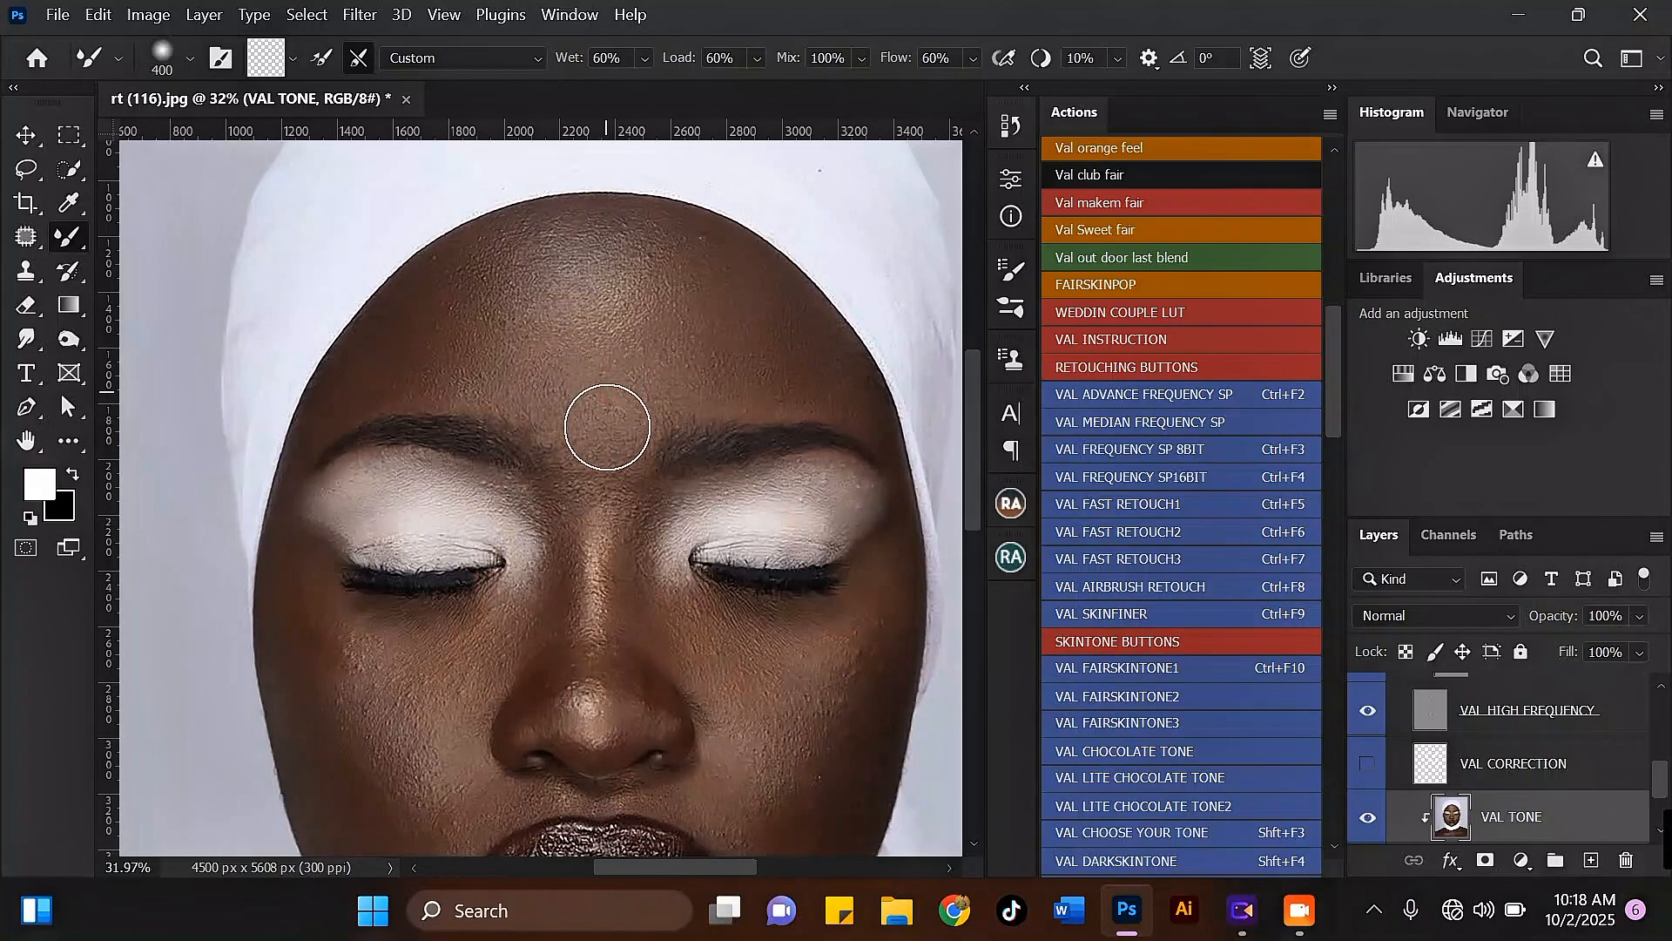
key([)
drag(585, 413, 580, 404)
Step: Blend the shadows along the nose bridge and inner eye corners with a 175 to 200-pixel Mixer Brush
scroll(622, 408, down, 2)
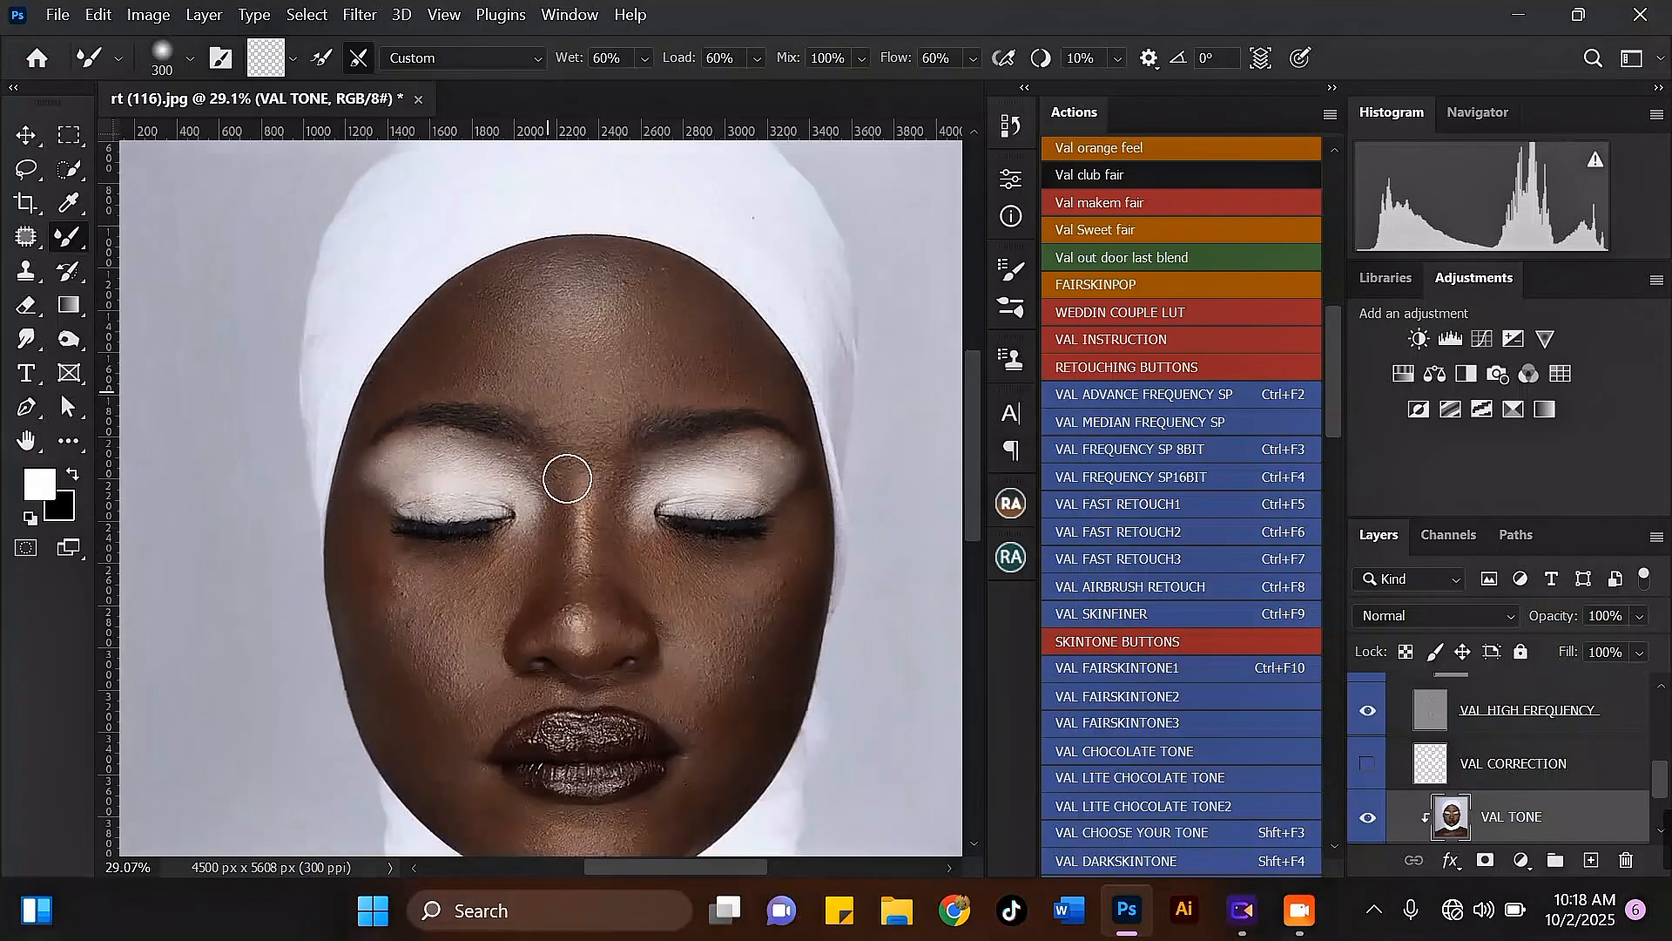
scroll(627, 388, up, 4)
key([)
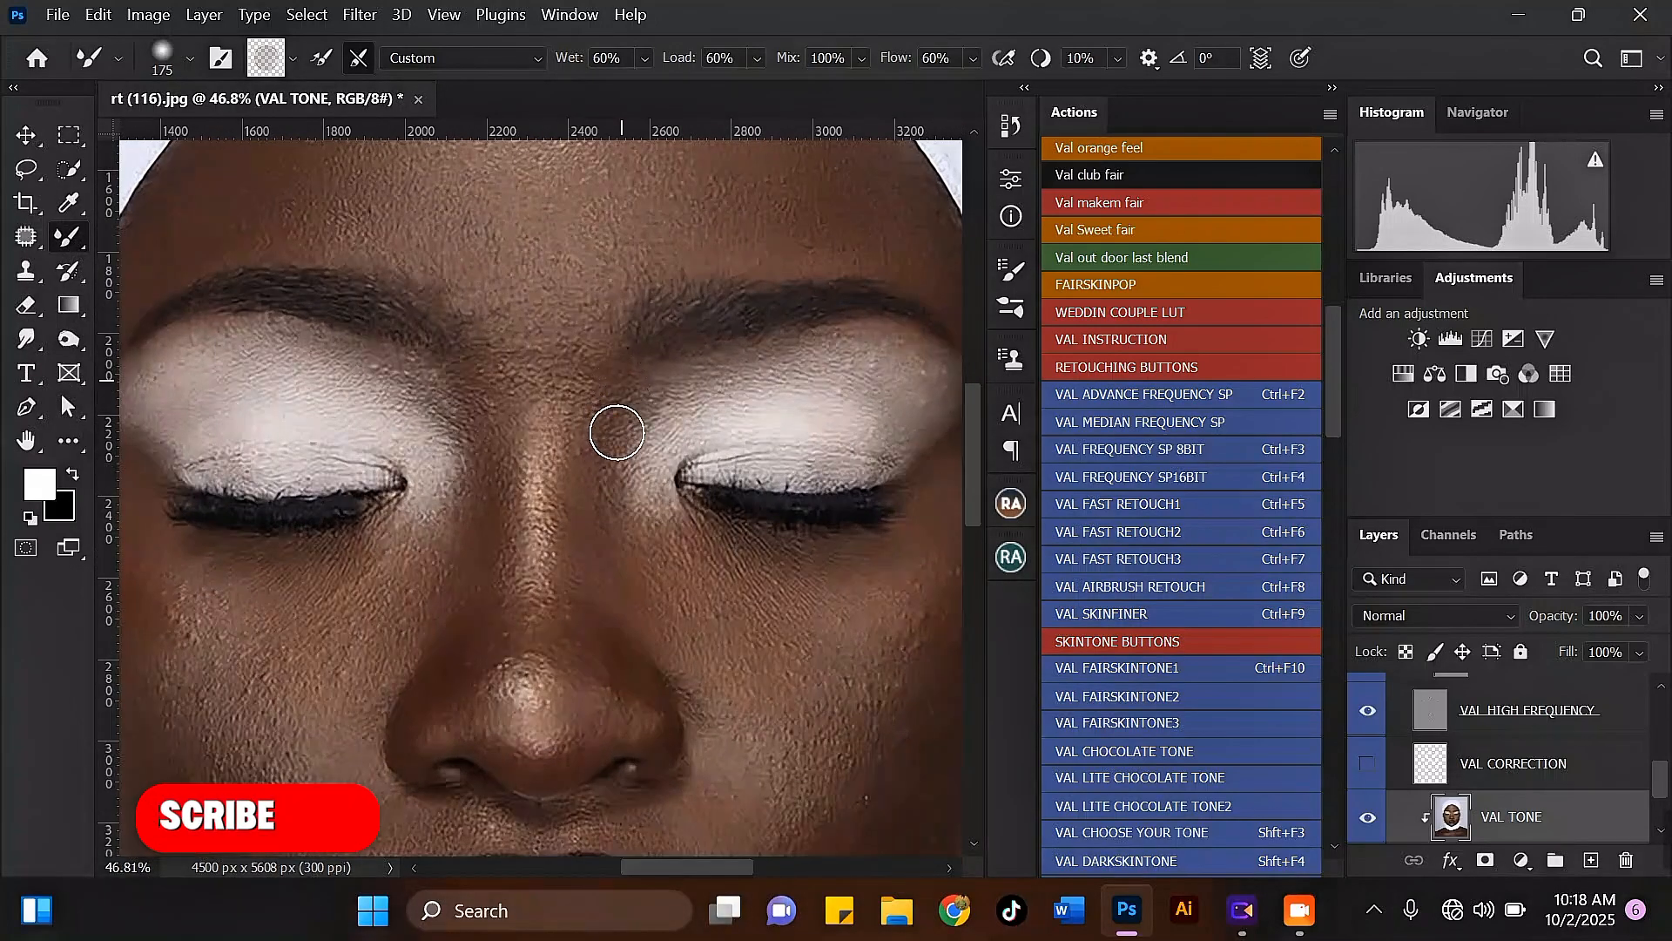
scroll(601, 505, down, 2)
scroll(601, 505, up, 2)
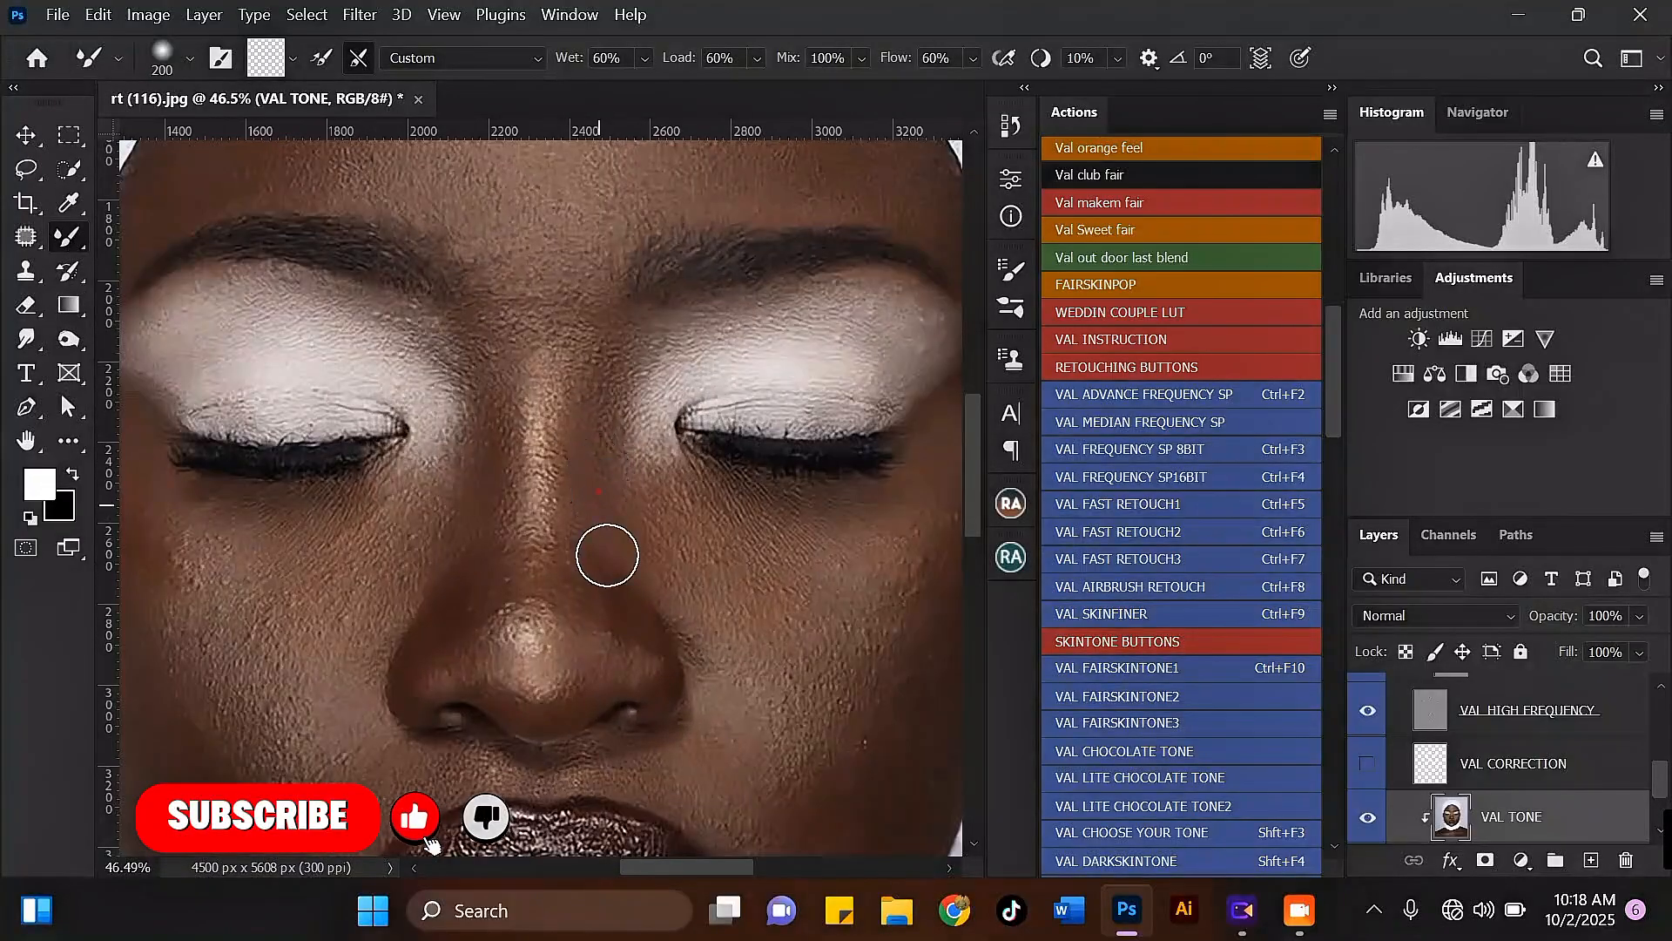
key(])
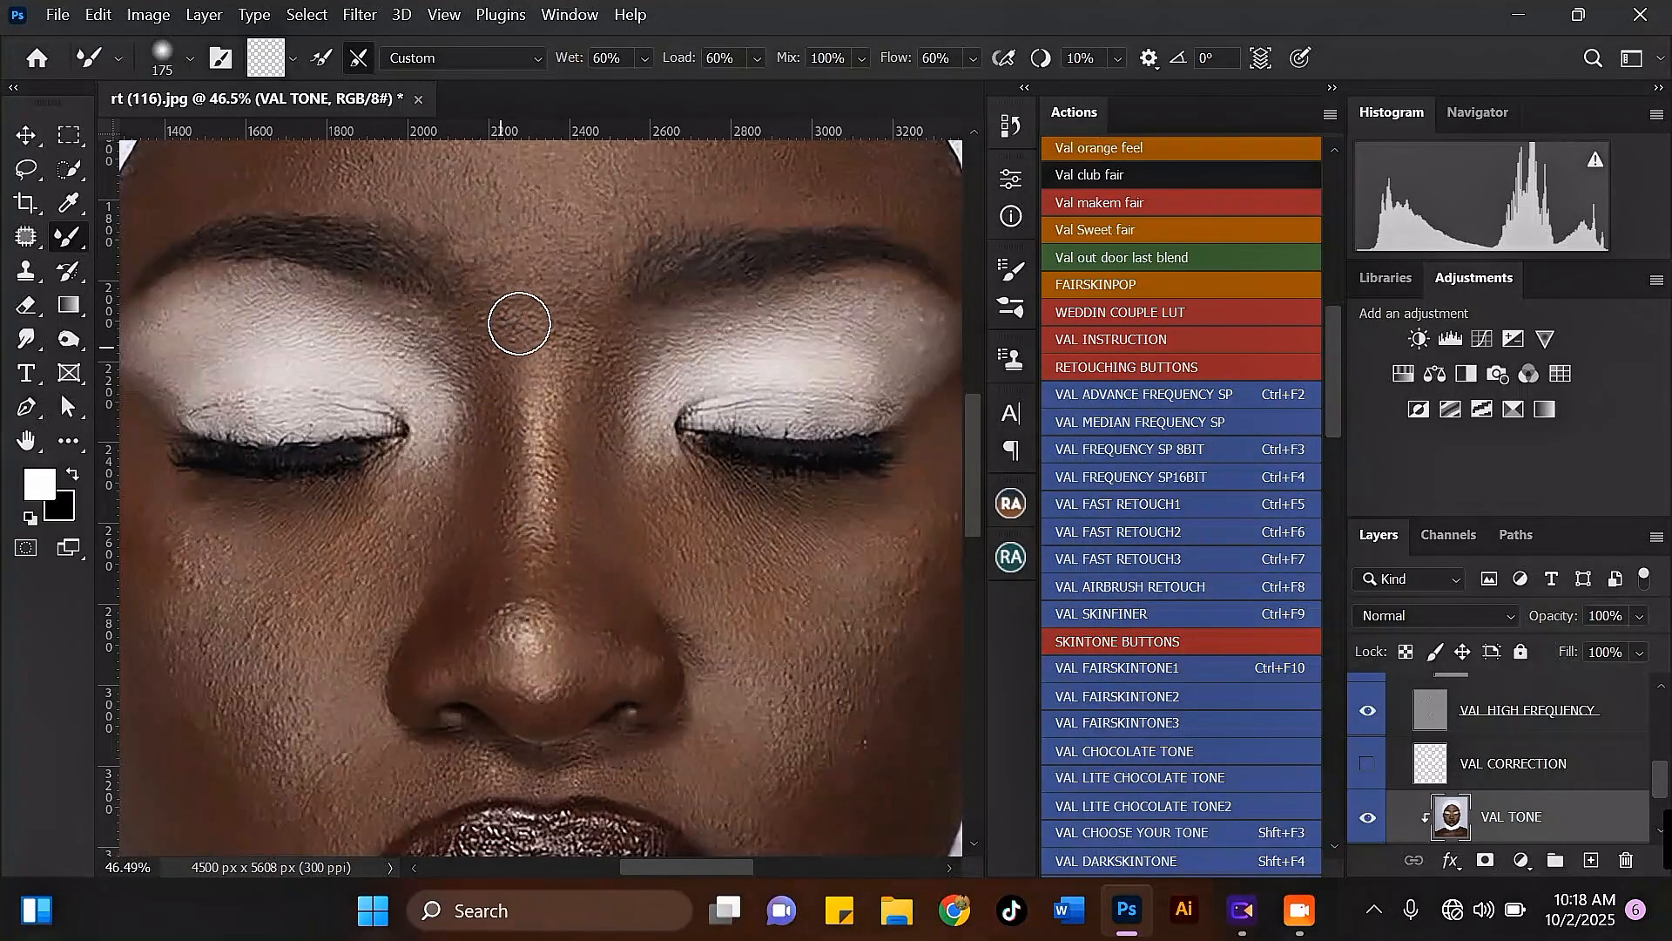
Step: Soften the tonal transitions around the nose tip and lower bridge with the Mixer Brush at 200 pixels
scroll(558, 532, down, 2)
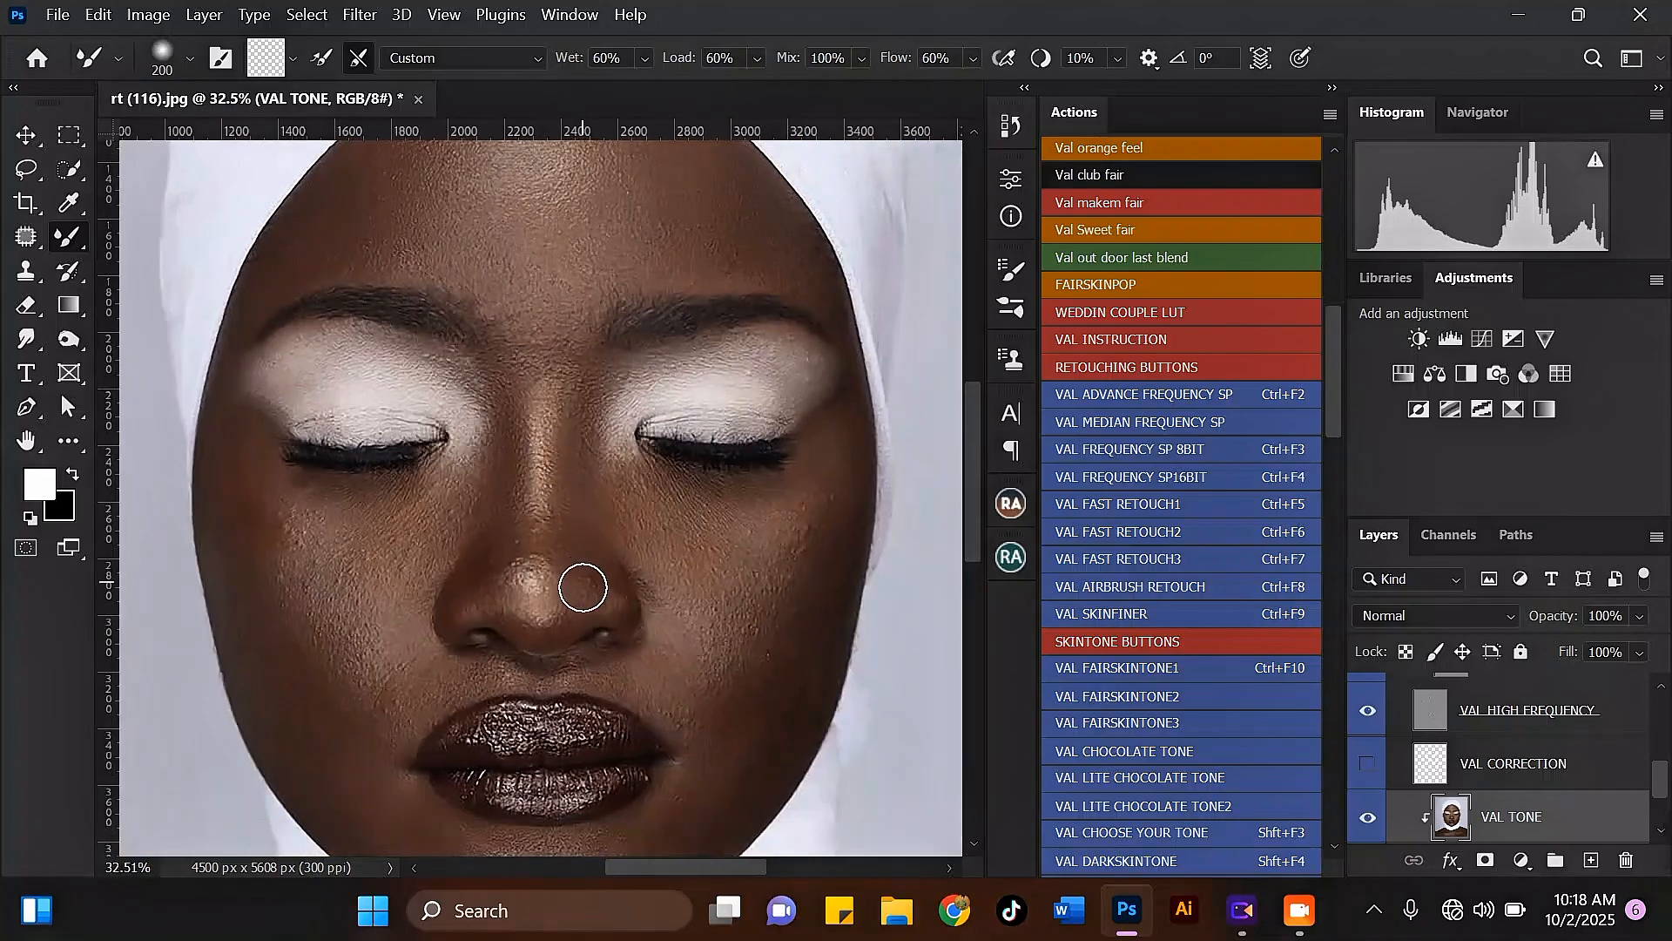
scroll(592, 591, up, 2)
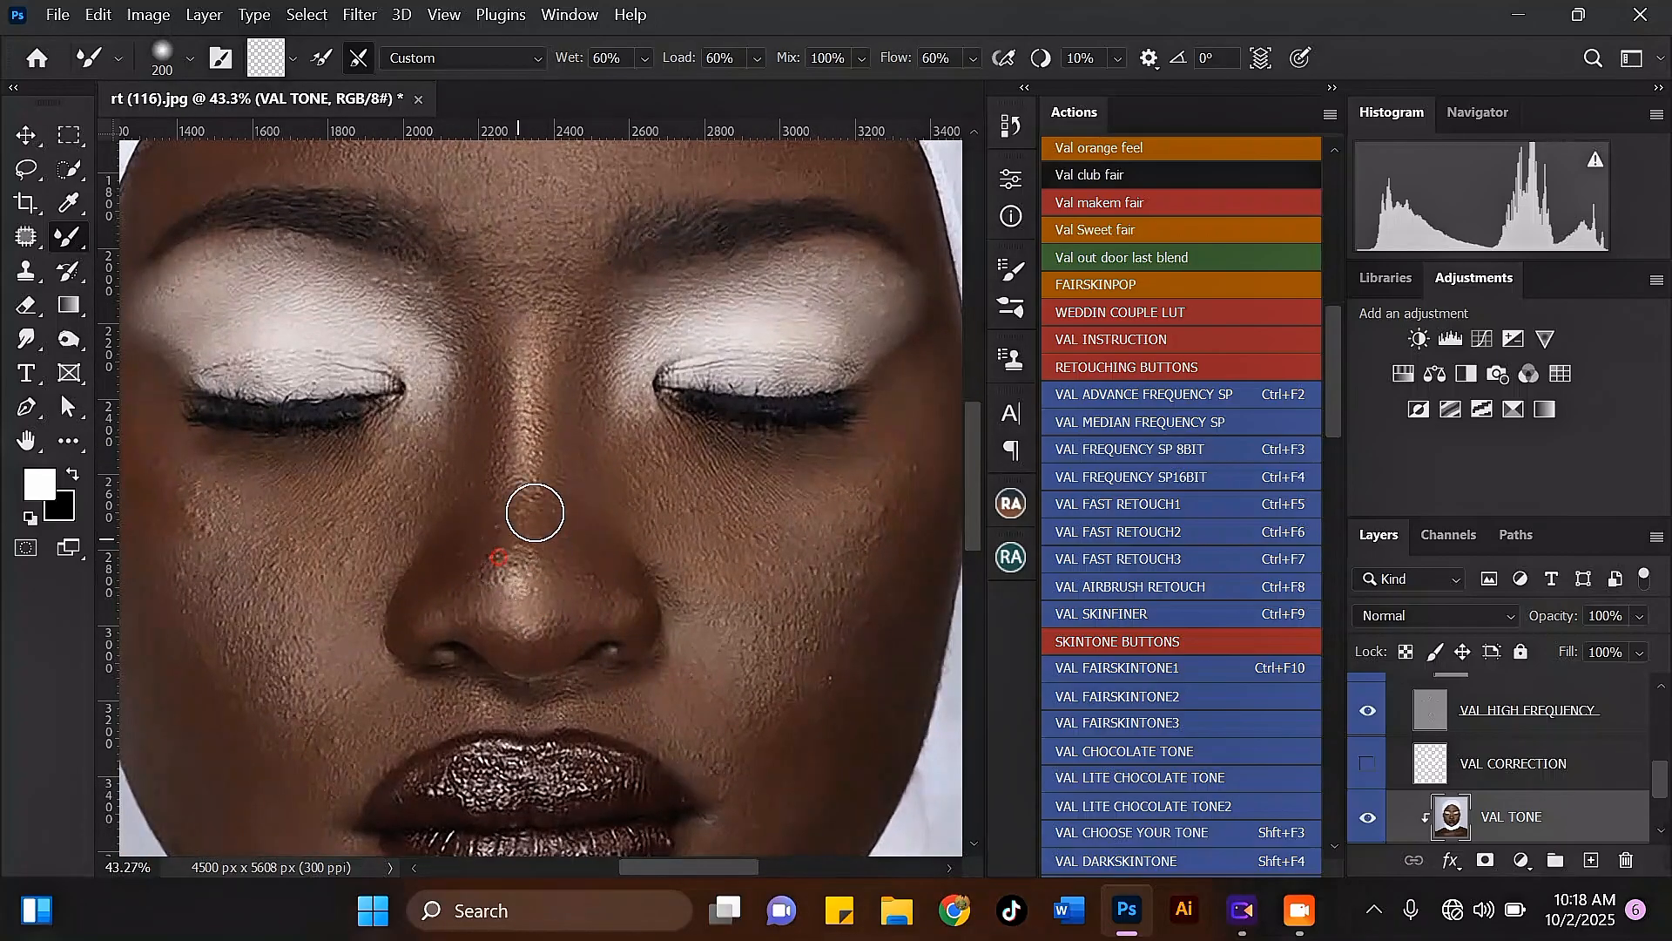
scroll(534, 514, down, 2)
Step: Blend the white eyeshadow across the right eyelid below the brow with the Mixer Brush at 200 pixels
scroll(620, 337, up, 2)
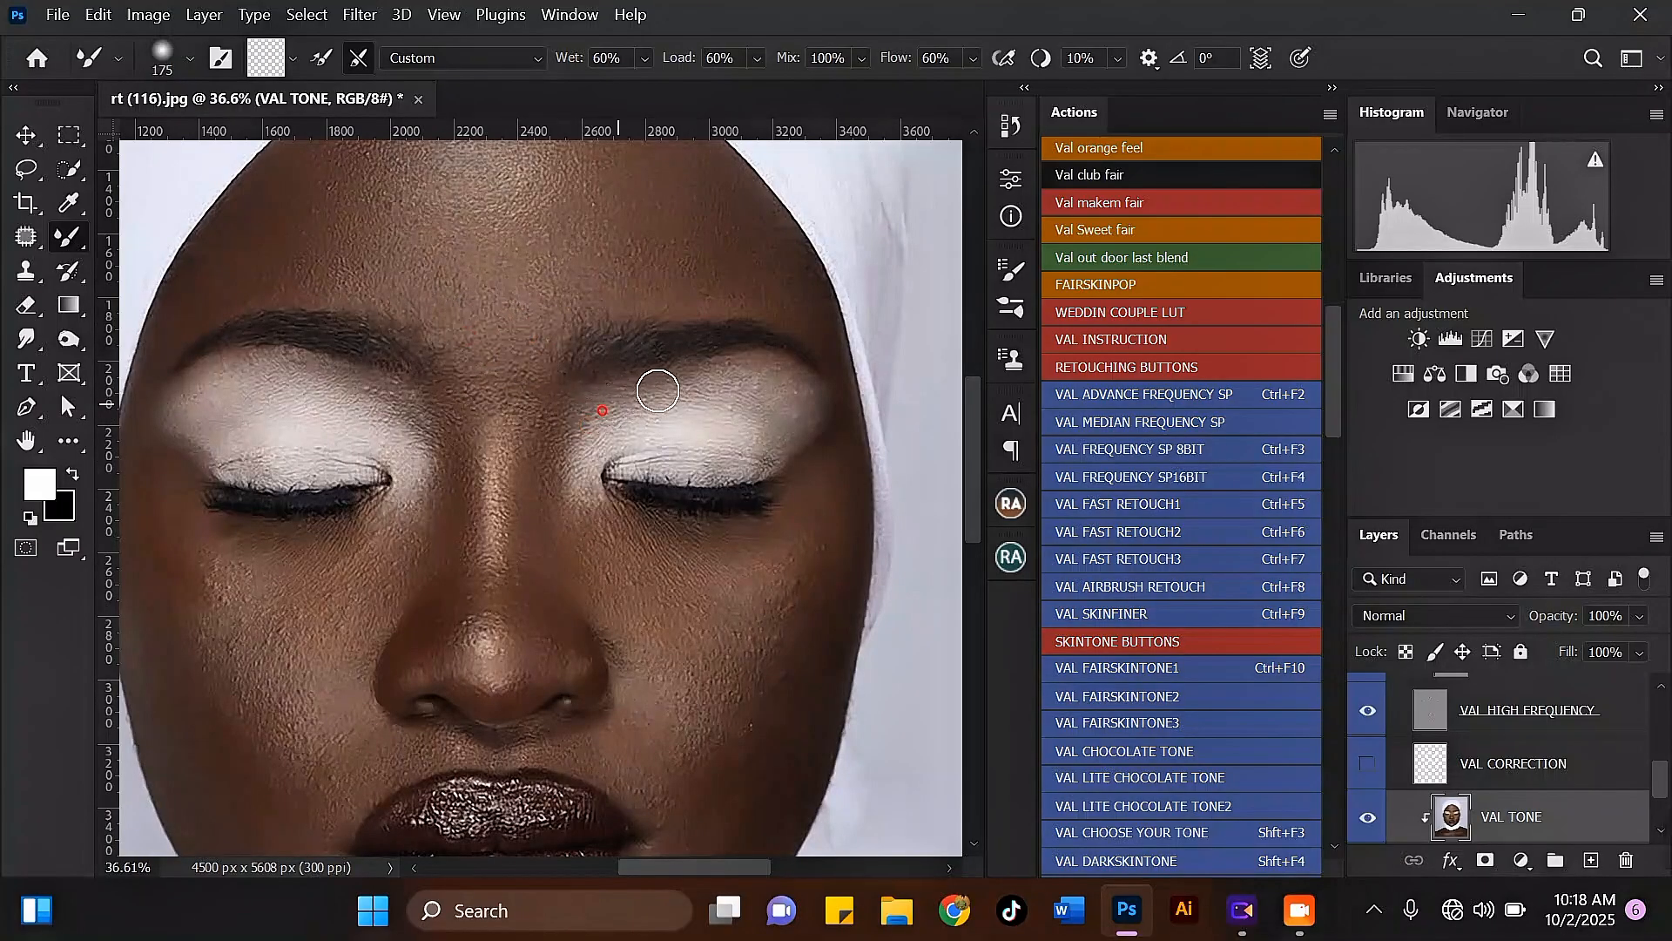
key(bracketright)
drag(702, 387, 763, 373)
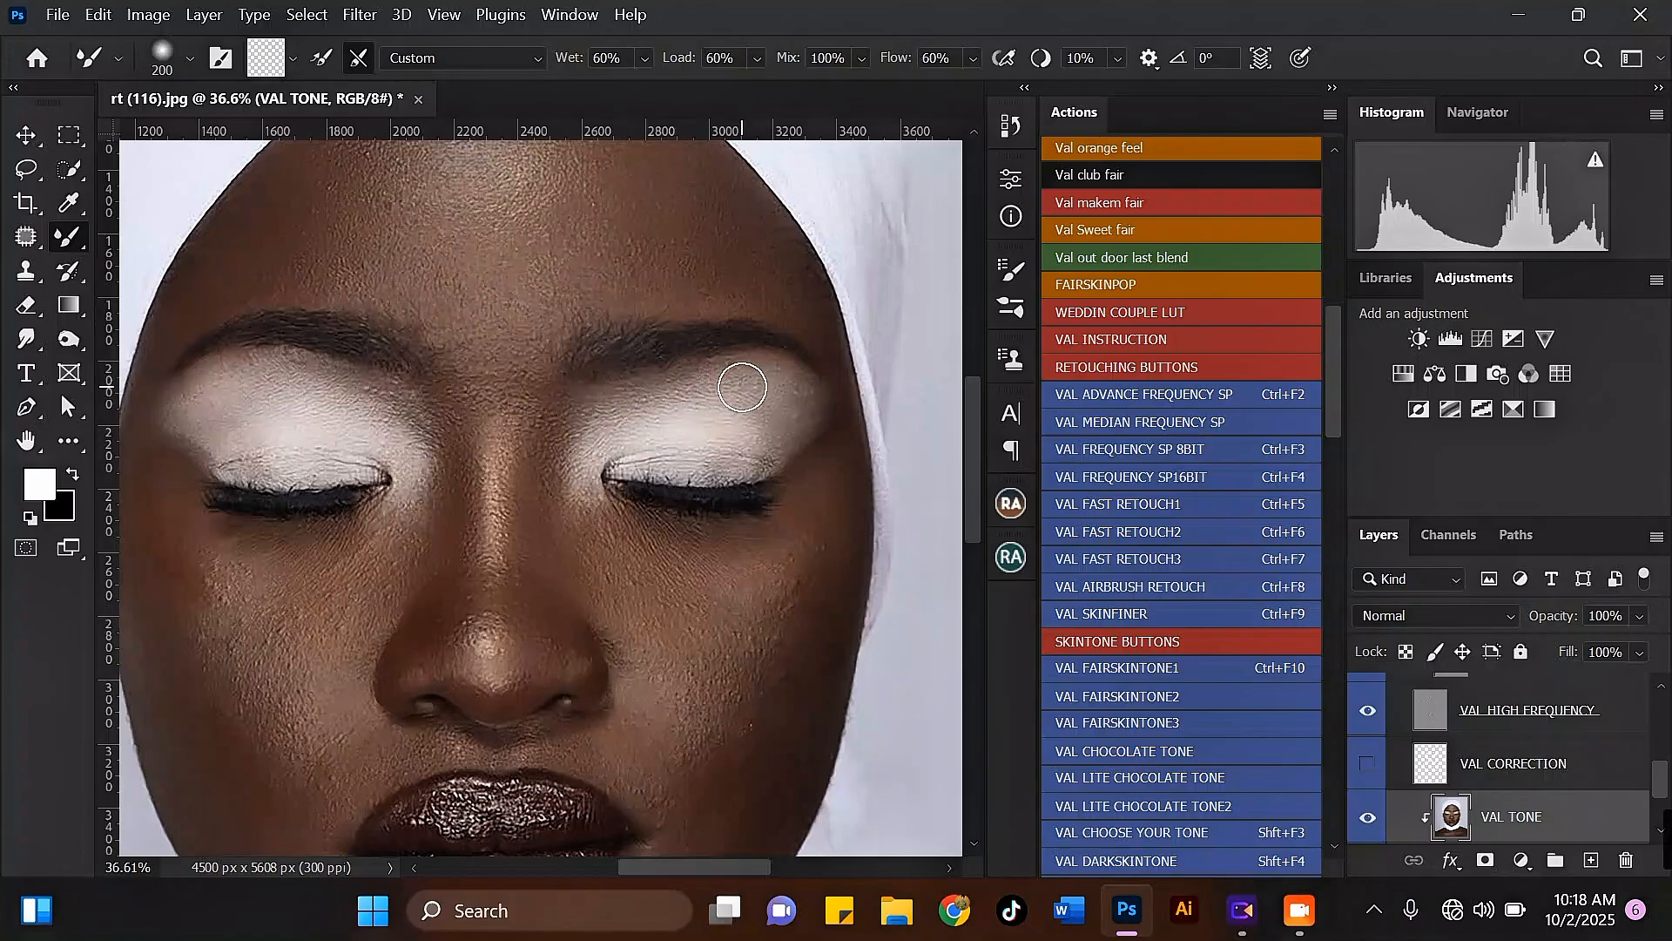
Step: Blend the left eyelid's eyeshadow into the inner eye corner with the Mixer Brush at 200 pixels
scroll(742, 386, down, 3)
scroll(348, 392, up, 4)
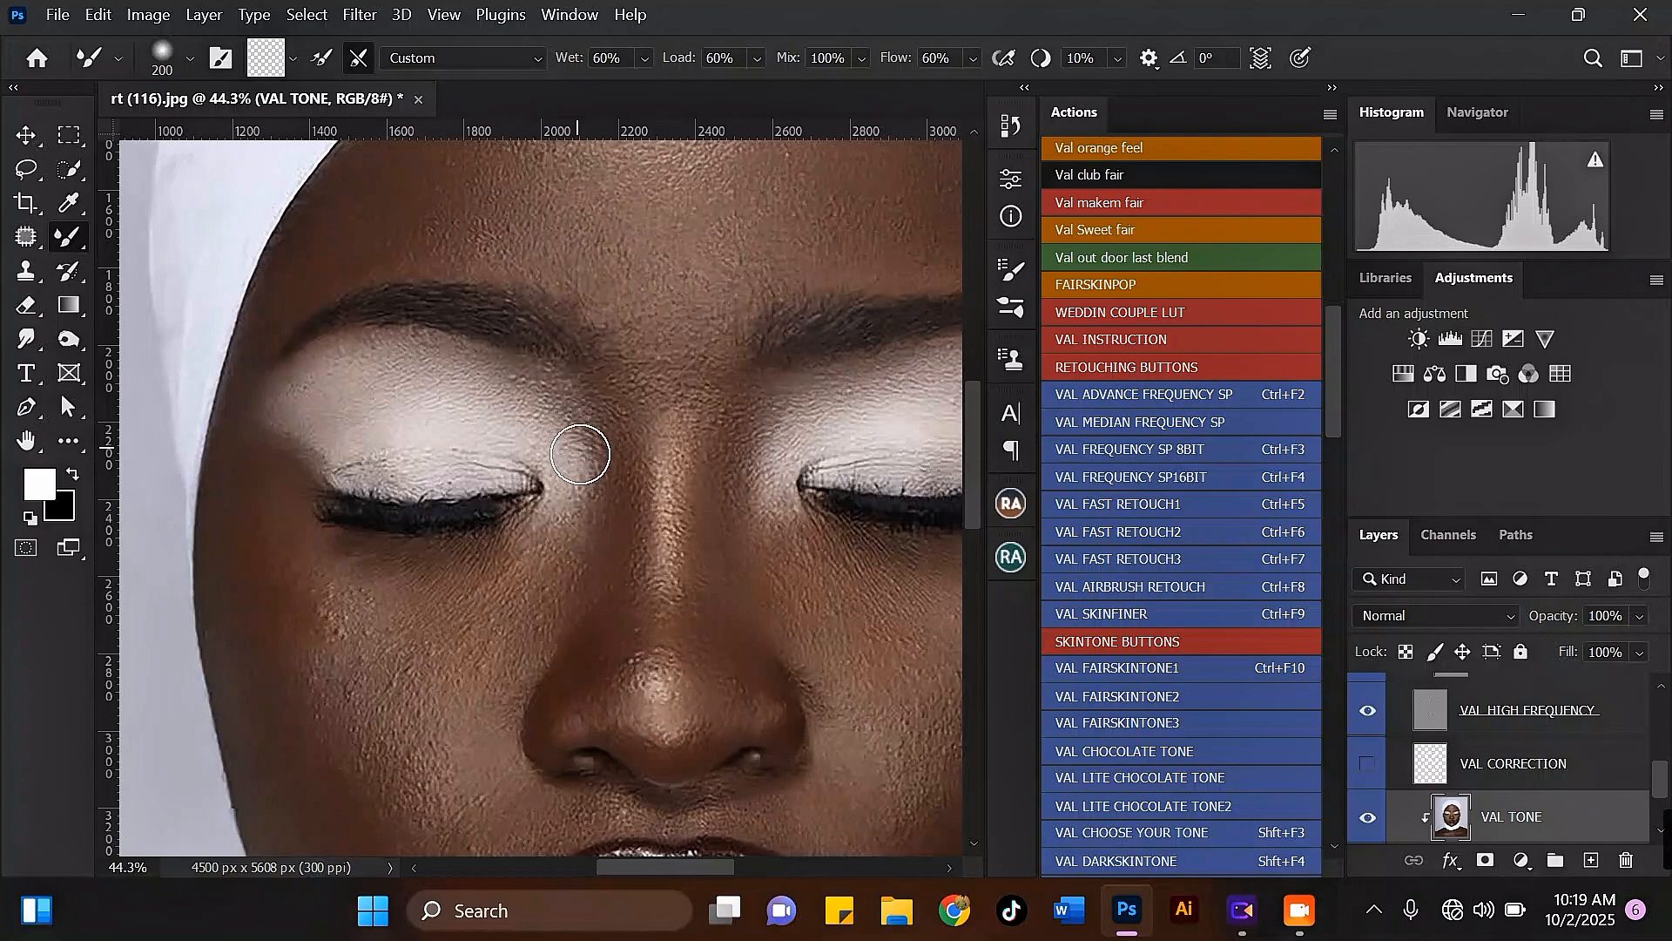
scroll(568, 447, down, 3)
Step: Blend the left temple and outer cheek along the face edge with the Mixer Brush at 300 pixels
key(bracketright)
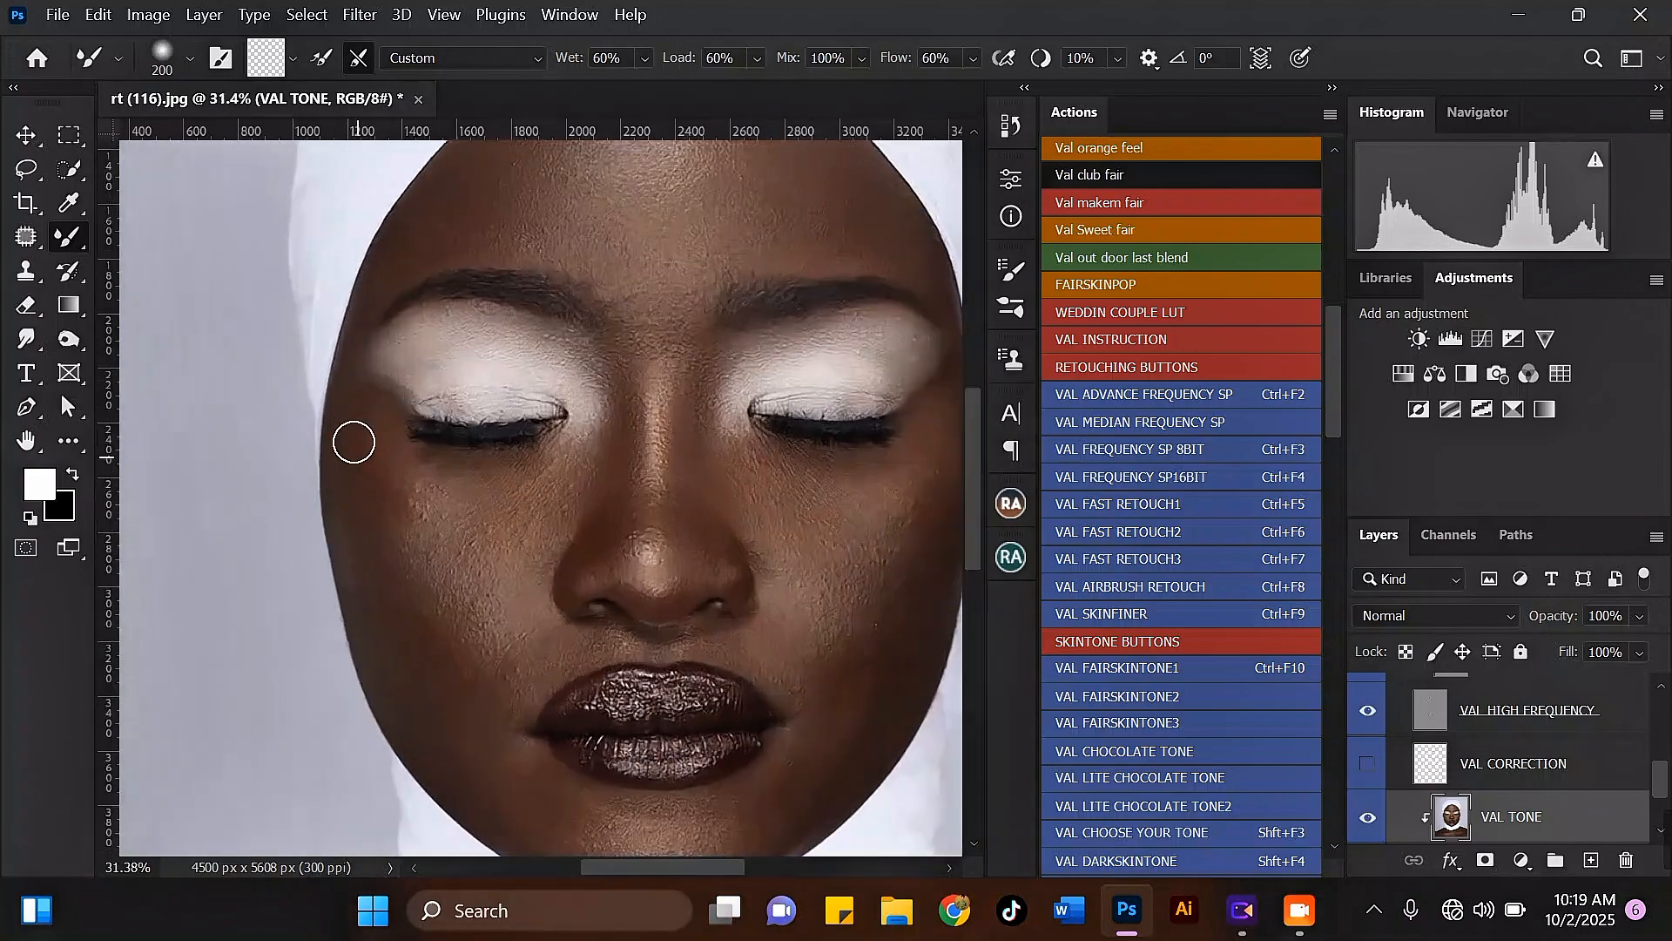
scroll(381, 424, up, 2)
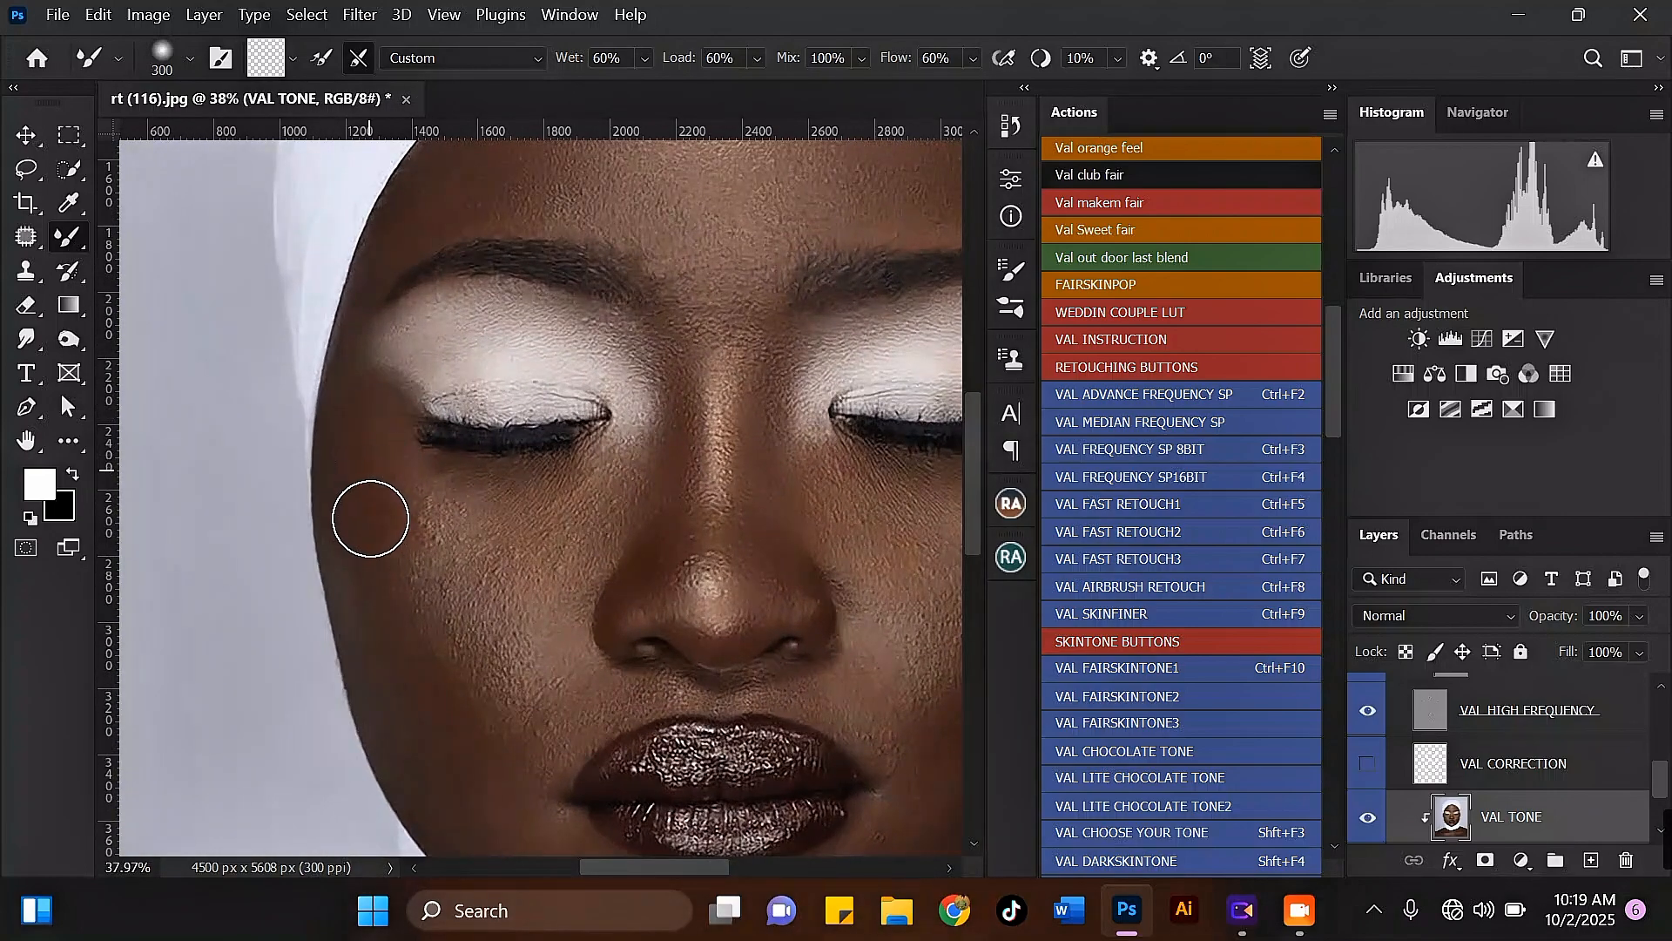
scroll(383, 479, up, 1)
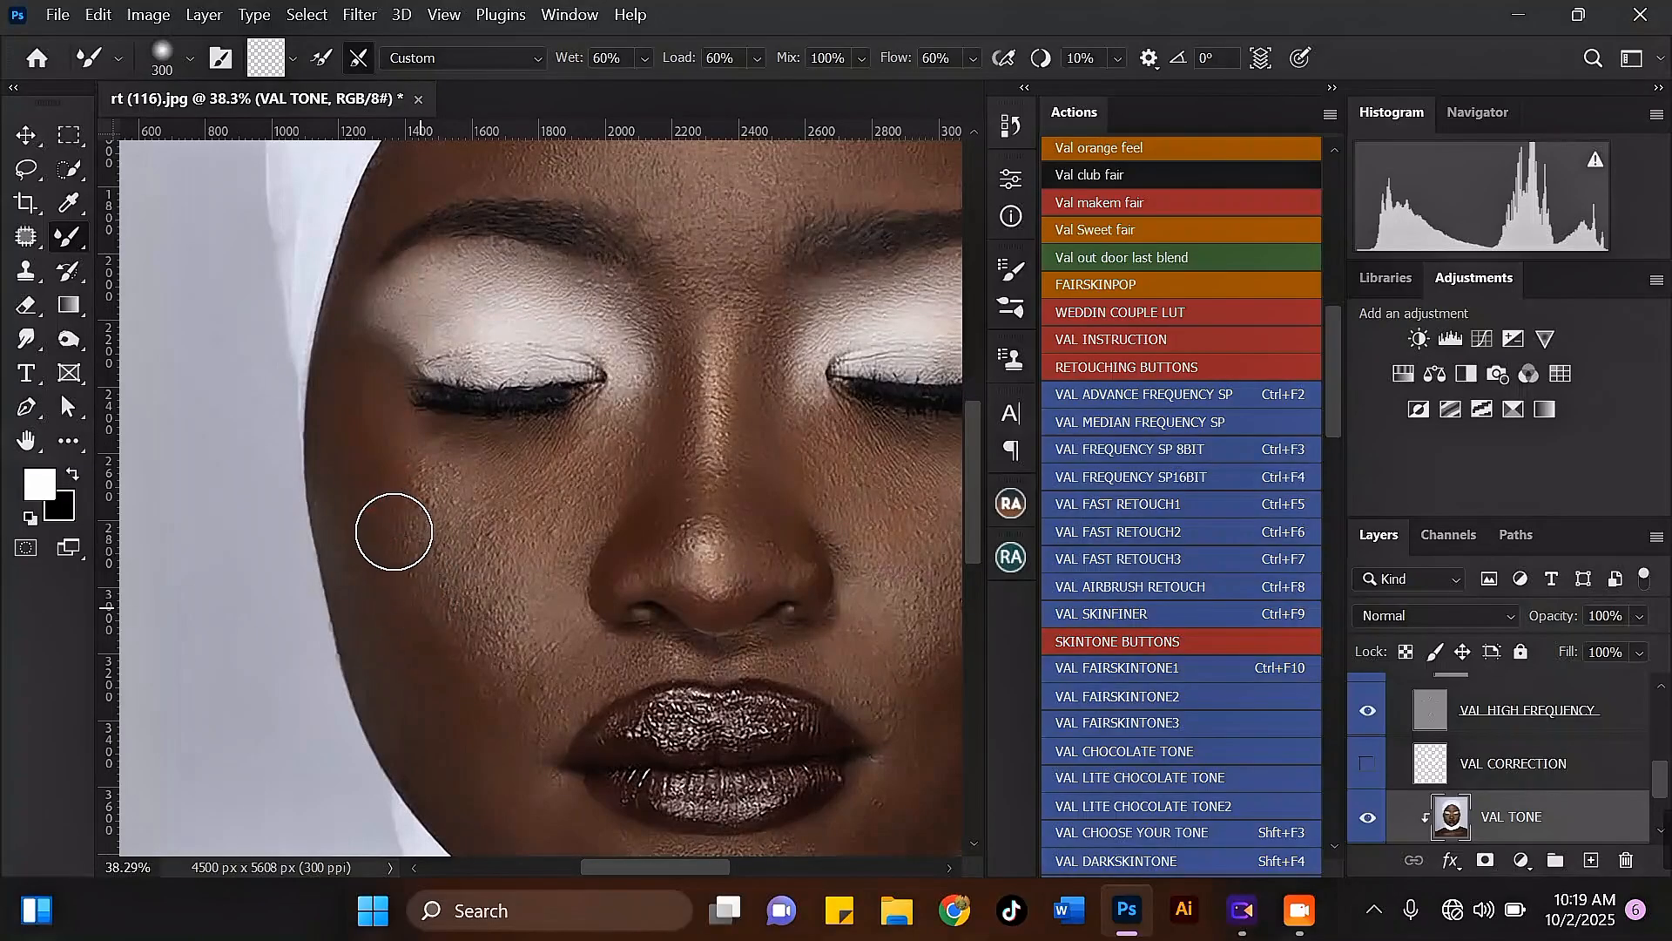
click(381, 455)
mouse_move(373, 429)
mouse_down()
mouse_move(397, 487)
mouse_move(360, 398)
mouse_move(371, 482)
mouse_move(406, 546)
mouse_up()
scroll(379, 435, down, 3)
scroll(380, 504, up, 3)
scroll(374, 449, down, 3)
scroll(419, 549, up, 2)
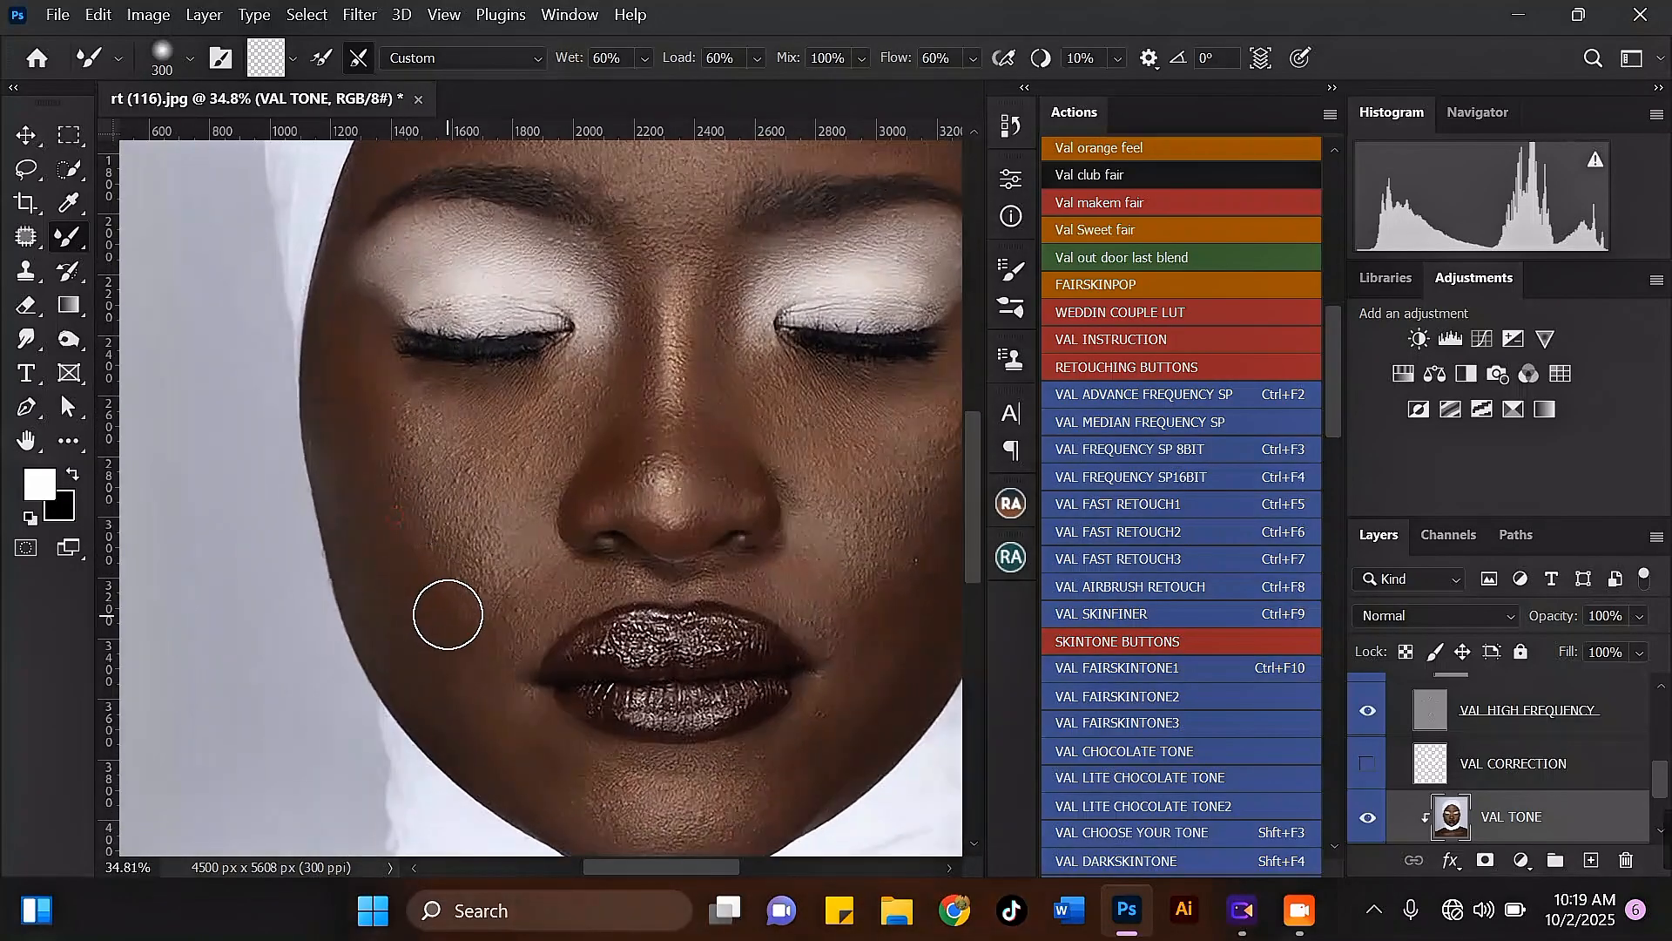
Step: Smooth the lower left cheek down toward the jaw, enlarging the Mixer Brush from 300 to 400 pixels
scroll(460, 606, down, 3)
scroll(403, 579, up, 3)
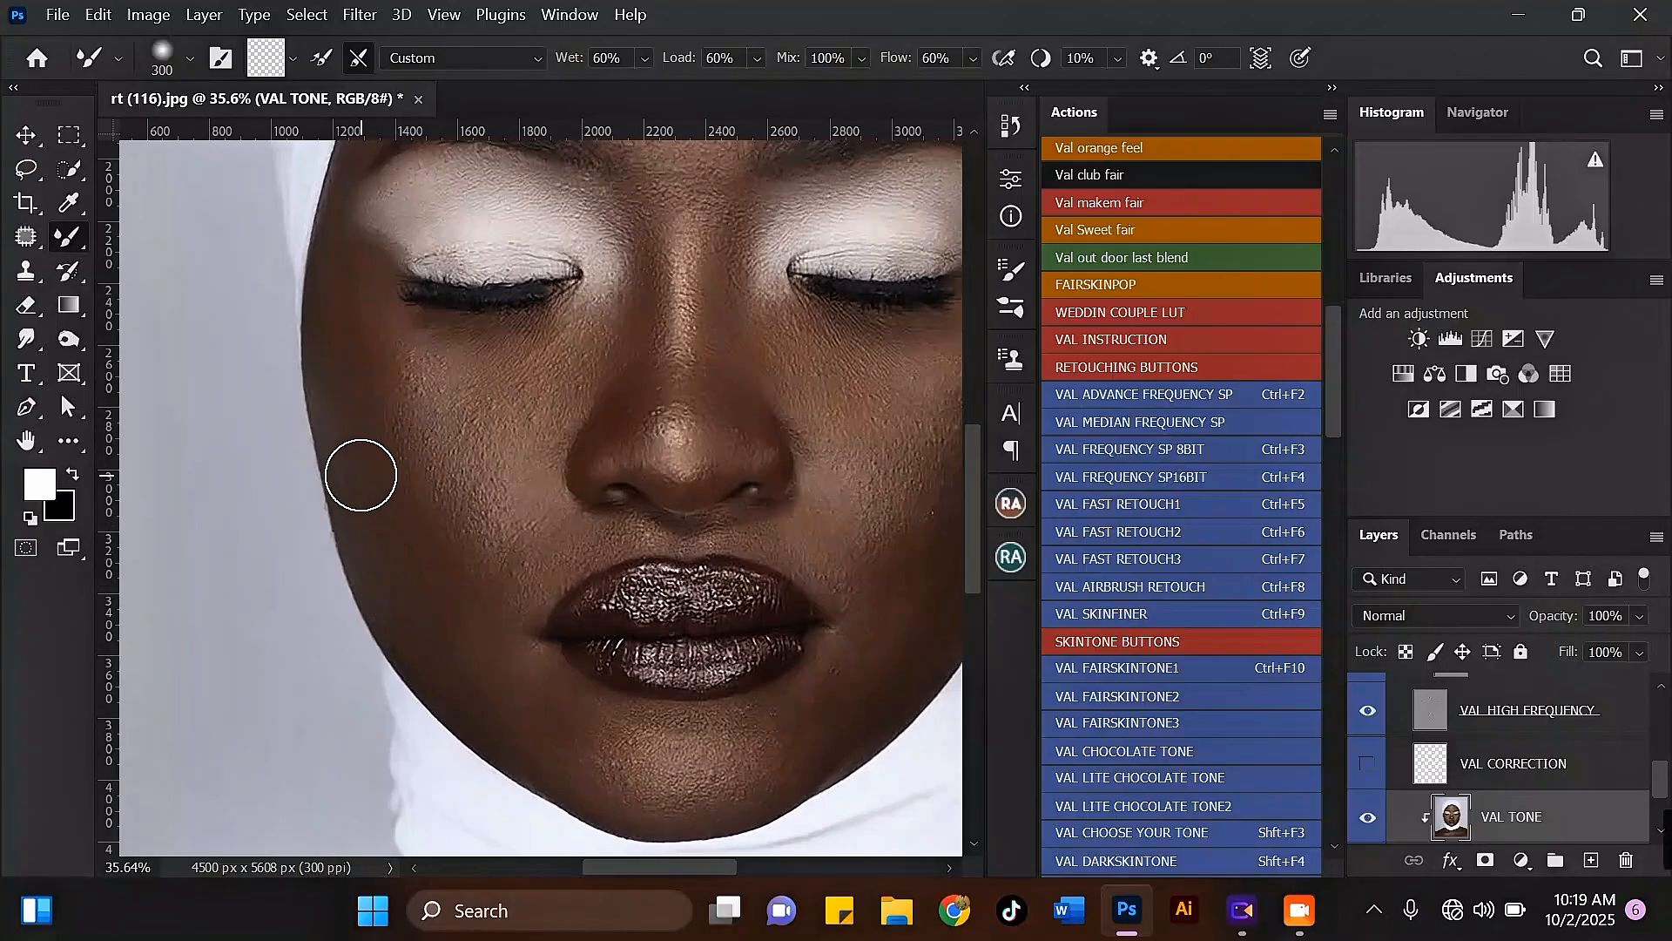
scroll(362, 431, down, 3)
key(])
scroll(422, 573, up, 2)
drag(430, 567, 484, 646)
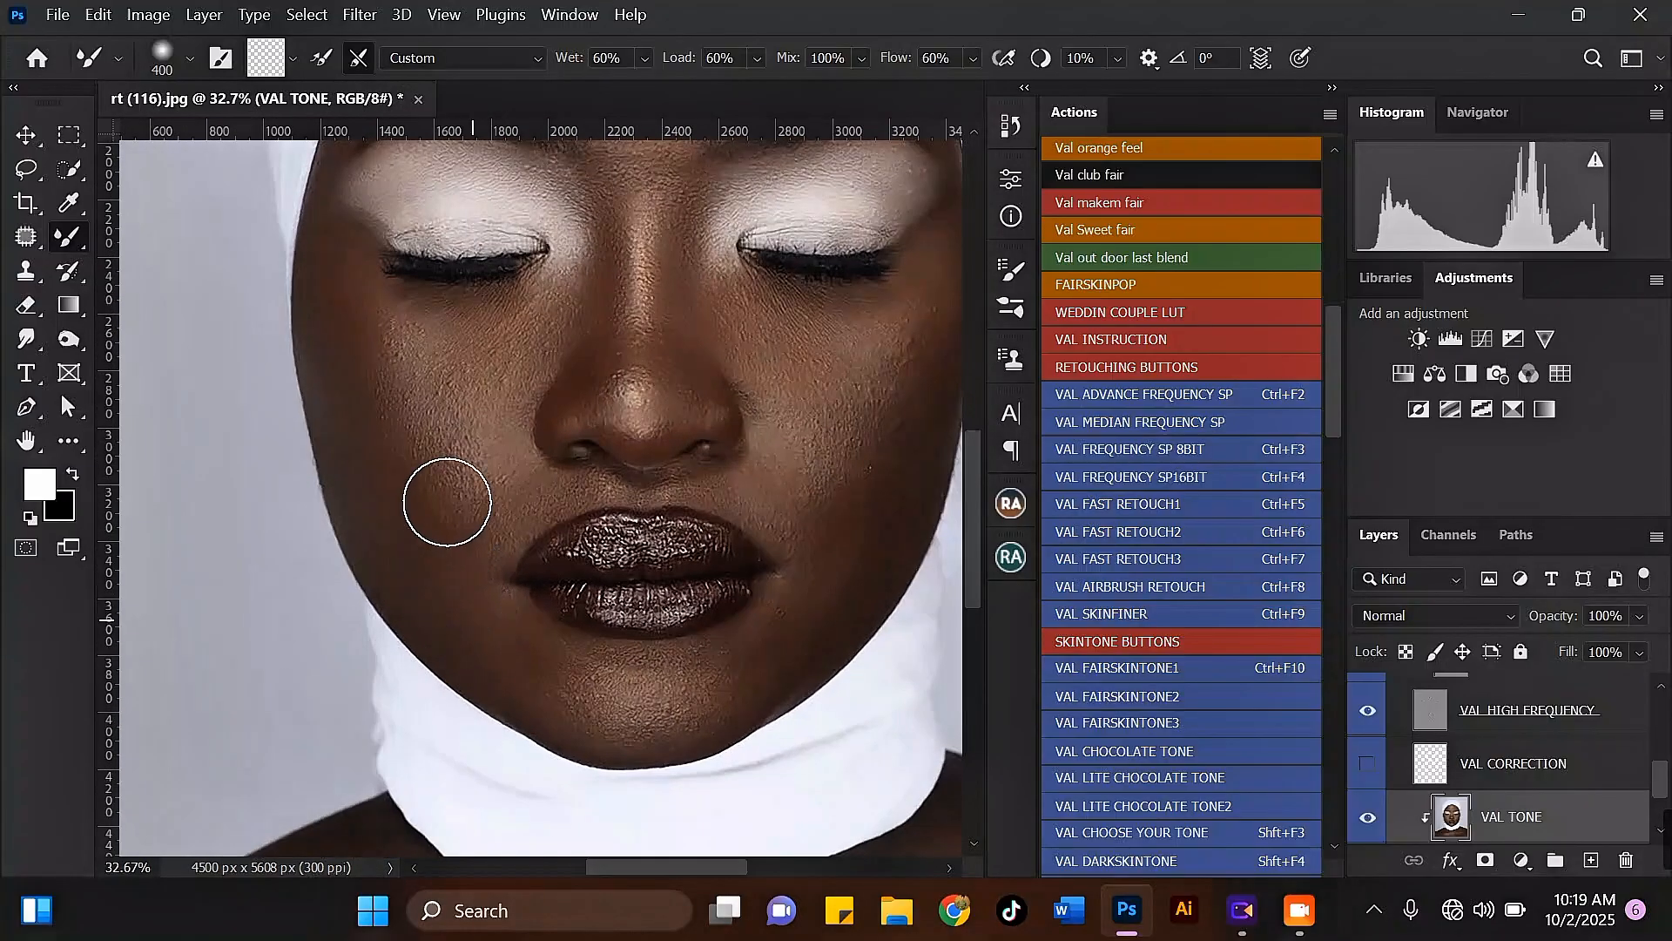
Step: Refine the left cheekbone highlight and the cheek shadow beneath it with a 250 to 300-pixel Mixer Brush
scroll(379, 399, up, 3)
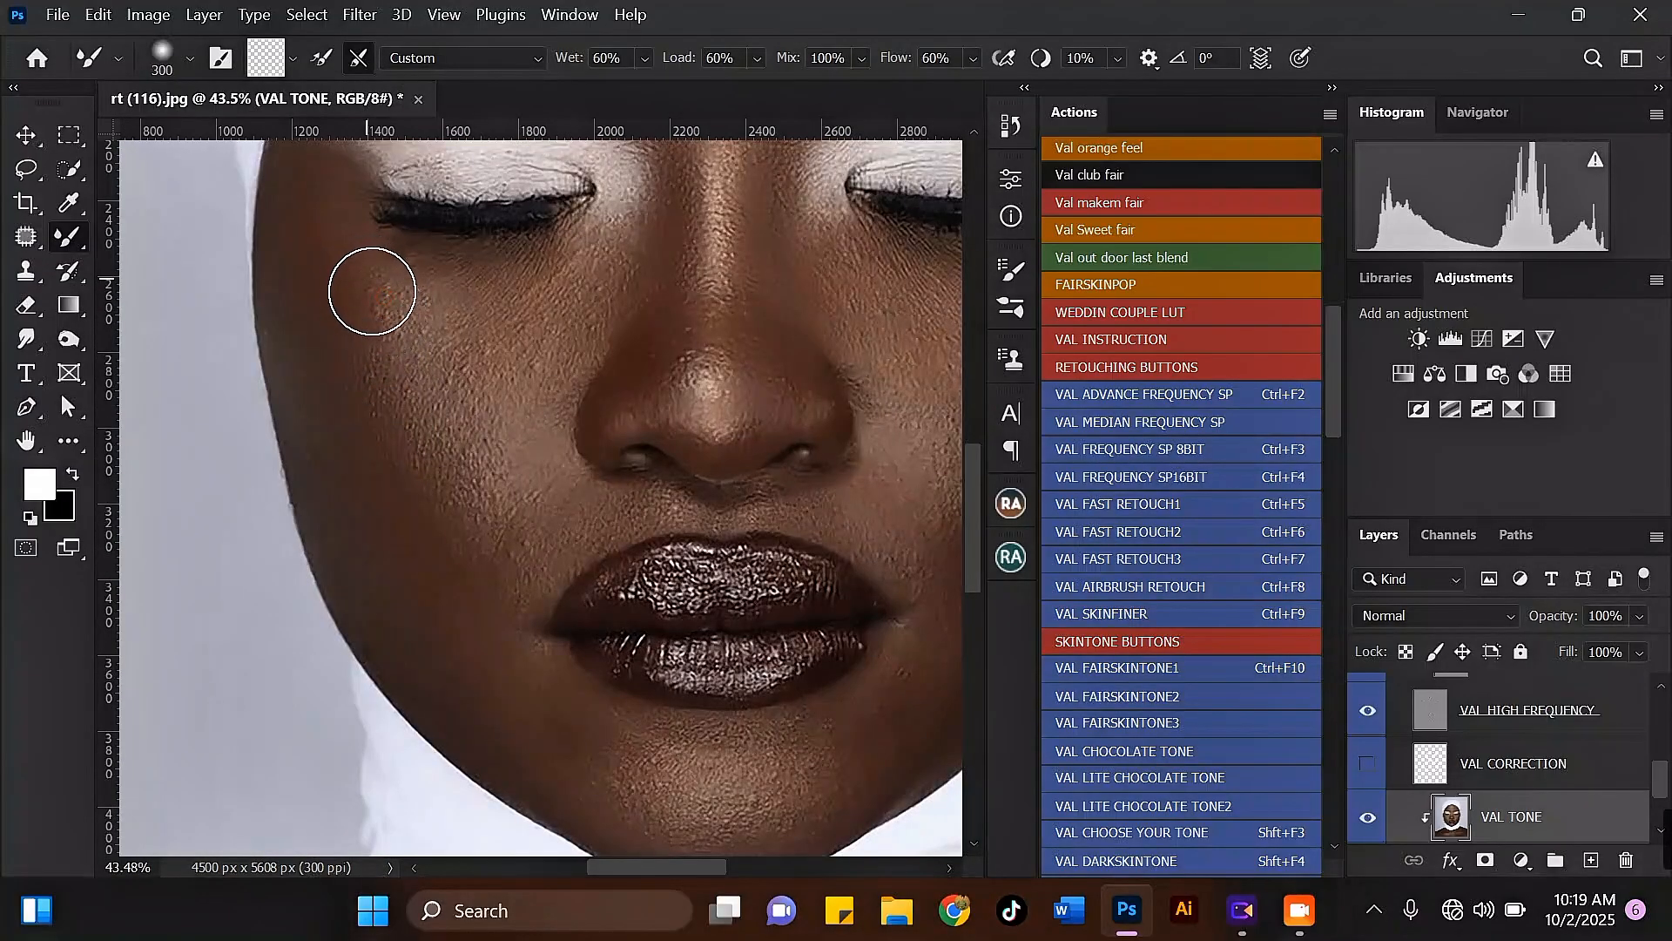
key(bracketleft)
drag(344, 247, 337, 236)
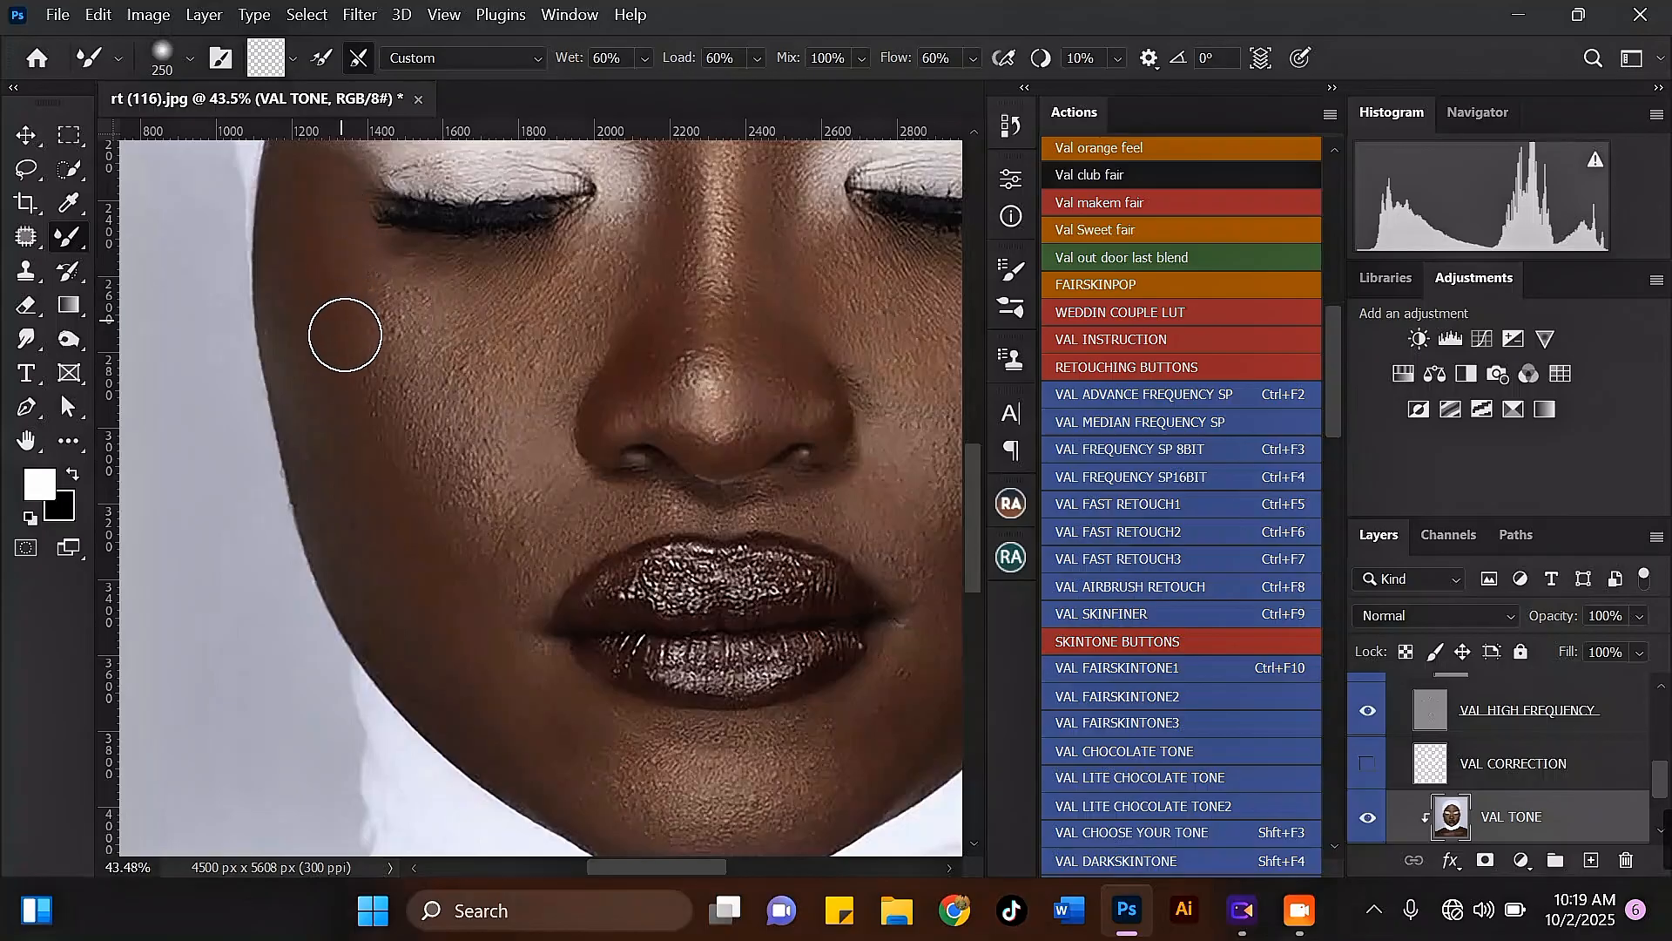
scroll(358, 336, down, 3)
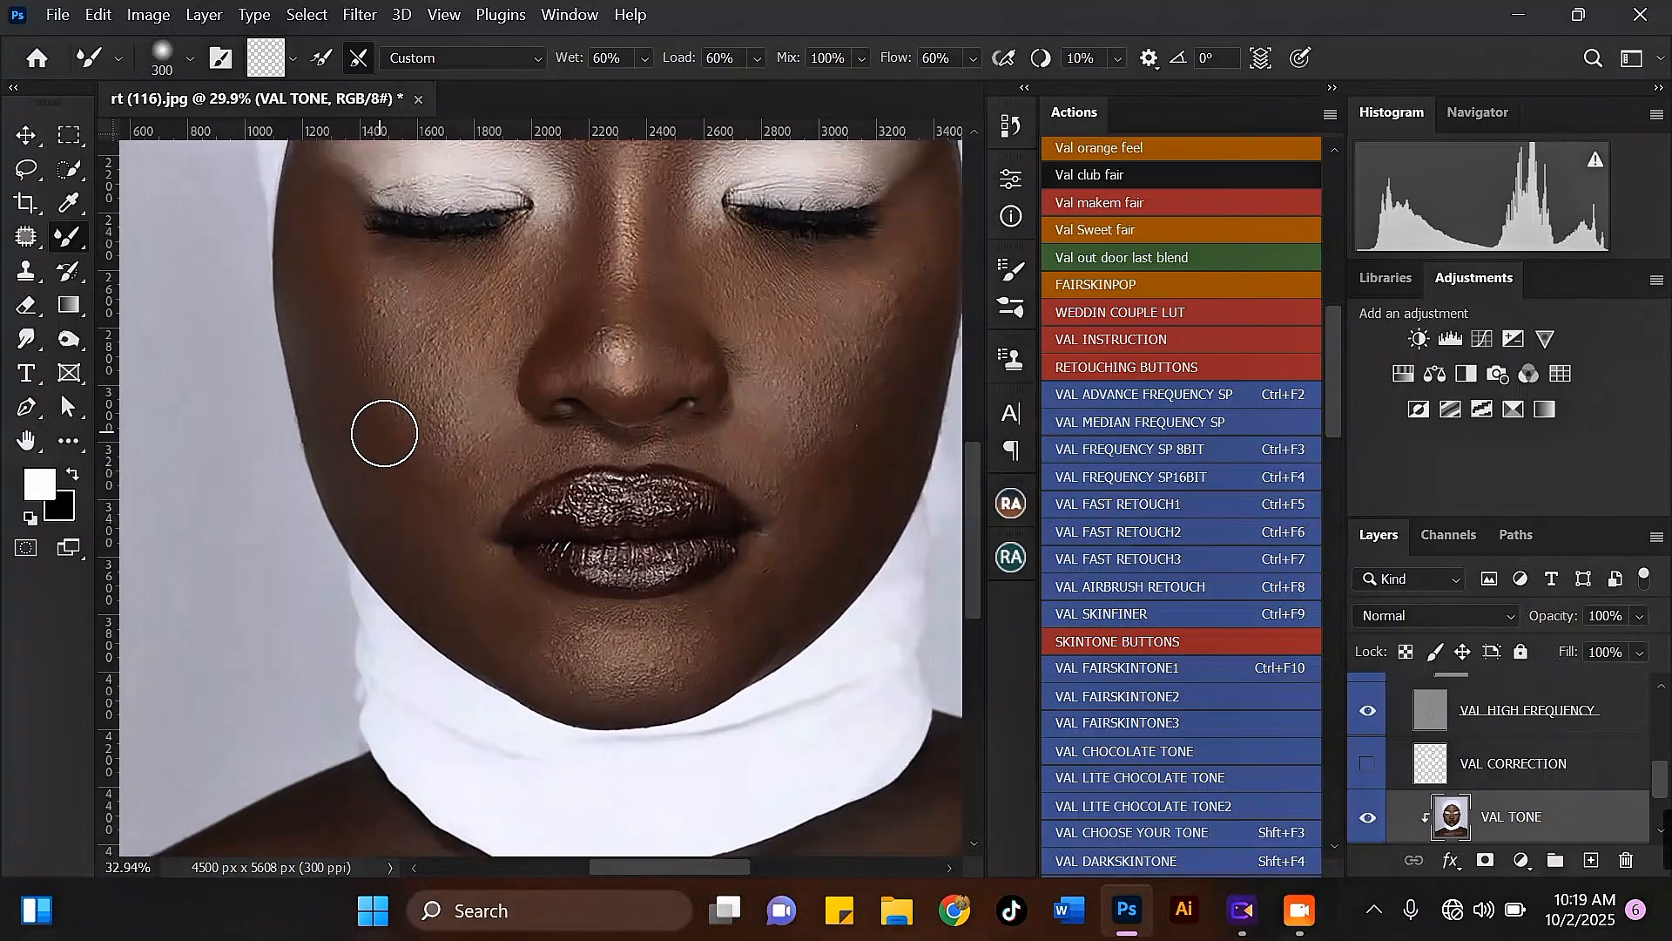
scroll(380, 430, up, 3)
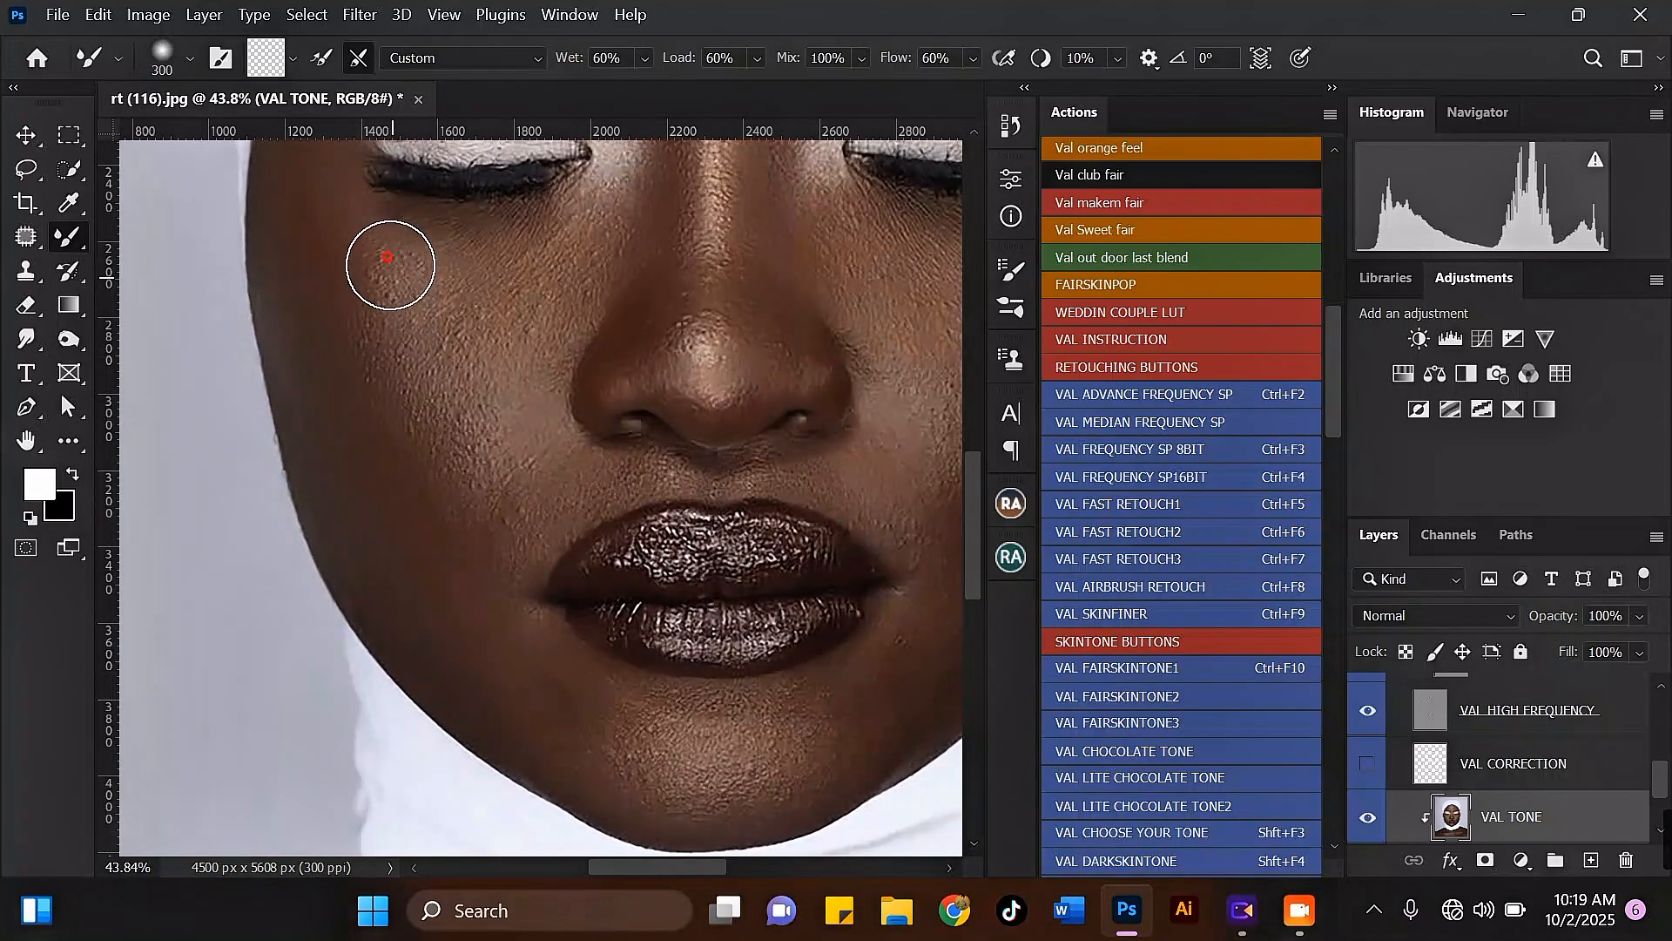
mouse_move(390, 265)
mouse_down()
mouse_move(363, 231)
mouse_move(387, 279)
mouse_up()
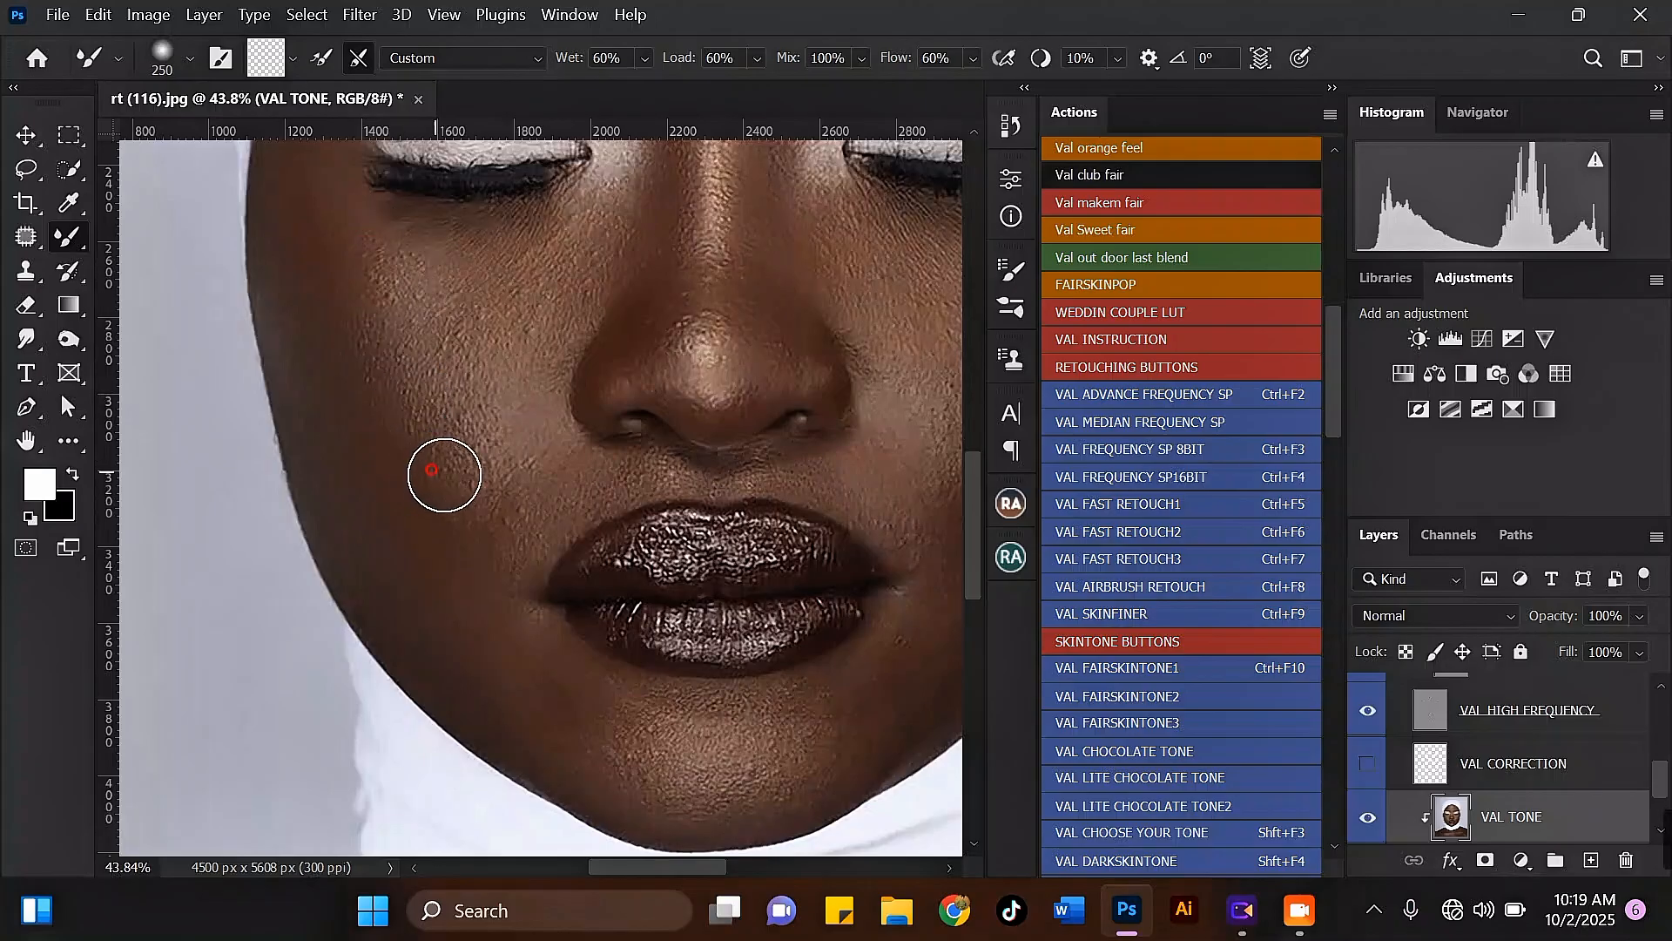
drag(444, 475, 396, 389)
Step: Blend the skin beside the left mouth corner and along the left jawline with the Mixer Brush at 250 pixels
scroll(401, 381, down, 2)
scroll(422, 418, up, 3)
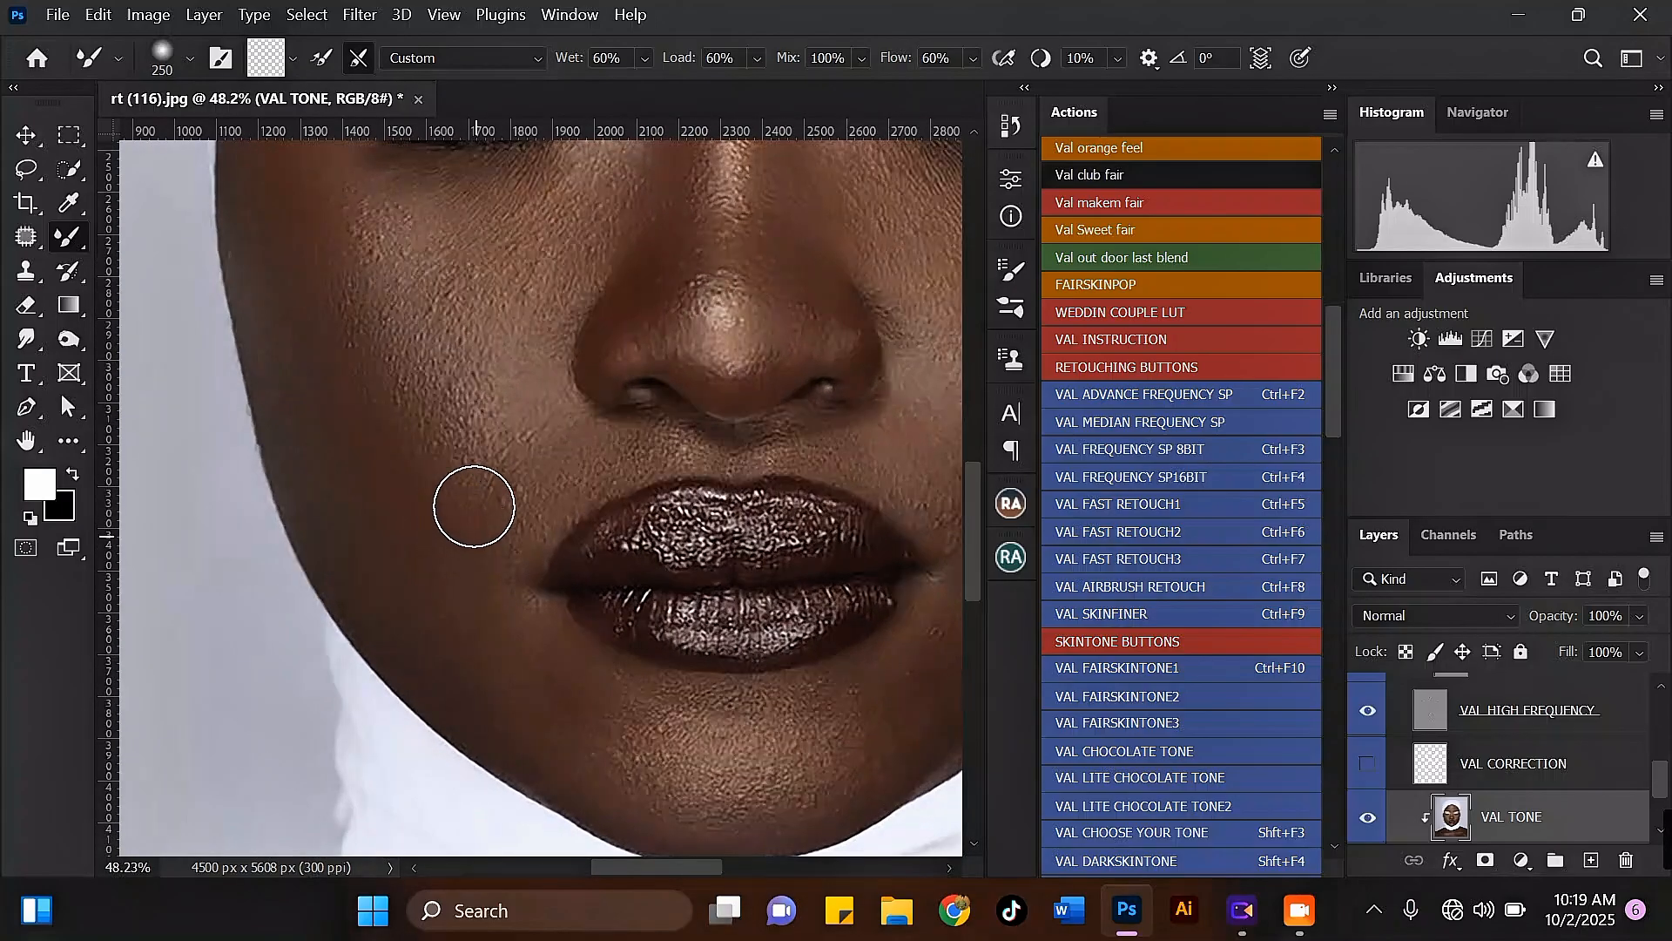
drag(503, 494, 483, 405)
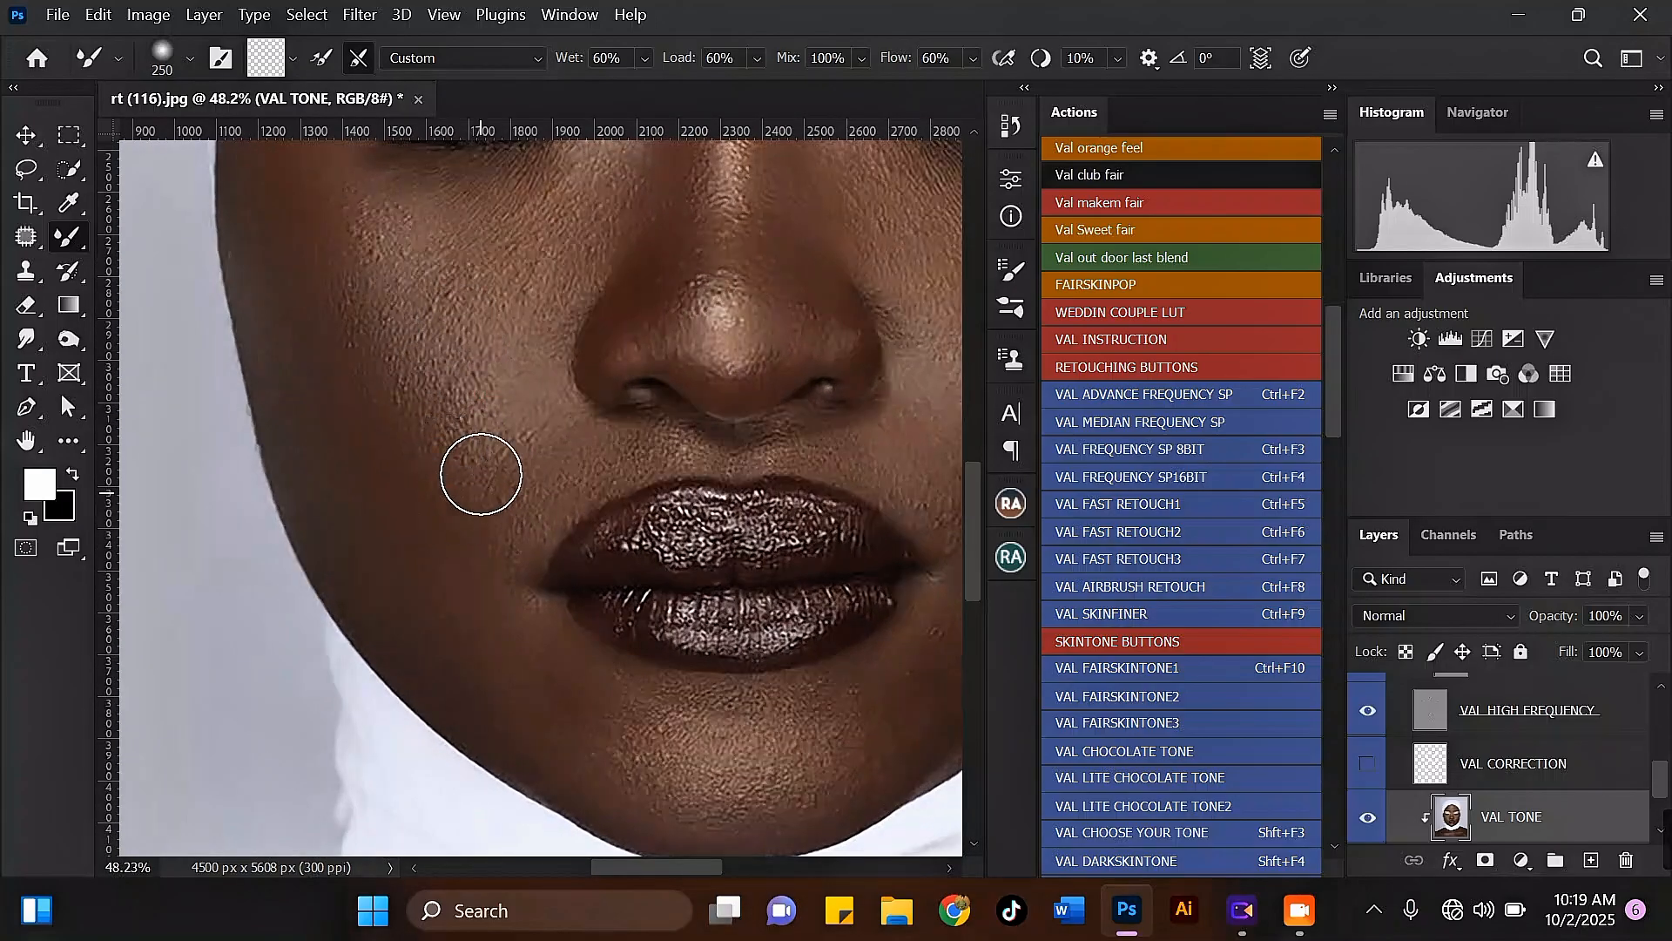
scroll(427, 523, up, 1)
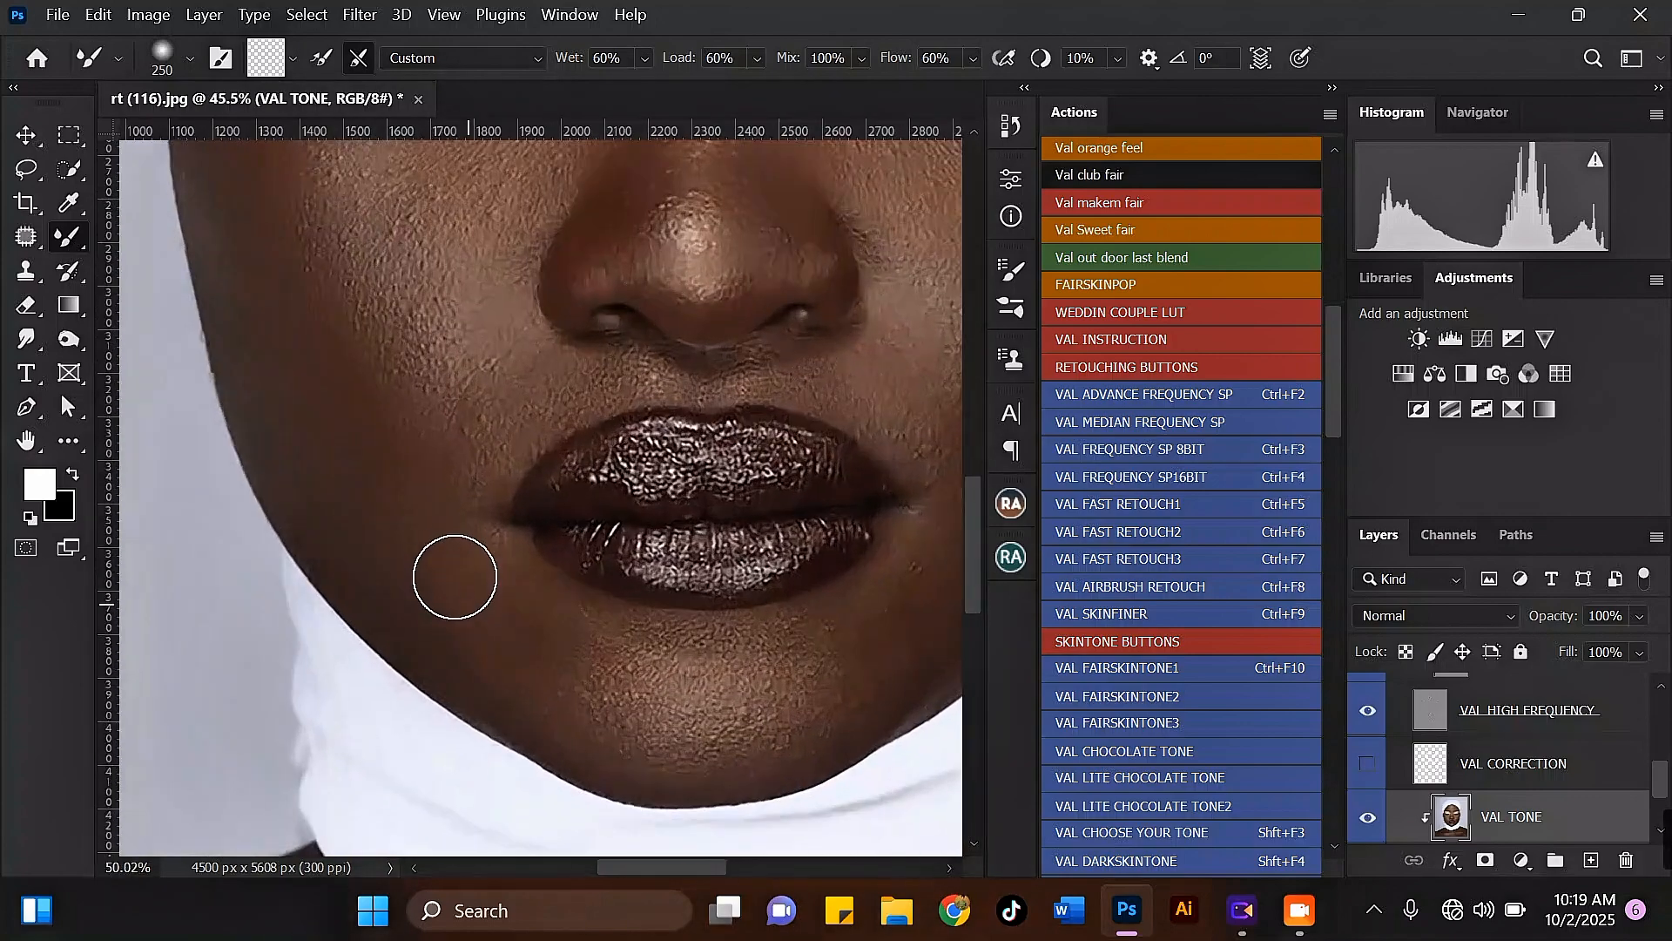
drag(402, 600, 333, 497)
scroll(462, 598, down, 4)
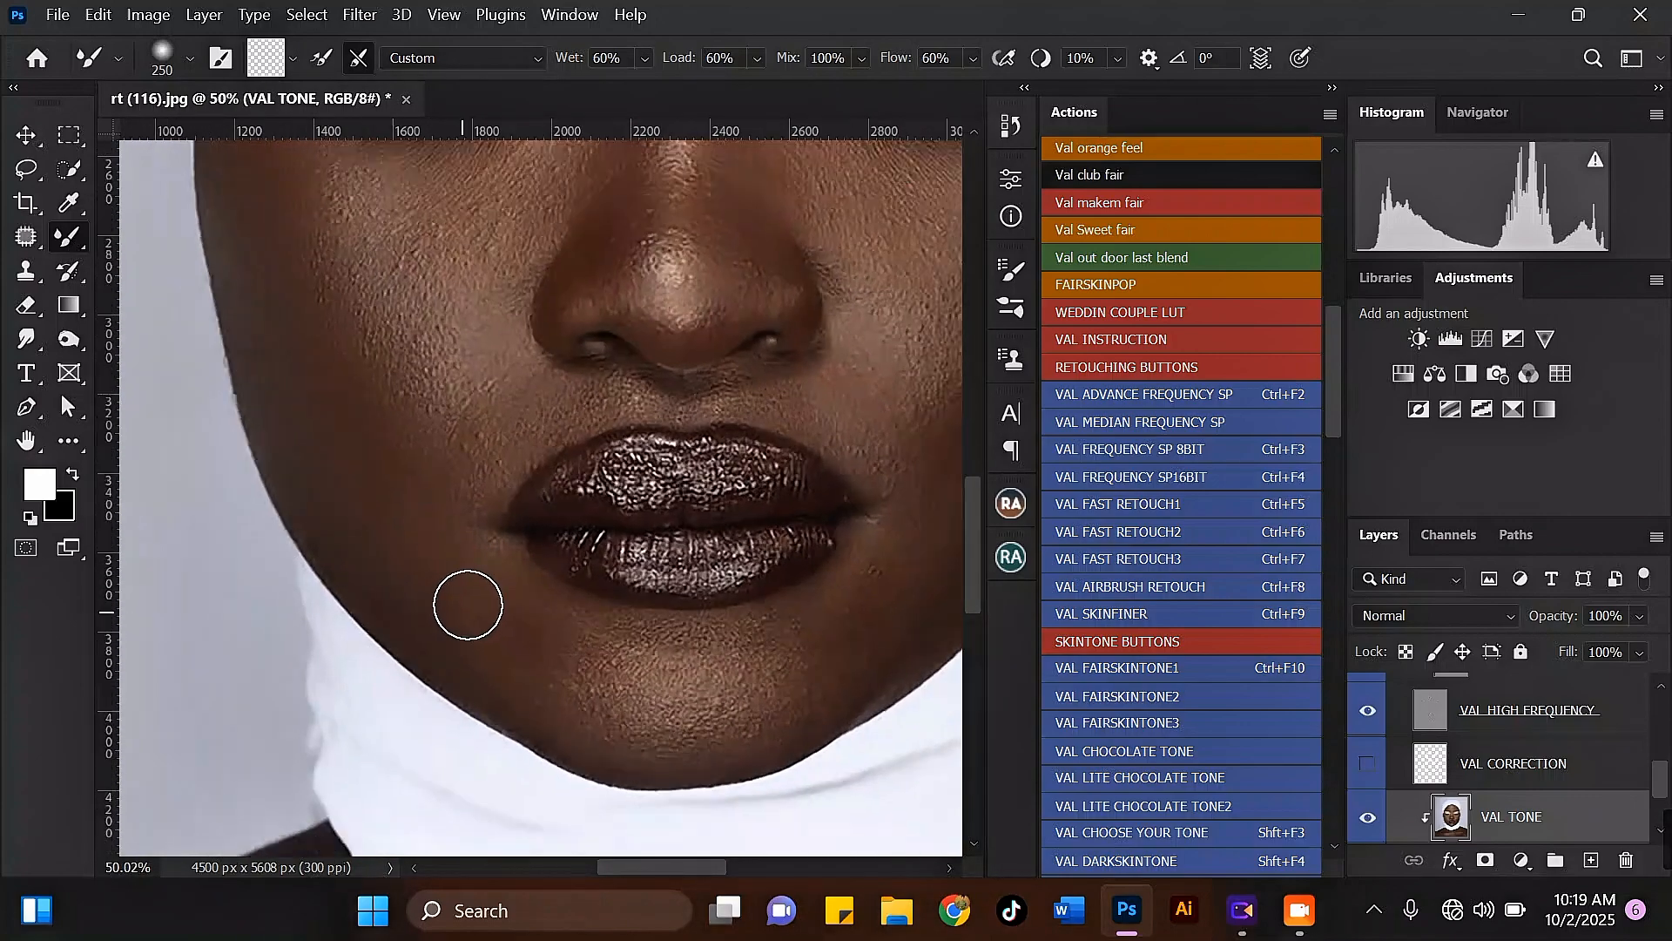
Step: Blend the area under the left eye and down beside the nose with a 250 to 300-pixel Mixer Brush
key(bracketright)
scroll(369, 299, up, 3)
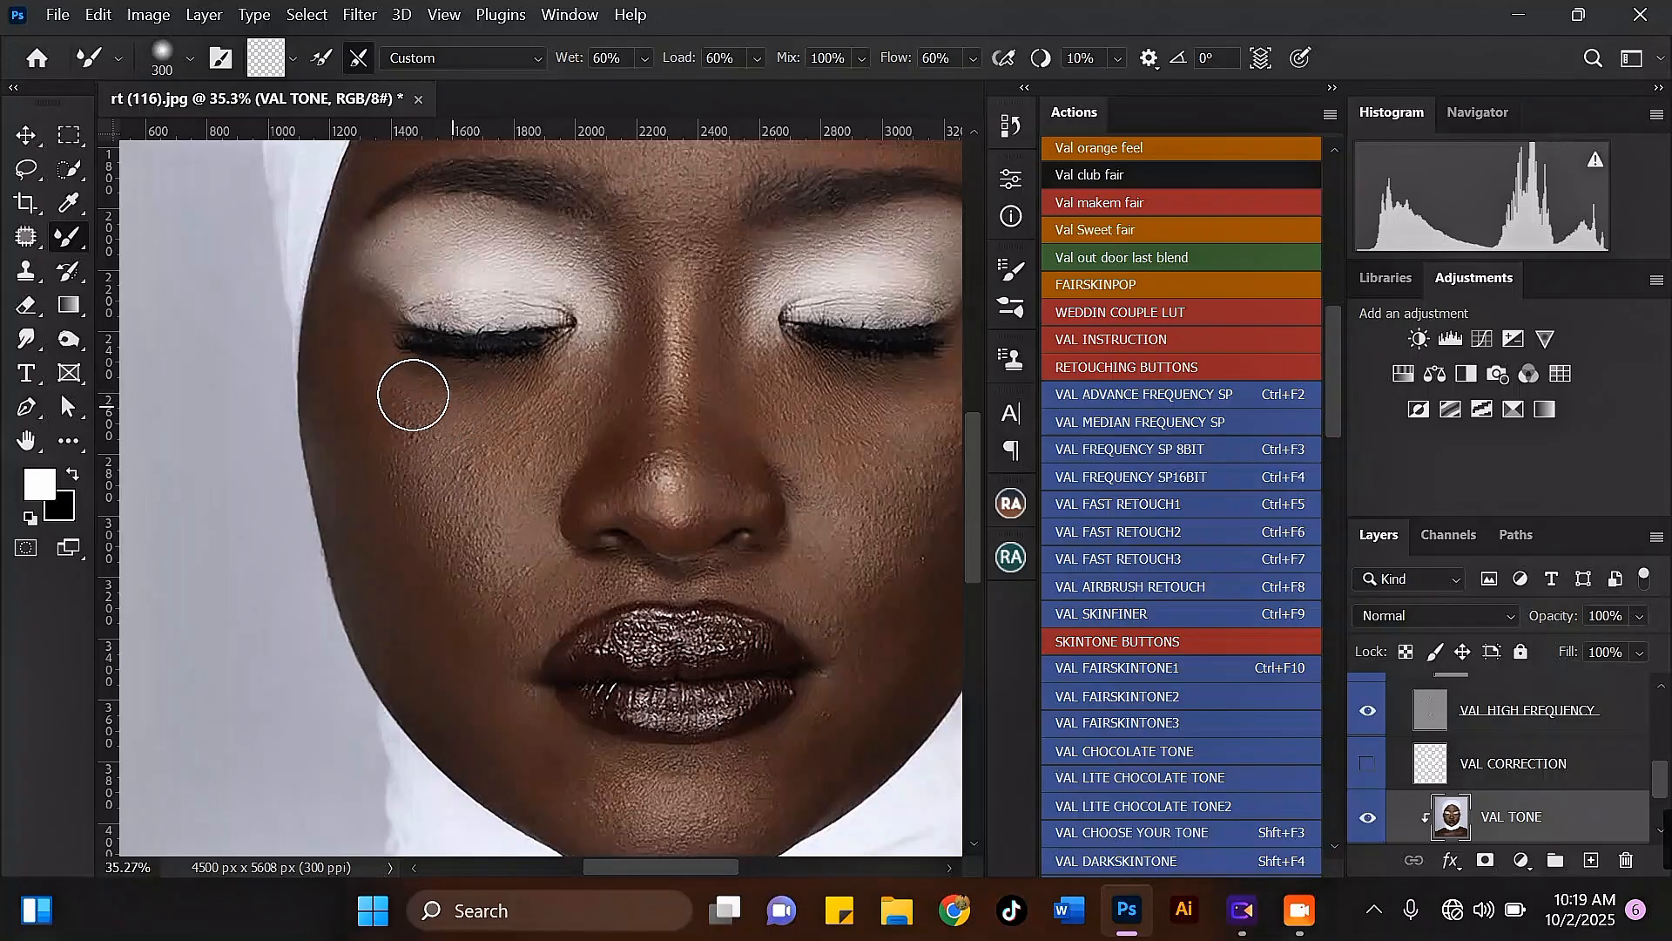
drag(406, 435, 536, 385)
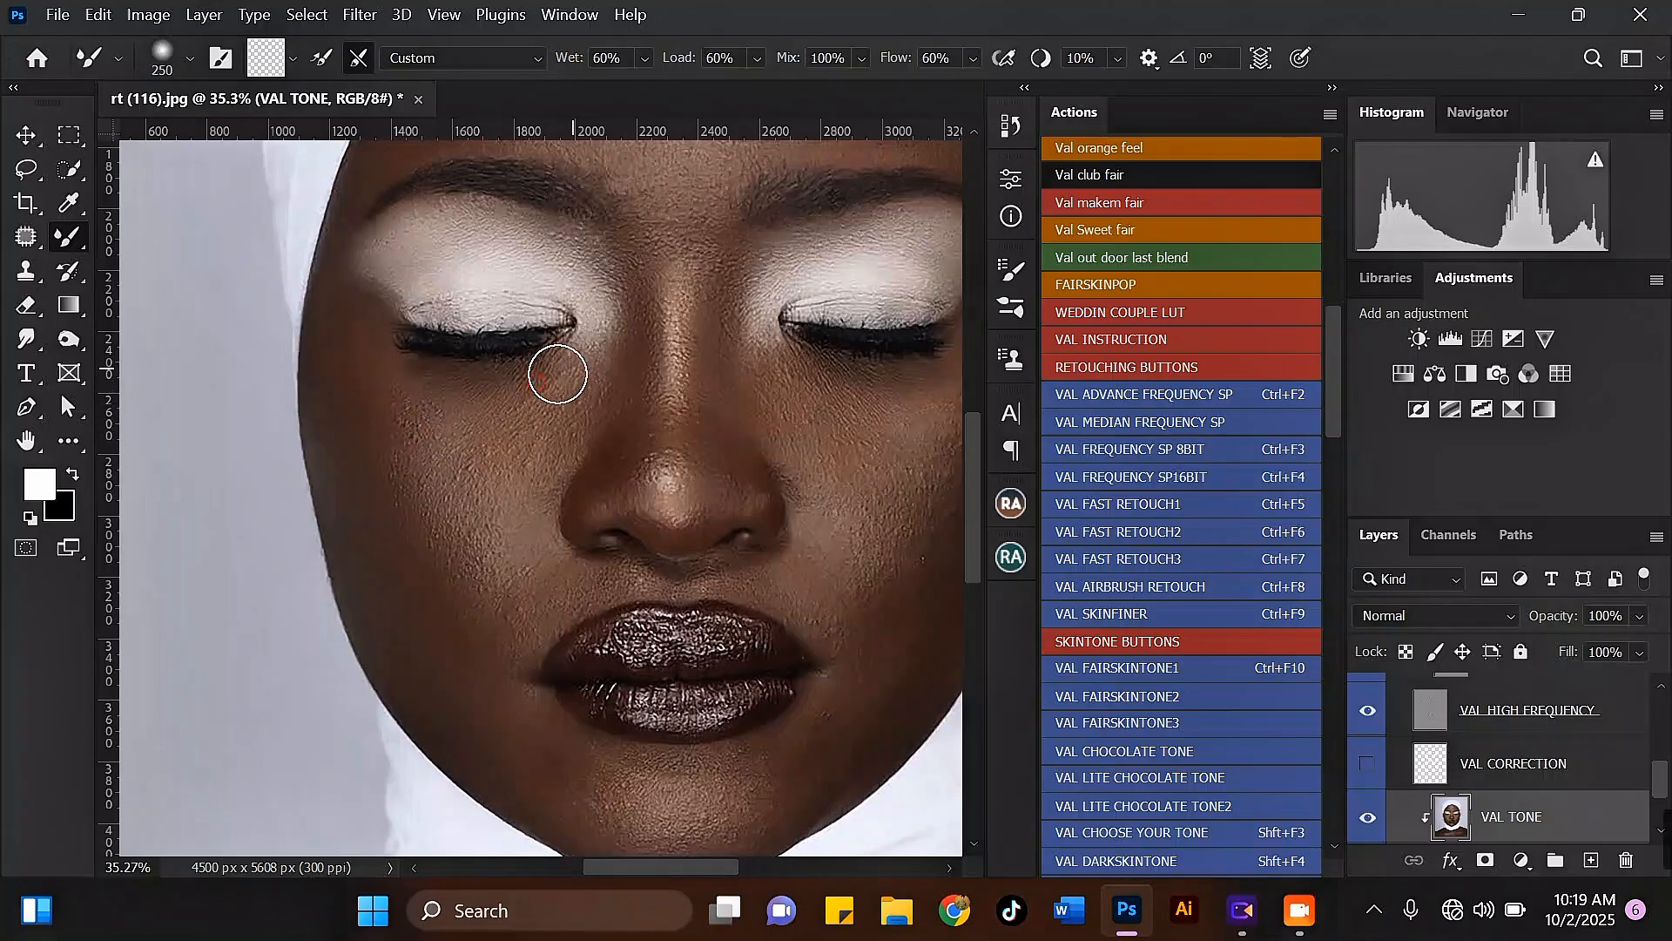
key(bracketright)
mouse_move(532, 463)
mouse_down()
mouse_move(583, 400)
mouse_move(556, 395)
mouse_move(514, 489)
mouse_move(514, 545)
mouse_up()
scroll(523, 507, down, 2)
scroll(521, 514, up, 2)
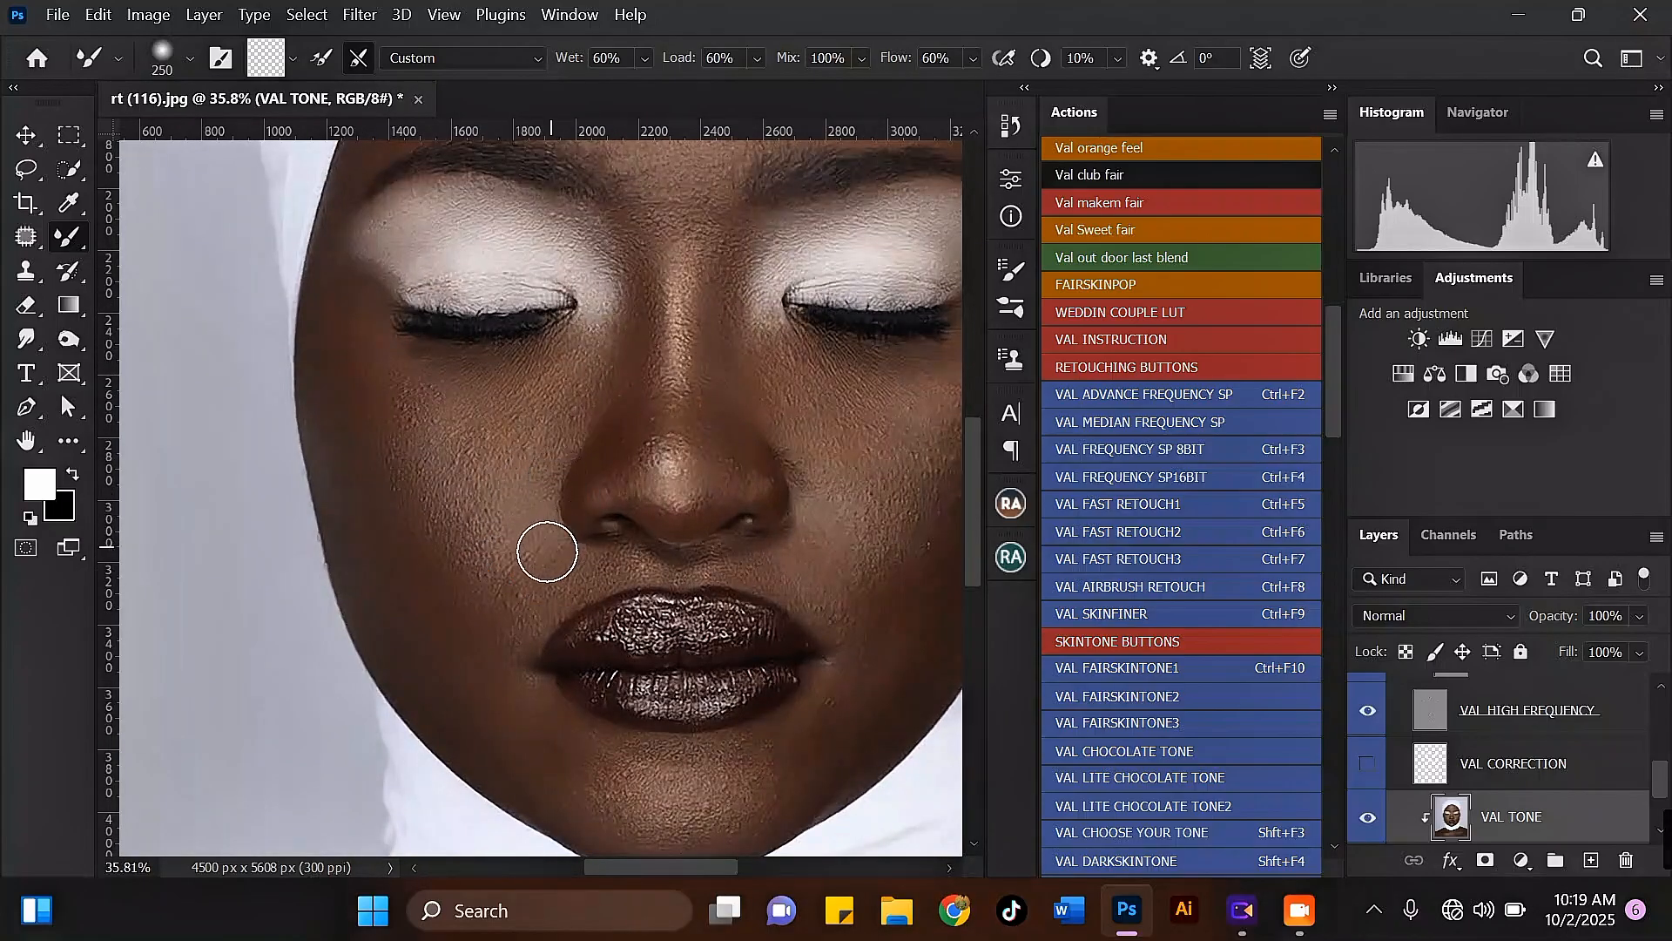
Step: Blend the skin beside the left mouth corner with a 200 to 250-pixel Mixer Brush
scroll(547, 552, up, 2)
click(523, 608)
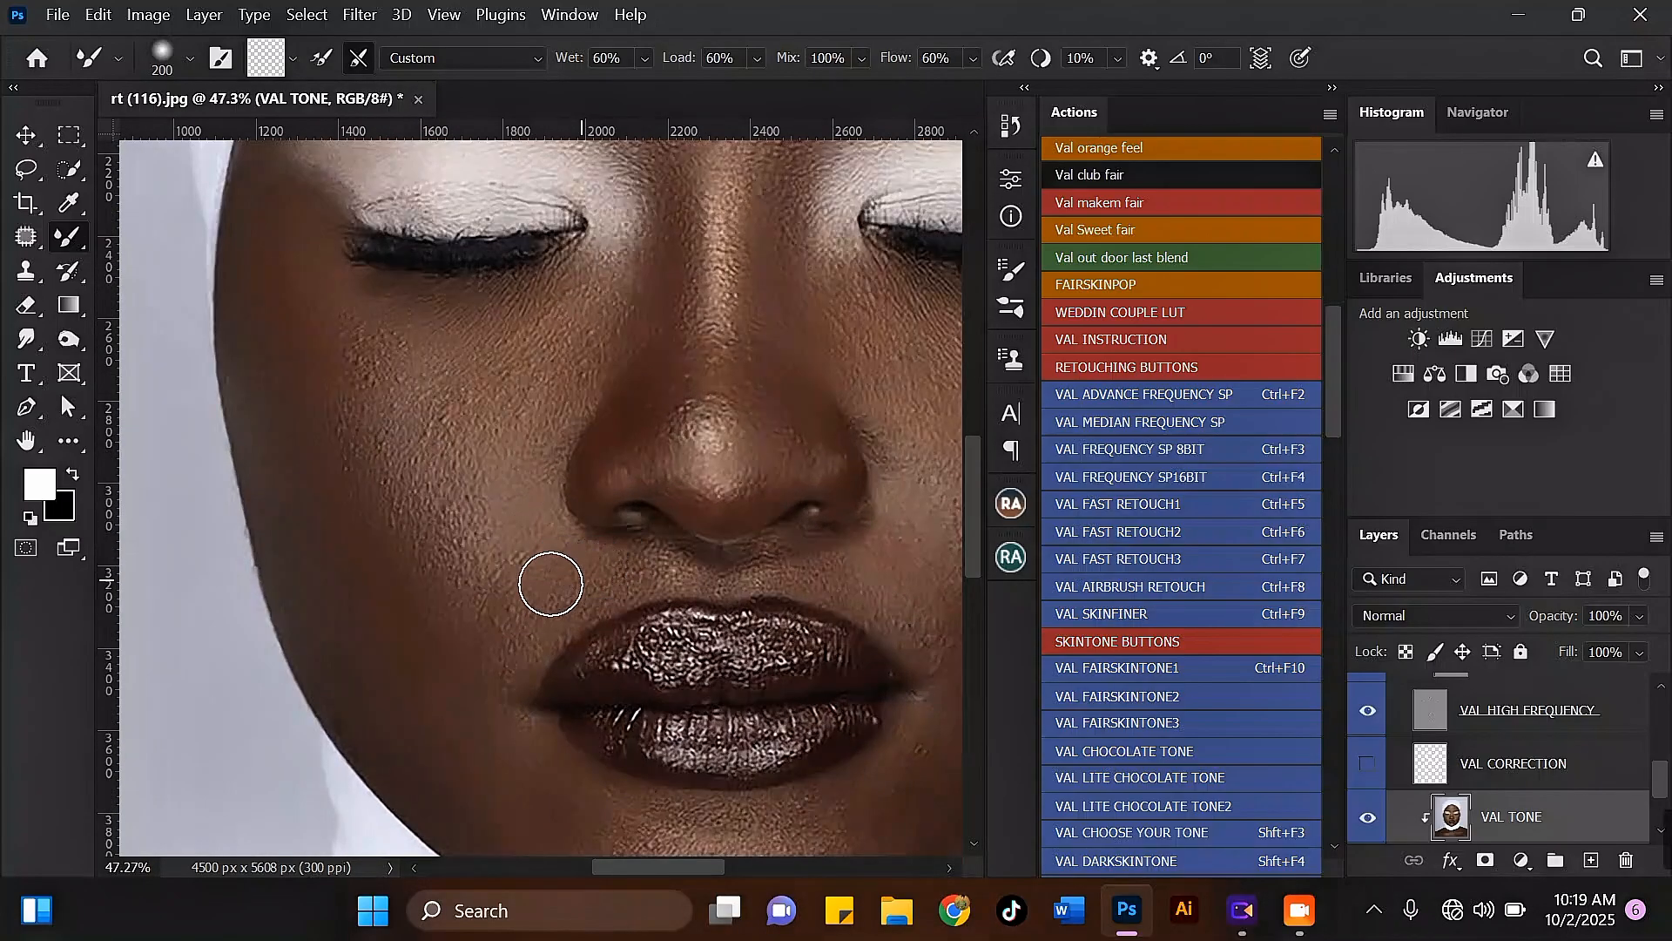
key(bracketright)
drag(520, 616, 552, 604)
key(bracketright)
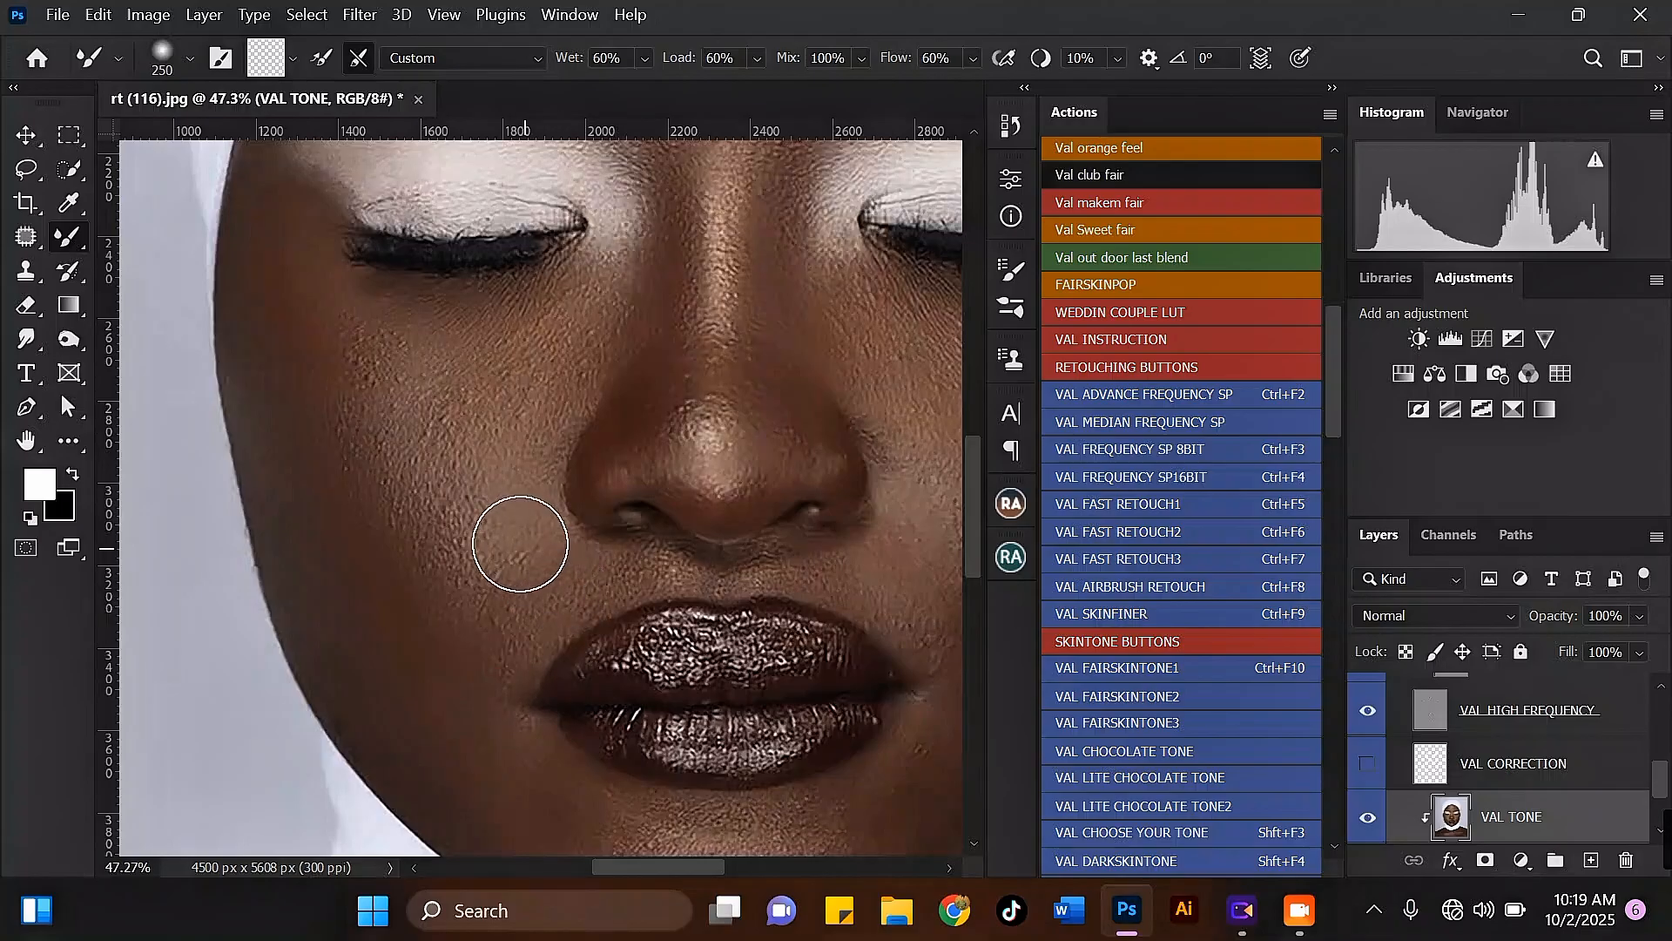
Step: Enlarge the Mixer Brush and blend the left cheek from the mouth corner up toward the cheekbone
scroll(436, 532, down, 2)
key(bracketright)
scroll(429, 557, up, 1)
drag(455, 574, 504, 612)
mouse_move(476, 526)
mouse_down()
mouse_move(465, 593)
mouse_move(464, 553)
mouse_move(416, 489)
mouse_move(412, 508)
mouse_move(438, 540)
mouse_move(417, 449)
mouse_up()
Step: Even out the middle and outer left cheek with vertical Mixer Brush strokes, then soften the cheekbone with a larger brush
scroll(404, 444, down, 2)
scroll(416, 489, up, 2)
key(bracketleft)
mouse_move(445, 584)
mouse_down()
mouse_move(468, 500)
mouse_move(454, 443)
mouse_up()
mouse_move(413, 358)
mouse_down()
mouse_move(374, 431)
mouse_move(416, 546)
mouse_up()
scroll(335, 415, down, 1)
key(bracketright)
mouse_move(455, 478)
mouse_down()
mouse_move(458, 462)
mouse_move(445, 494)
mouse_move(433, 464)
mouse_up()
scroll(442, 404, down, 3)
scroll(643, 455, up, 3)
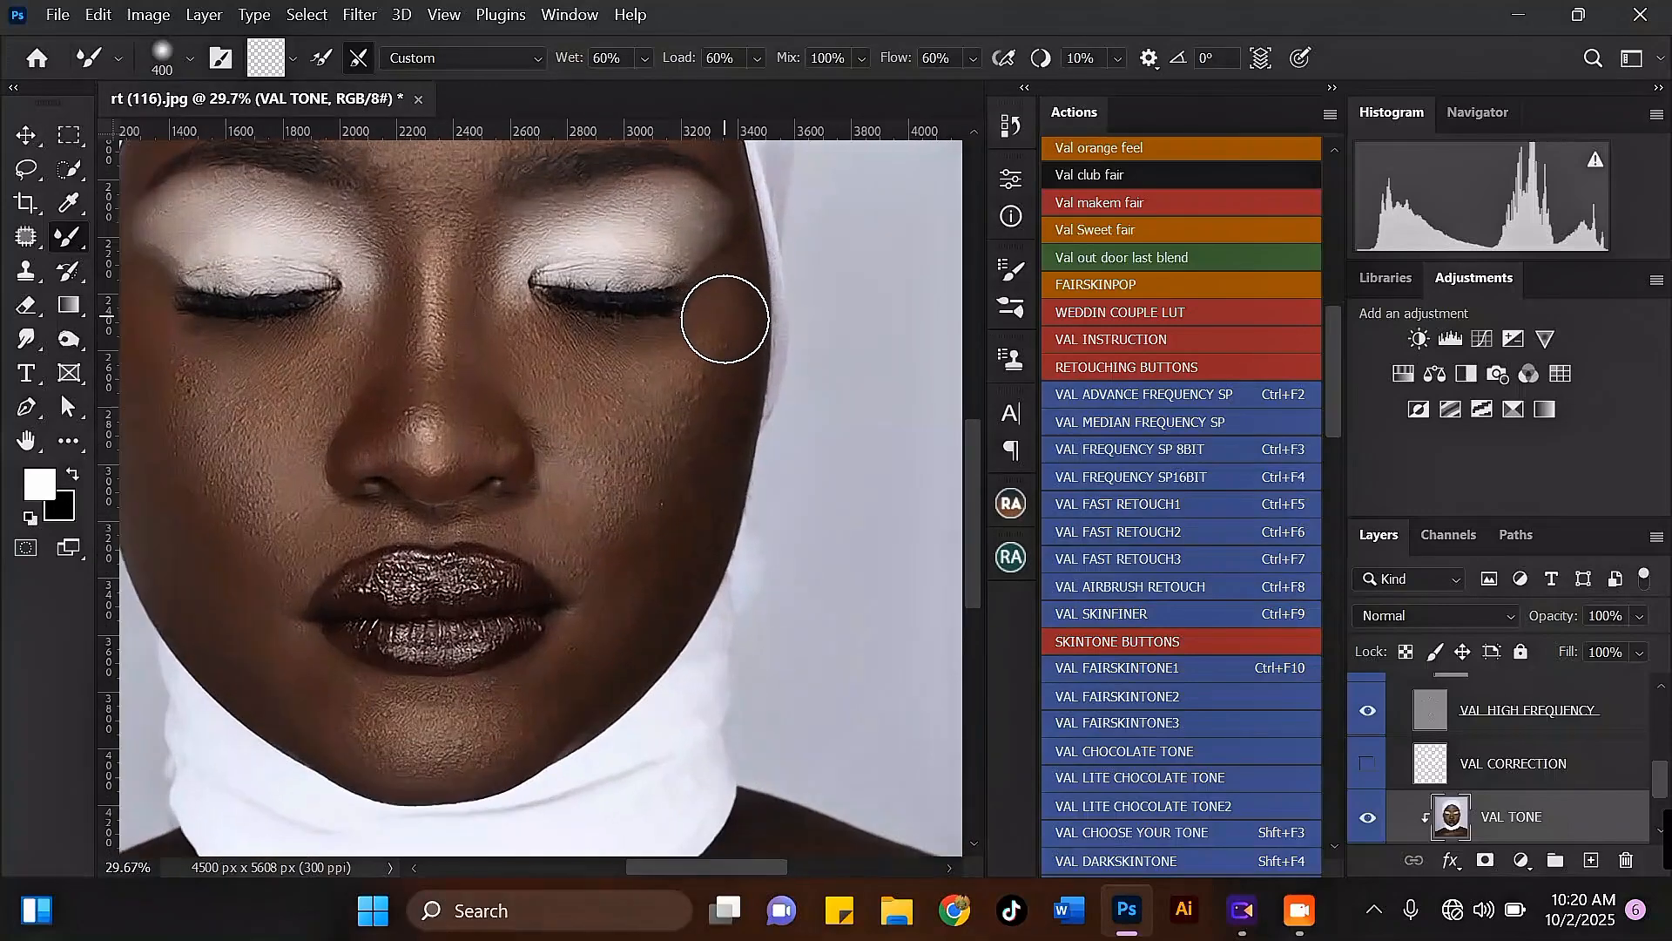
Step: Smooth the right cheek from beneath the eye down the outer cheekbone with a 300 to 400-pixel Mixer Brush
key(bracketleft)
drag(714, 327, 601, 392)
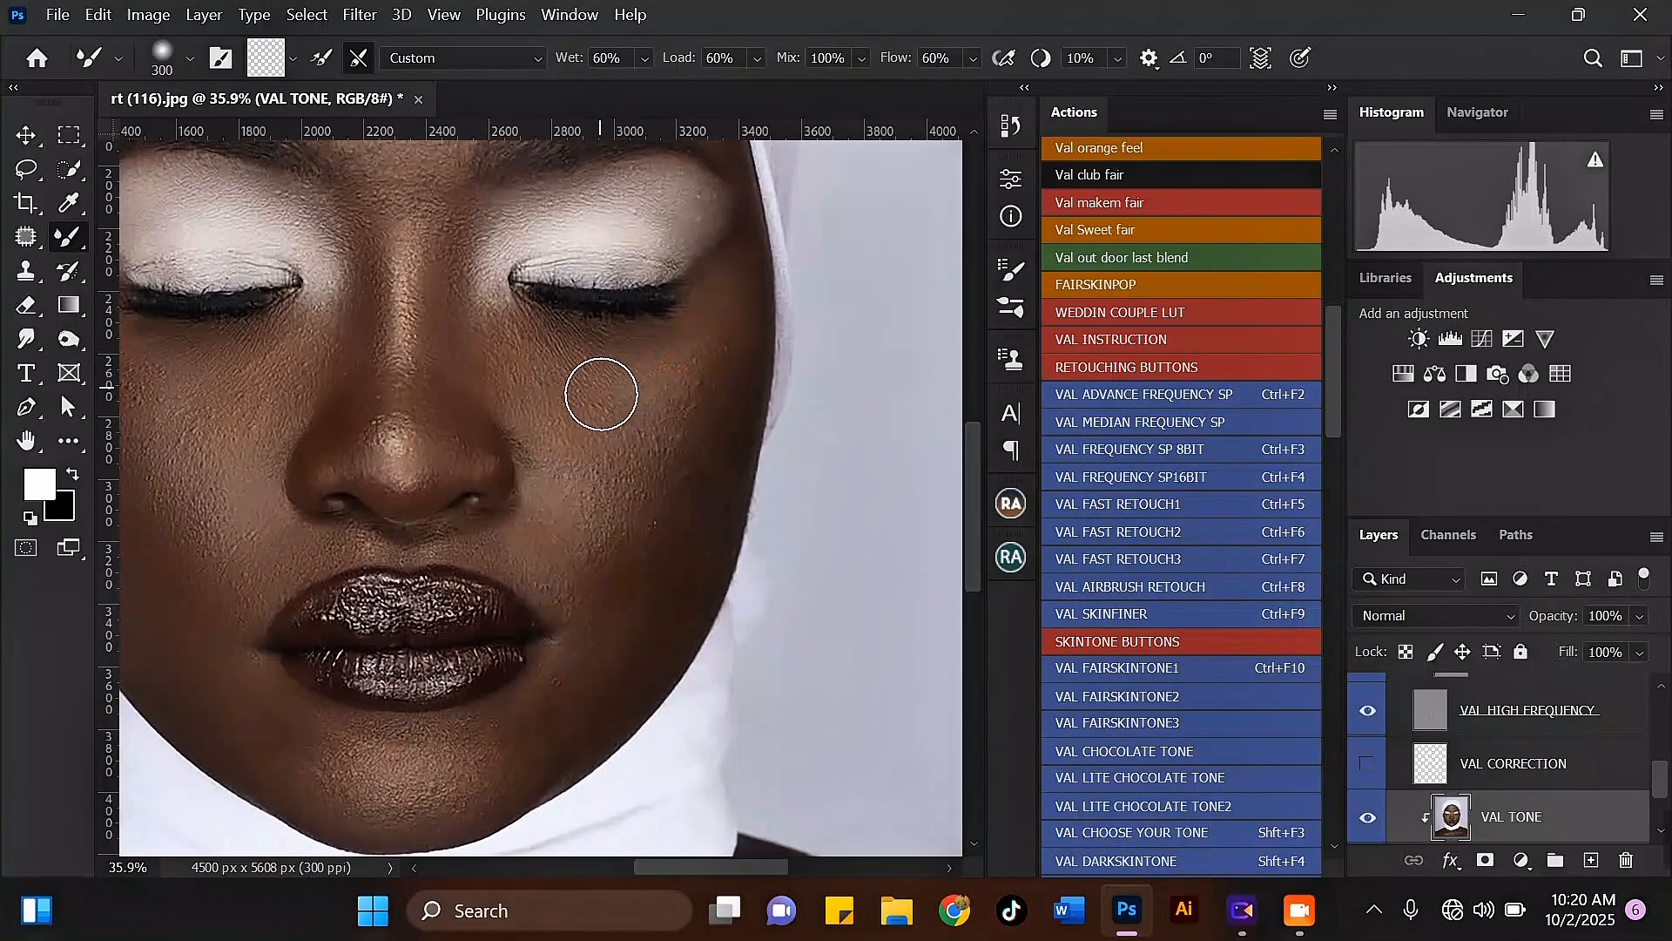
key(bracketright)
mouse_move(692, 351)
mouse_down()
mouse_move(673, 393)
mouse_move(697, 423)
mouse_move(652, 466)
mouse_move(667, 378)
mouse_move(670, 508)
mouse_move(664, 484)
mouse_move(625, 525)
mouse_move(647, 489)
mouse_move(586, 516)
mouse_move(580, 485)
mouse_move(616, 428)
mouse_move(584, 470)
mouse_move(668, 491)
mouse_up()
scroll(662, 469, down, 2)
scroll(668, 508, up, 2)
key(bracketleft)
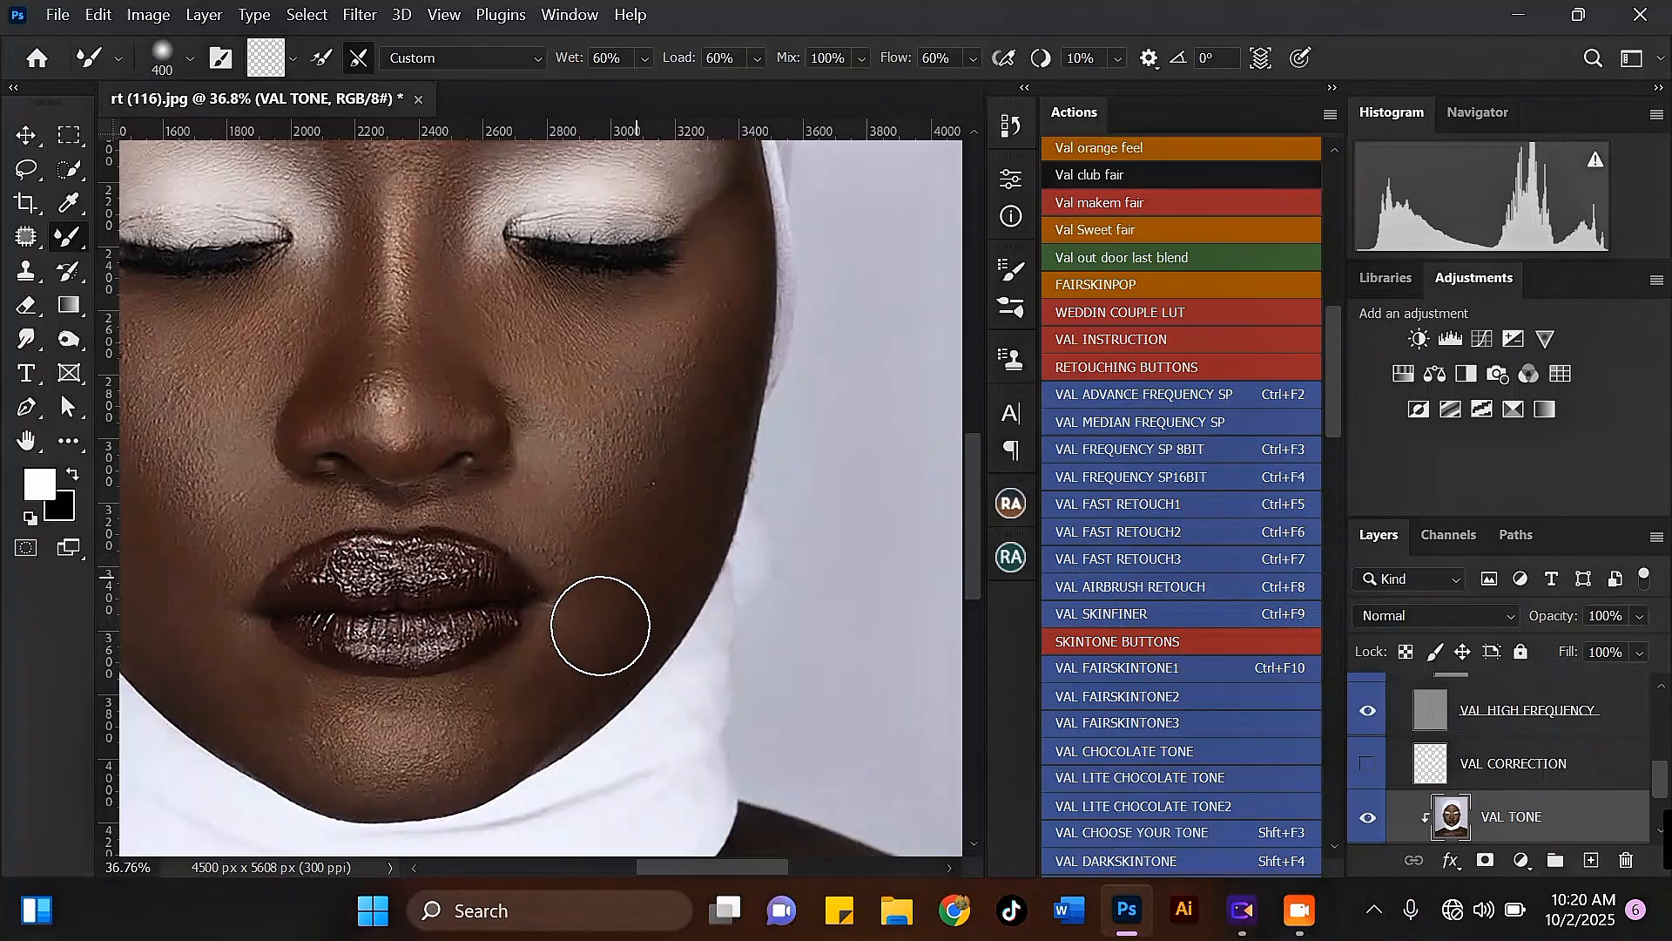
Step: Blend the lower right cheek from the jaw up to the outer cheekbone with the Mixer Brush at 400 pixels
scroll(662, 470, down, 2)
key(bracketright)
scroll(631, 610, up, 2)
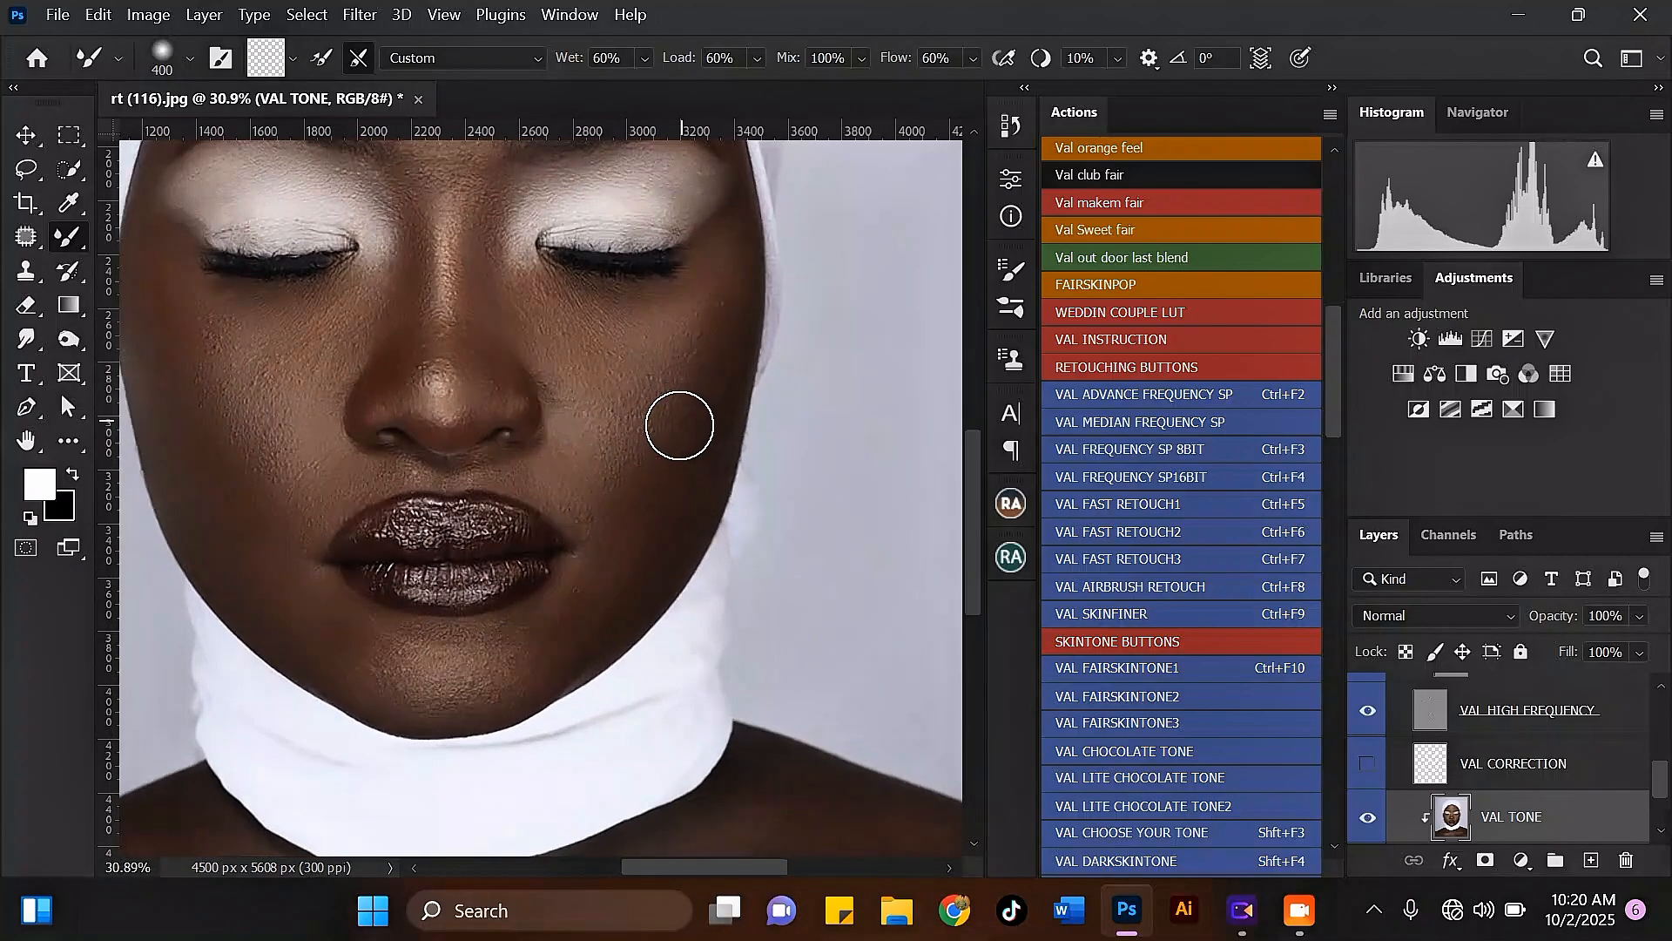
key(bracketleft)
key(bracketright)
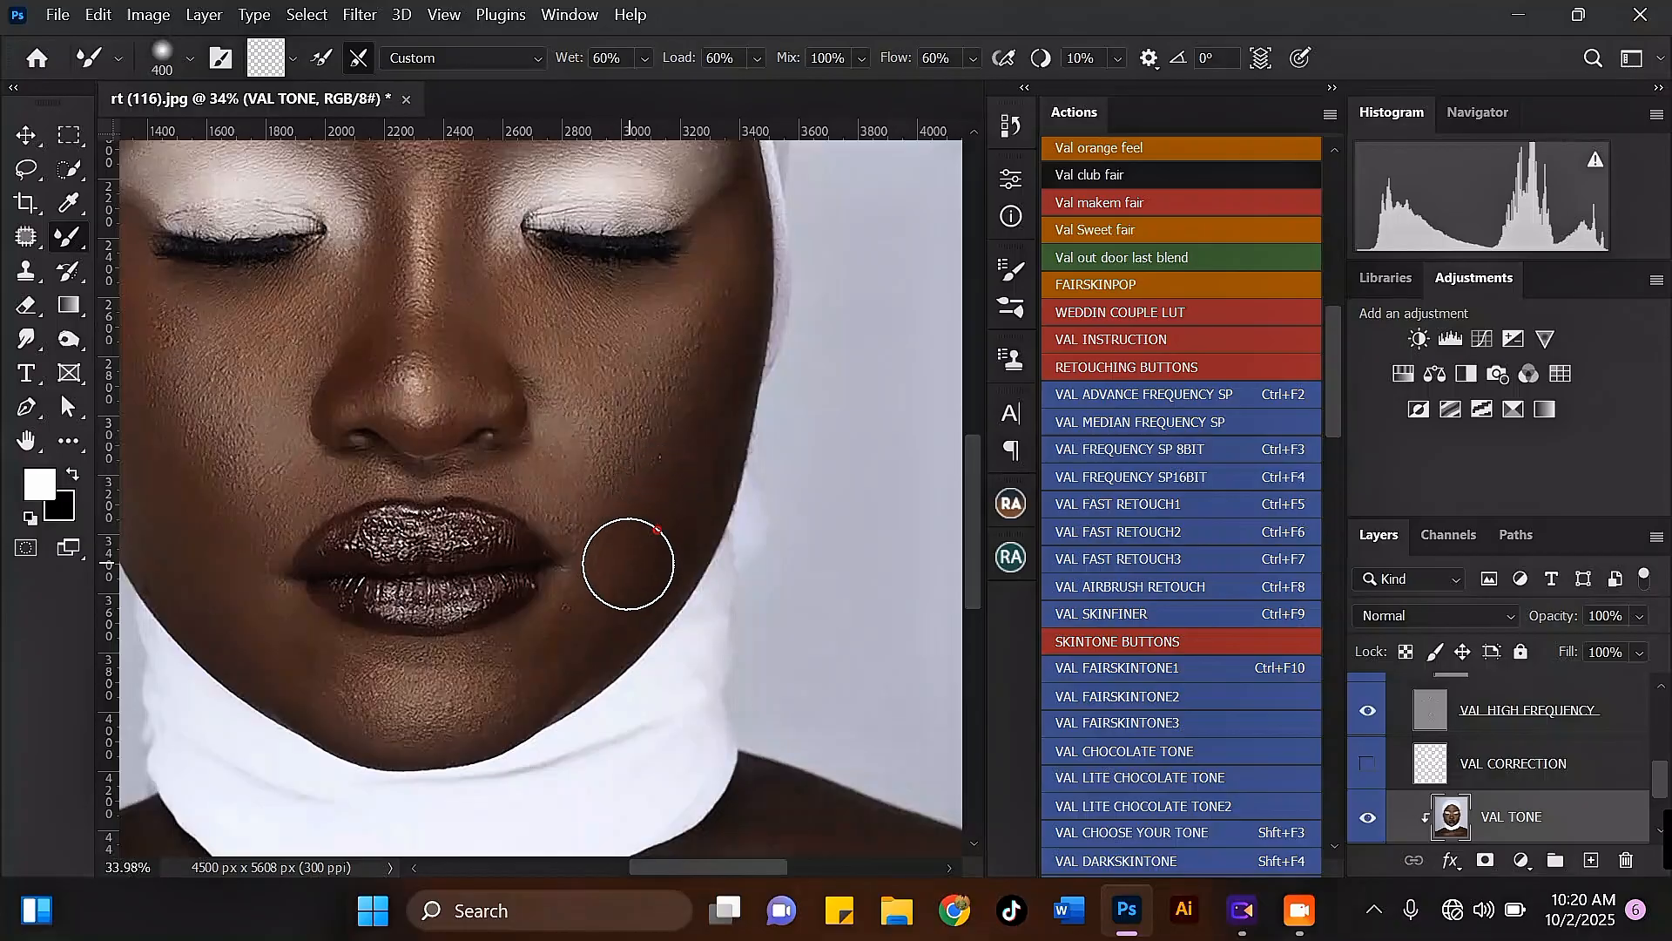
mouse_move(662, 488)
mouse_down()
mouse_move(702, 295)
mouse_move(693, 335)
mouse_up()
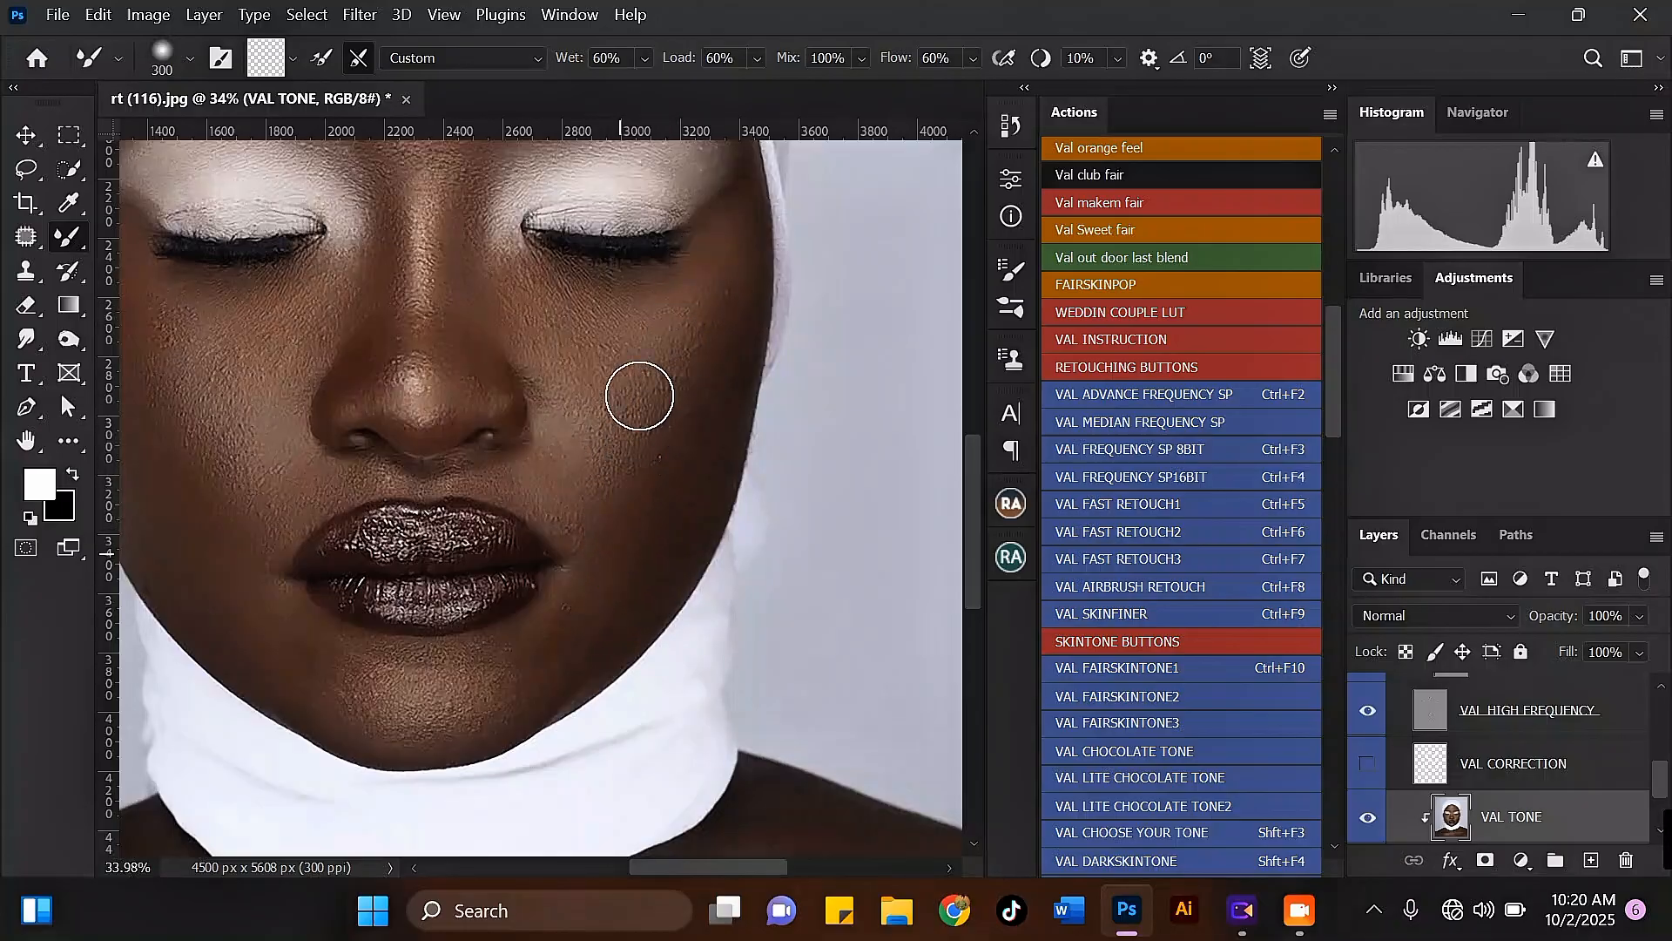
Step: Blend the skin around the right mouth corner and chin with the Mixer Brush reduced from 300 to 200 pixels
scroll(640, 395, down, 3)
scroll(586, 627, up, 4)
key(bracketleft)
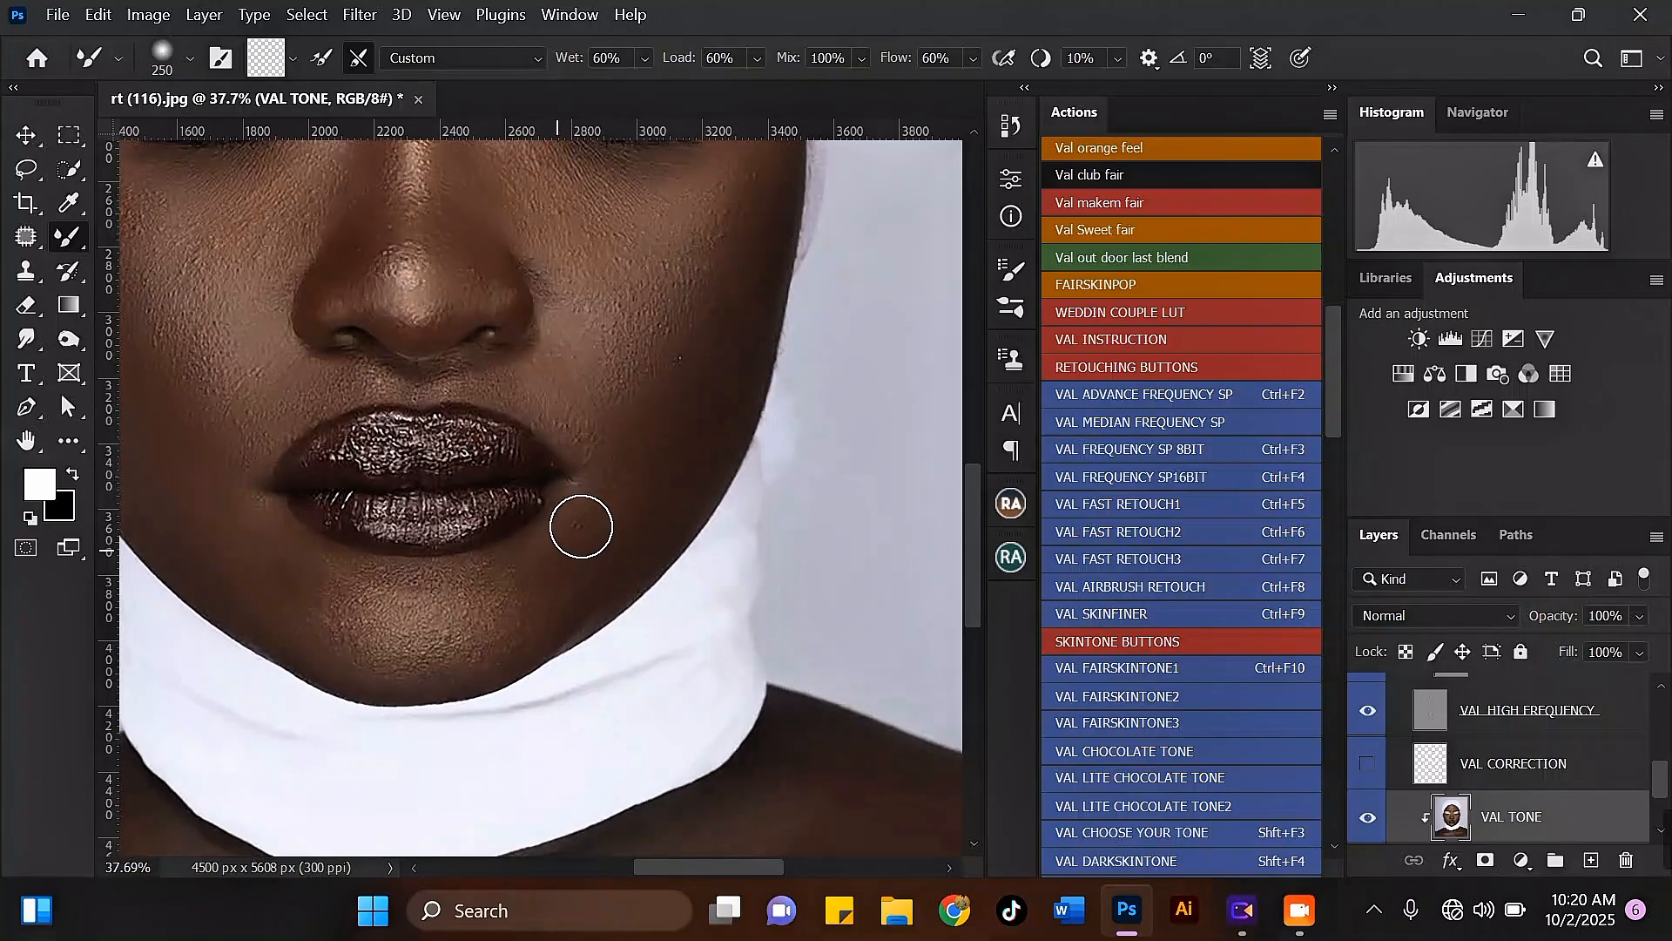
scroll(634, 494, down, 1)
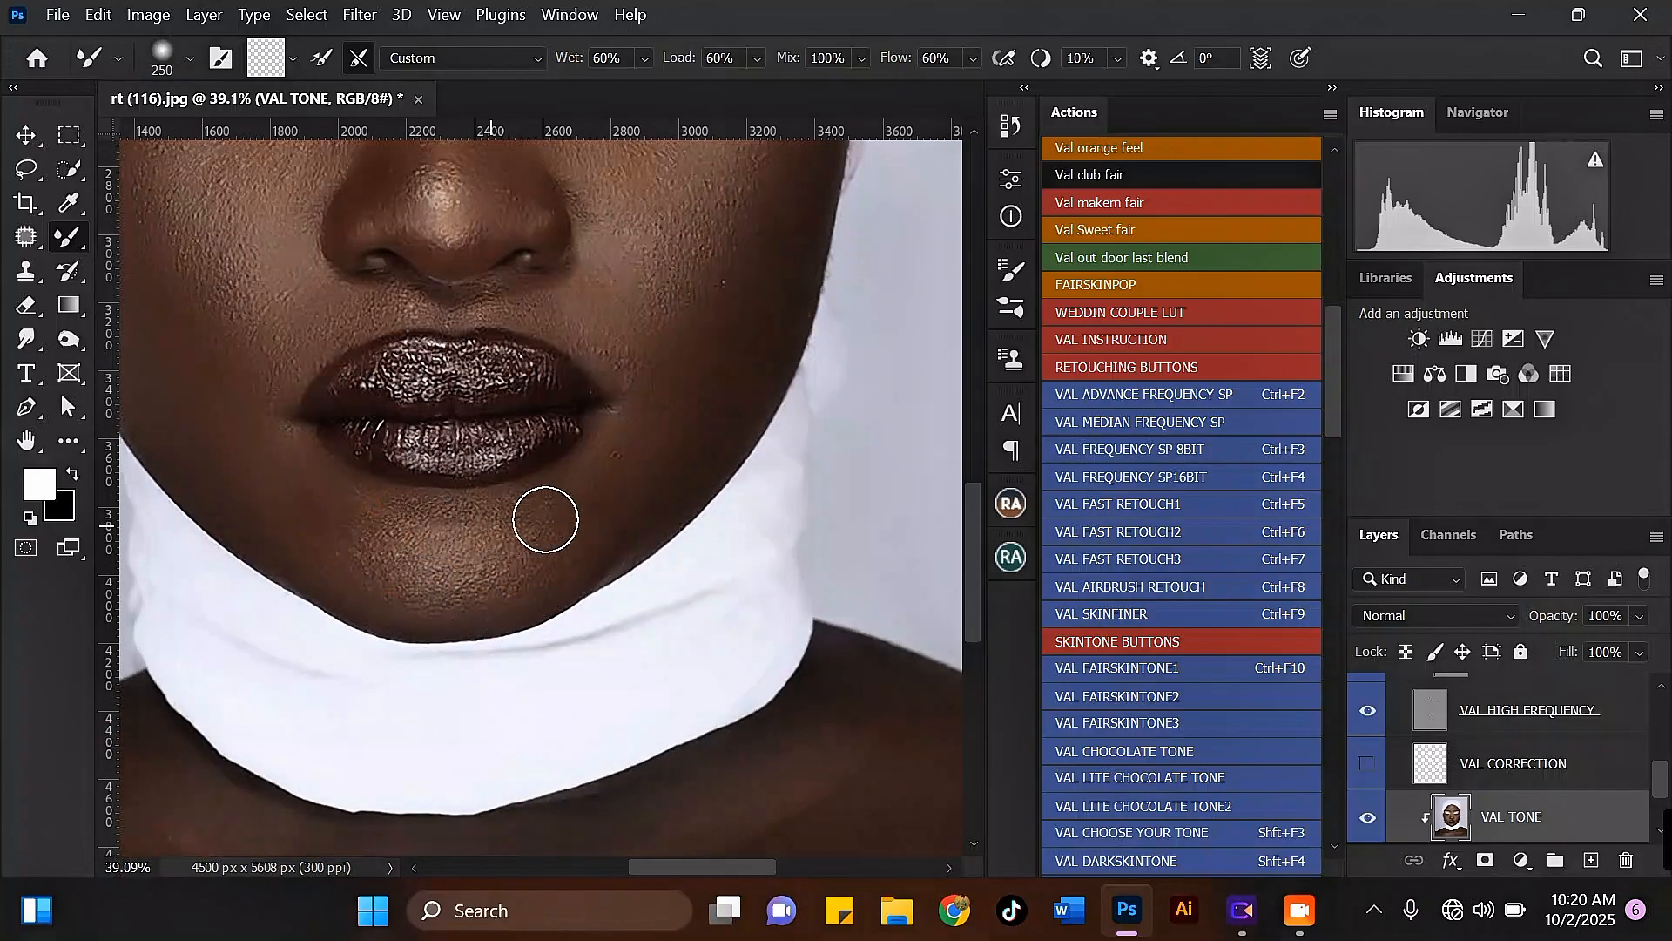
scroll(480, 544, down, 3)
scroll(541, 333, up, 3)
key(bracketleft)
drag(571, 423, 570, 425)
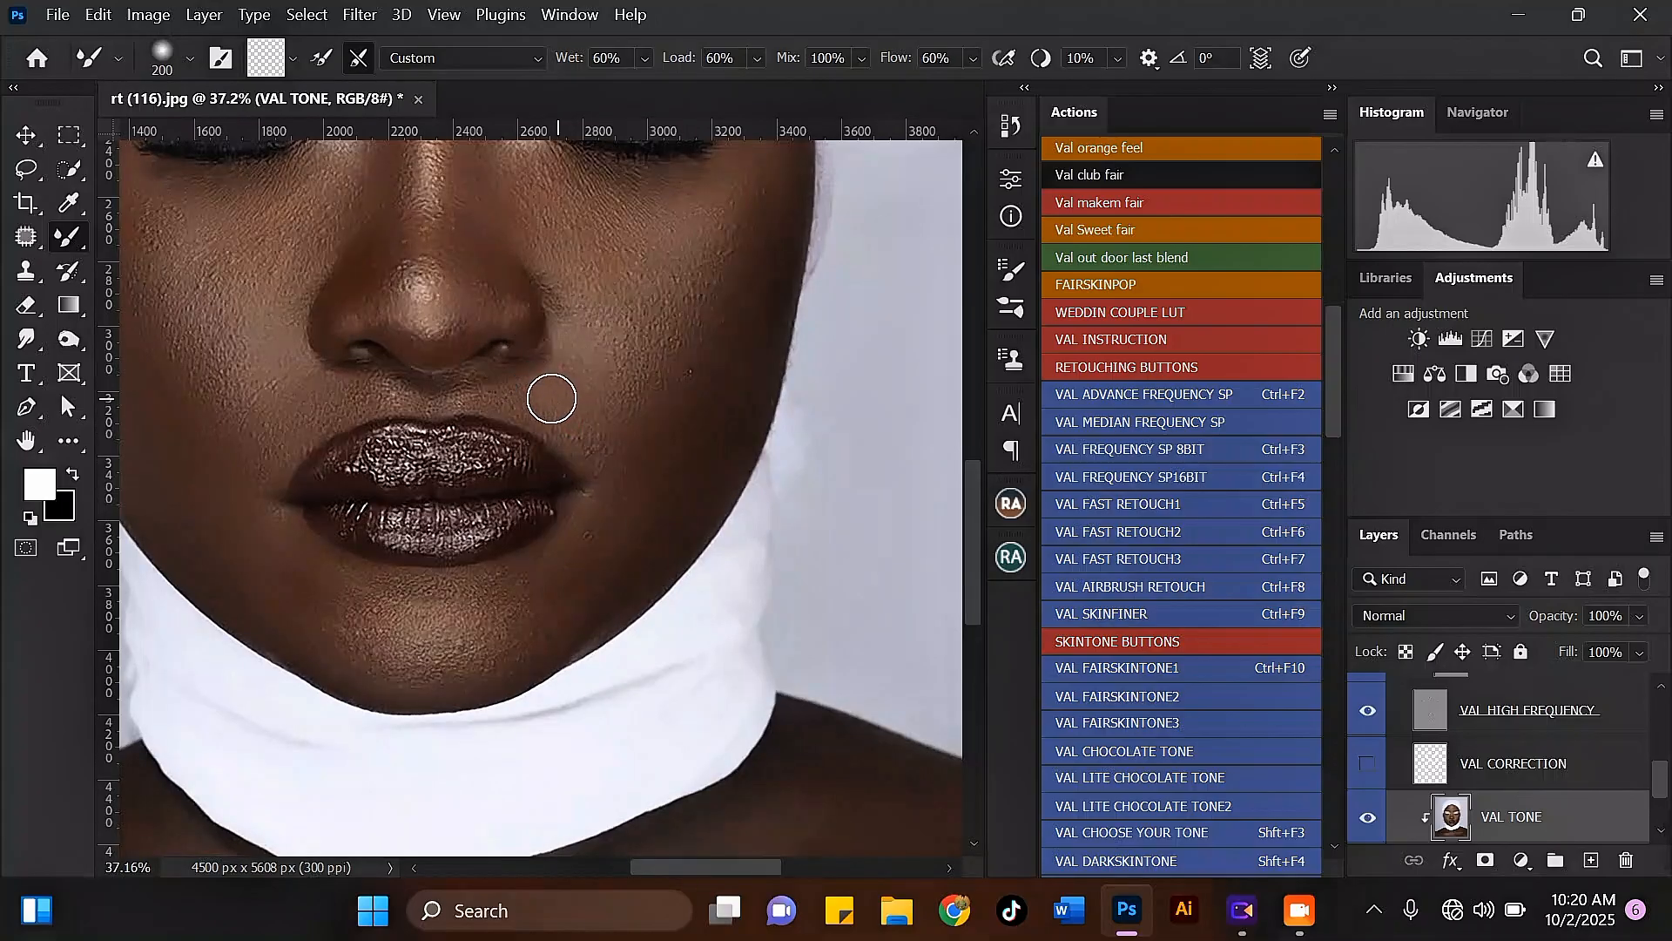
Step: Blend the right cheekbone up toward the outer eye with a larger Mixer Brush, then reduce the brush to 250 pixels
scroll(526, 427, down, 4)
scroll(601, 213, up, 2)
key(bracketright)
key(bracketright)
mouse_move(650, 303)
mouse_down()
mouse_move(699, 256)
mouse_move(690, 291)
mouse_move(720, 212)
mouse_up()
key(bracketleft)
key(bracketleft)
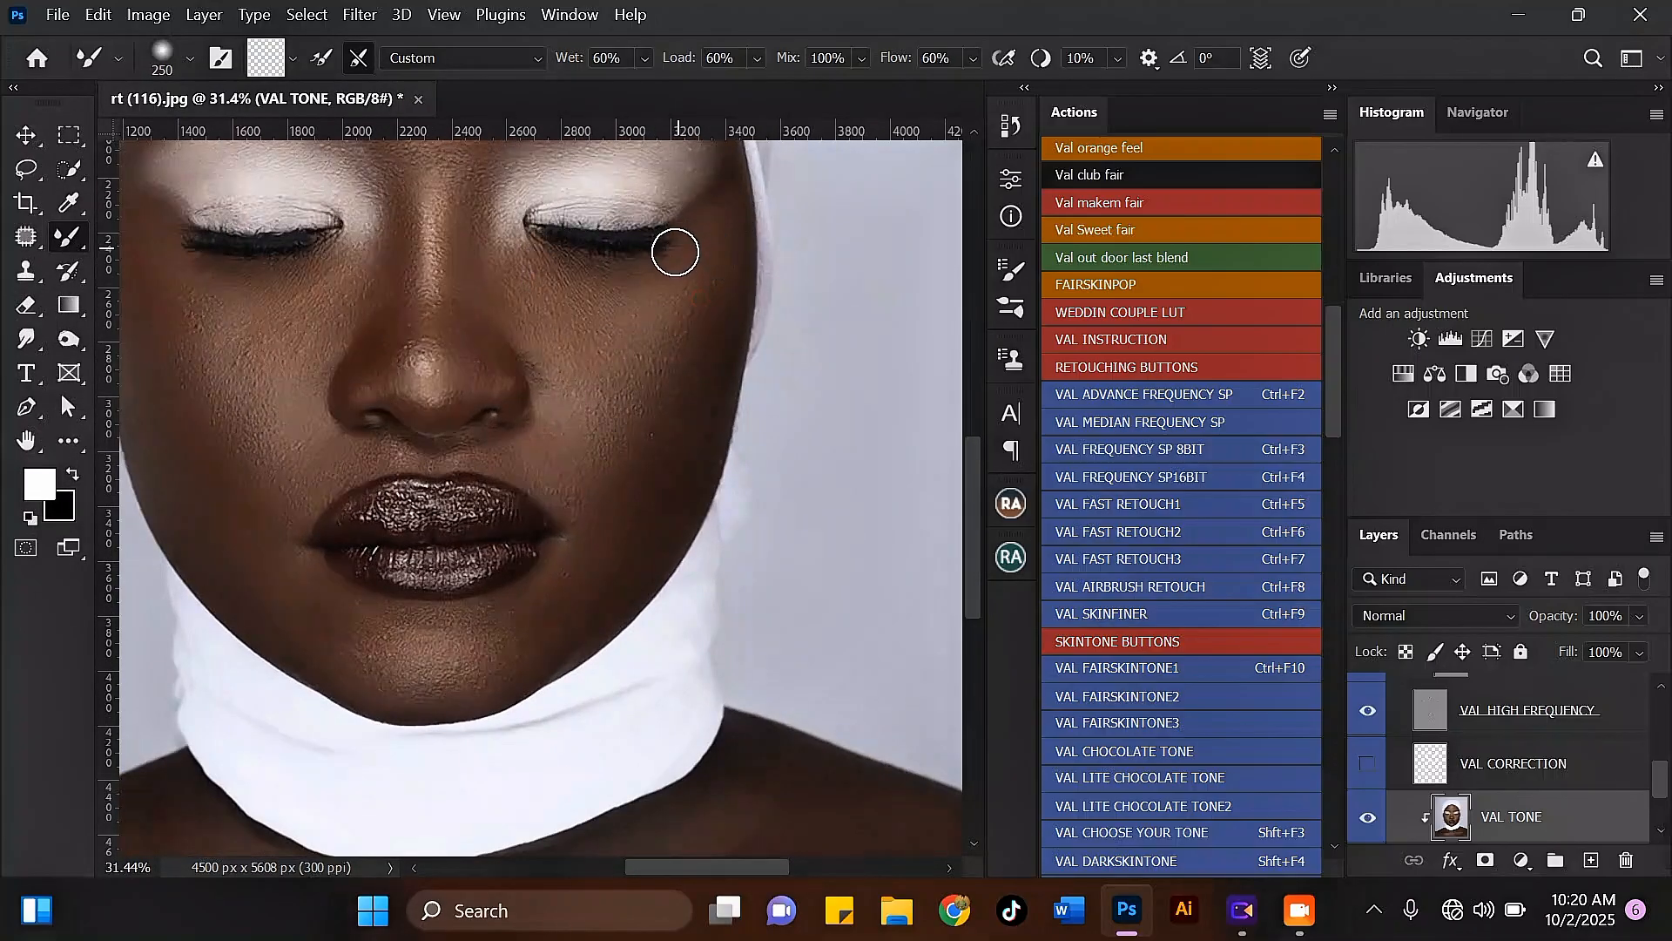
Step: Refine the right cheek beside the nose and out toward the cheekbone with a 300 to 400-pixel Mixer Brush
scroll(675, 253, down, 1)
scroll(603, 337, up, 1)
key(bracketright)
drag(595, 378, 567, 349)
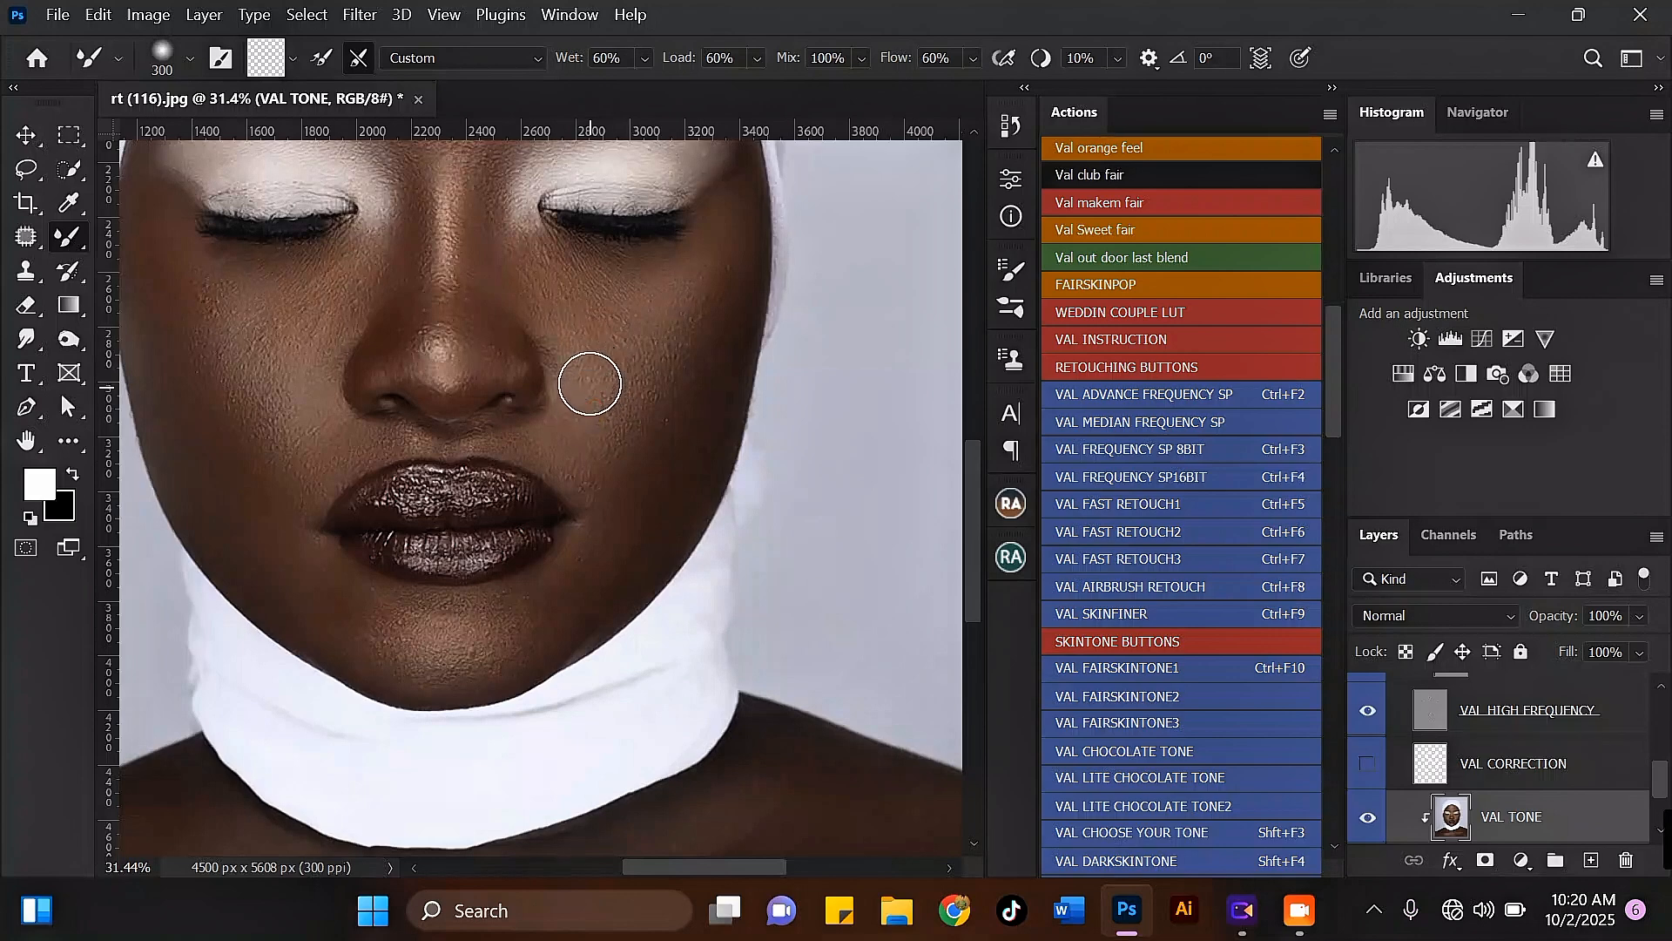
mouse_move(595, 446)
mouse_down()
mouse_move(640, 439)
mouse_move(705, 278)
mouse_move(676, 355)
mouse_up()
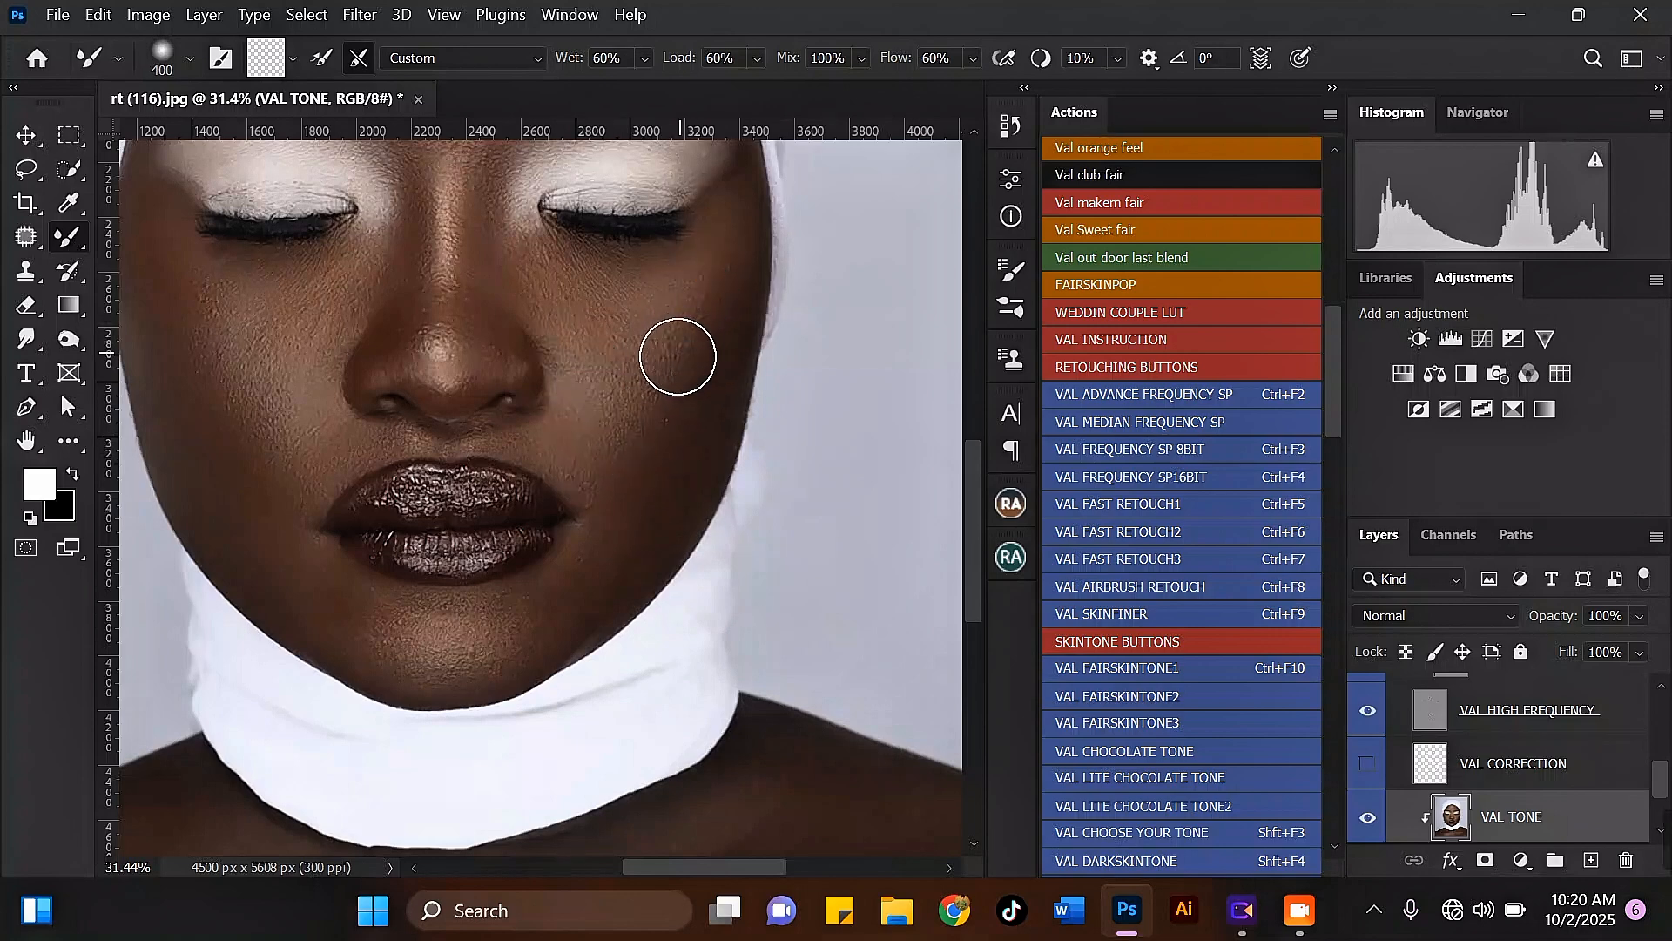
Step: Soften the outer left cheekbone with the Mixer Brush at 400 pixels
scroll(632, 331, down, 3)
scroll(449, 283, up, 2)
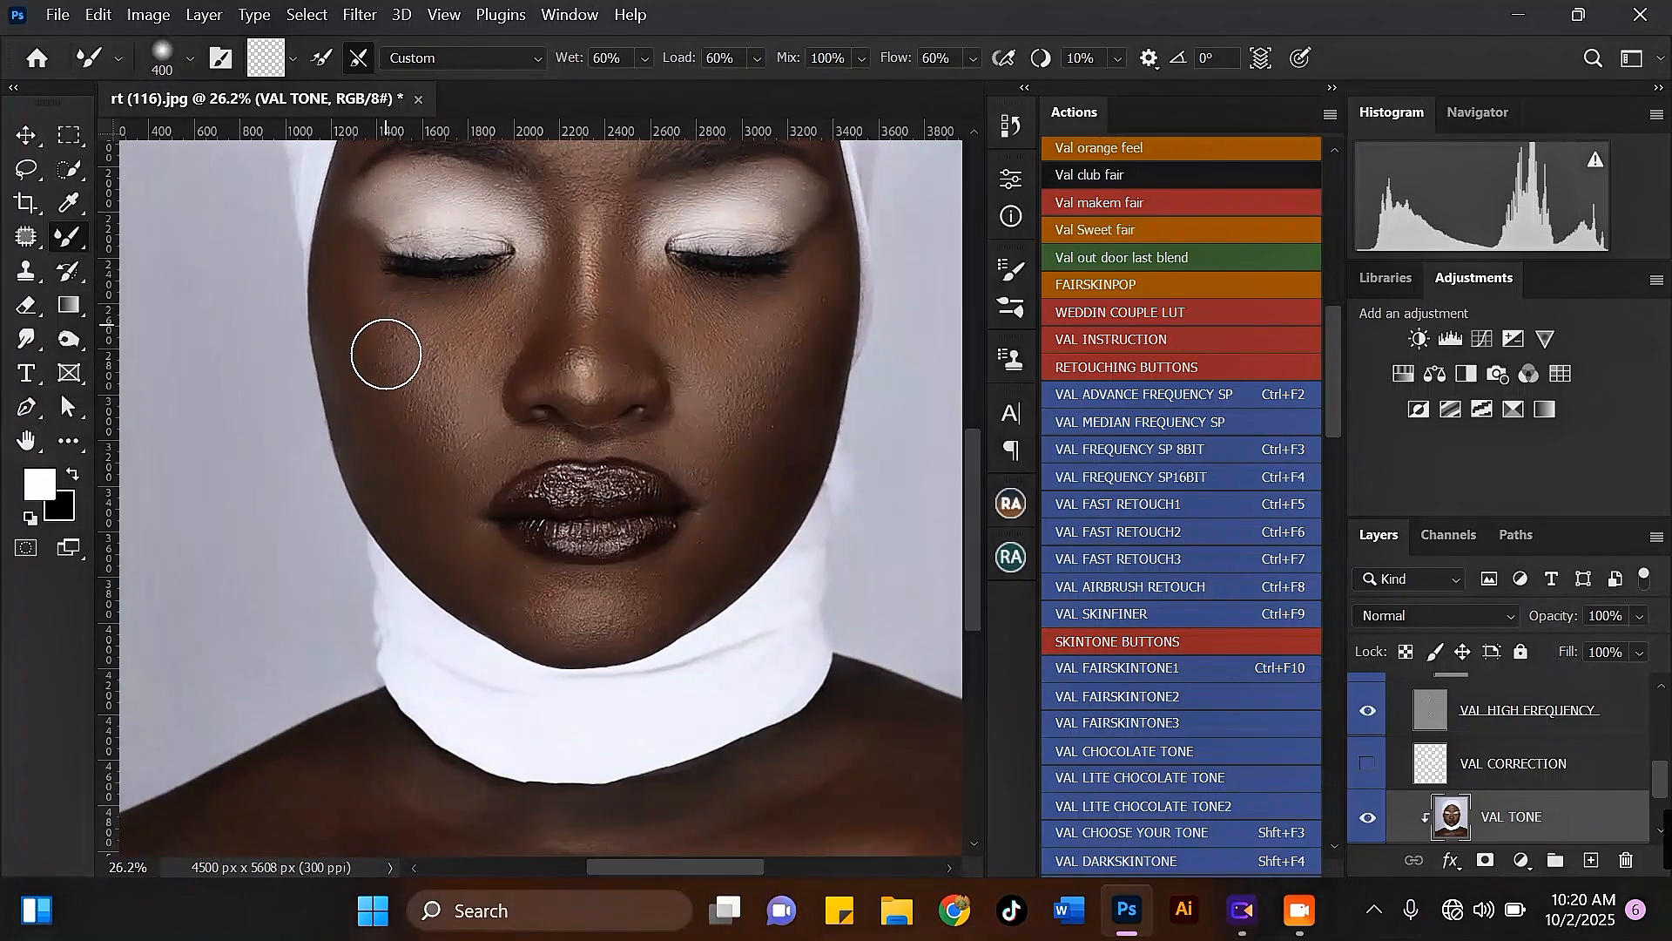
drag(389, 381, 370, 333)
scroll(462, 361, down, 3)
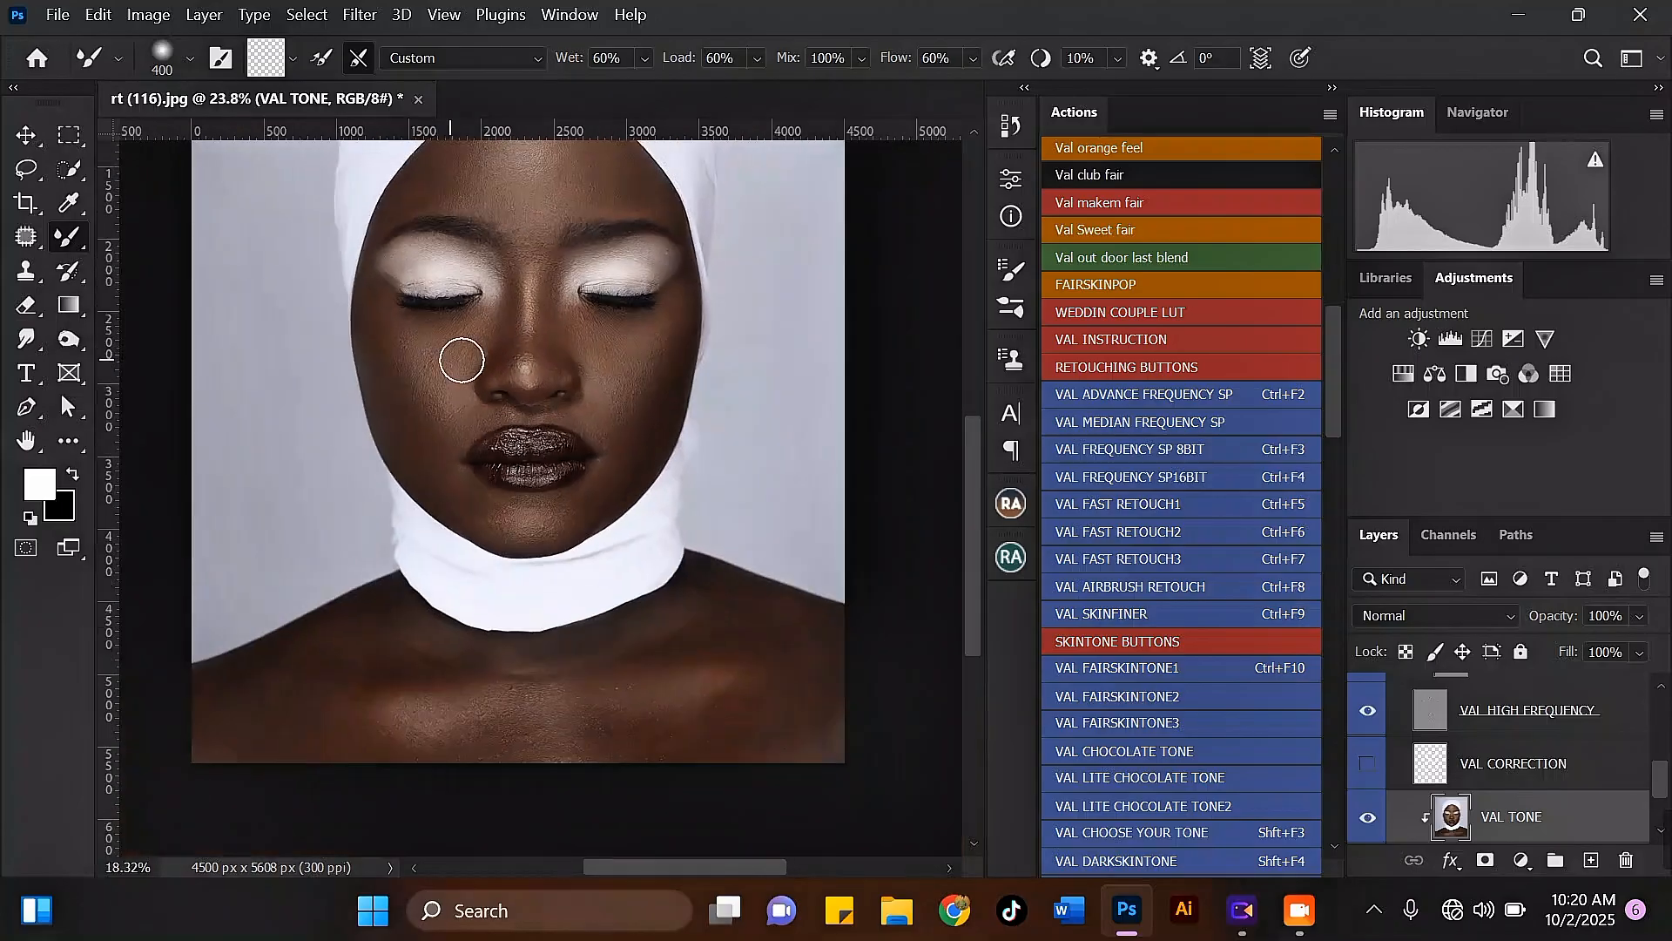
scroll(526, 205, up, 2)
scroll(596, 514, down, 1)
scroll(515, 227, up, 1)
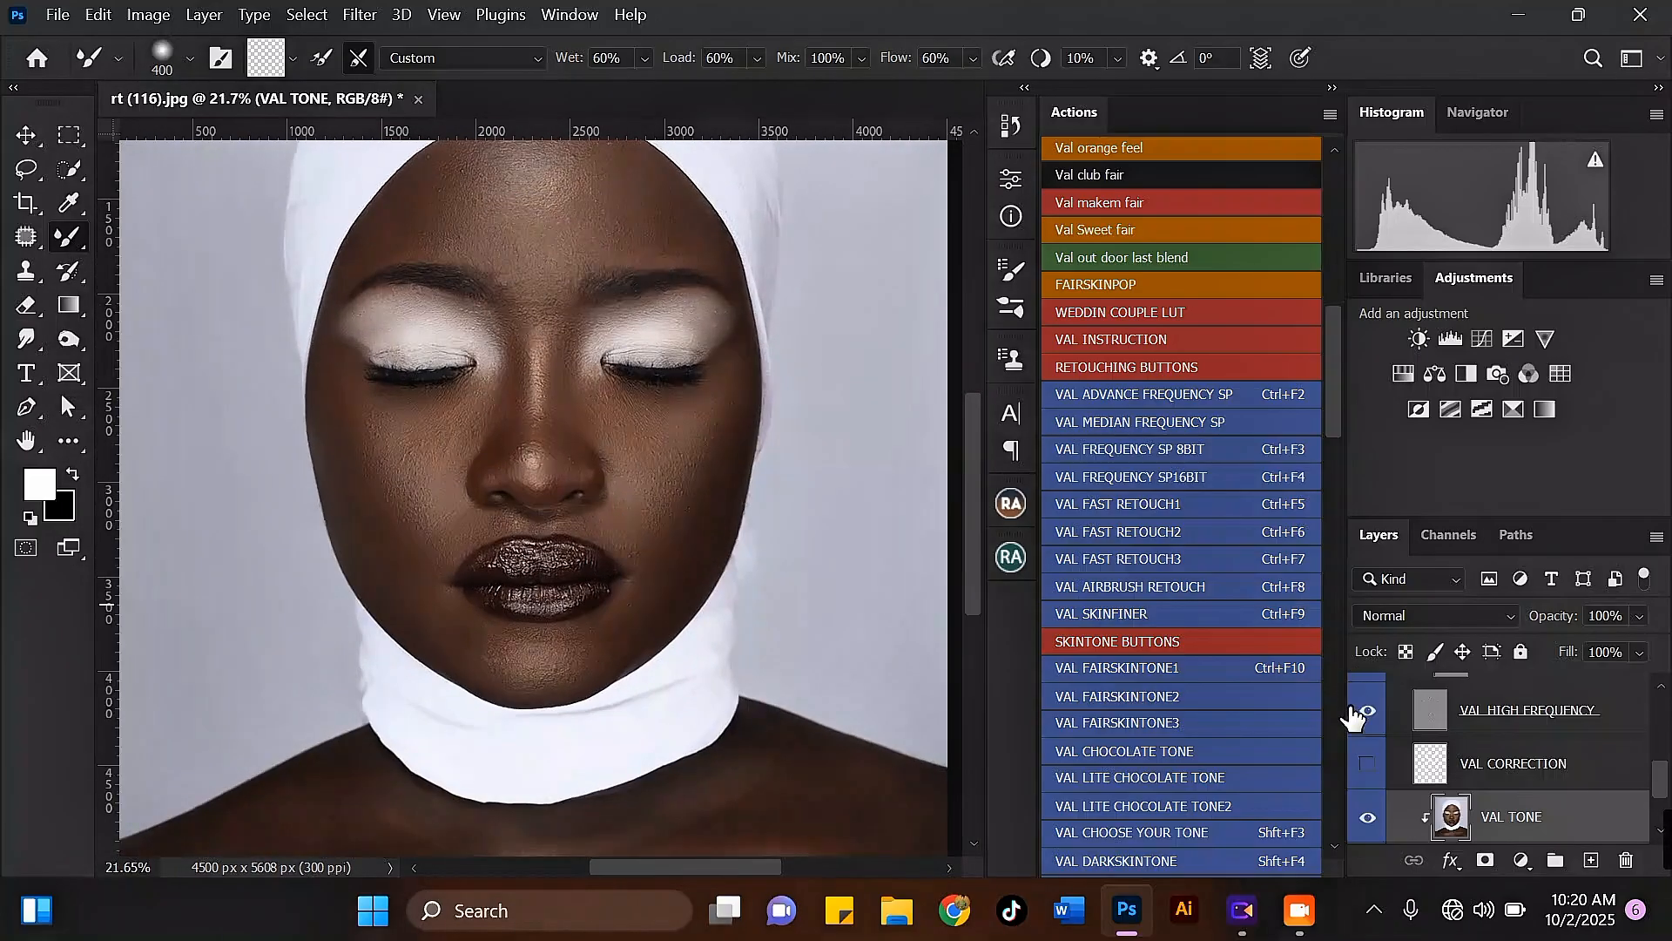
Step: Toggle the visibility of the VAL ADVACE FREQUENCY SP group to compare the retouch with the original
scroll(1387, 749, up, 1)
scroll(1385, 742, up, 2)
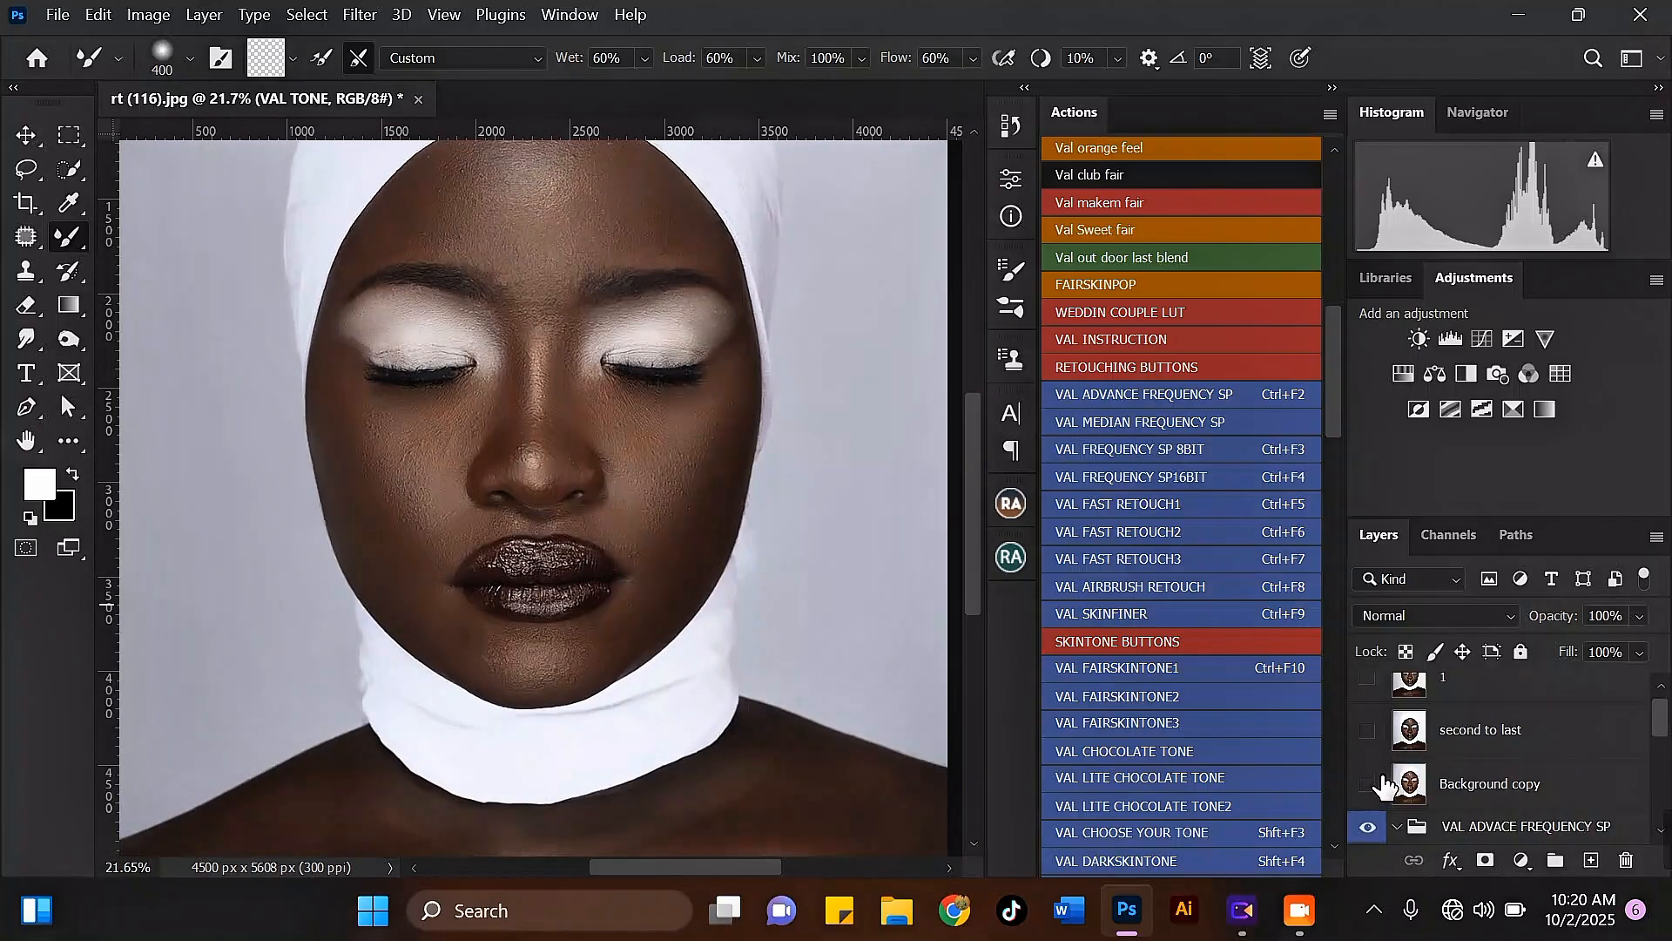
scroll(1383, 783, down, 1)
click(1366, 778)
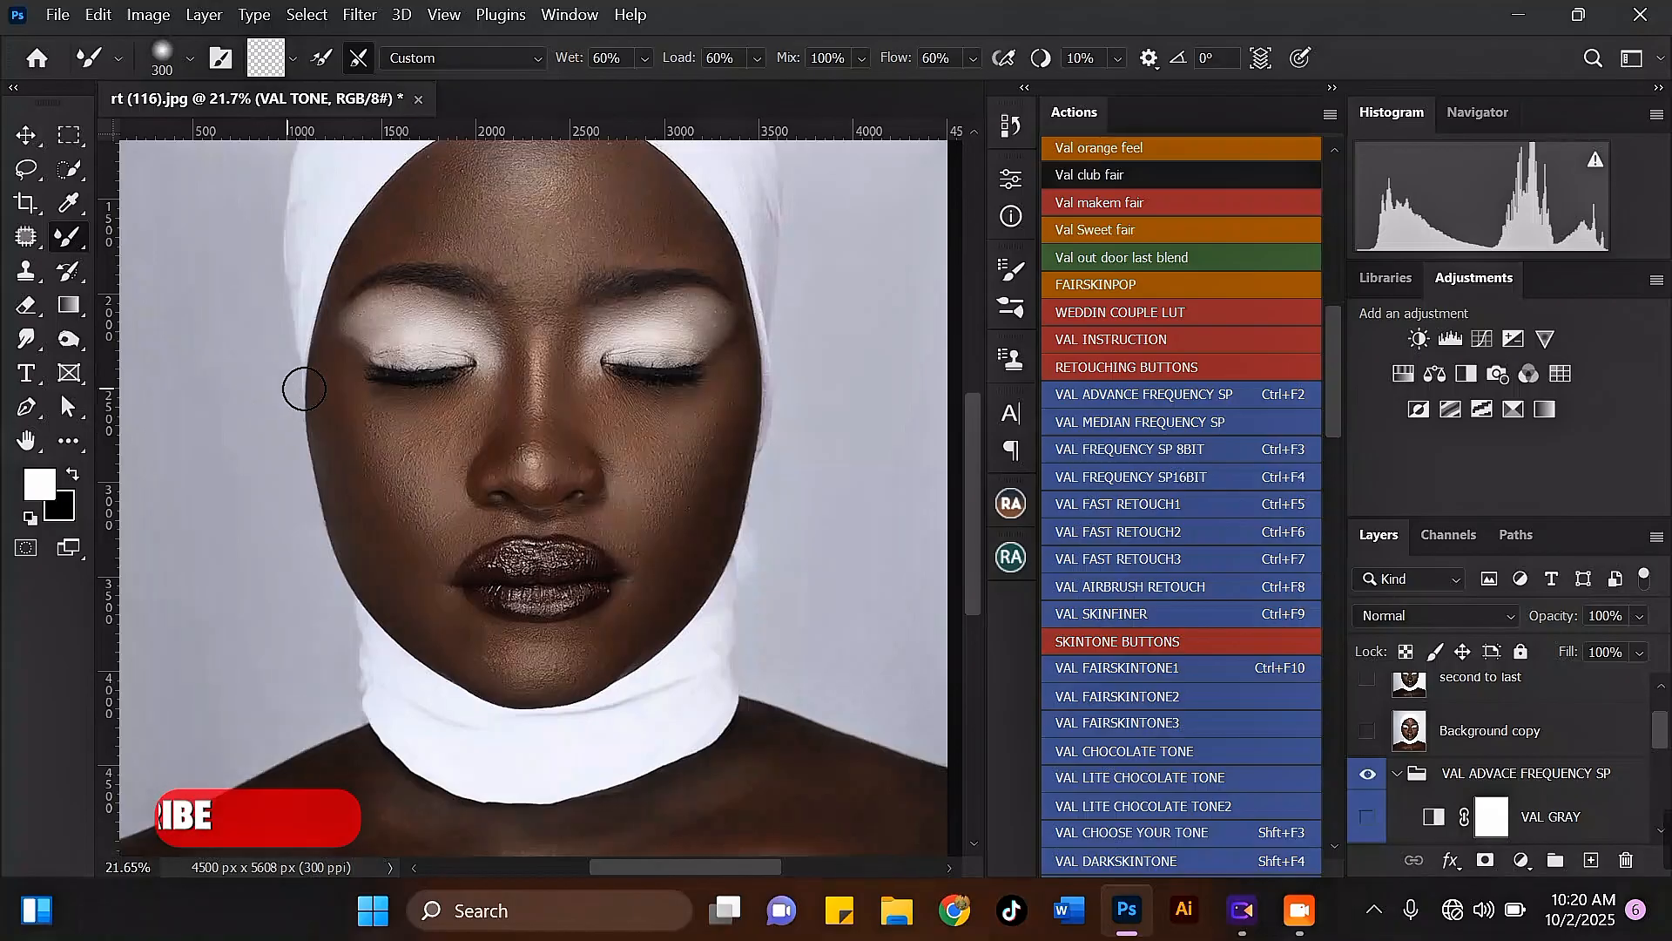
Step: Blend the skin under the left eye and across the upper cheek with a 250 to 300-pixel Mixer Brush
scroll(352, 399, up, 2)
key(])
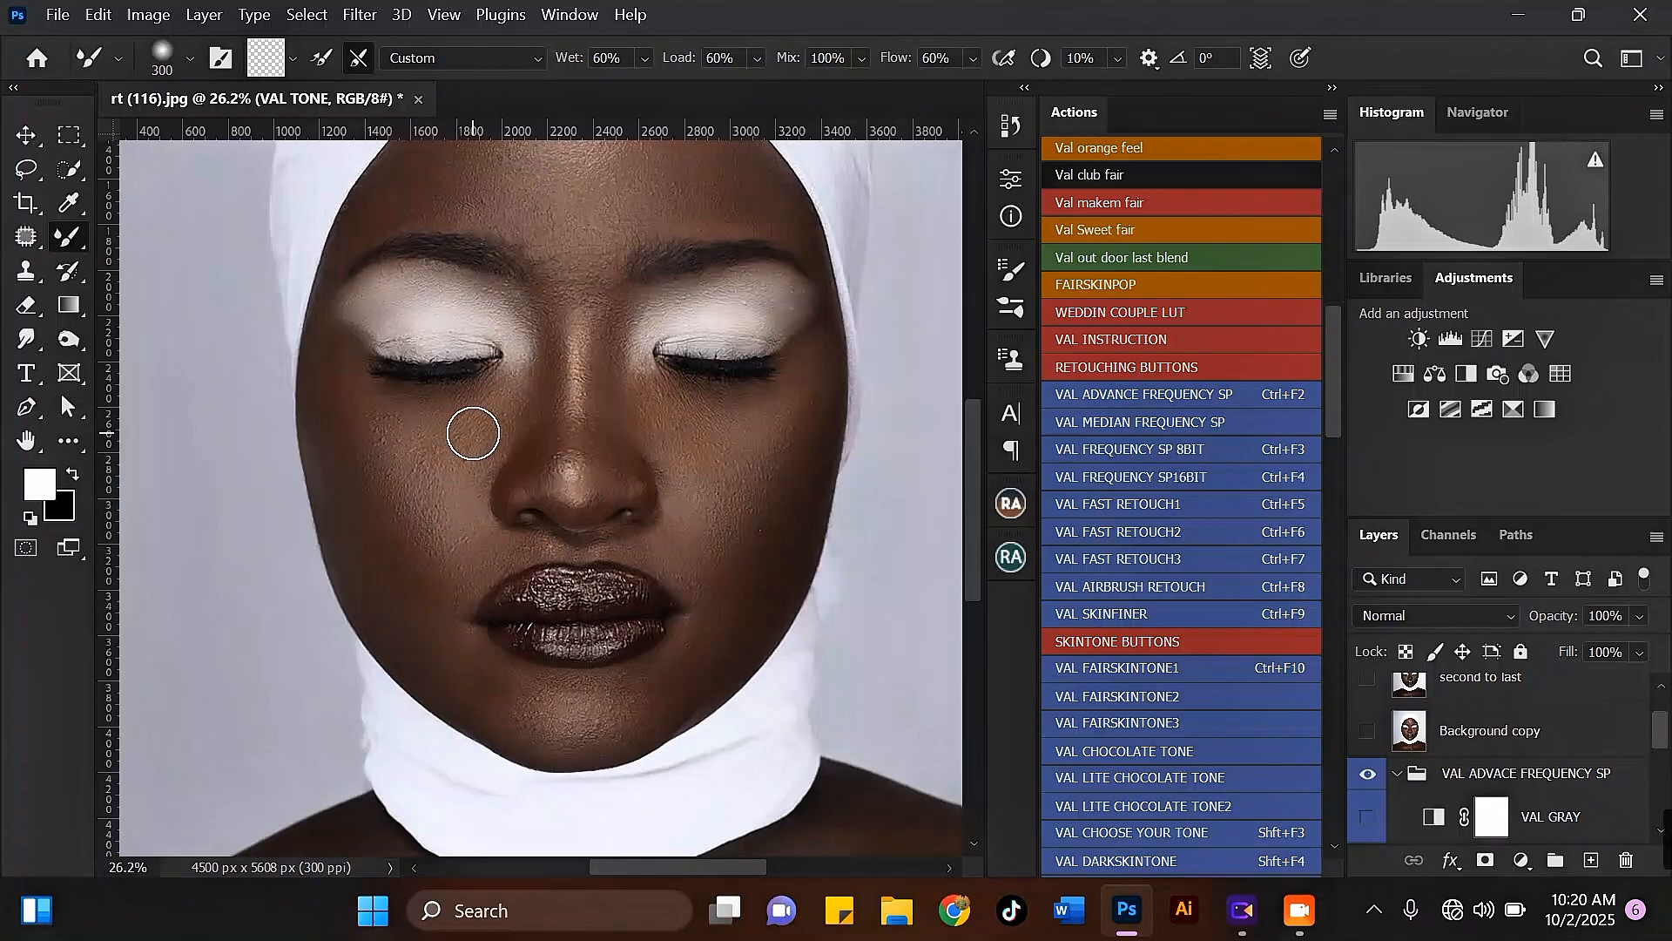
scroll(473, 433, up, 1)
key(bracketleft)
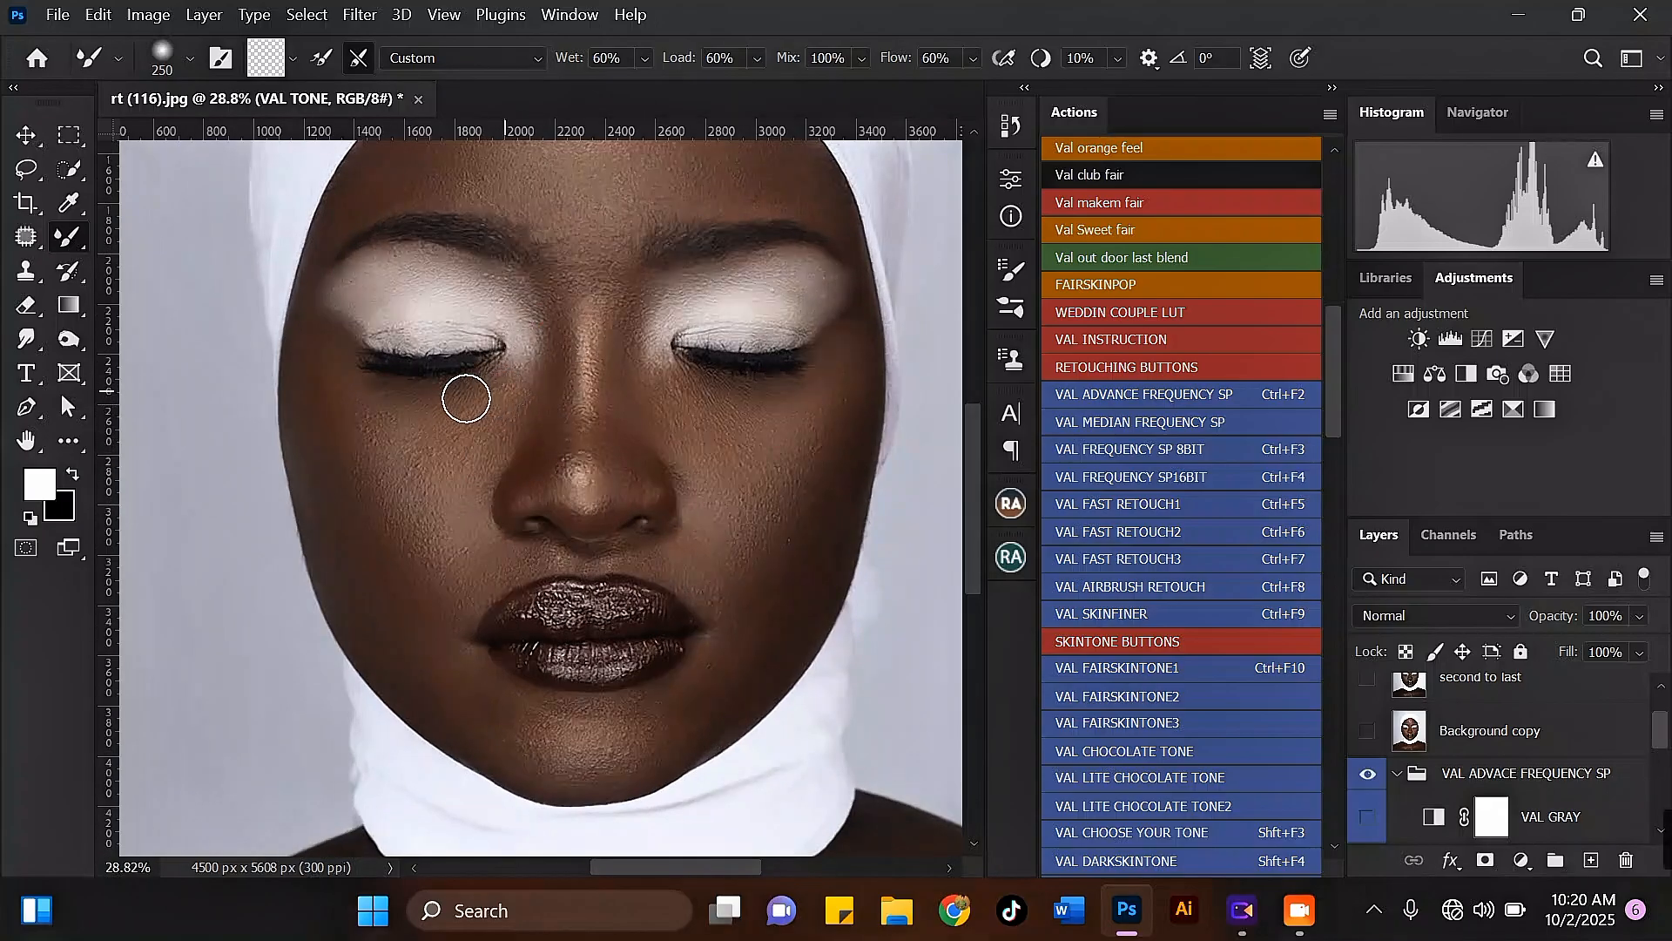
key(bracketright)
mouse_move(428, 436)
mouse_down()
mouse_move(463, 445)
mouse_move(436, 464)
mouse_move(474, 436)
mouse_up()
key(bracketleft)
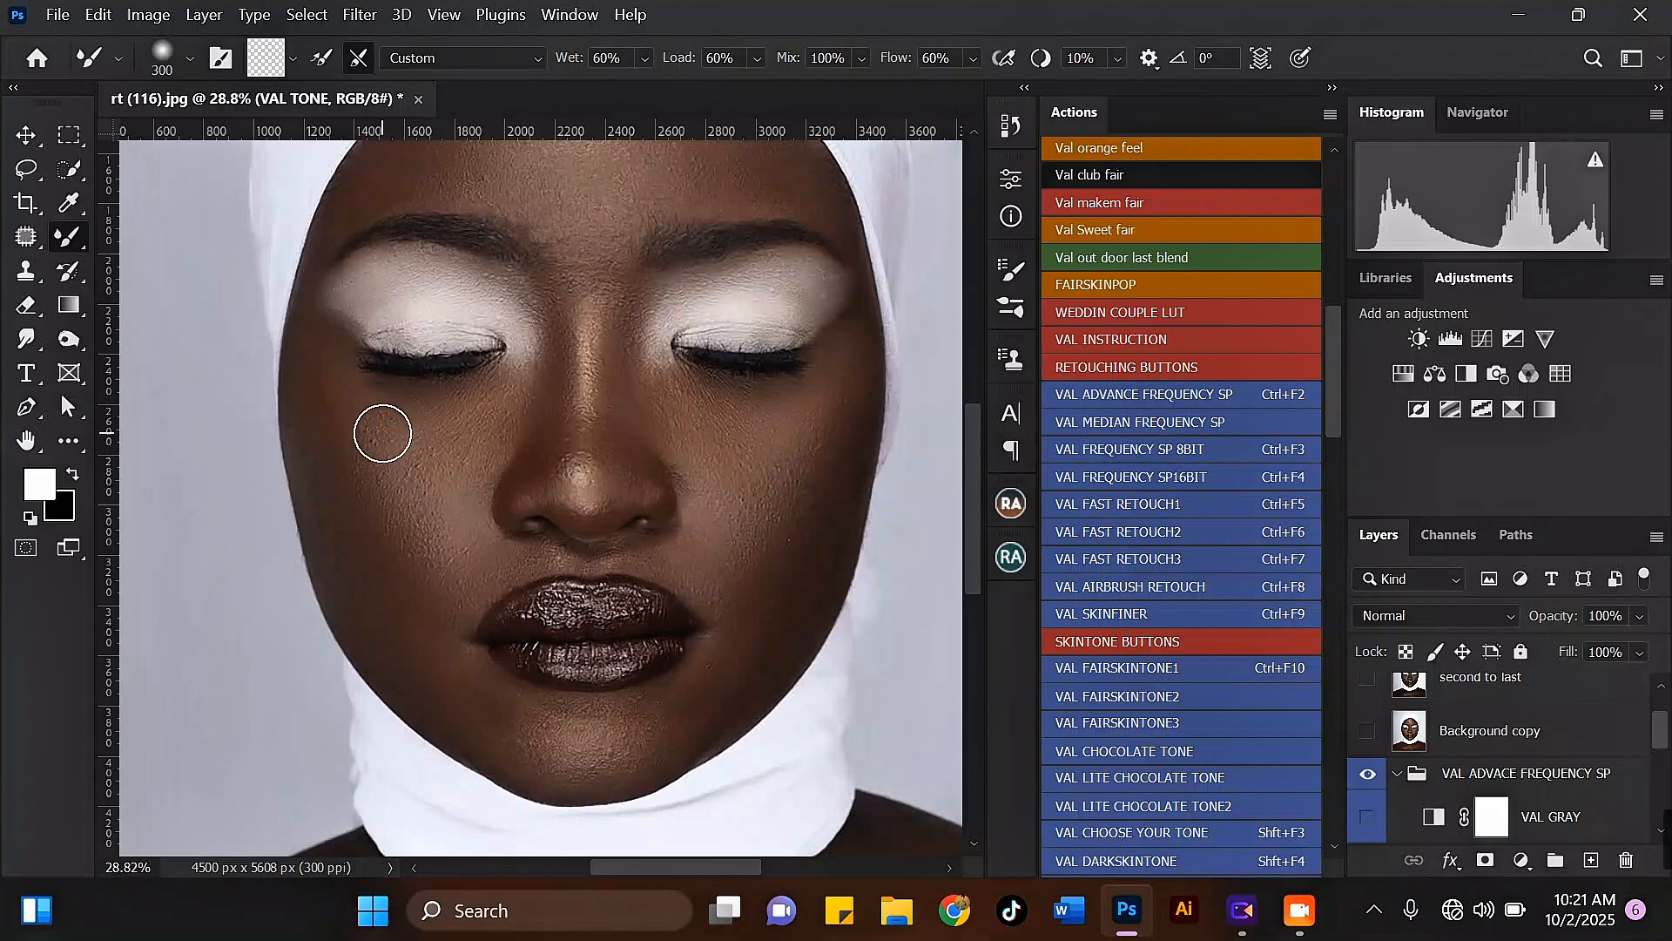
Step: Smooth the outer left cheek from below the eye down toward mouth level with the Mixer Brush at 400 pixels
key(bracketright)
mouse_move(345, 402)
mouse_down()
mouse_move(347, 446)
mouse_move(365, 422)
mouse_move(351, 412)
mouse_move(345, 467)
mouse_move(380, 542)
mouse_up()
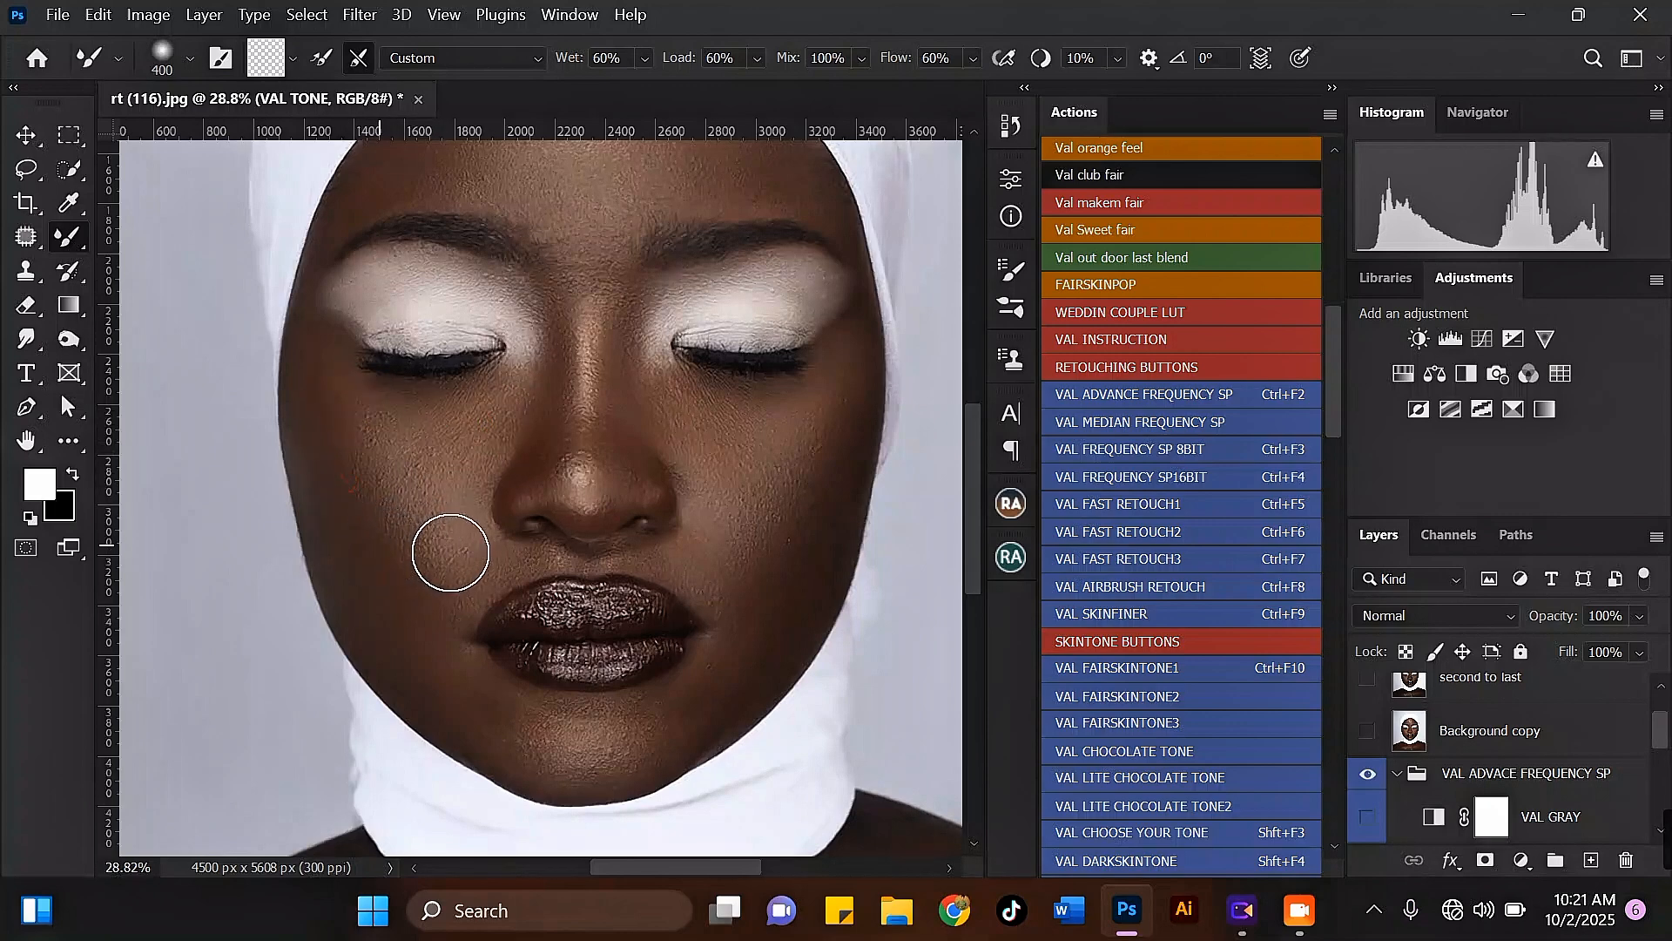
scroll(379, 474, down, 1)
Step: Blend the left cheek above the mouth and up beside the nose with a 300 to 400-pixel Mixer Brush
key(bracketleft)
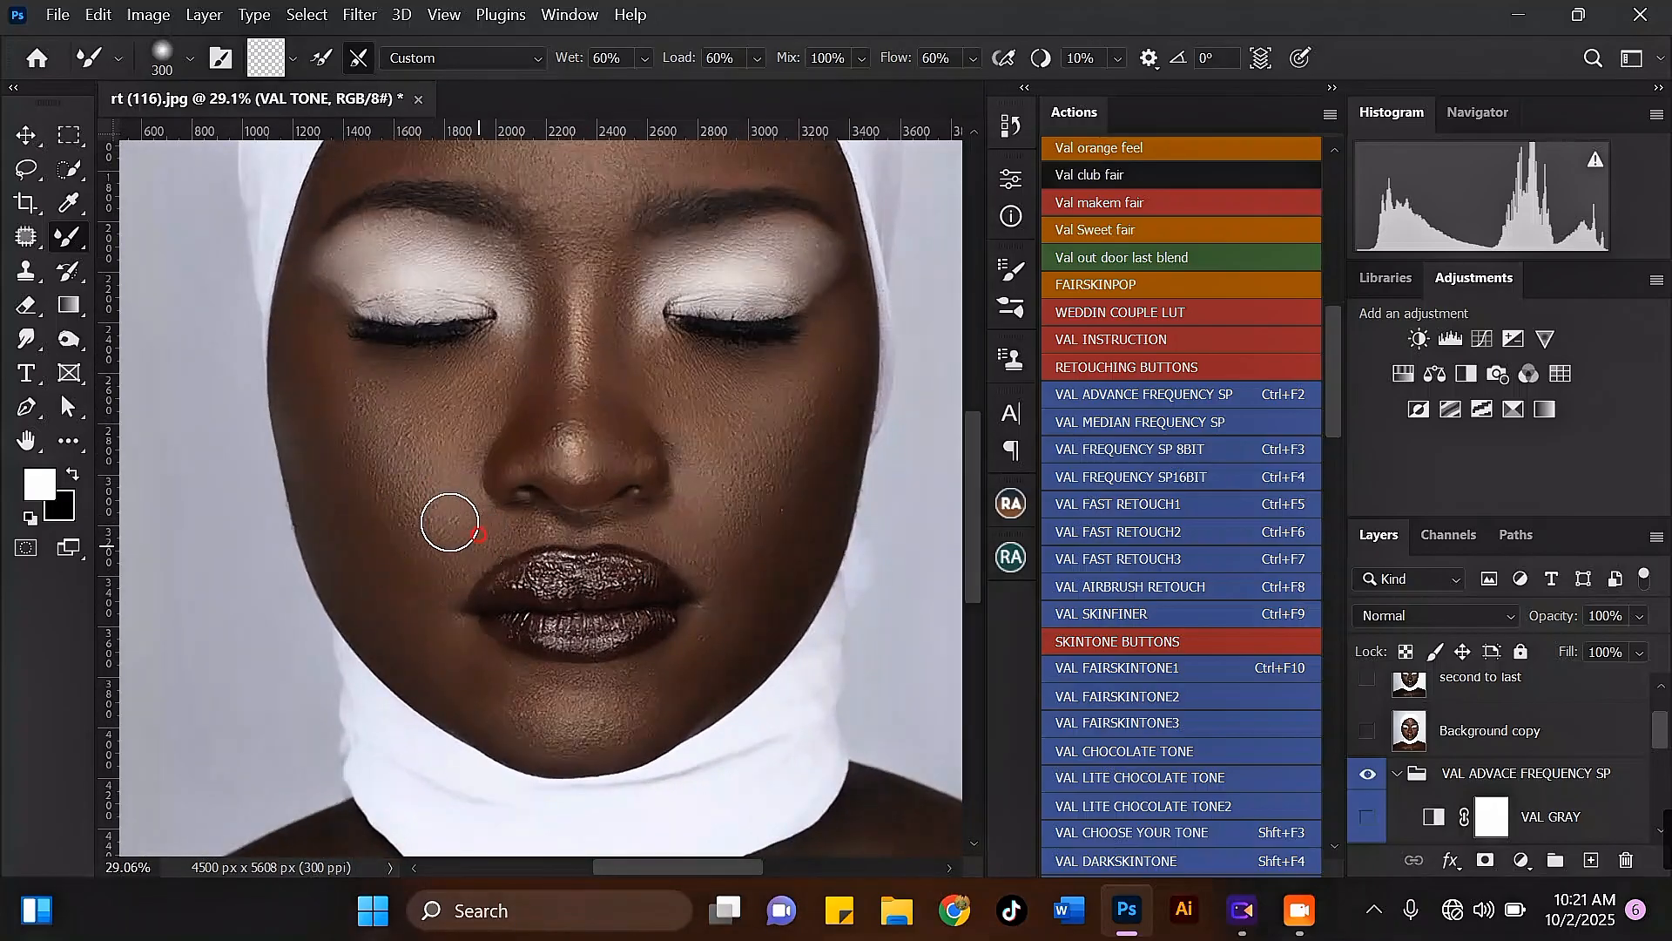
scroll(450, 523, down, 2)
key(bracketright)
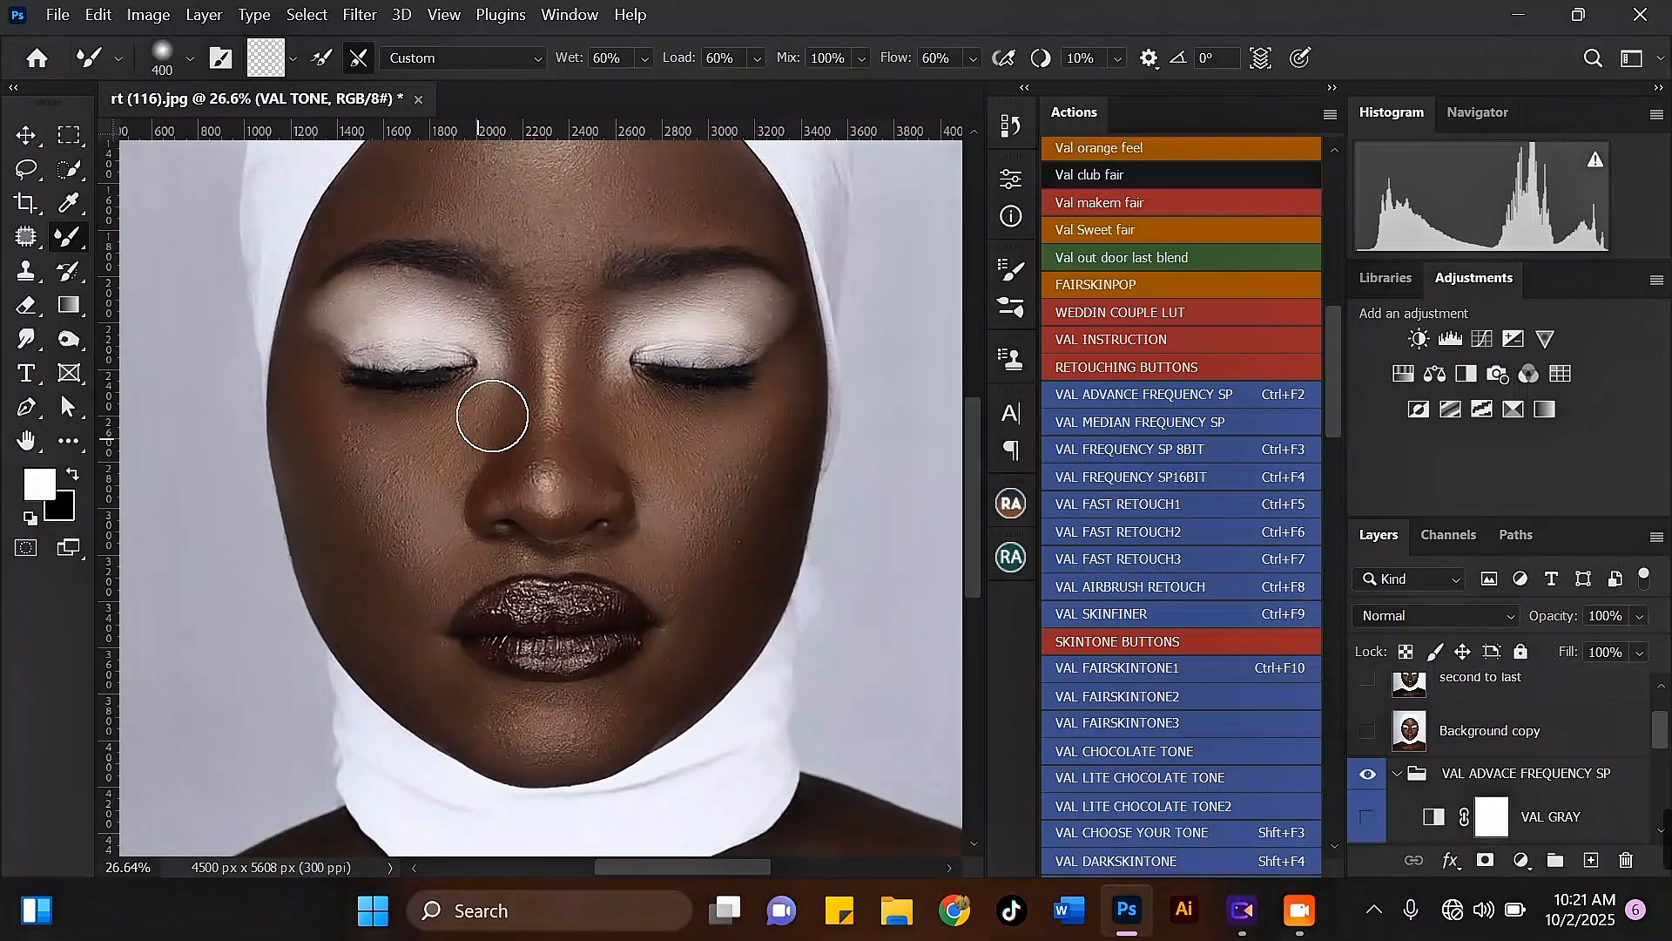
key(bracketleft)
key(bracketleft)
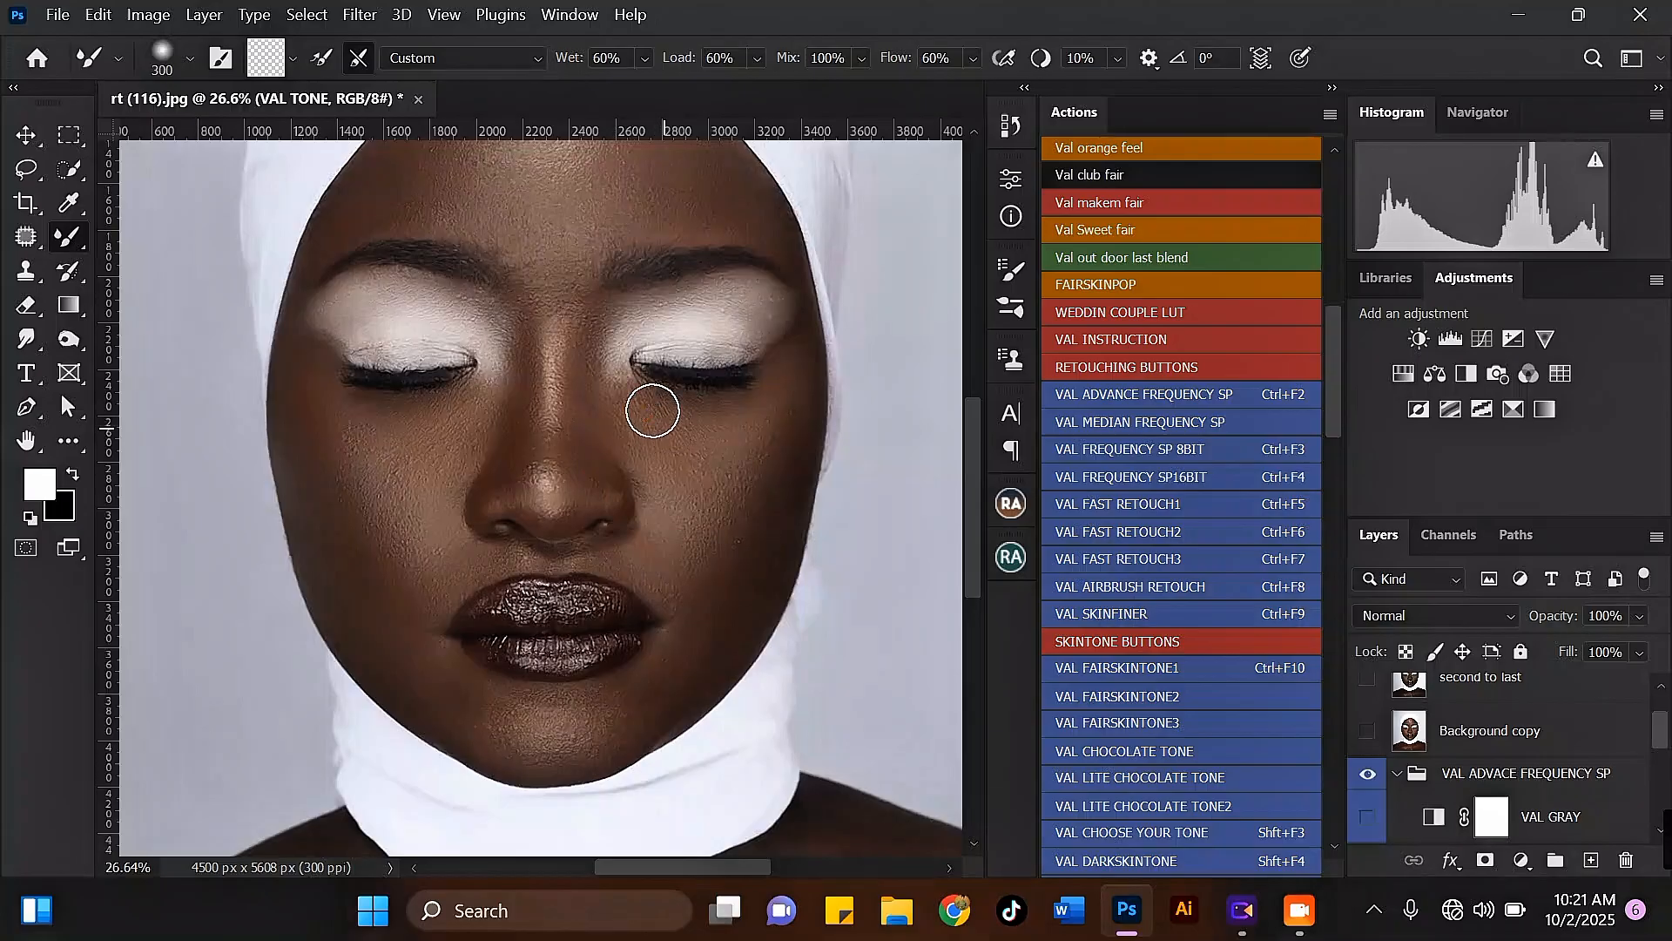
Step: Even out the right cheek and the area under the right eye, enlarging the Mixer Brush from 300 pixels
scroll(558, 317, down, 2)
scroll(656, 366, up, 1)
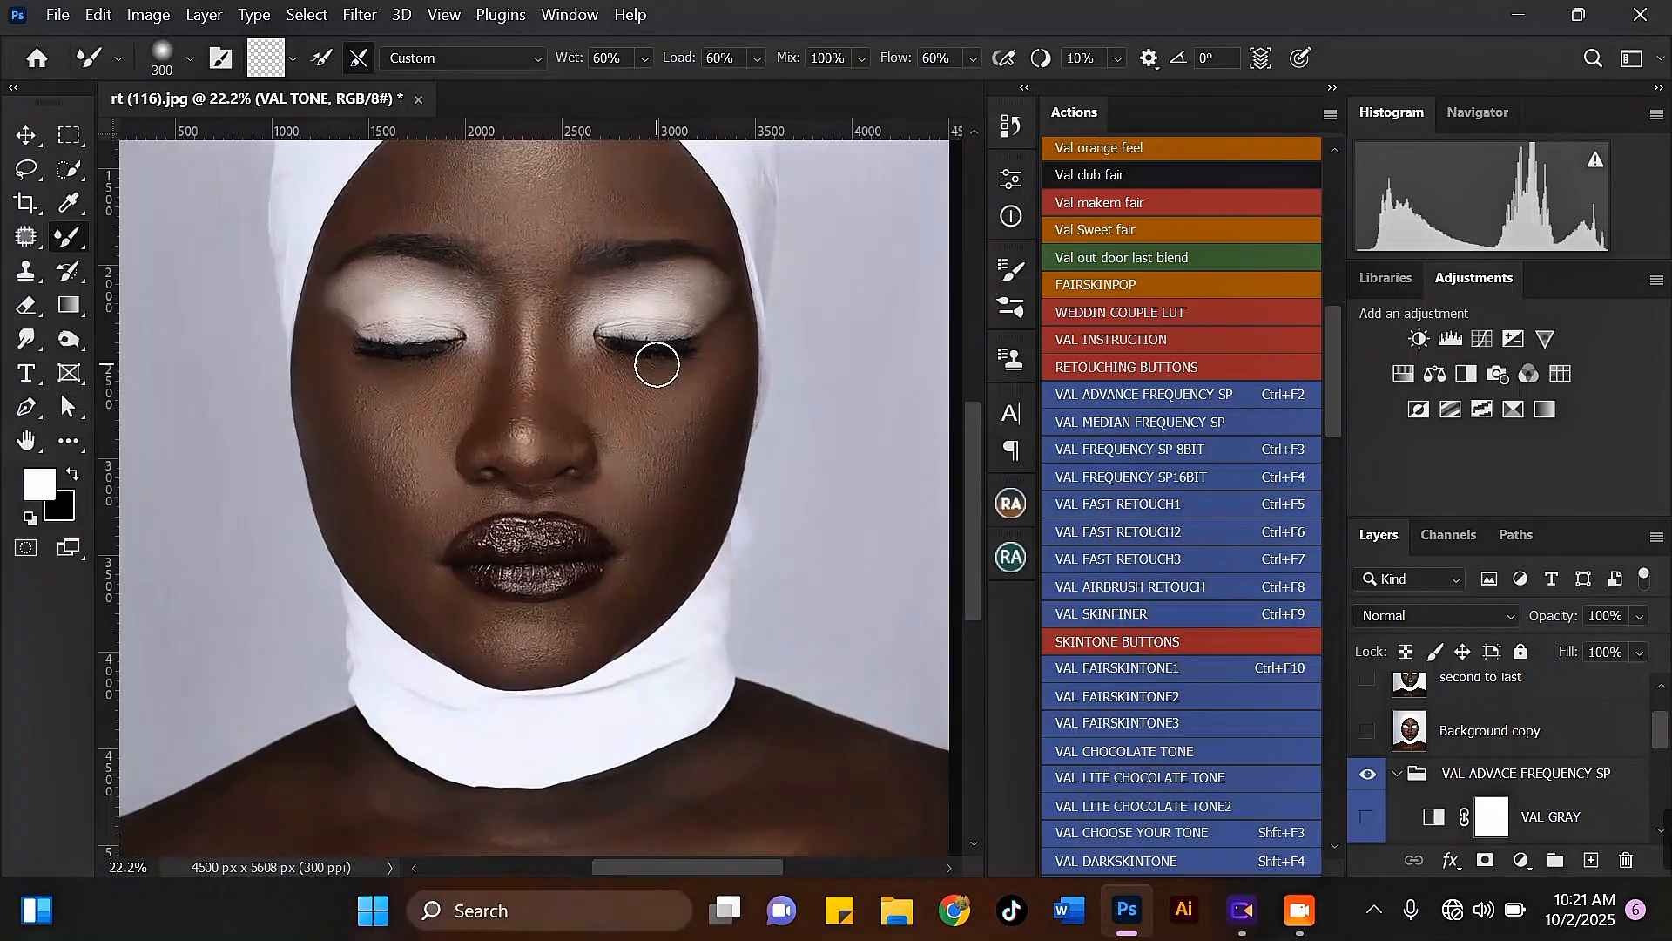
key(bracketright)
key(bracketright)
key(bracketleft)
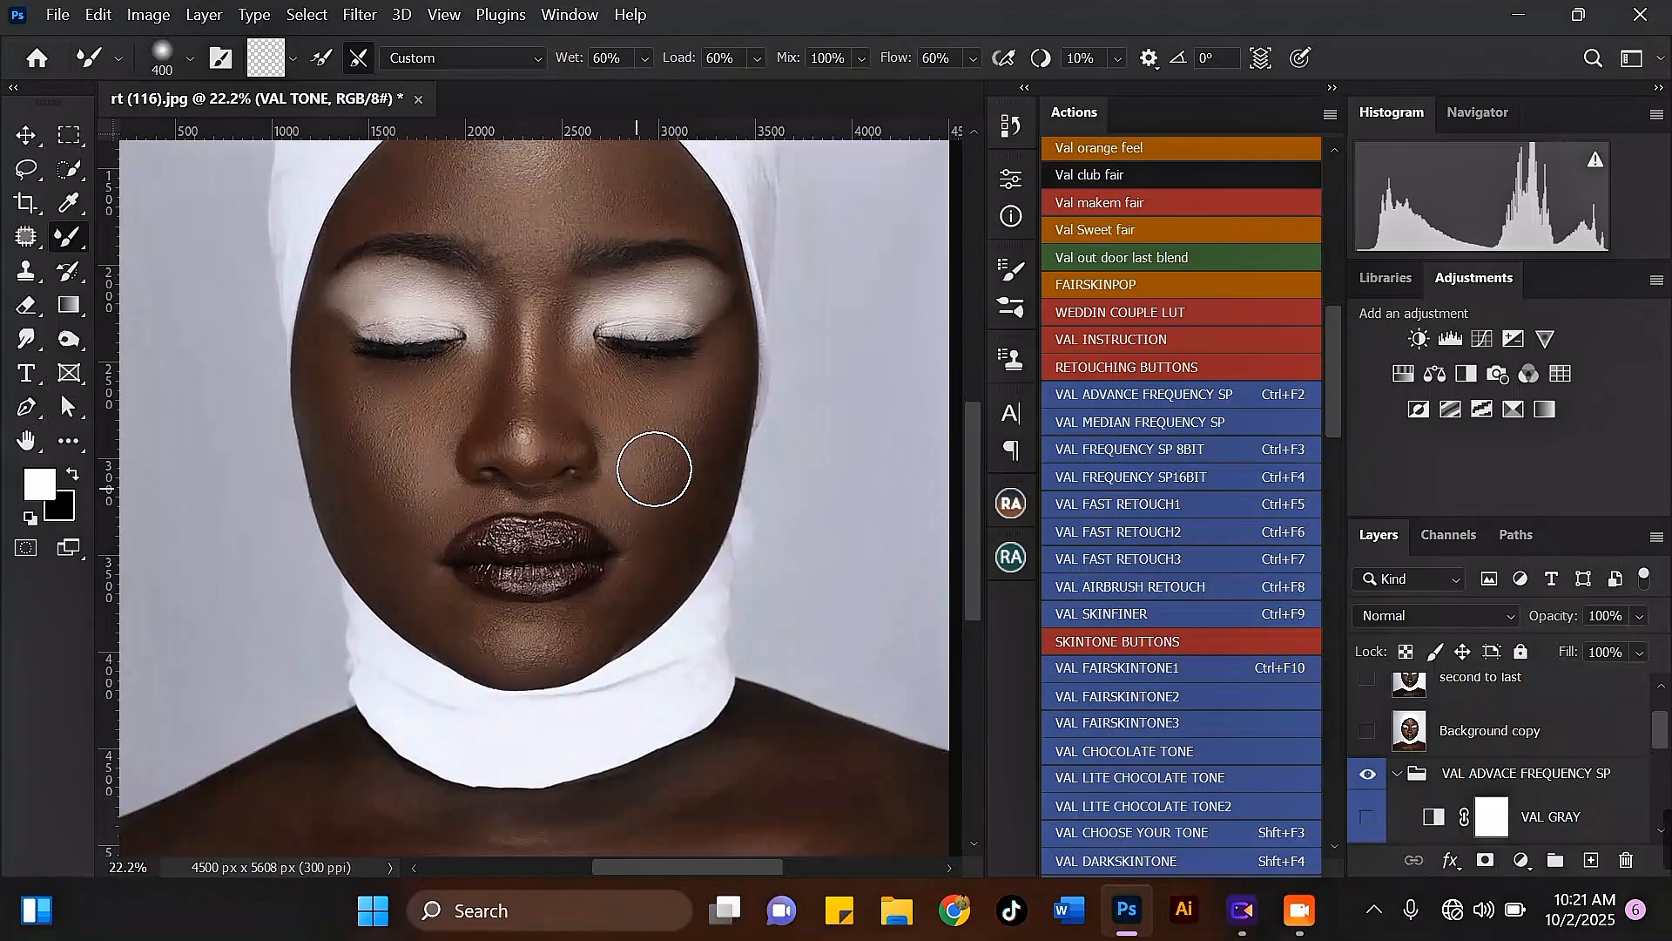
drag(654, 469, 650, 478)
key(bracketleft)
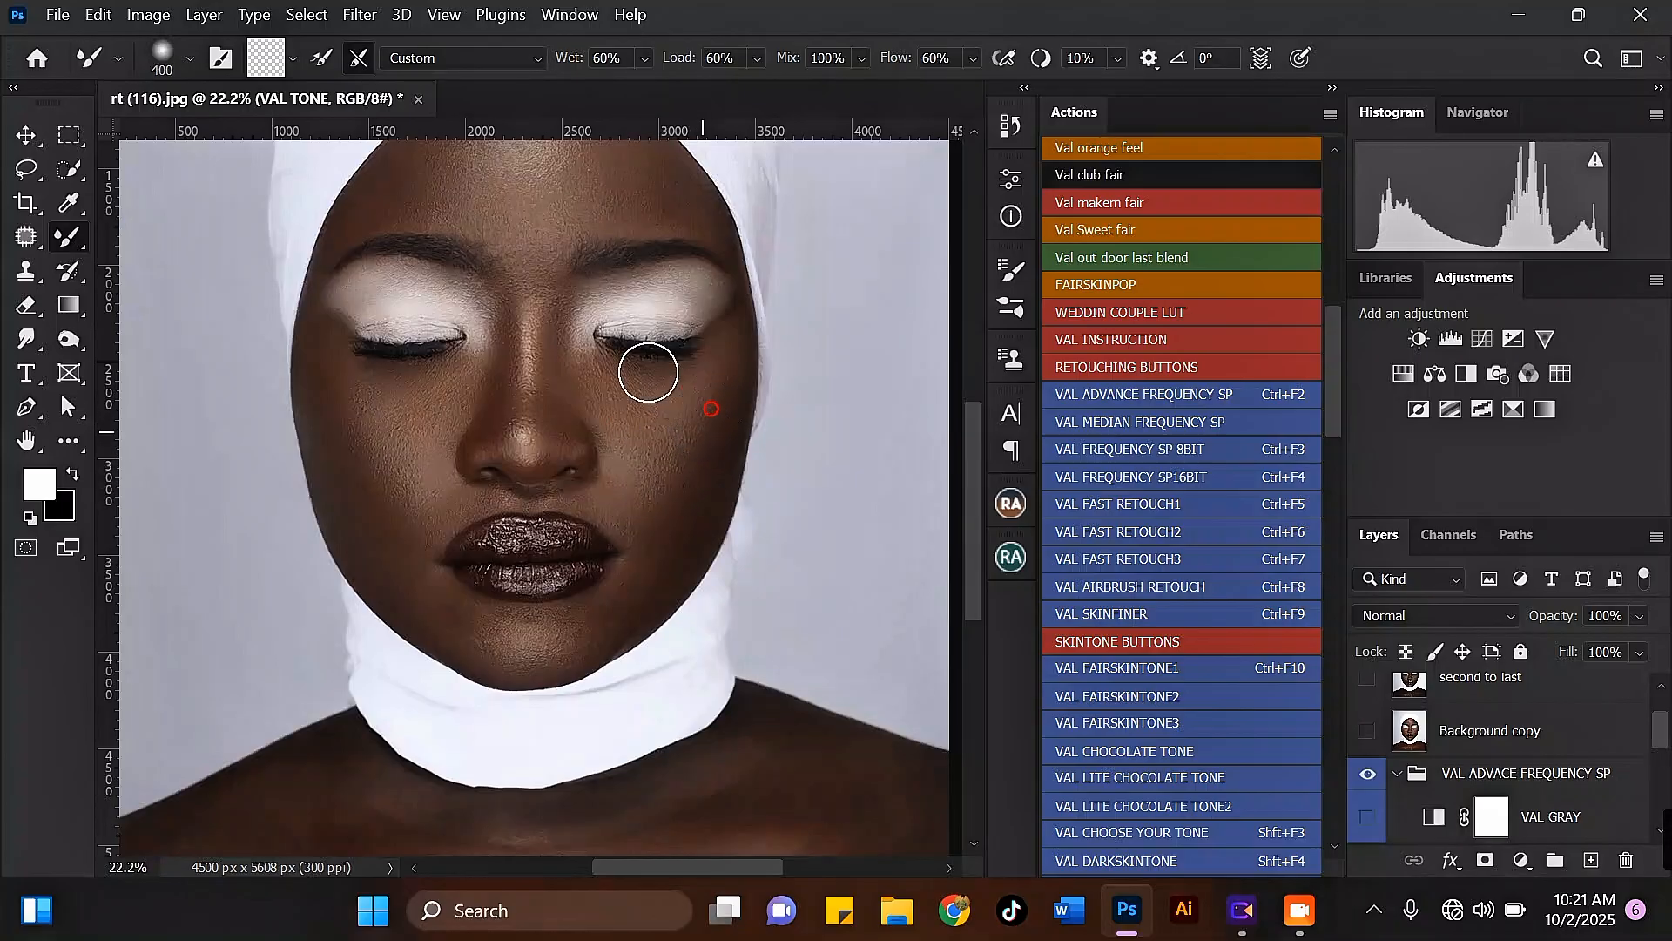
Step: Blend the skin beside the right mouth corner and across the chin, enlarging the Mixer Brush from 250 to 400 pixels
scroll(662, 503, up, 1)
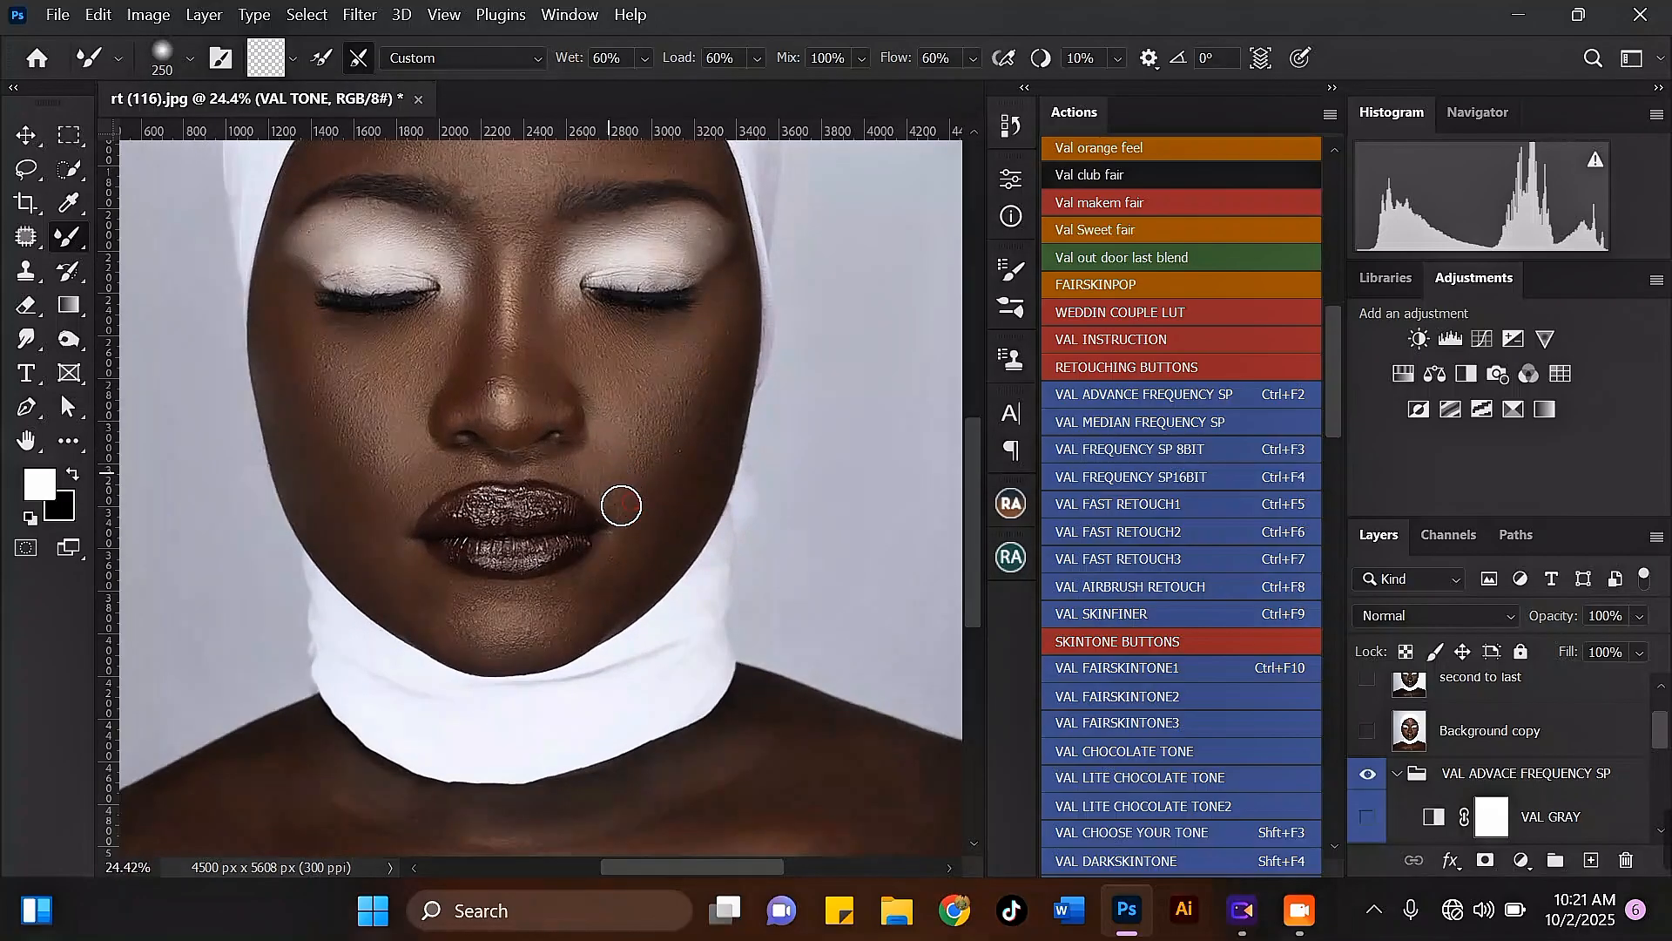
scroll(649, 521, up, 1)
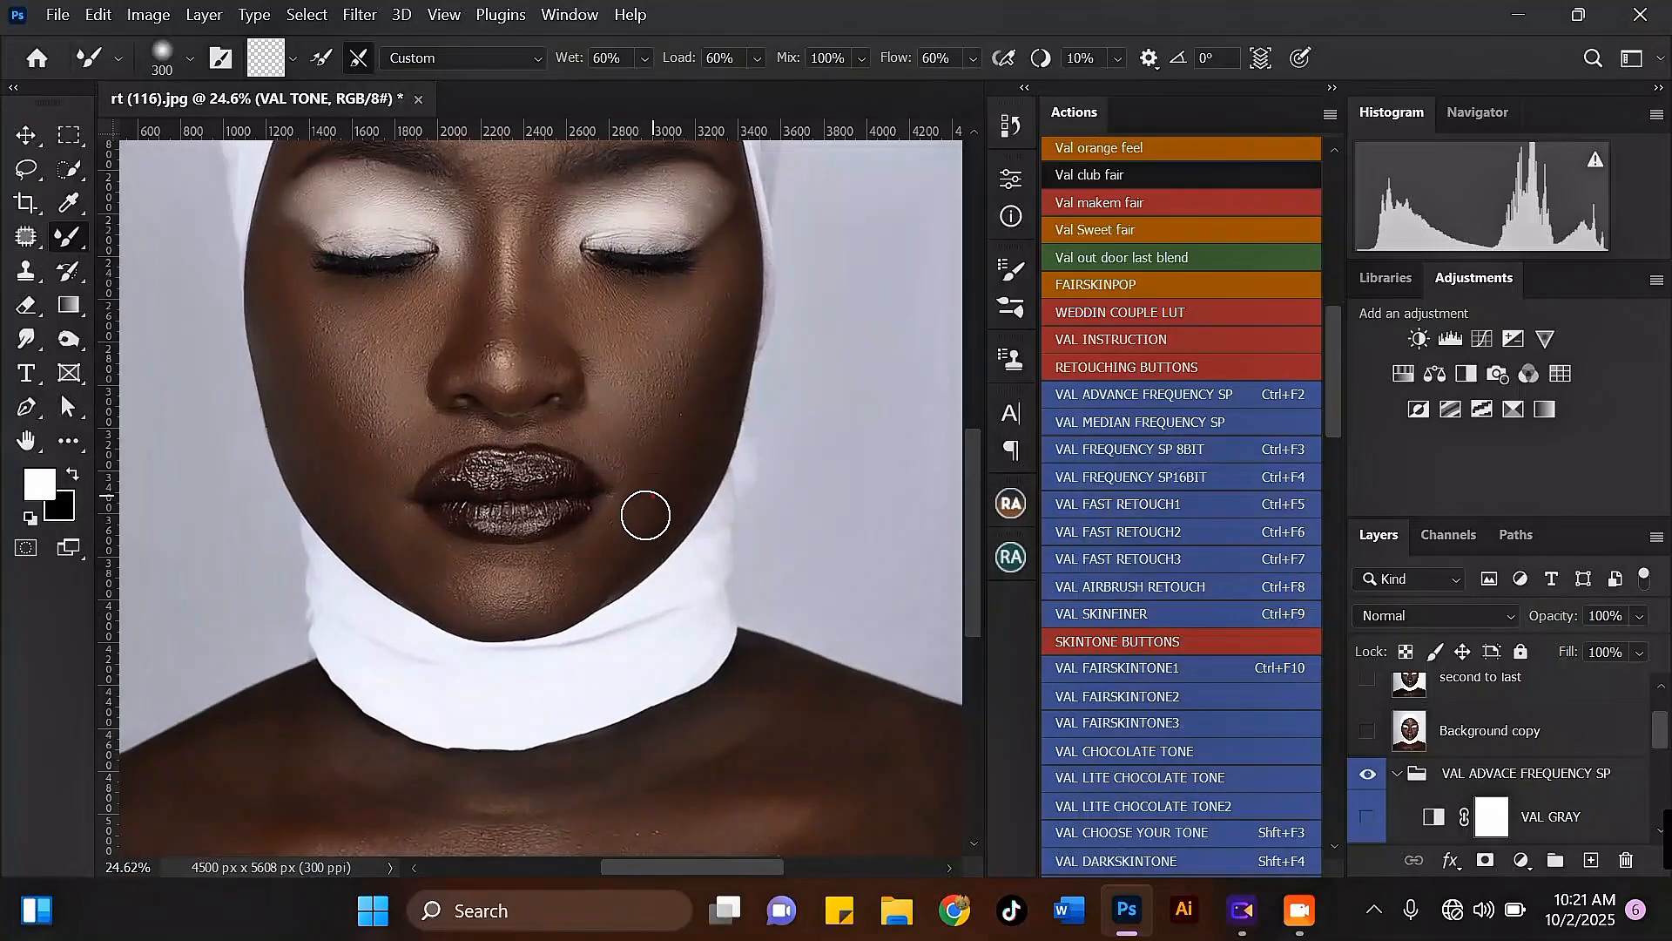
key(bracketright)
drag(560, 590, 535, 607)
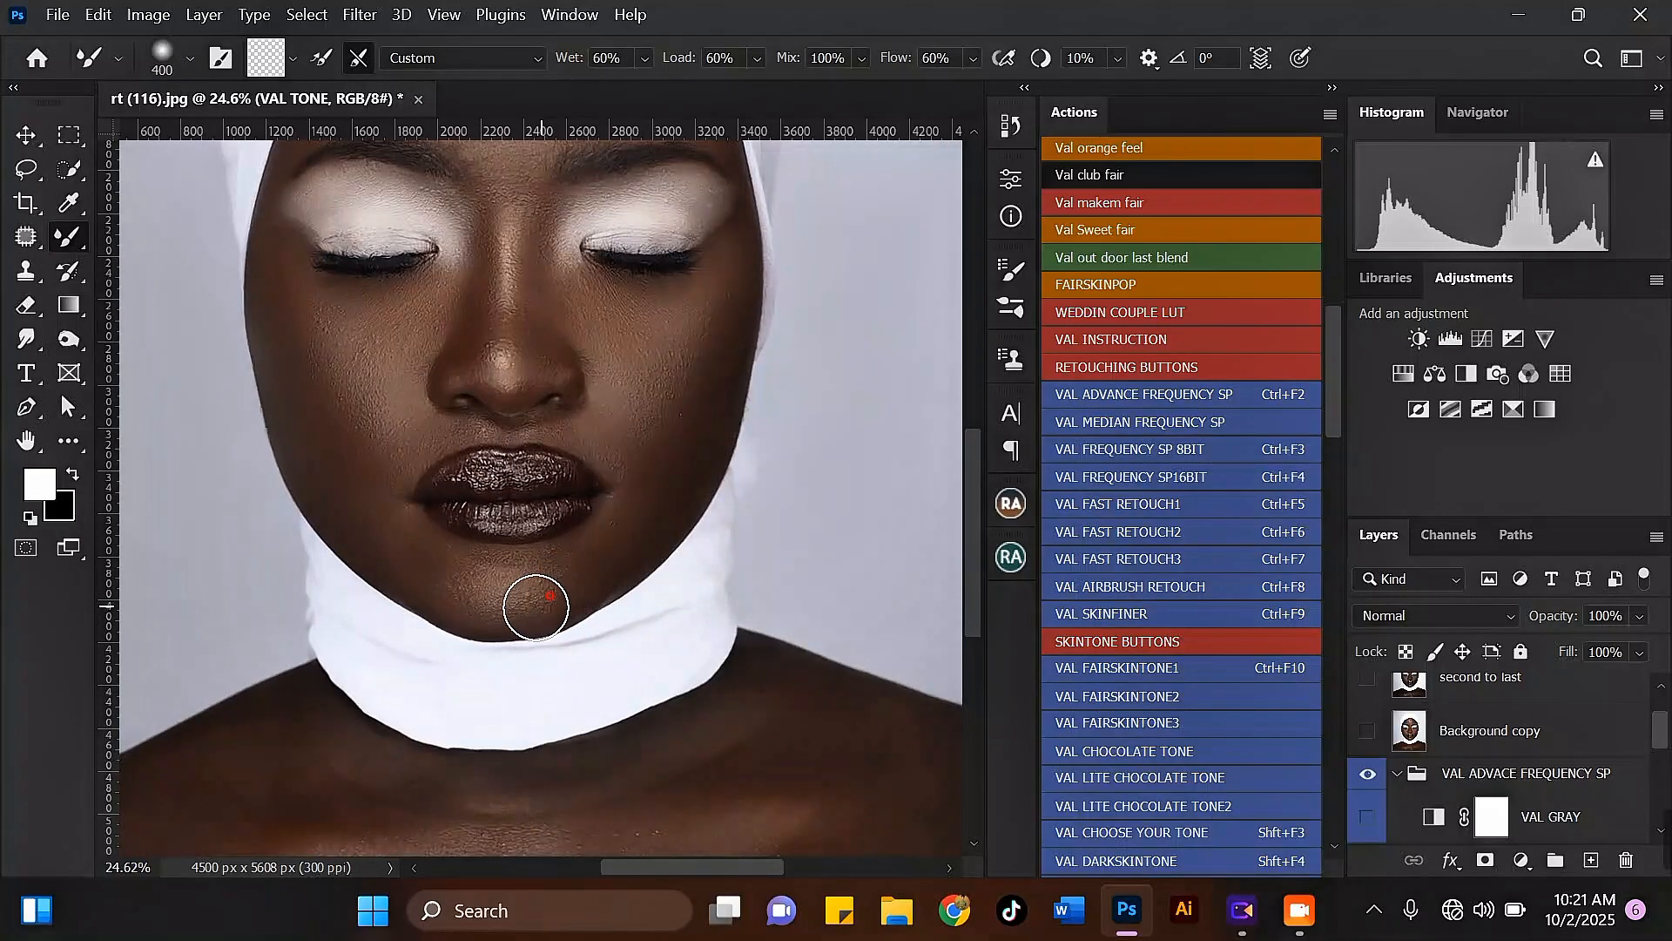
Step: Smooth the left jawline from below the mouth corner to the chin with a 300 to 400-pixel Mixer Brush
scroll(521, 560, down, 2)
scroll(396, 488, up, 2)
key(bracketright)
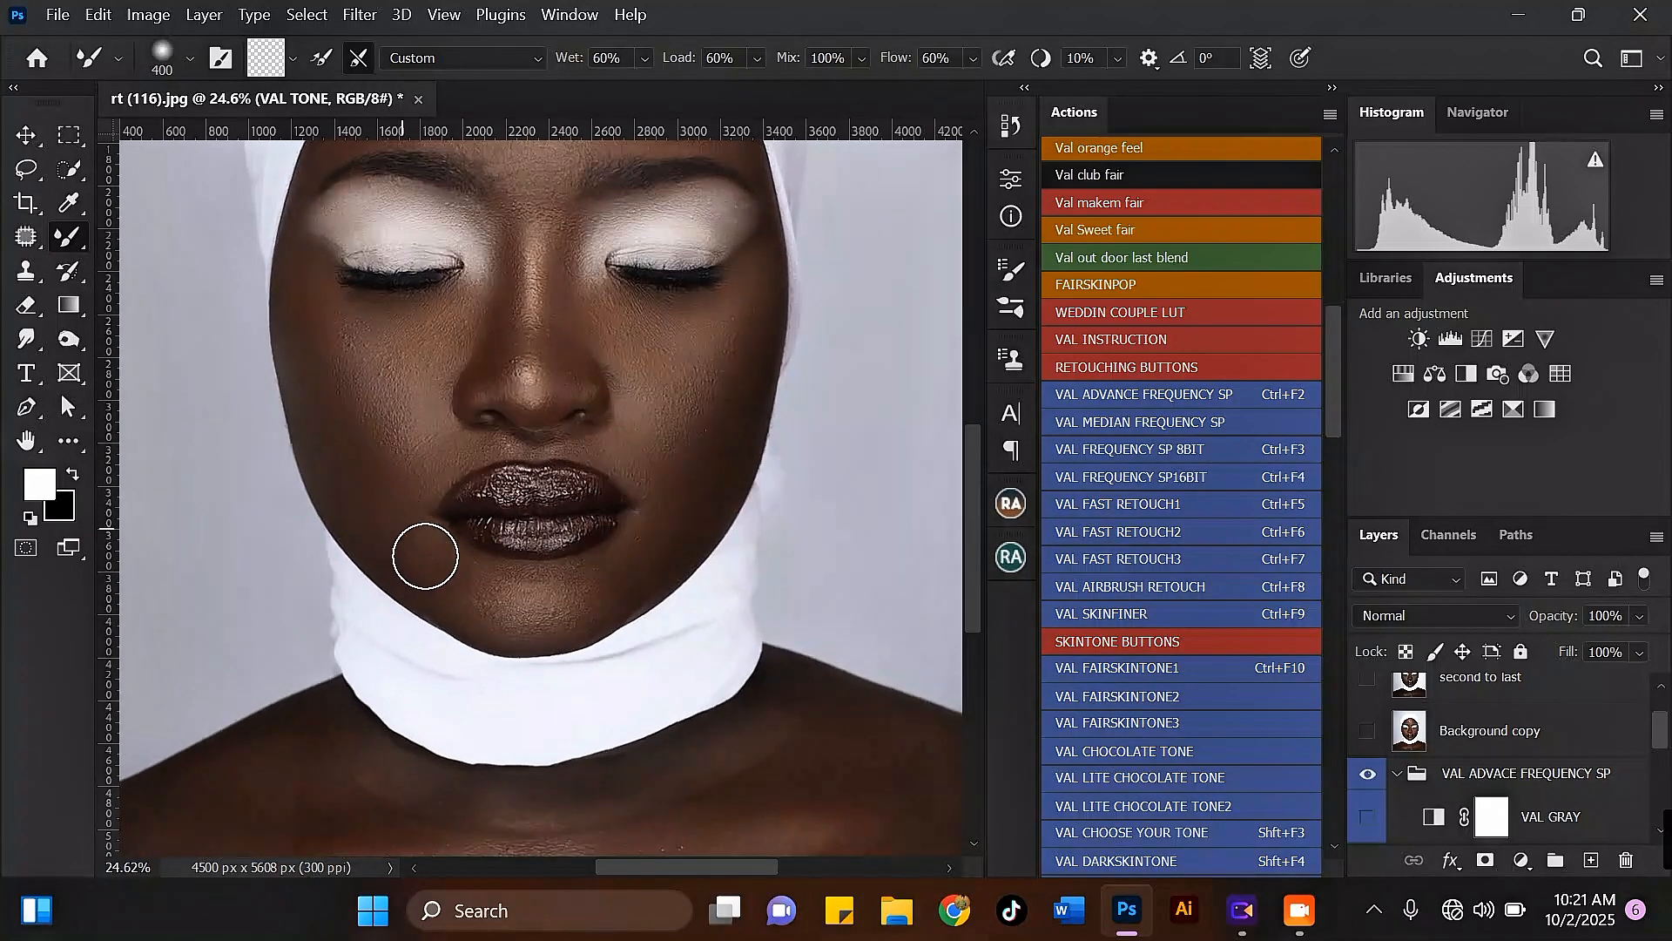
drag(413, 547, 479, 604)
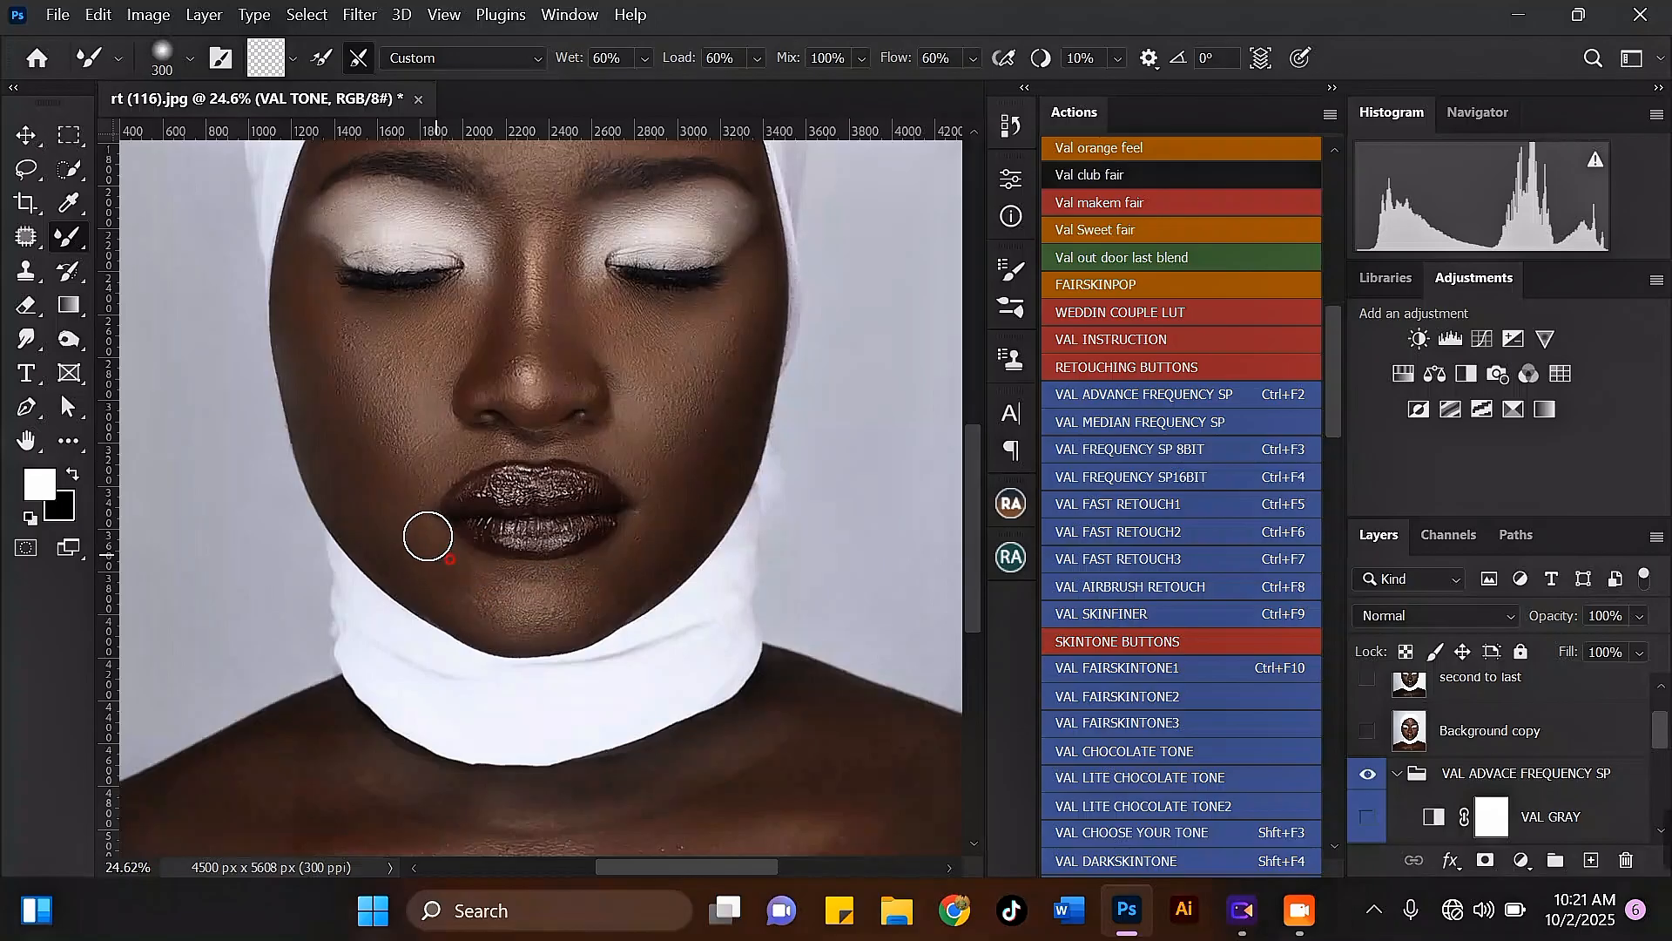
scroll(428, 562, down, 1)
key(bracketright)
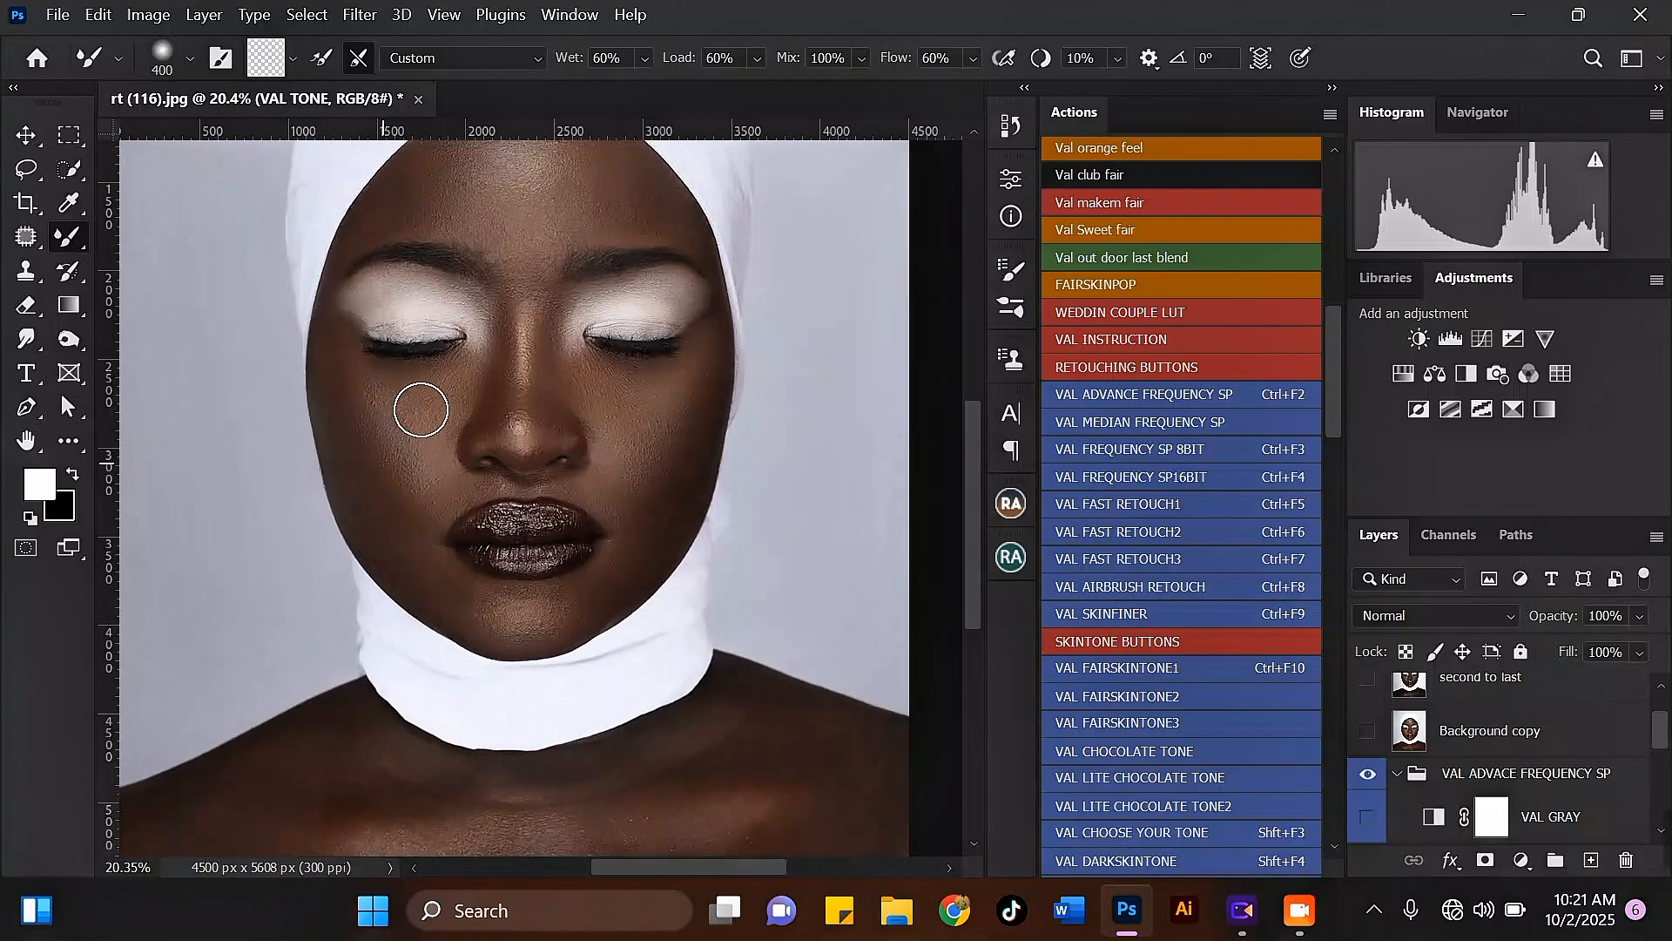
Step: Blend the forehead from its centre toward the right temple with a 500-pixel Mixer Brush
scroll(440, 405, down, 3)
scroll(422, 460, up, 3)
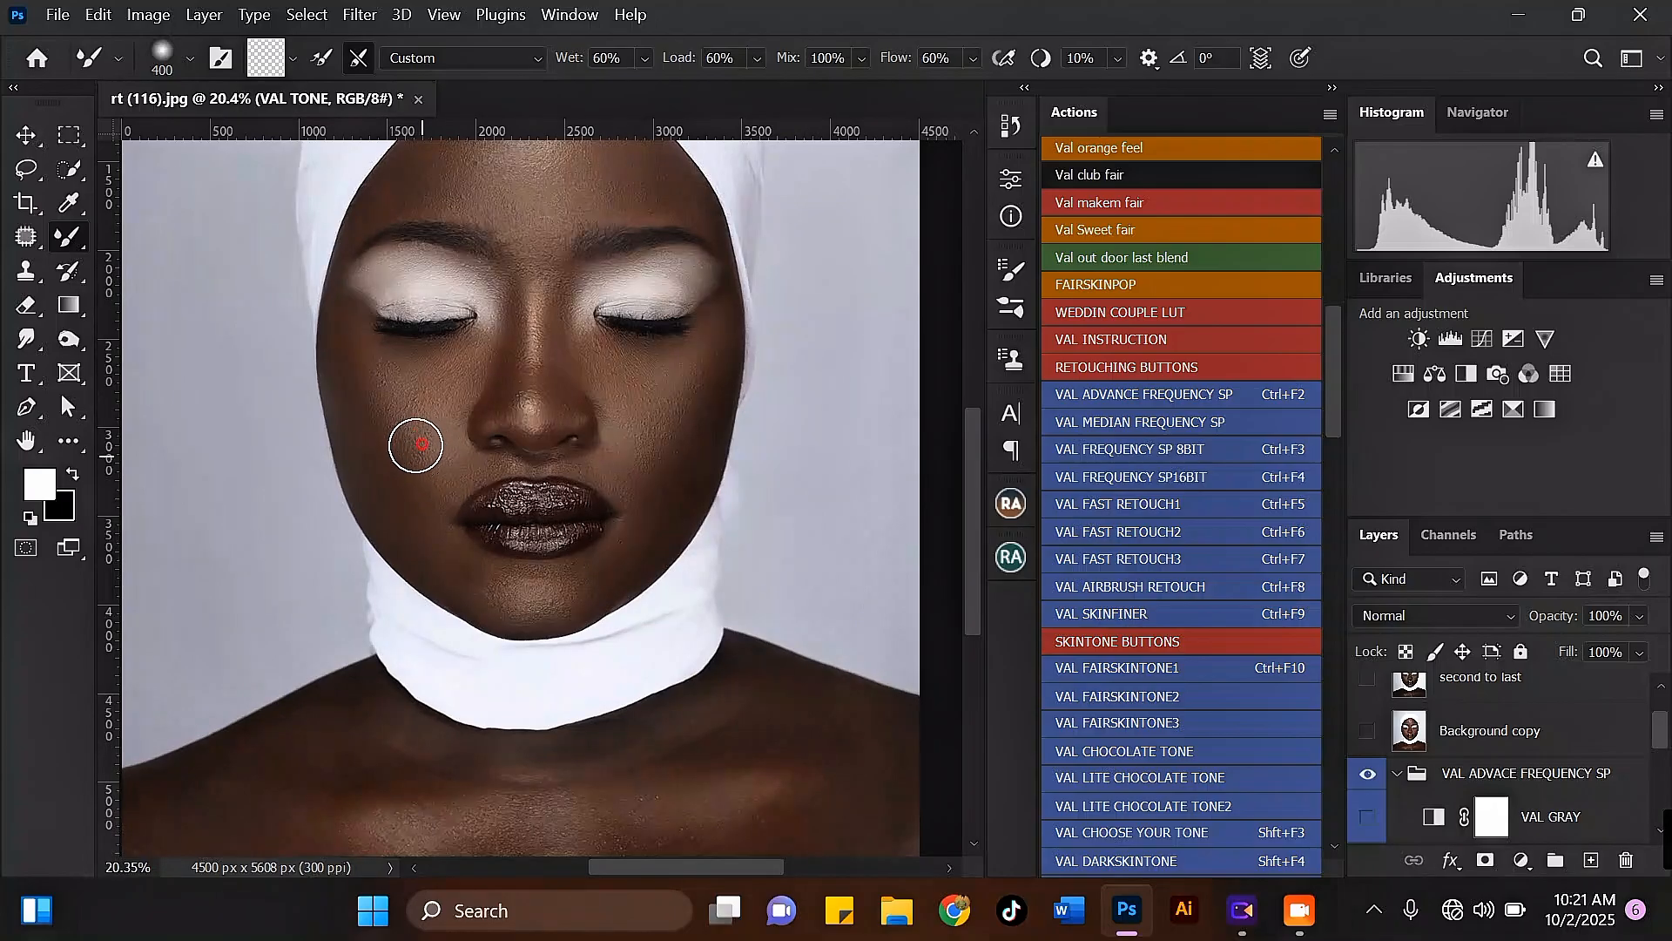
scroll(474, 389, down, 3)
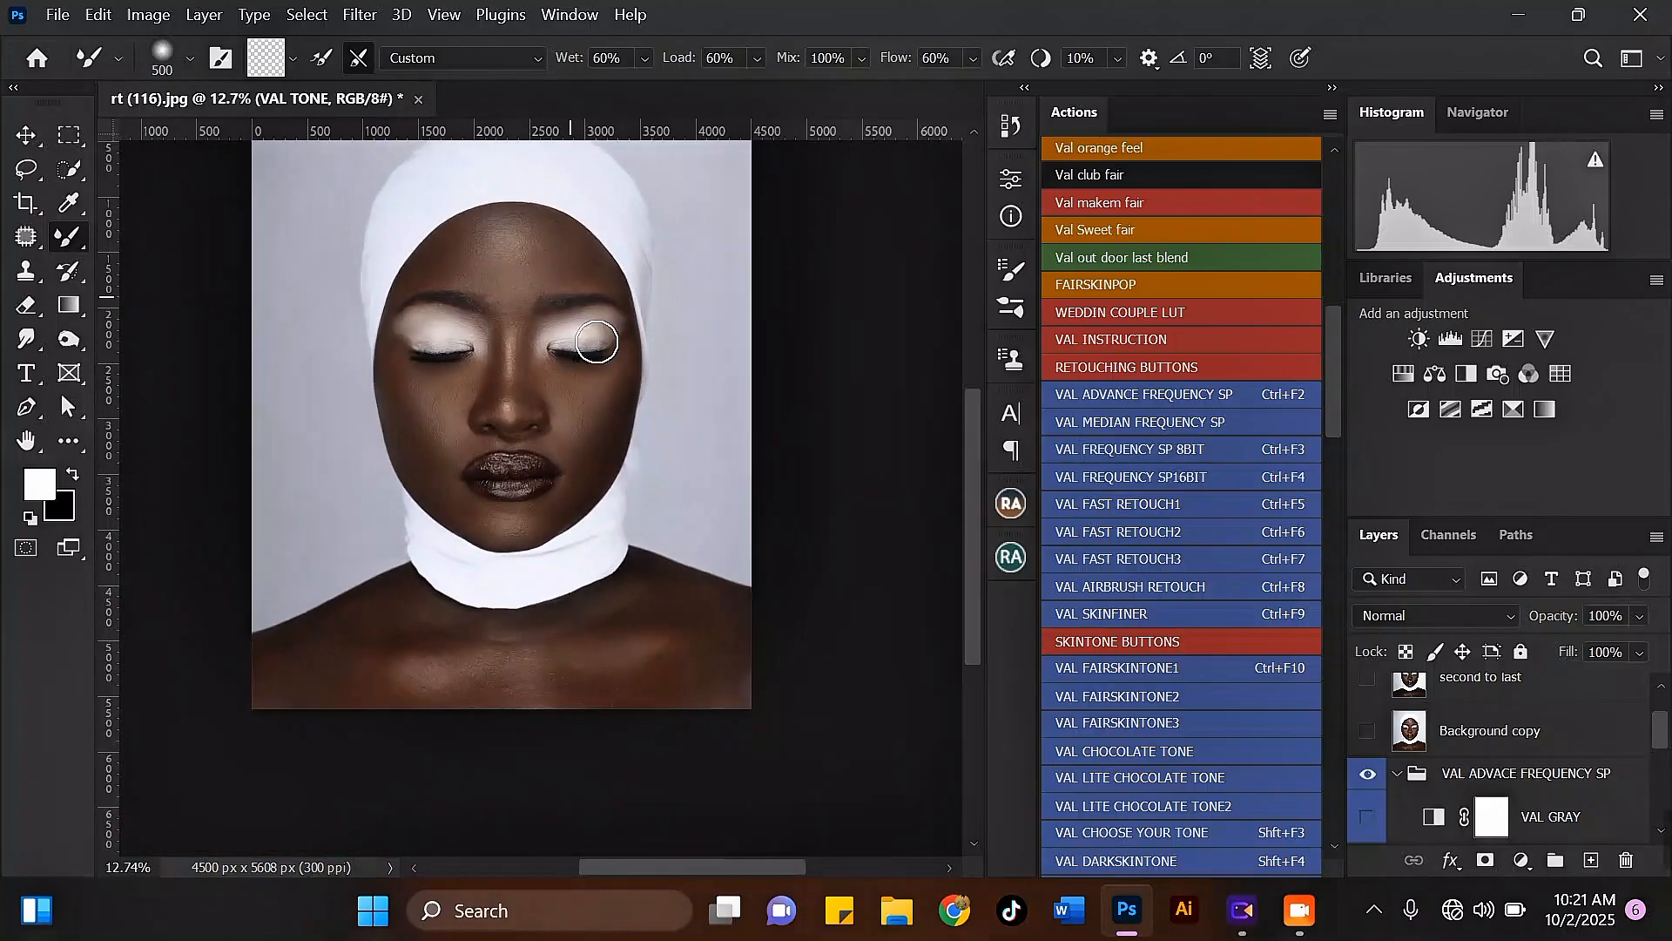
scroll(627, 363, up, 2)
scroll(447, 168, up, 1)
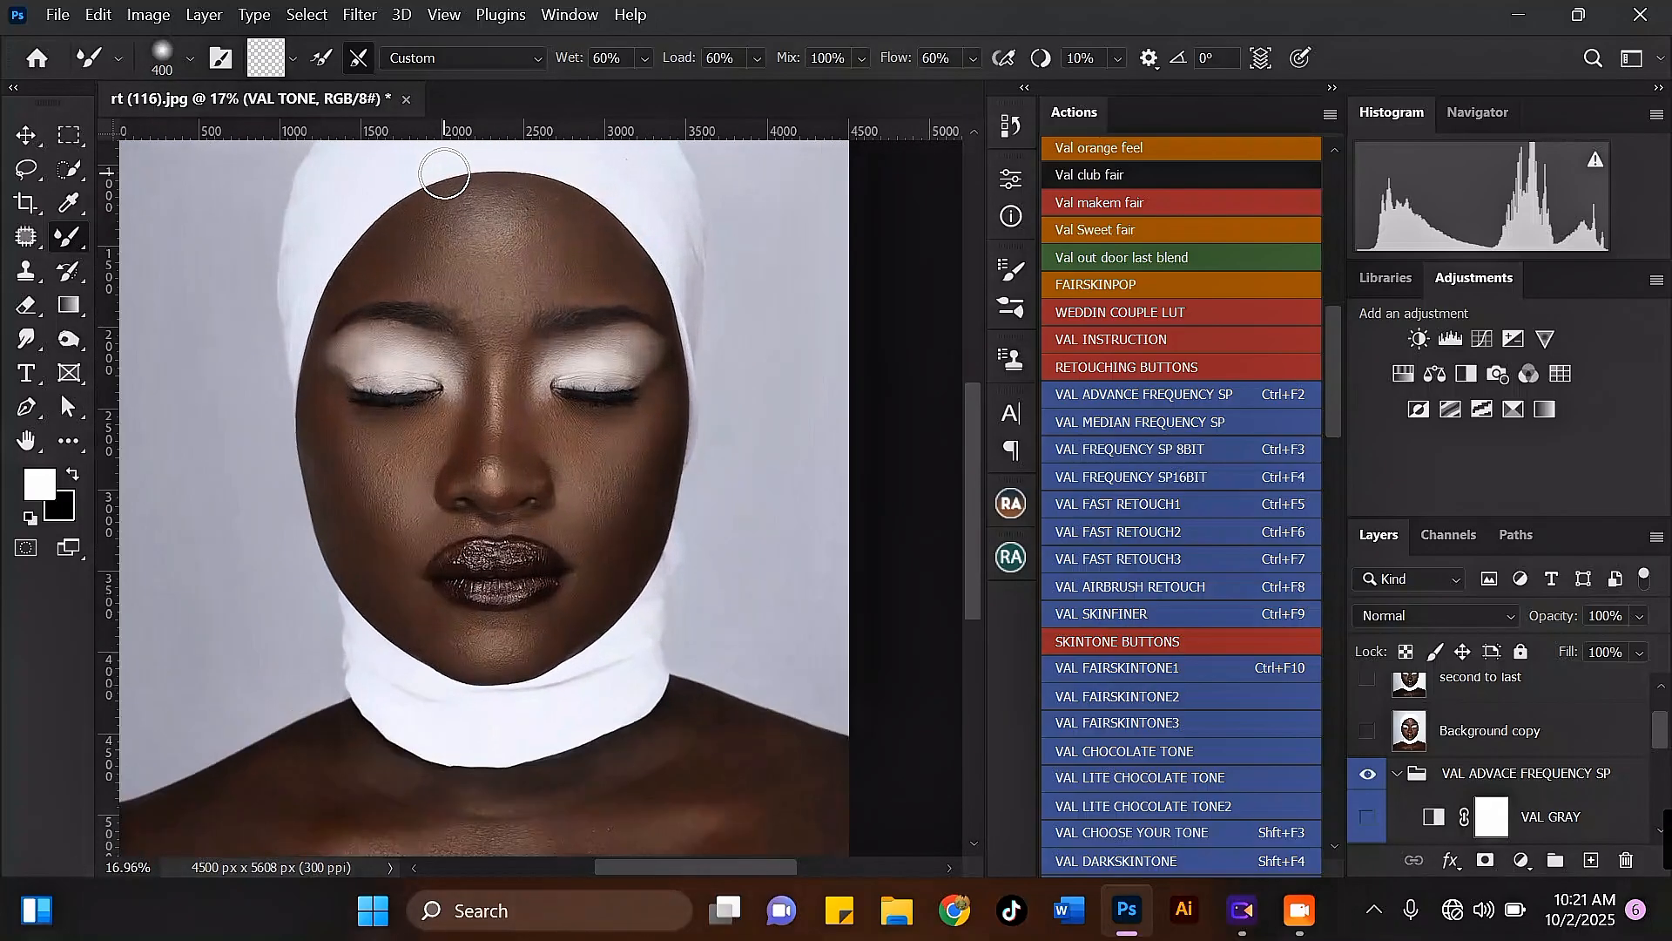
key(bracketright)
mouse_move(483, 248)
mouse_down()
mouse_move(498, 265)
mouse_move(556, 221)
mouse_move(604, 271)
mouse_up()
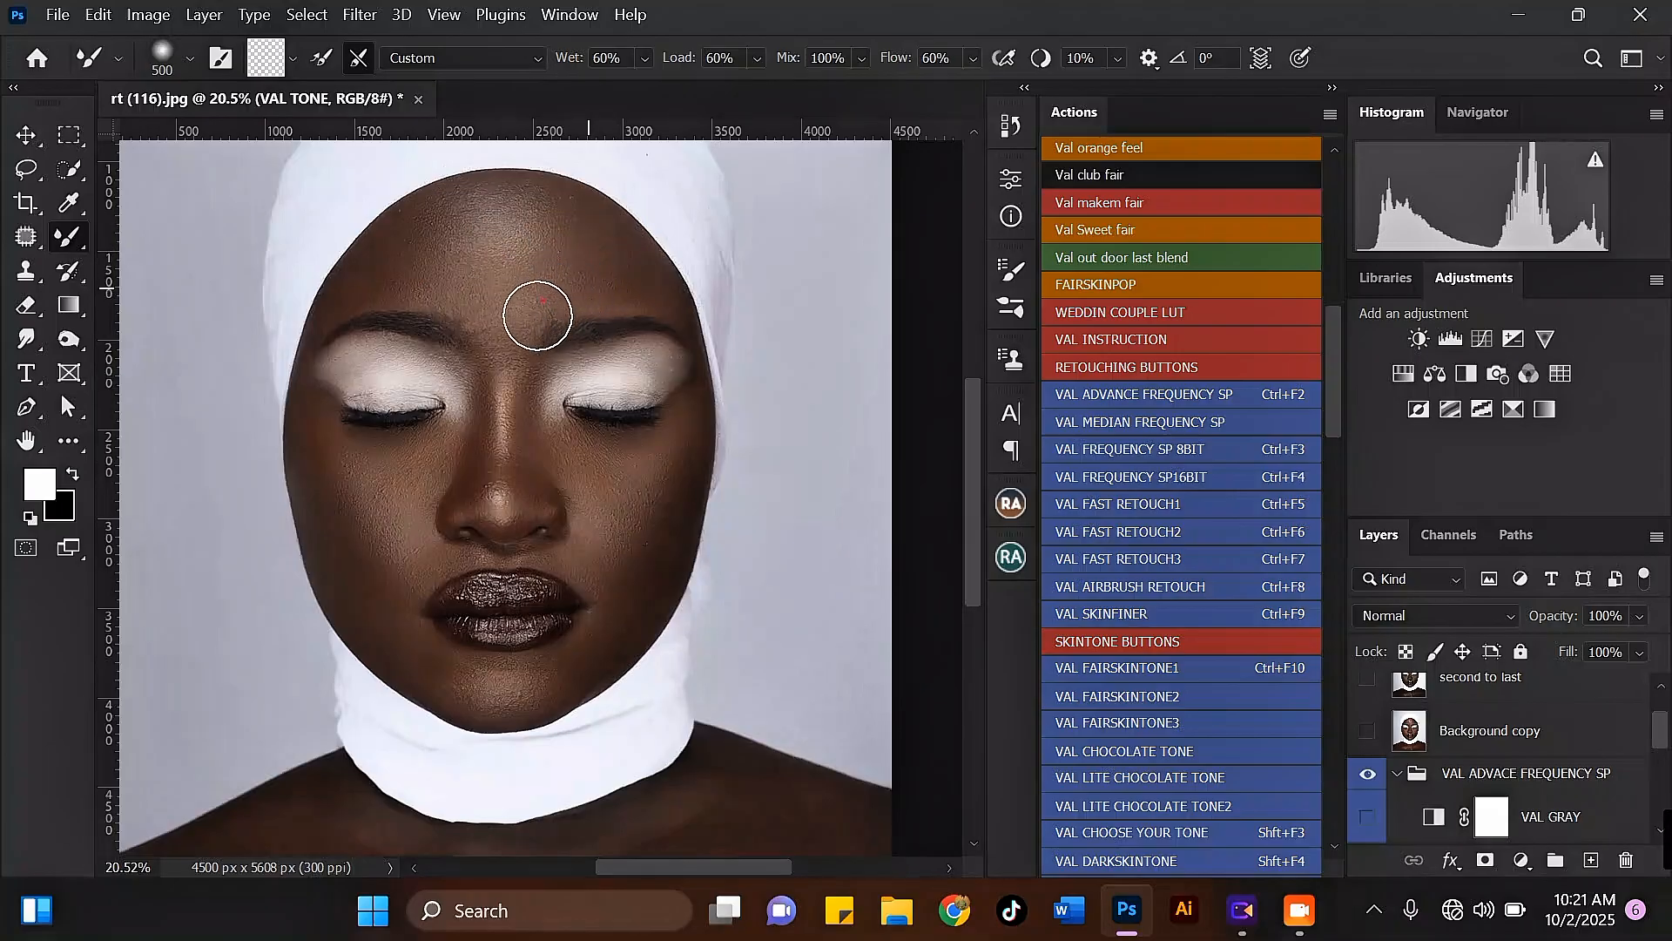
Step: Smooth the right side of the chest and the right shoulder with a 600-pixel Mixer Brush
scroll(514, 284, down, 4)
key(bracketright)
scroll(512, 647, up, 4)
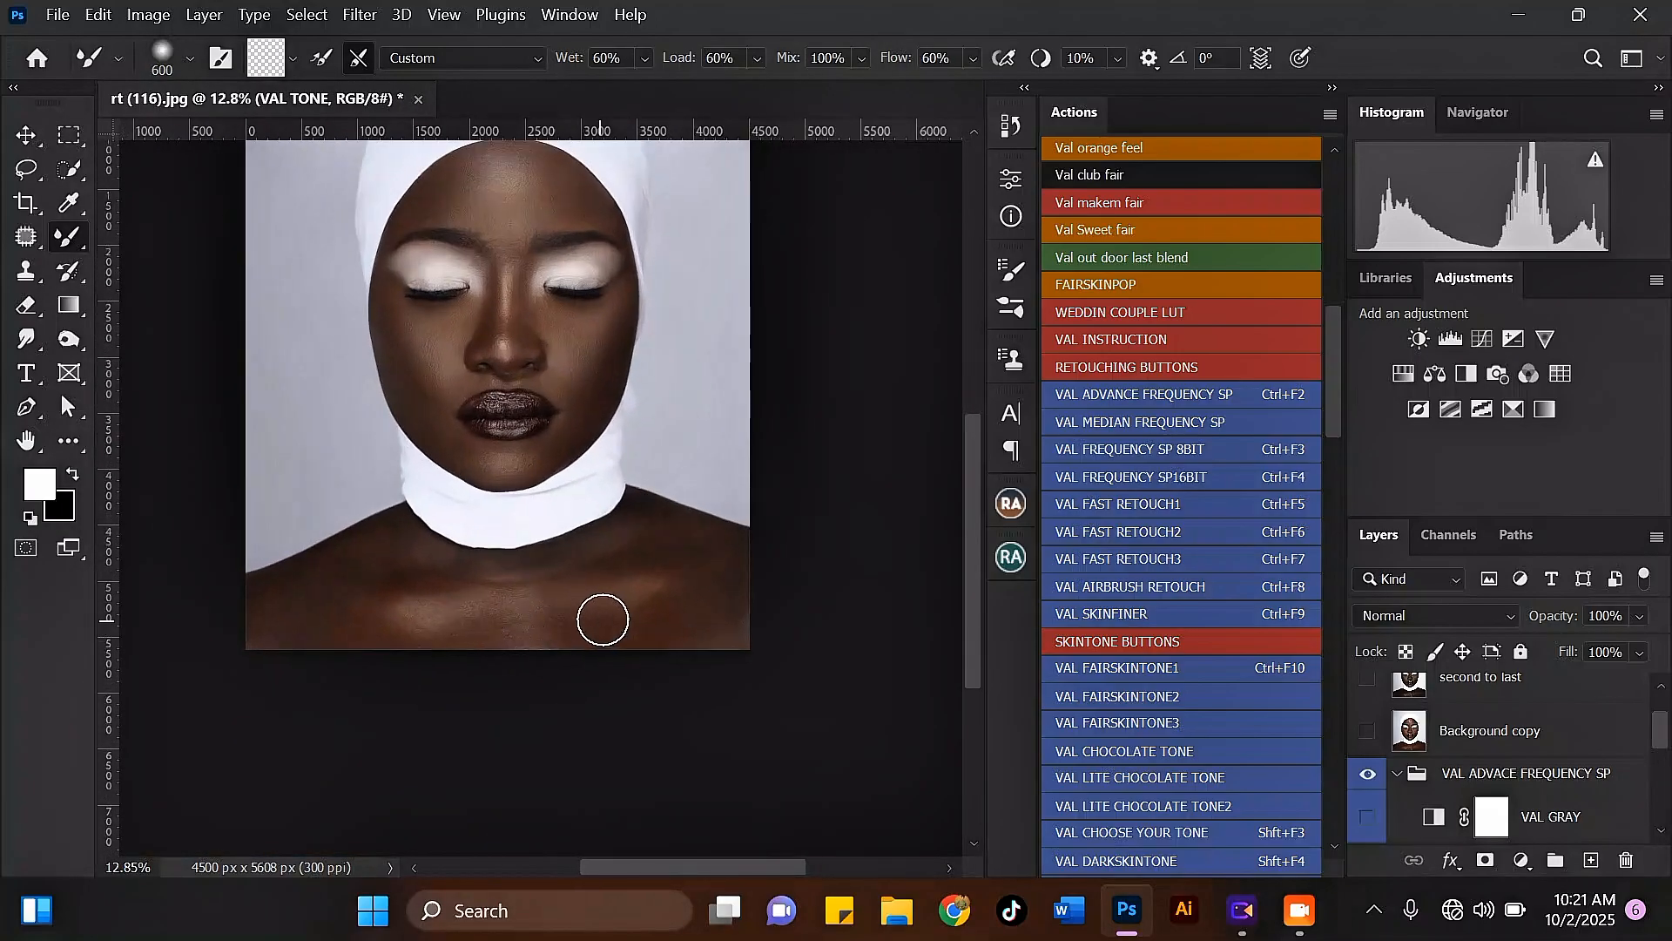
mouse_move(565, 607)
mouse_down()
mouse_move(708, 633)
mouse_move(580, 662)
mouse_move(570, 649)
mouse_move(770, 633)
mouse_move(752, 633)
mouse_move(828, 569)
mouse_move(814, 537)
mouse_up()
mouse_move(814, 537)
mouse_down()
mouse_move(769, 489)
mouse_move(684, 487)
mouse_up()
key(bracketleft)
key(bracketleft)
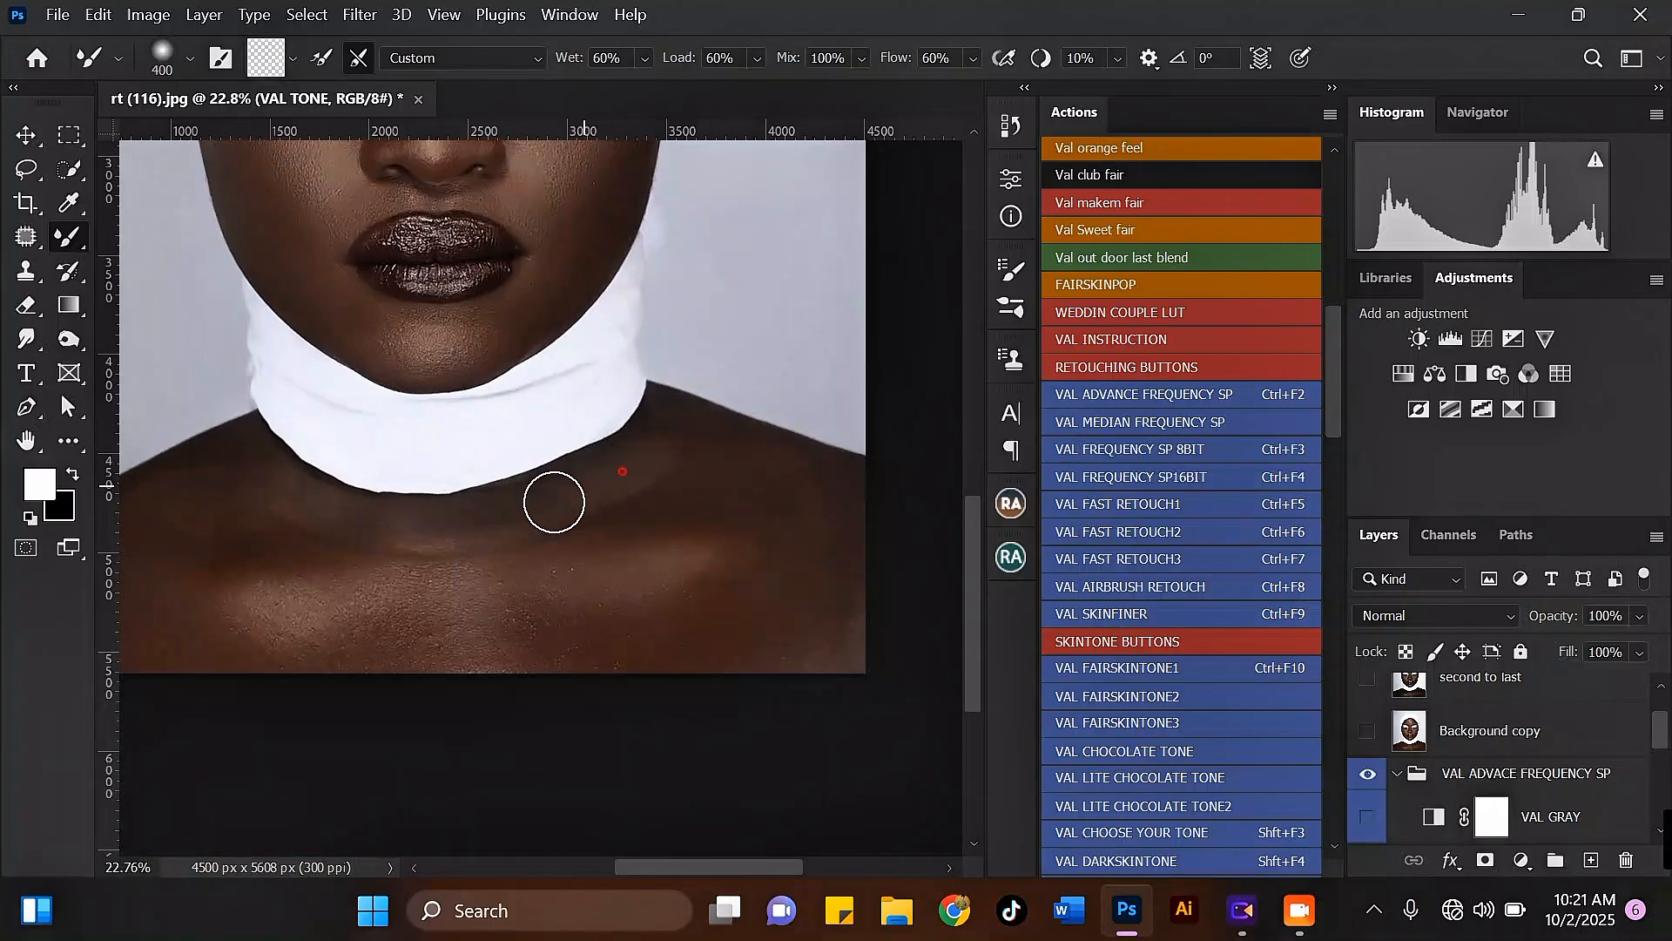
Step: Even out the right collarbone area below the white collar with a 600-pixel Mixer Brush
key(bracketright)
key(bracketright)
mouse_move(573, 511)
mouse_down()
mouse_move(552, 522)
mouse_move(579, 582)
mouse_move(662, 582)
mouse_move(832, 640)
mouse_move(814, 496)
mouse_up()
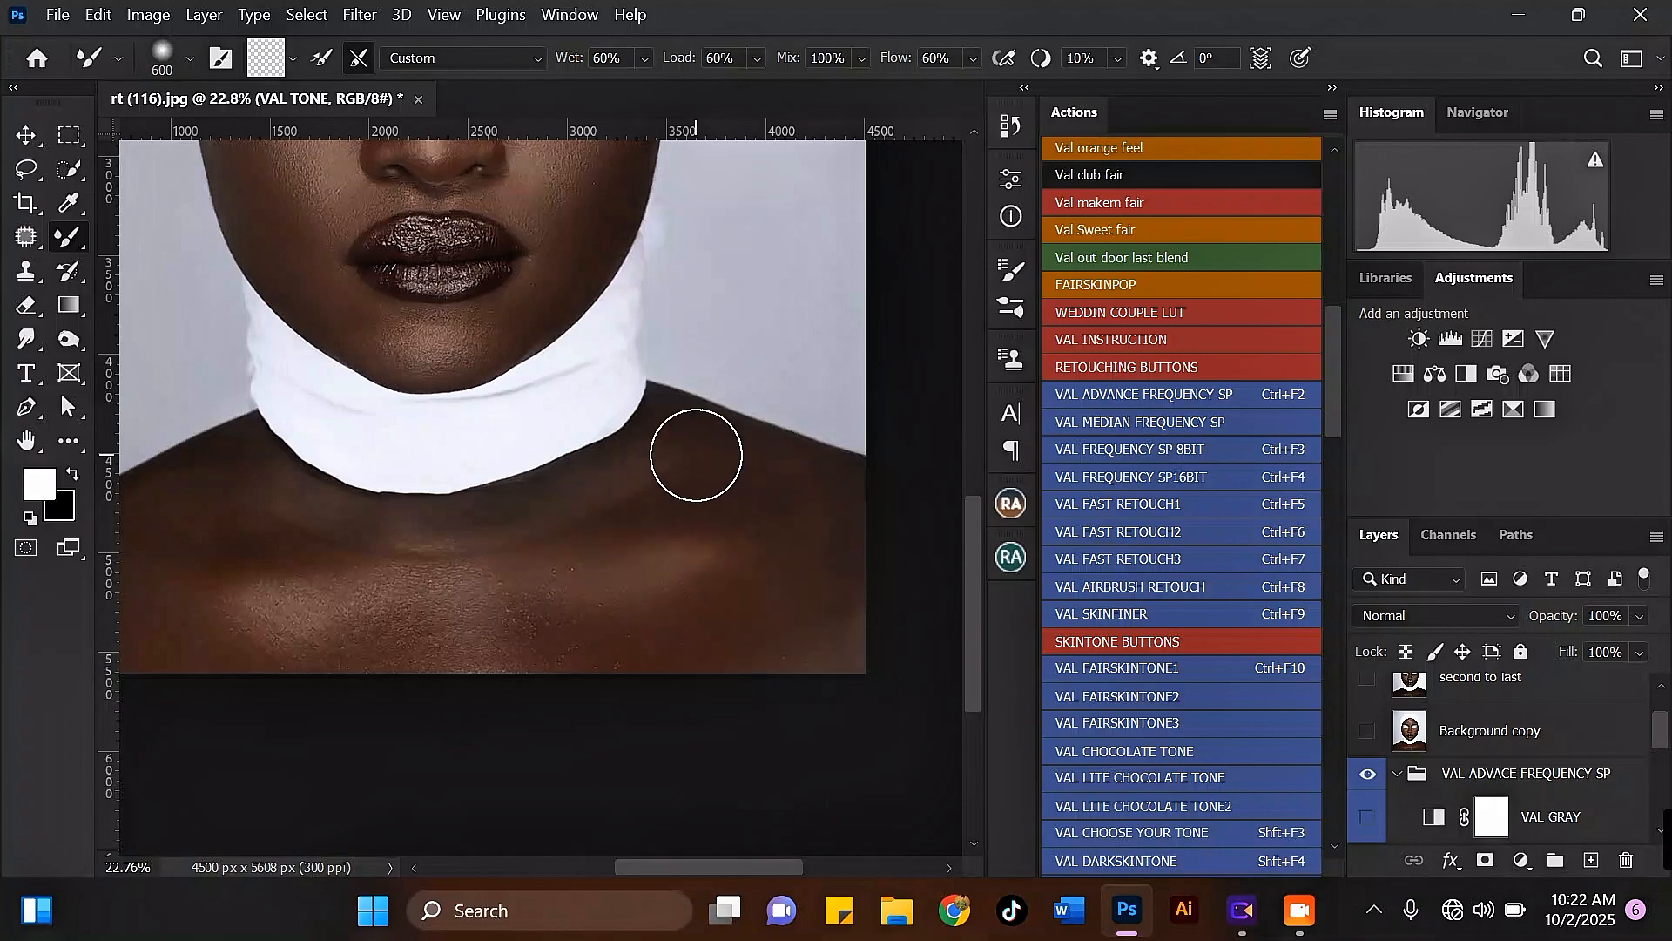
scroll(736, 488, down, 4)
scroll(542, 582, up, 3)
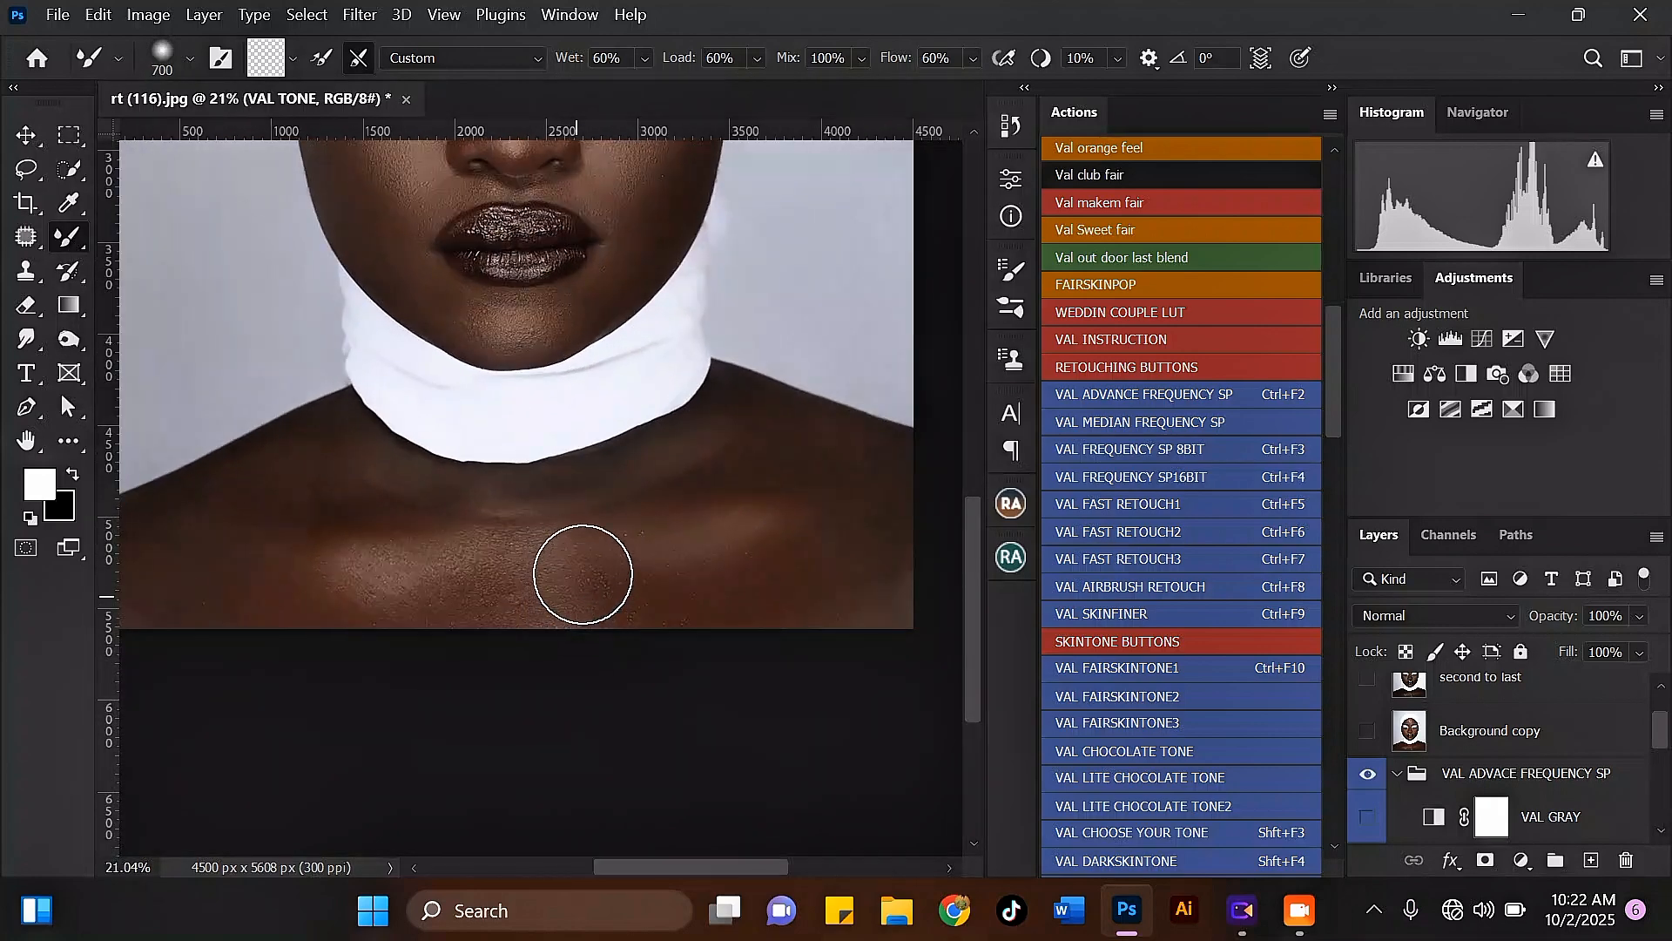
Step: Blend the lower chest from its centre to the left edge of the photo, using a Mixer Brush of 600 to 700 pixels
mouse_move(583, 572)
mouse_down()
mouse_move(477, 559)
mouse_move(454, 619)
mouse_move(479, 568)
mouse_move(509, 636)
mouse_move(539, 569)
mouse_move(552, 595)
mouse_move(440, 576)
mouse_move(381, 620)
mouse_move(534, 579)
mouse_up()
scroll(534, 578, down, 3)
scroll(325, 575, up, 3)
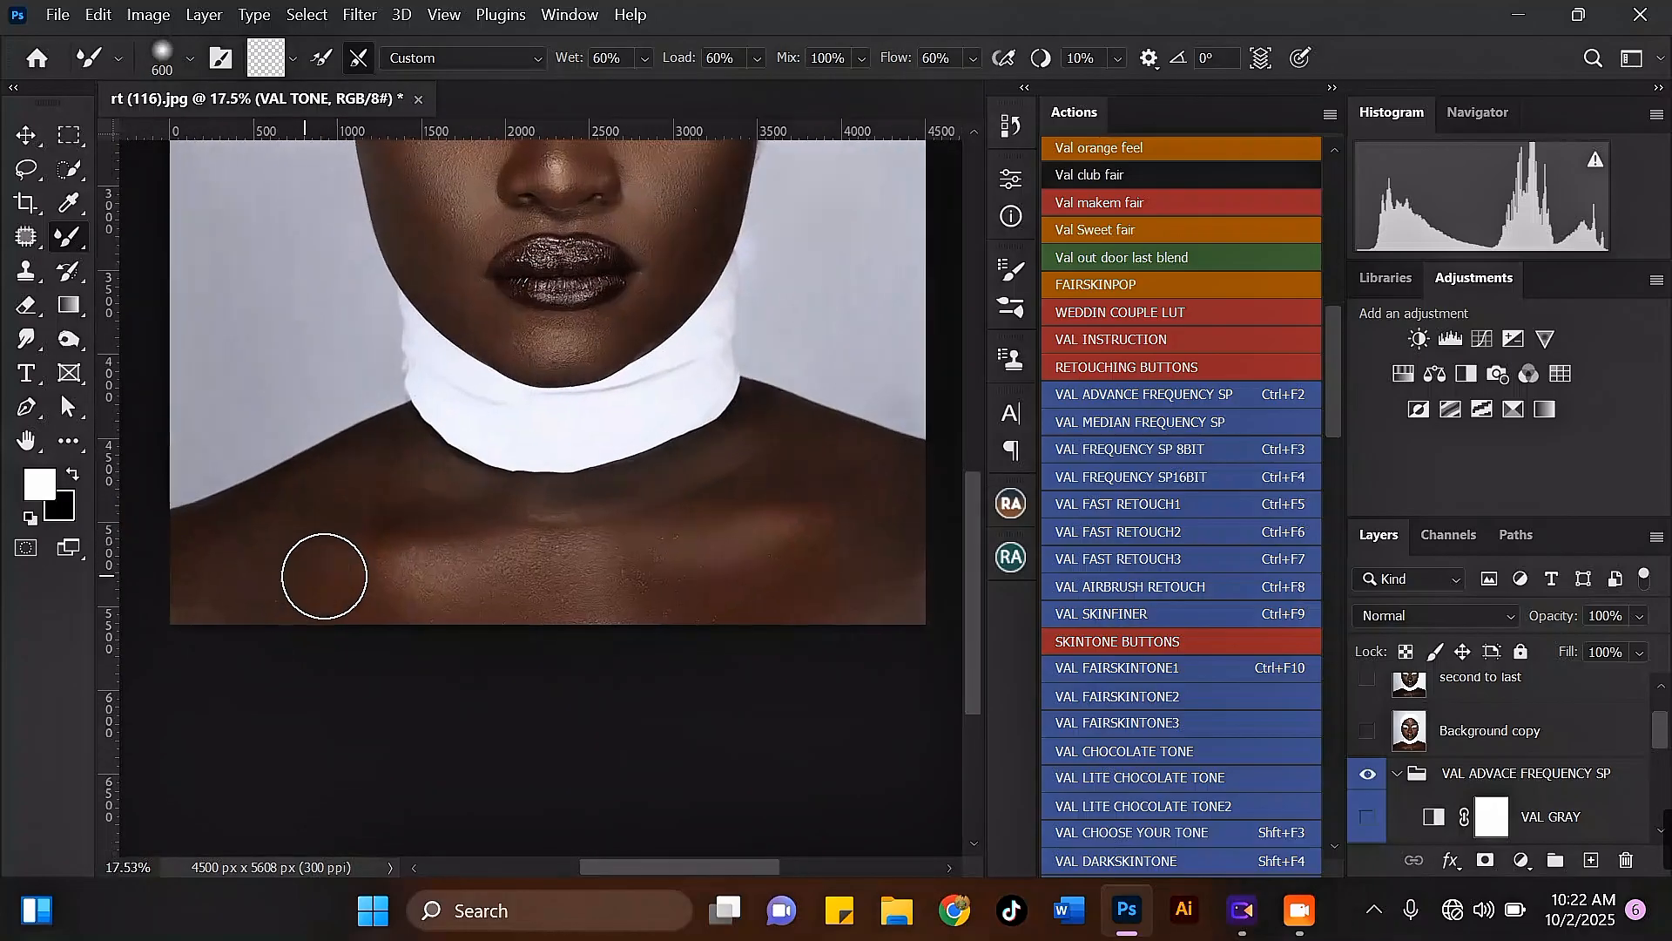
drag(381, 586, 500, 578)
scroll(351, 583, down, 3)
scroll(336, 598, up, 3)
drag(343, 601, 225, 620)
key(bracketleft)
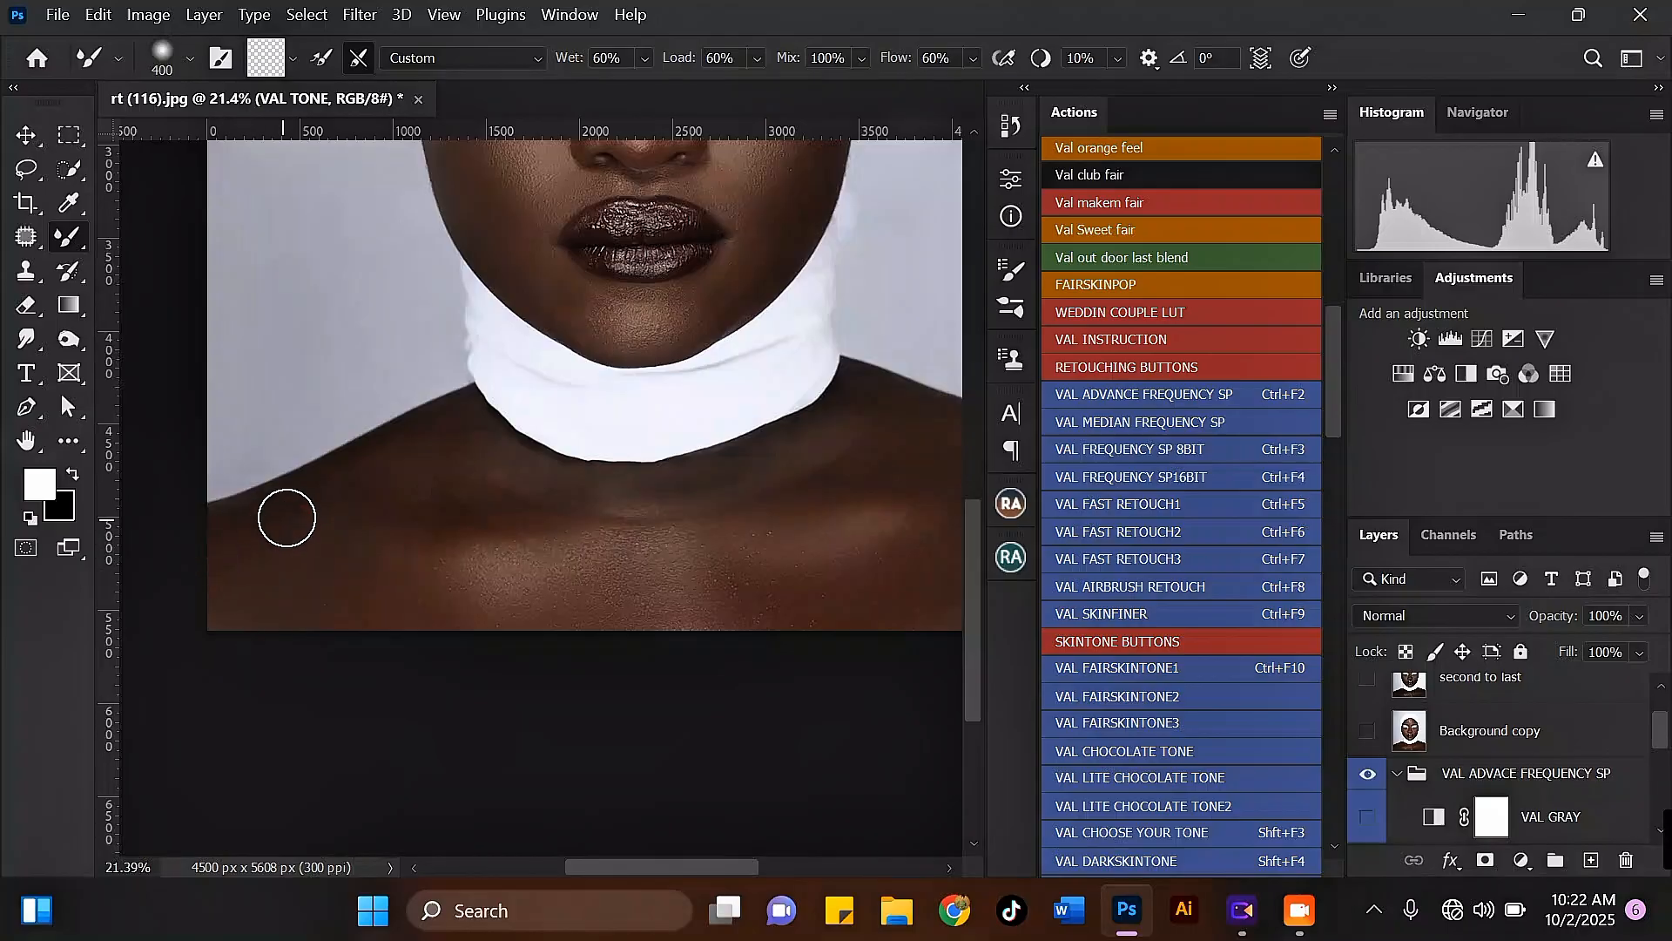
Step: Smooth the left collarbone and the skin just below the collar with a 400 to 500-pixel Mixer Brush
key(bracketright)
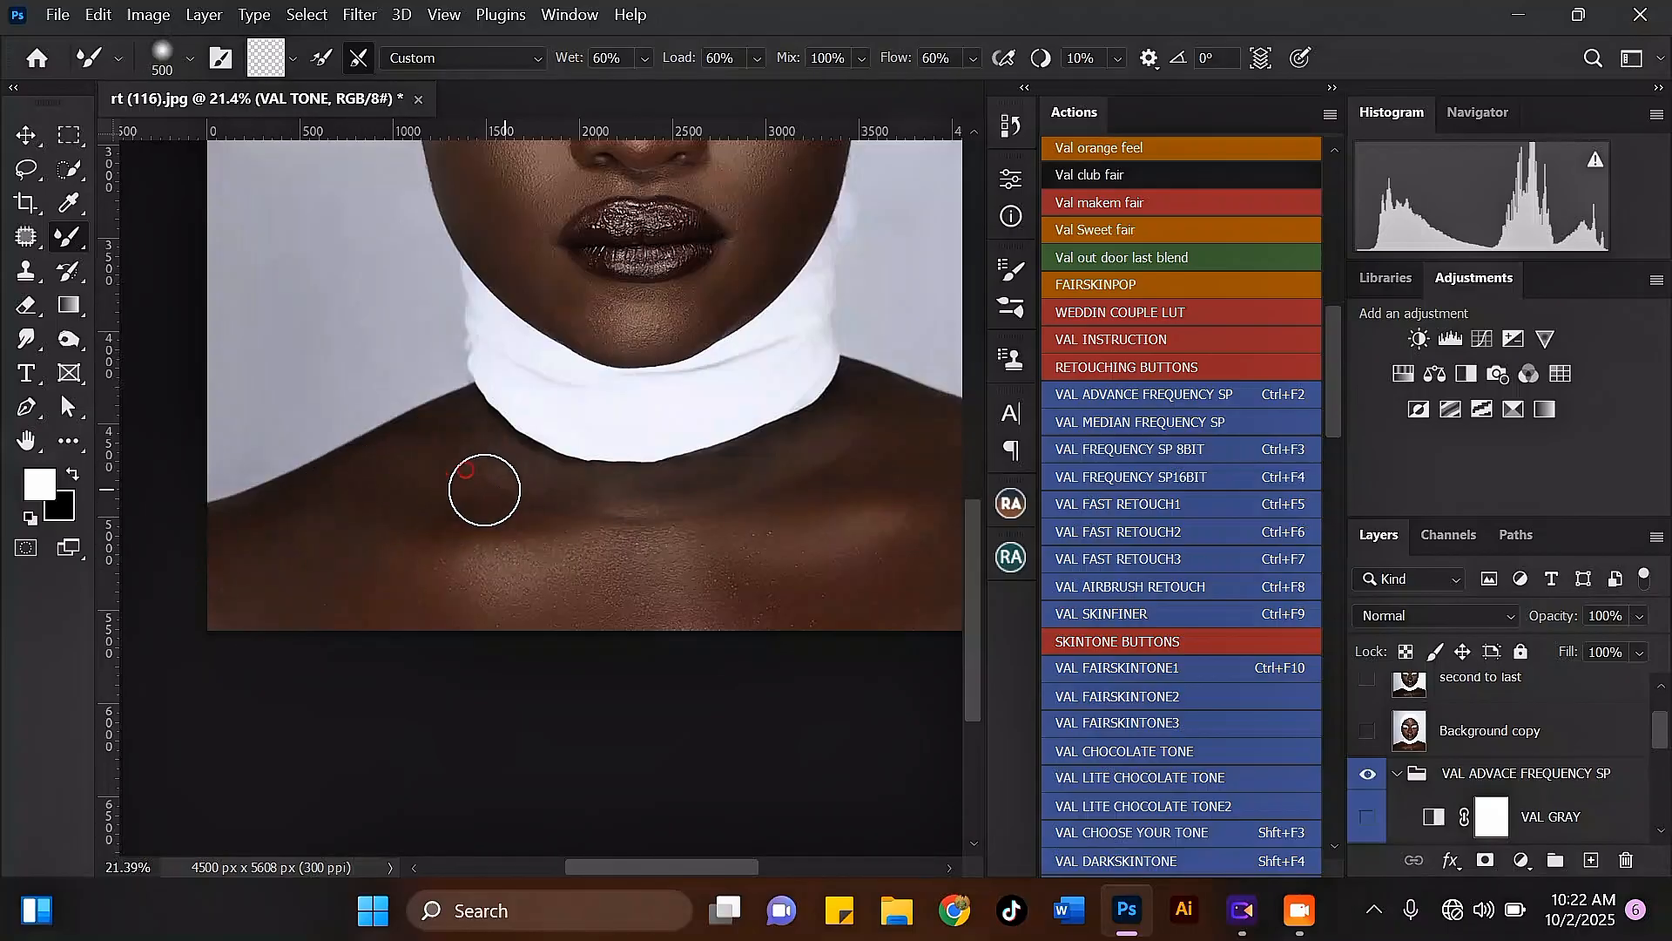
key(bracketleft)
mouse_move(504, 489)
mouse_down()
mouse_move(585, 501)
mouse_move(483, 463)
mouse_move(645, 513)
mouse_move(552, 523)
mouse_up()
key(bracketright)
scroll(653, 492, down, 1)
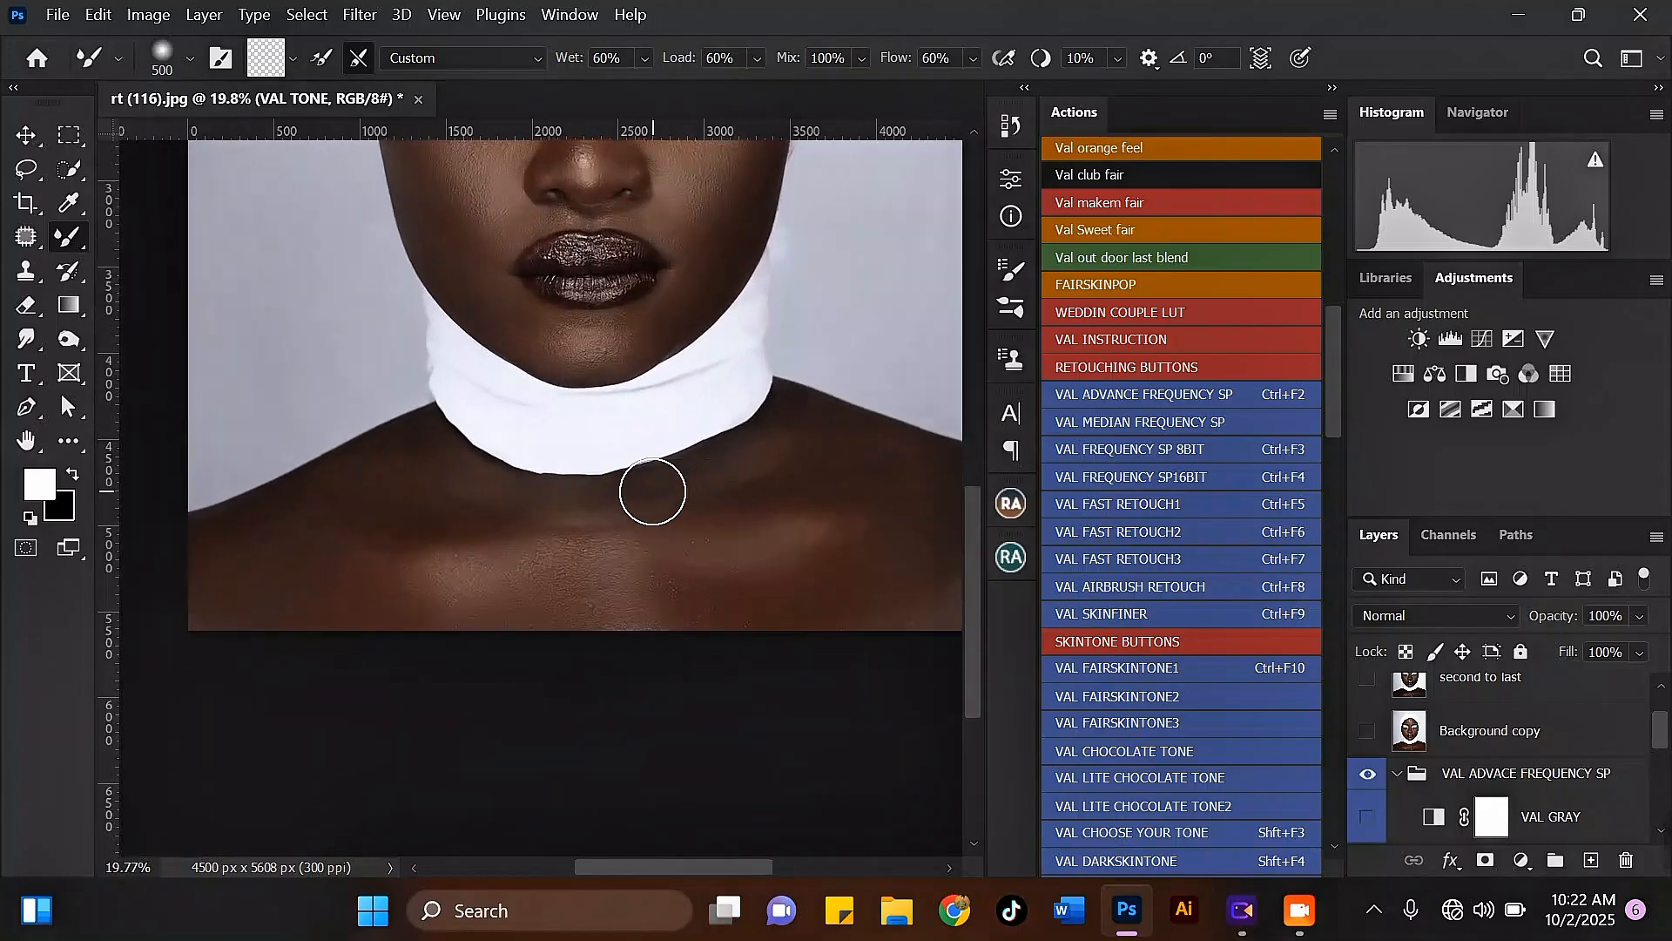
Step: Soften the highlight on the left side of the chest with a 700-pixel Mixer Brush, reducing it to 500 pixels near the collarbone
key(bracketright)
key(bracketright)
mouse_move(452, 571)
mouse_down()
mouse_move(453, 616)
mouse_move(381, 598)
mouse_up()
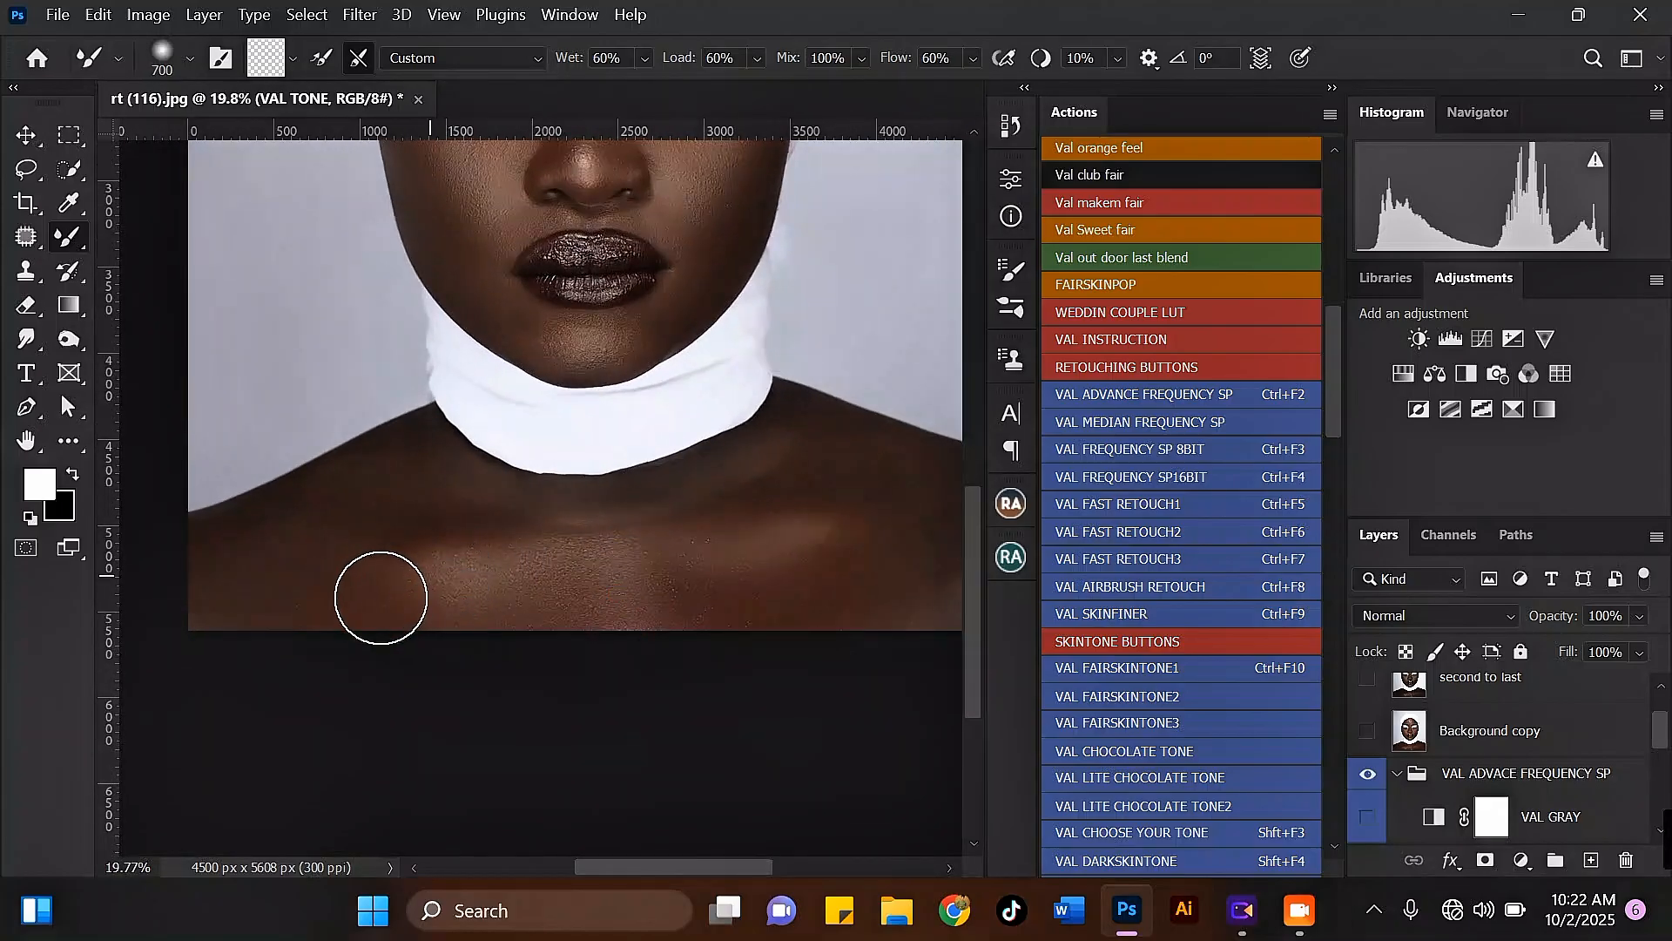
key(bracketleft)
key(bracketleft)
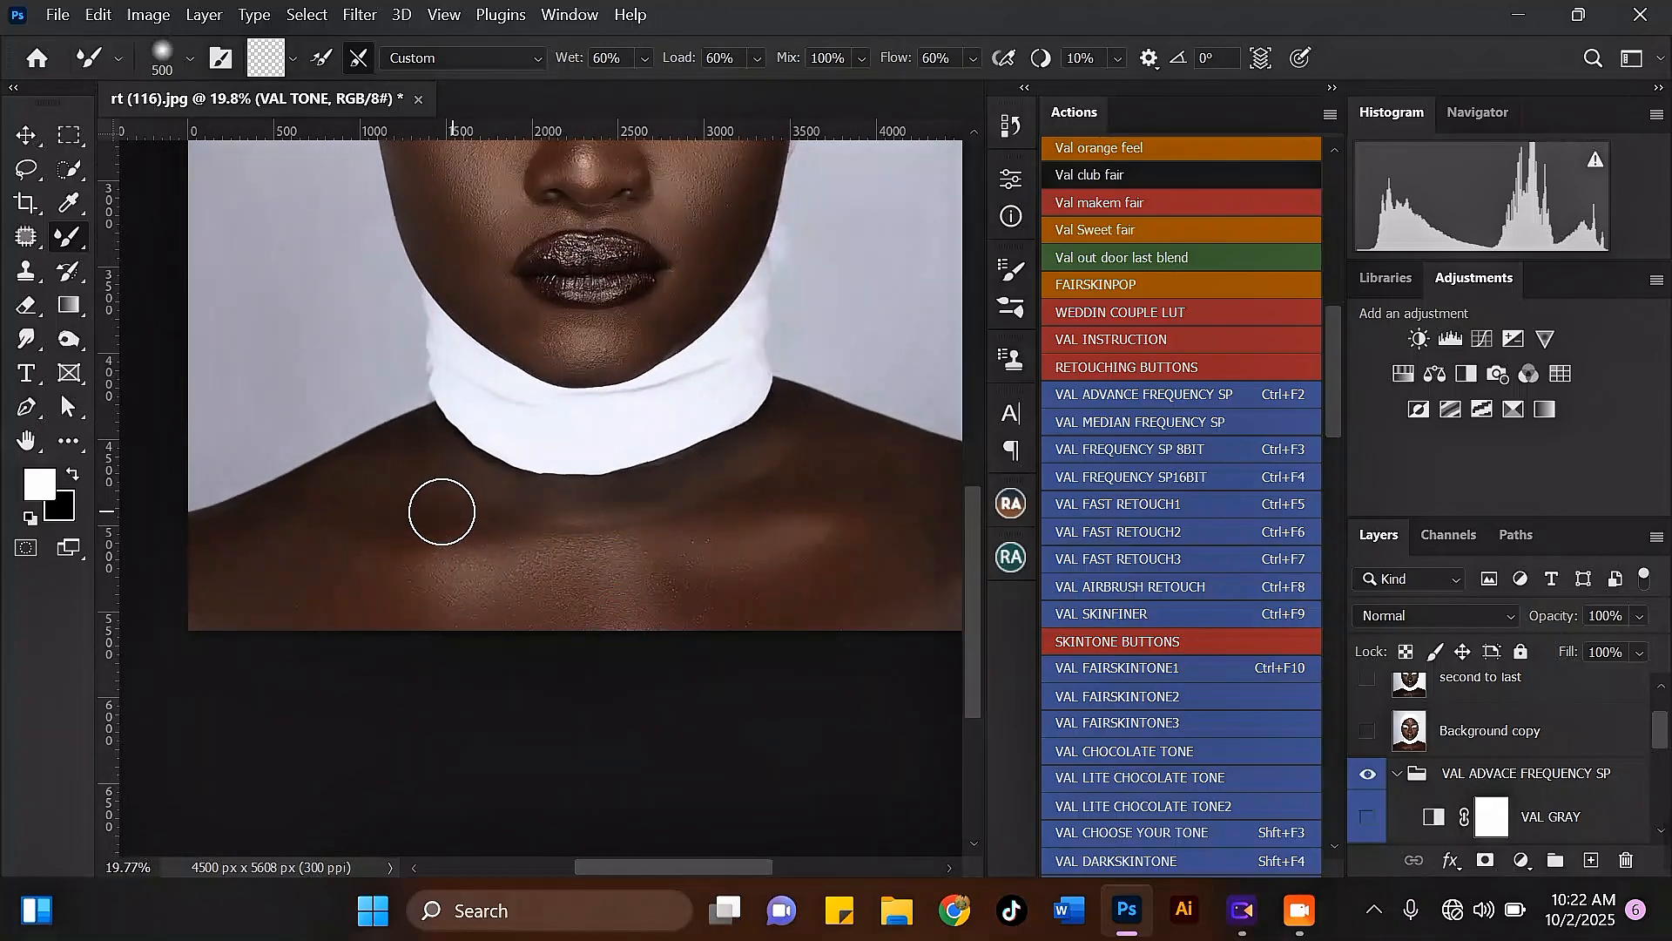
key(bracketright)
scroll(599, 575, down, 1)
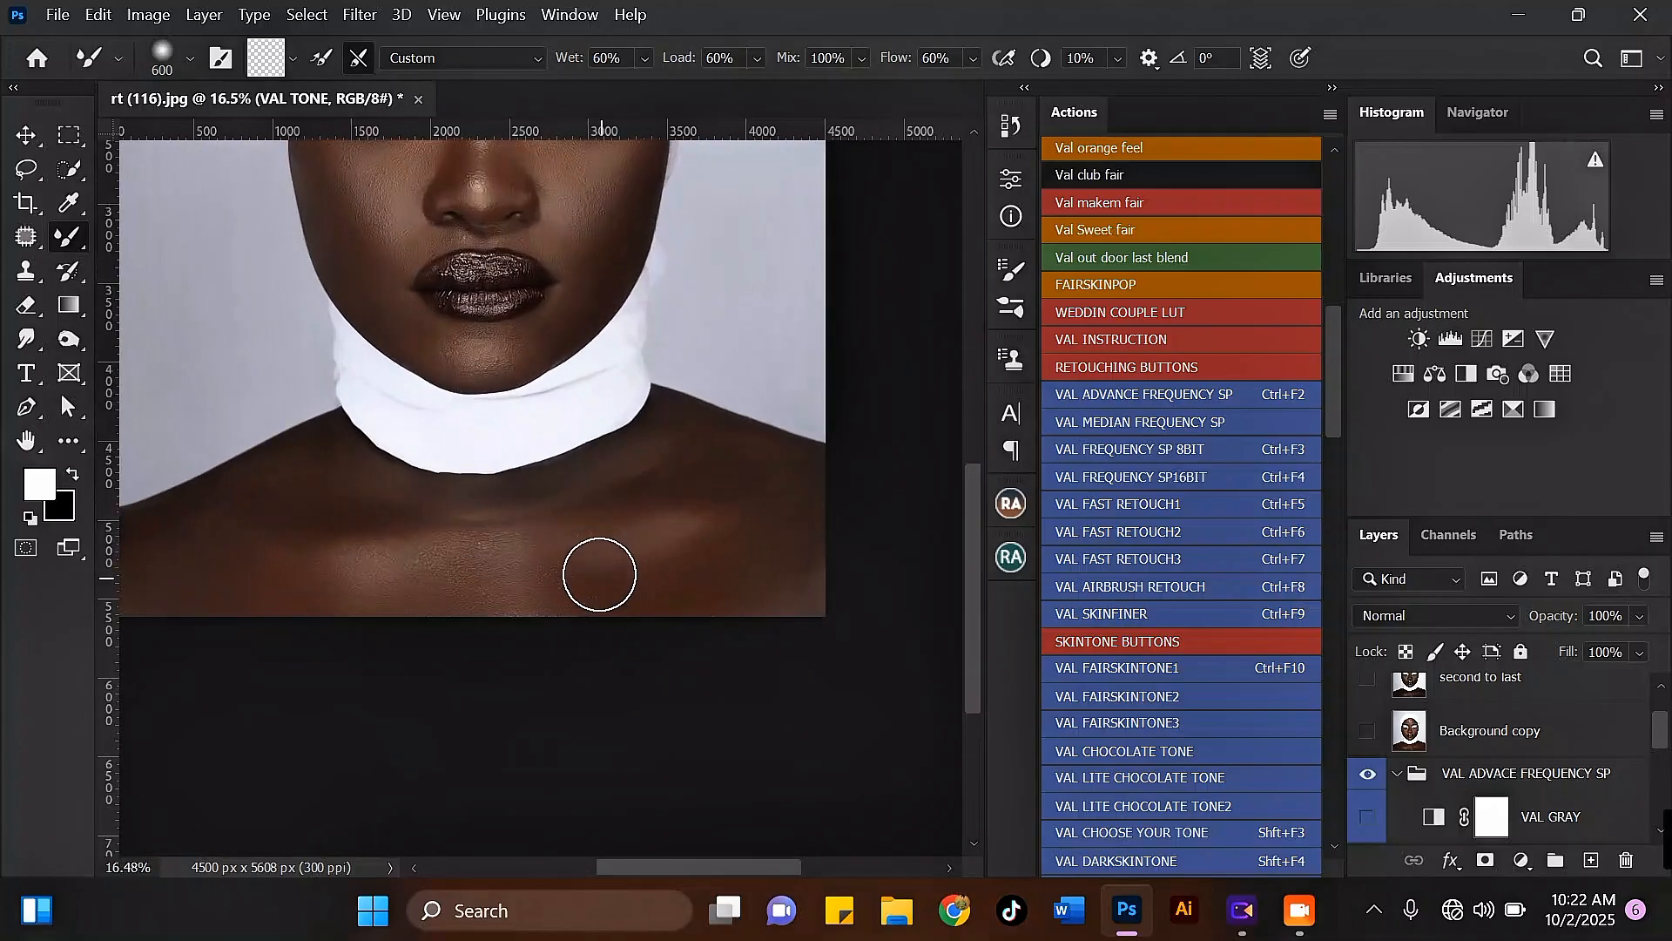
Step: Blend the right collarbone, shoulder and outer chest with a 500 to 600-pixel Mixer Brush
key(bracketleft)
mouse_move(701, 490)
mouse_down()
mouse_move(617, 502)
mouse_move(743, 519)
mouse_move(716, 516)
mouse_up()
key(bracketright)
drag(798, 590, 749, 505)
key(bracketleft)
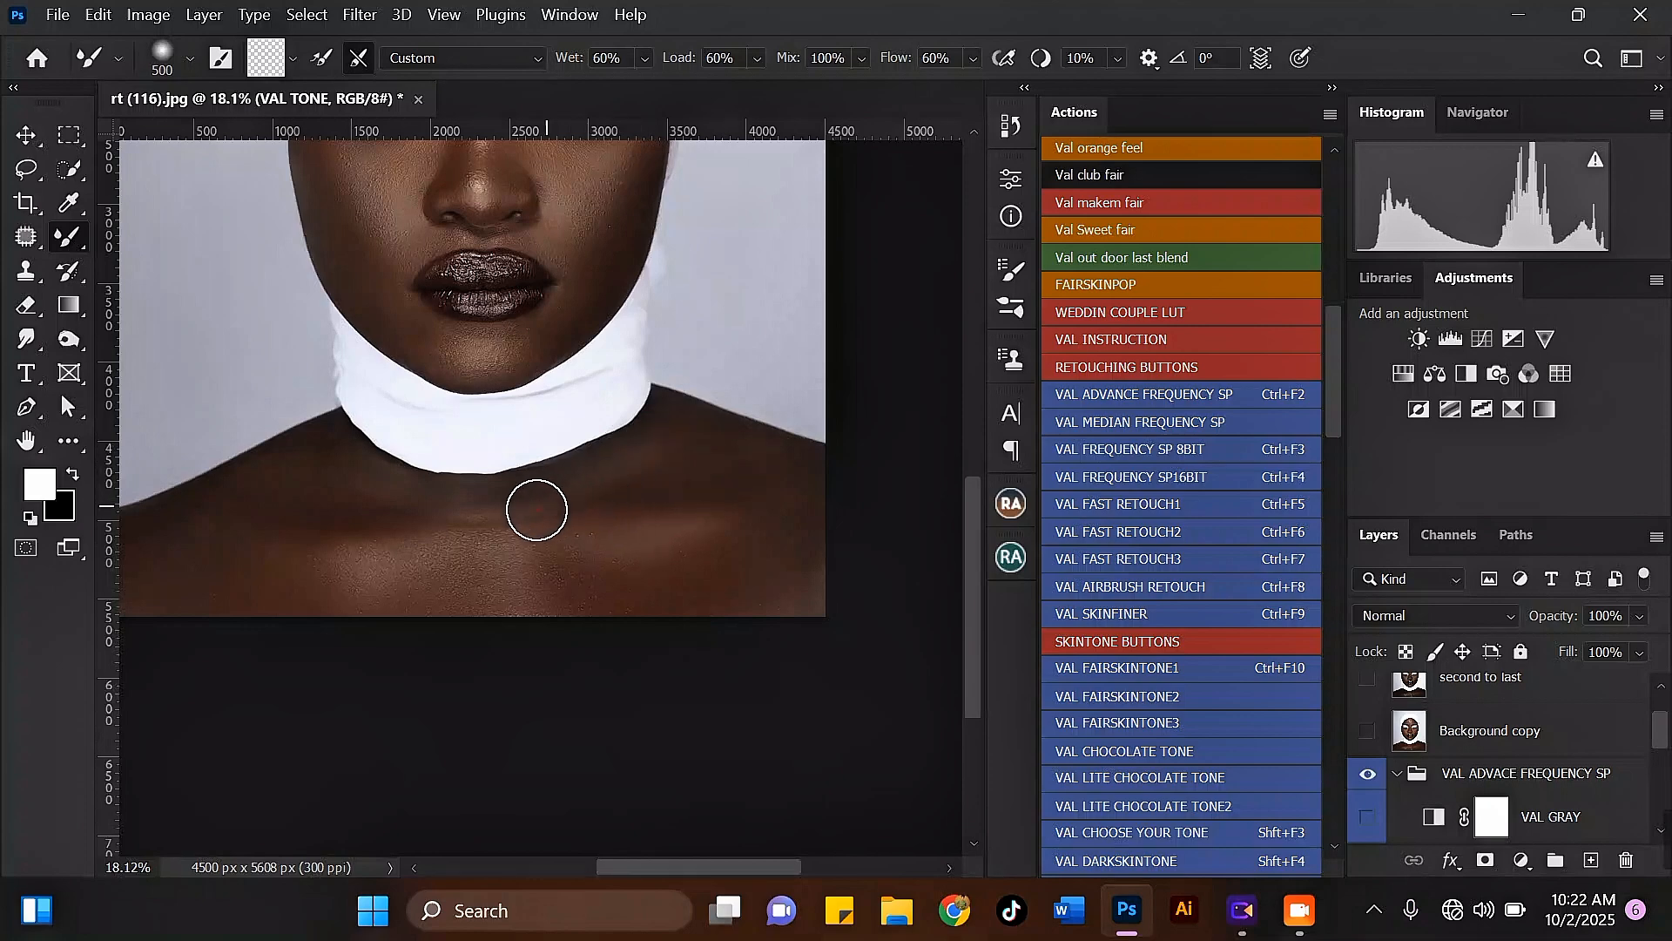
Step: Even out the lower right corner of the chest with the Mixer Brush enlarged to 700 pixels
scroll(530, 500, down, 1)
key(bracketright)
key(bracketright)
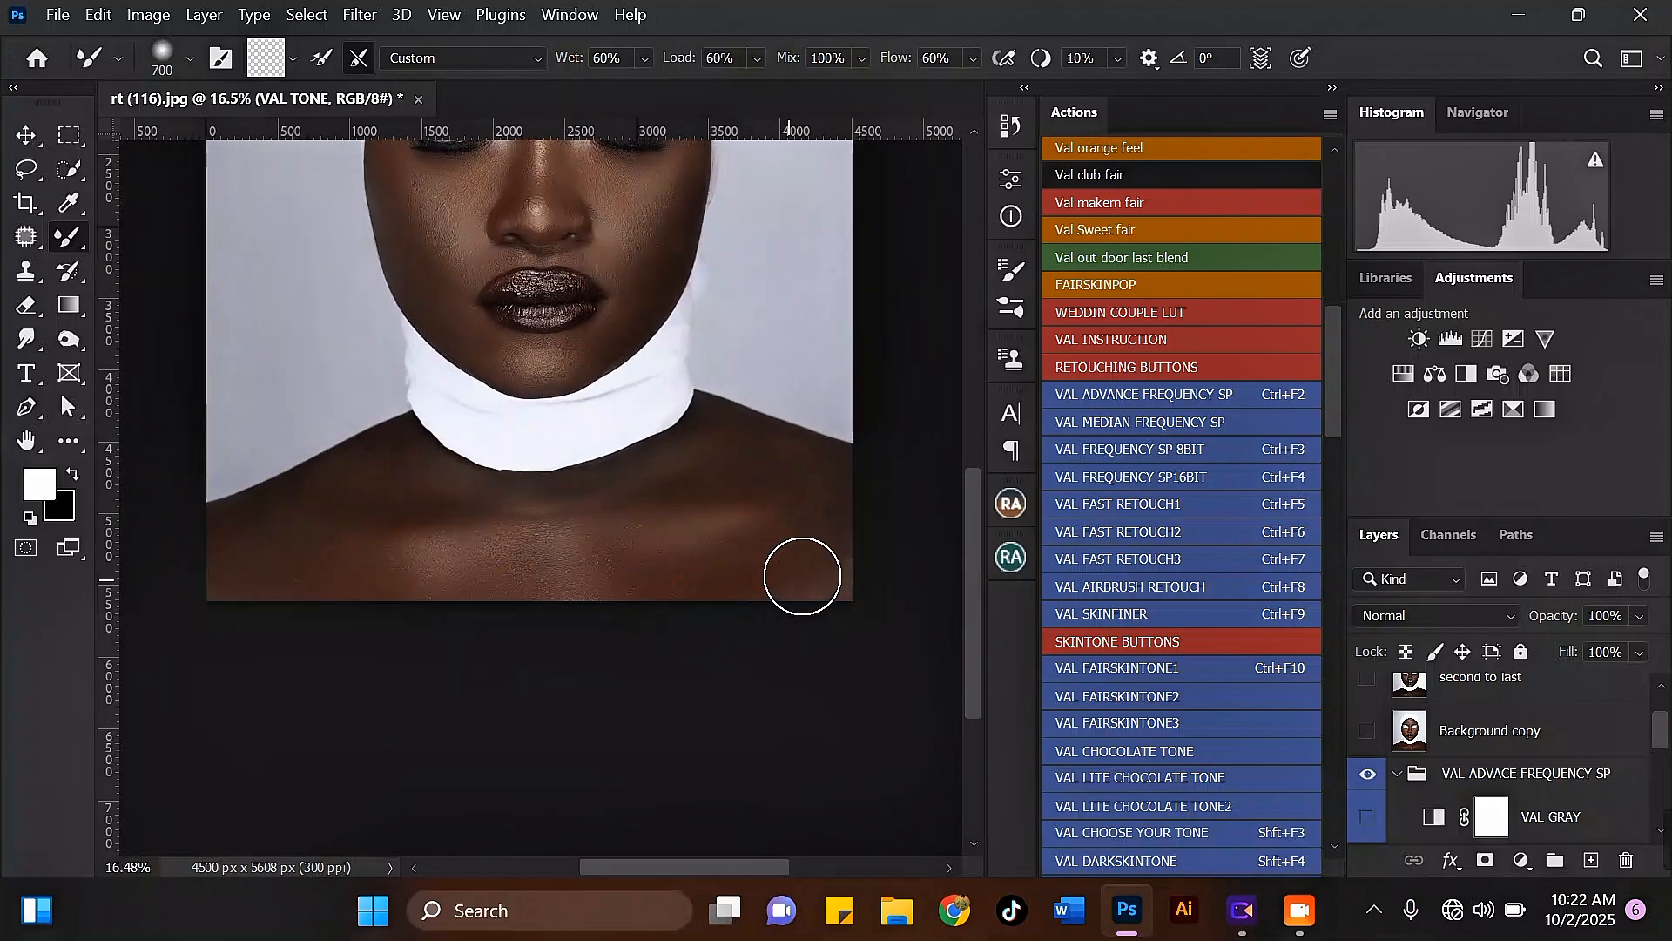
scroll(497, 522, down, 2)
key(bracketleft)
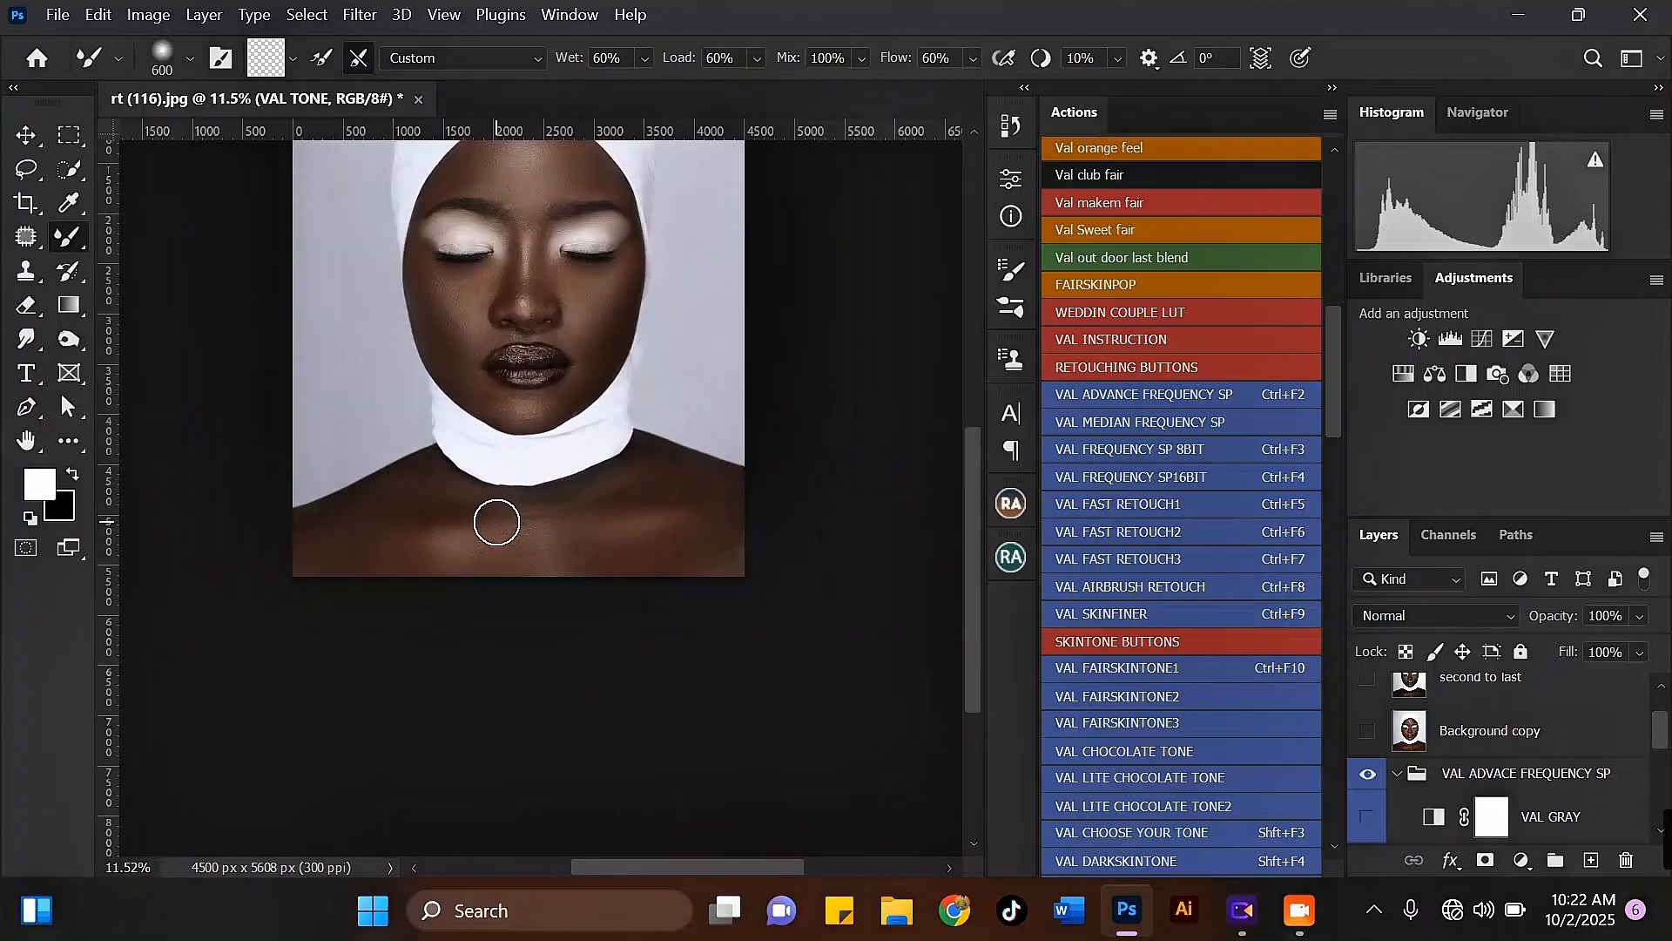
Step: Blend the skin beside and below the outer corner of the right eye with a 400 to 500-pixel Mixer Brush
scroll(497, 522, down, 1)
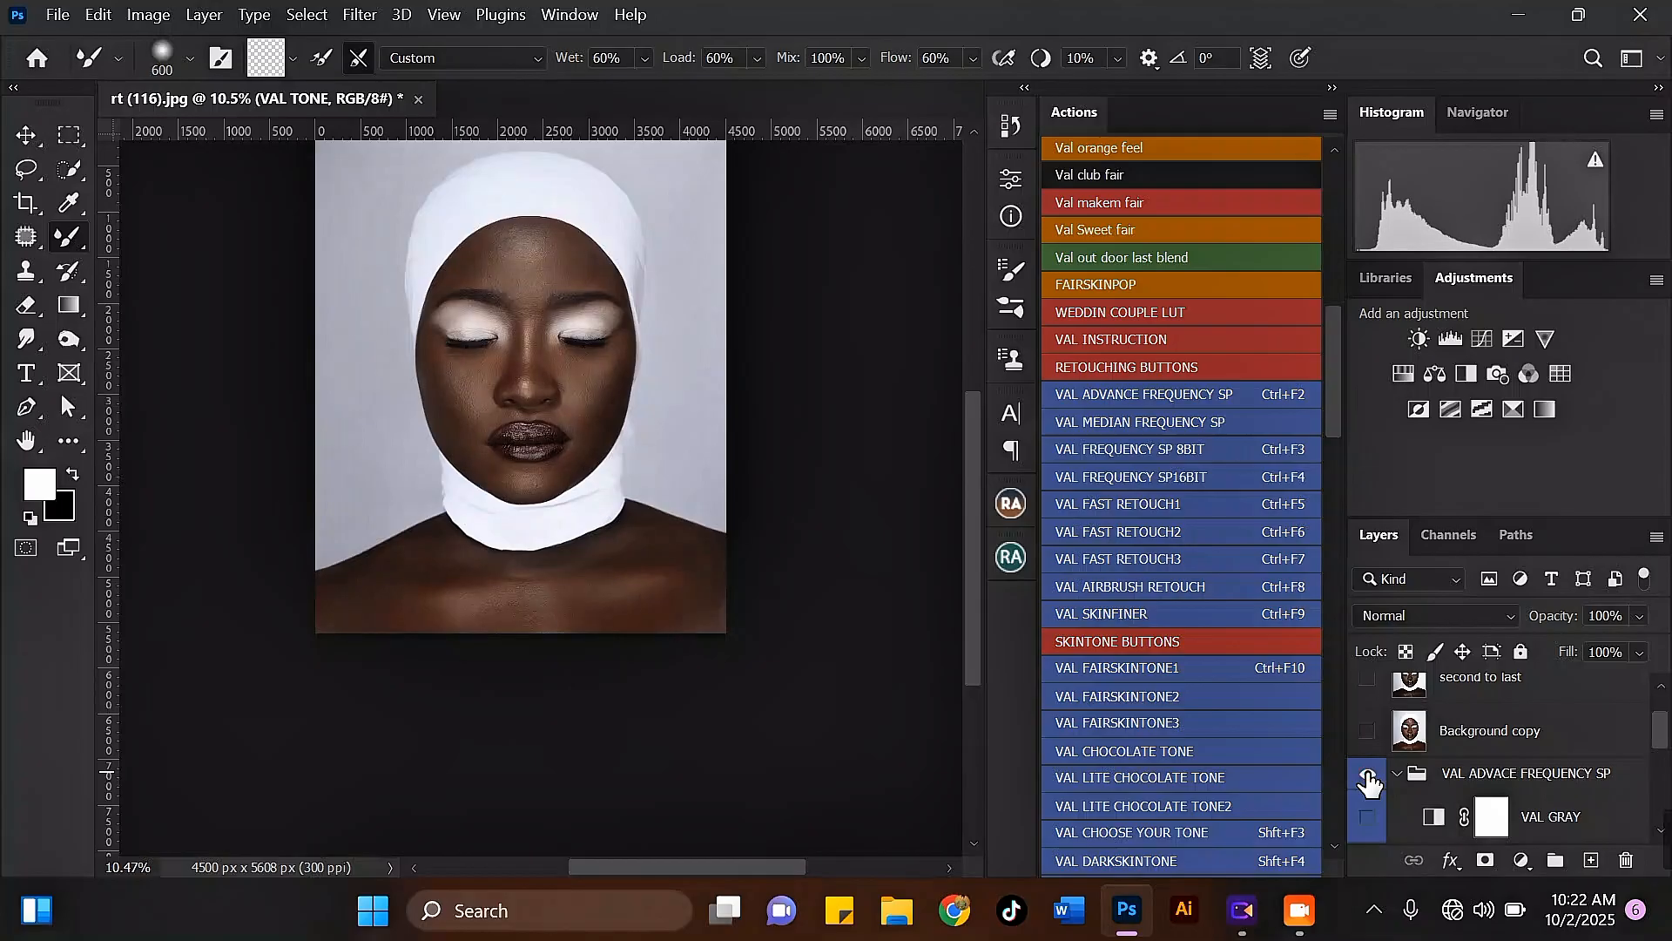
scroll(745, 334, up, 9)
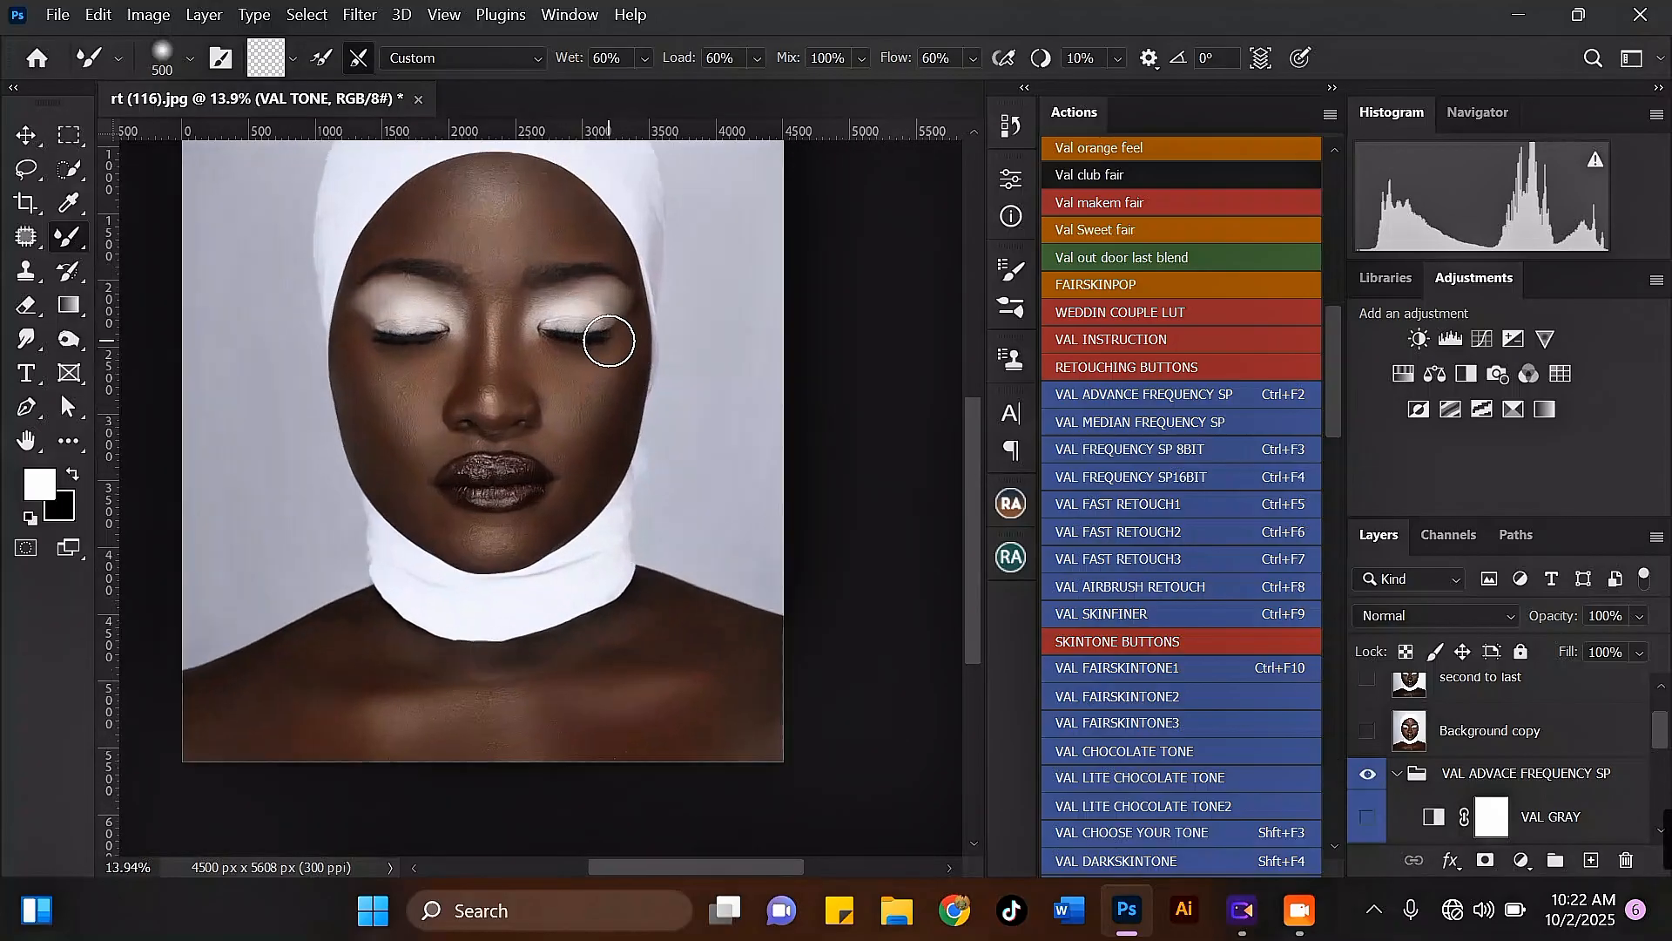
key(bracketleft)
key(bracketleft)
scroll(628, 341, up, 1)
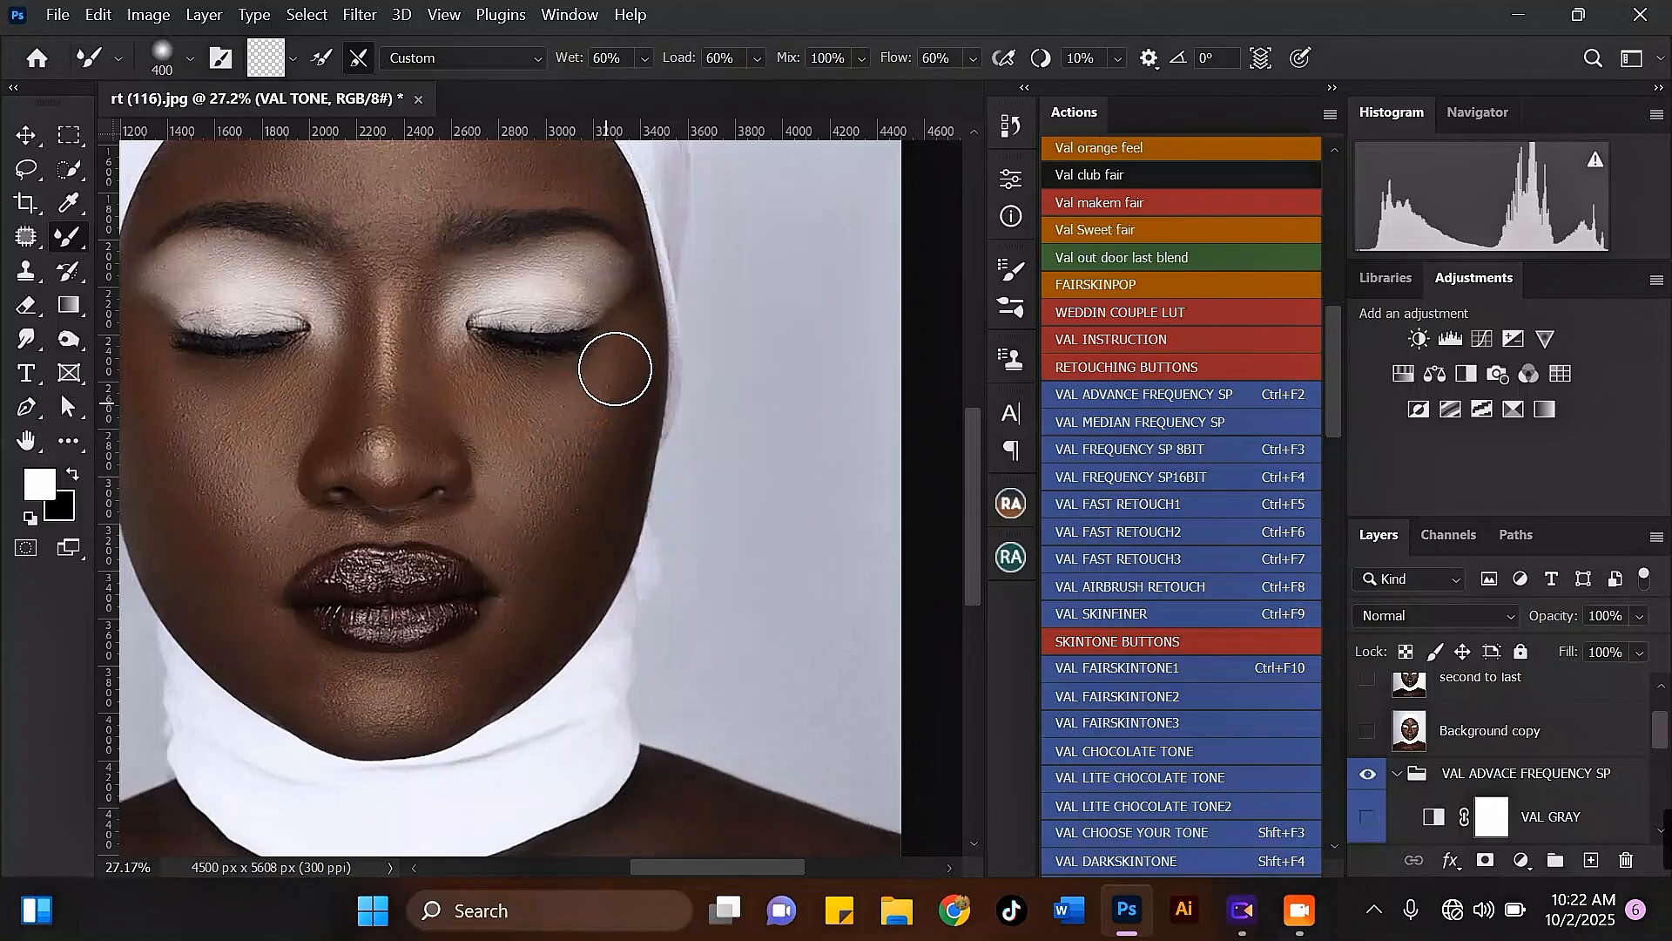
key(bracketright)
scroll(614, 426, down, 1)
scroll(610, 431, up, 4)
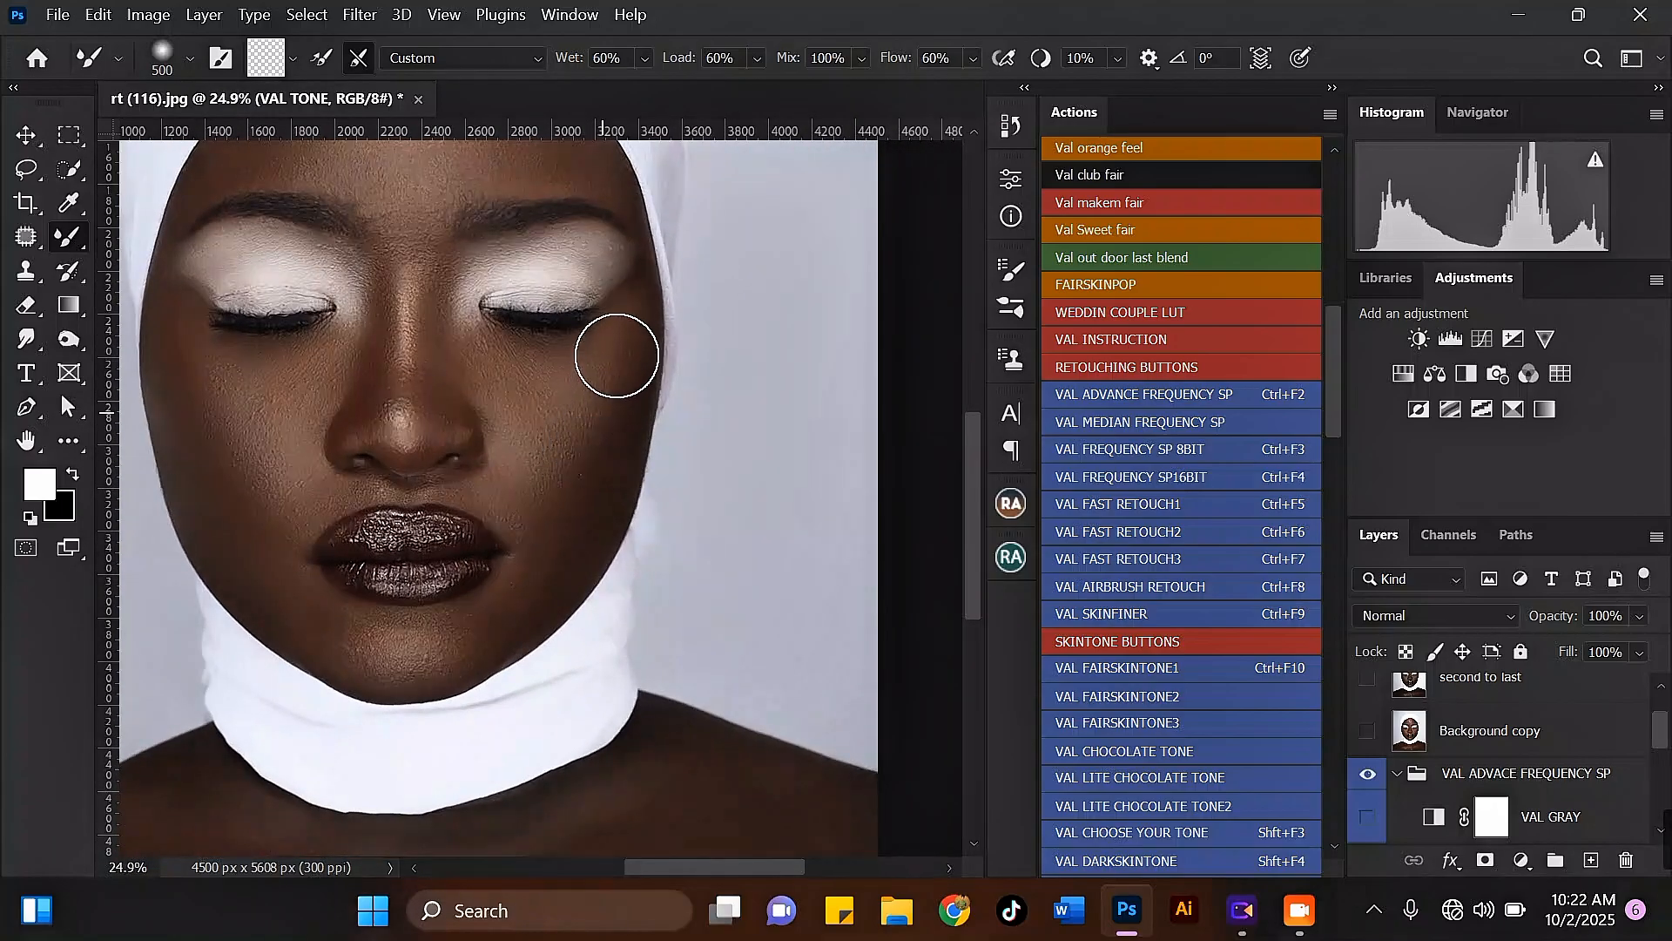
Step: Smooth the right cheek down toward the mouth corner with a 400-pixel Mixer Brush
key(bracketleft)
scroll(586, 451, down, 3)
scroll(575, 477, up, 1)
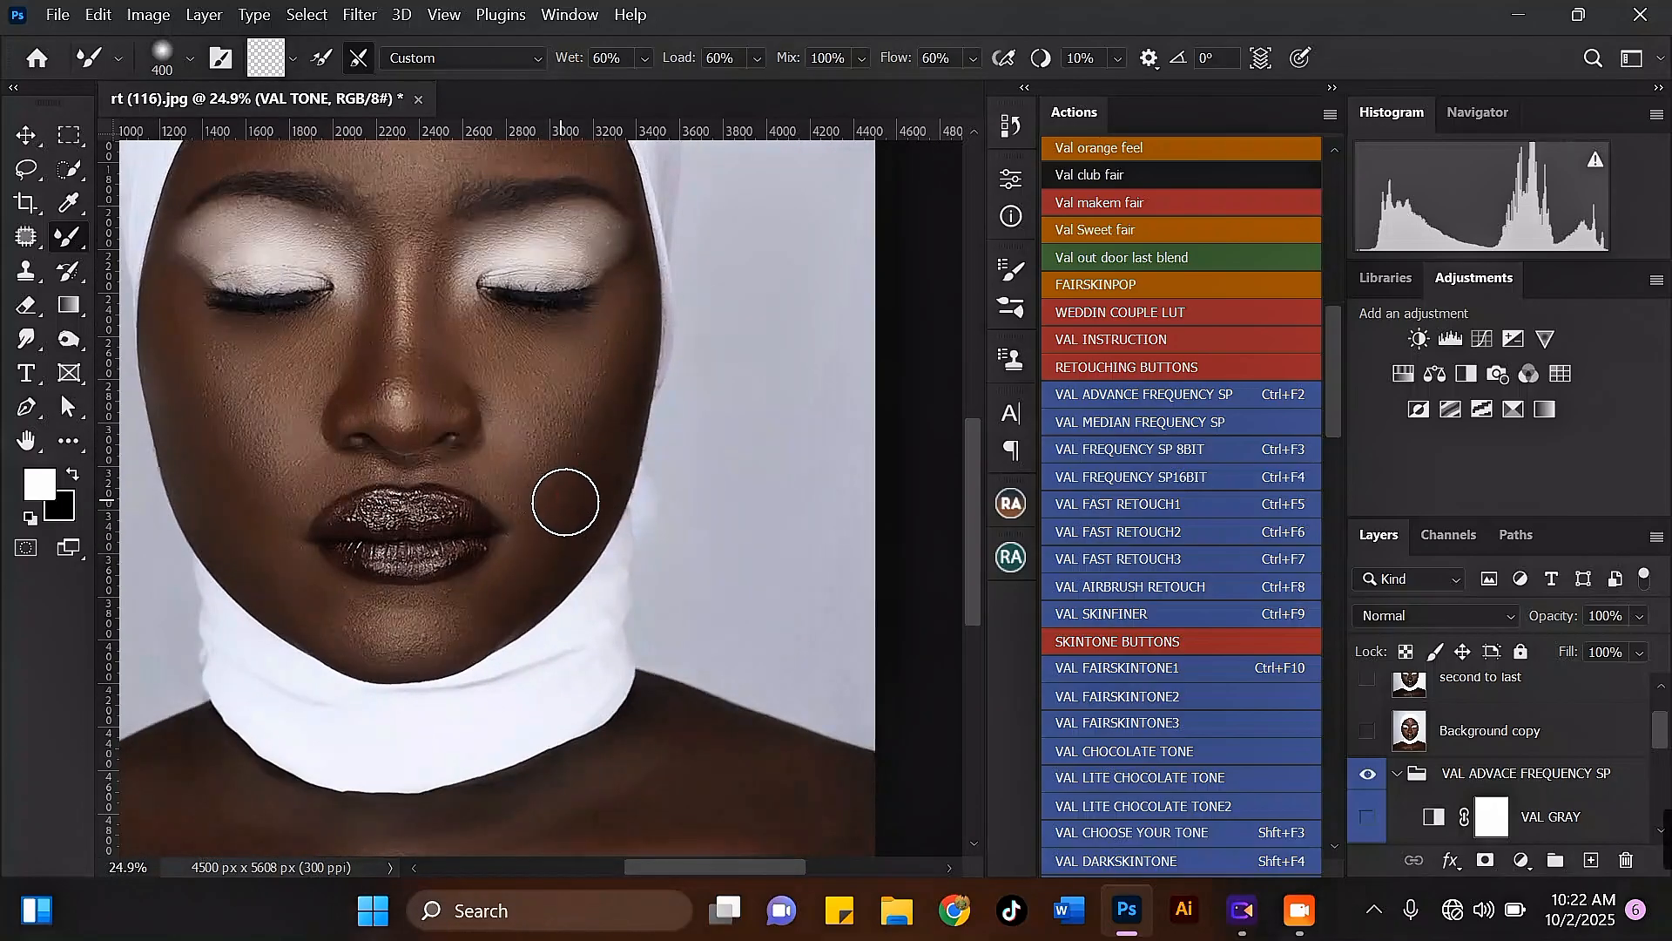
scroll(577, 482, down, 2)
scroll(290, 373, up, 2)
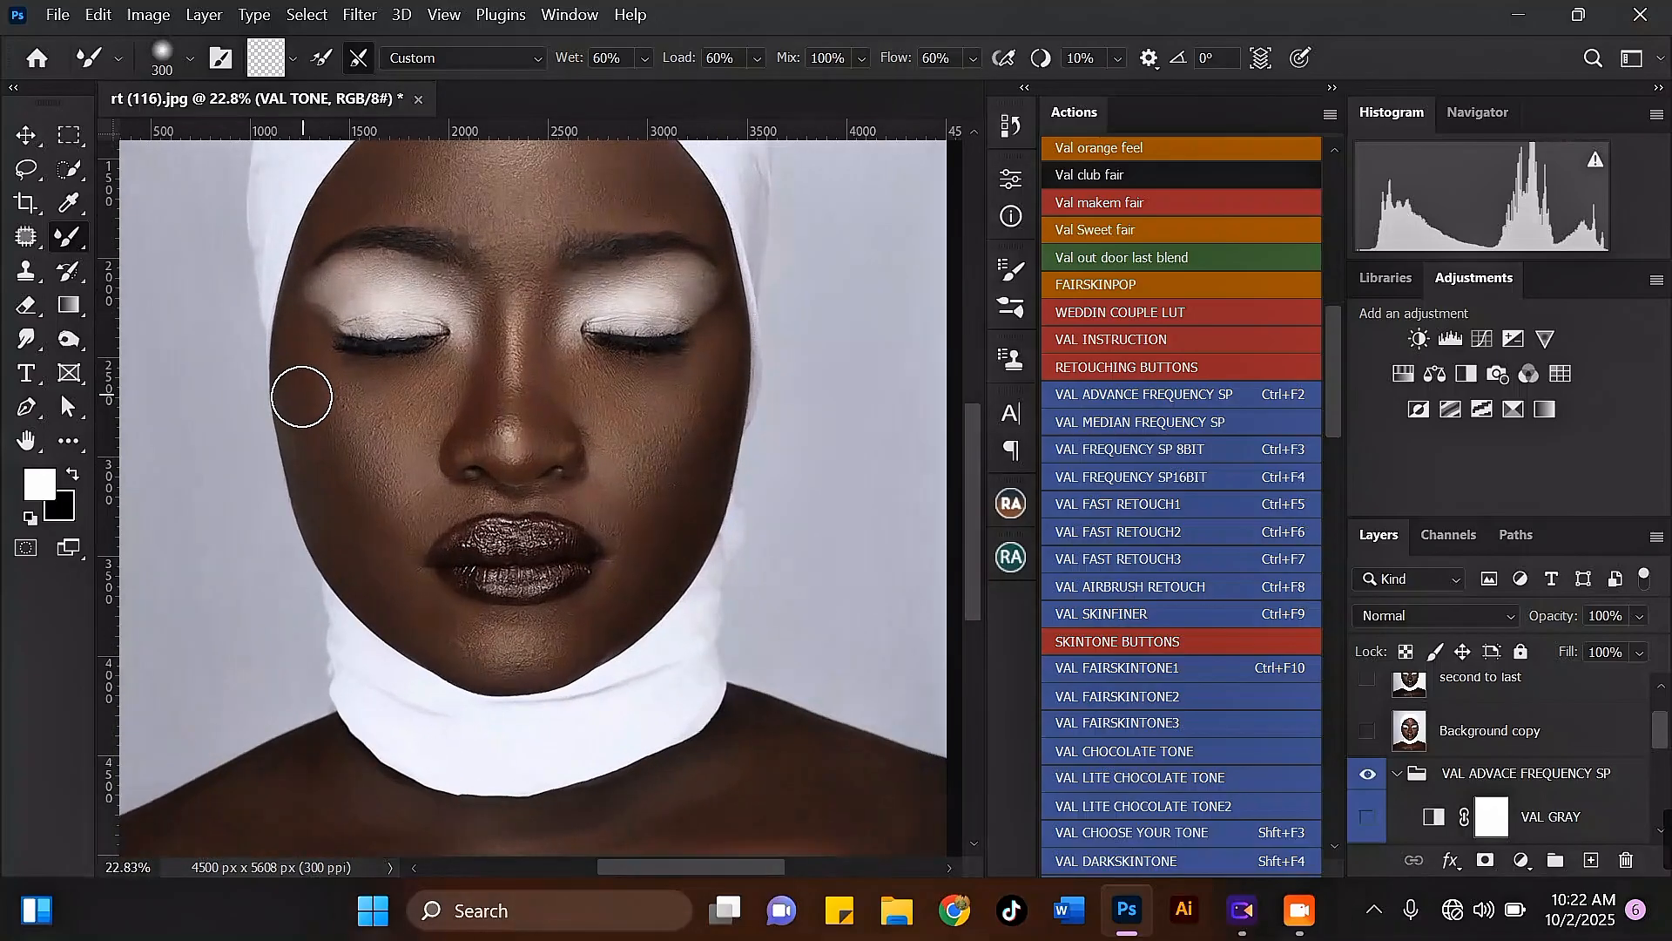
Step: Blend the left jaw across the chin and up the left cheek, enlarging the Mixer Brush from 400 to 500 pixels
key(bracketright)
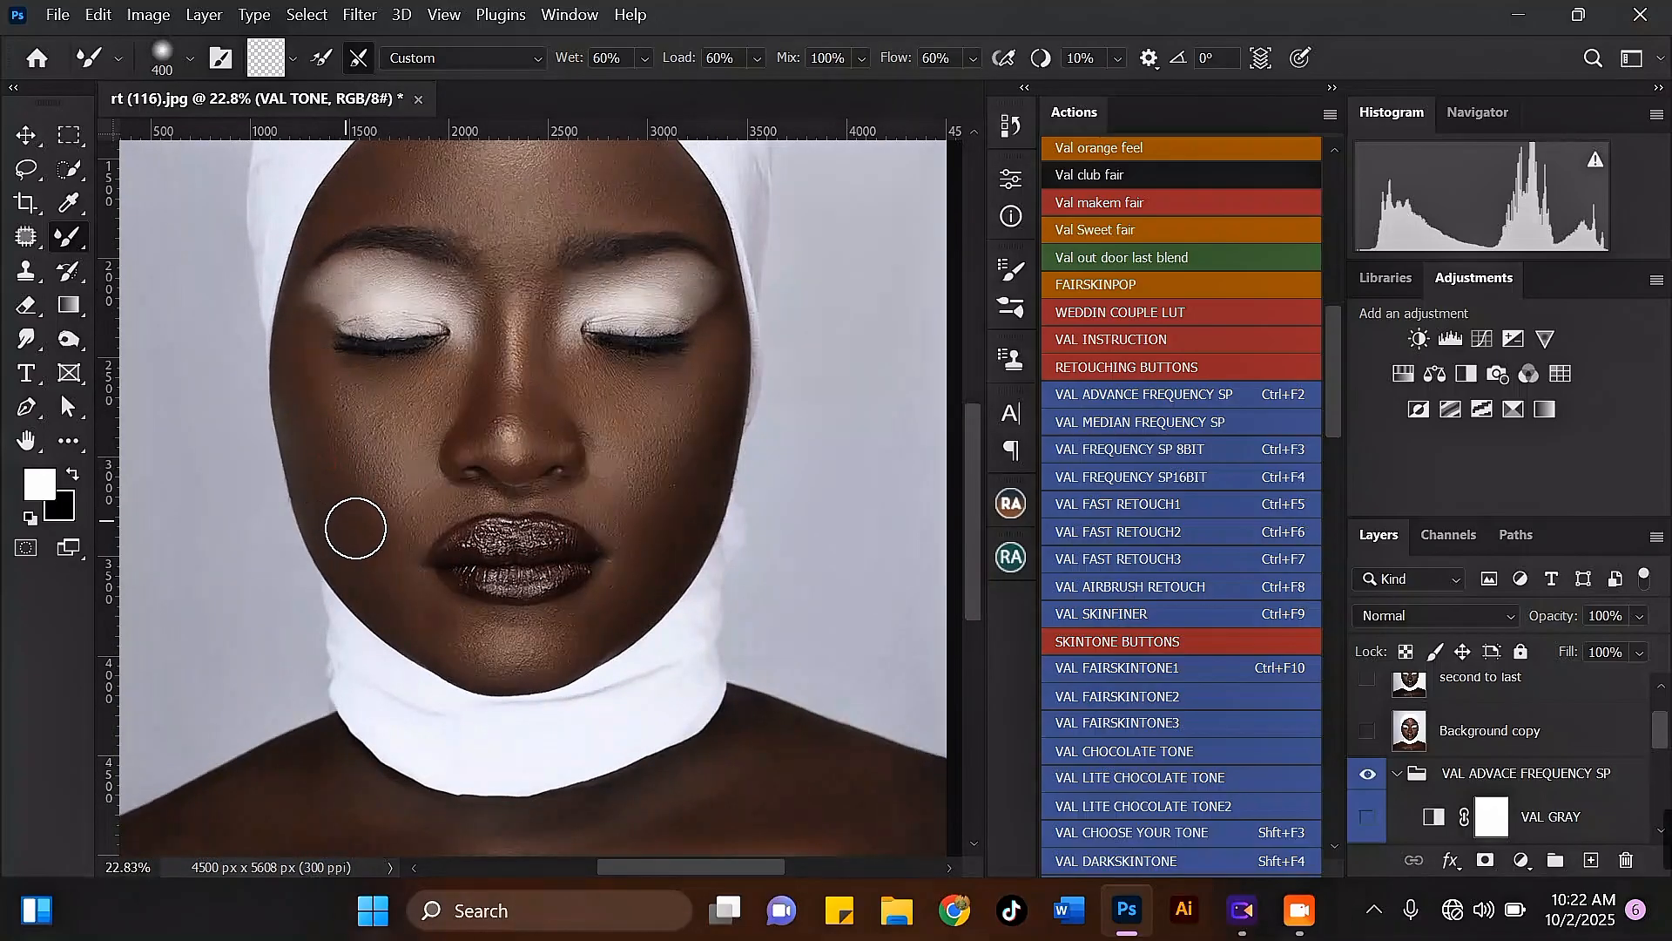
mouse_move(362, 584)
mouse_down()
mouse_move(459, 660)
mouse_move(575, 624)
mouse_up()
scroll(462, 566, down, 2)
scroll(420, 457, up, 2)
key(bracketright)
mouse_move(400, 575)
mouse_down()
mouse_move(378, 544)
mouse_move(363, 555)
mouse_move(357, 492)
mouse_up()
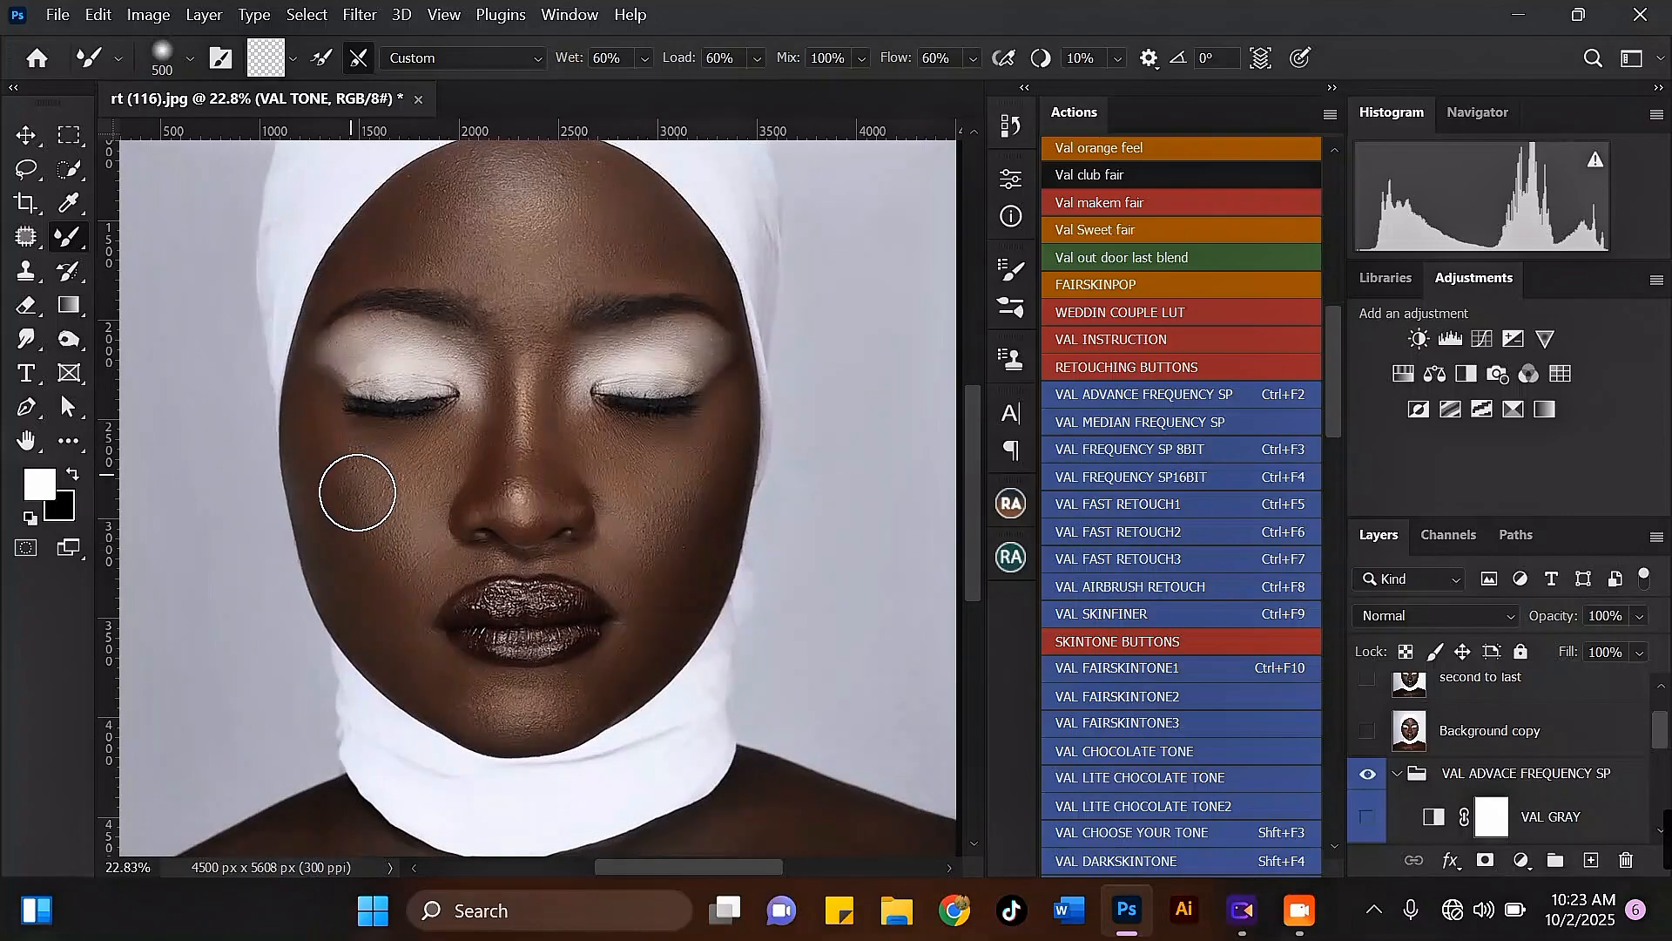
Step: Even out the left cheek beside the mouth with a 400-pixel Mixer Brush
scroll(357, 492, down, 2)
scroll(344, 430, up, 2)
key(bracketleft)
drag(418, 618, 411, 596)
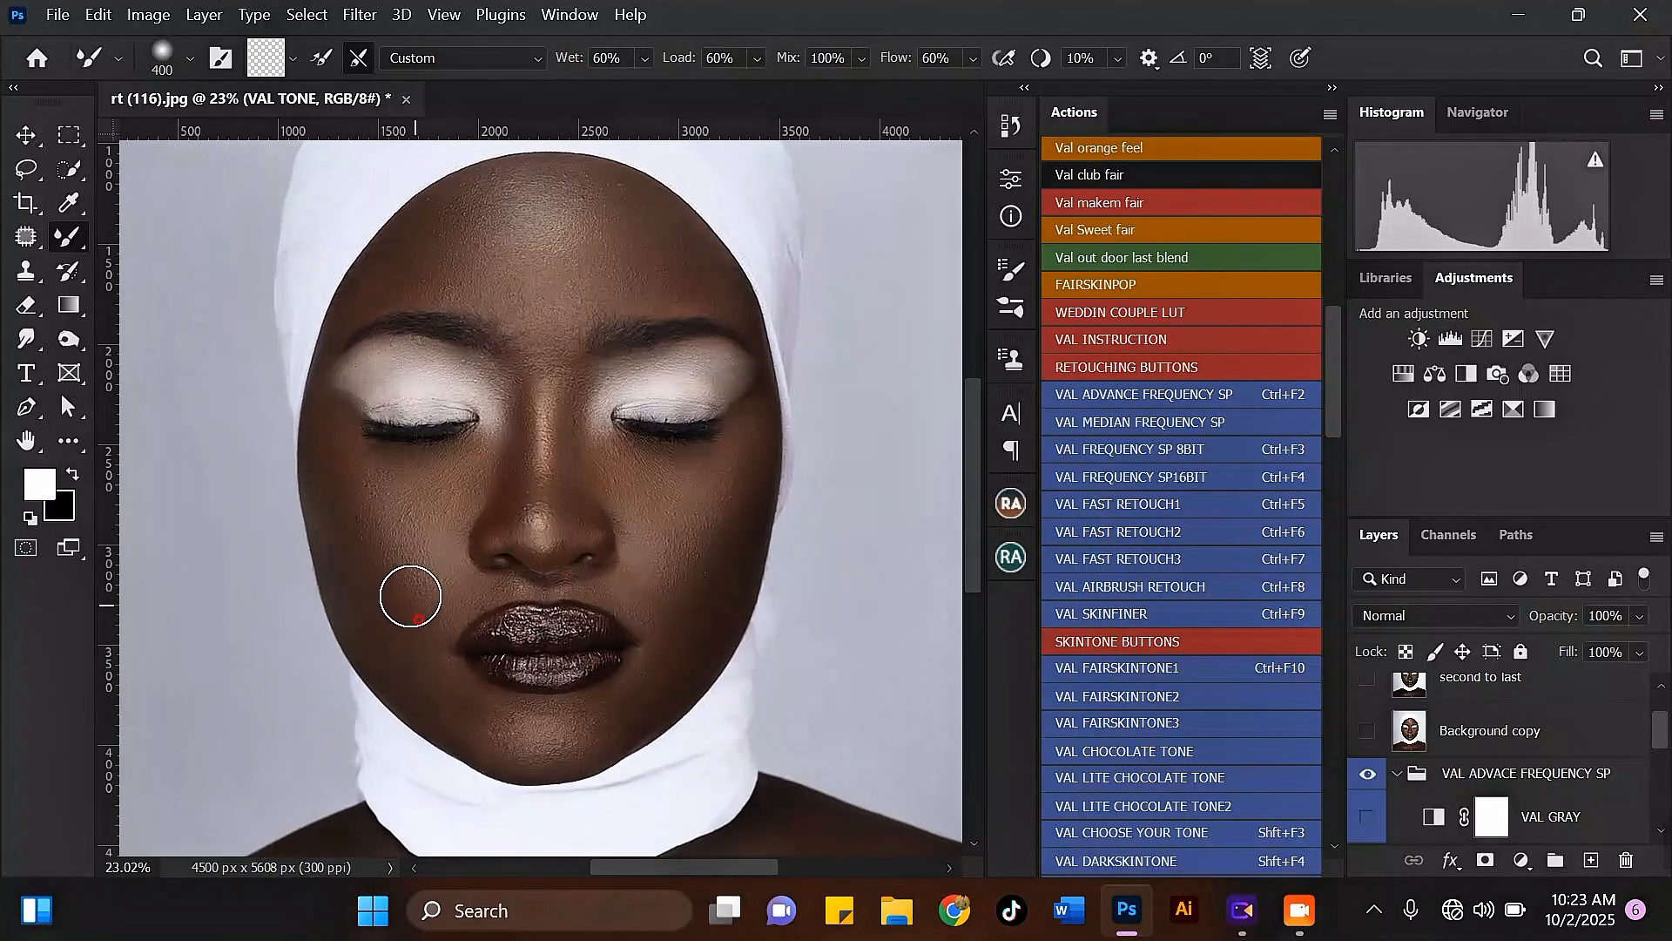
scroll(479, 392, down, 2)
scroll(488, 418, up, 2)
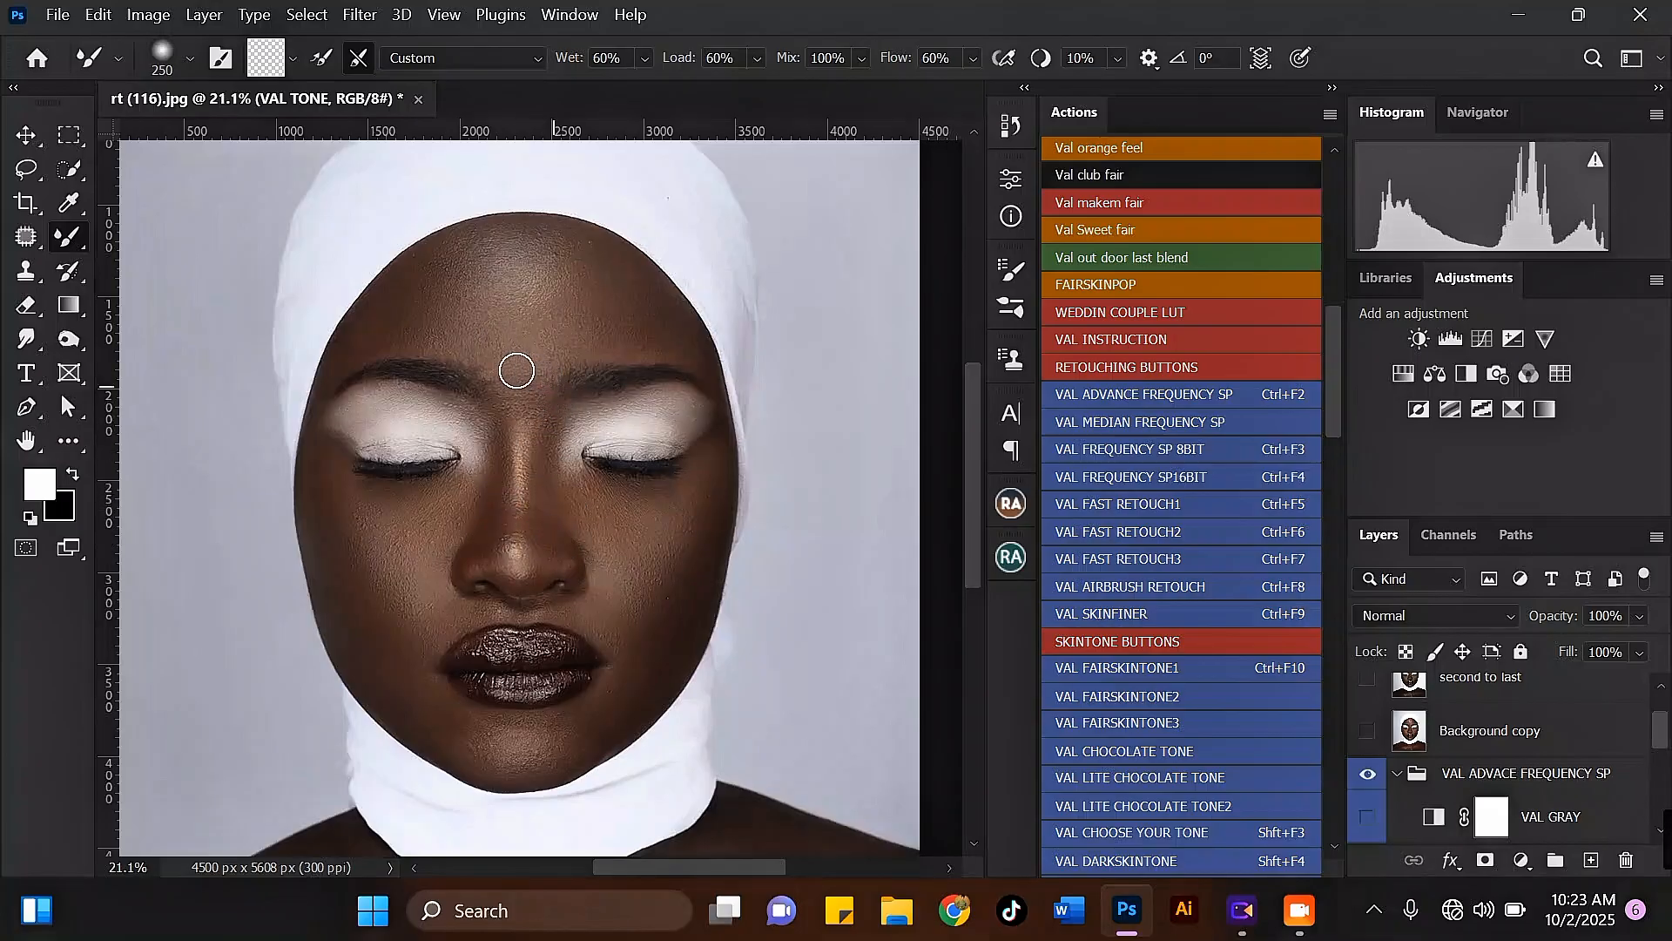
Step: Blend the skin between the eyebrows and across the forehead, enlarging the Mixer Brush from 250 to 500 pixels
drag(506, 374, 510, 366)
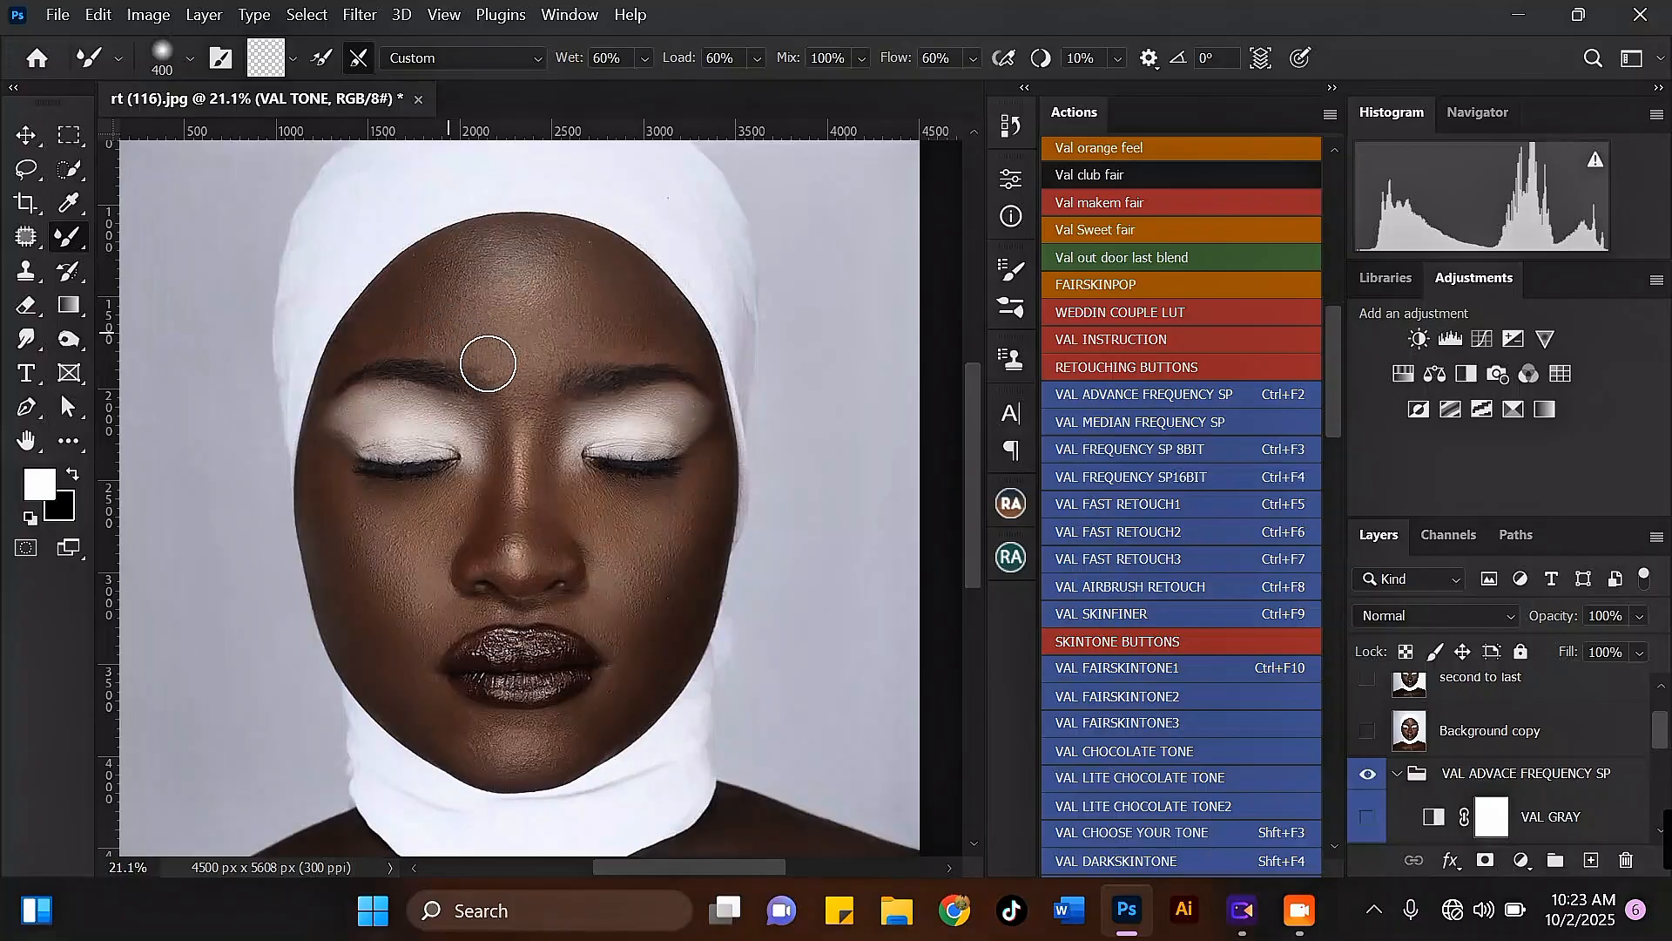
key(bracketright)
mouse_move(635, 322)
mouse_down()
mouse_move(620, 279)
mouse_move(491, 270)
mouse_move(463, 299)
mouse_move(532, 313)
mouse_move(575, 262)
mouse_move(440, 265)
mouse_move(442, 309)
mouse_move(548, 319)
mouse_up()
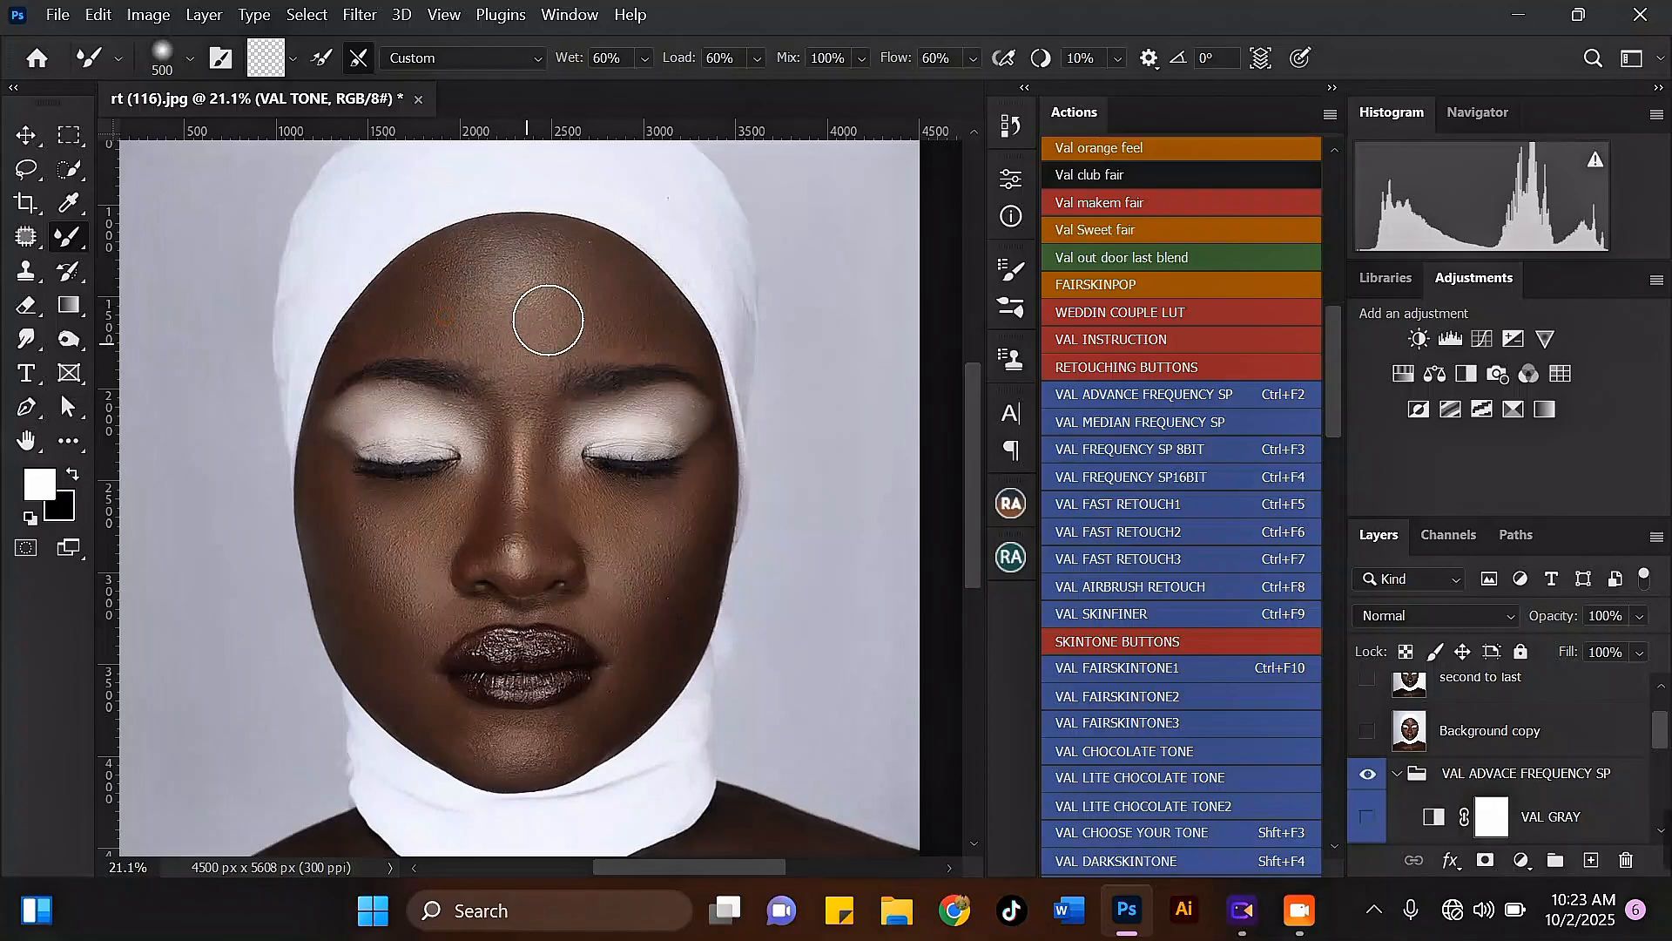
Step: Smooth the skin under the right eye and down the right cheek to the jaw, starting with a 400-pixel Mixer Brush
scroll(516, 348, down, 4)
scroll(612, 520, up, 3)
key(bracketleft)
drag(638, 452, 634, 433)
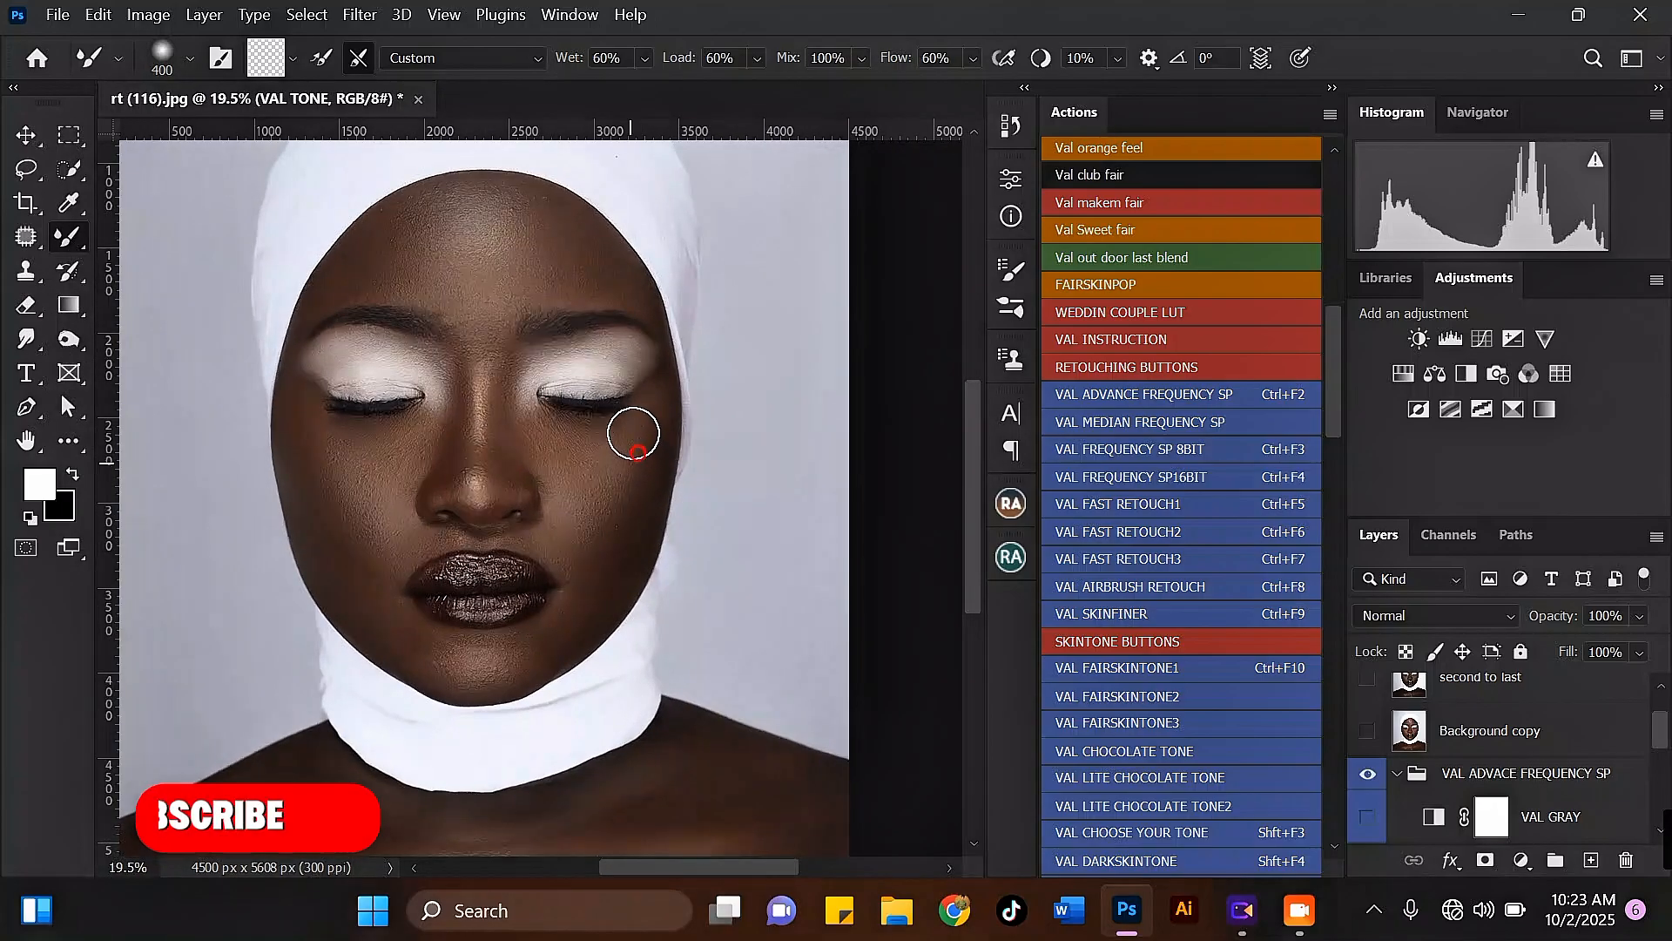
scroll(578, 567, down, 2)
scroll(592, 518, up, 2)
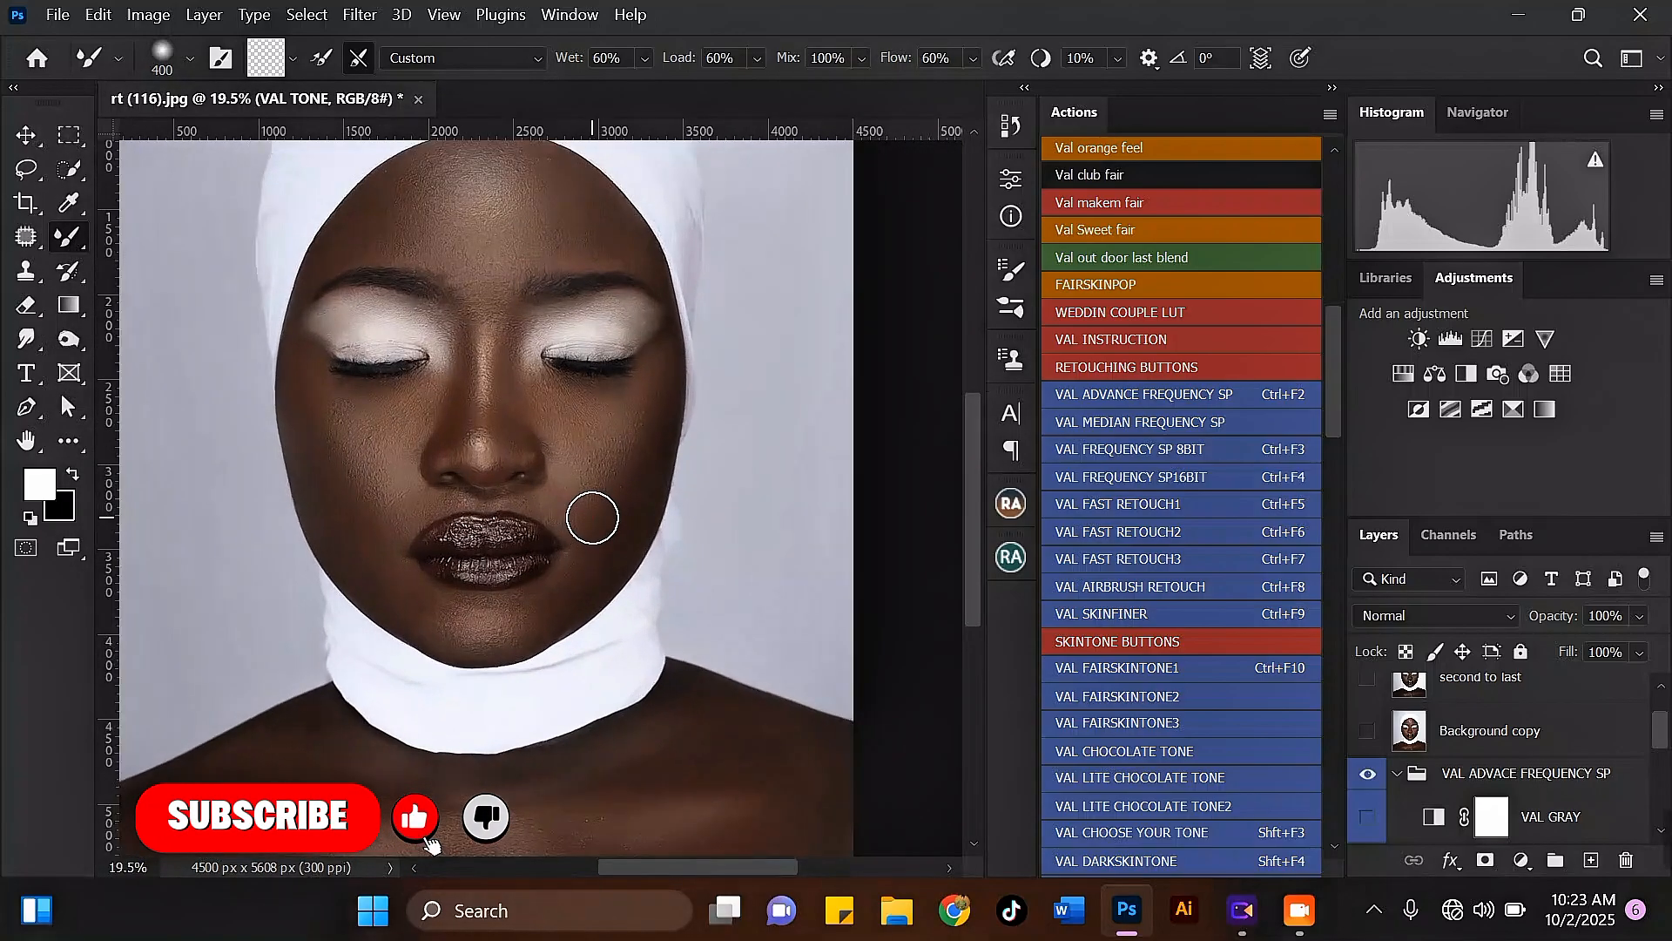
key(bracketleft)
drag(596, 567, 562, 606)
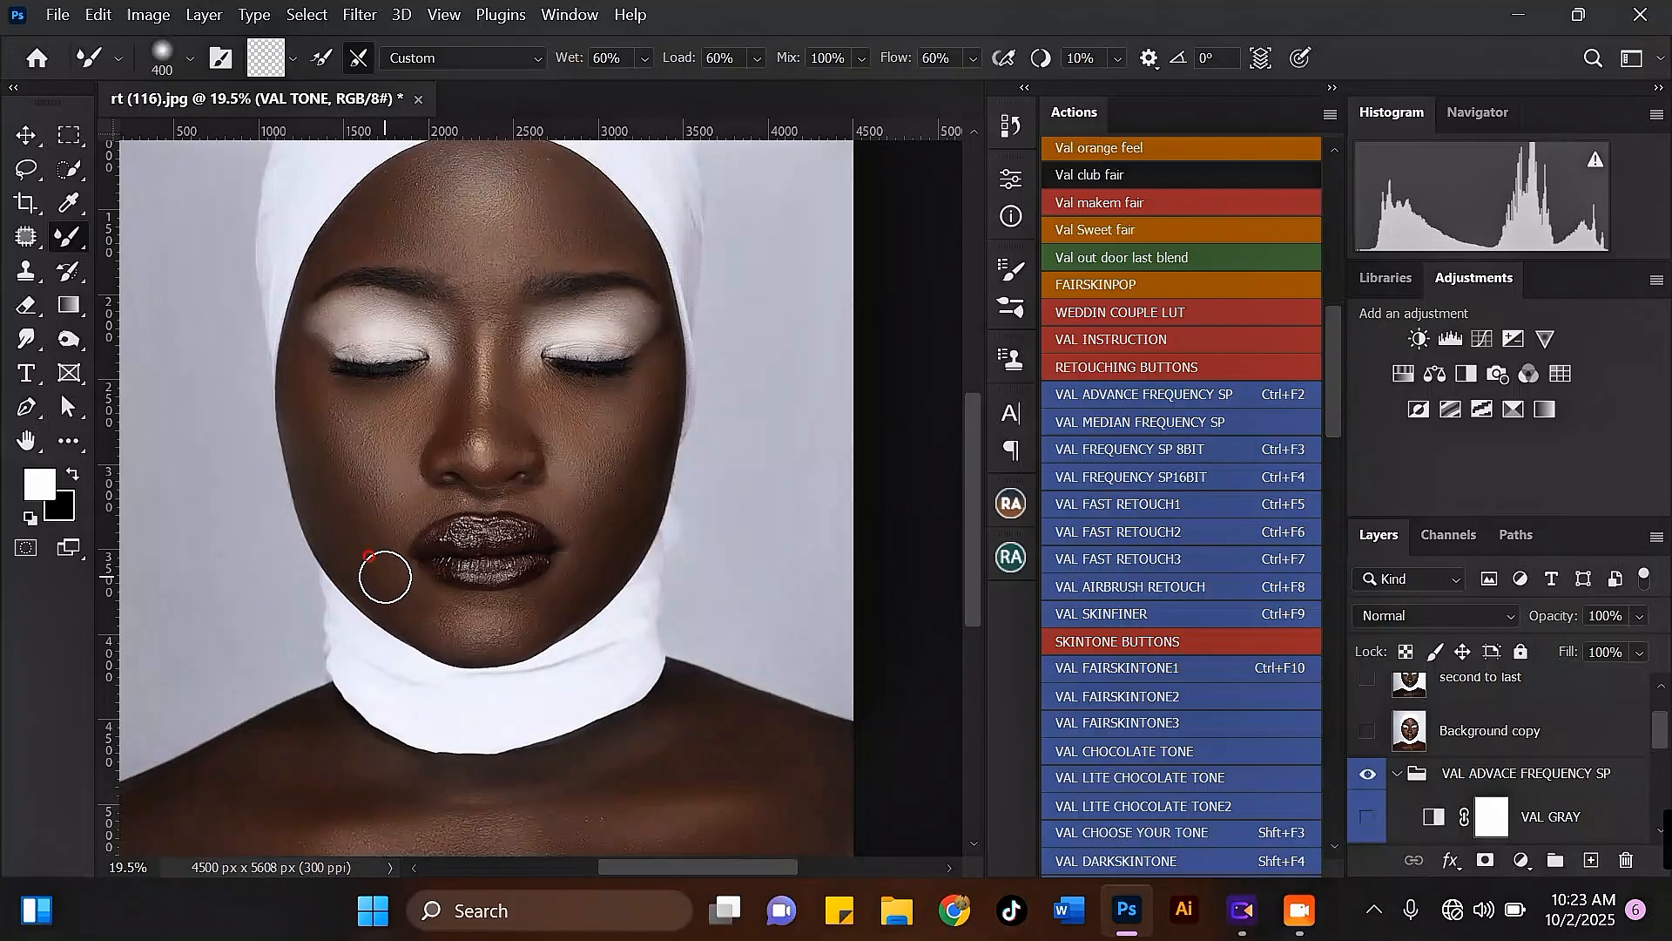
Step: Blend the left side of the chin up to the left mouth corner with a 400-pixel Mixer Brush
drag(438, 619, 400, 560)
scroll(397, 536, down, 3)
scroll(511, 433, up, 3)
Step: Even out the right cheek beside the nose with the Mixer Brush
key(bracketleft)
mouse_move(544, 439)
mouse_down()
mouse_move(581, 408)
mouse_move(523, 477)
mouse_move(596, 441)
mouse_move(596, 410)
mouse_move(607, 452)
mouse_up()
key(bracketright)
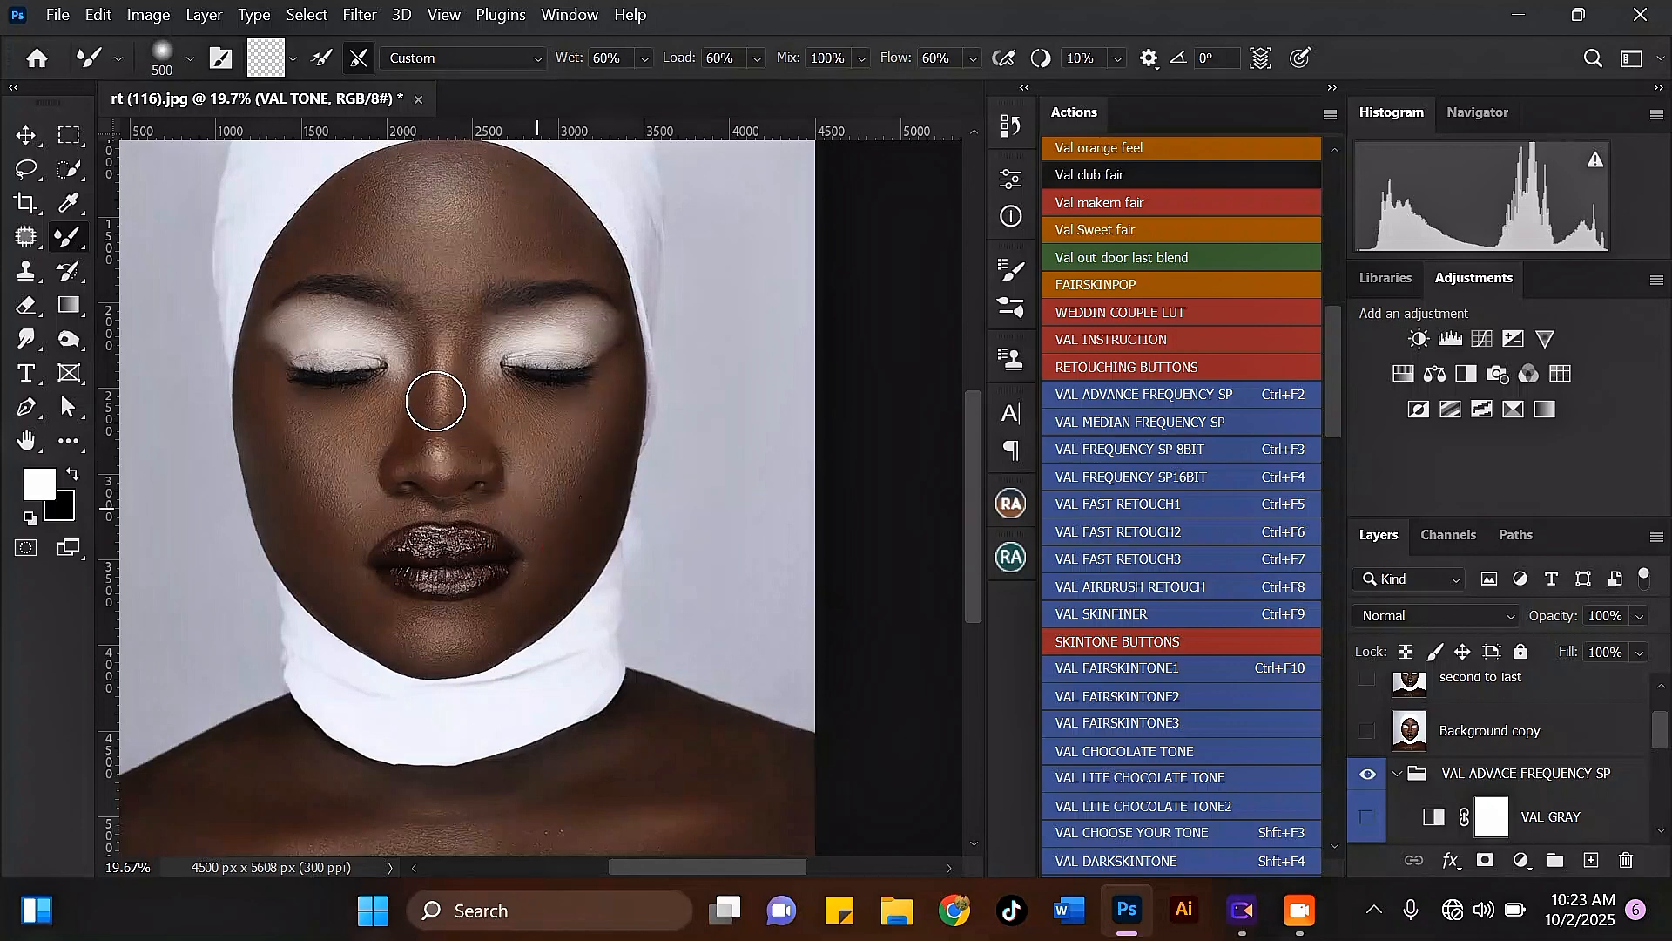
scroll(418, 405, down, 3)
scroll(383, 414, up, 3)
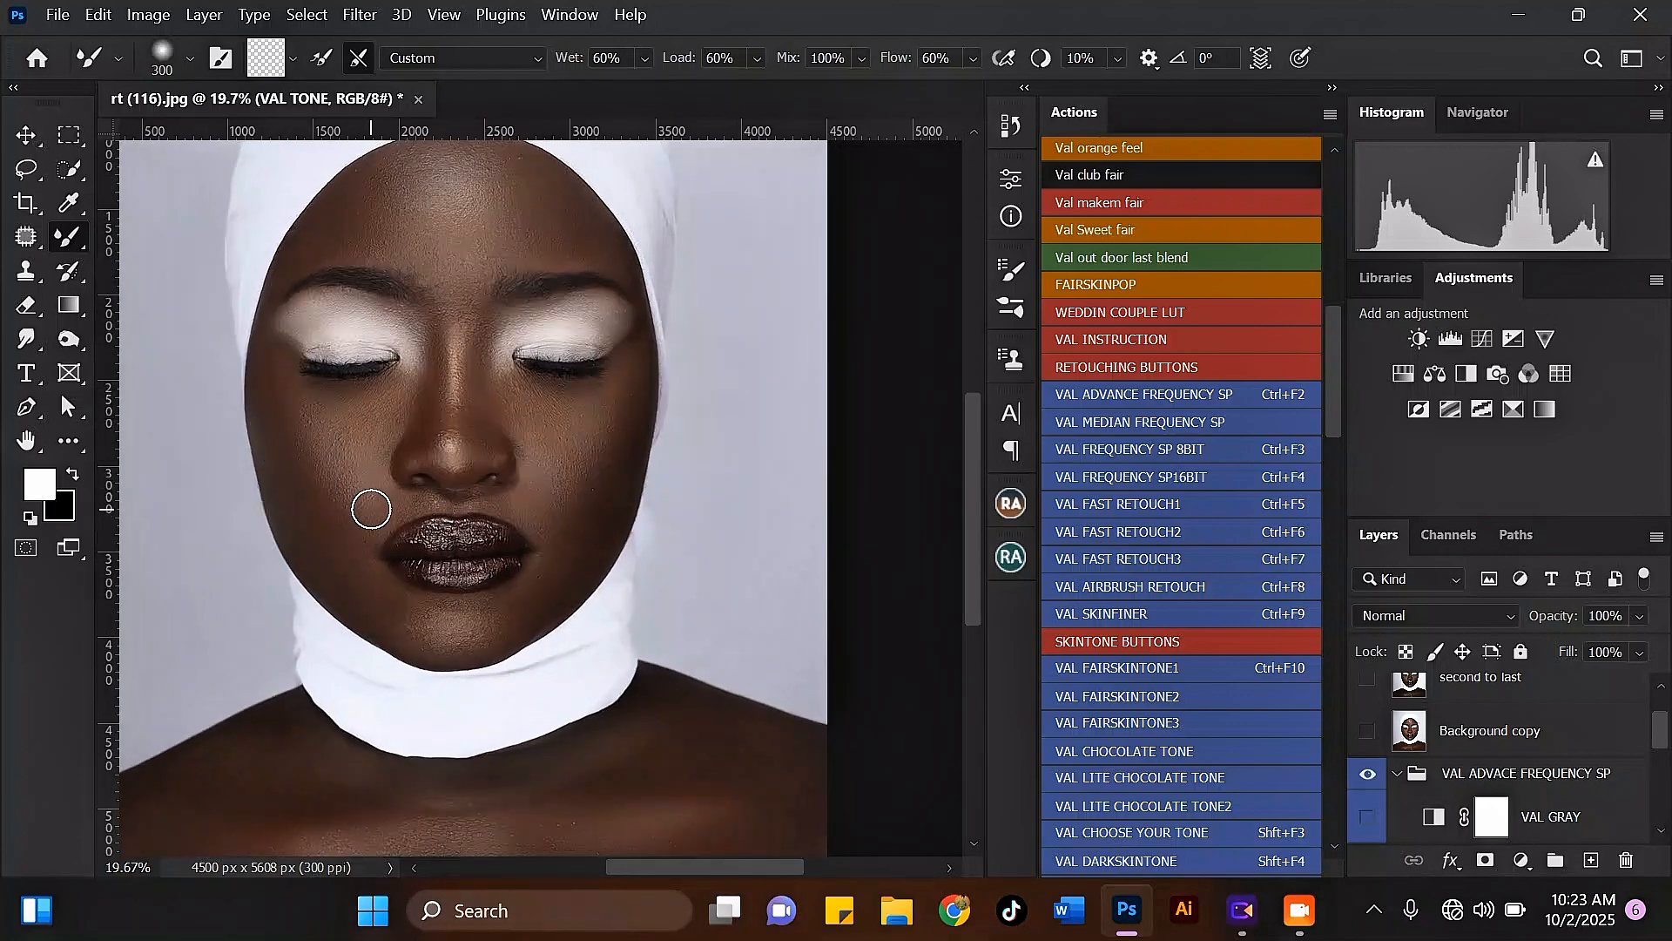
Step: Blend the right side of the chin below the mouth corner with a 300-pixel Mixer Brush
scroll(383, 520, down, 2)
scroll(374, 540, up, 3)
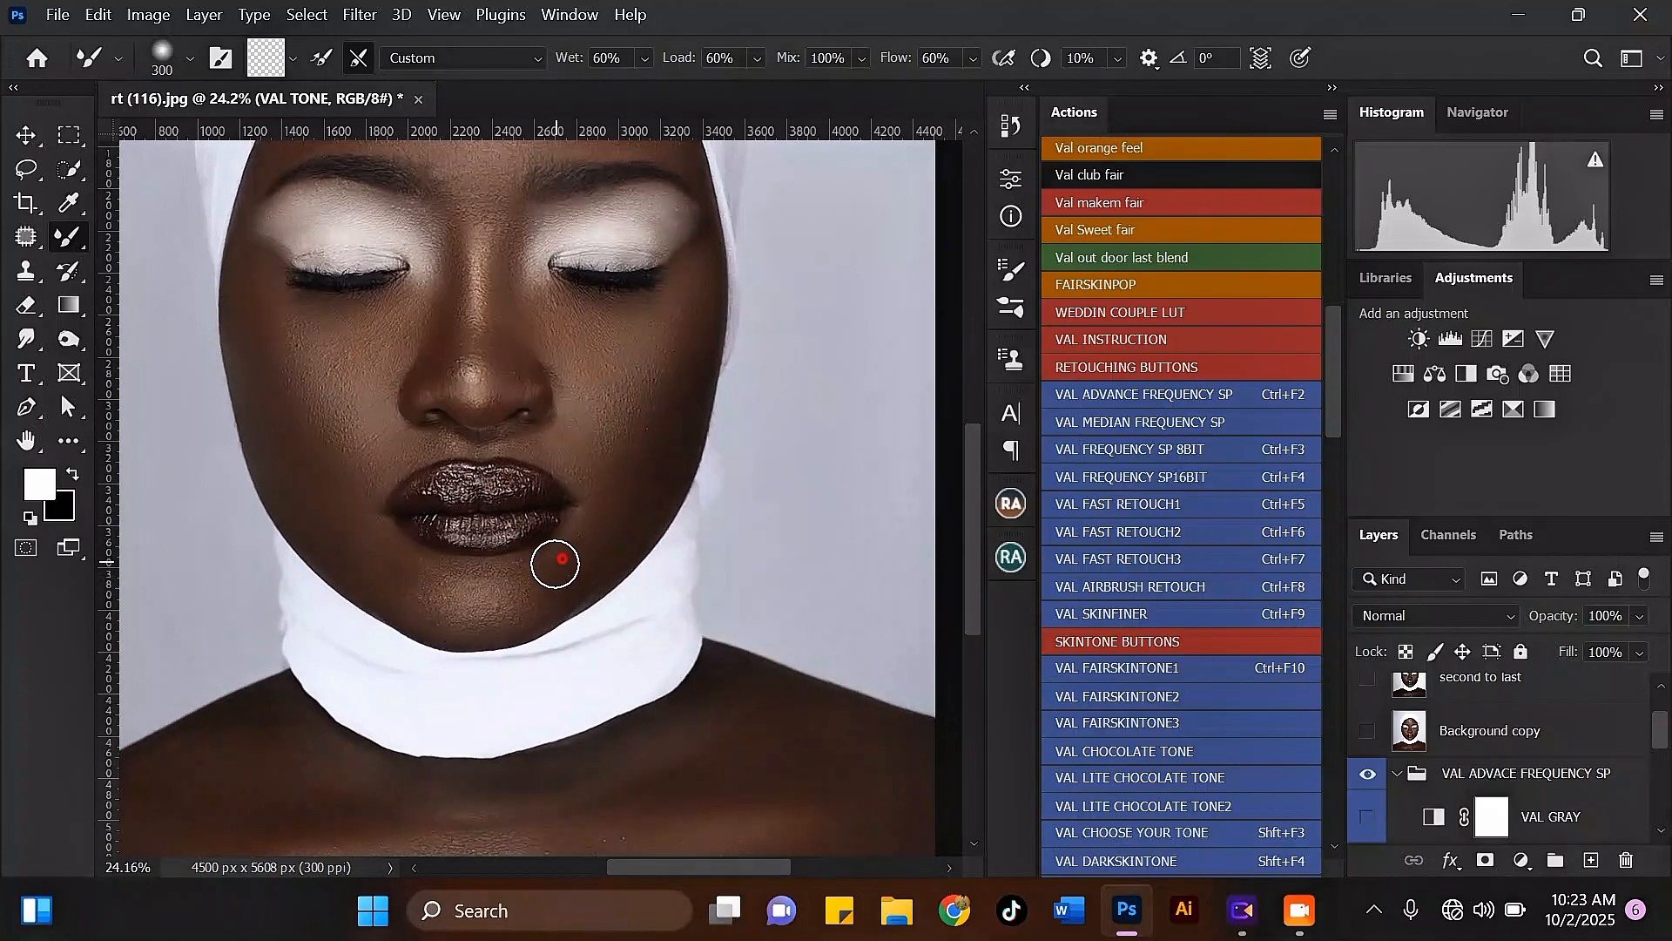
scroll(444, 355, down, 2)
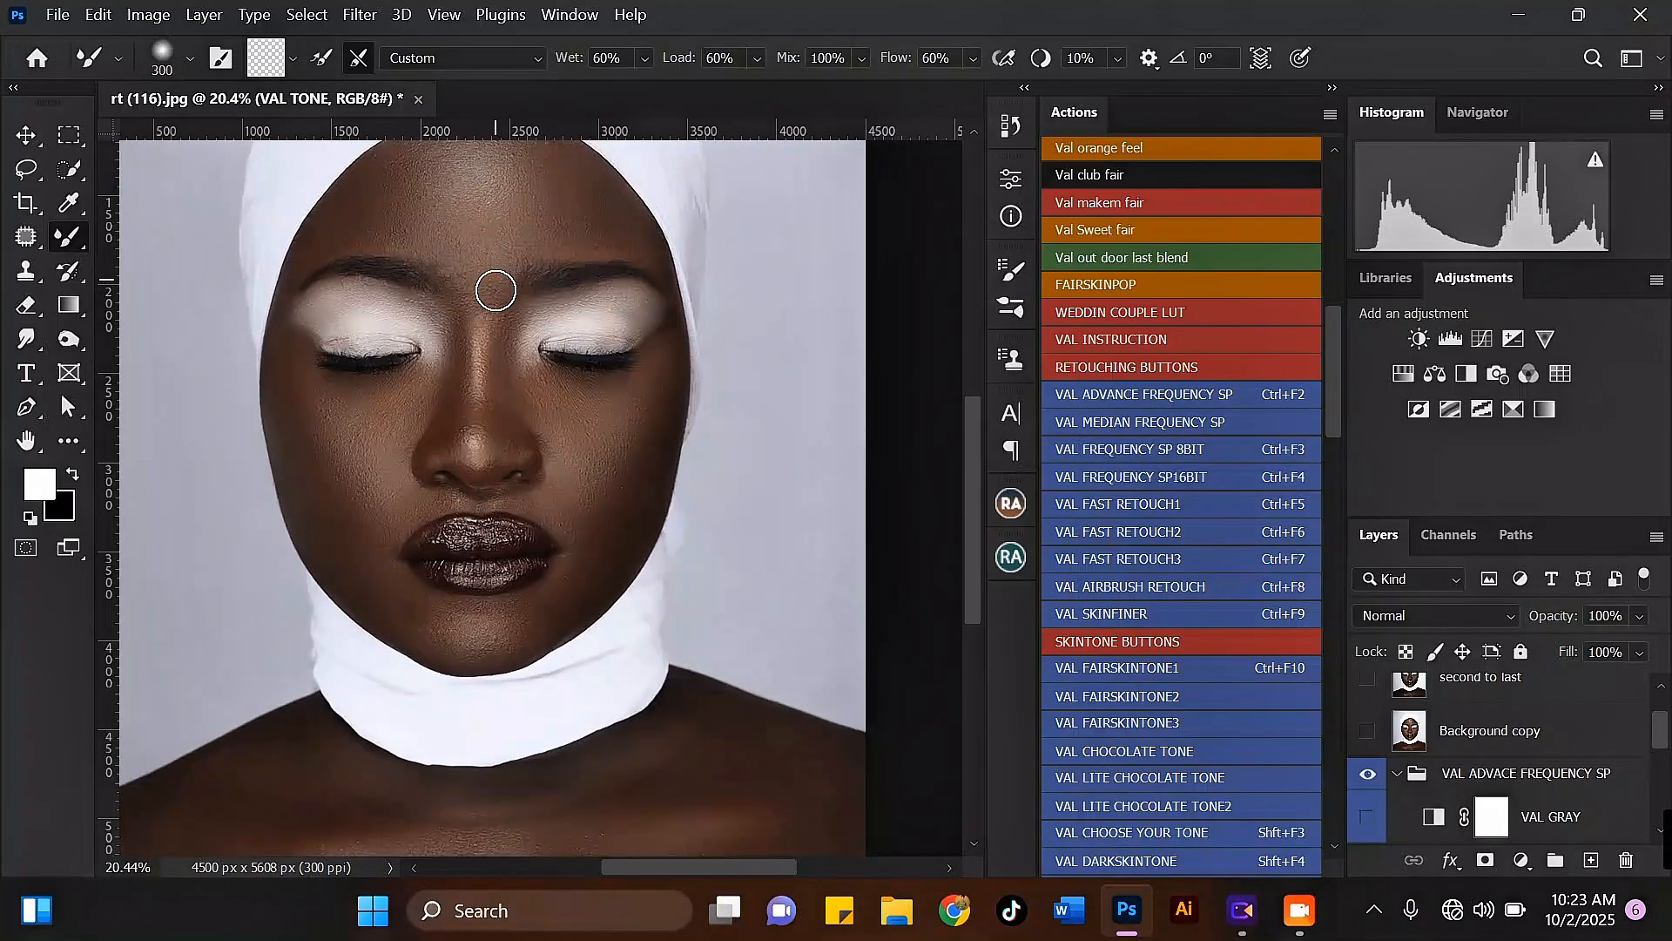
Step: Enlarge the Mixer Brush to 500 pixels and smooth the forehead and the skin under the right eye
scroll(471, 266, down, 3)
key(bracketright)
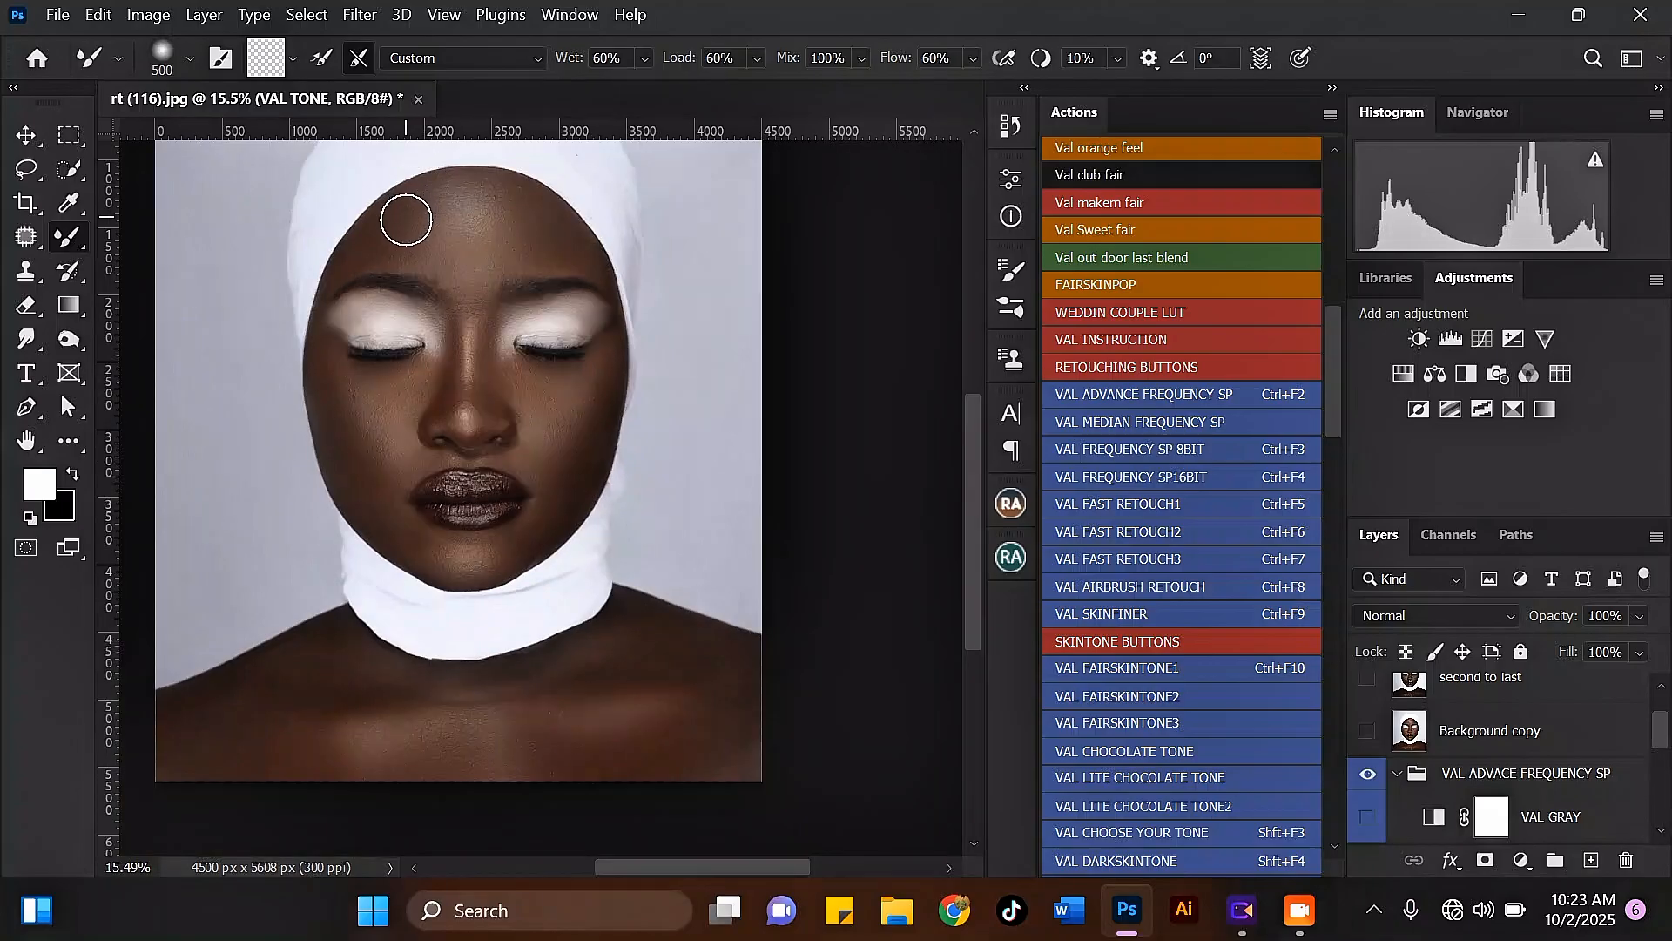
scroll(430, 269, down, 2)
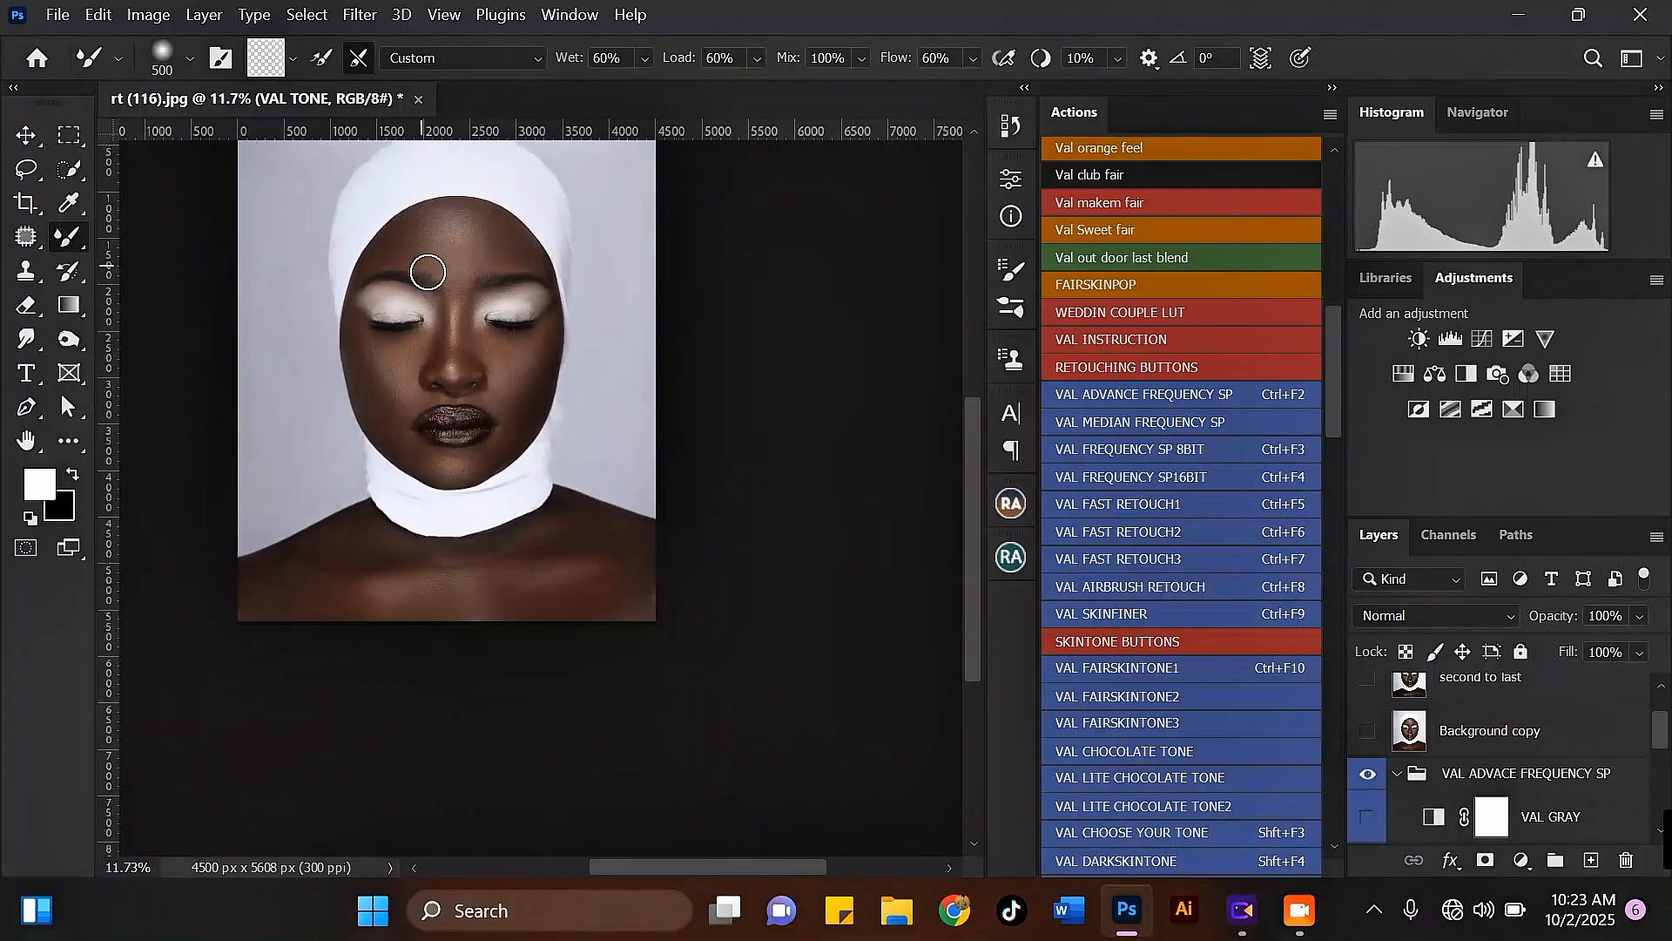
scroll(509, 340, up, 2)
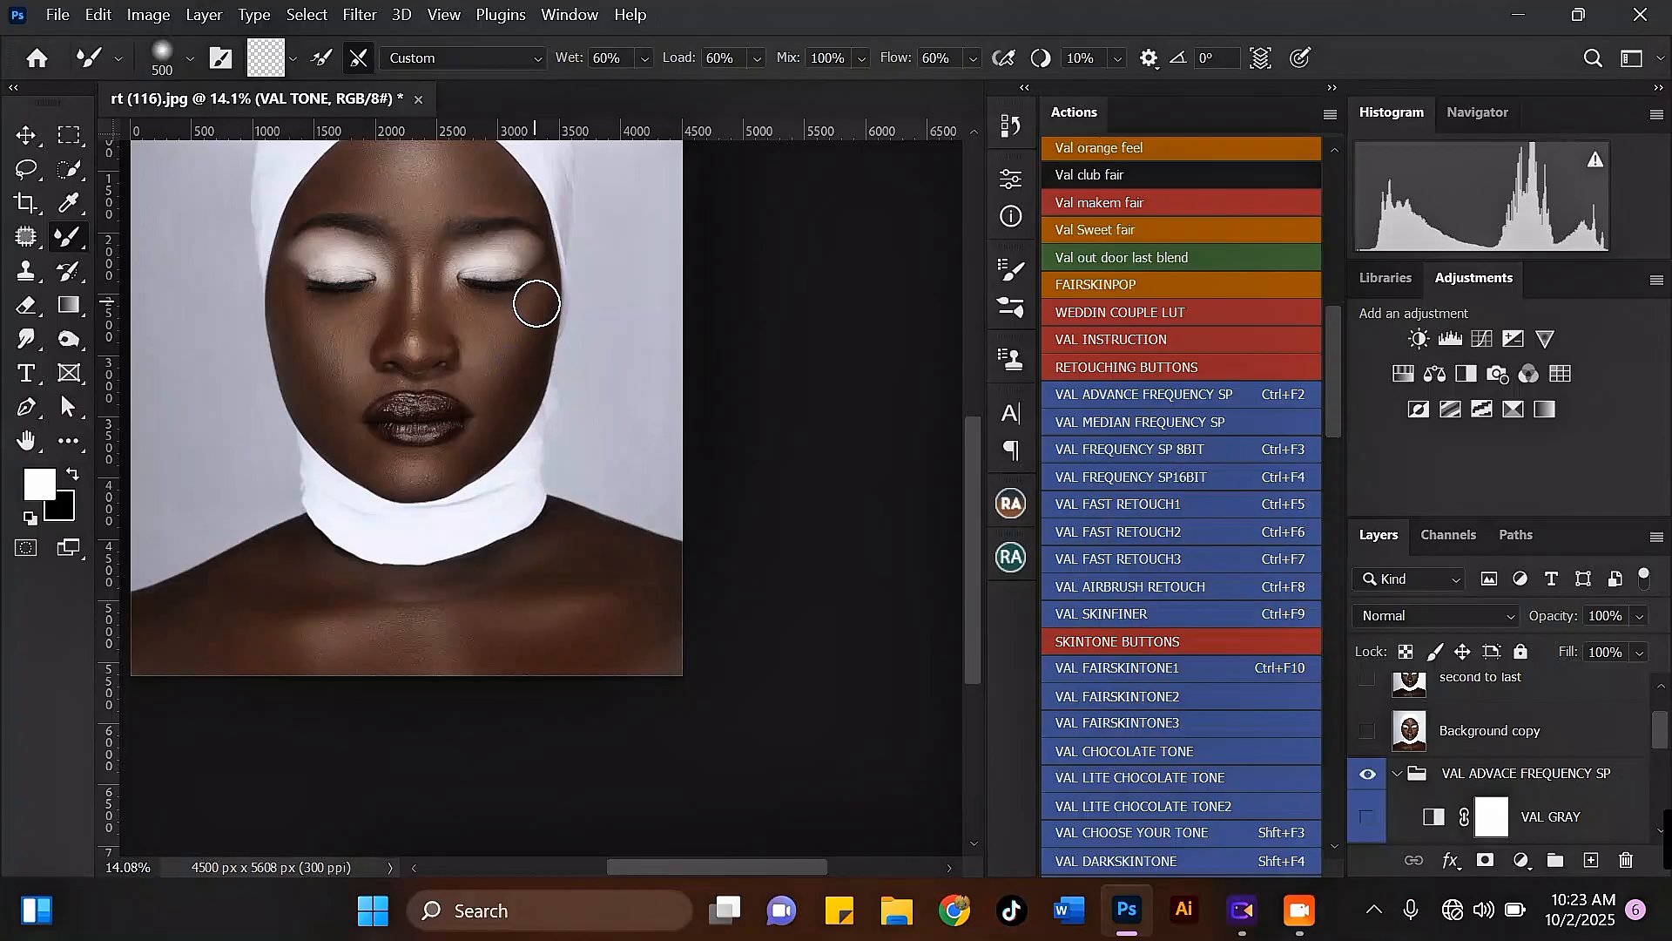
scroll(337, 279, up, 1)
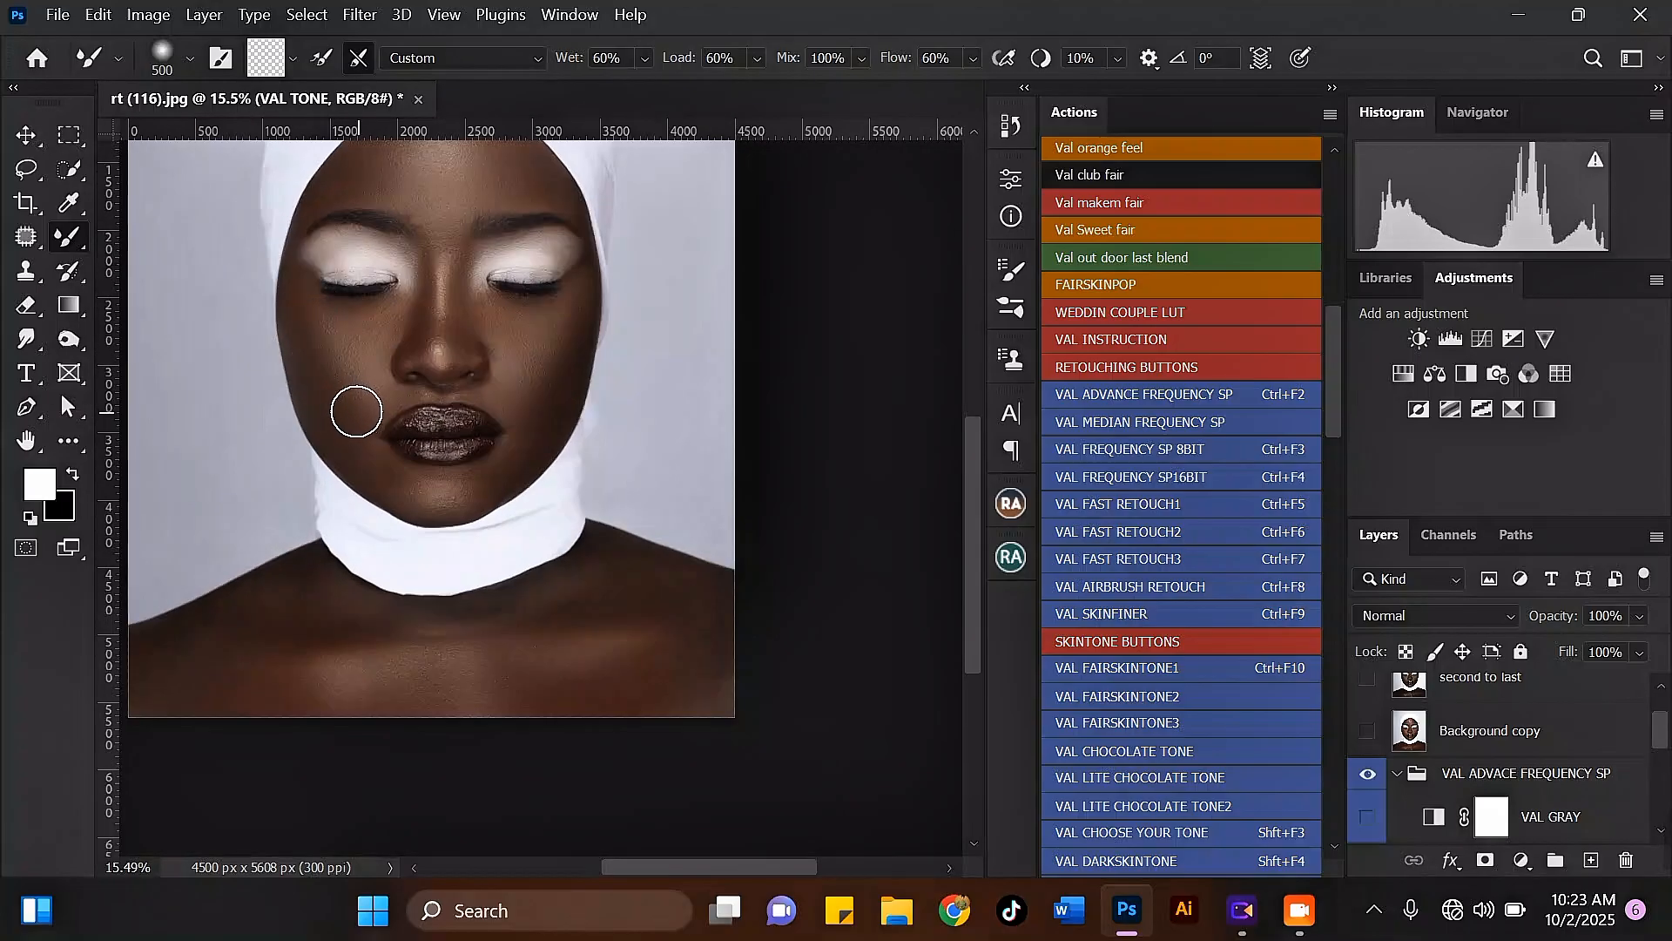
Step: Blend the lower left cheek beside the mouth corner toward the jaw, reducing the Mixer Brush to 400 pixels
scroll(479, 363, down, 2)
scroll(396, 392, up, 2)
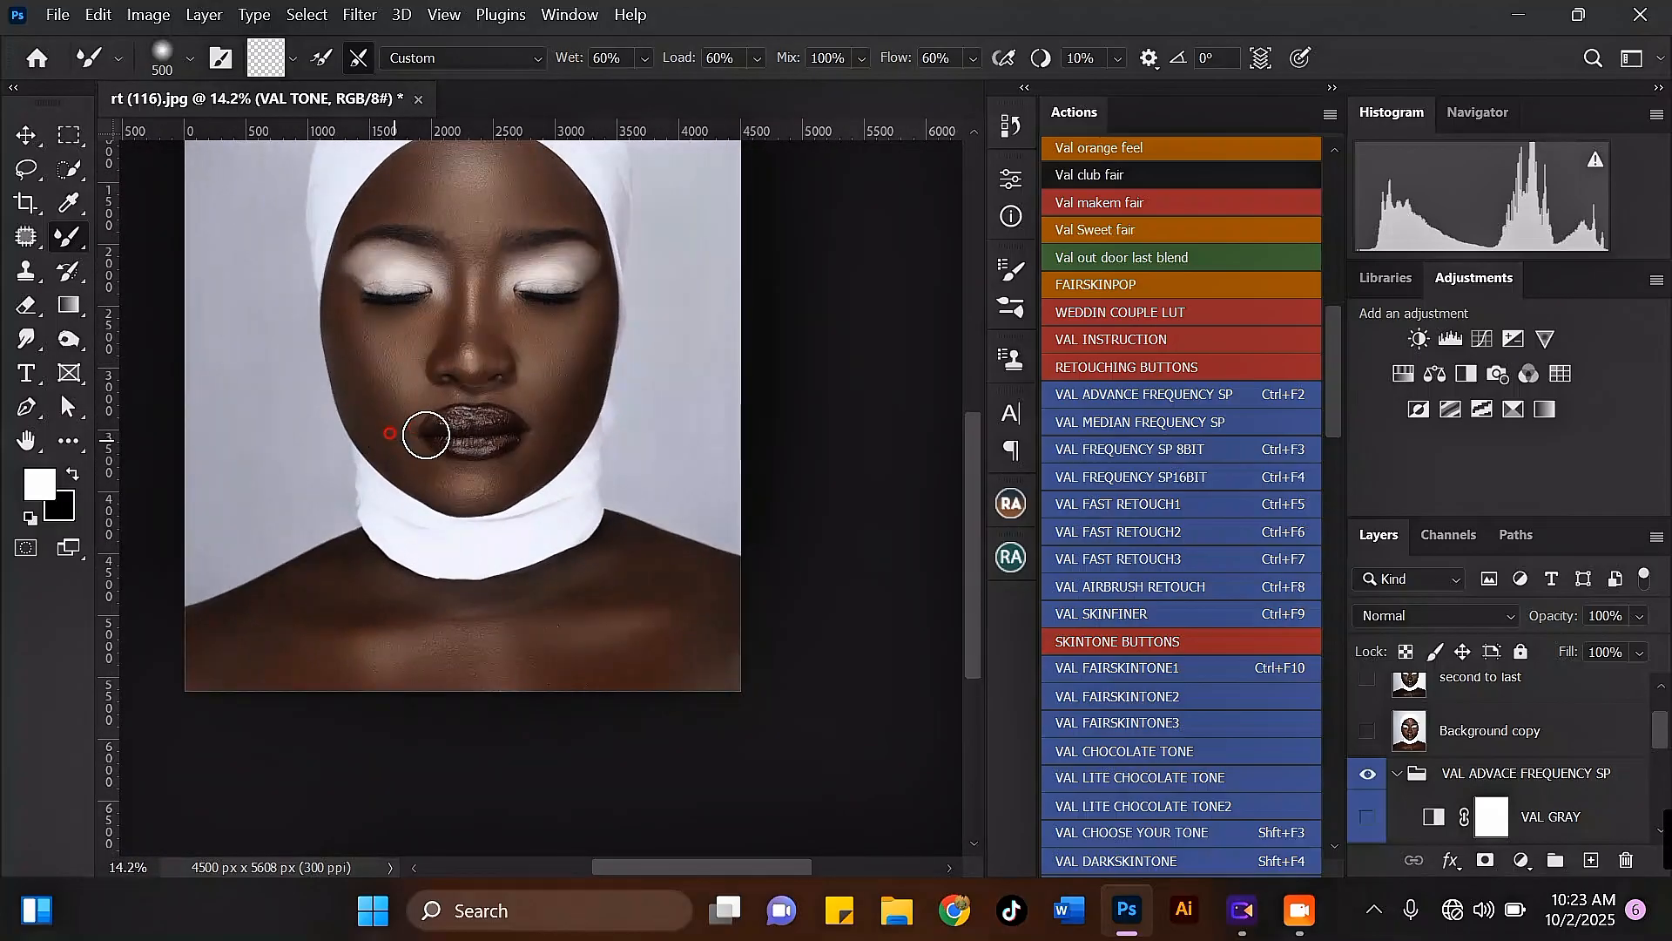
scroll(389, 433, up, 7)
key(bracketleft)
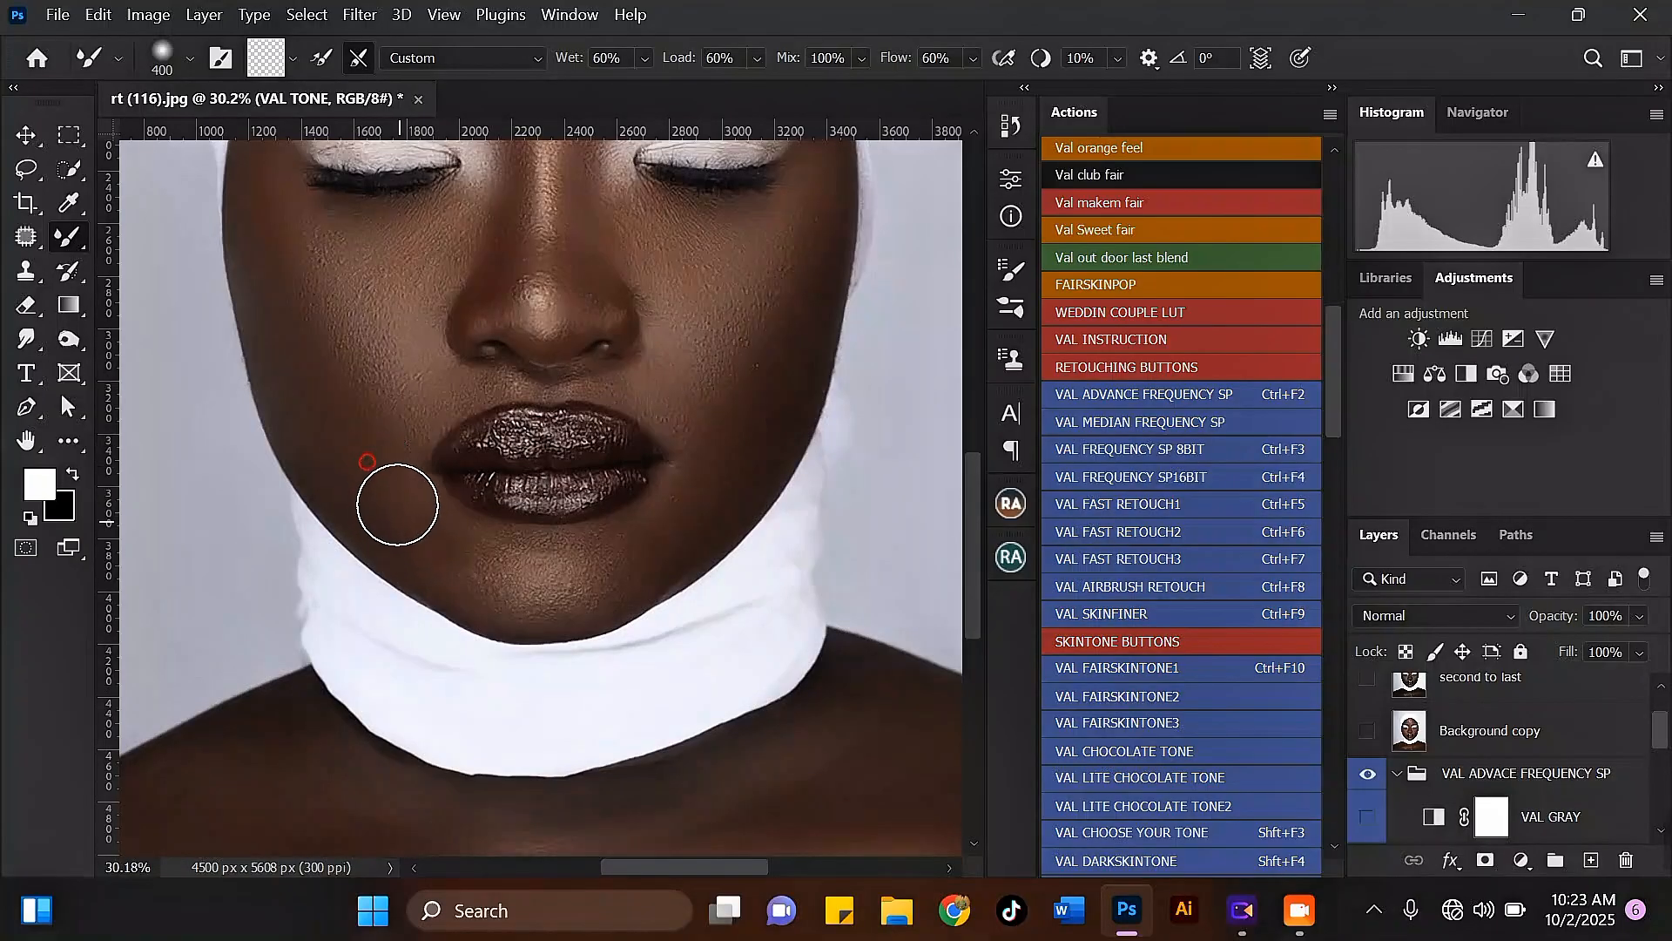
scroll(435, 457, down, 4)
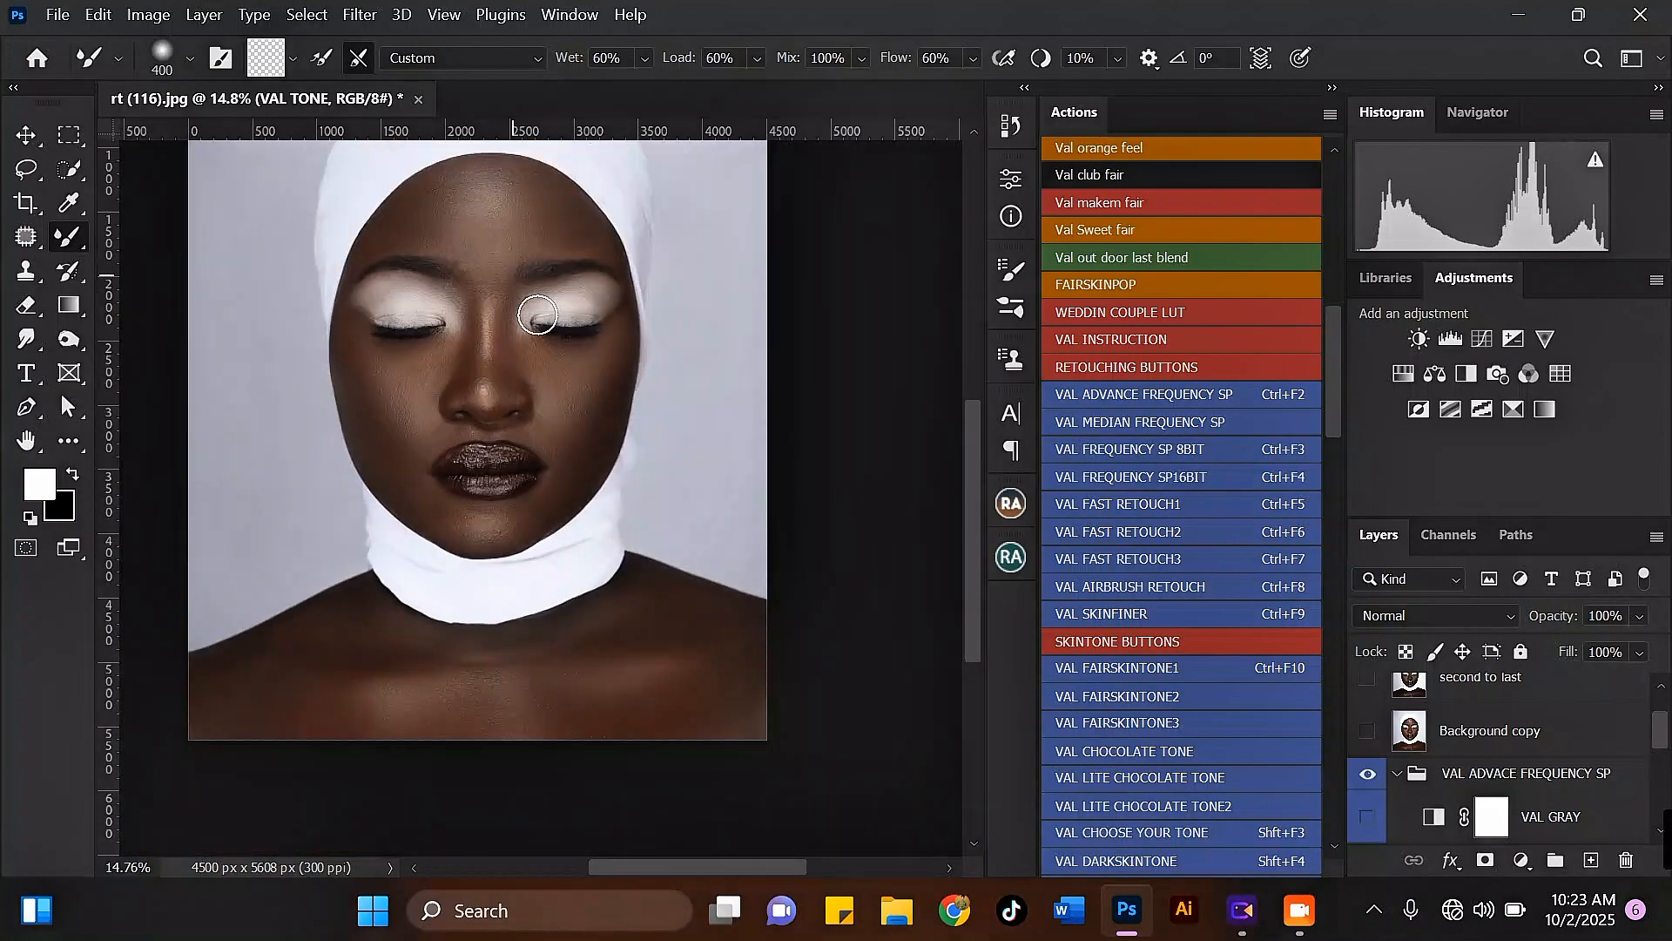
Step: Even out the left side of the forehead above the eyebrow with short 400-pixel Mixer Brush strokes
scroll(523, 261, down, 2)
scroll(479, 232, up, 4)
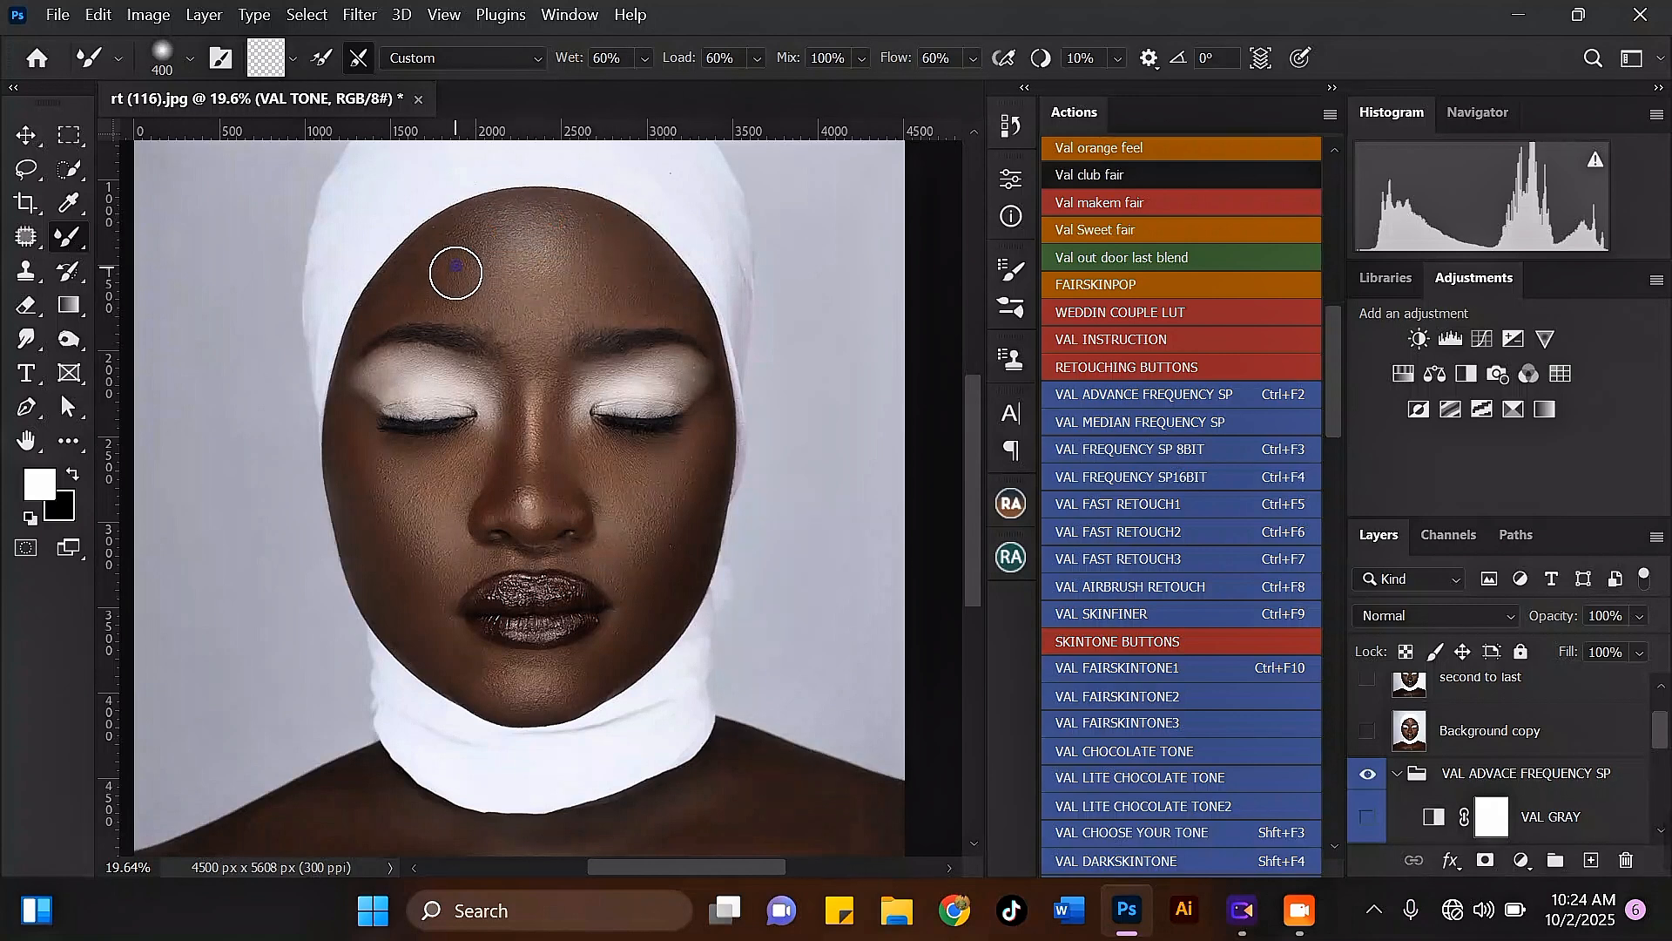
drag(442, 283, 441, 297)
drag(427, 265, 430, 297)
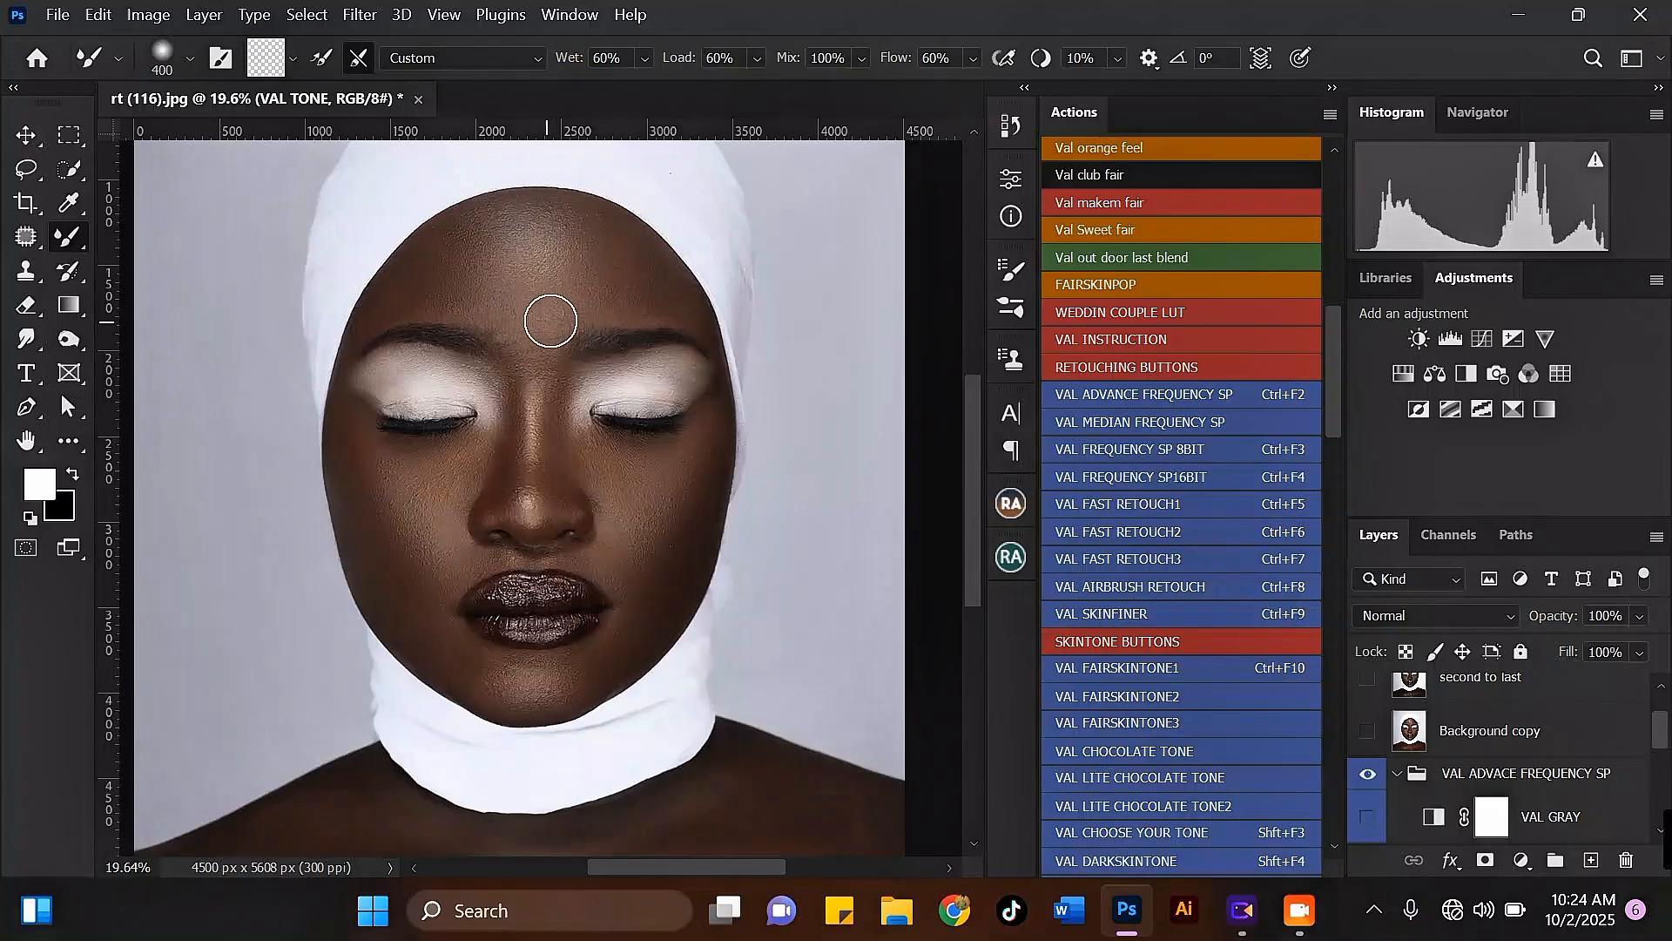
Step: Smooth the left cheek below the eye and the chin under the lips with the Mixer Brush
scroll(481, 250, down, 2)
scroll(404, 427, up, 1)
drag(404, 393, 405, 399)
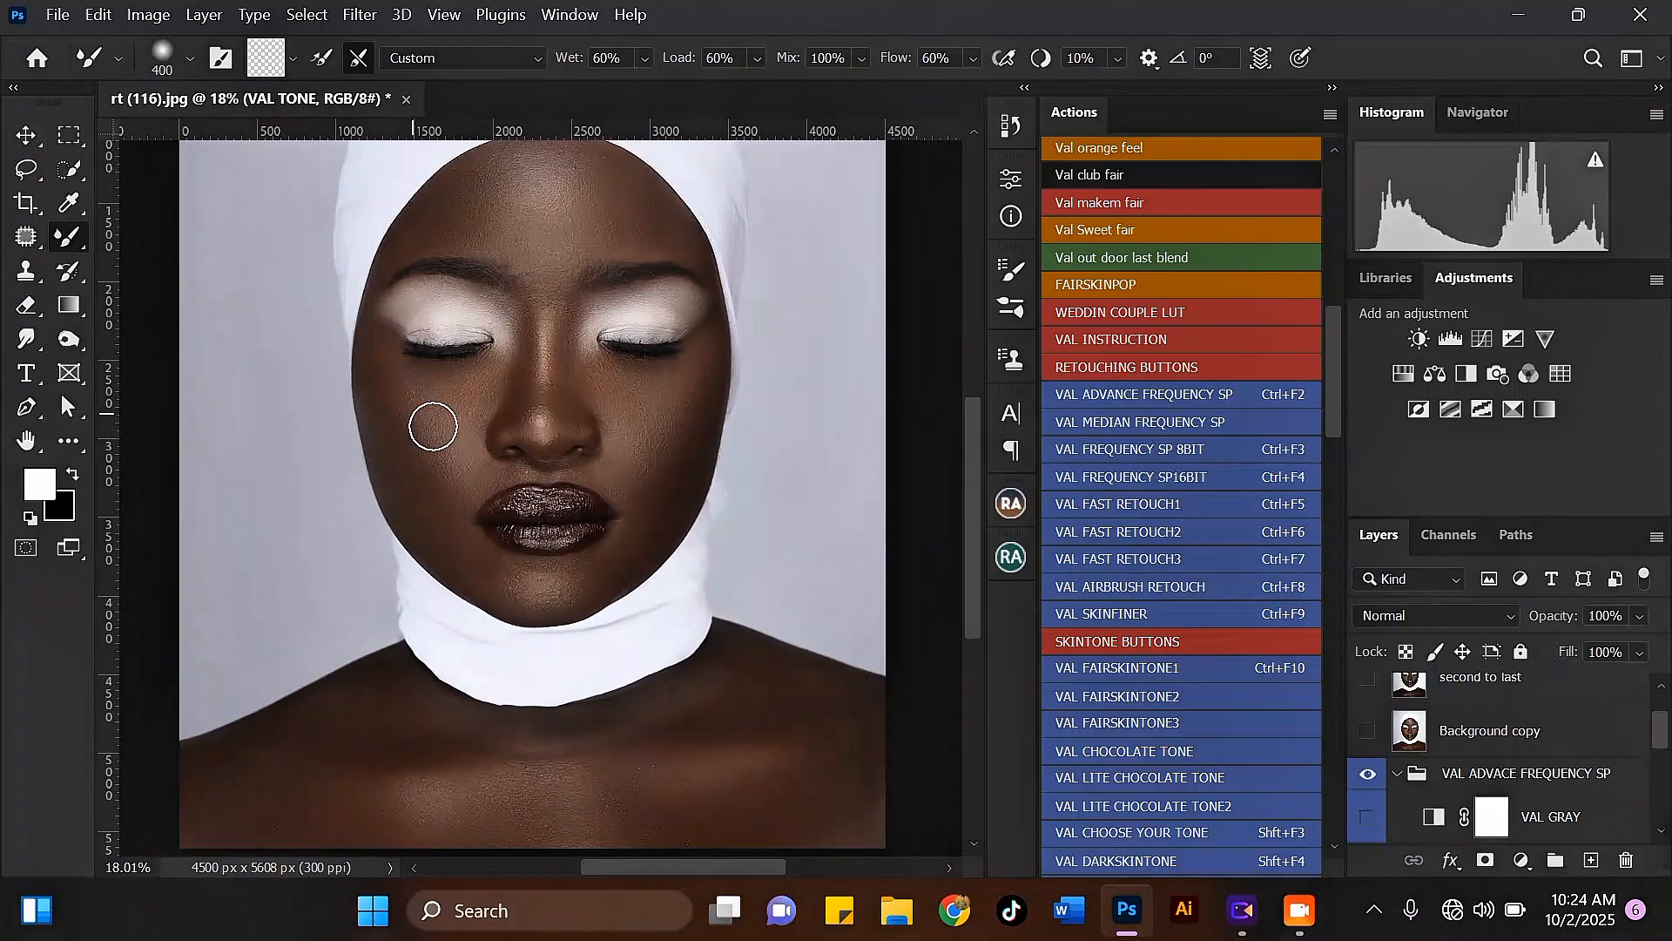
scroll(399, 371, down, 4)
scroll(514, 497, up, 6)
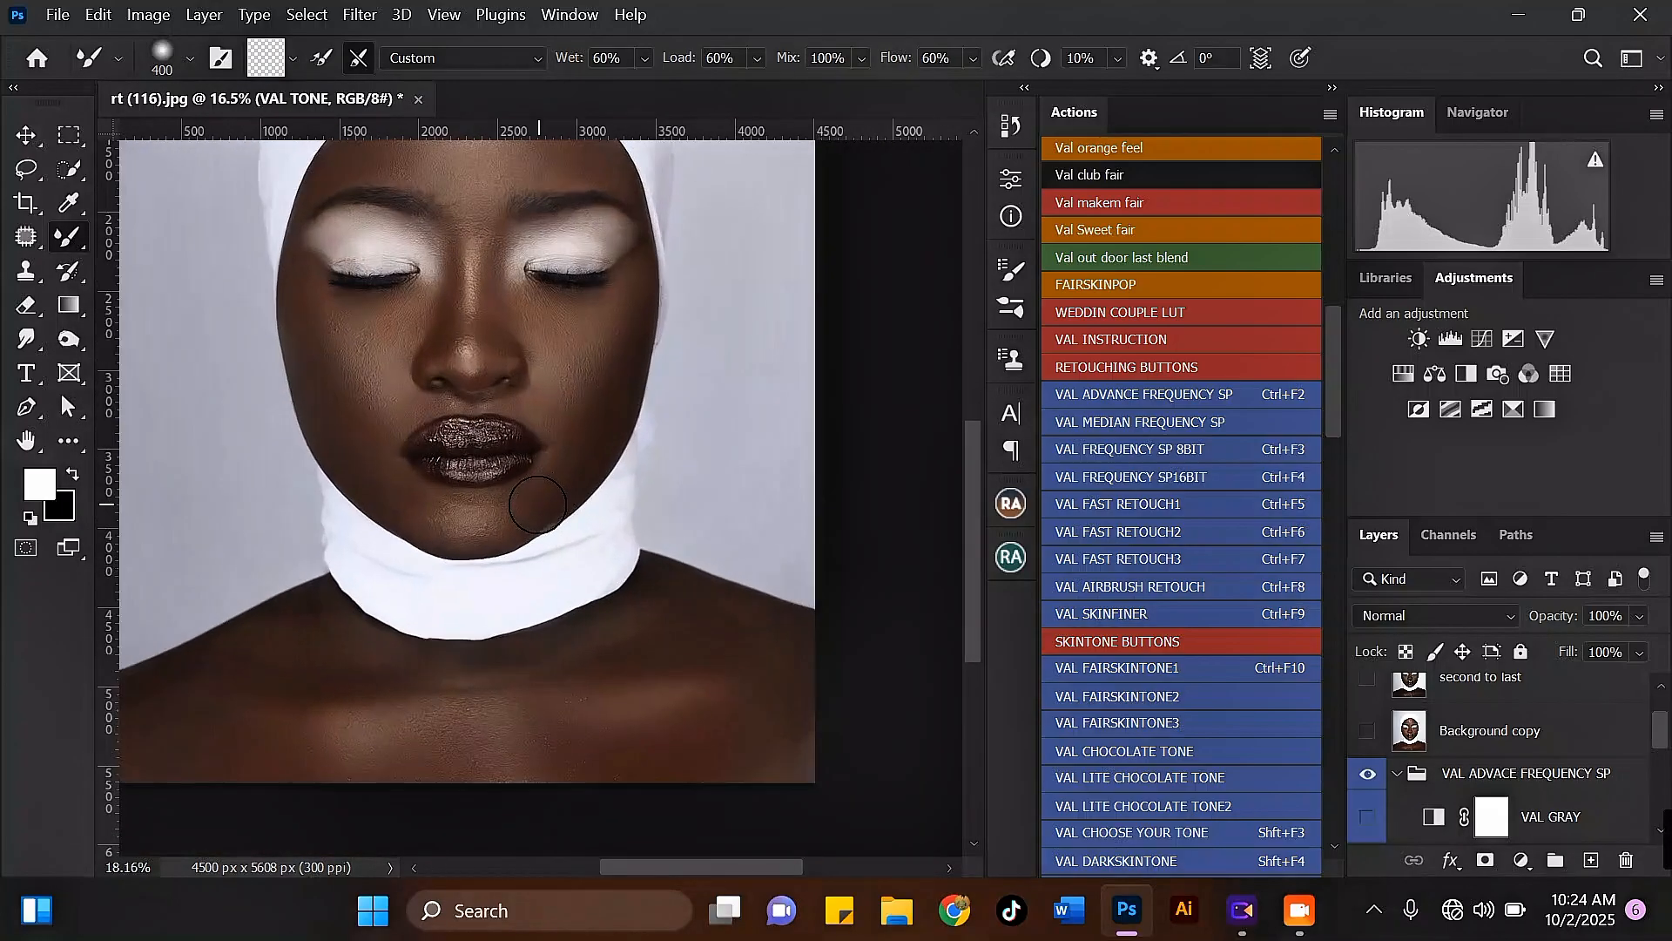
drag(498, 514, 492, 519)
scroll(488, 514, down, 3)
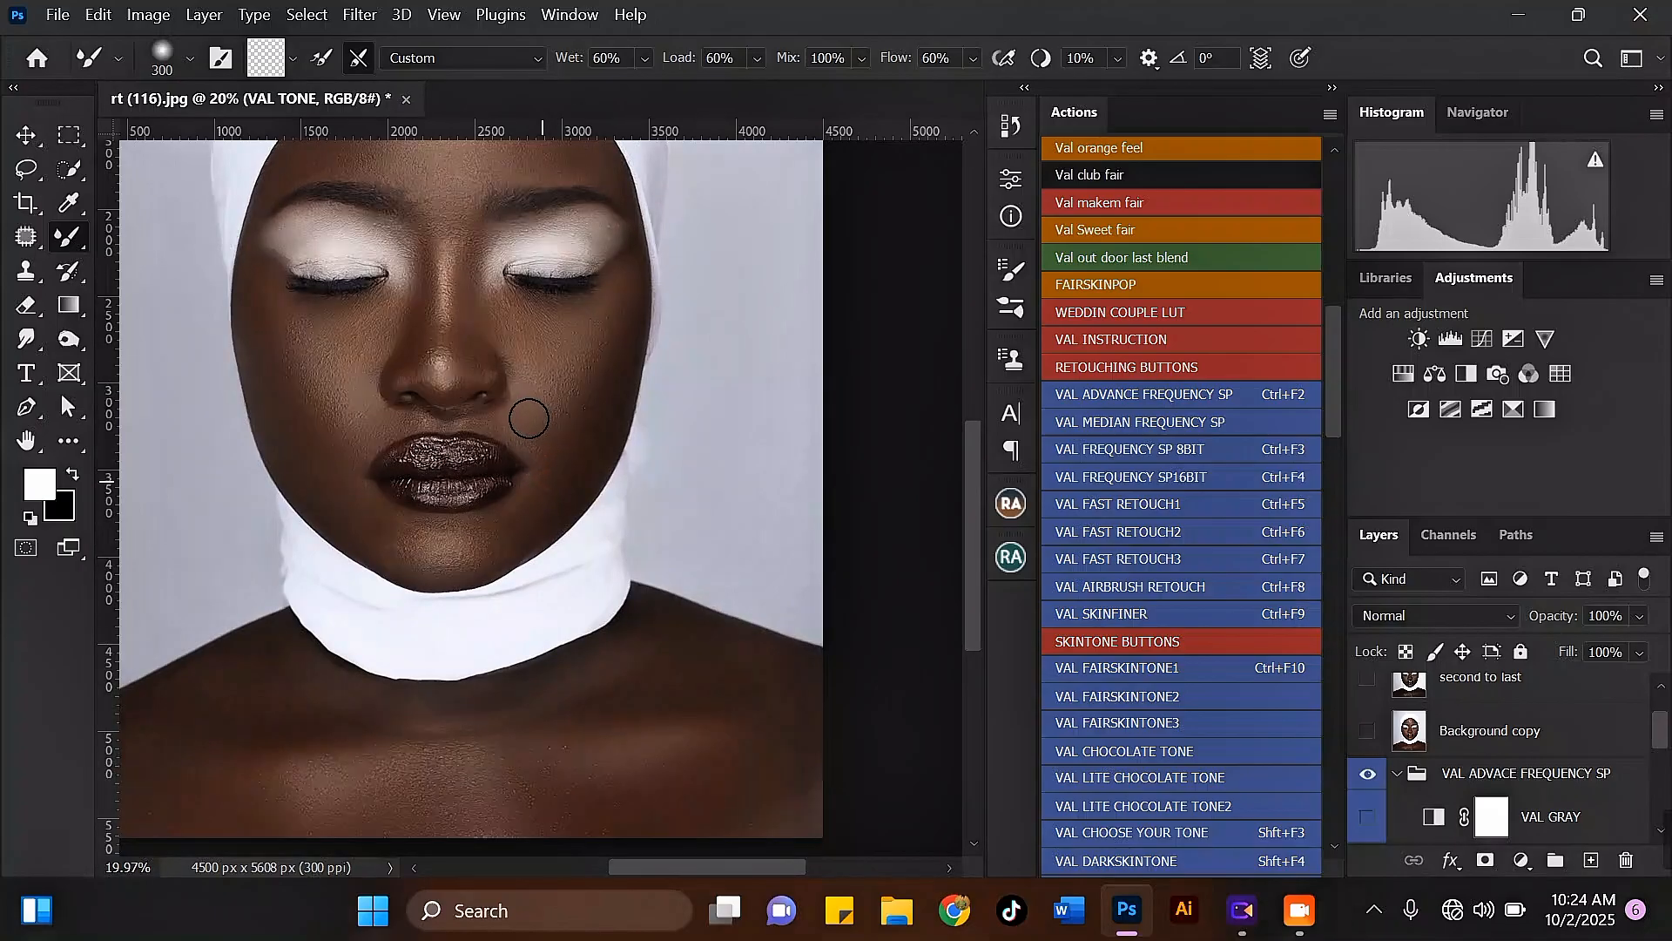
Step: Blend the top of the nose bridge between the eyes with a 250-pixel Mixer Brush, then restore it to 300 pixels
key([)
click(461, 253)
scroll(461, 253, down, 3)
scroll(568, 232, up, 3)
key(])
scroll(541, 265, down, 4)
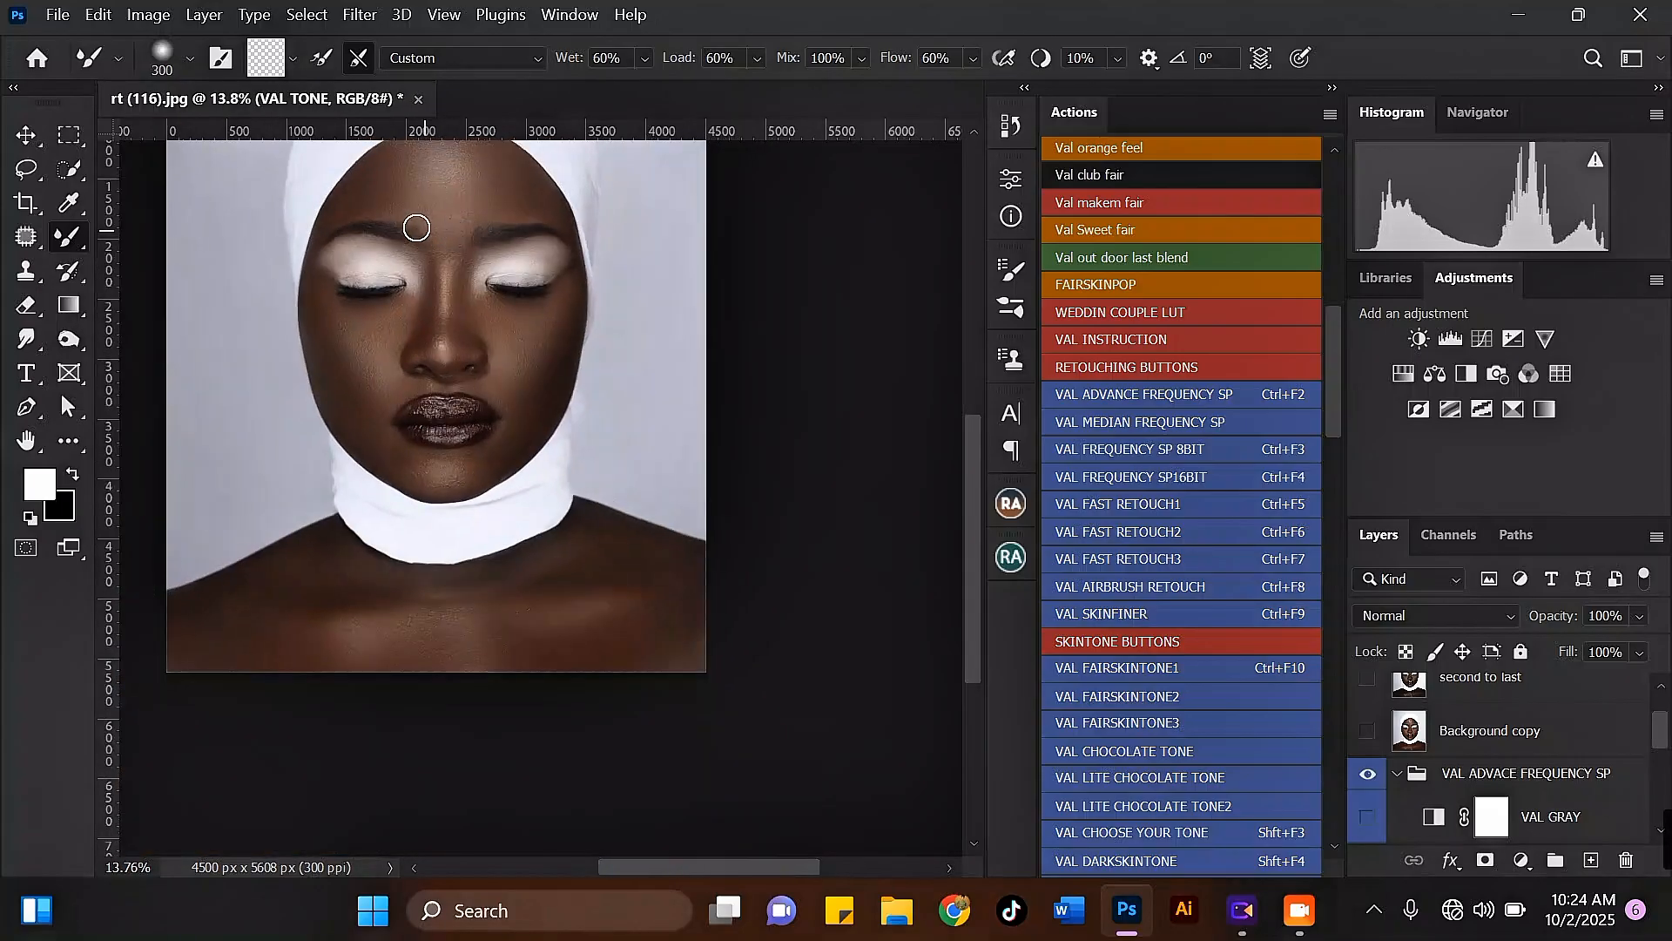
Step: Compare the portrait with and without the VAL ADVACE FREQUENCY SP group and examine the cheeks and forehead up close
scroll(417, 228, up, 1)
scroll(571, 503, down, 2)
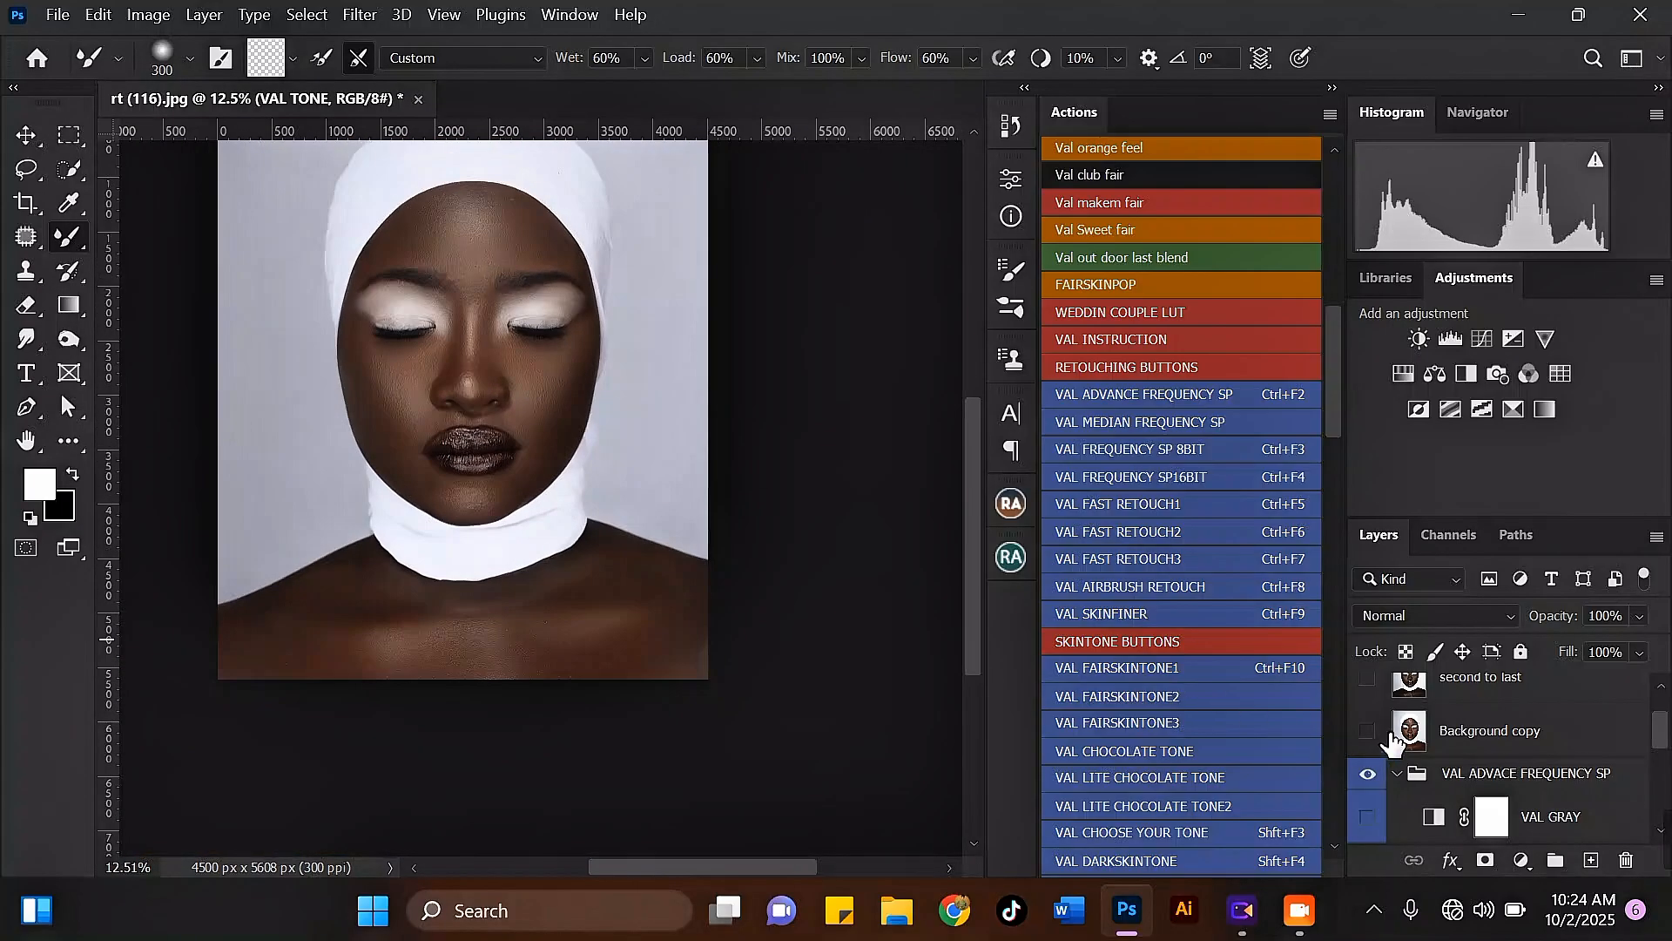
click(1367, 776)
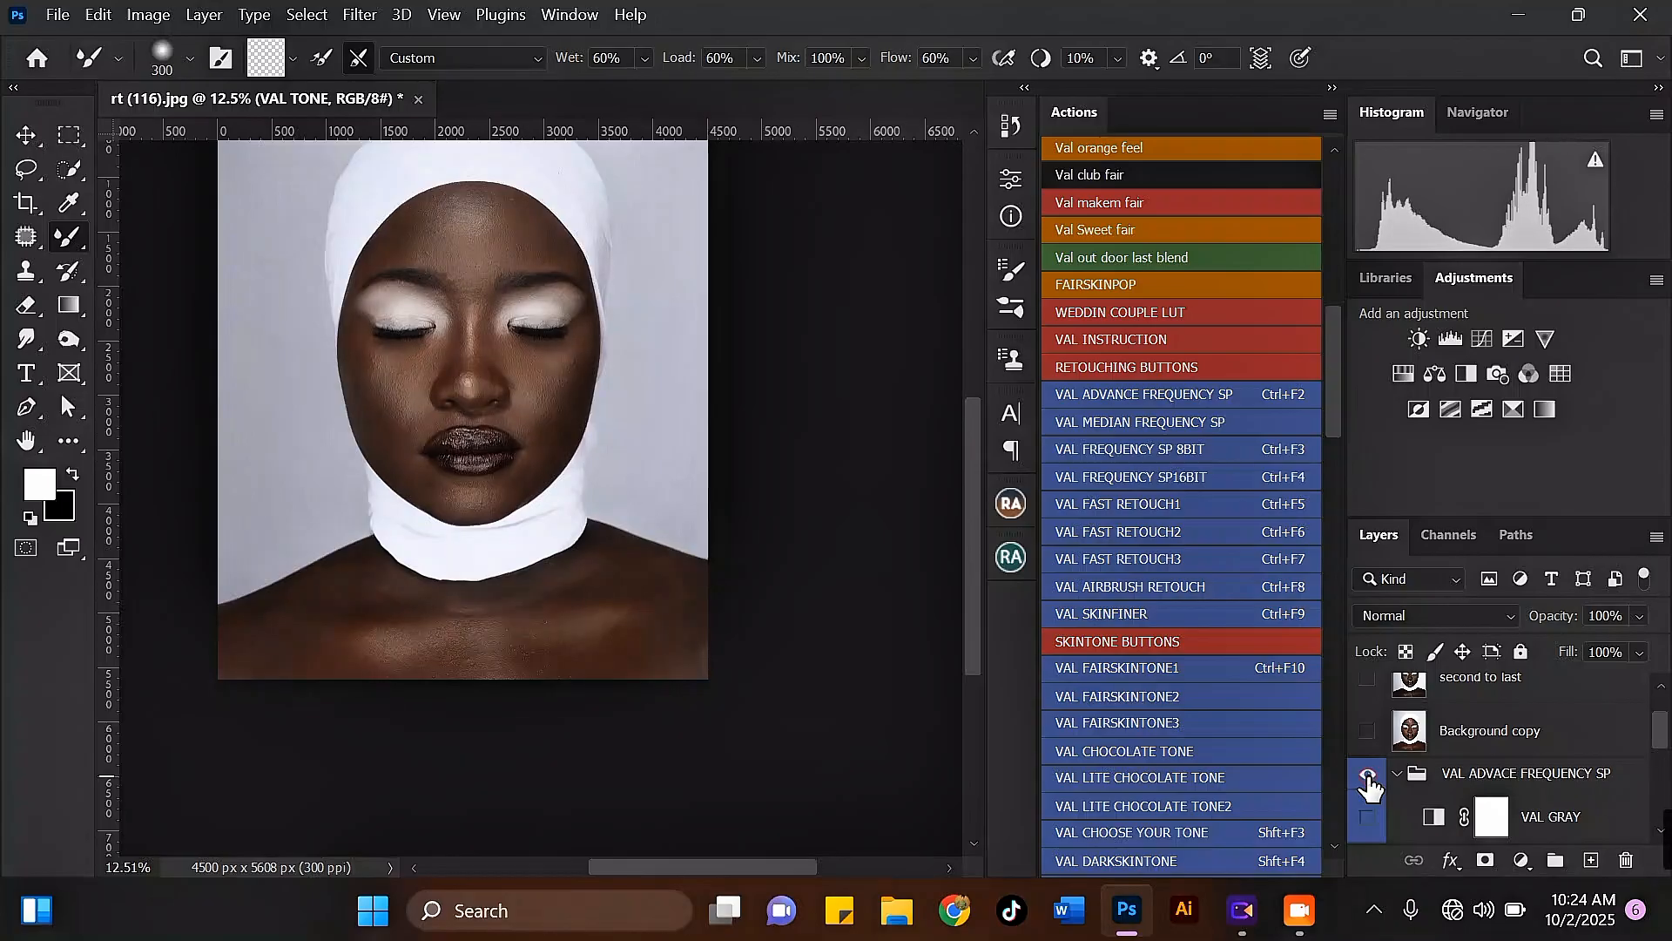
scroll(437, 261, up, 5)
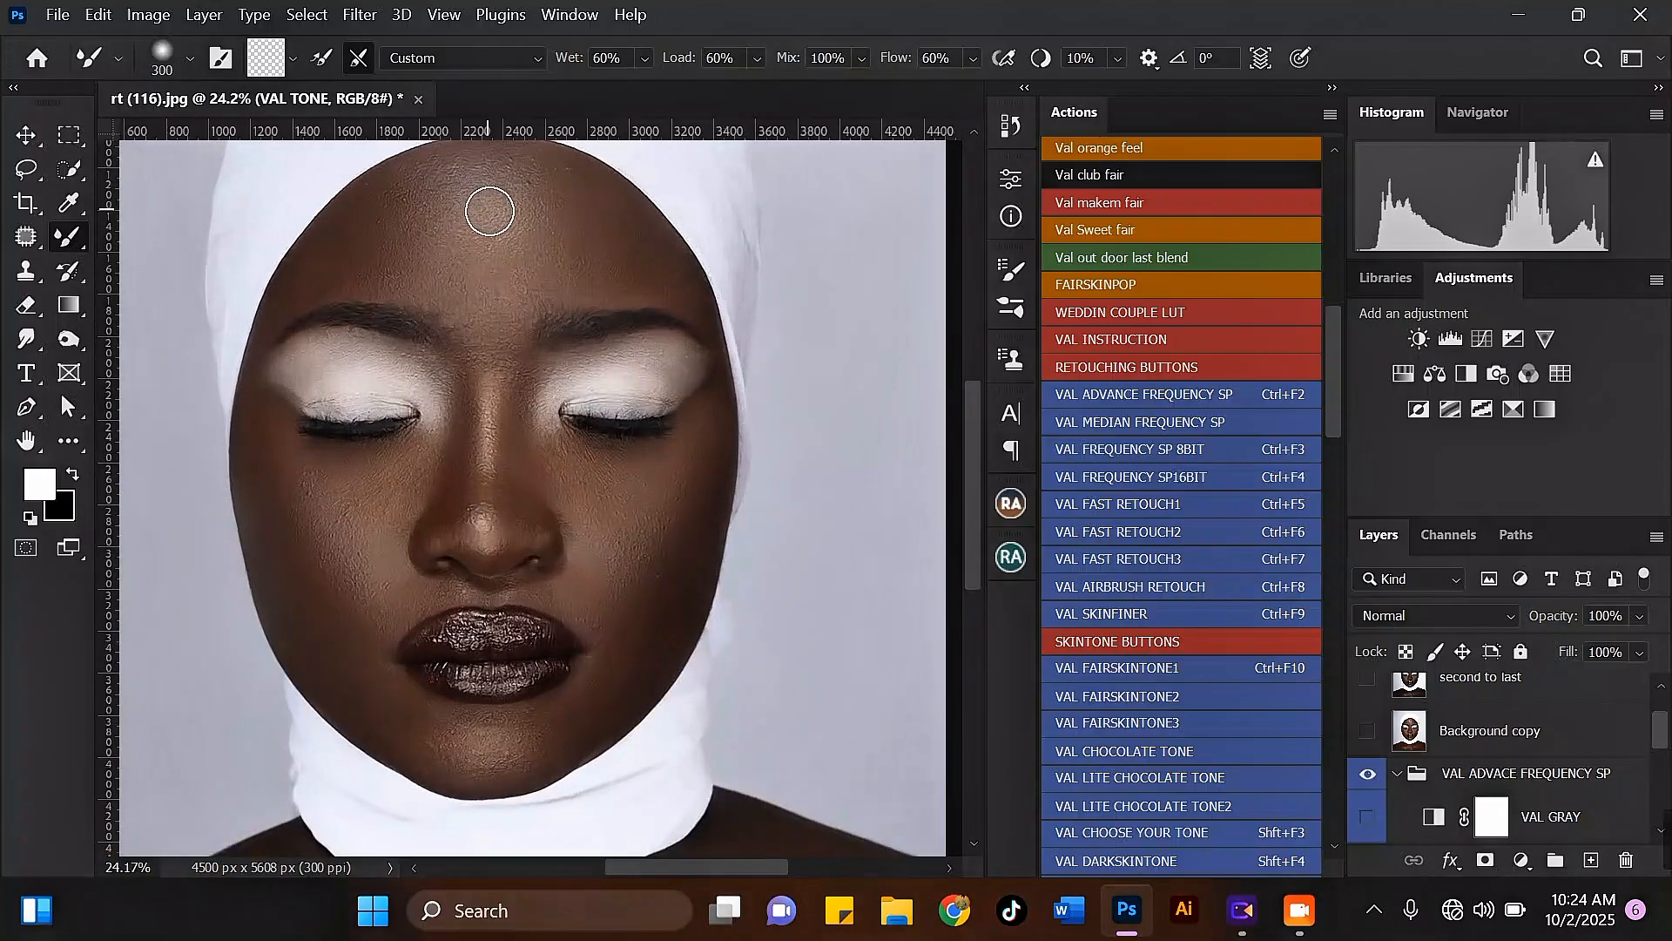
scroll(634, 675, up, 5)
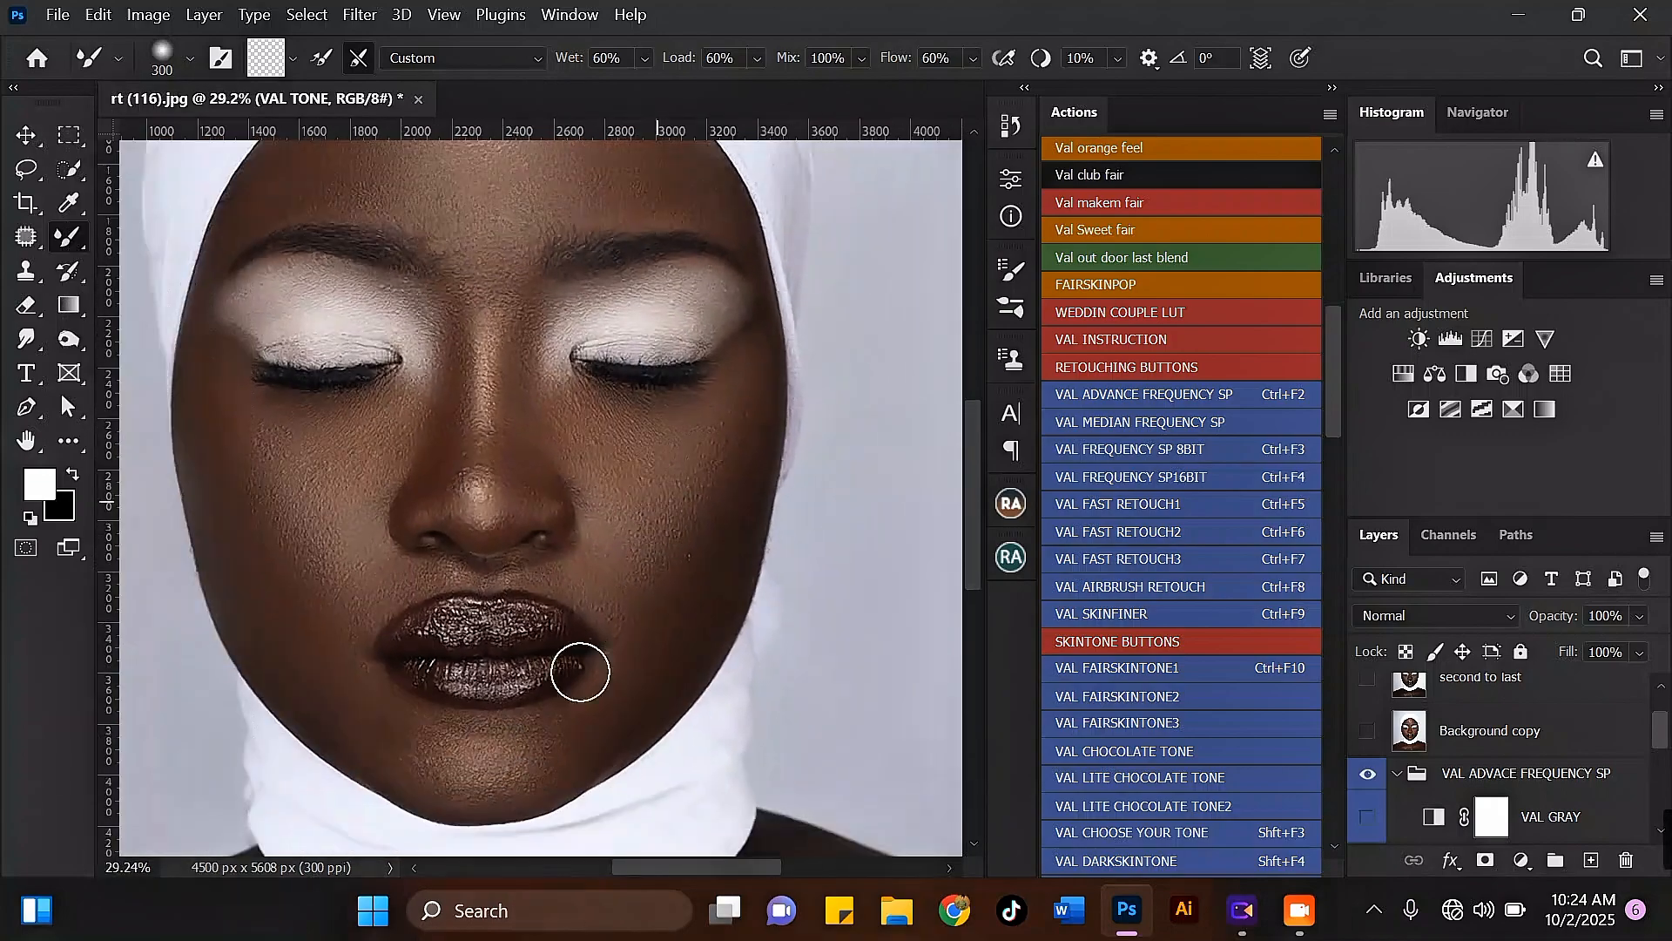
scroll(380, 775, down, 3)
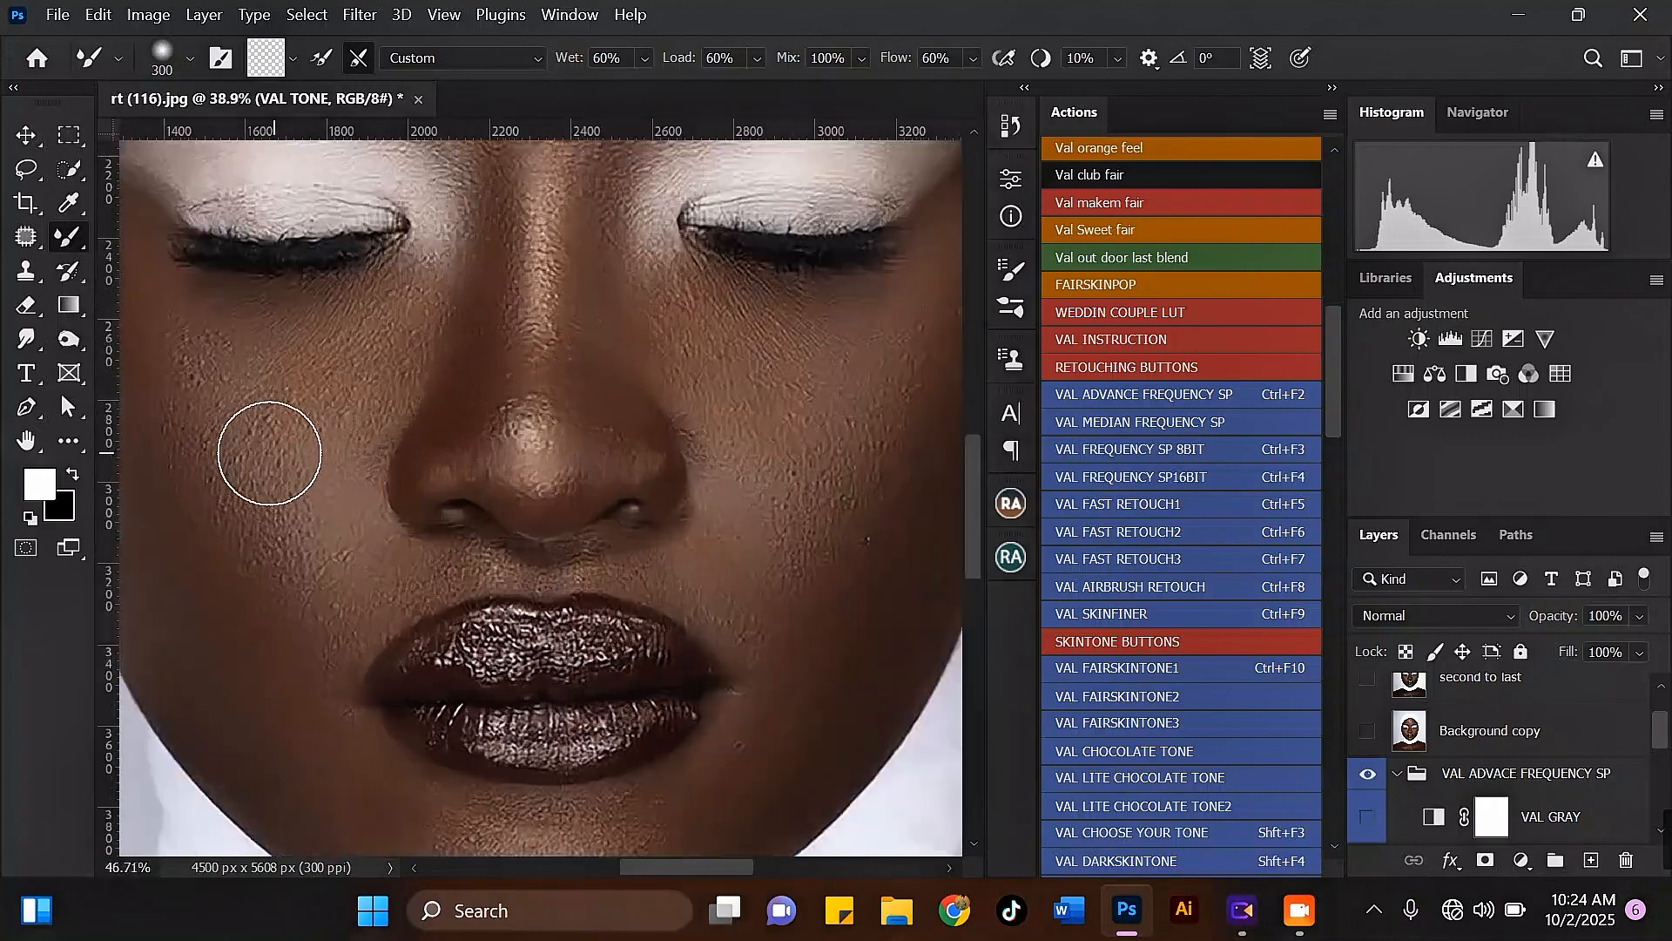
scroll(472, 634, down, 4)
scroll(547, 234, up, 5)
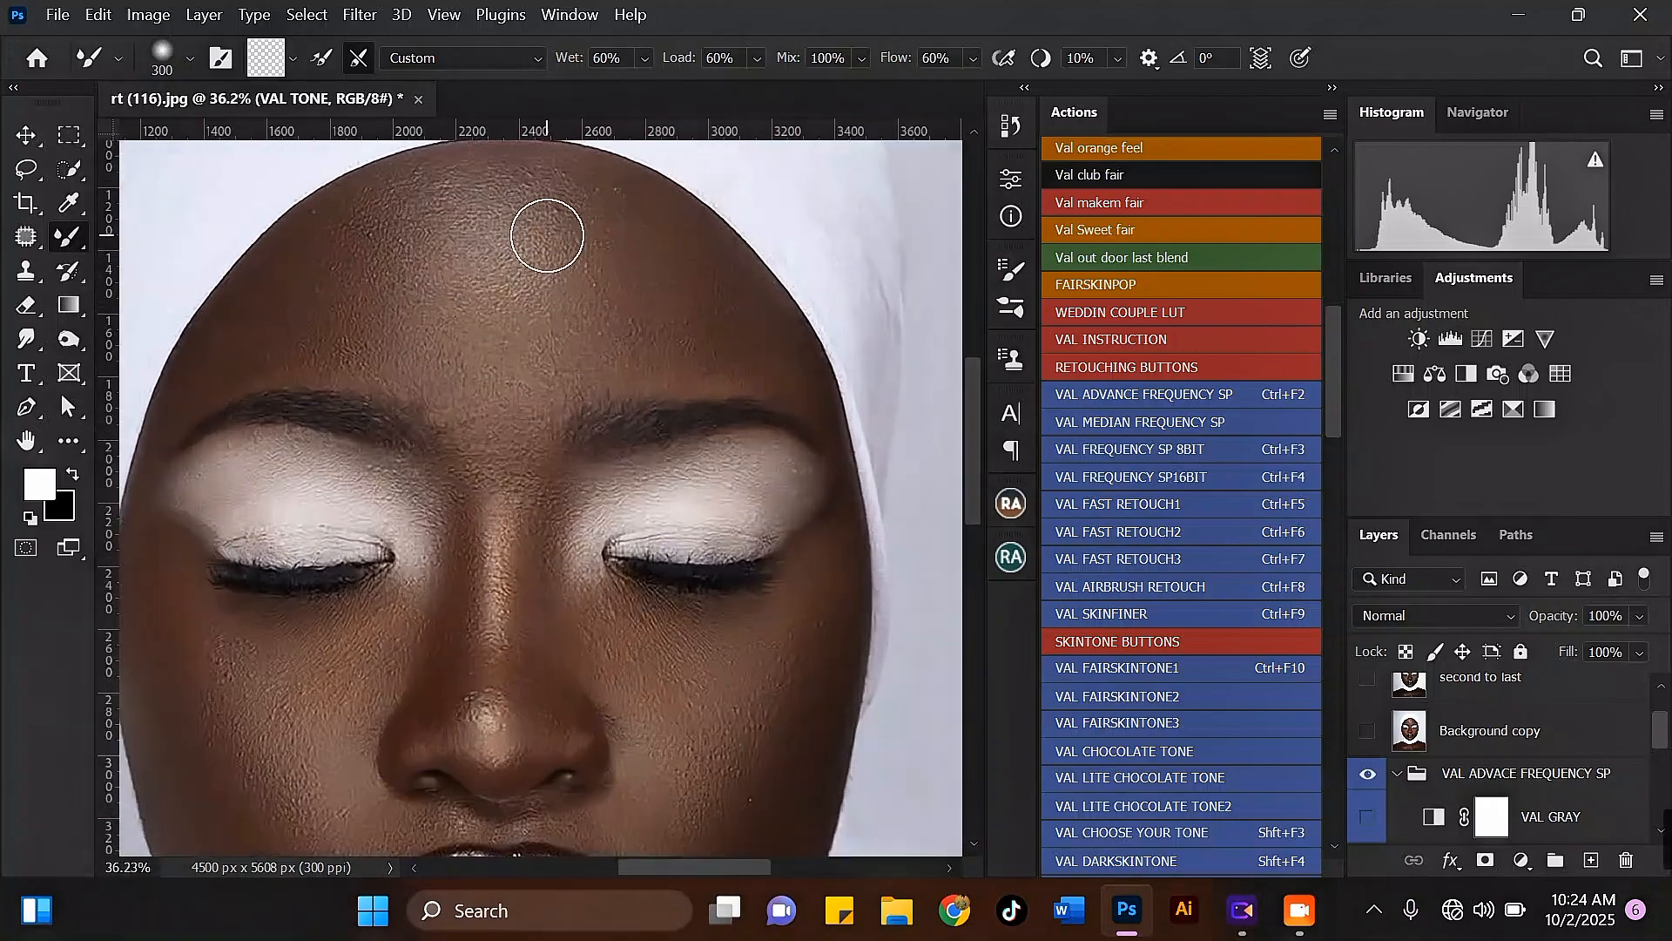
scroll(650, 265, down, 4)
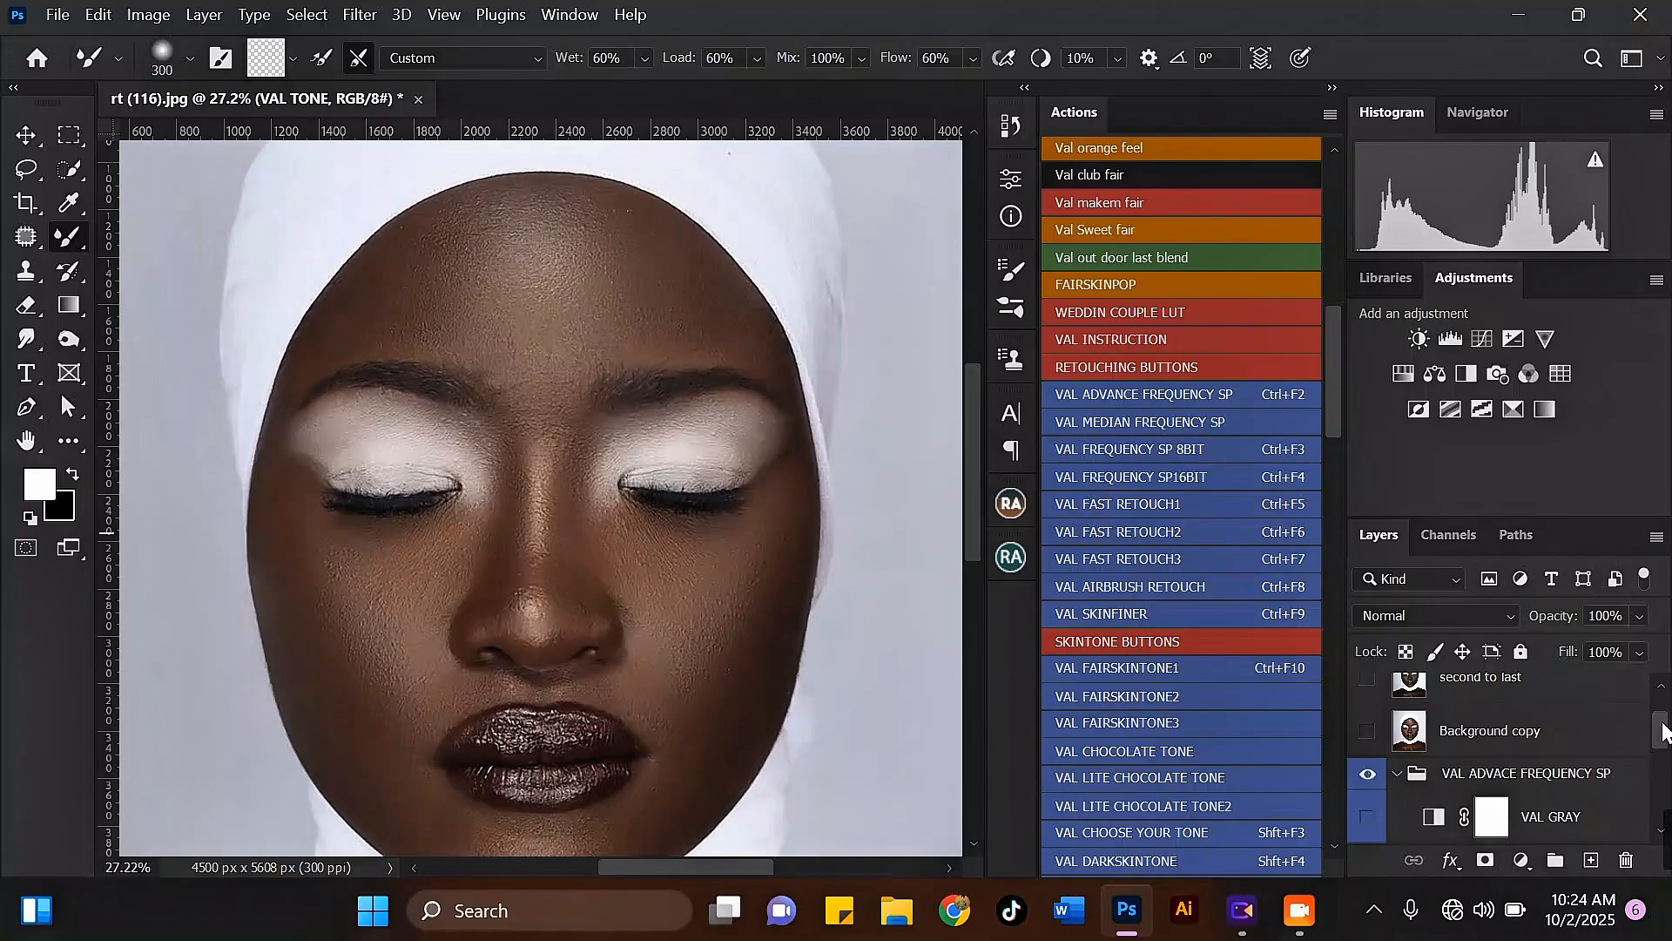
Step: Activate the VAL TEXTURE layer and clone clean skin texture over the upper forehead blemishes with a 45-pixel Clone Stamp
drag(1664, 730, 1662, 758)
click(1583, 750)
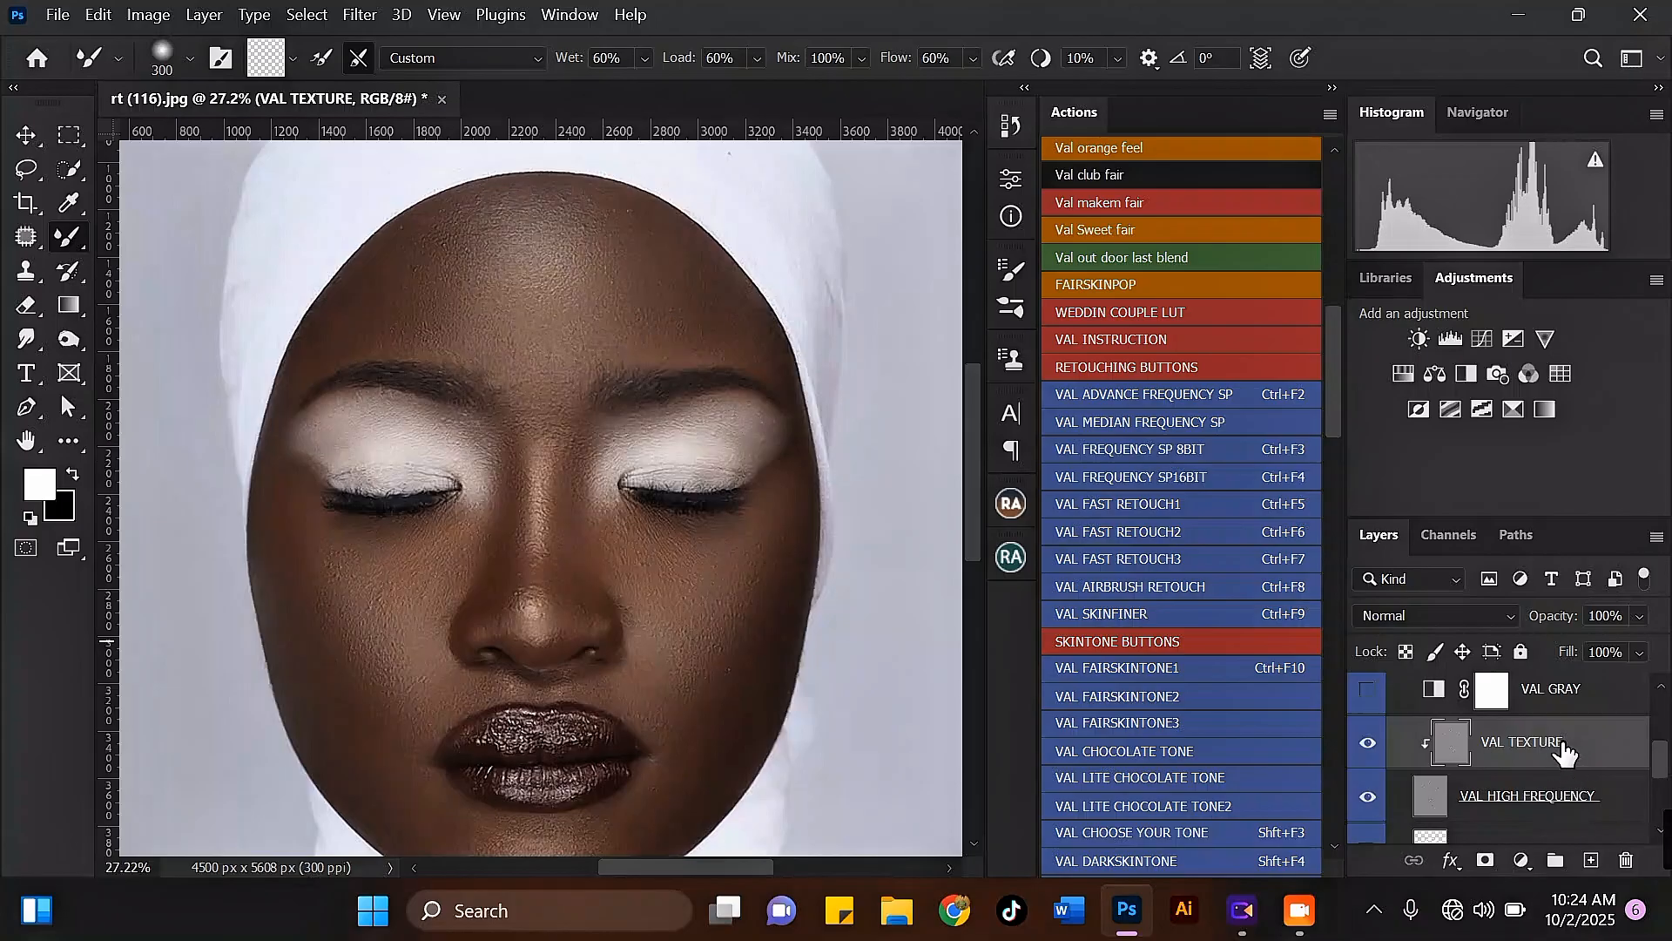
click(26, 270)
scroll(566, 200, up, 5)
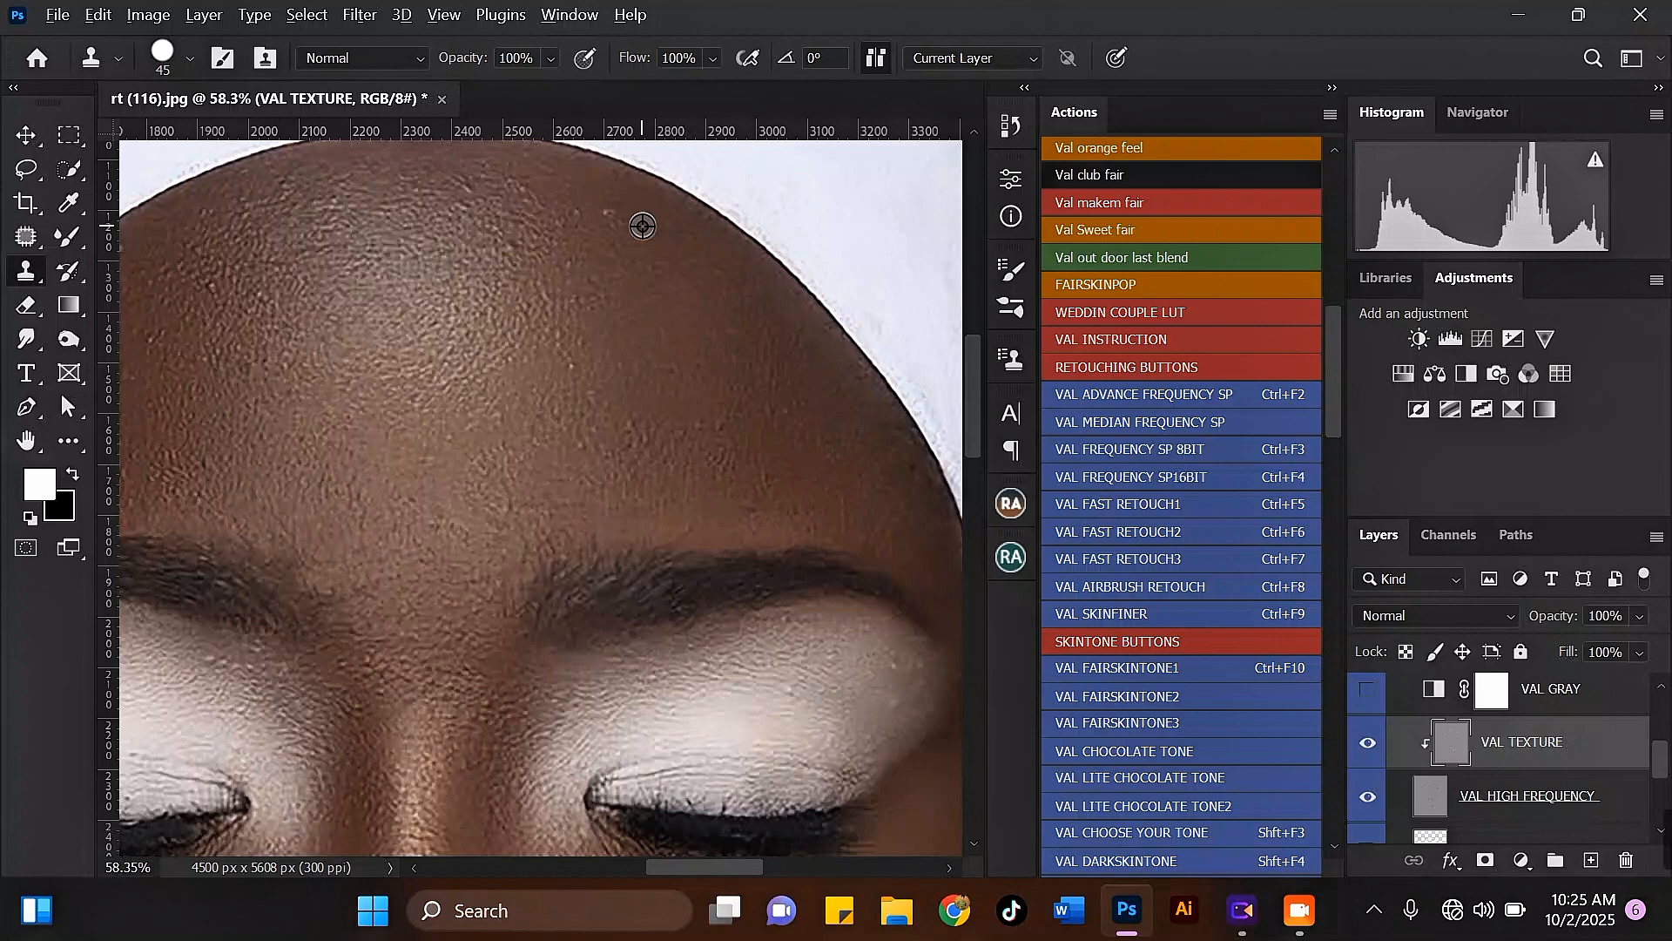
alt+click(642, 226)
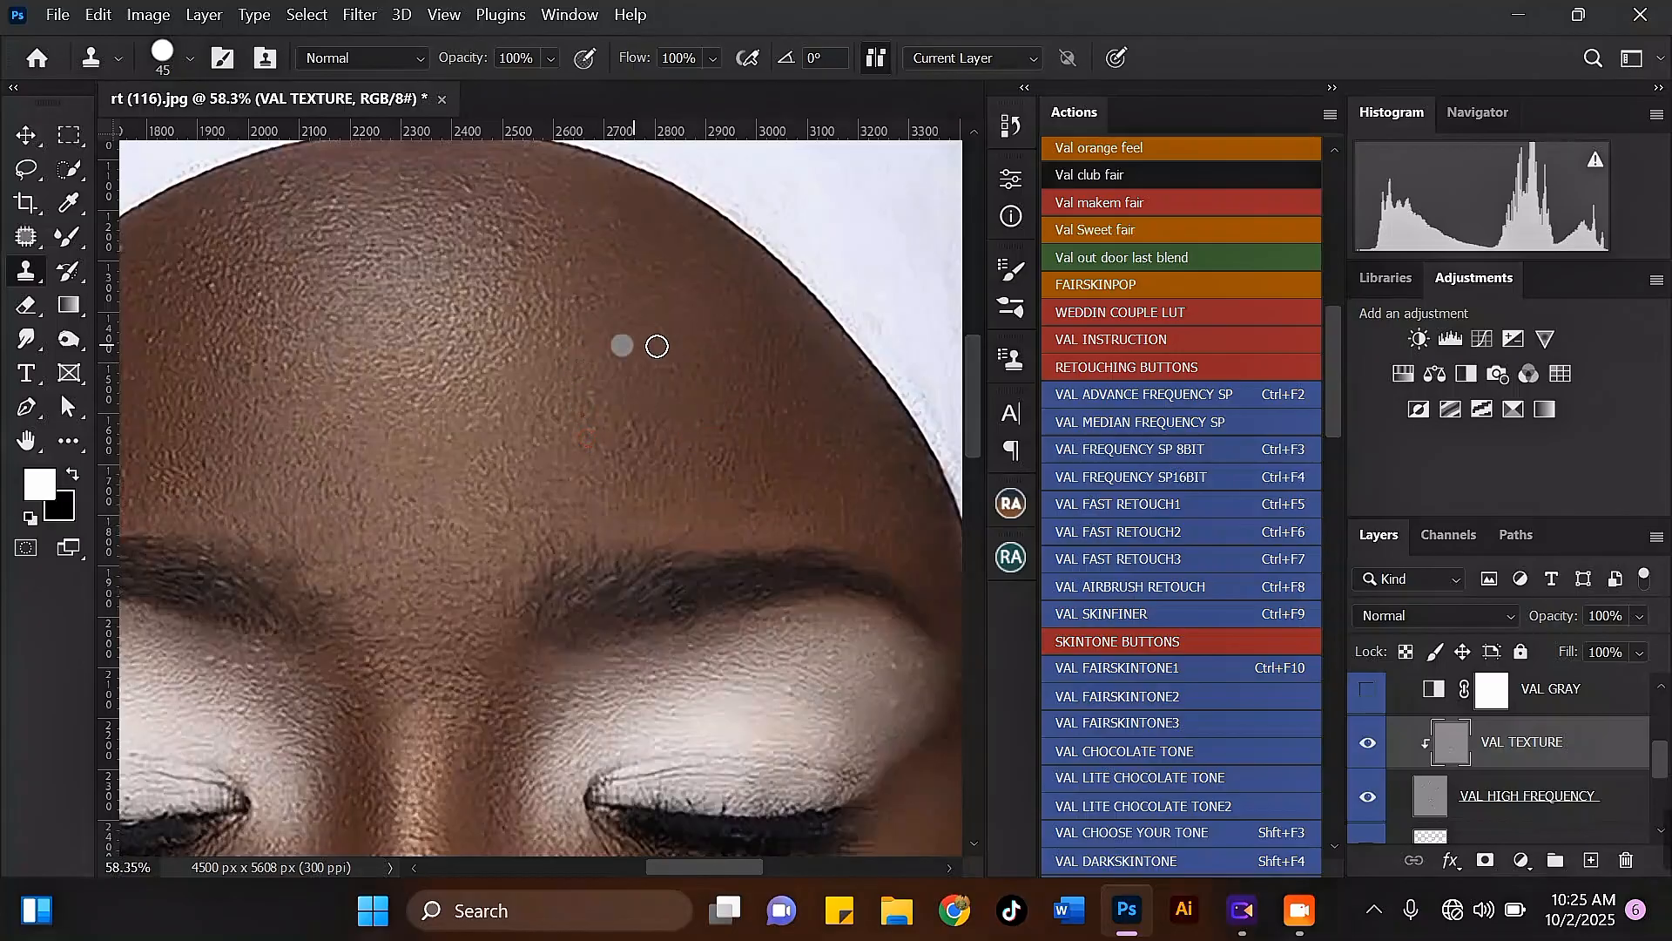
scroll(280, 231, down, 2)
scroll(374, 291, up, 3)
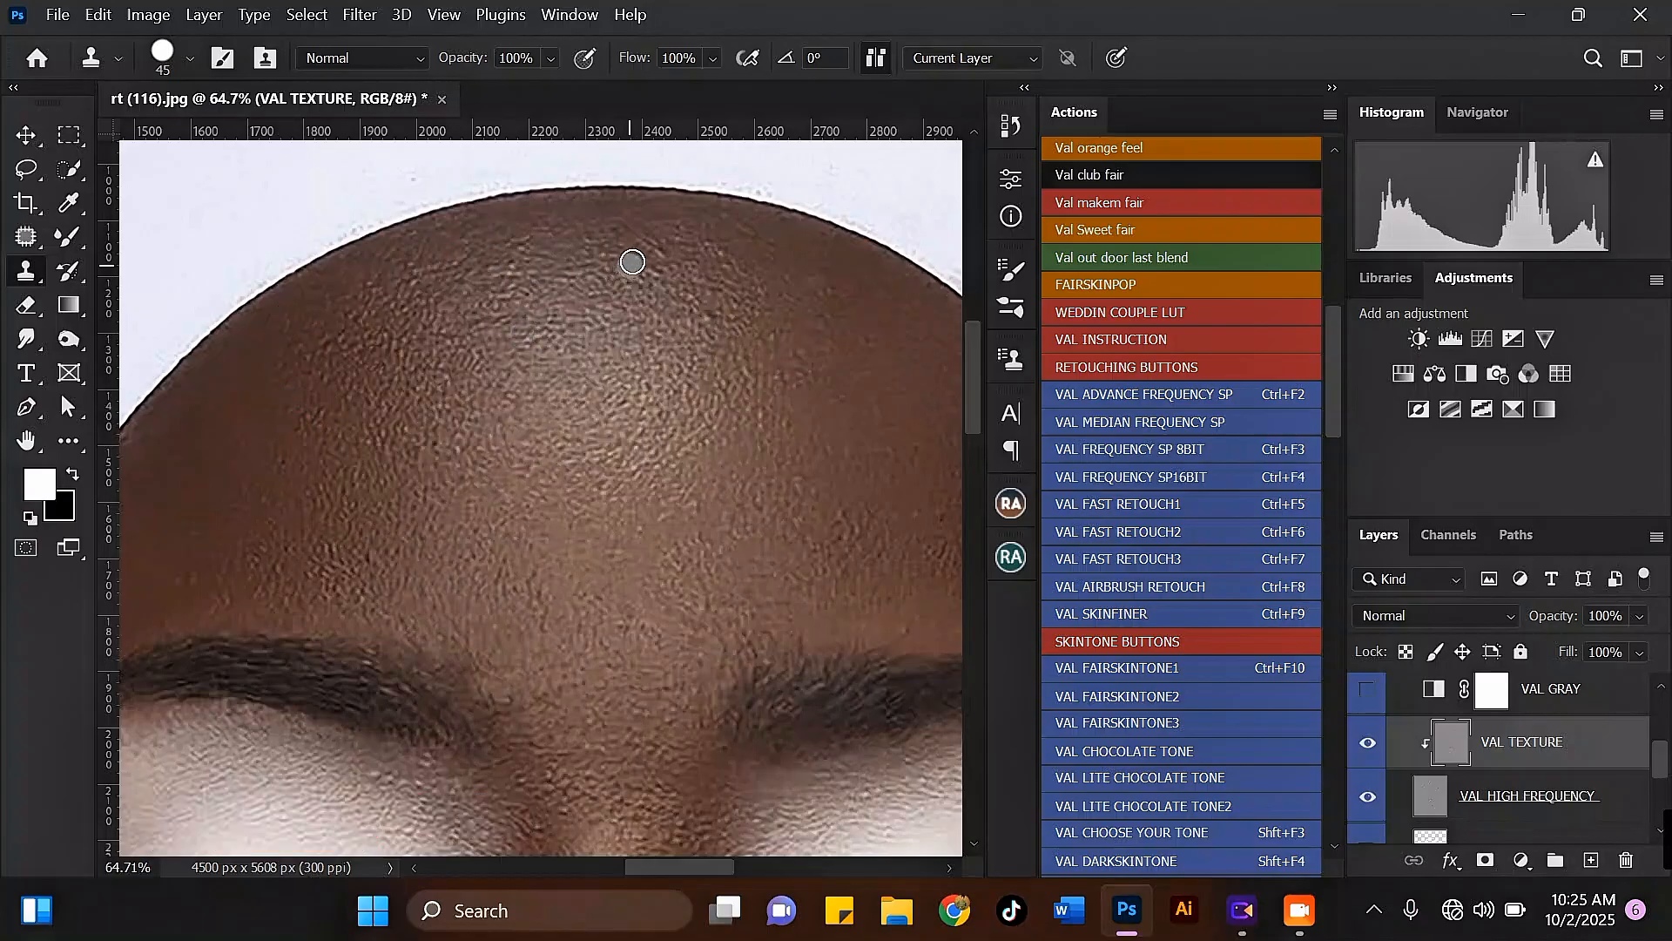
scroll(560, 284, down, 3)
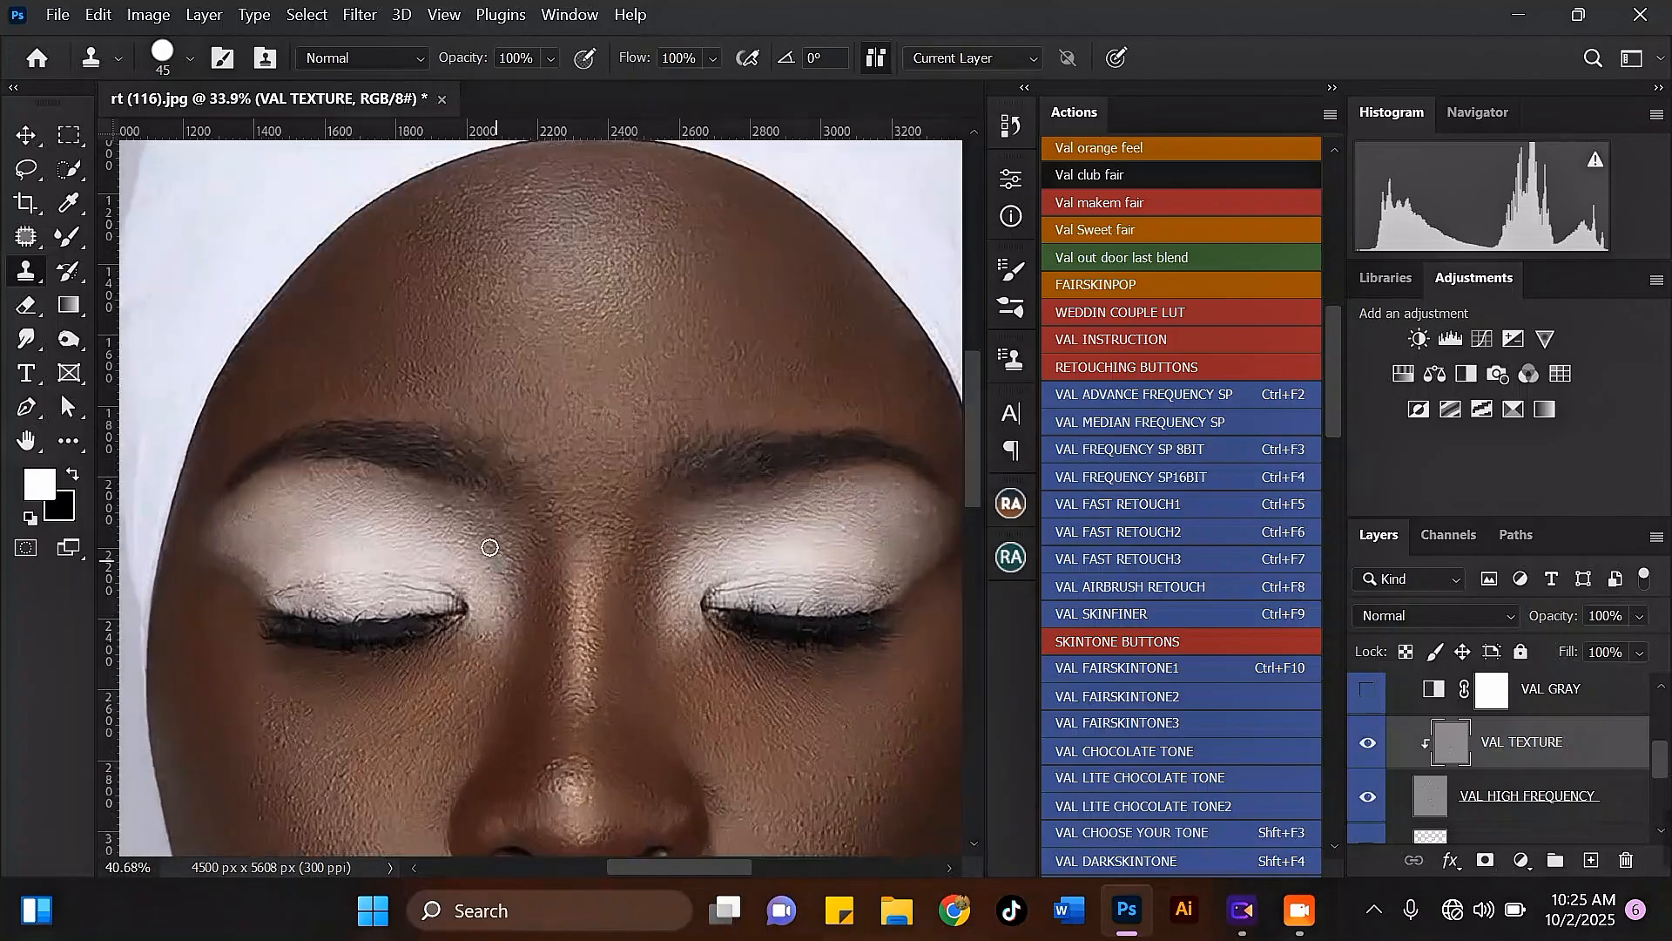
Step: Clone away texture flaws around the left eyelid, between the eyebrows and on the right eyelid
scroll(473, 526, up, 3)
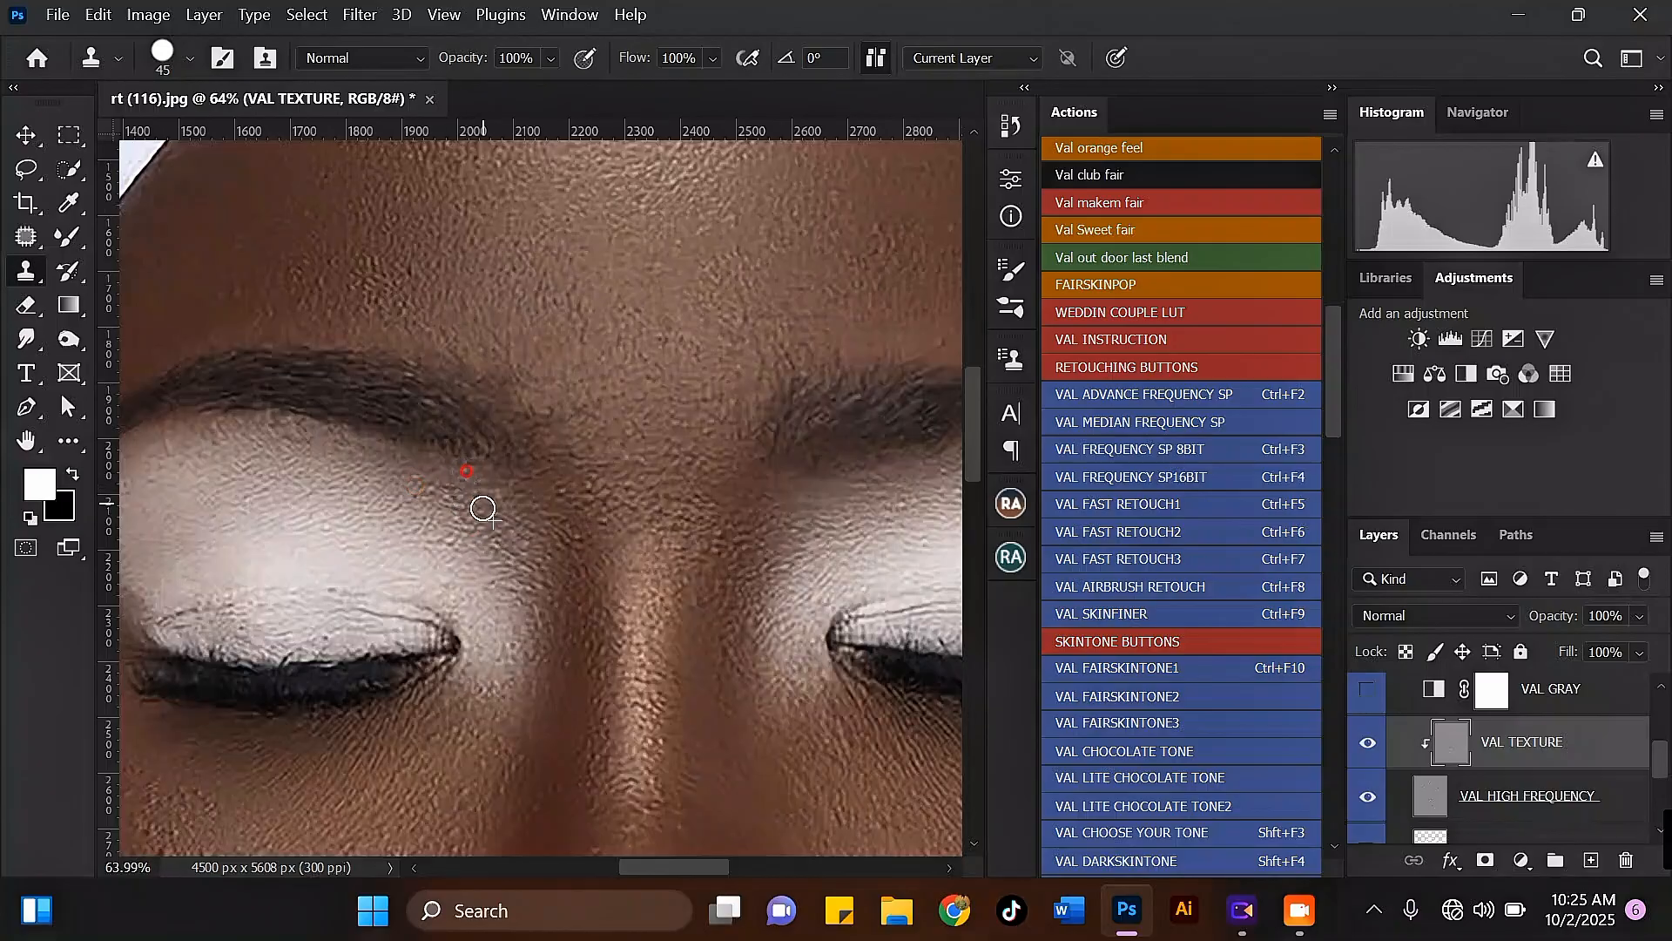
click(307, 439)
scroll(662, 583, down, 2)
scroll(567, 523, up, 2)
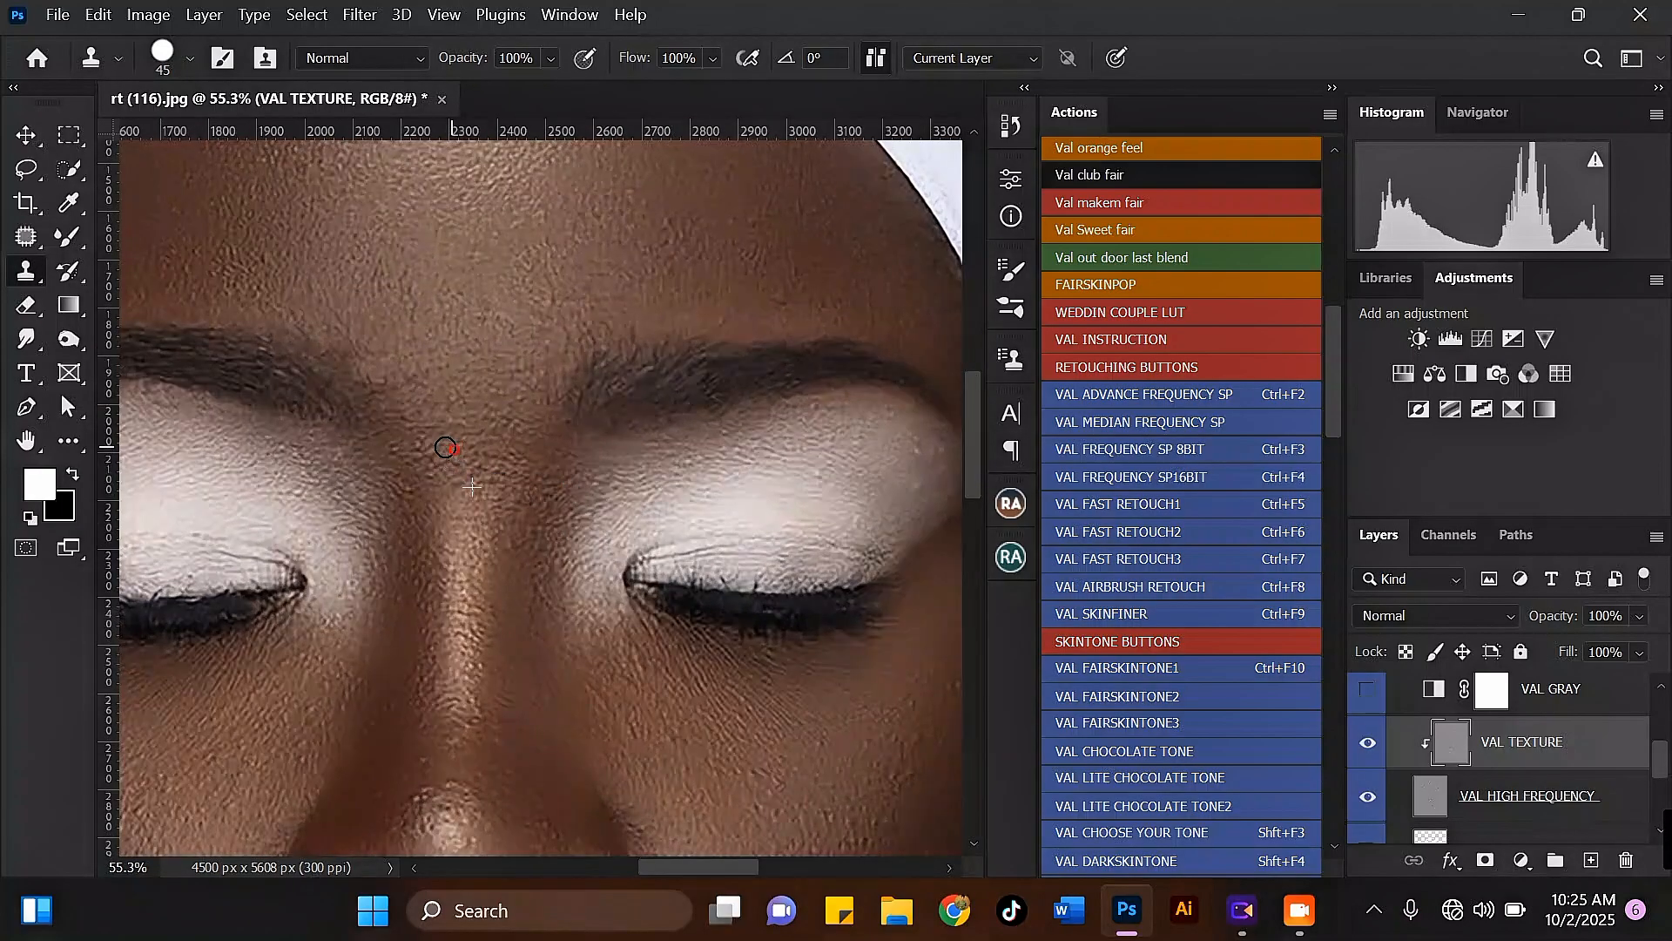
alt+click(817, 485)
scroll(909, 431, down, 3)
scroll(767, 536, up, 3)
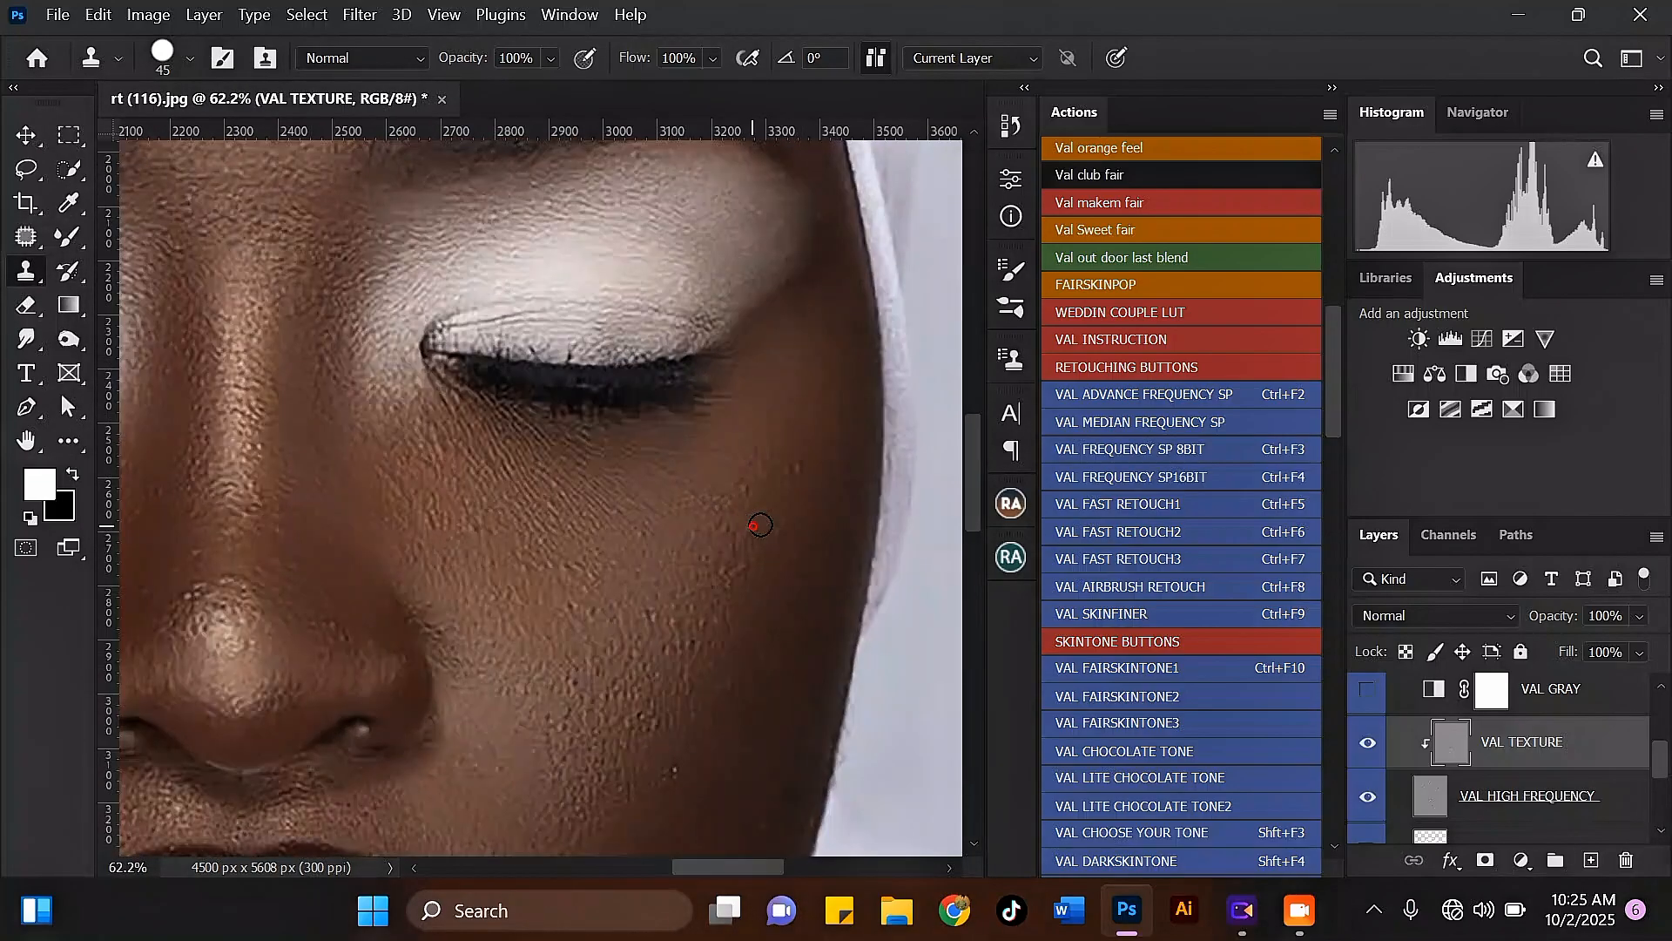
Step: Clone out the small bumps on the outer right cheek below the outer corner of the eye
alt+click(753, 526)
click(793, 471)
click(766, 454)
click(750, 486)
click(711, 561)
scroll(805, 558, down, 3)
scroll(650, 656, up, 2)
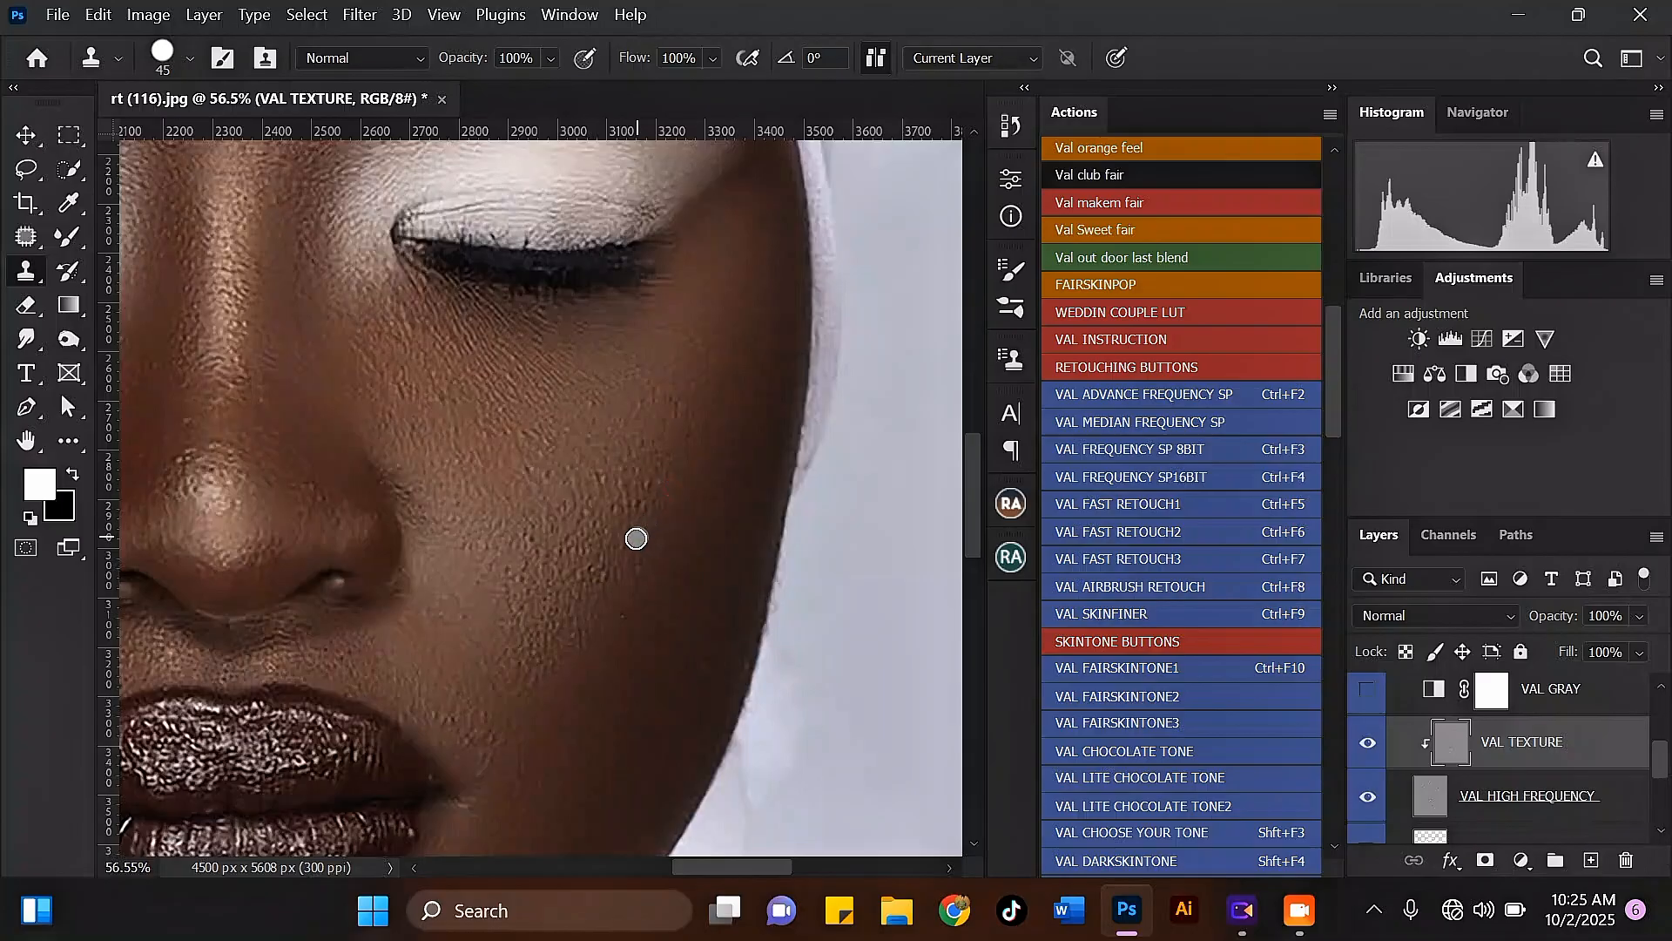
Step: Stamp clean texture over the bumps across the middle of the right cheek
click(643, 568)
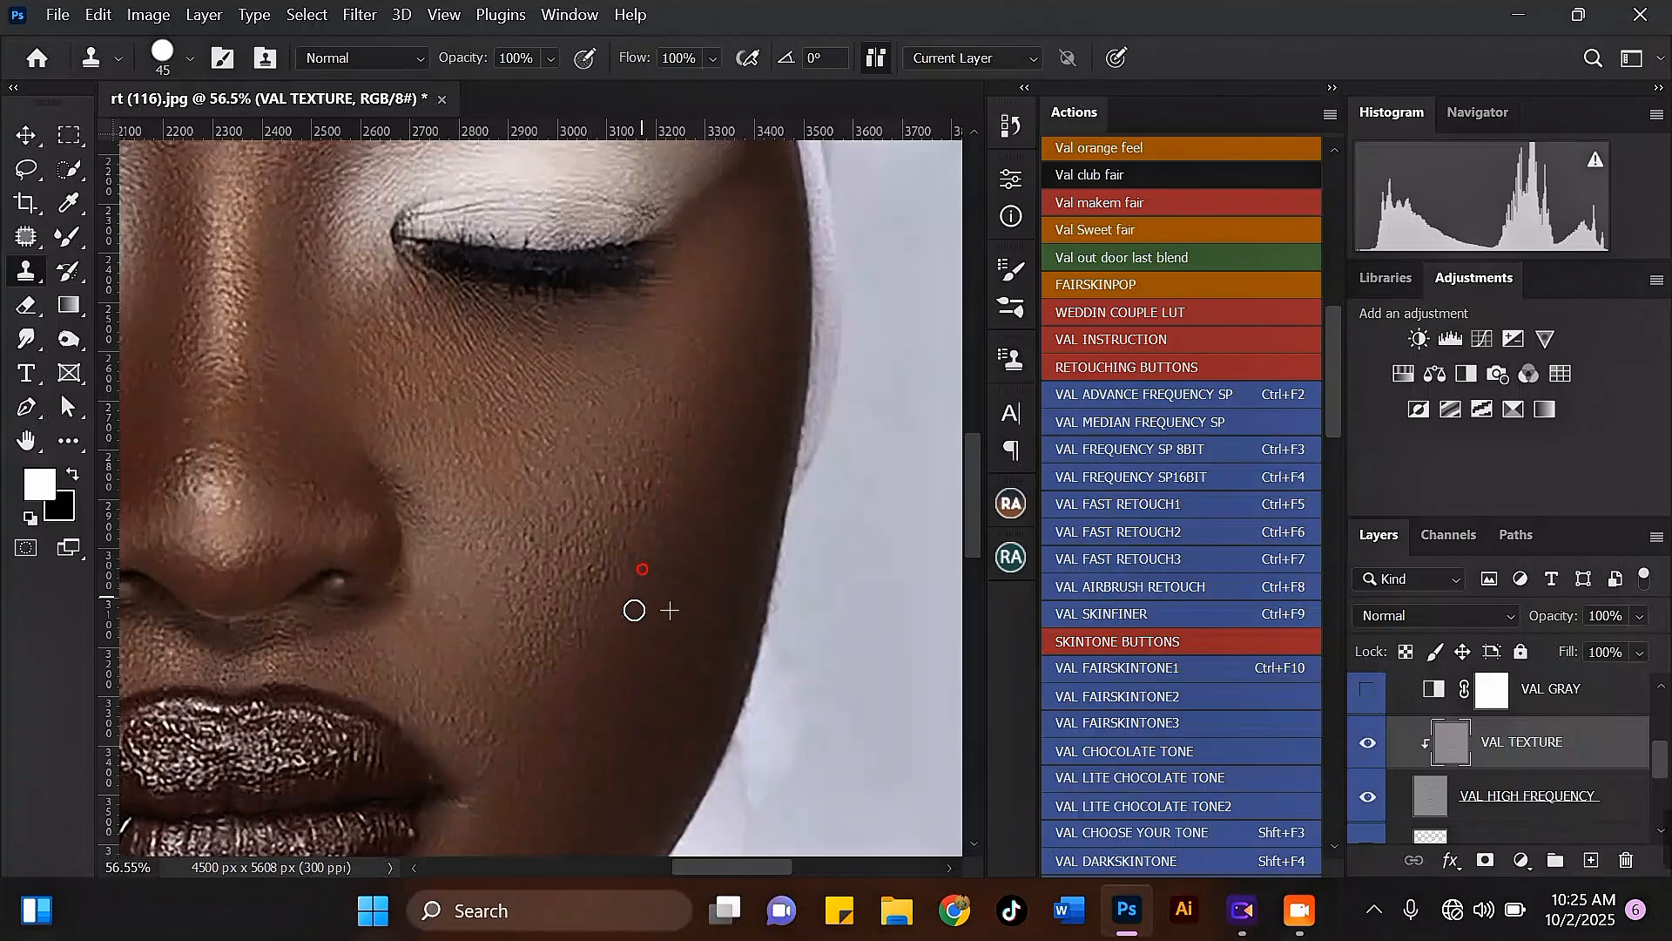
click(618, 484)
click(625, 512)
click(652, 492)
click(602, 479)
click(643, 409)
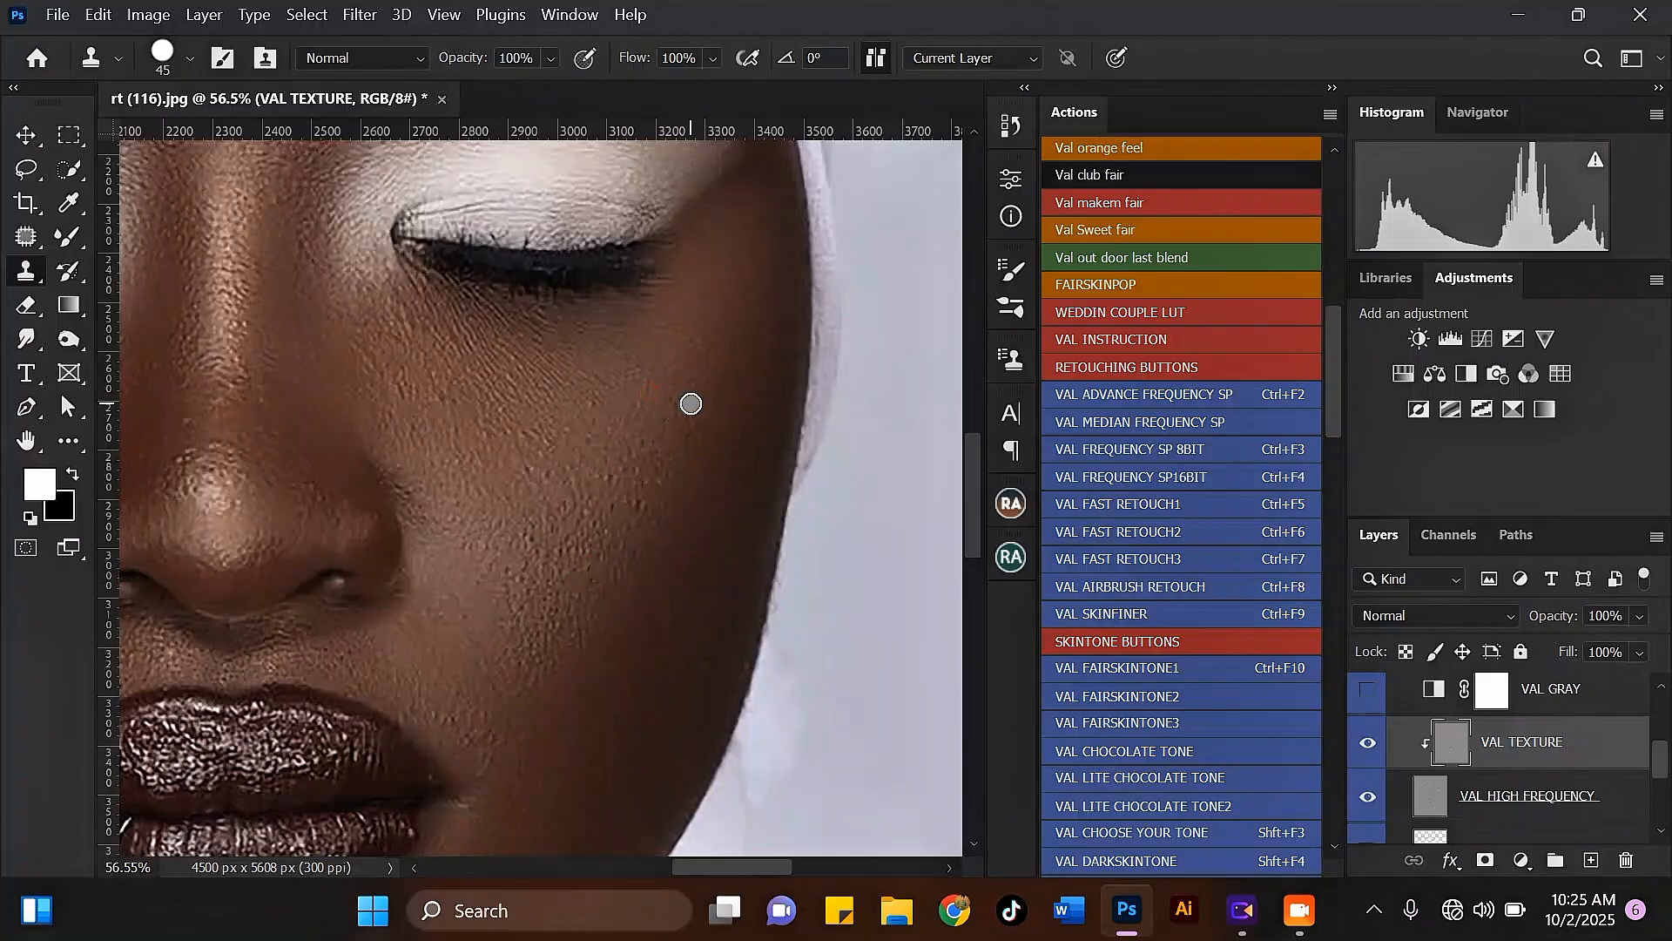
click(694, 441)
click(613, 473)
click(594, 415)
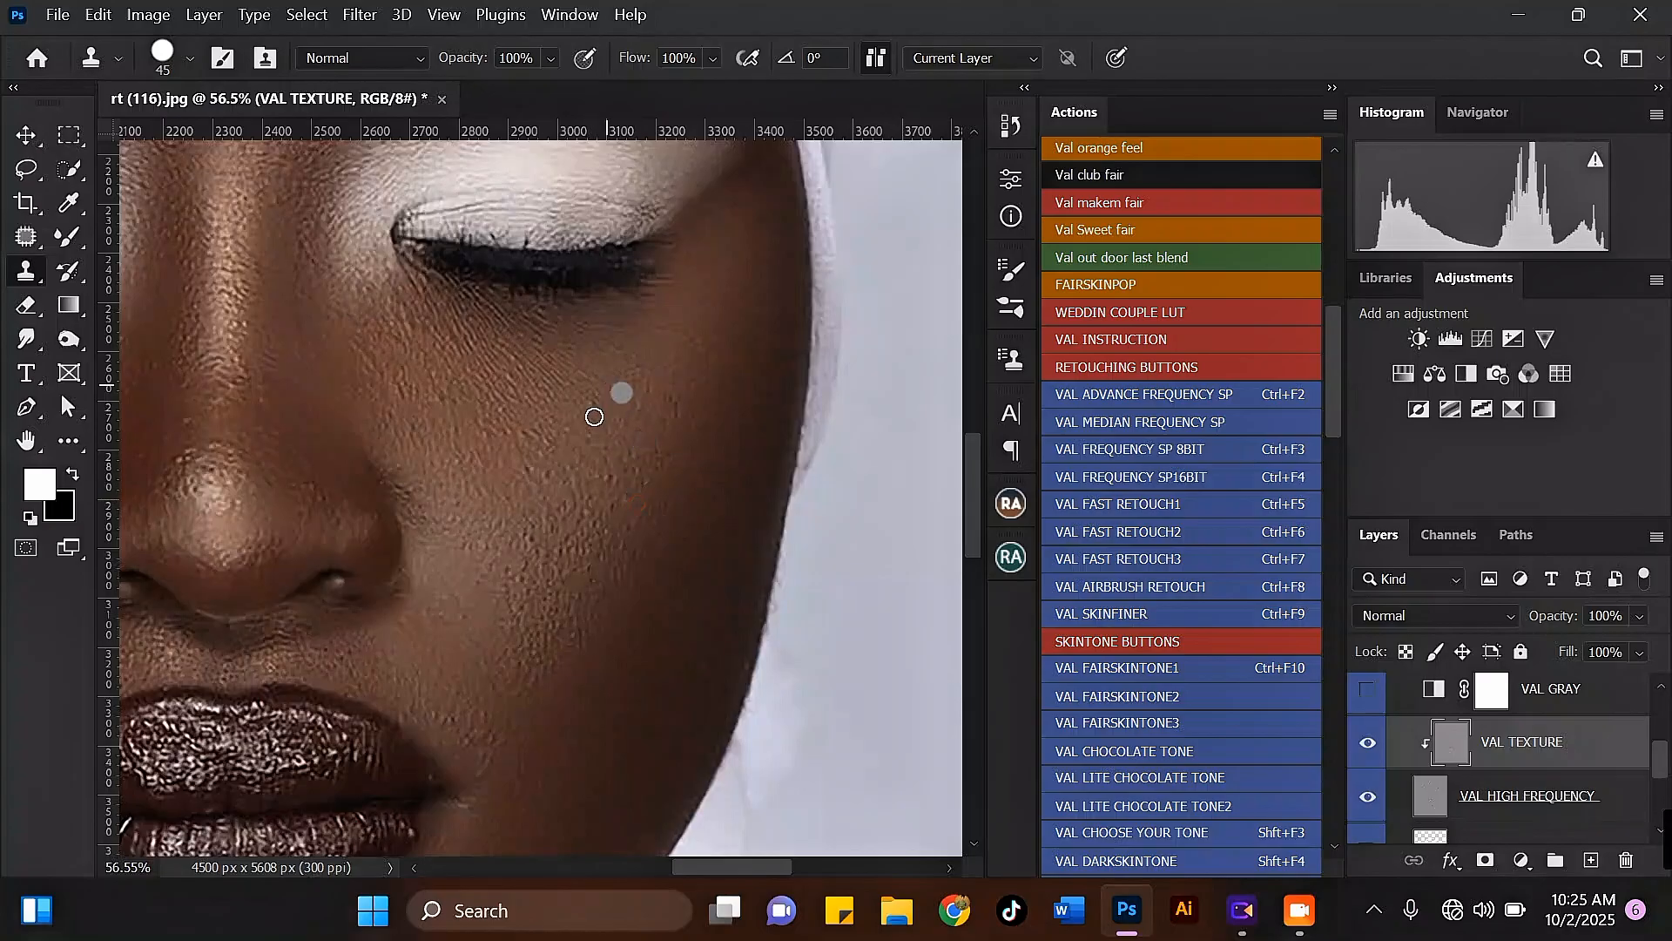
Step: Clone clean skin texture over the bumps beside the right corner of the mouth
scroll(622, 394, down, 4)
scroll(519, 710, up, 6)
alt+click(531, 640)
click(520, 608)
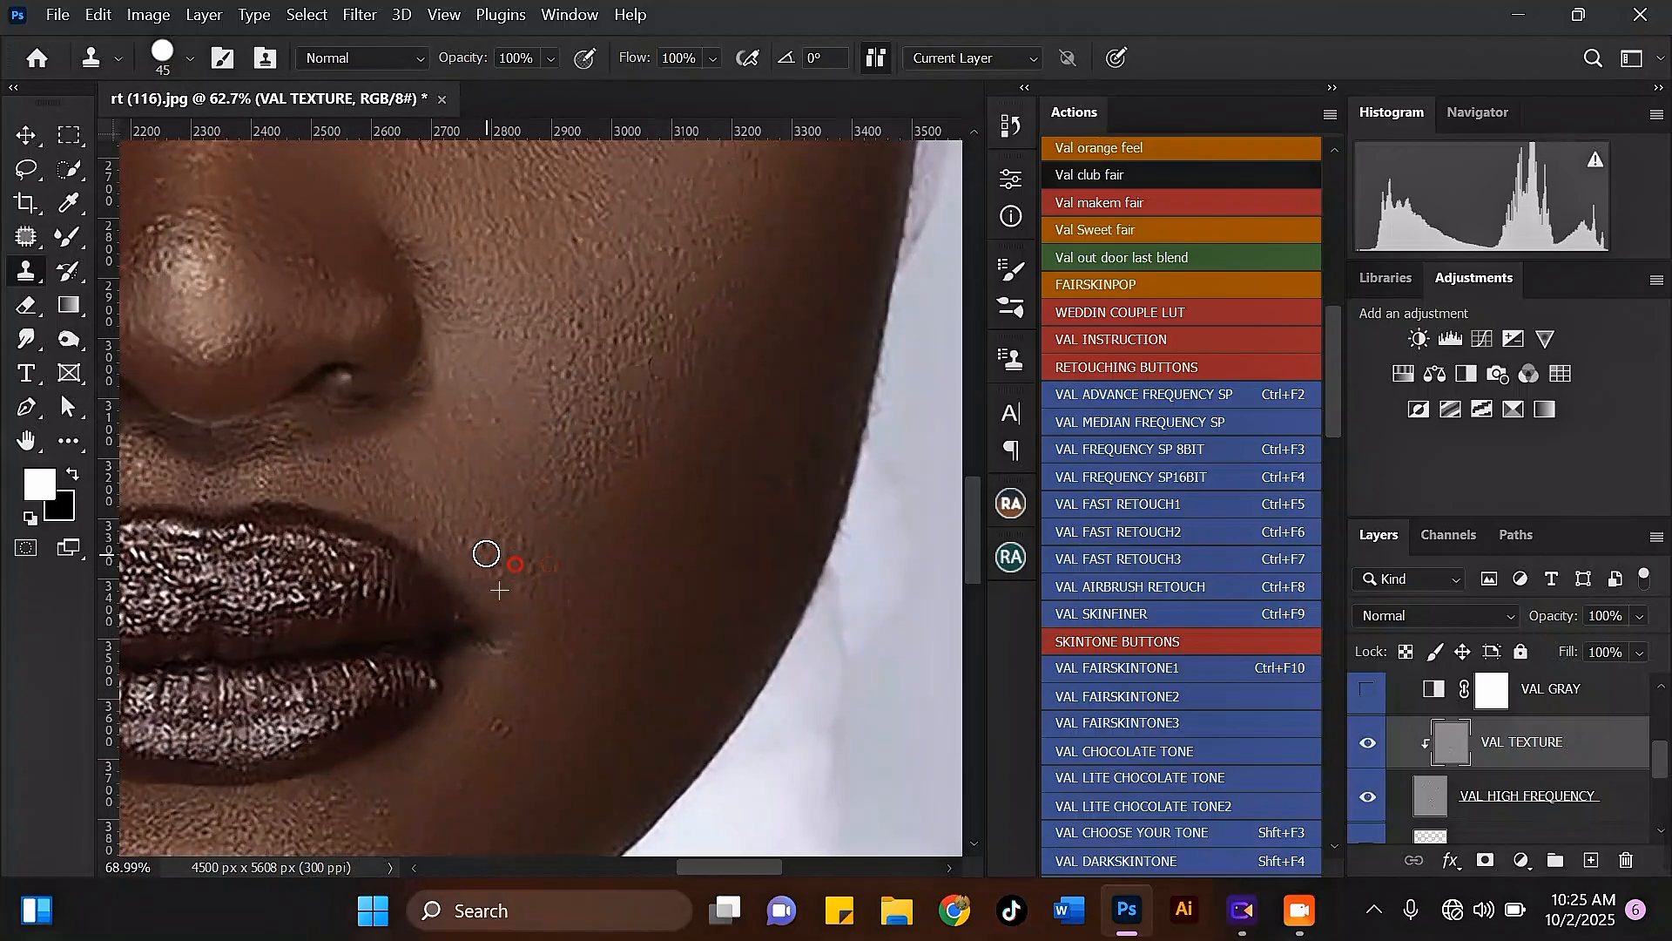
click(520, 541)
click(627, 584)
click(545, 586)
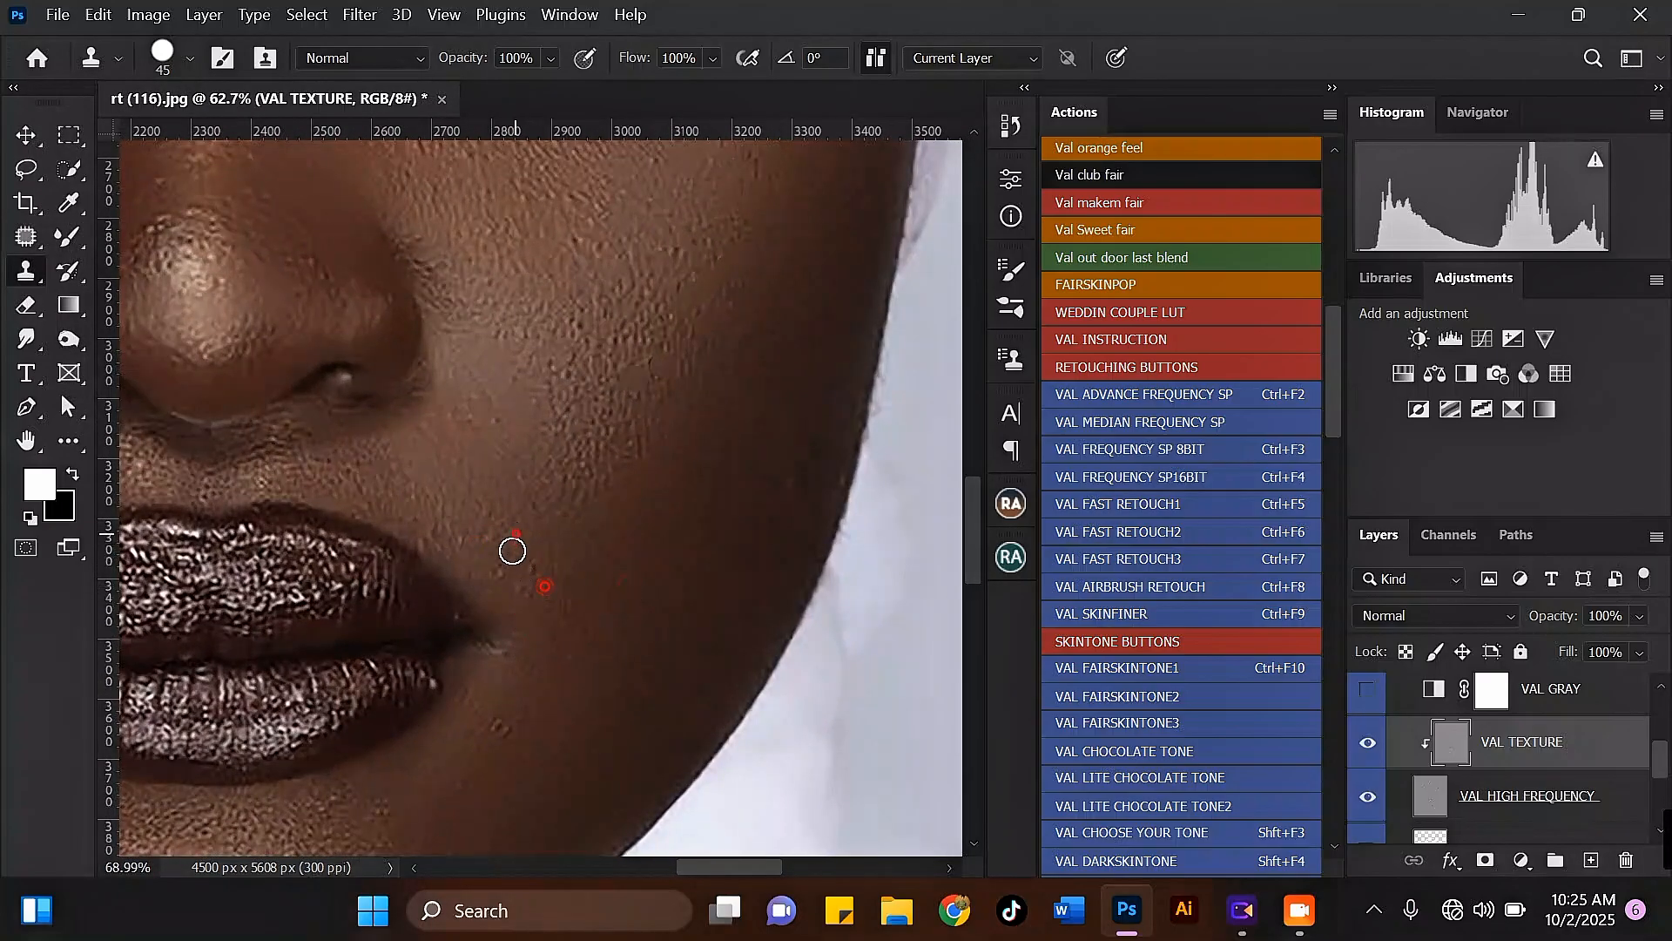
click(513, 541)
click(514, 572)
alt+click(589, 567)
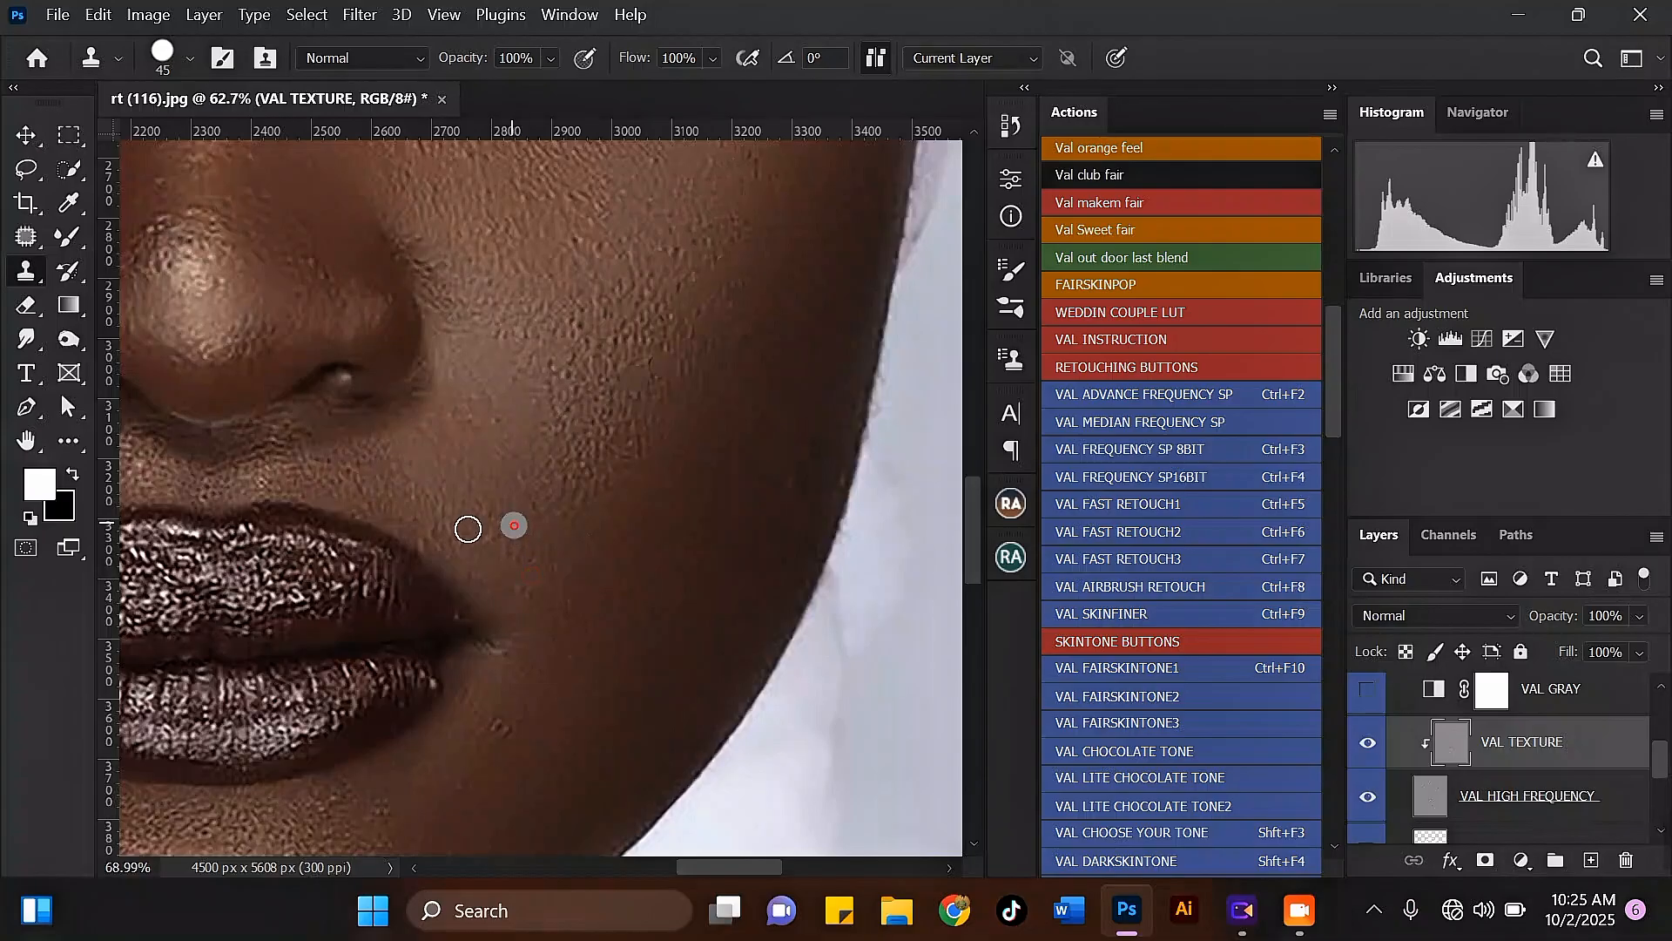
Step: Clone away the spots below the right mouth corner and along the right side of the chin
scroll(623, 505, down, 2)
scroll(564, 687, up, 2)
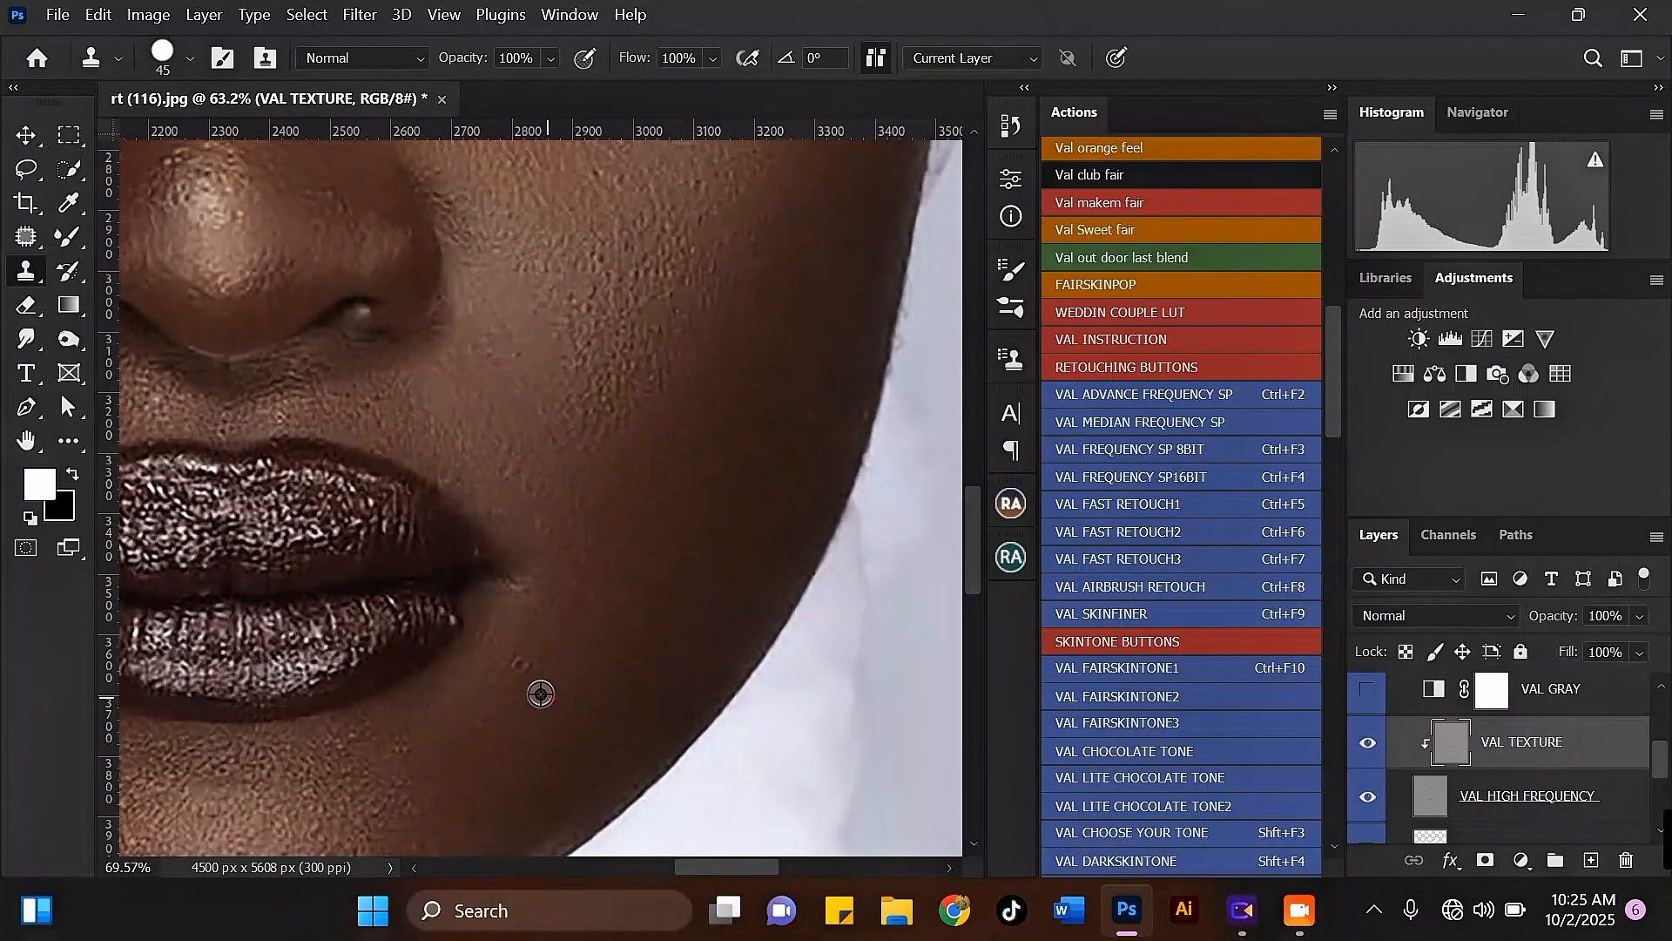
click(577, 506)
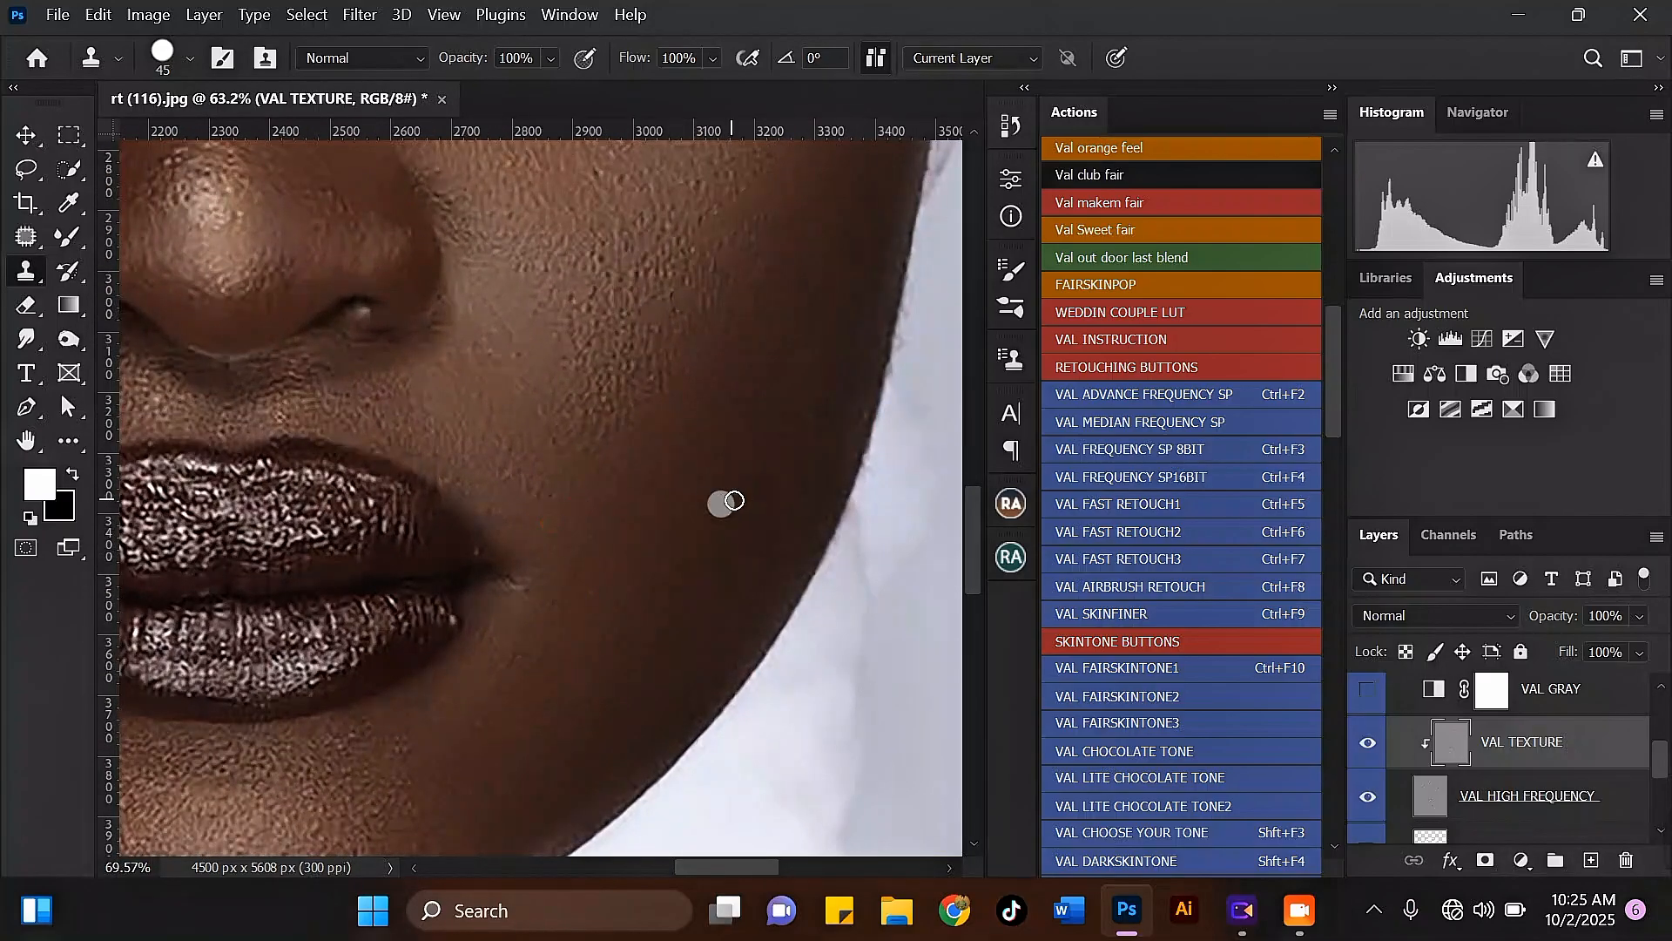
scroll(571, 709, down, 2)
scroll(608, 645, up, 2)
click(616, 636)
click(576, 665)
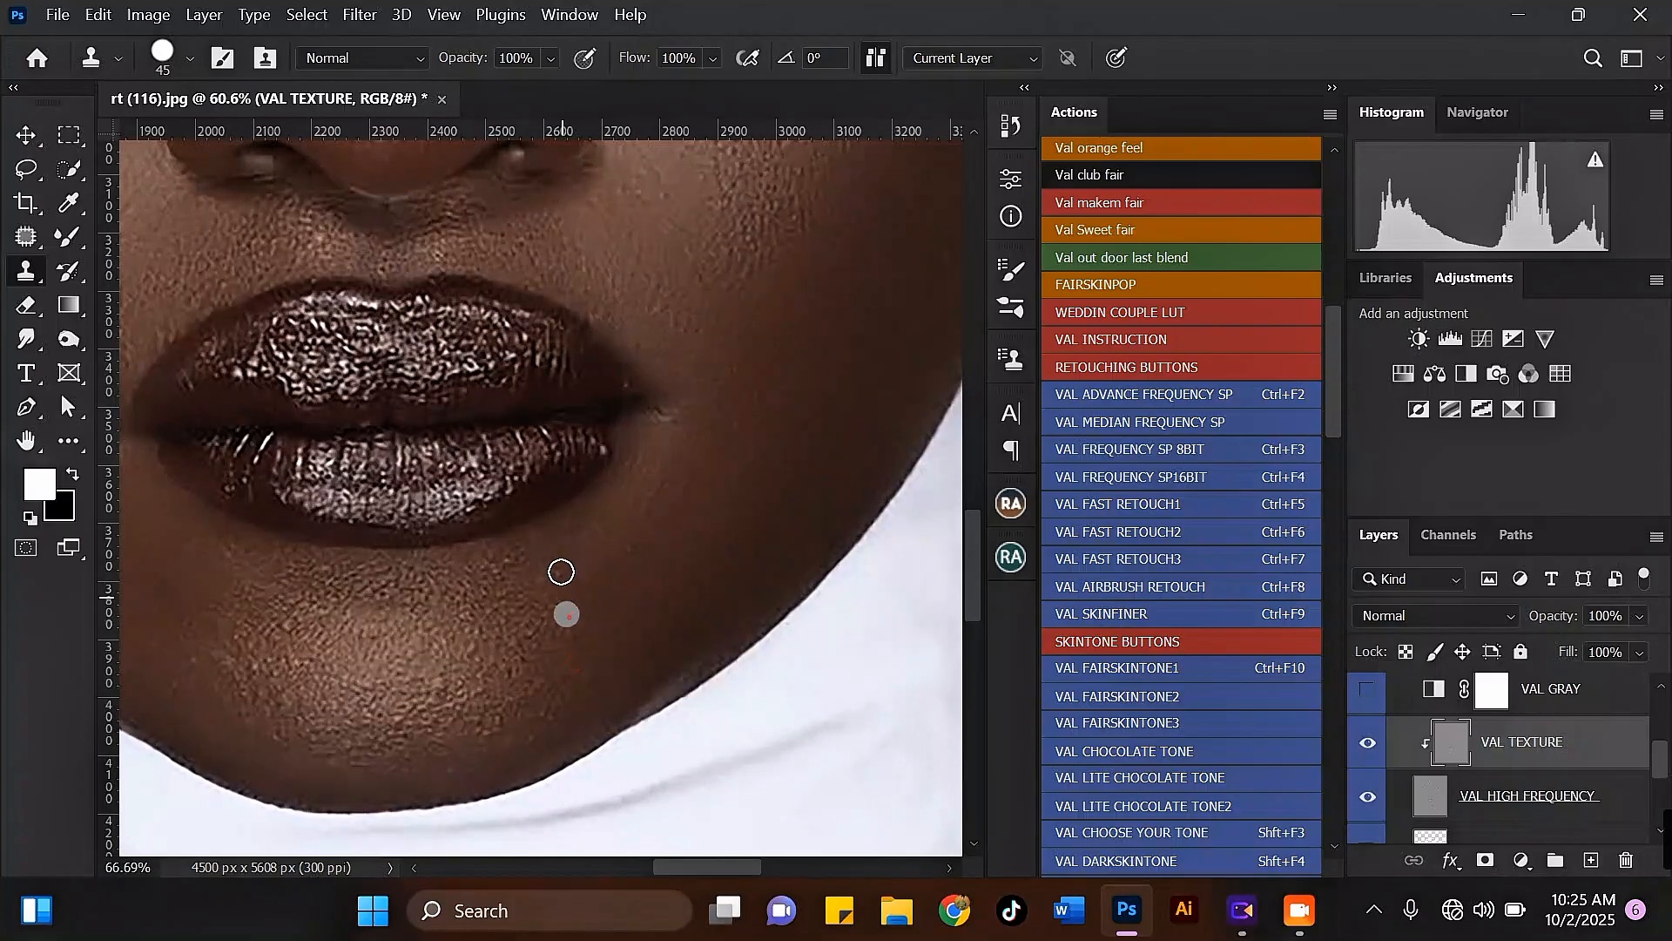
click(561, 570)
click(541, 631)
click(522, 652)
click(515, 672)
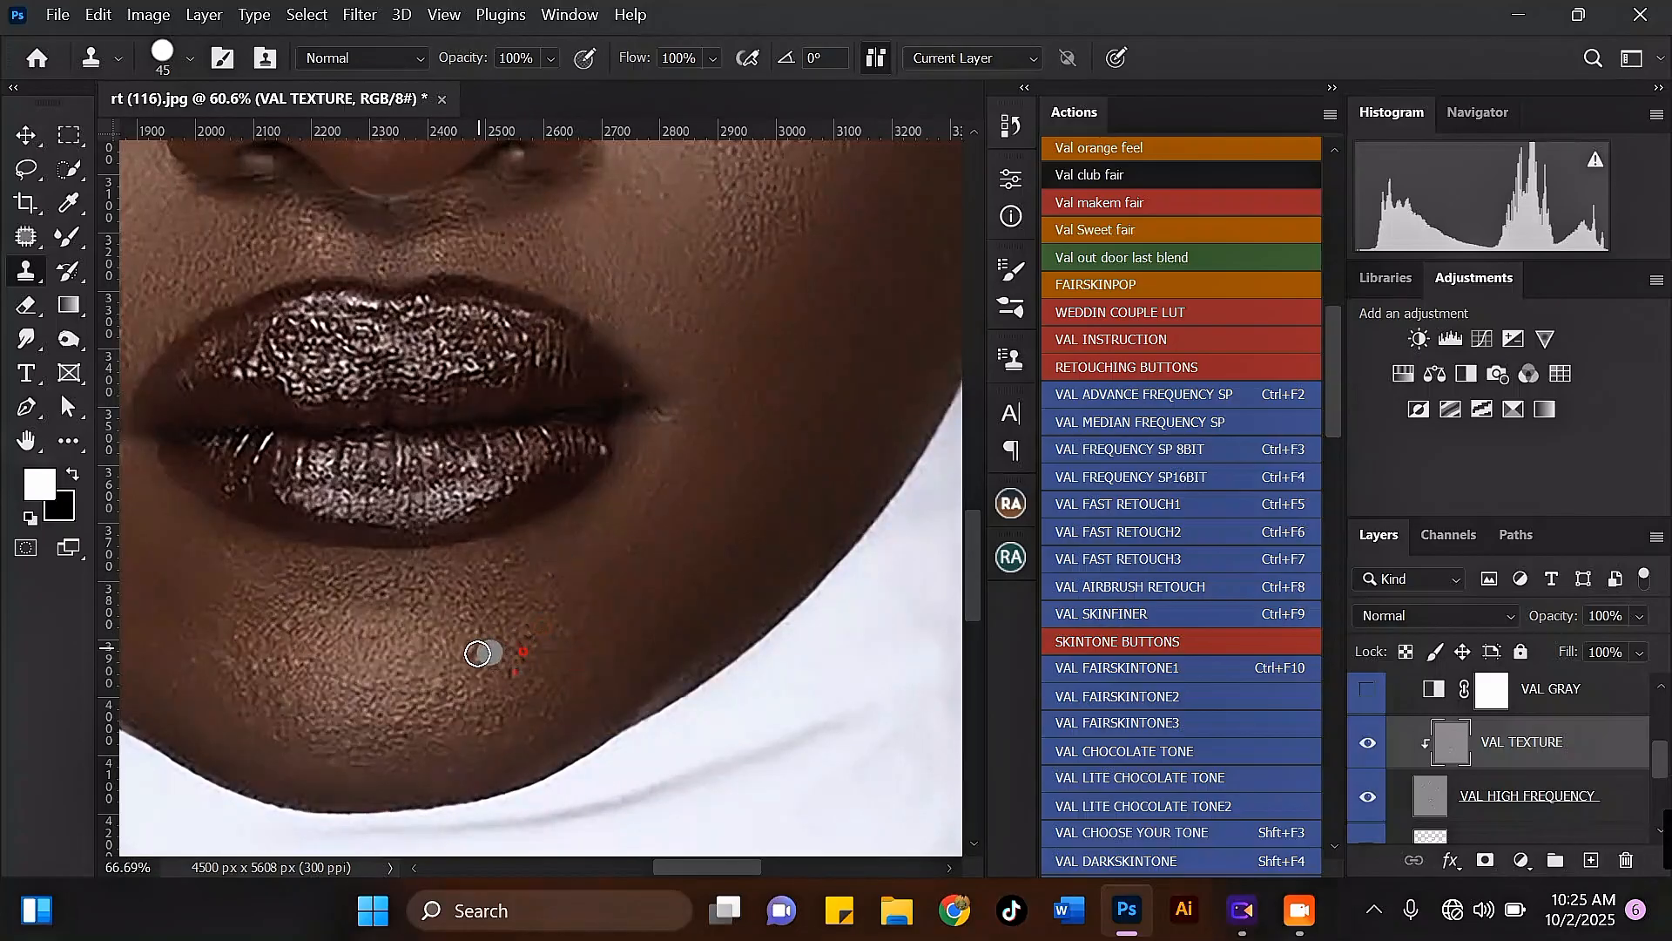
click(436, 690)
Step: Stamp clean texture over the rough spots below the lower lip and on the left side of the chin
scroll(233, 648, down, 2)
scroll(287, 655, up, 3)
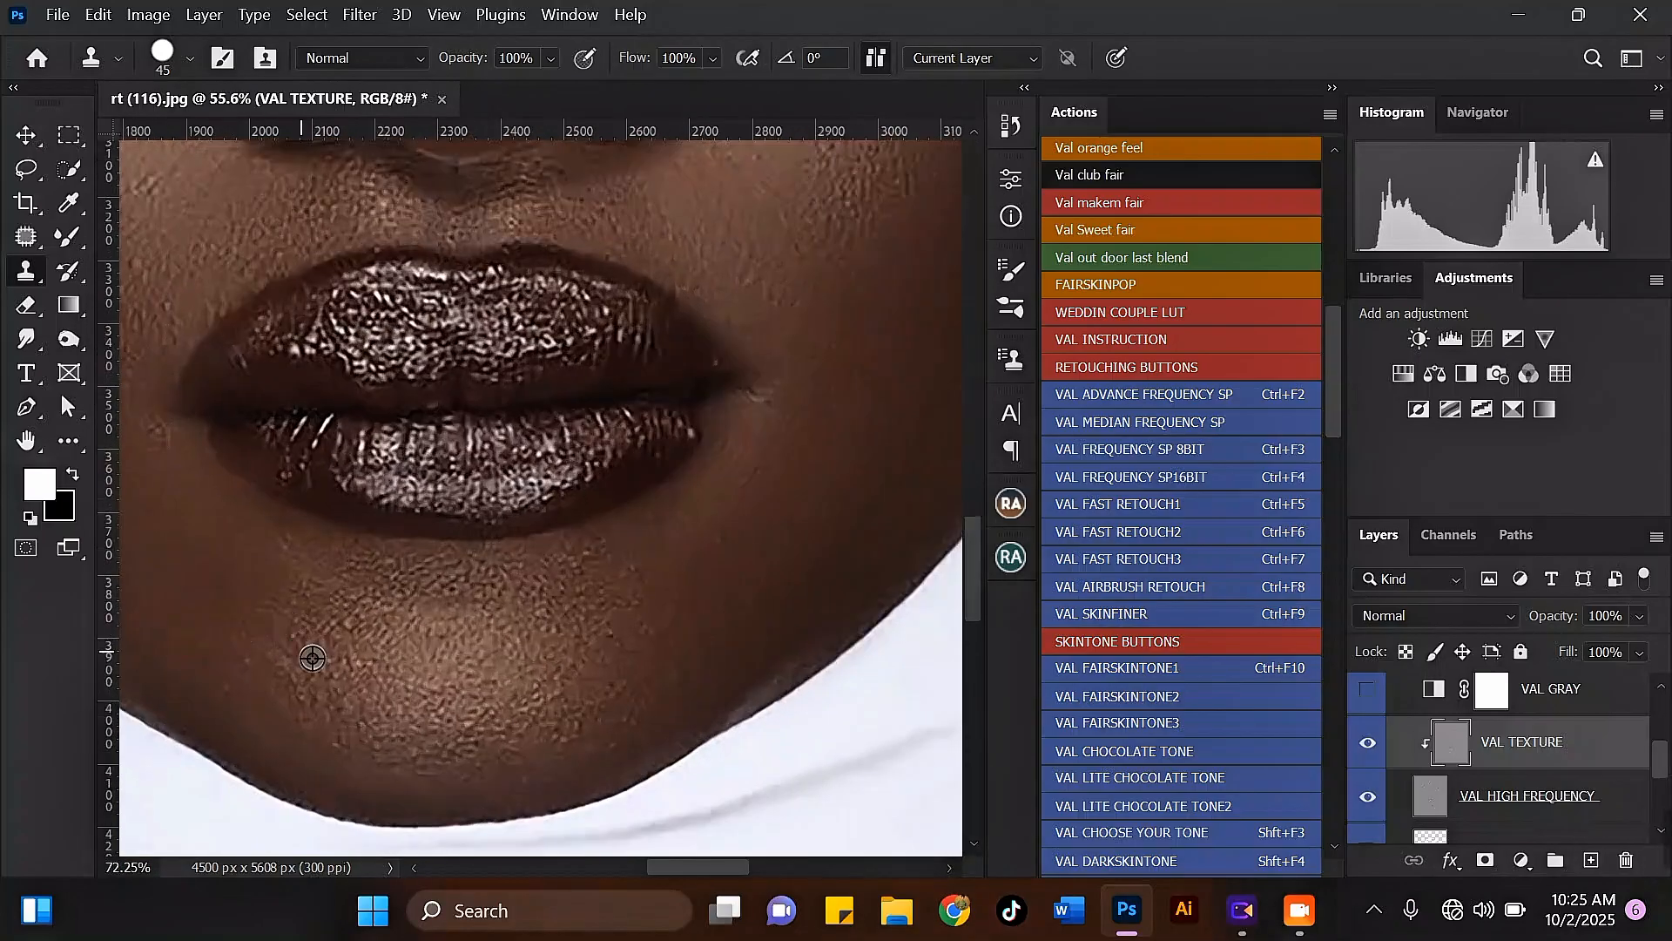
click(355, 661)
click(349, 623)
click(388, 577)
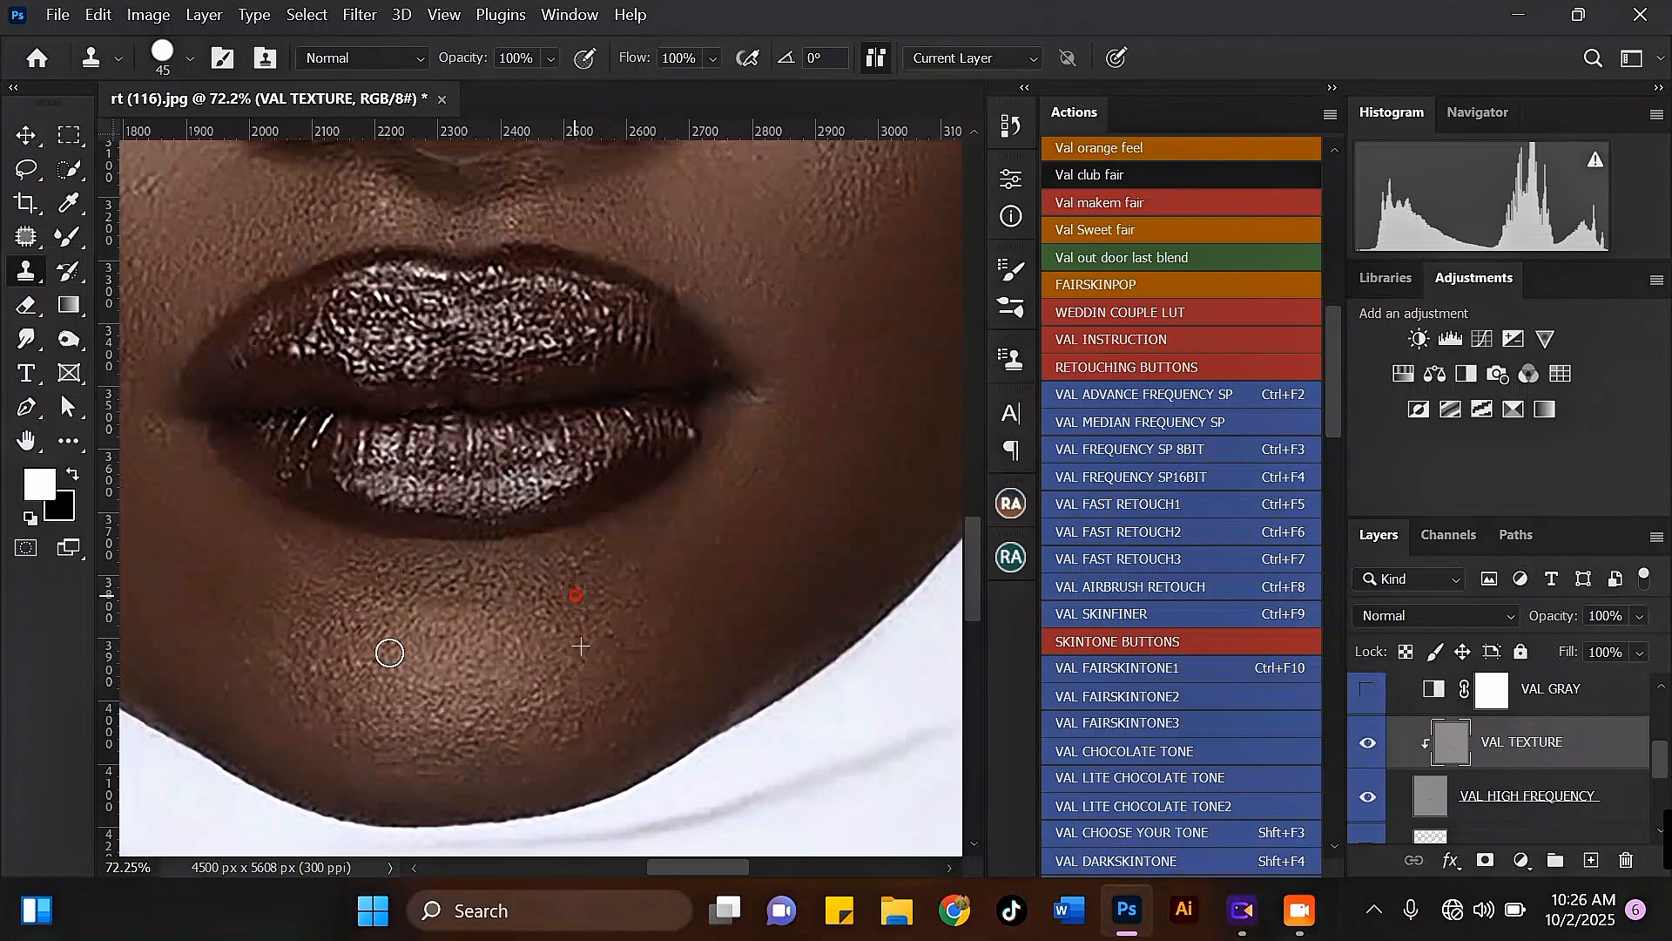
click(284, 682)
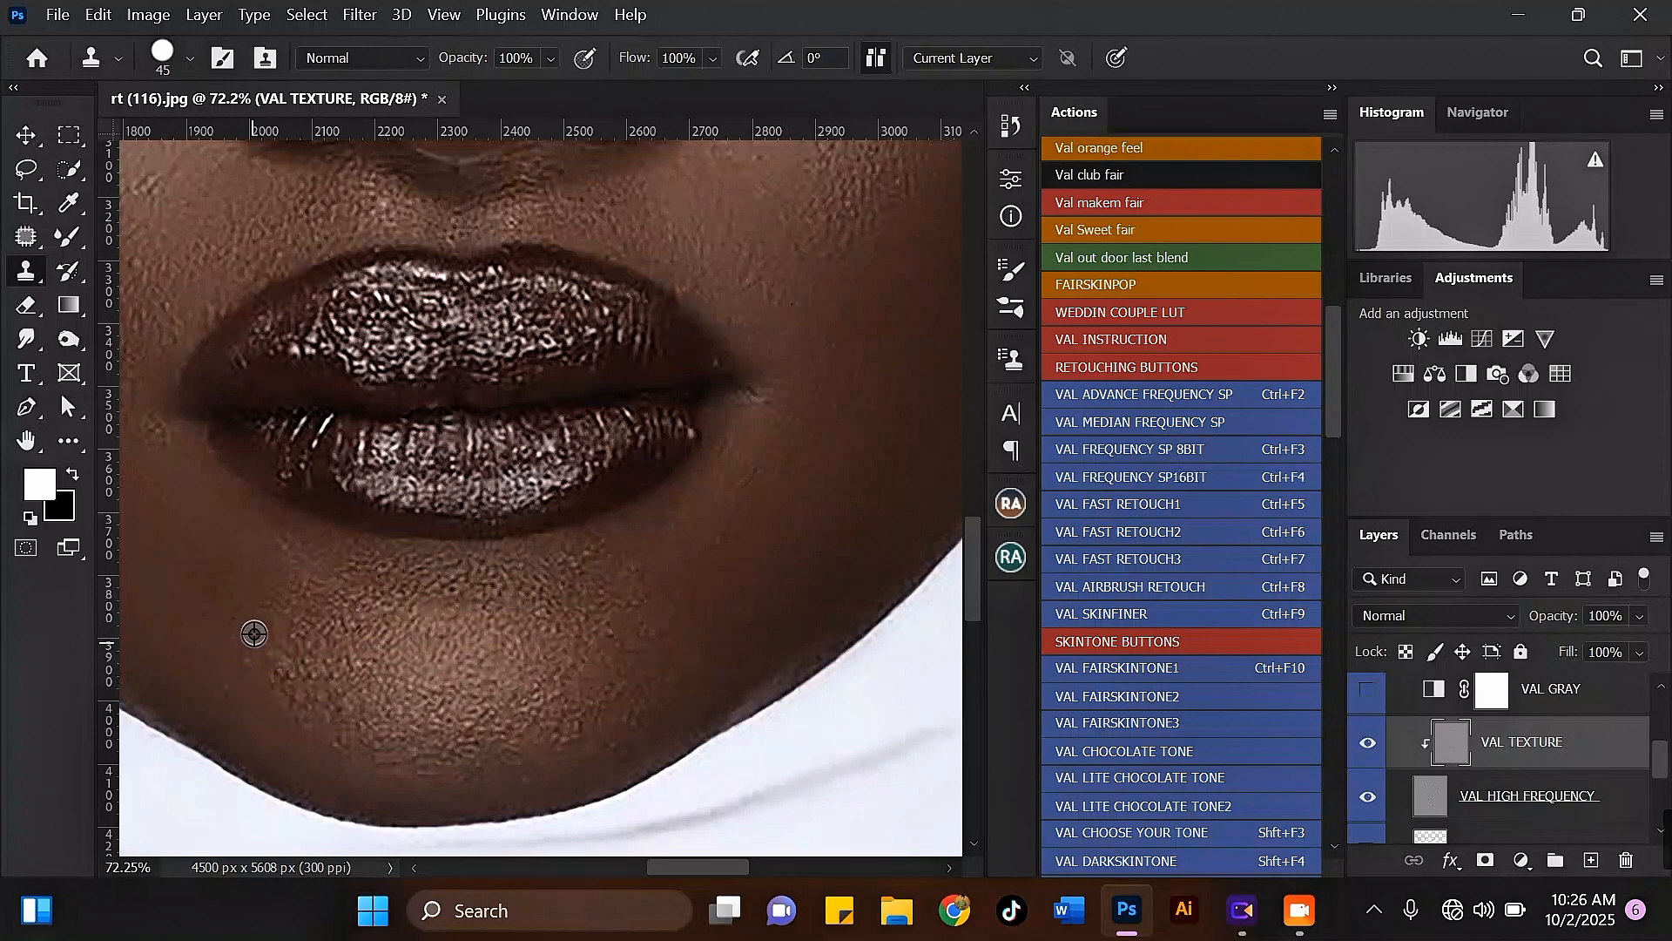
click(277, 700)
click(280, 677)
click(307, 675)
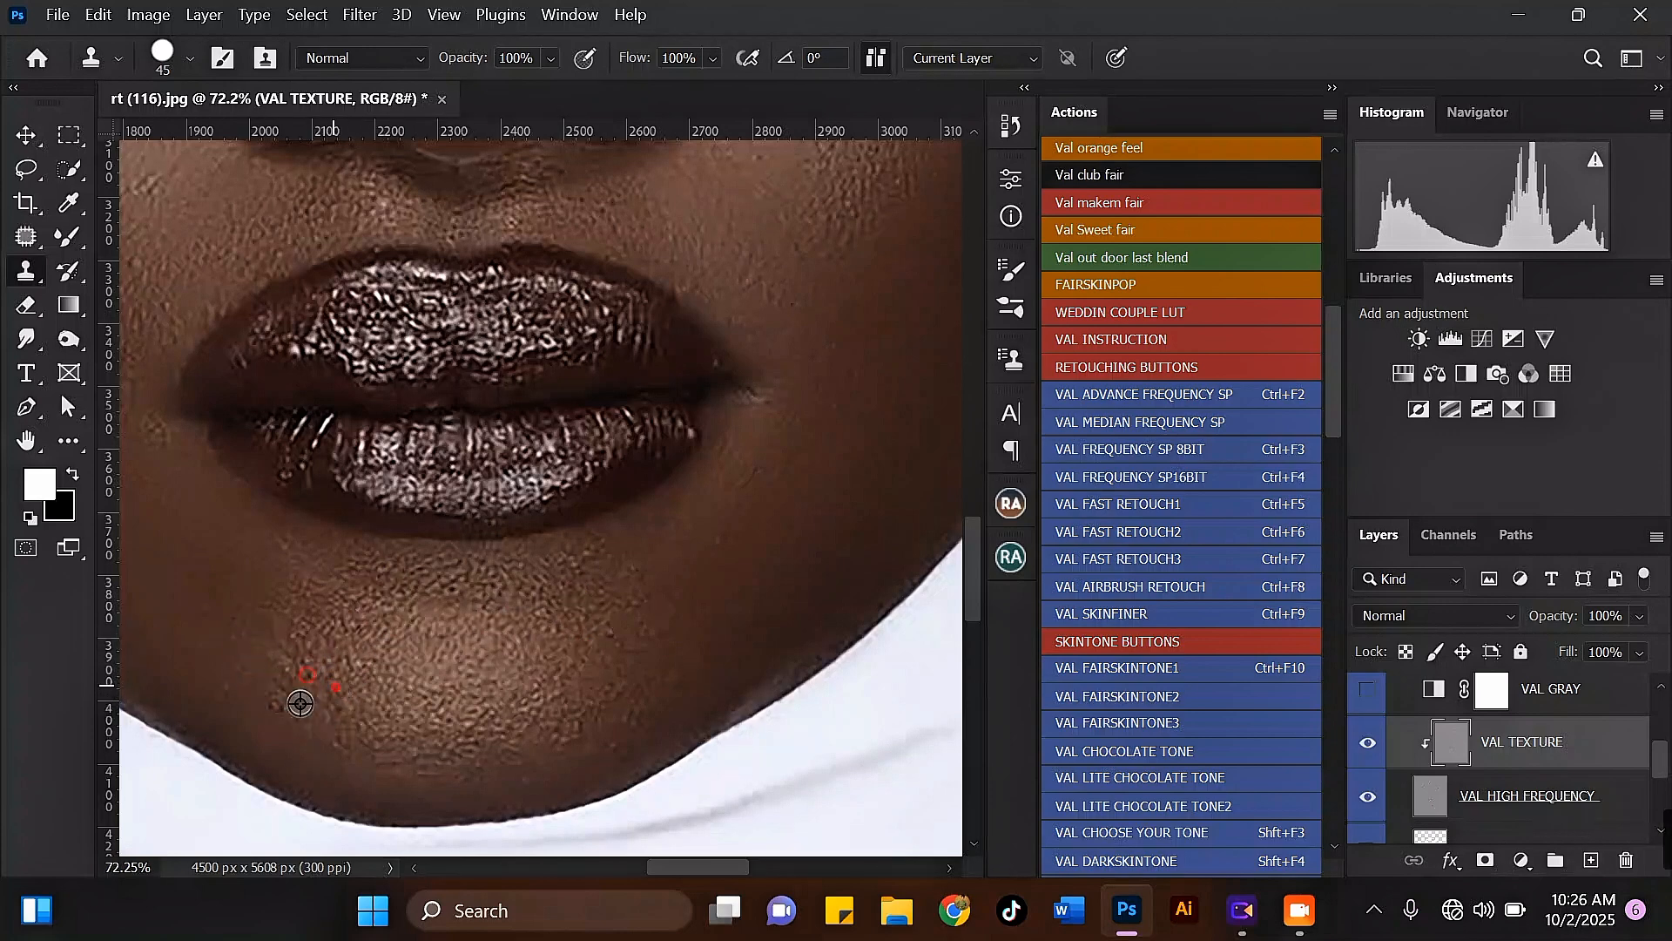
scroll(592, 683, down, 1)
click(587, 685)
scroll(557, 715, down, 1)
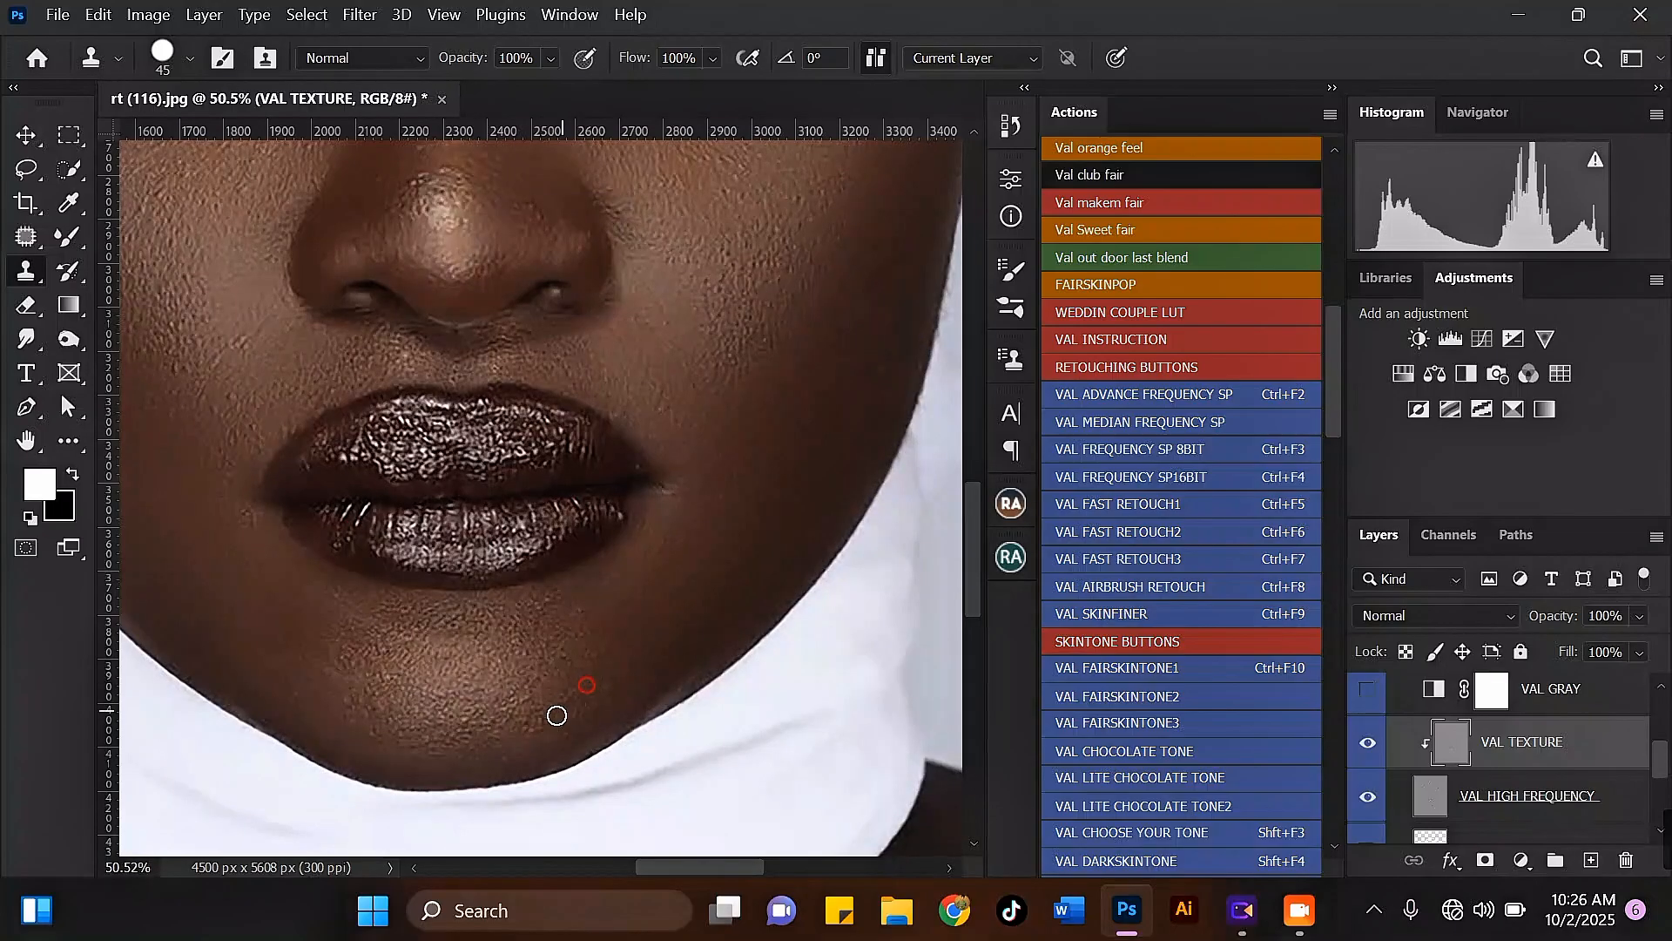
Step: Clone out the small flaws on the lower left cheek beside the mouth
scroll(545, 728, down, 5)
scroll(268, 397, up, 5)
click(298, 554)
click(321, 542)
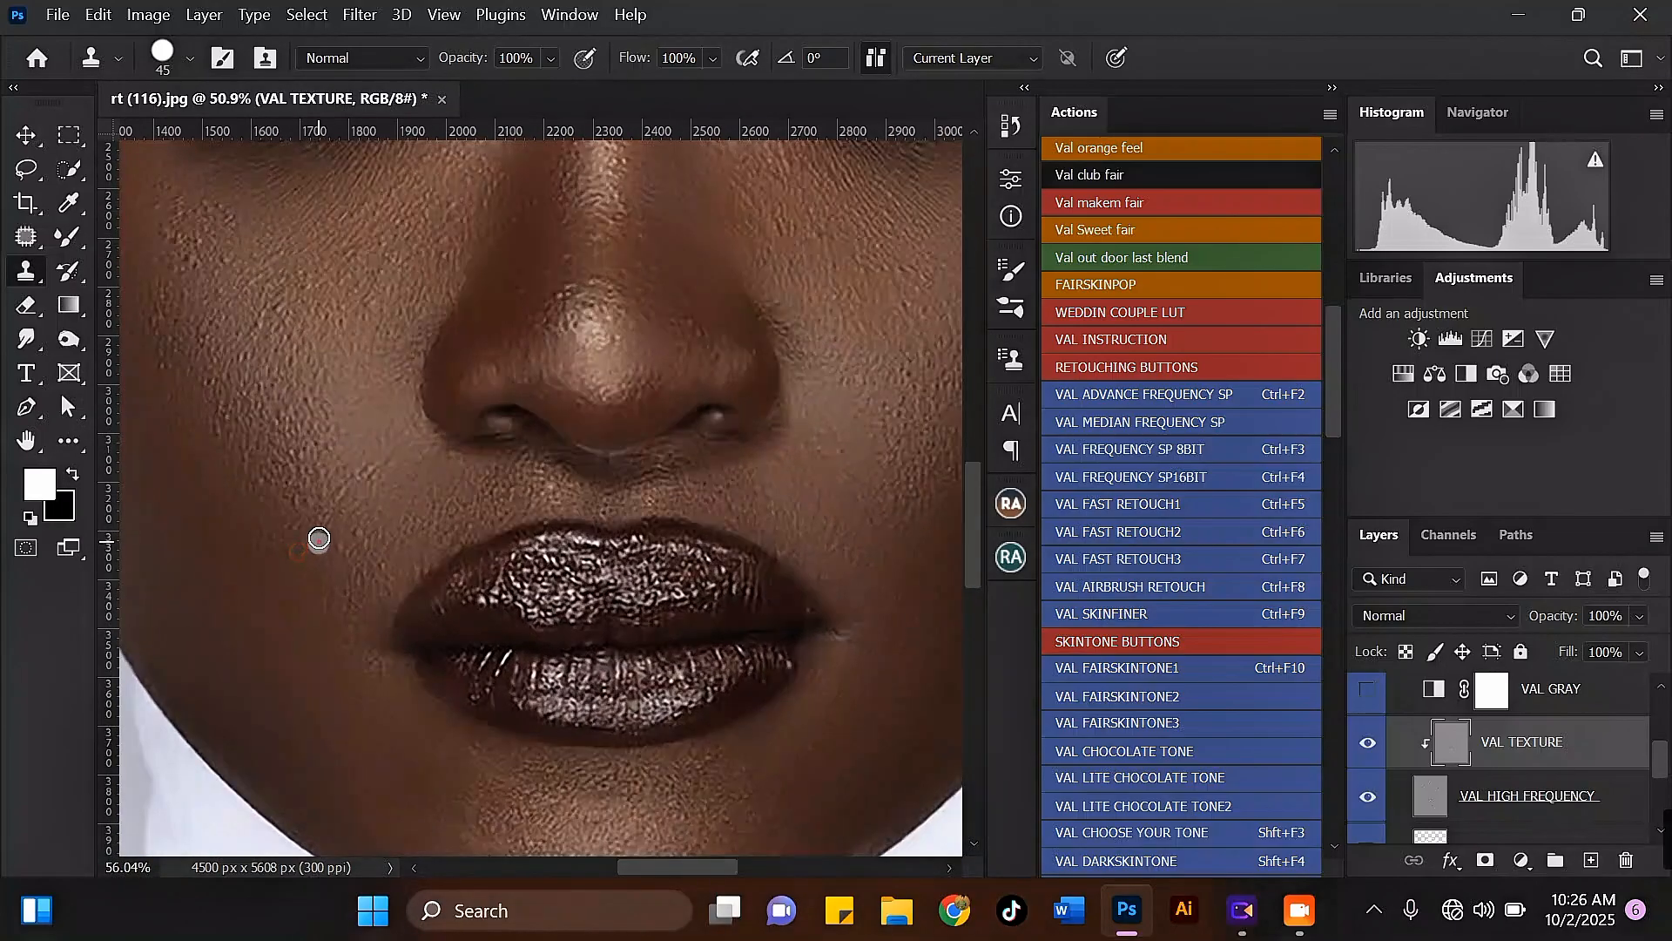
click(336, 497)
click(358, 541)
scroll(218, 275, down, 4)
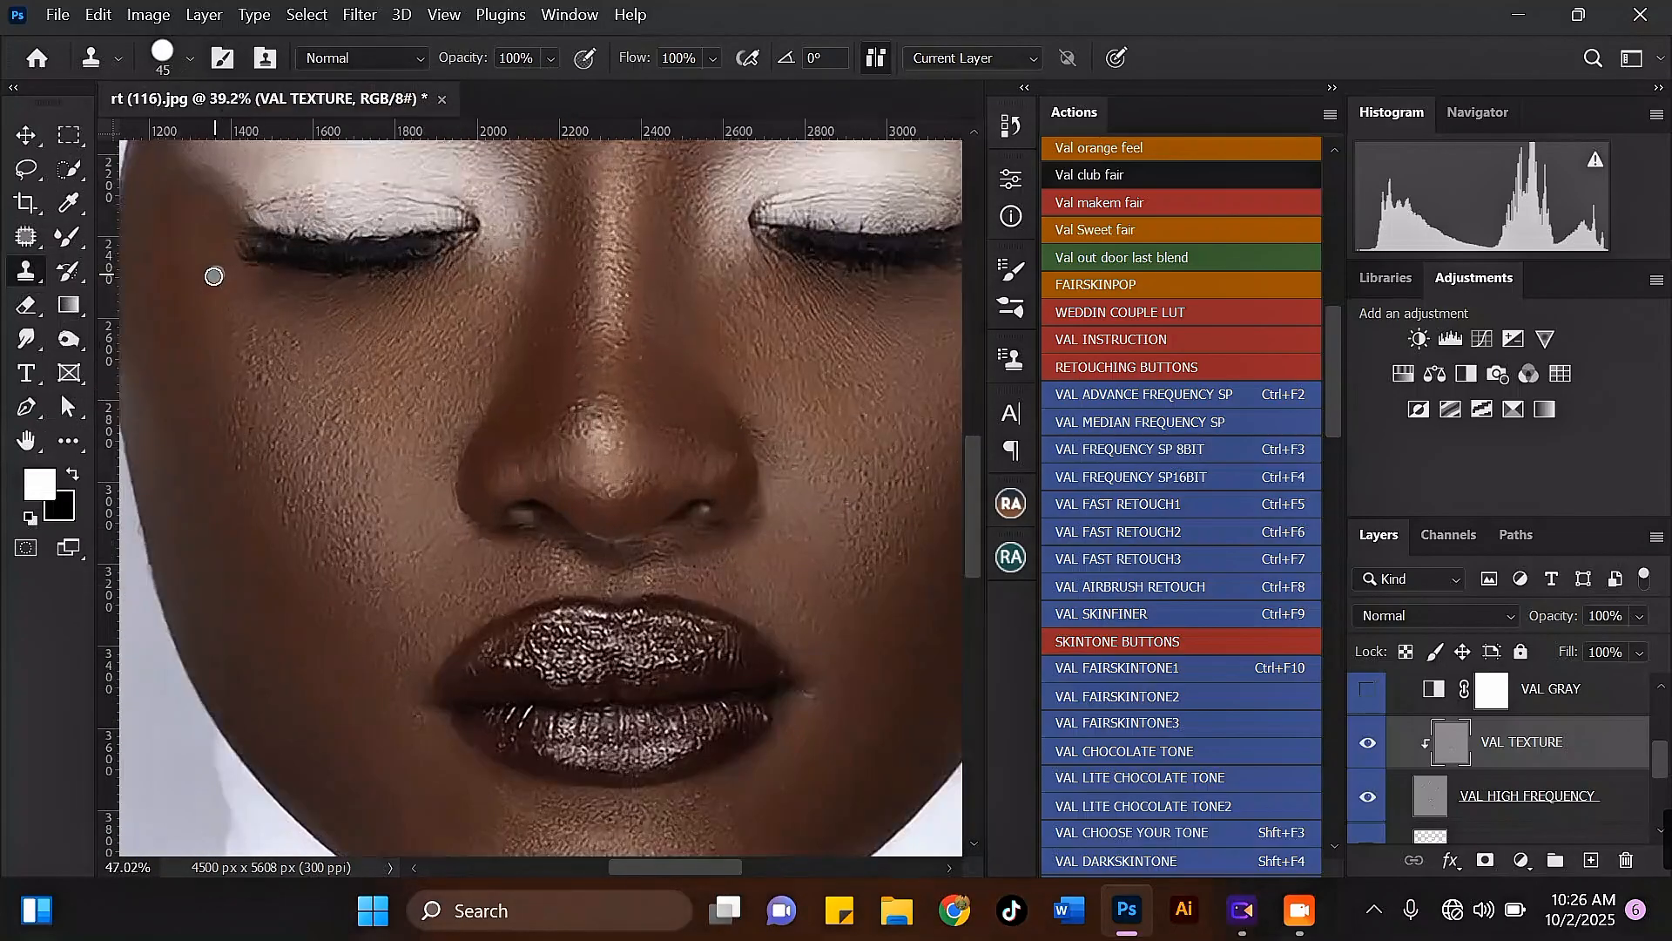
Step: Clone clean texture over the bumps on the upper left cheek below the outer corner of the eye
scroll(216, 275, up, 4)
alt+click(236, 346)
click(255, 380)
click(261, 396)
click(257, 343)
drag(273, 383, 295, 342)
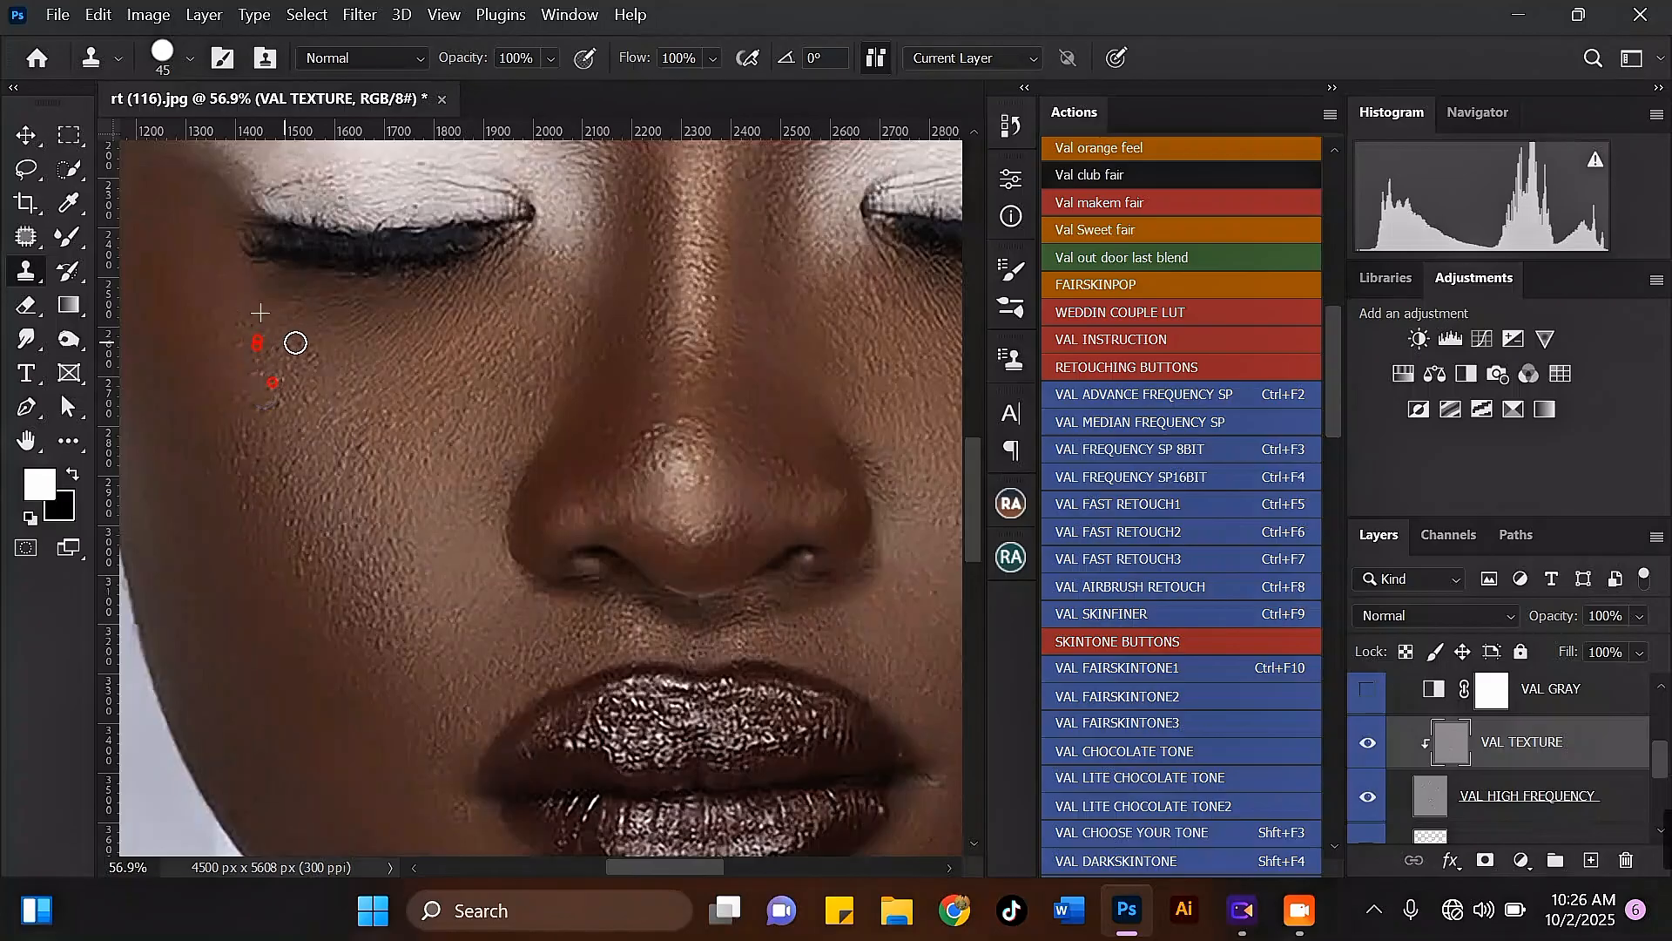
click(275, 388)
click(255, 356)
click(329, 360)
click(243, 486)
click(302, 480)
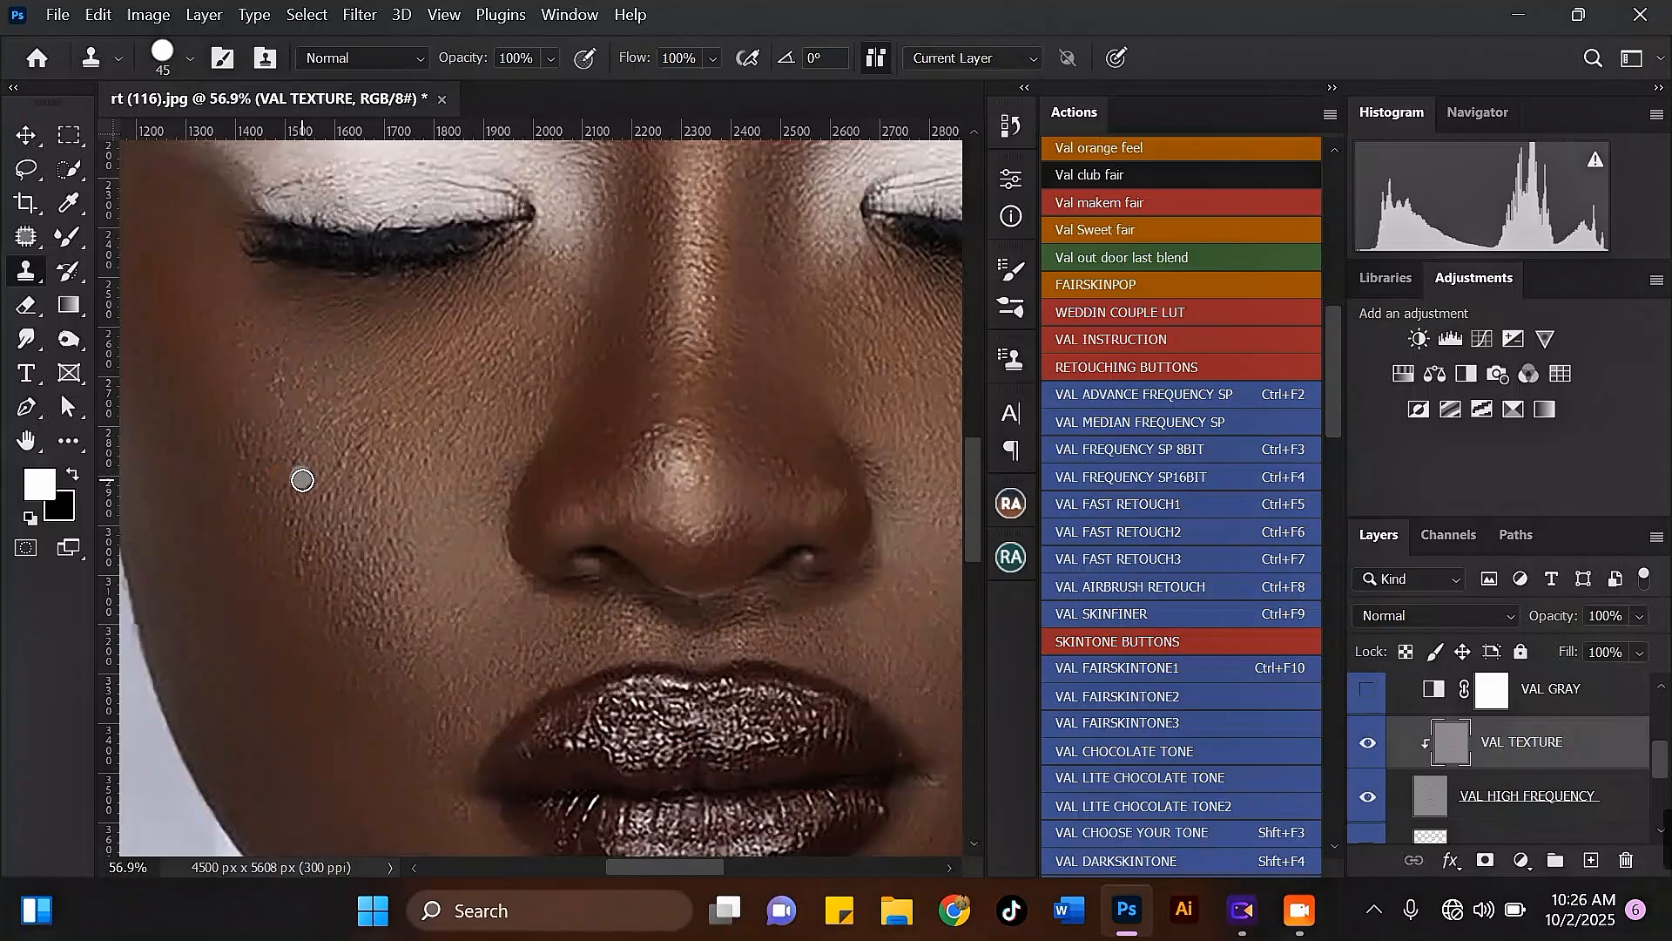
Step: Examine the retouched skin across the whole face at several magnifications
scroll(303, 480, down, 3)
scroll(547, 426, up, 2)
alt+click(567, 428)
scroll(522, 479, down, 5)
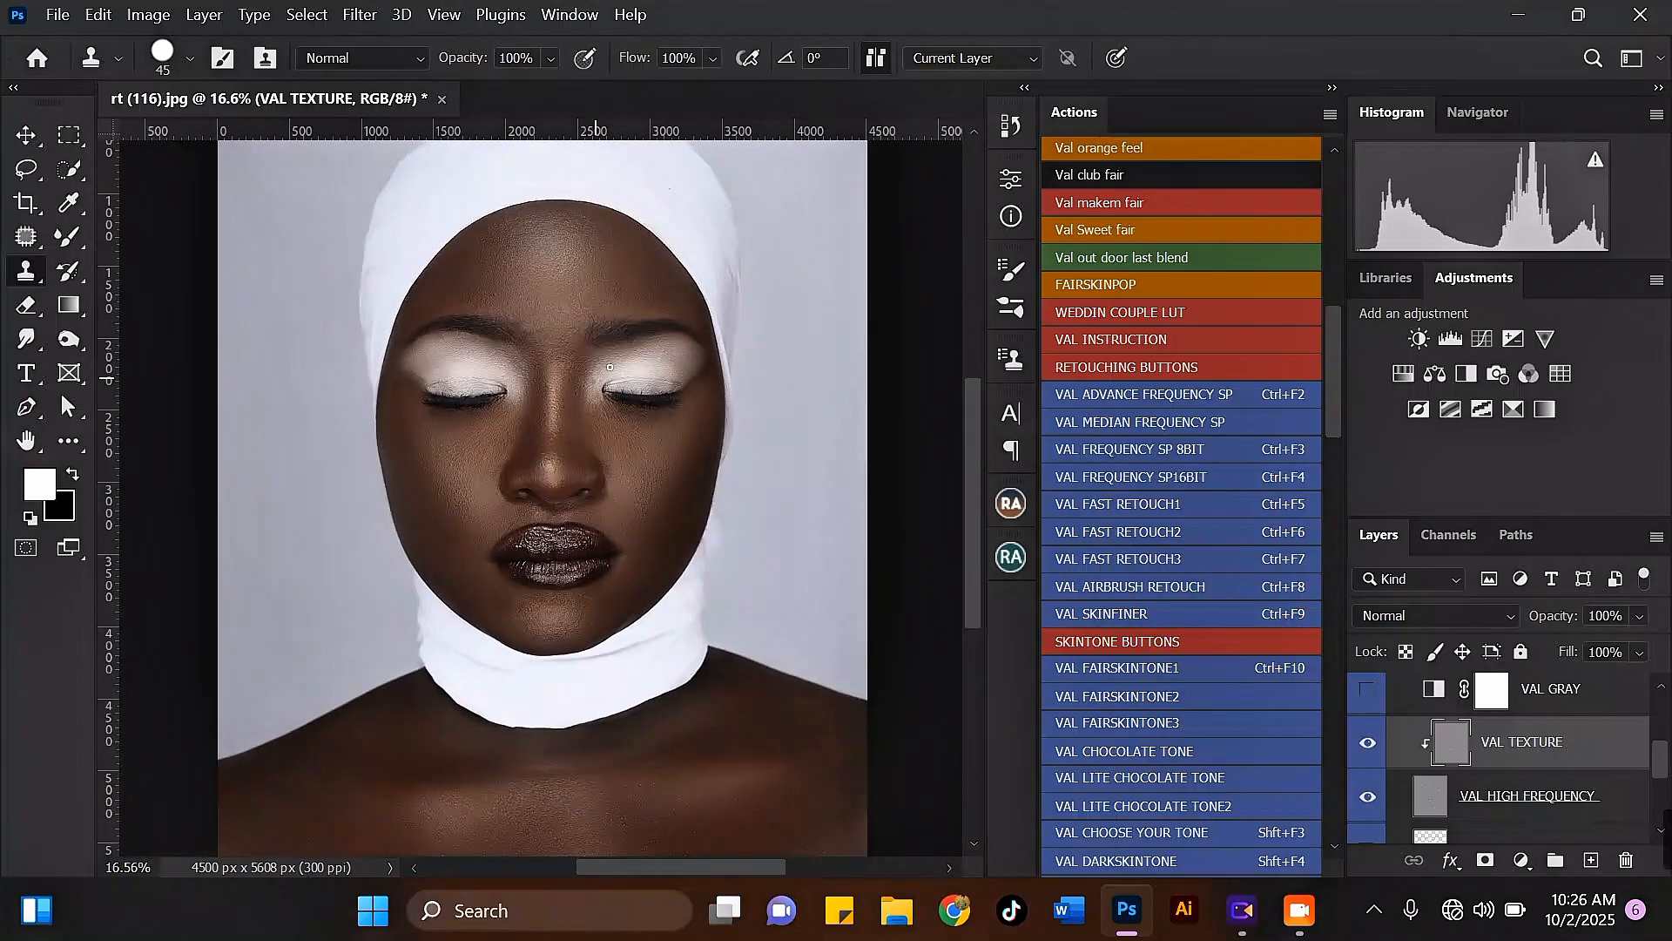
scroll(665, 382, down, 1)
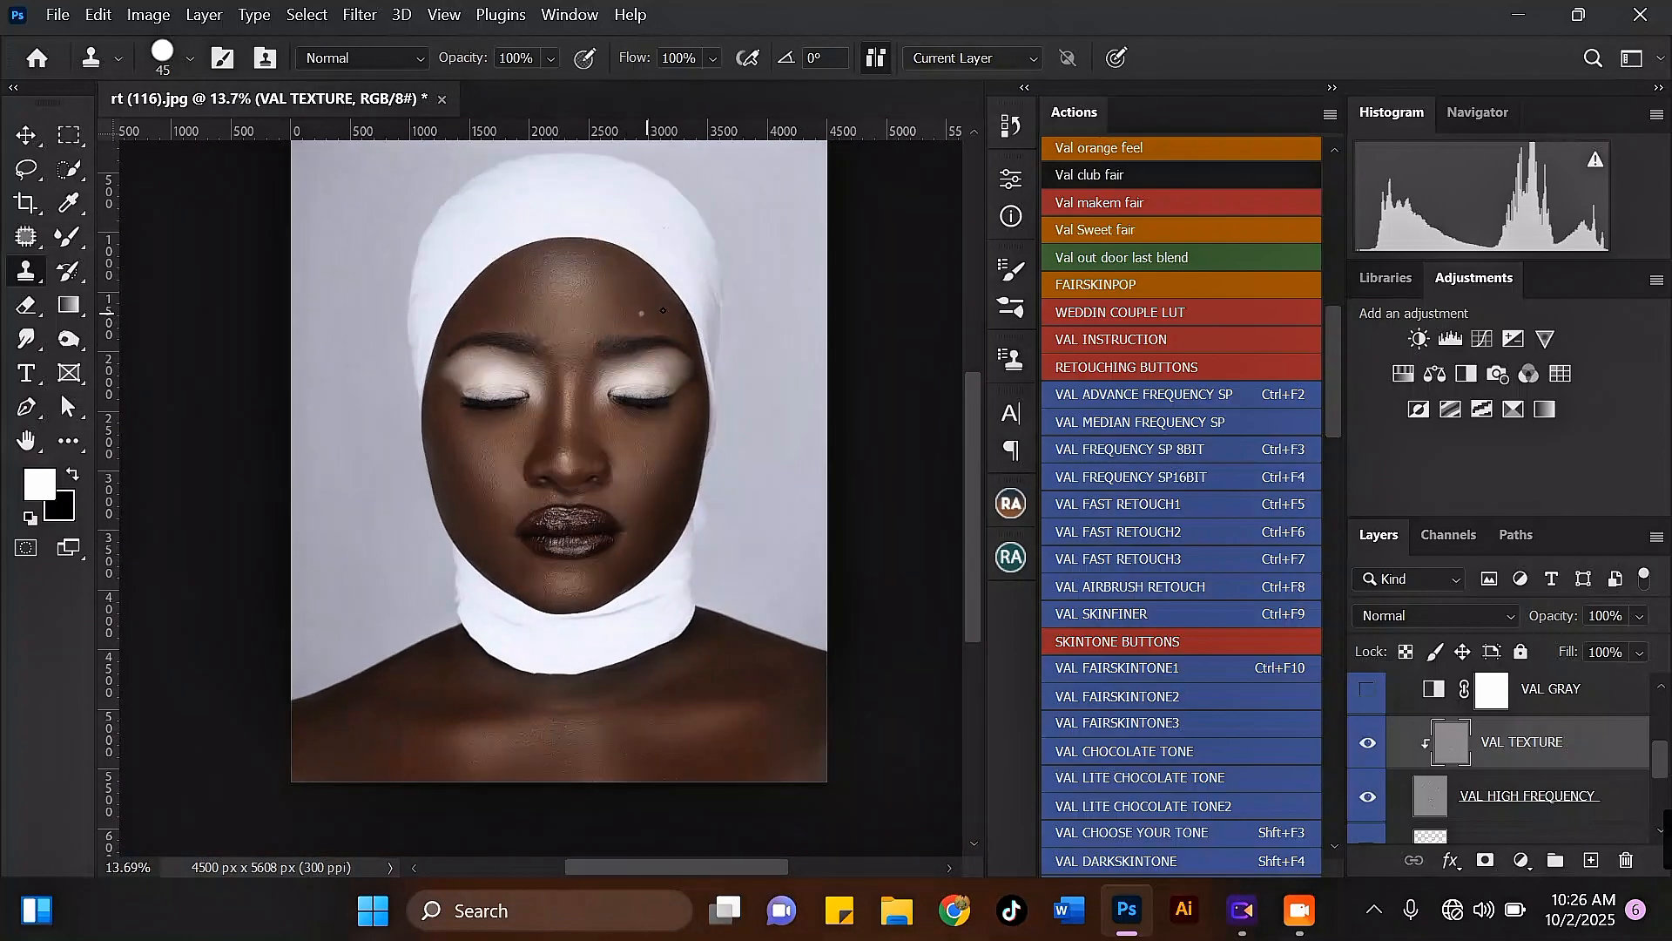
scroll(663, 311, up, 1)
scroll(633, 334, up, 1)
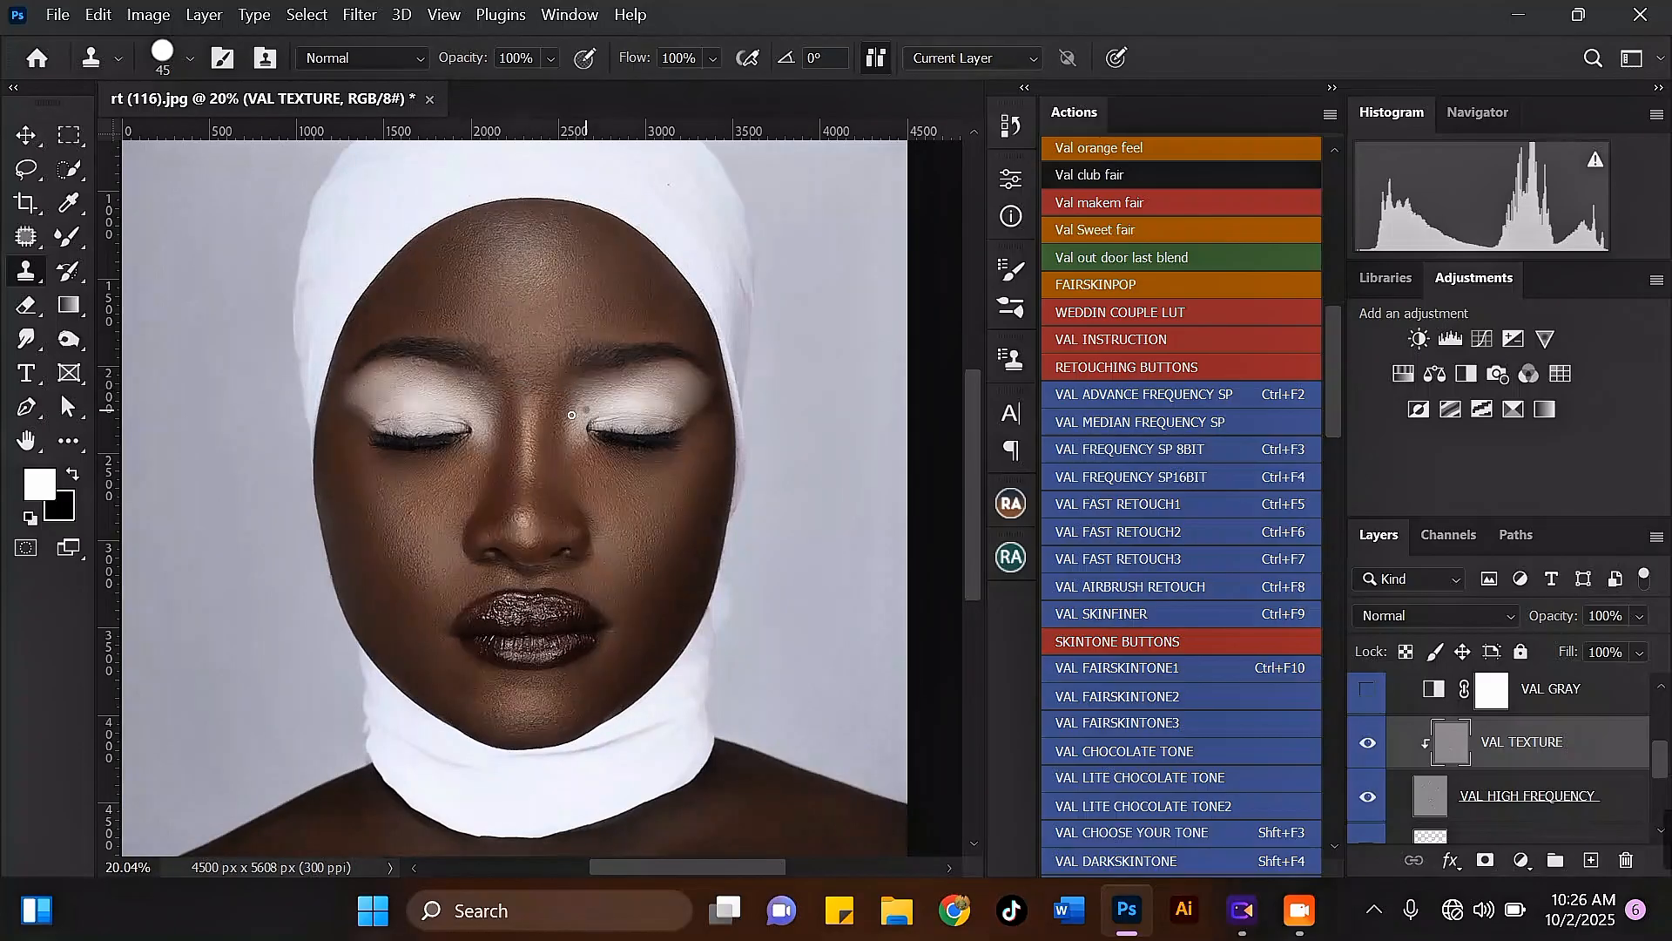
scroll(375, 382, up, 2)
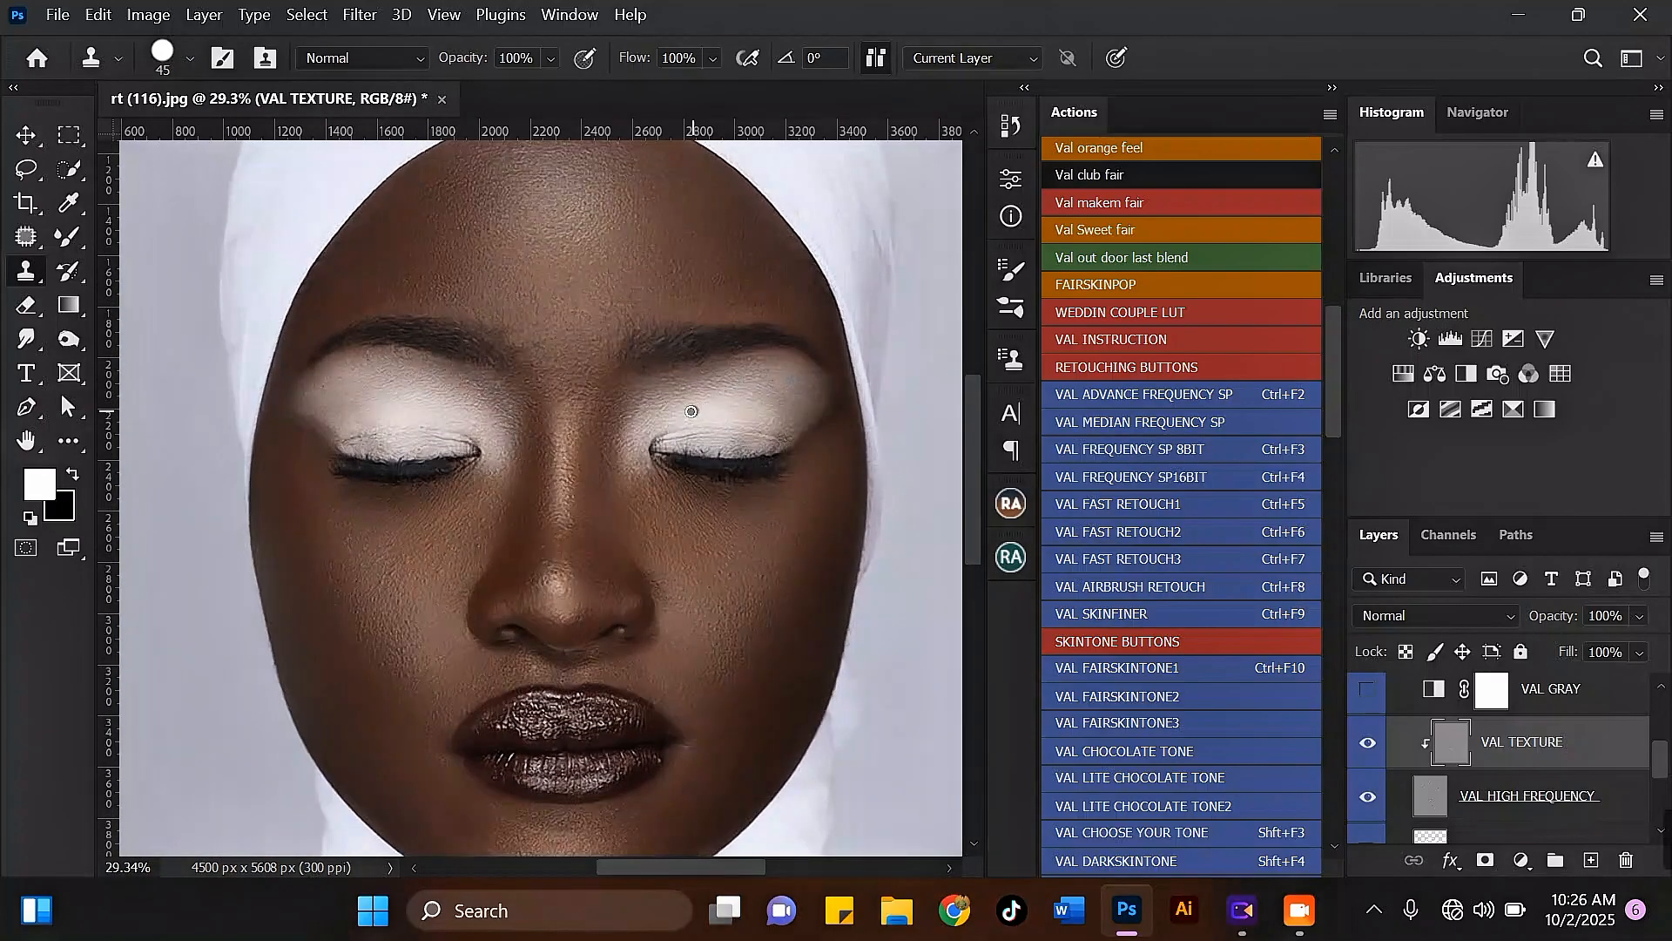
scroll(406, 413, down, 1)
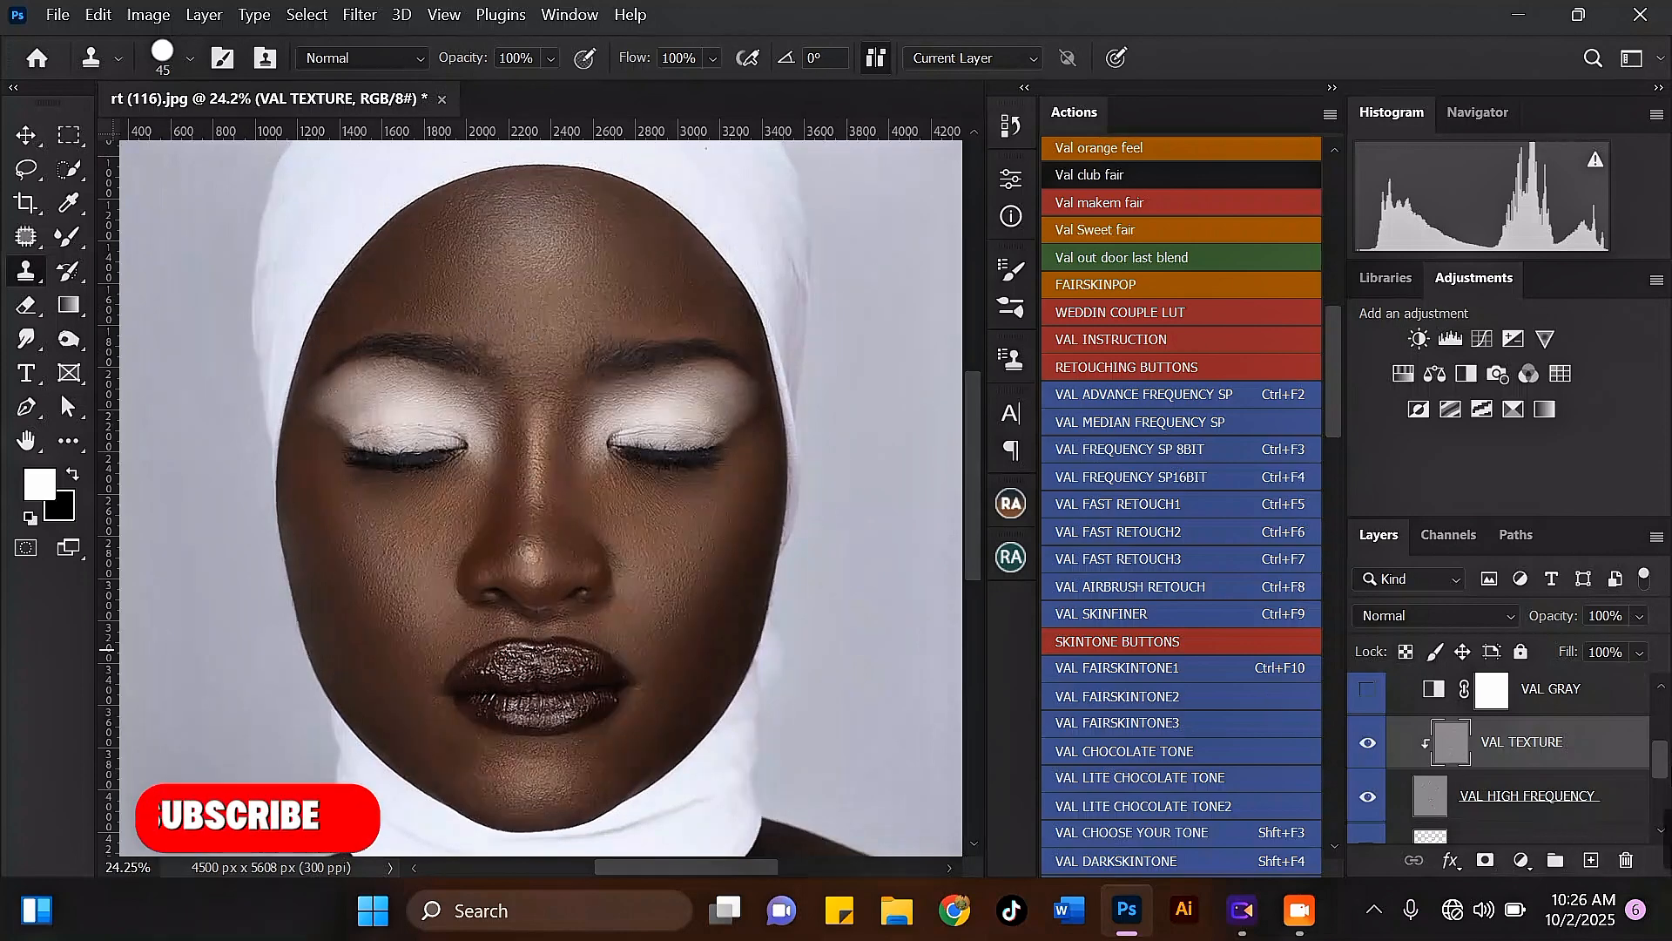
Step: Collapse the VAL ADVACE FREQUENCY SP group and add a white (ffffff) Solid Color fill layer above it
drag(1665, 768, 1664, 752)
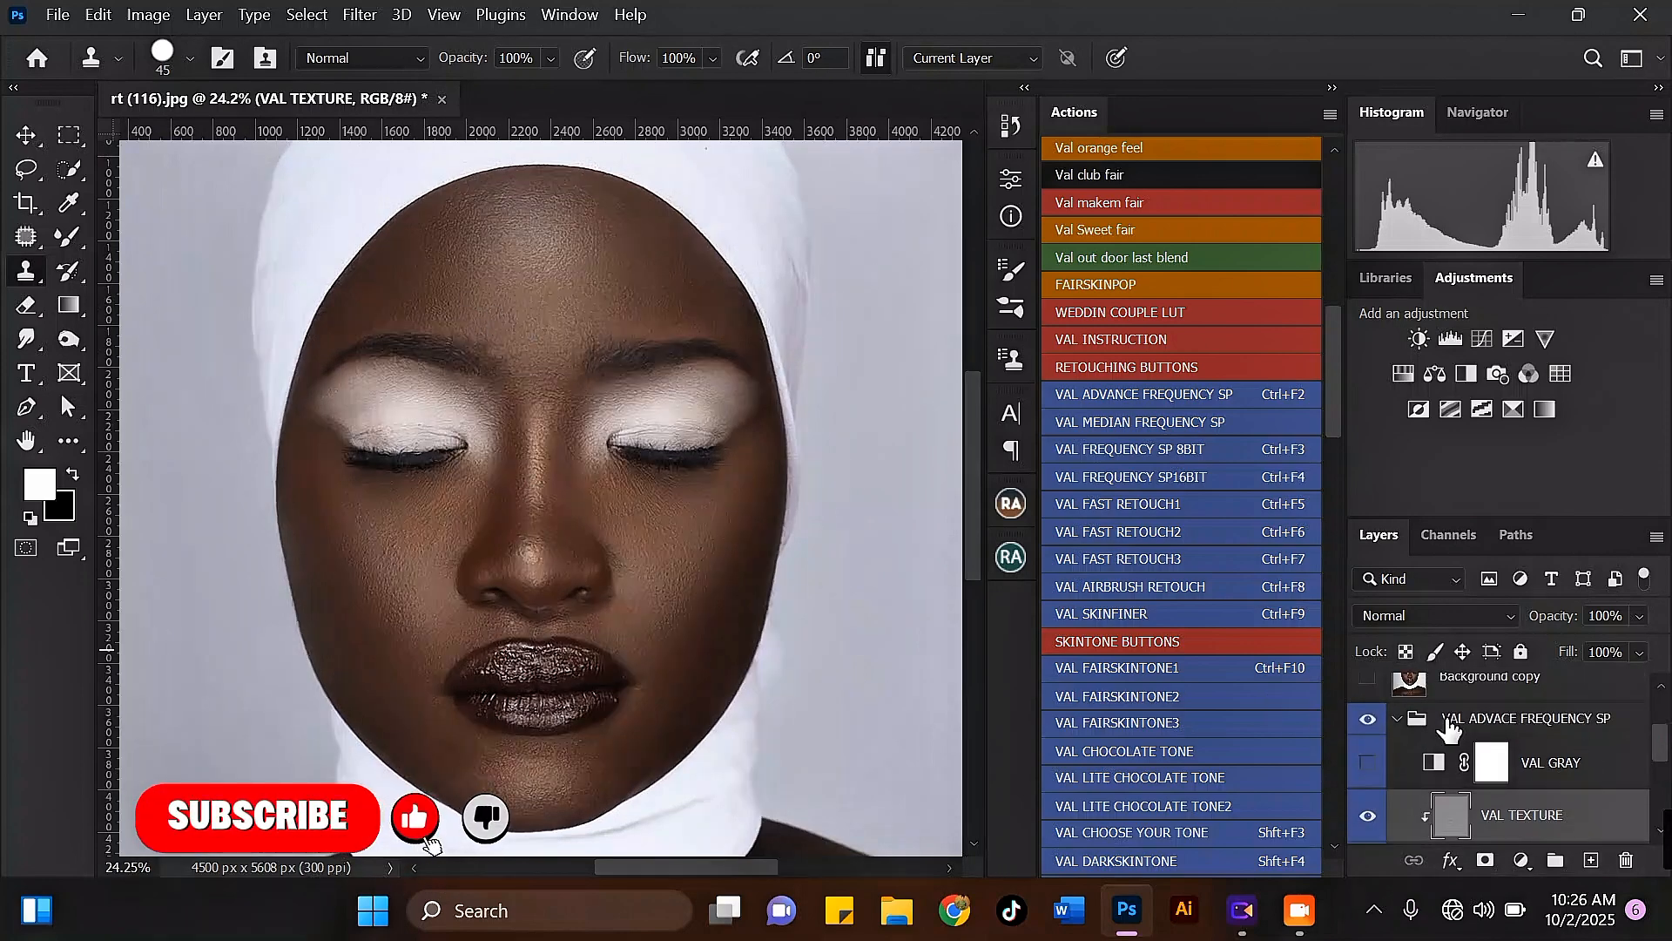
click(1397, 717)
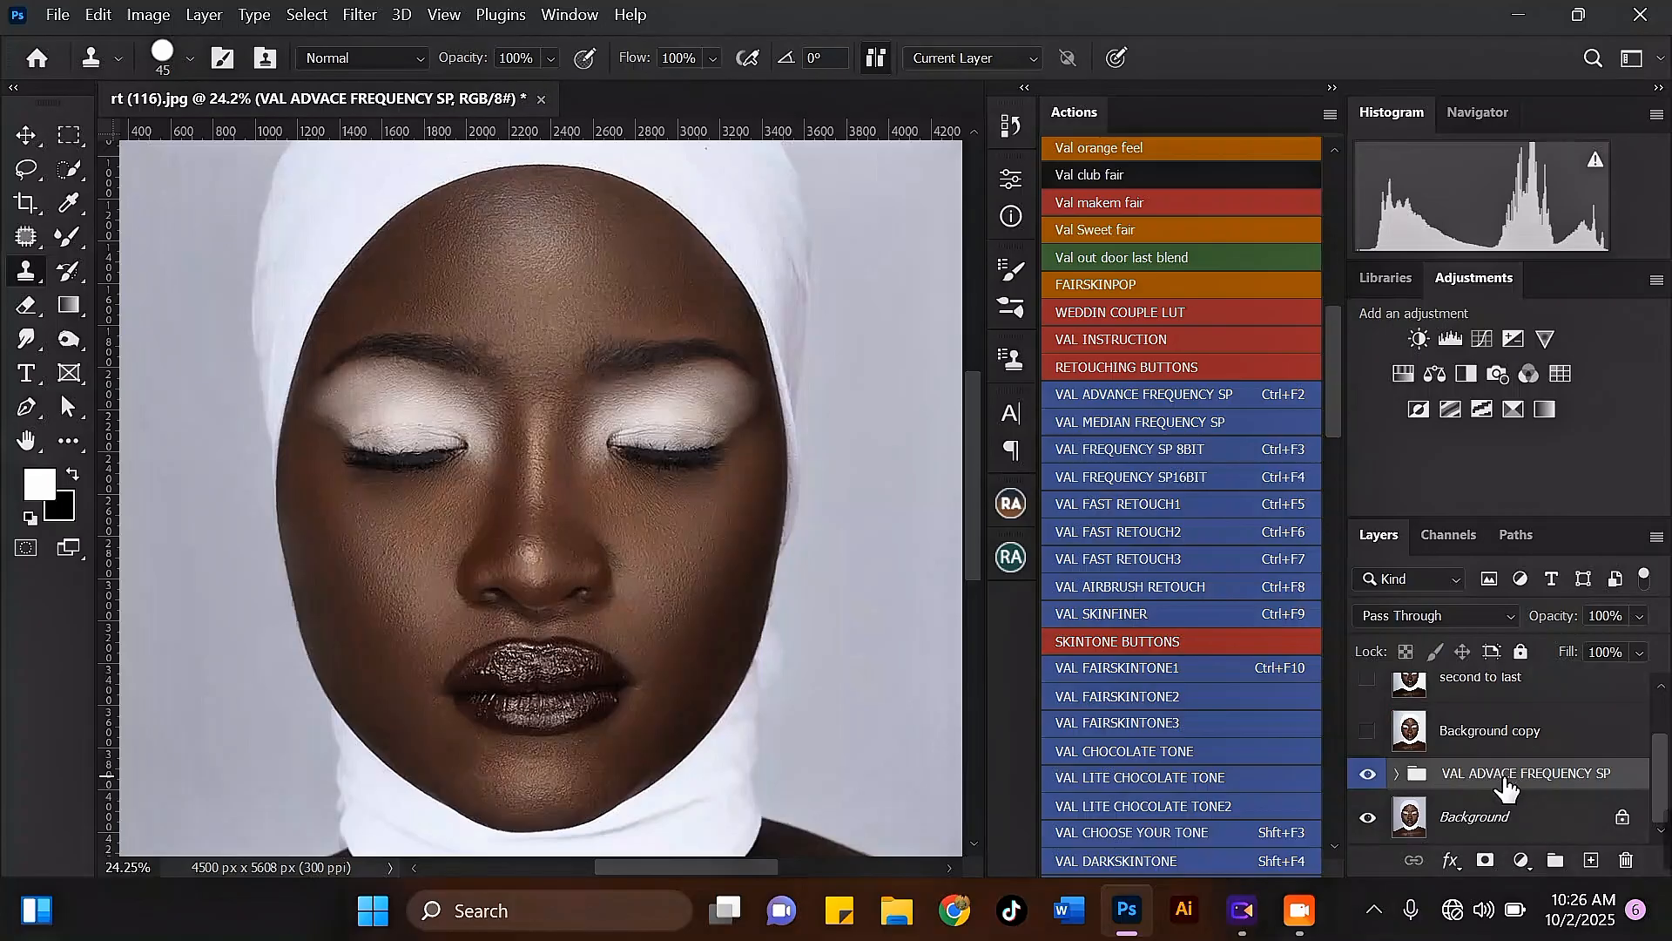
click(1523, 861)
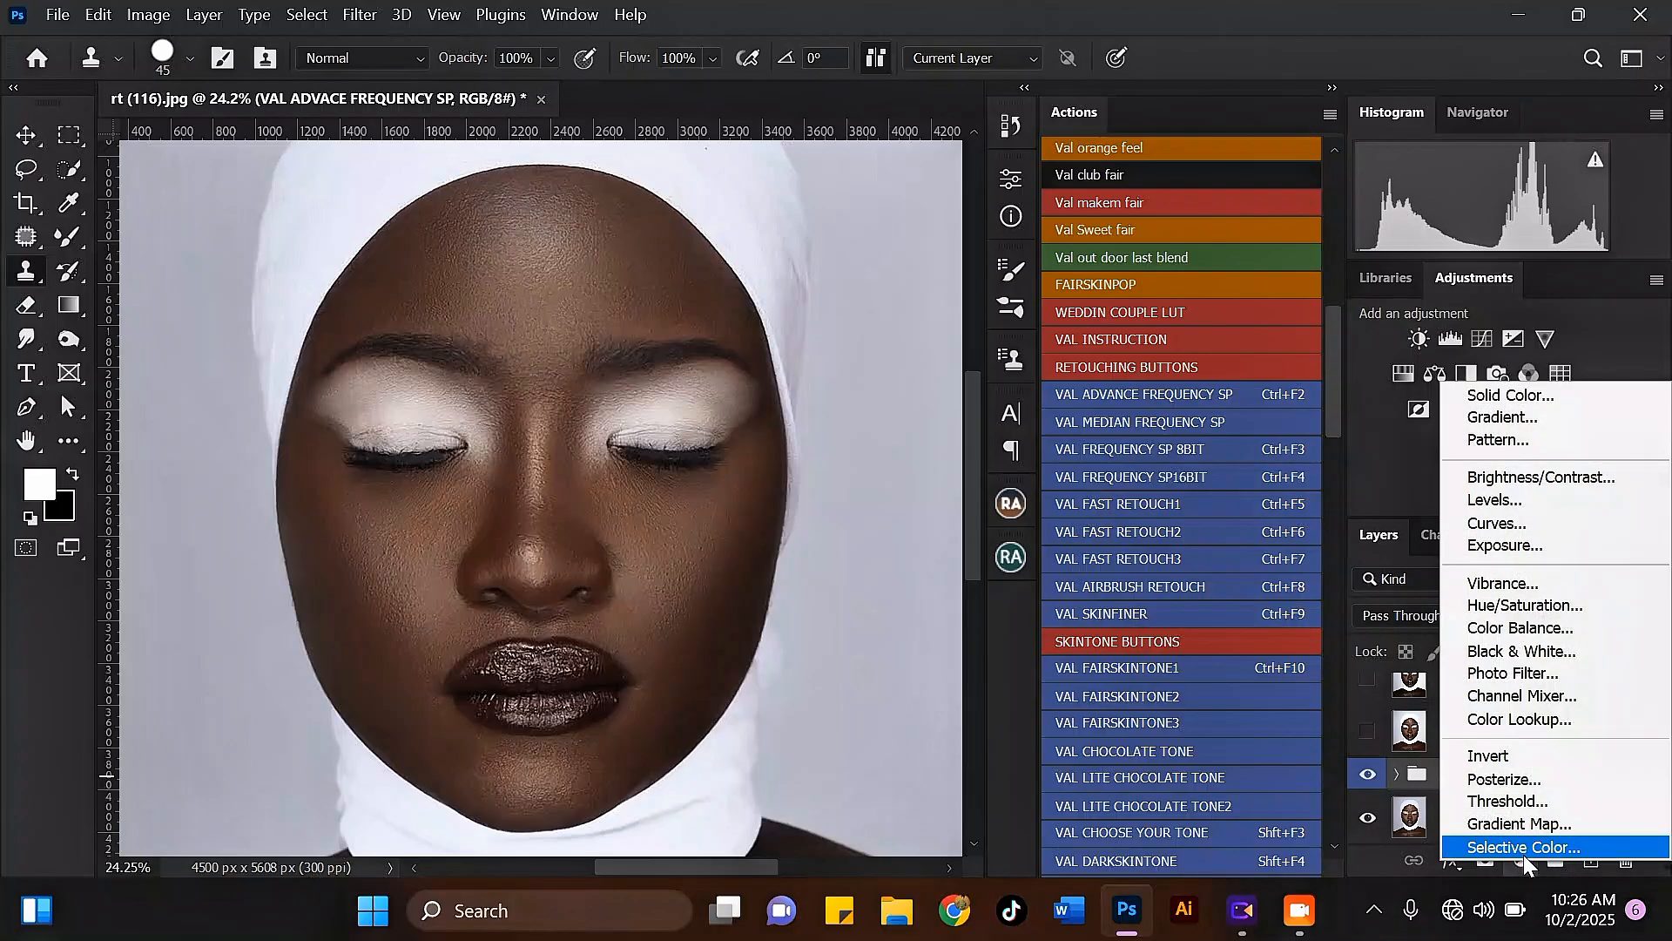
click(1520, 397)
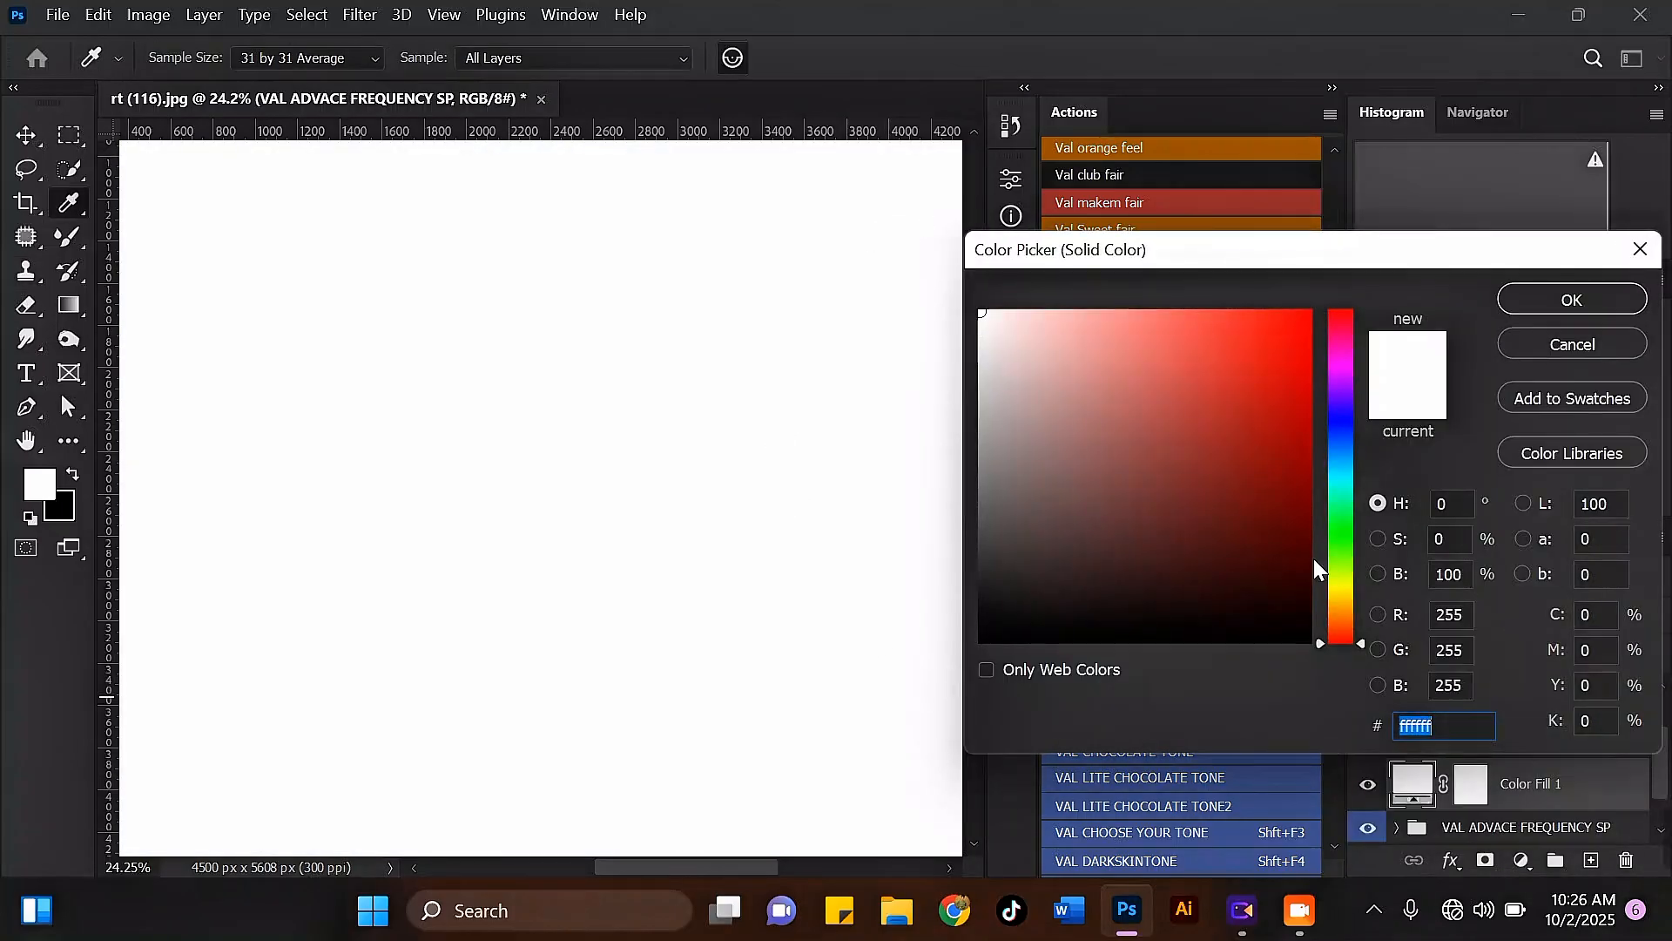
click(1553, 300)
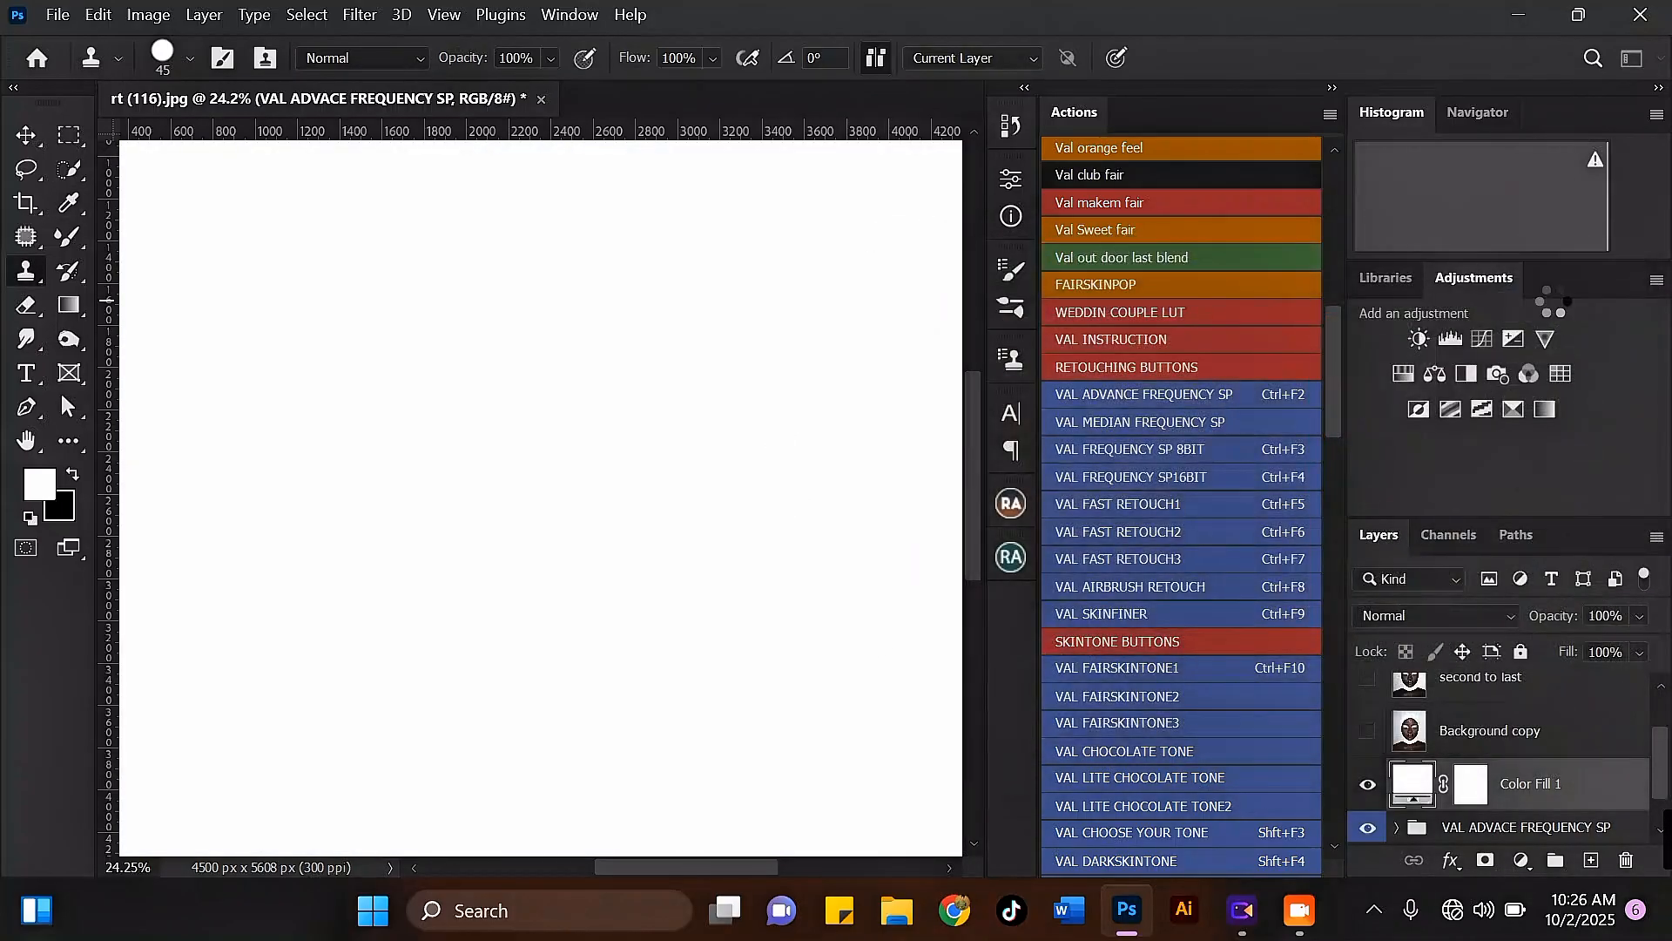
Step: Set the white fill layer's blend mode to Soft Light and invert its layer mask to black
click(1462, 620)
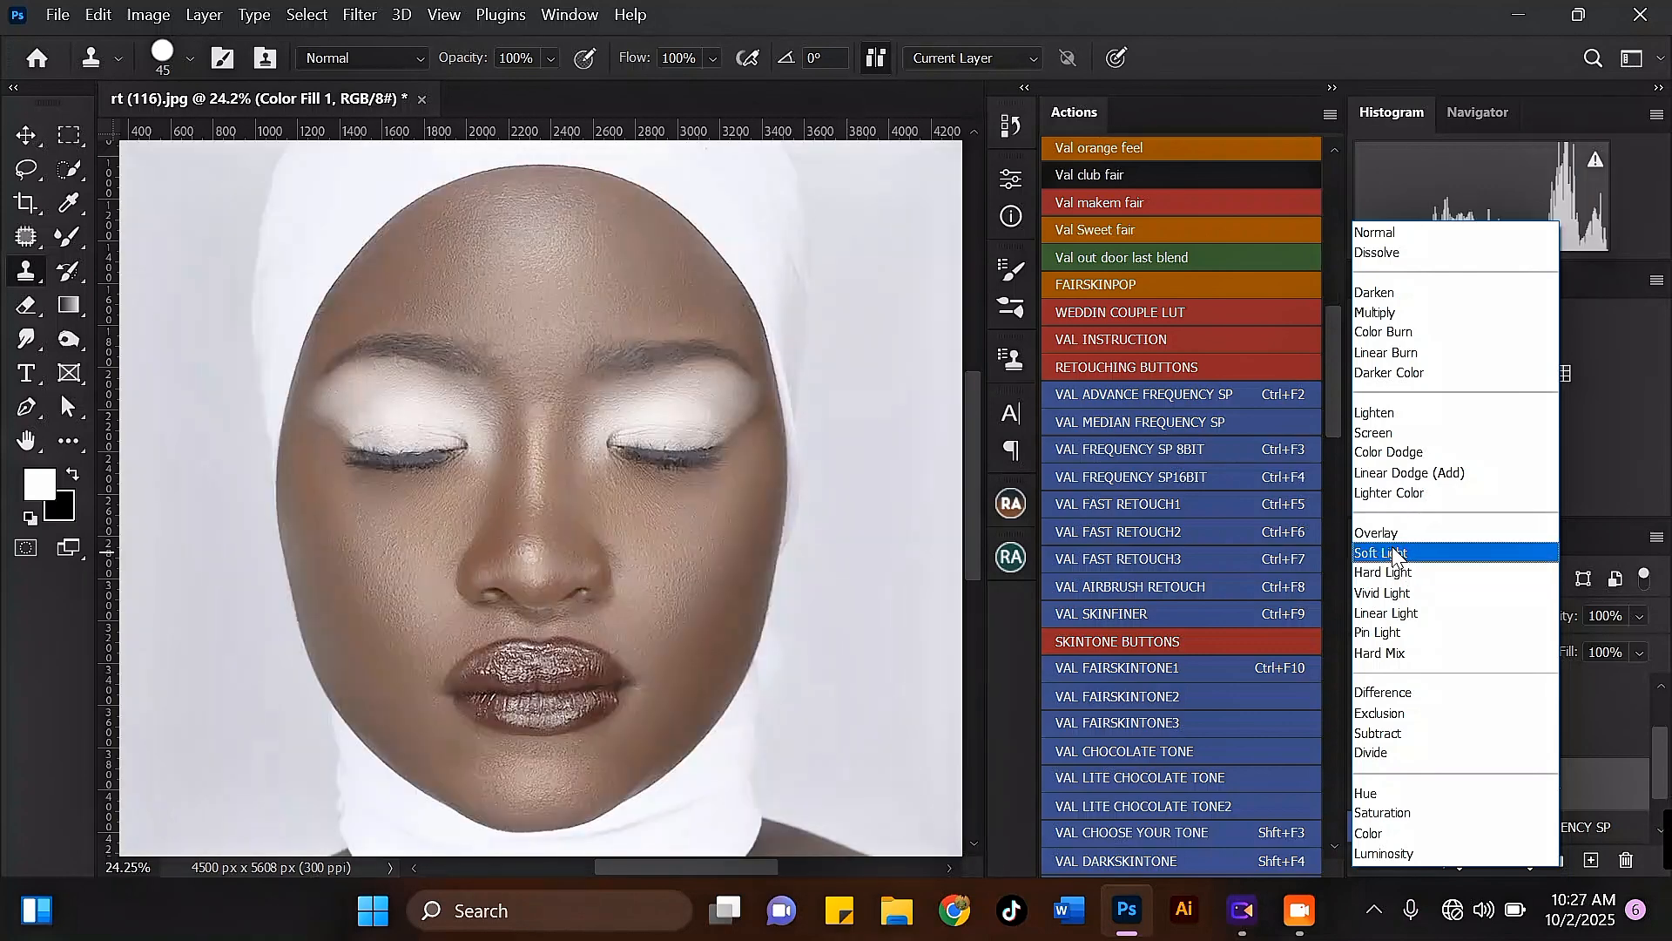
click(1397, 555)
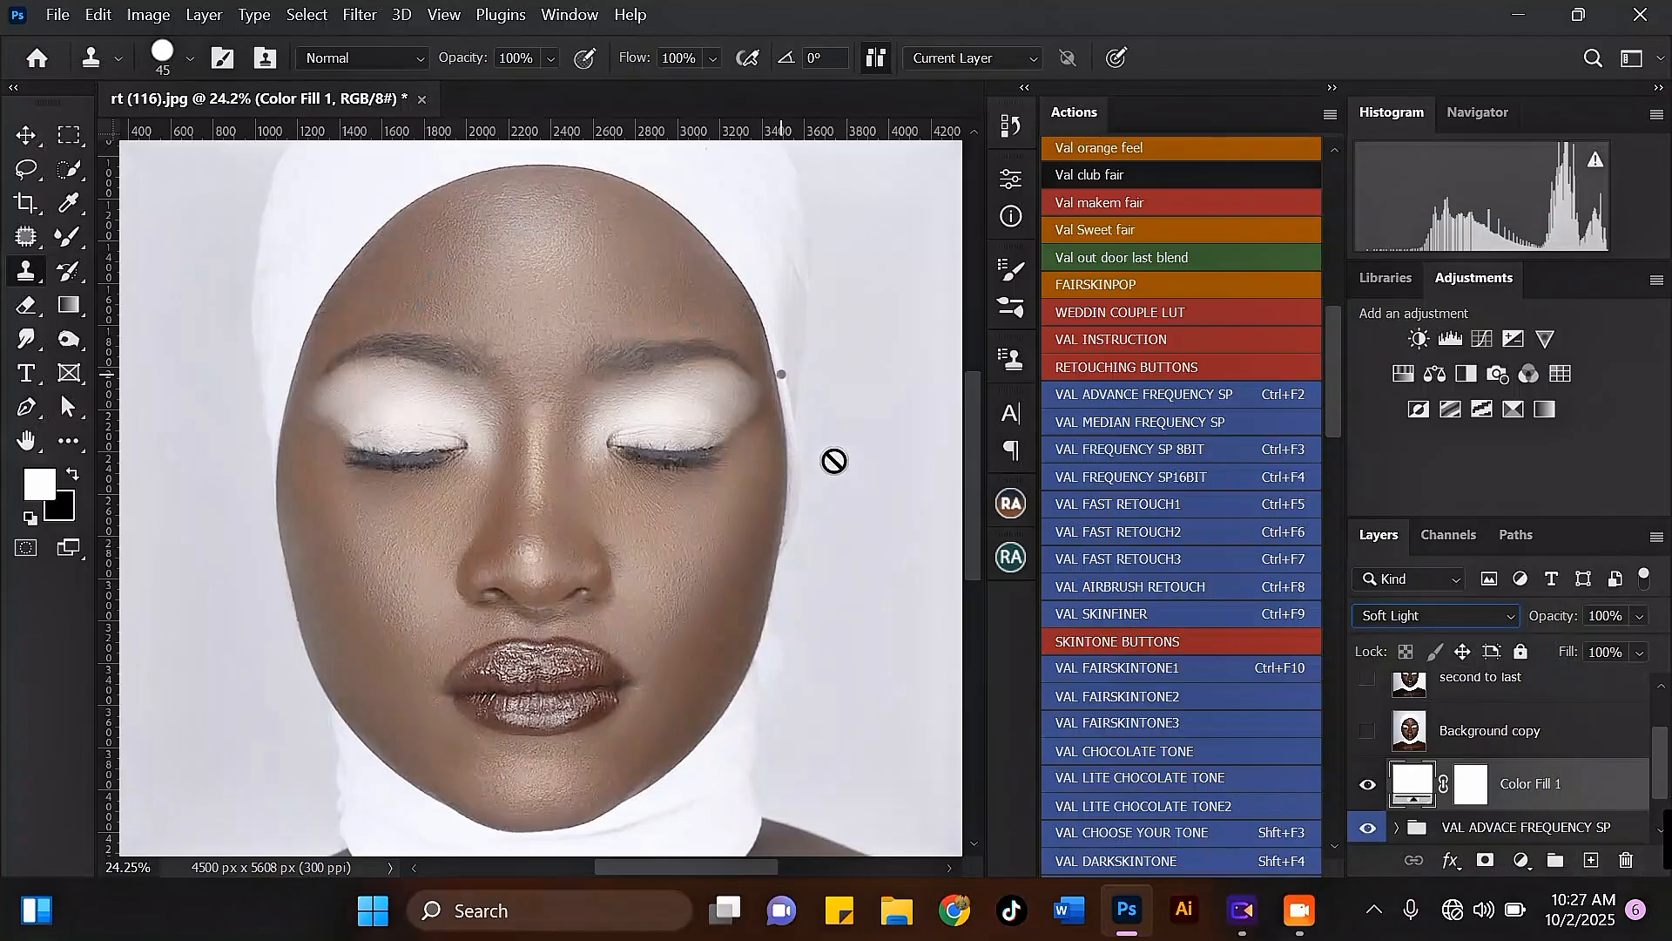
scroll(1524, 771, down, 1)
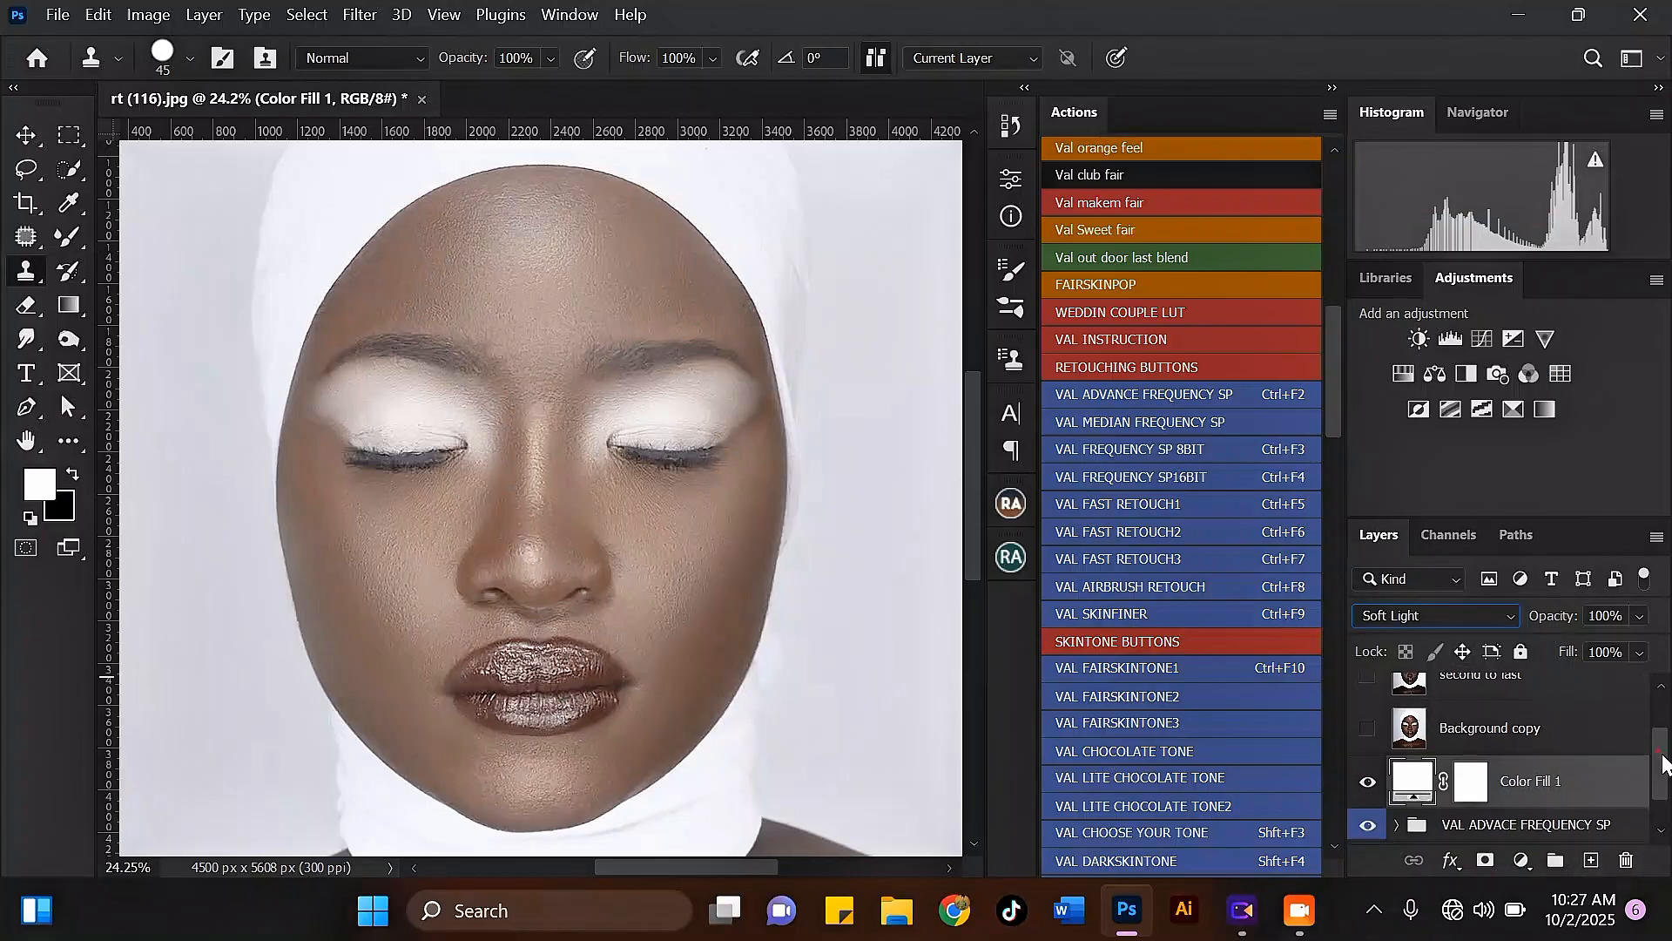
click(1469, 754)
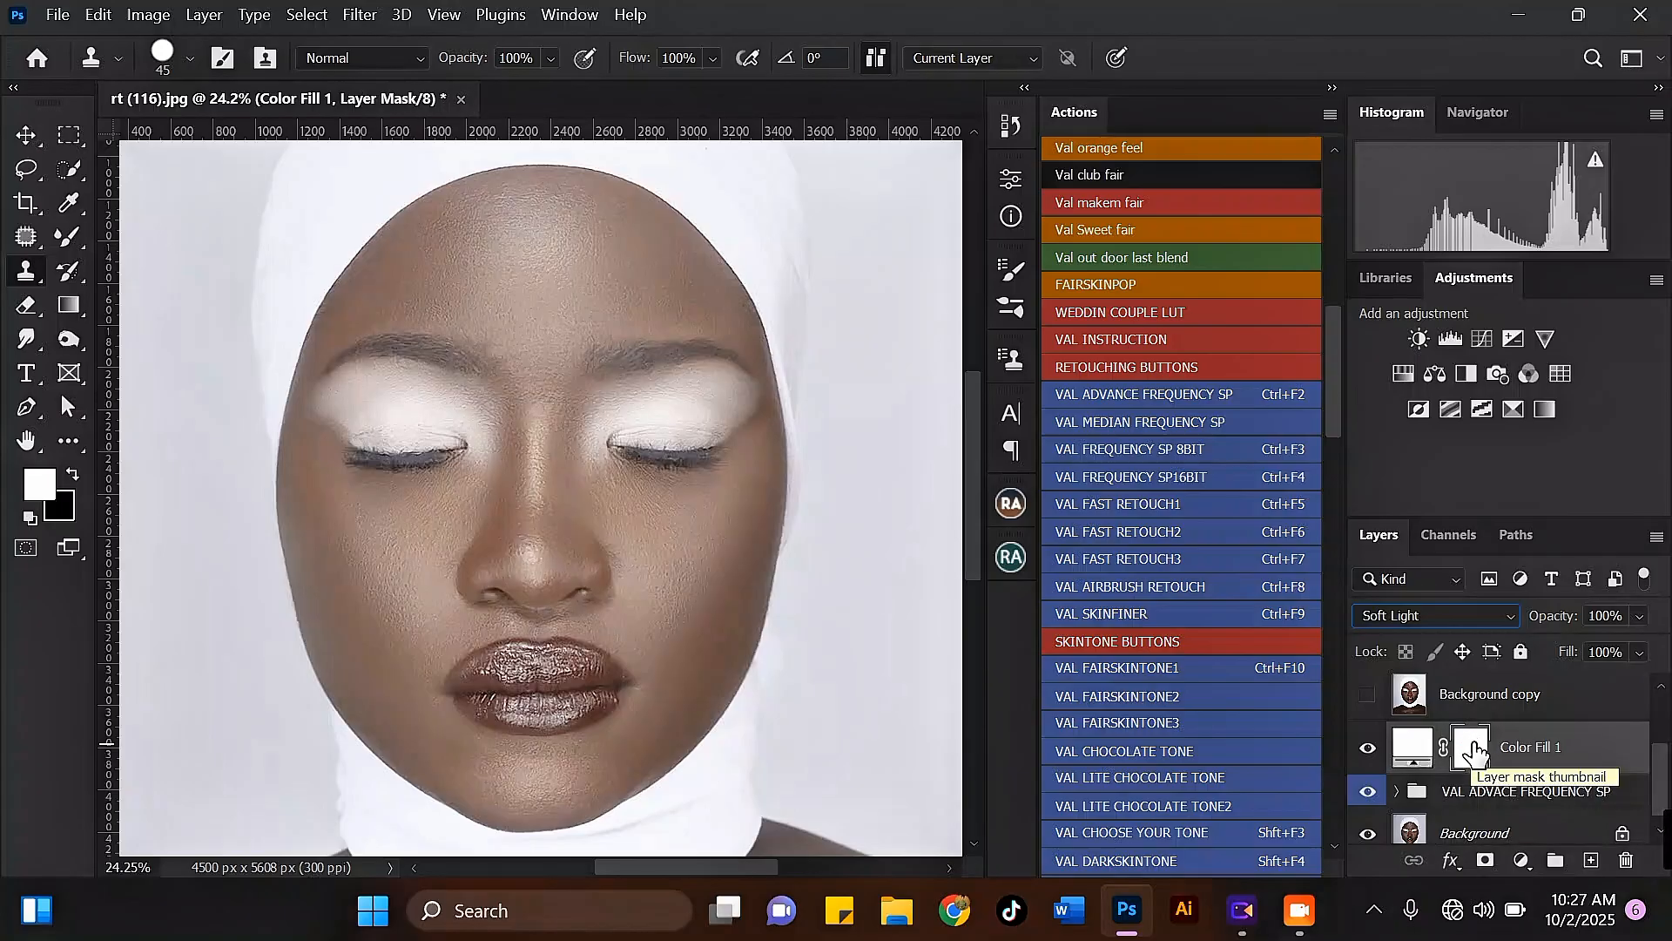
key(ctrl+i)
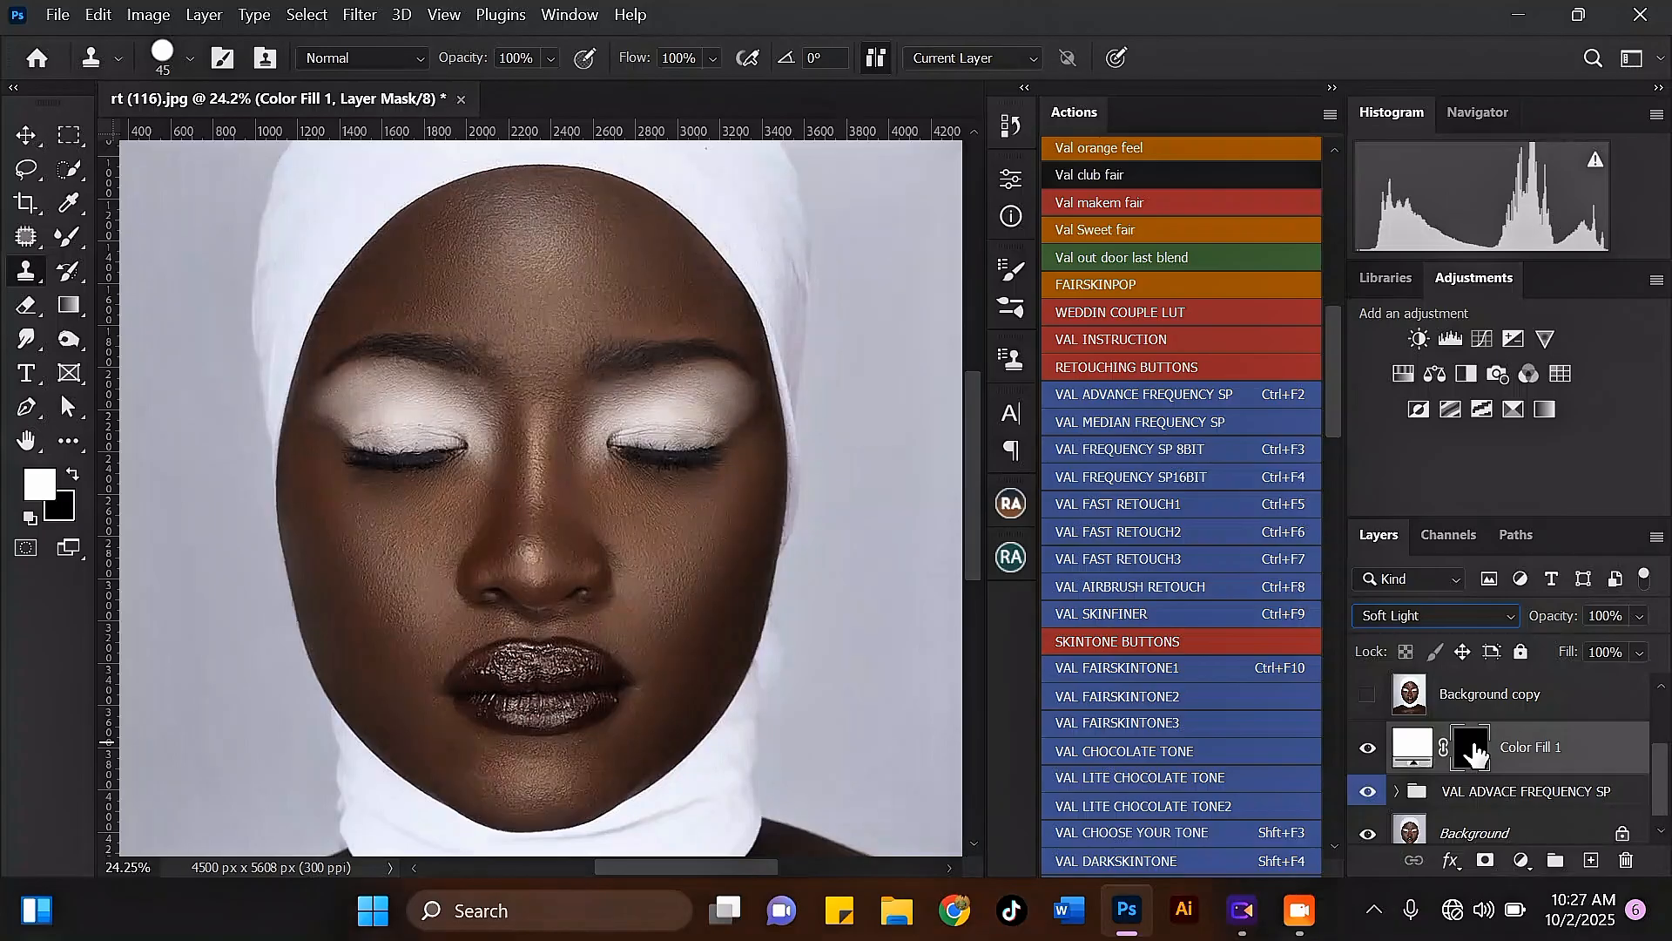
Step: Switch from the Mixer Brush to the regular Brush tool and check its size, hardness and Soft Round tip
right_click(80, 230)
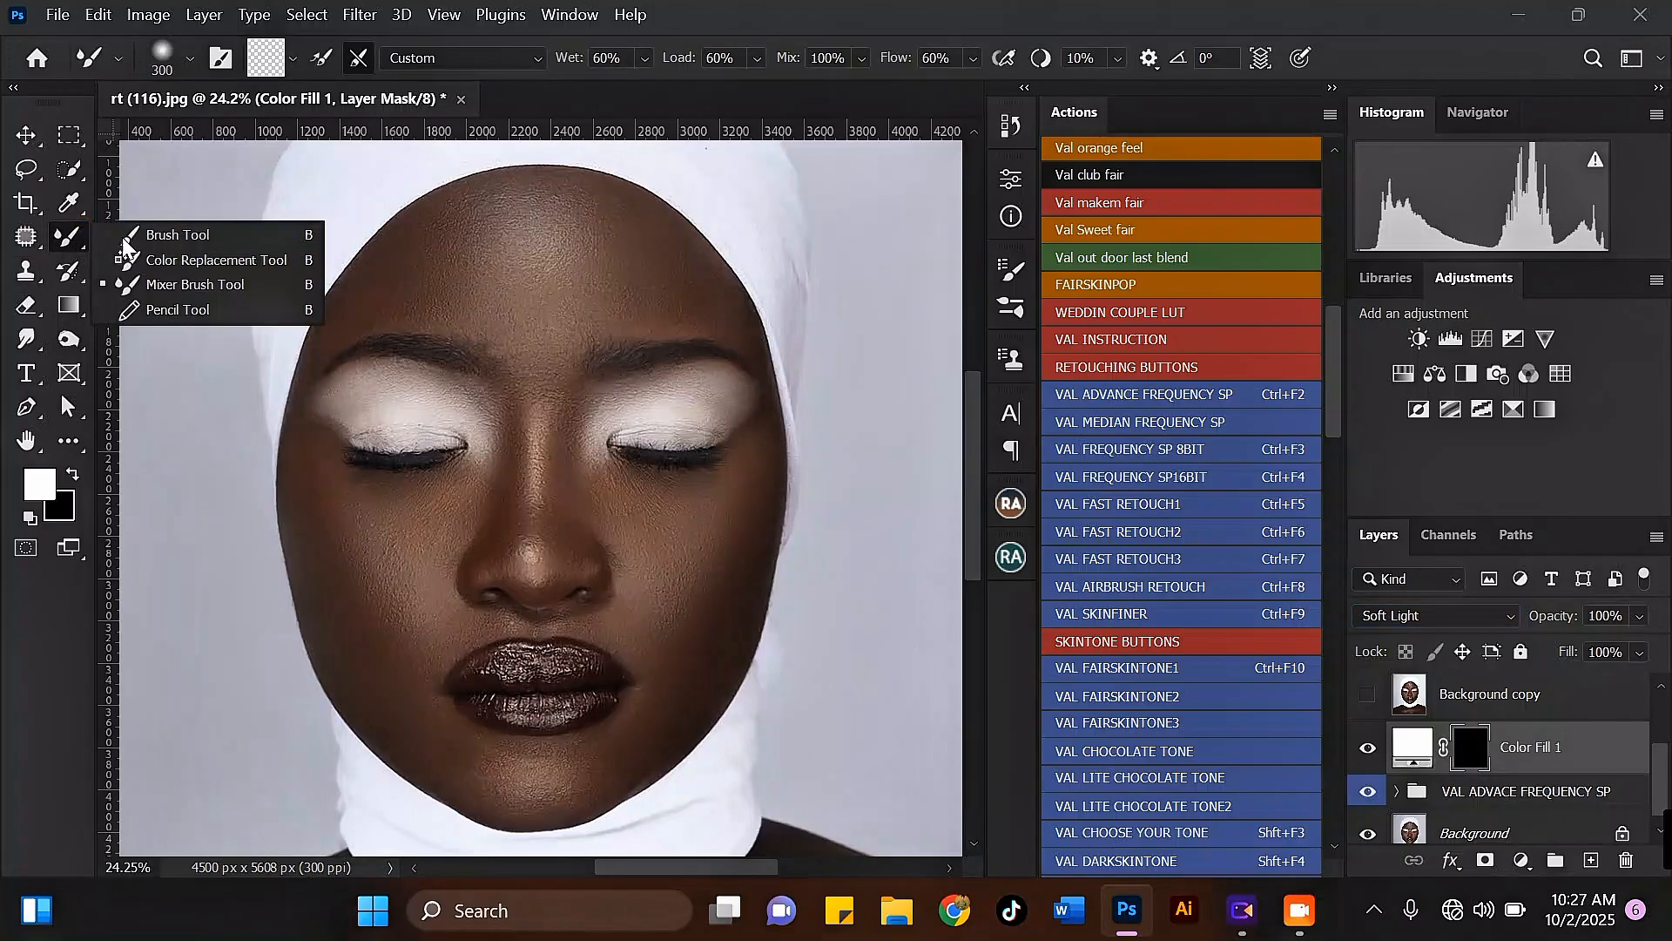
click(146, 232)
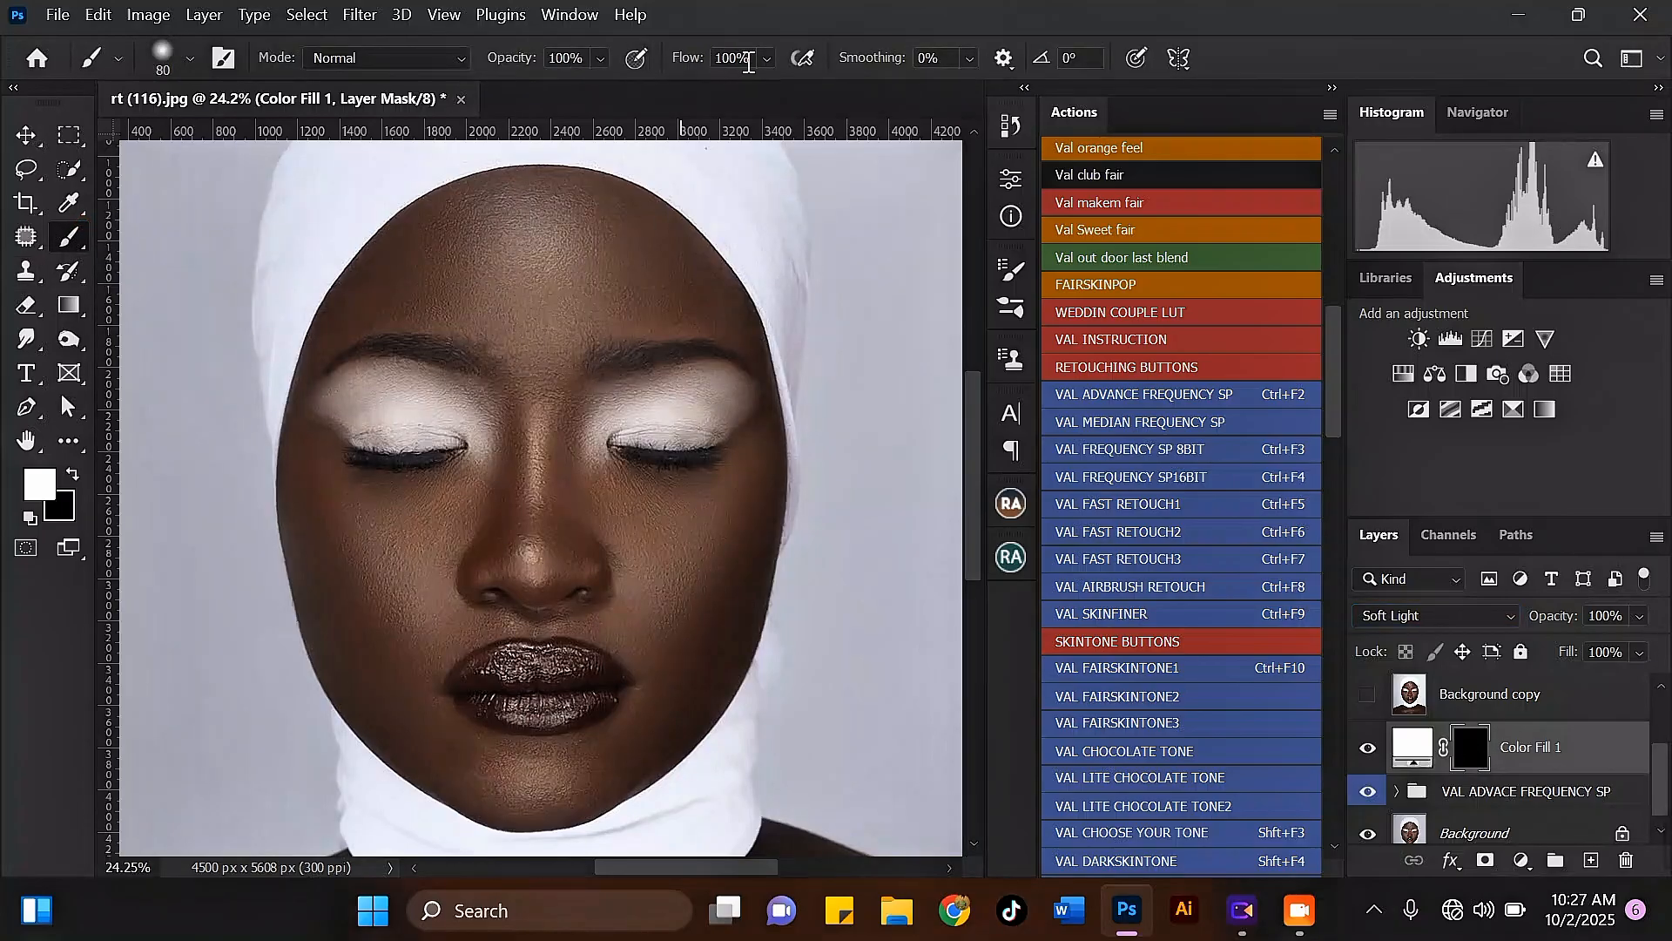
click(191, 61)
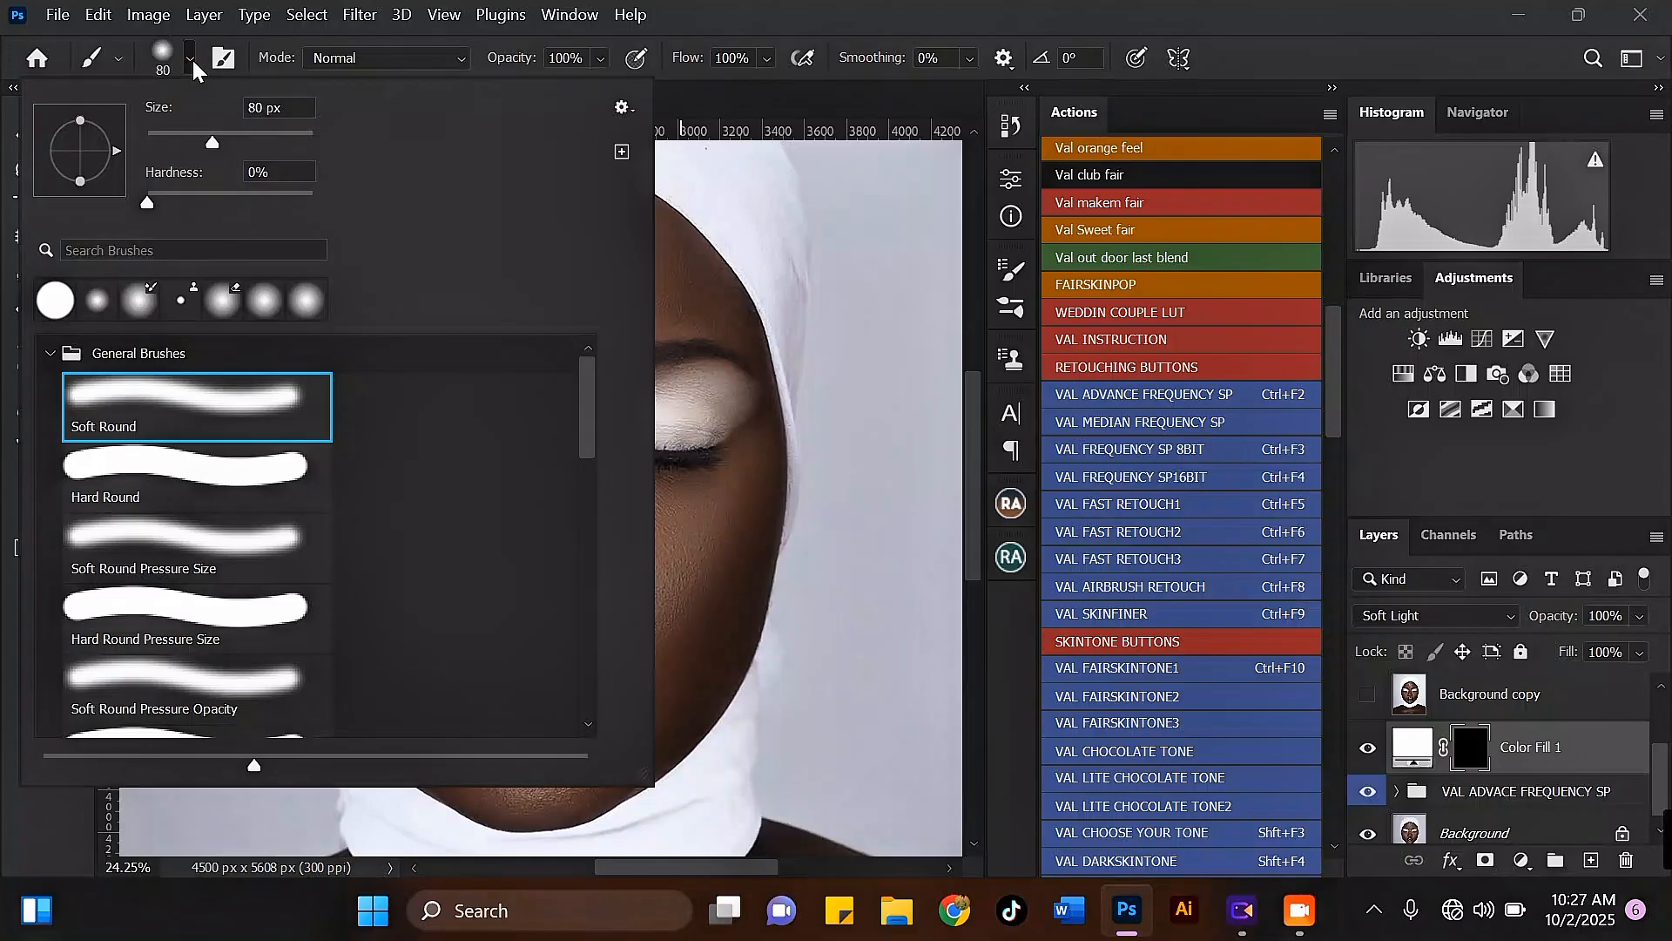
click(192, 64)
scroll(391, 398, up, 2)
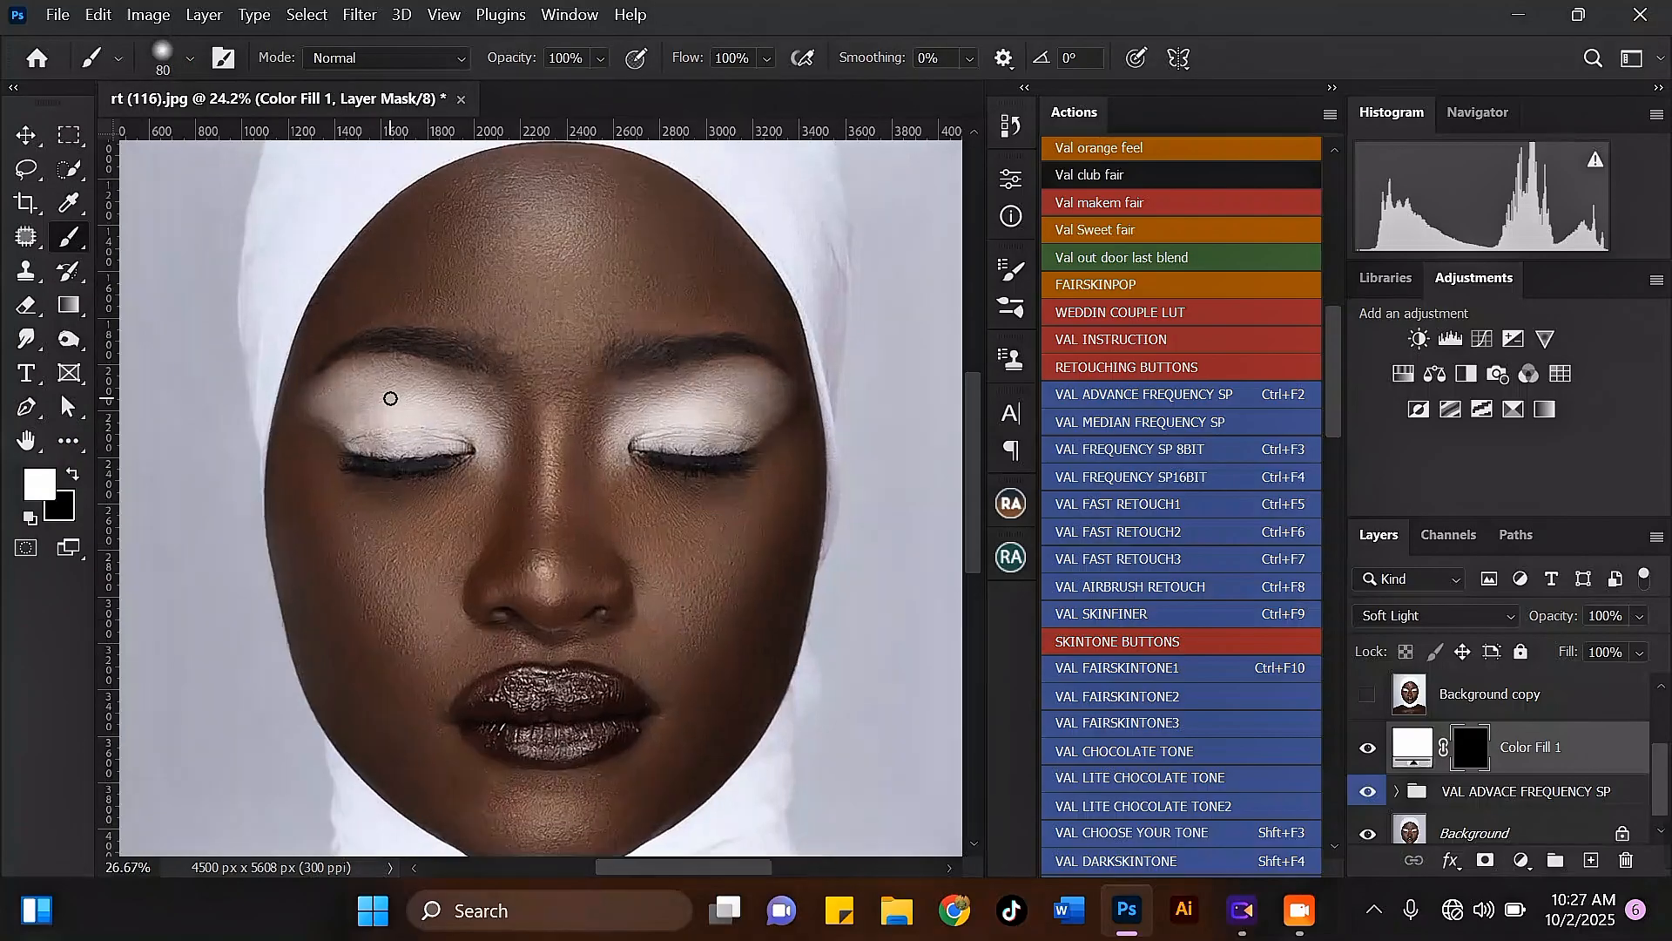
Step: Paint white on the Color Fill 1 mask over both upper eyelids with the brush size set to 250
key(])
key(])
key(])
key(])
key(])
key(])
key(])
scroll(304, 402, up, 2)
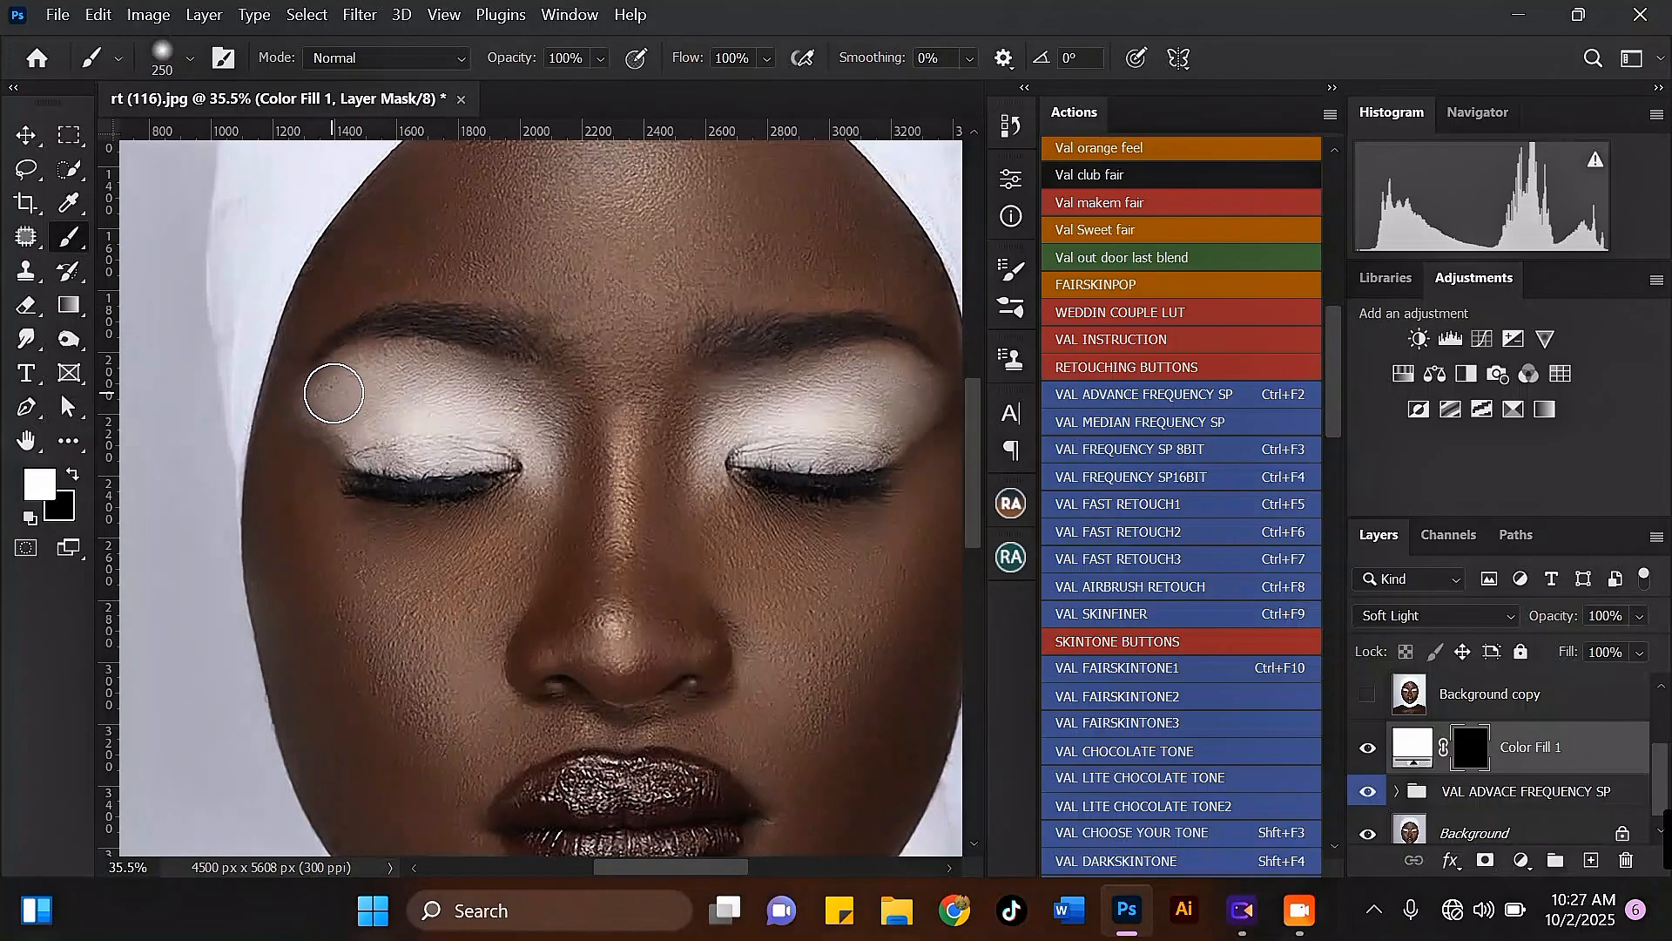
mouse_move(332, 392)
mouse_down()
mouse_move(447, 395)
mouse_move(528, 452)
mouse_move(353, 410)
mouse_up()
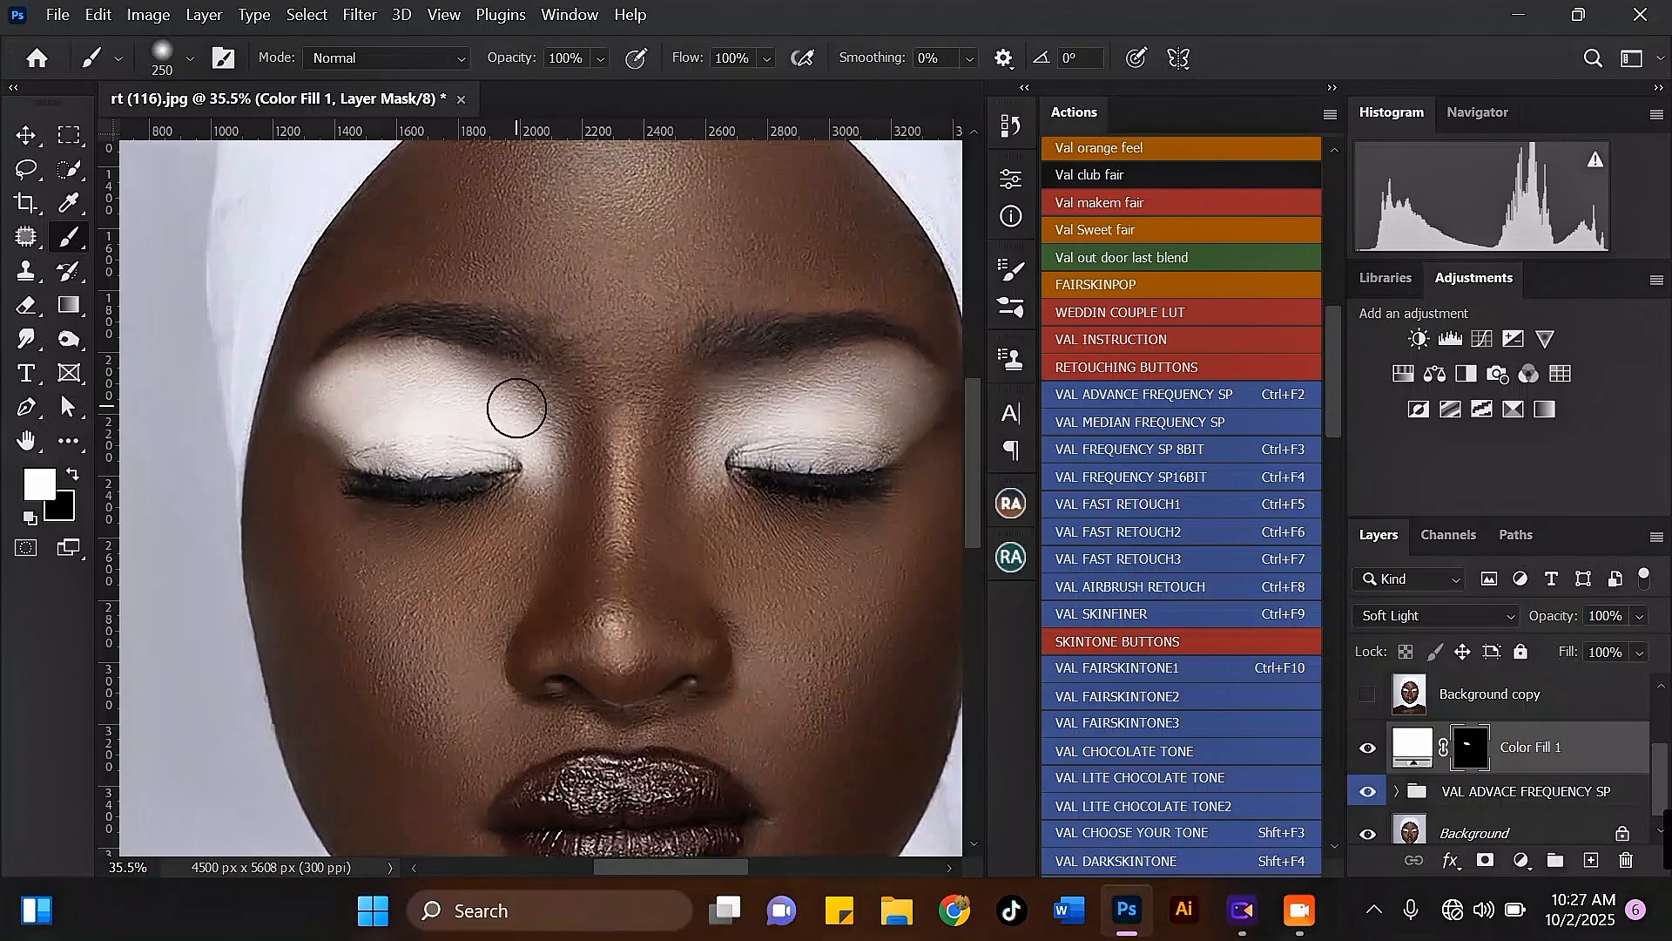
mouse_move(733, 436)
mouse_down()
mouse_move(810, 395)
mouse_move(911, 381)
mouse_move(832, 439)
mouse_move(784, 384)
mouse_move(833, 374)
mouse_move(880, 418)
mouse_move(706, 439)
mouse_up()
Step: Reduce the Color Fill 1 layer's opacity to 64%
scroll(705, 439, down, 4)
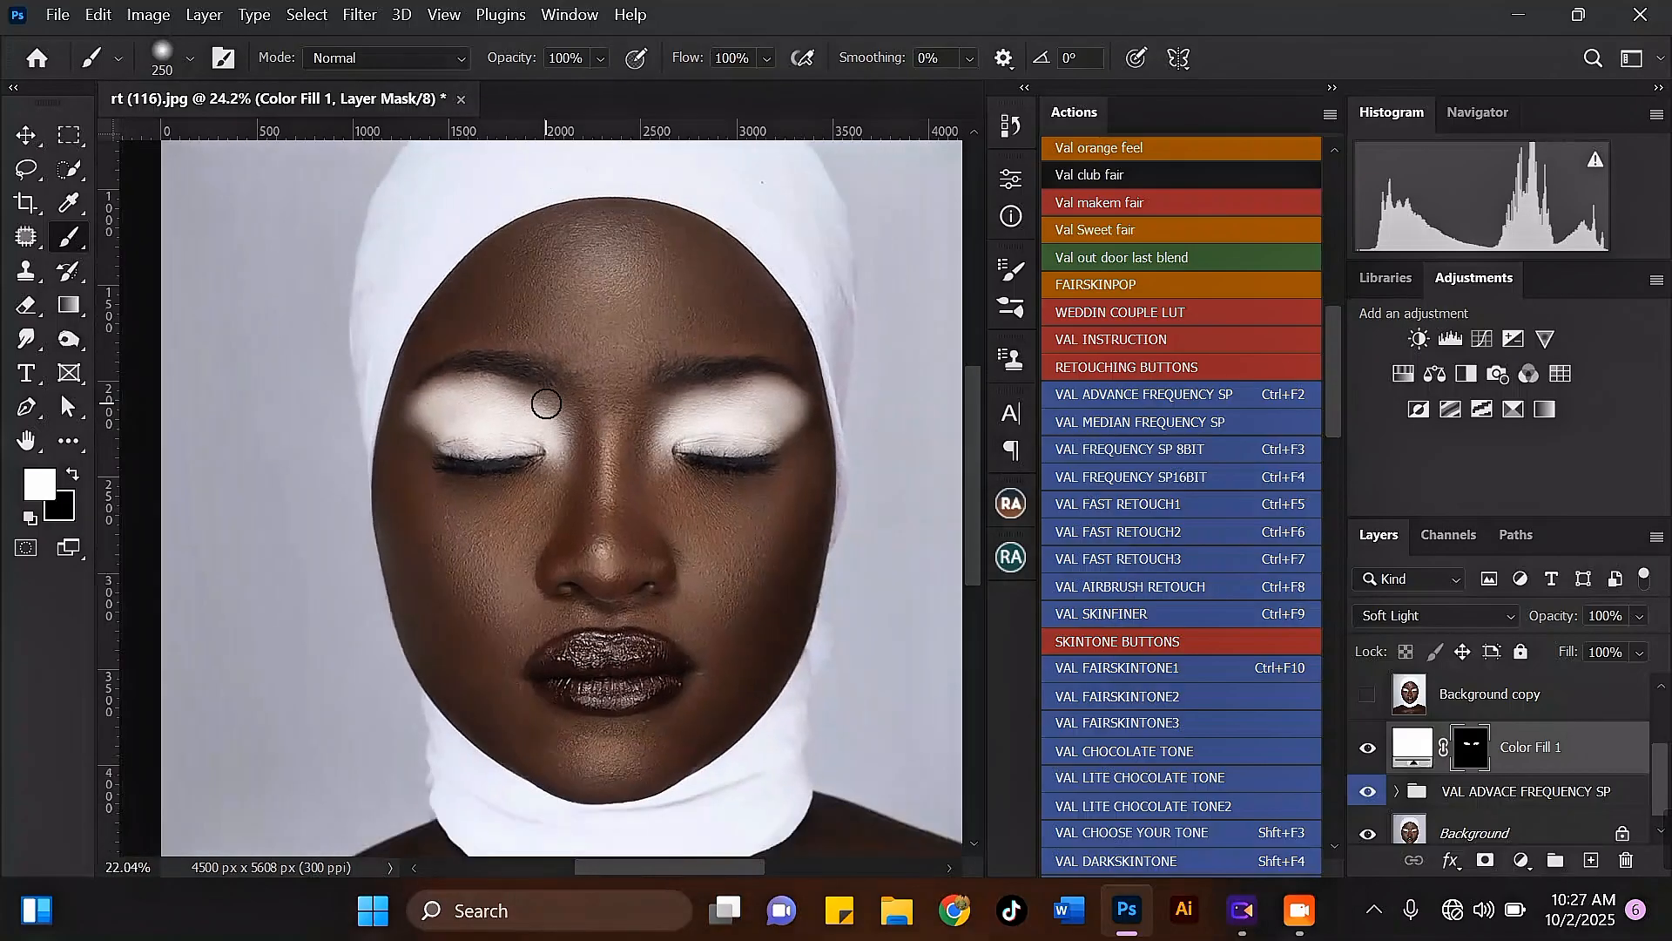
scroll(736, 410, up, 2)
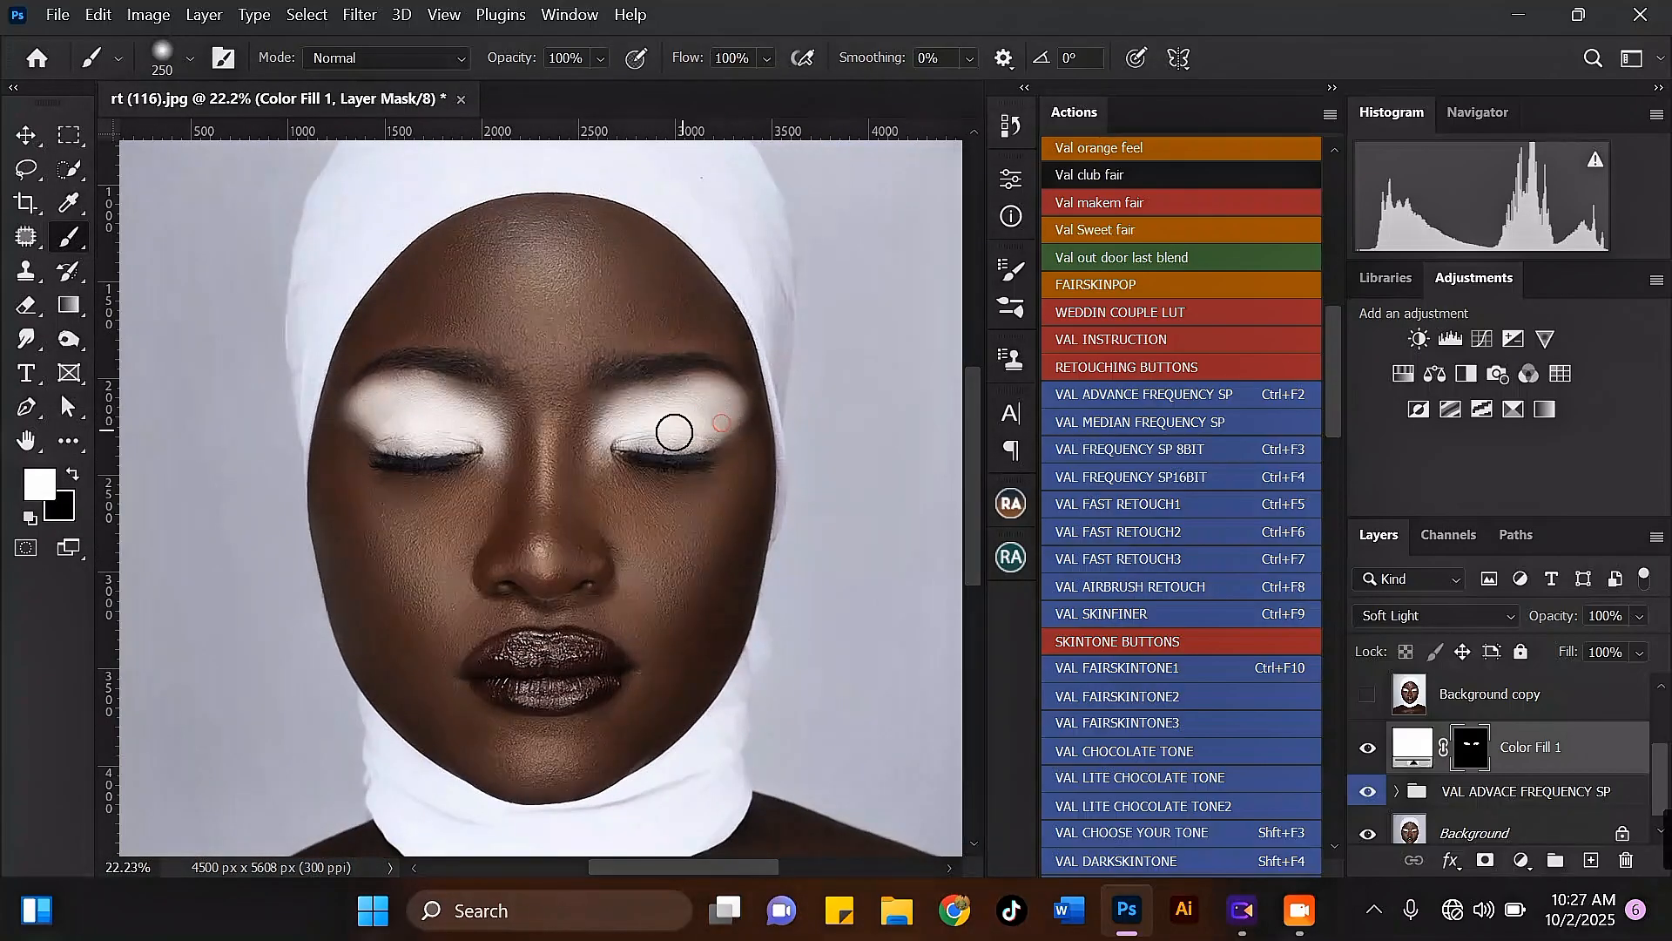
scroll(672, 430, down, 2)
scroll(601, 405, up, 2)
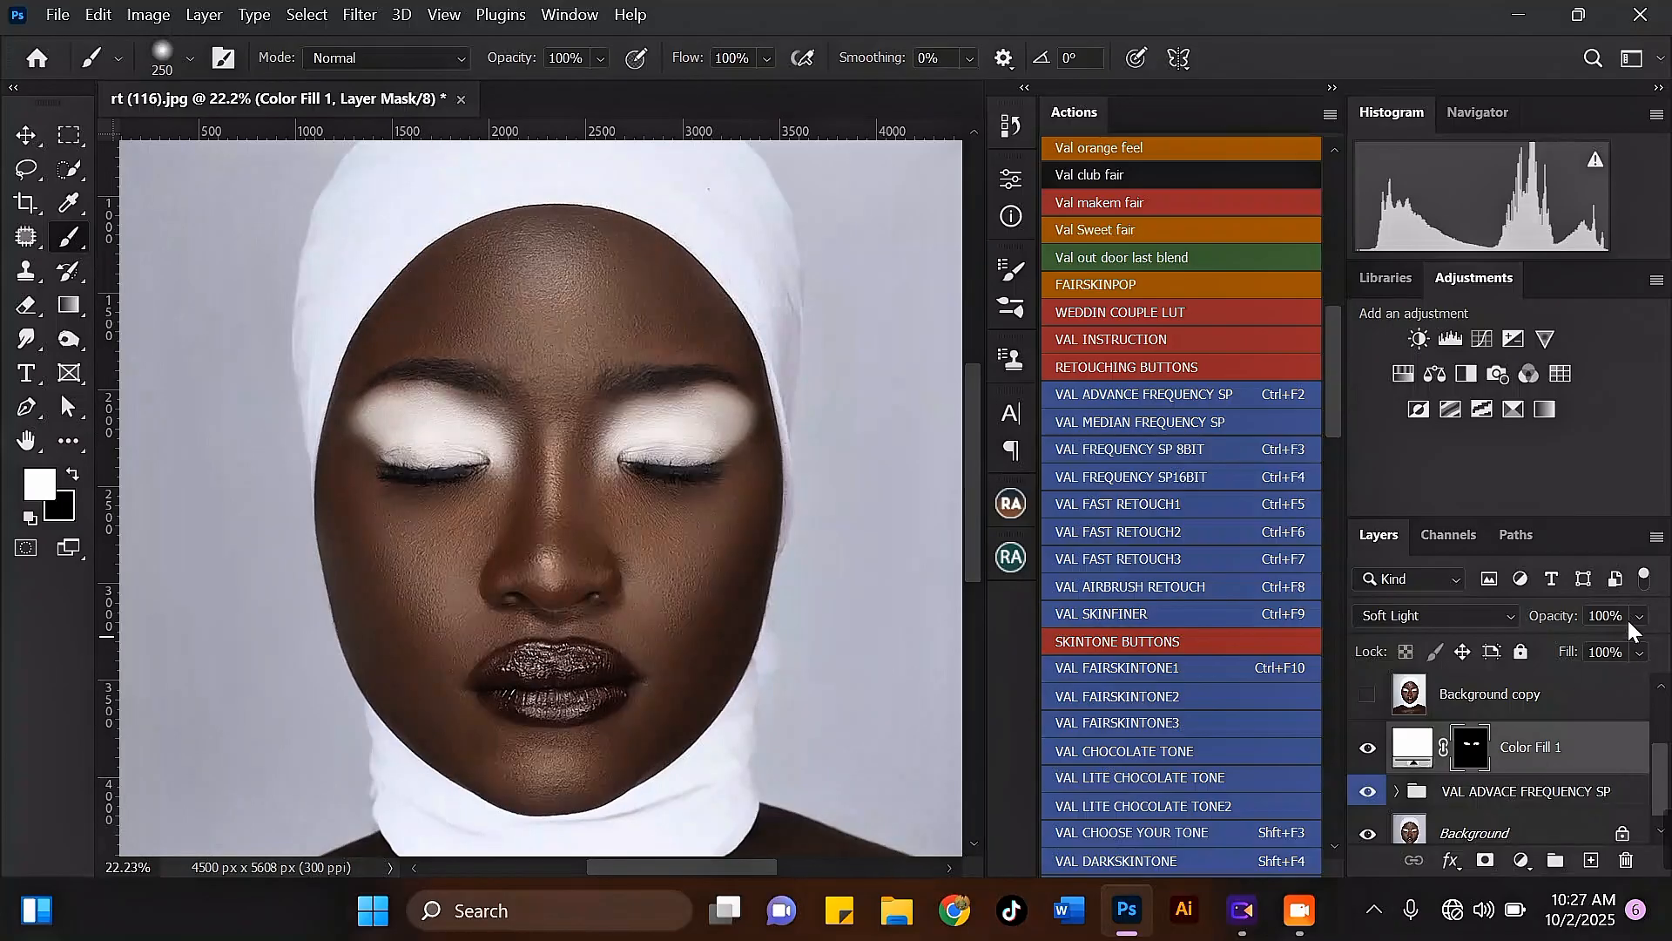
click(1612, 641)
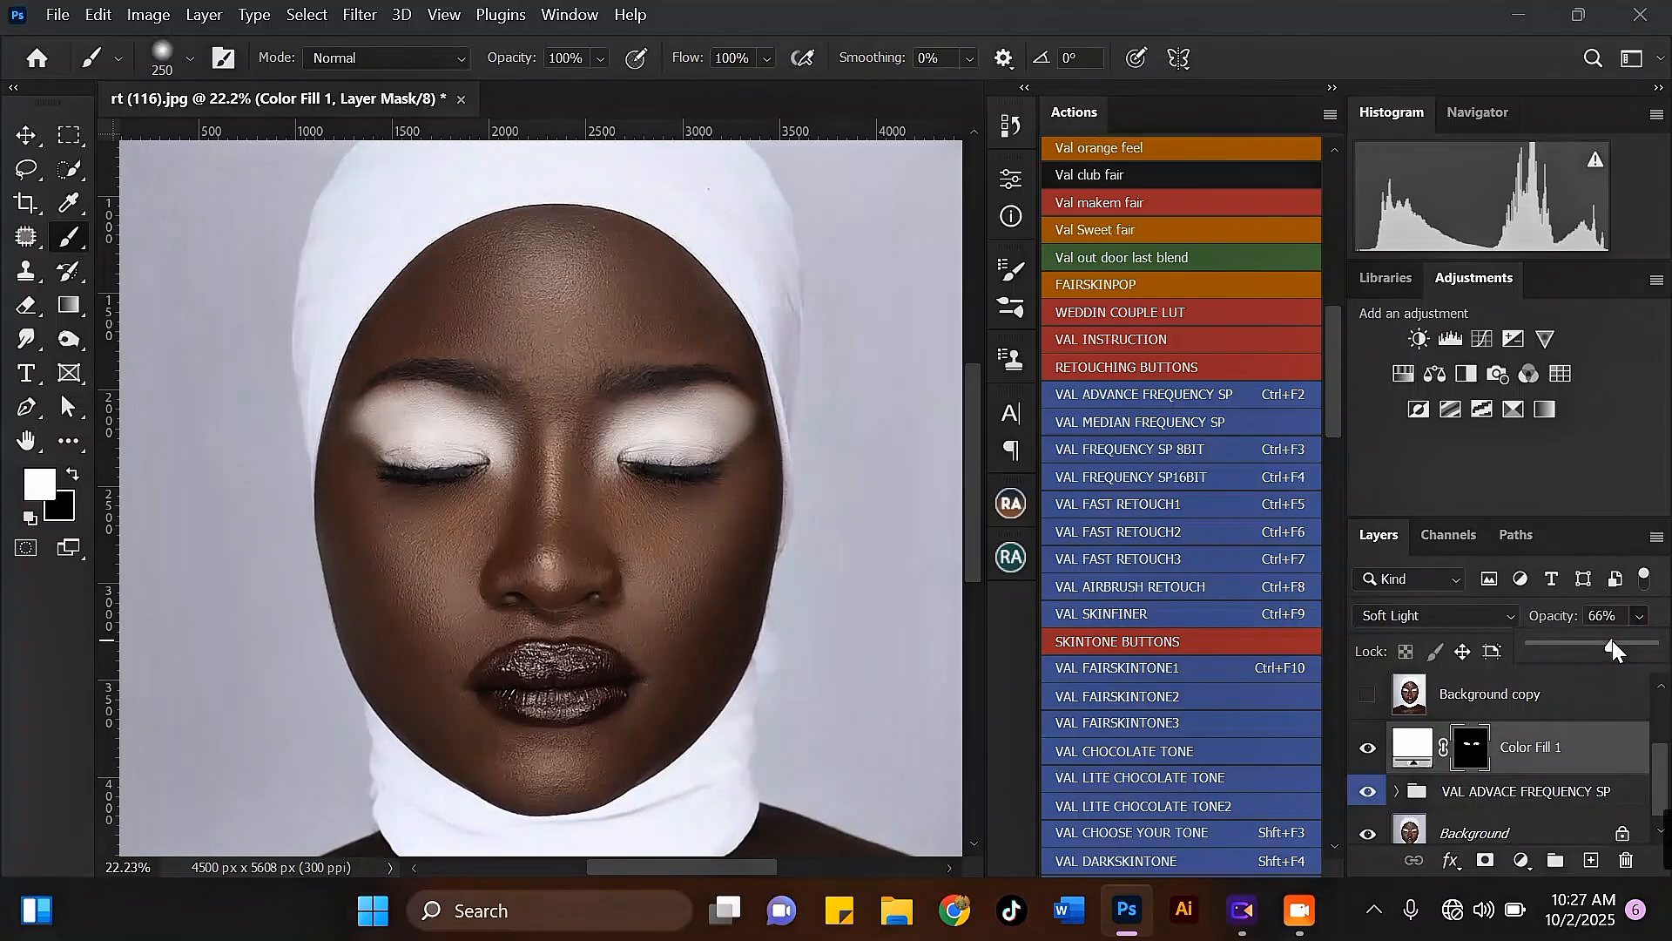
drag(1610, 641, 1613, 644)
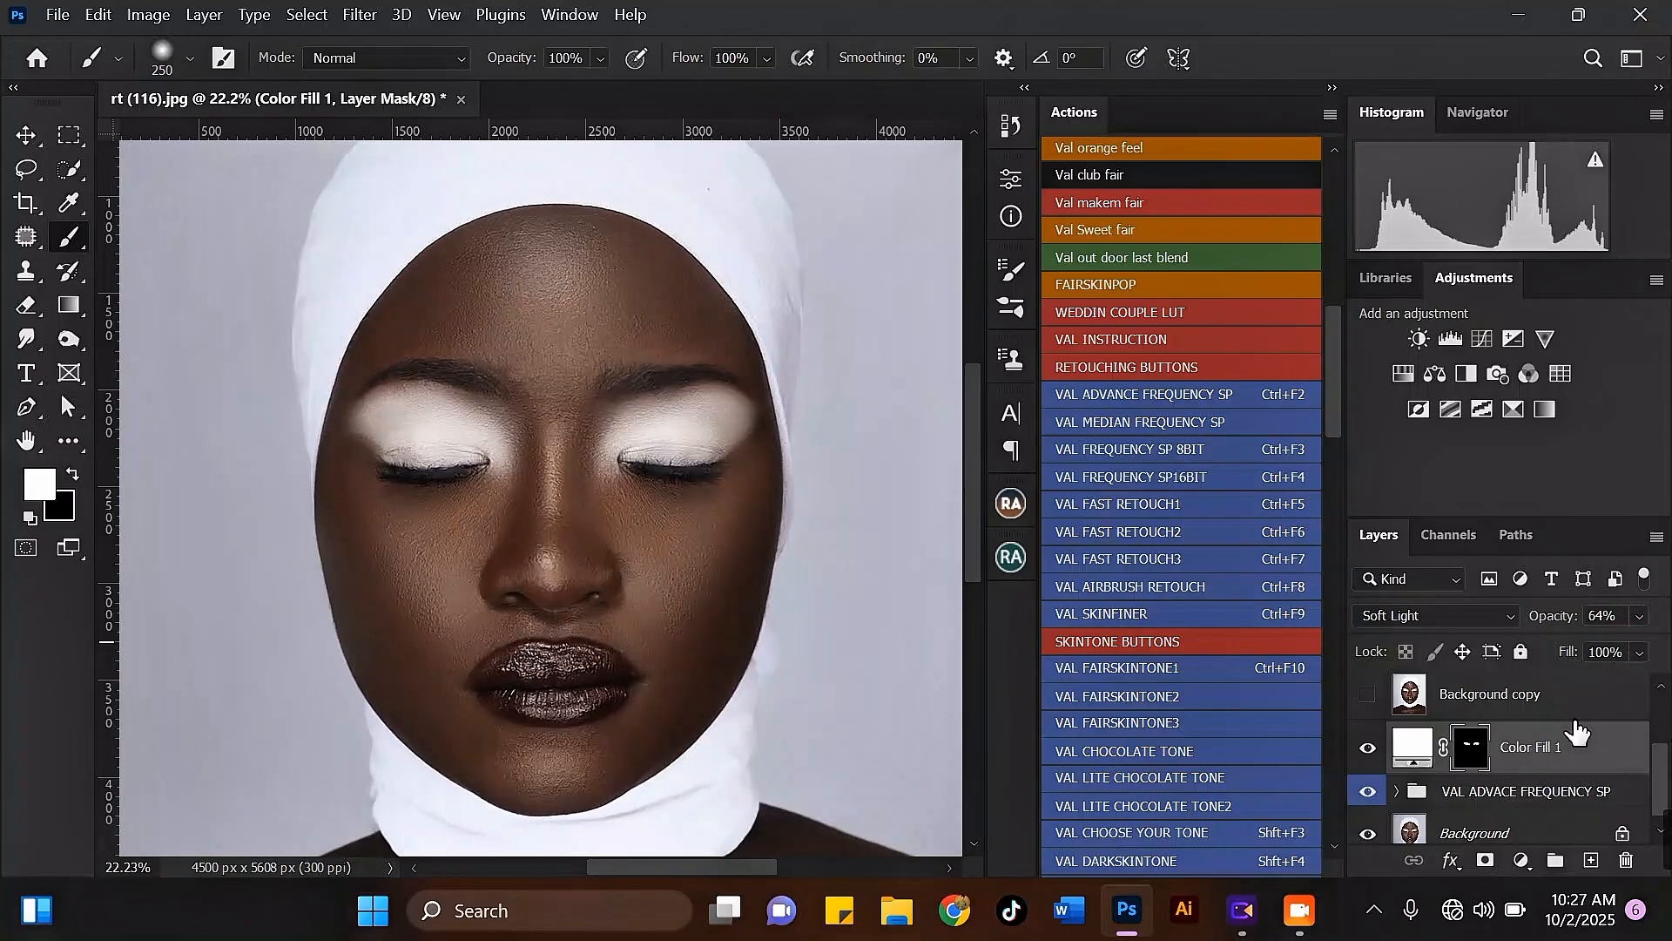
Step: Merge the Color Fill 1 layer with the VAL ADVACE FREQUENCY SP group into a single layer
scroll(632, 440, down, 2)
scroll(633, 440, down, 1)
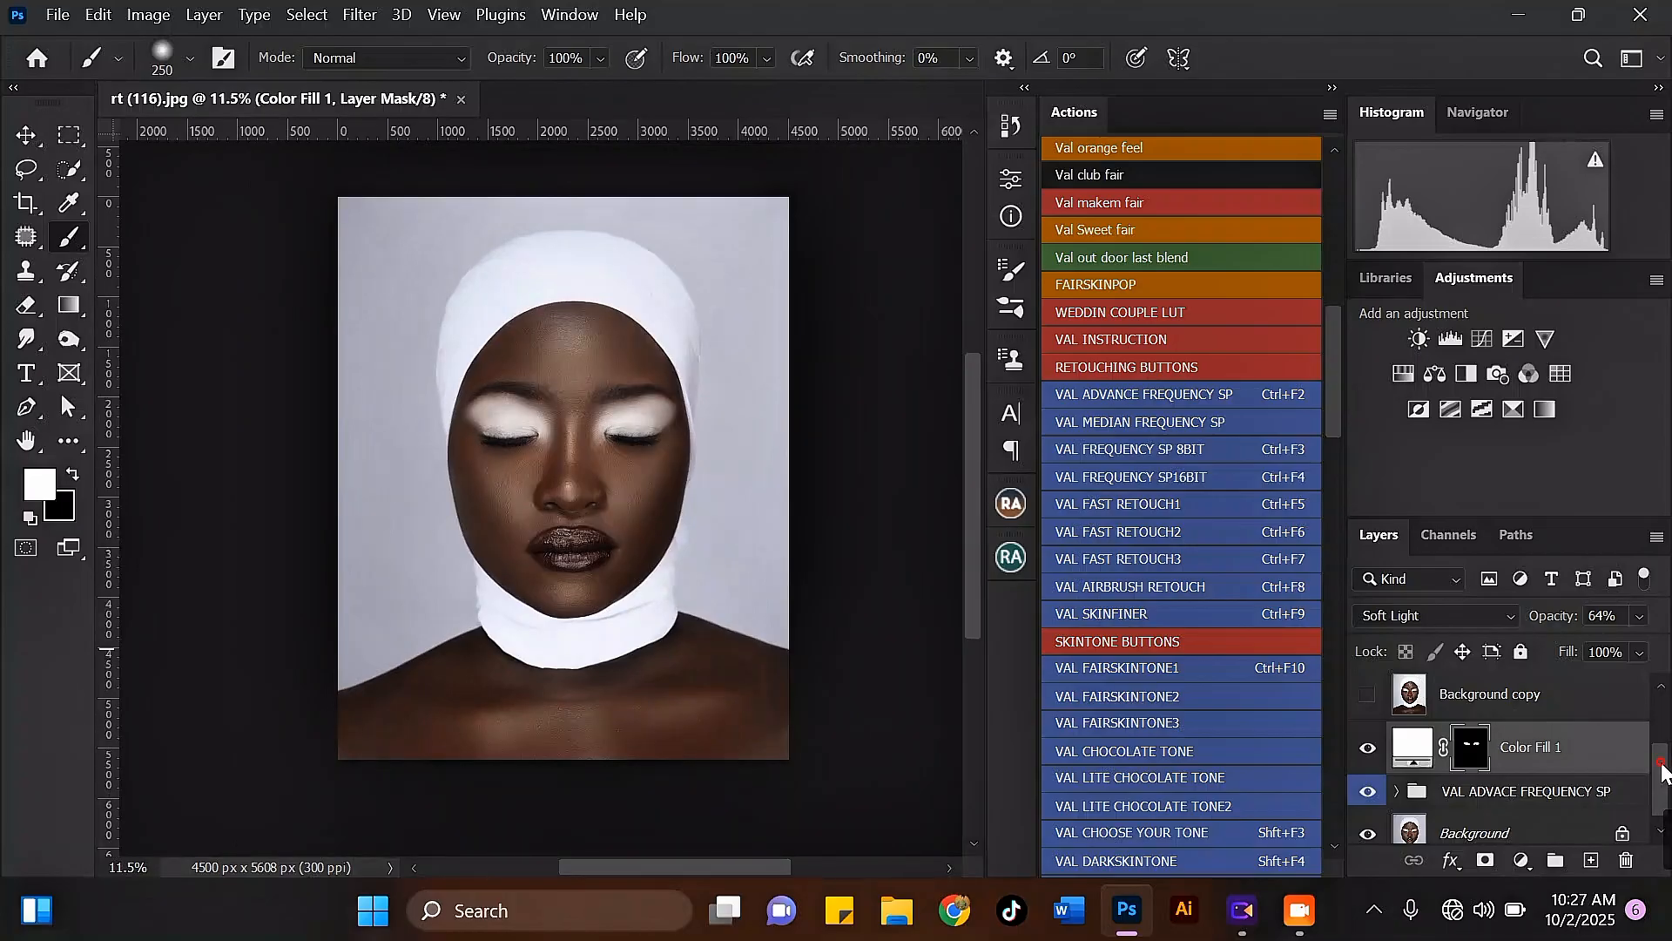
scroll(1664, 767, down, 1)
click(1612, 791)
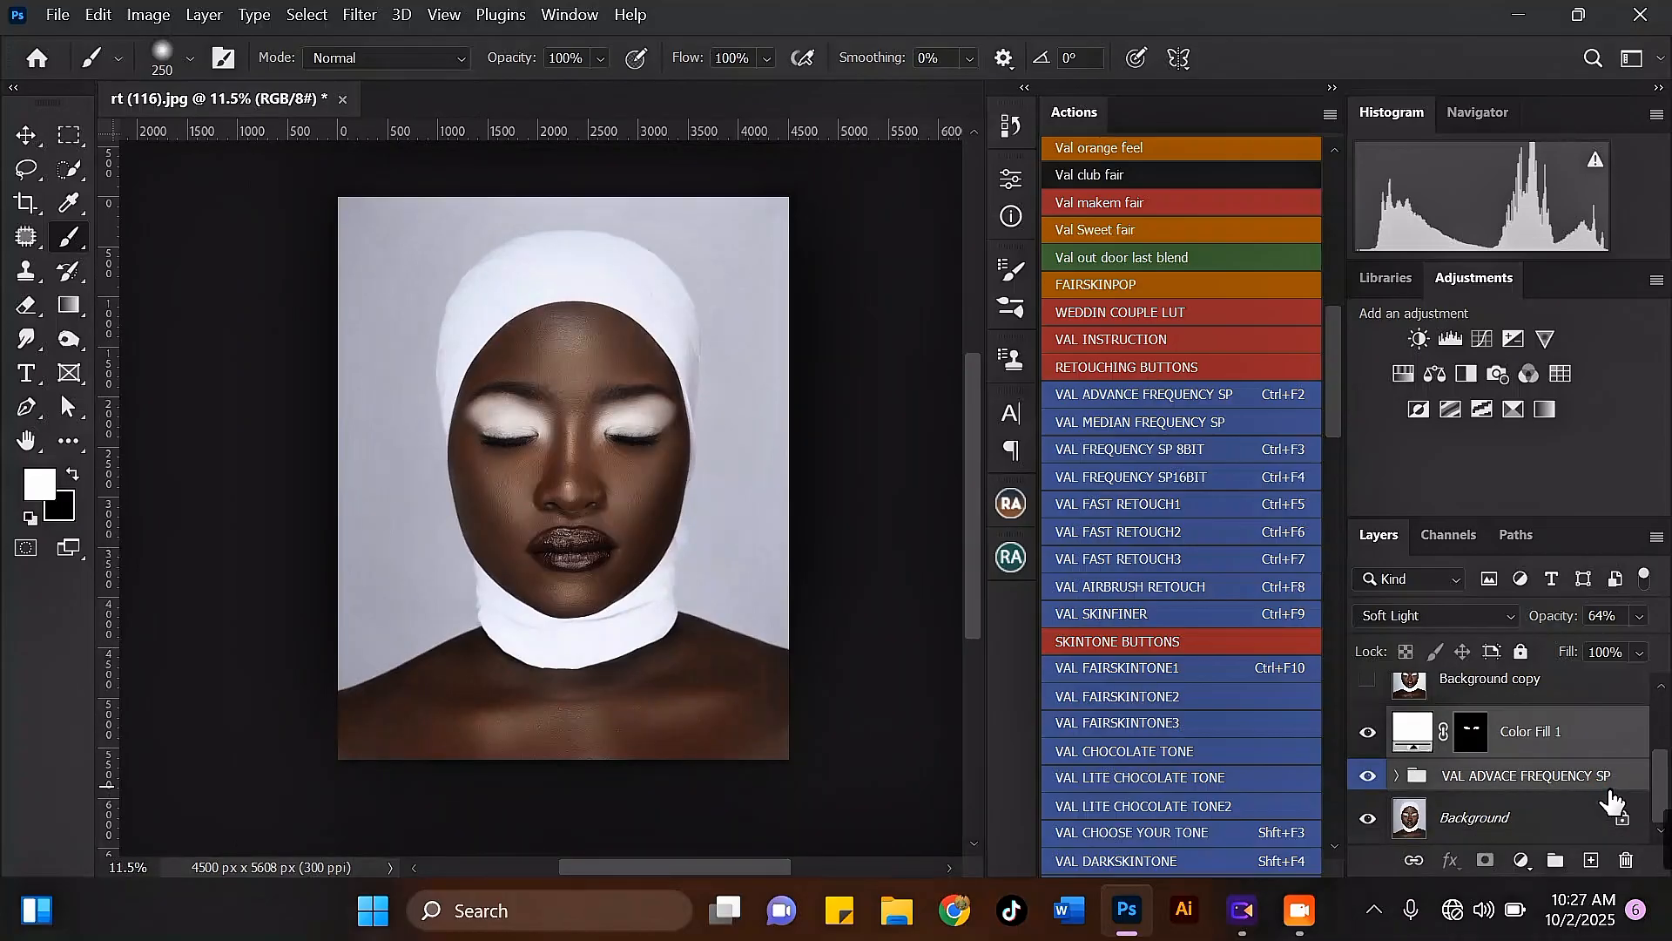
key(ctrl+e)
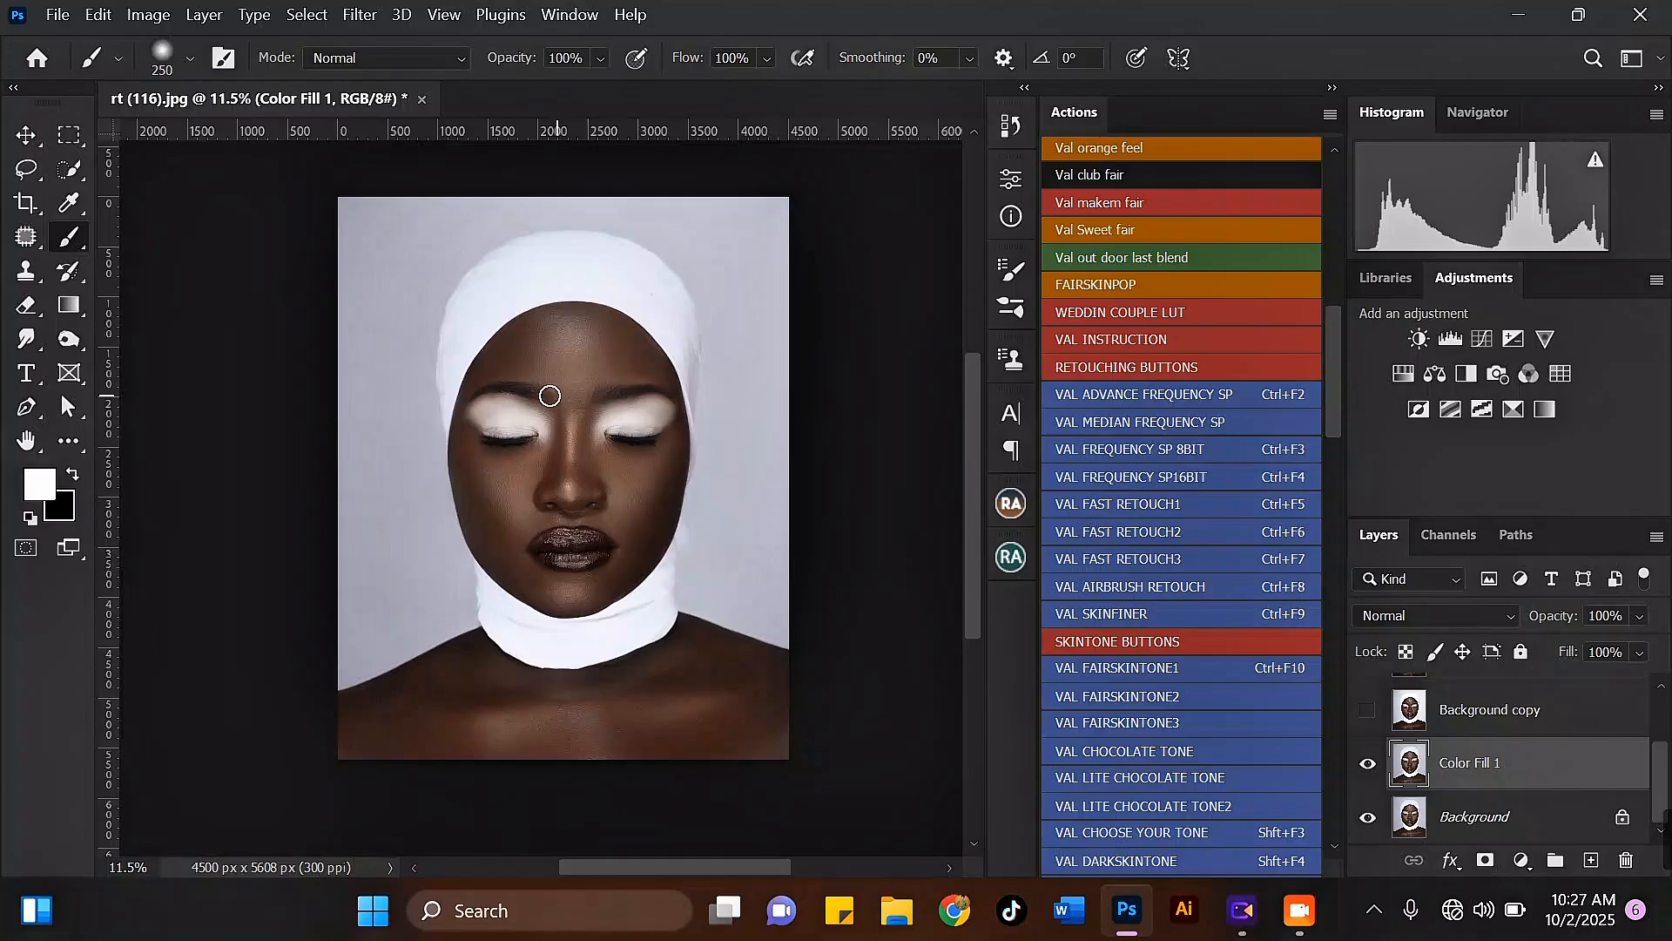
Step: Try the VAL DARKSKINTONE action on the merged Color Fill 1 layer, accepting its dialogs
scroll(549, 396, up, 1)
scroll(631, 361, down, 1)
scroll(534, 262, up, 1)
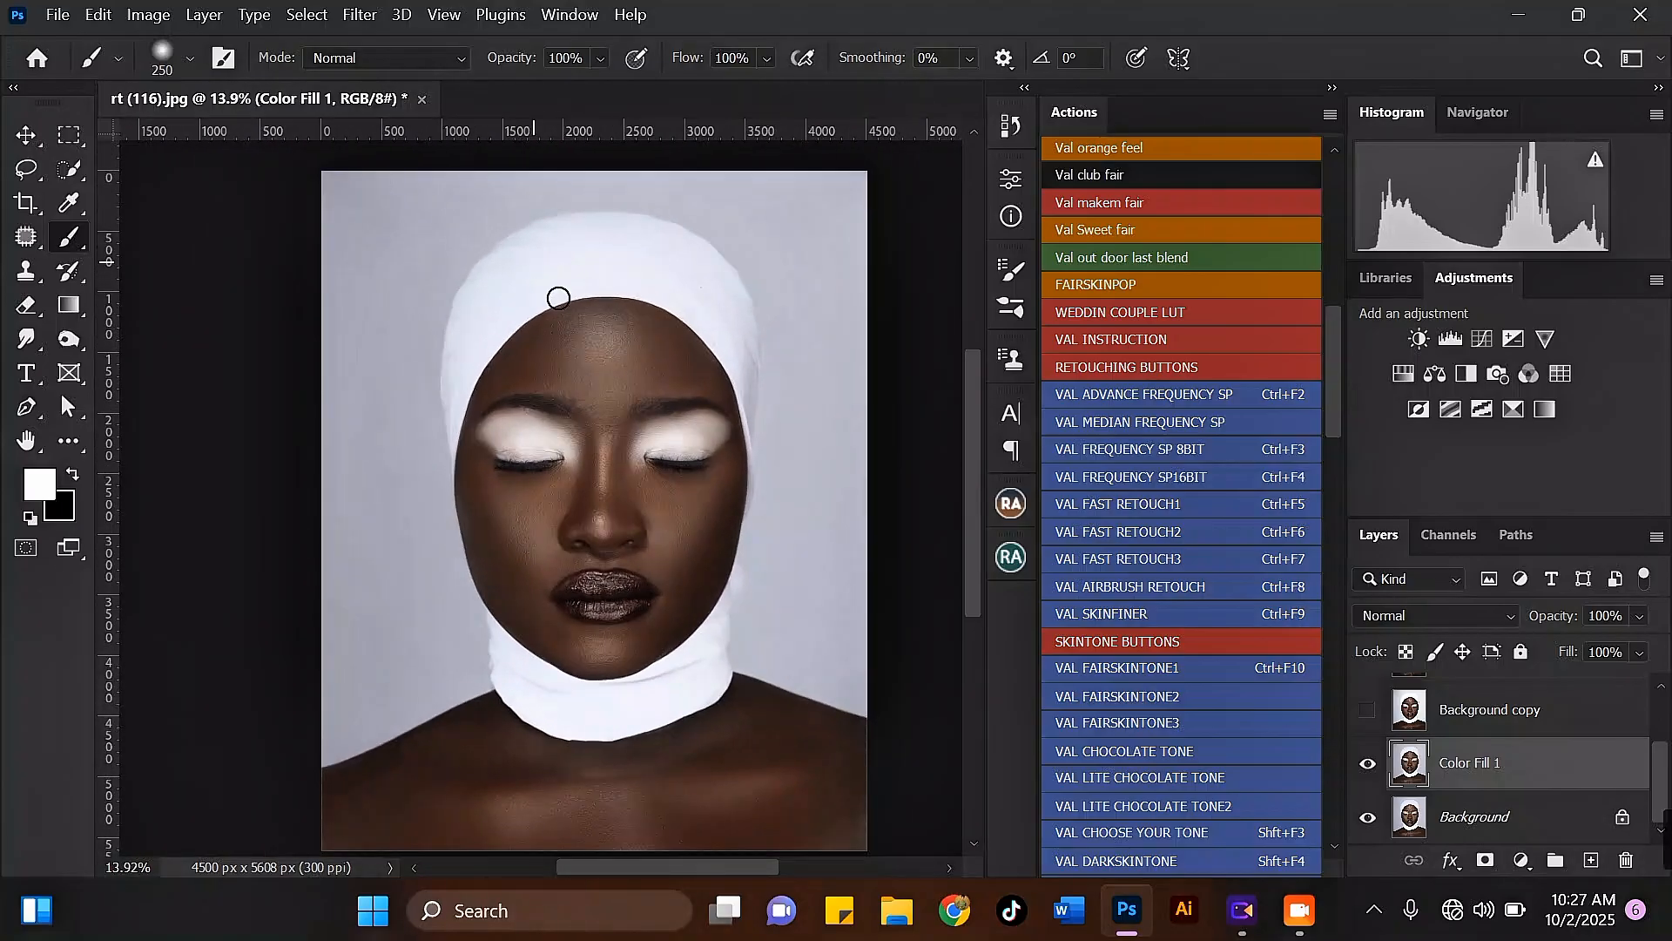
drag(1333, 369, 1322, 416)
scroll(1322, 417, down, 1)
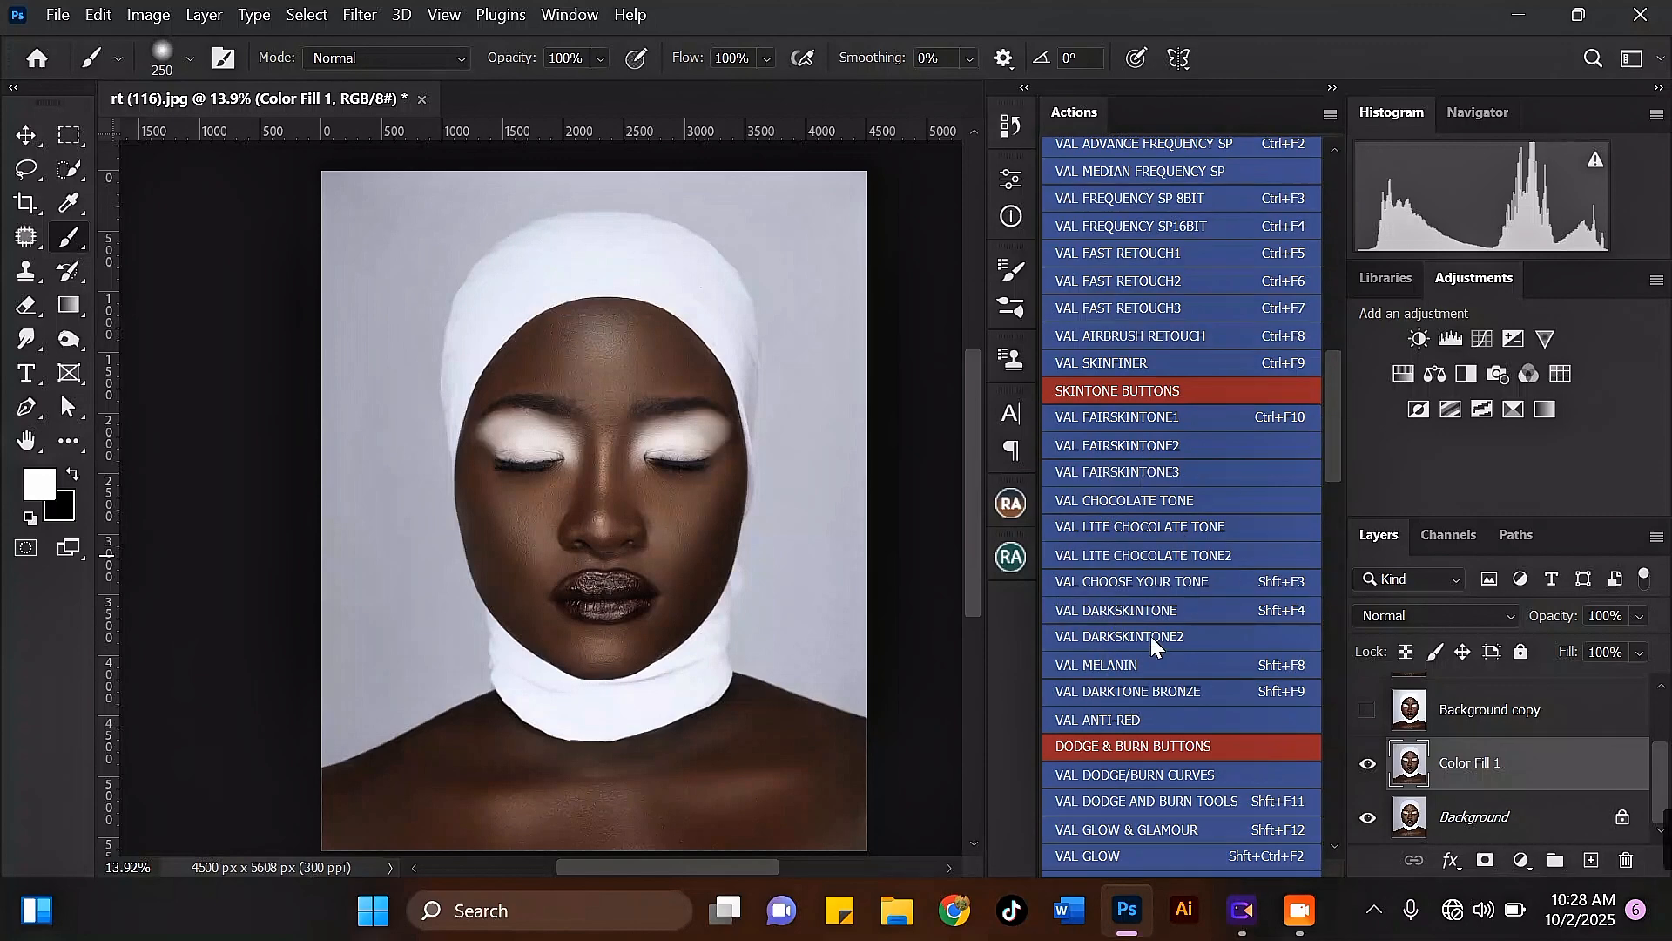
click(1121, 611)
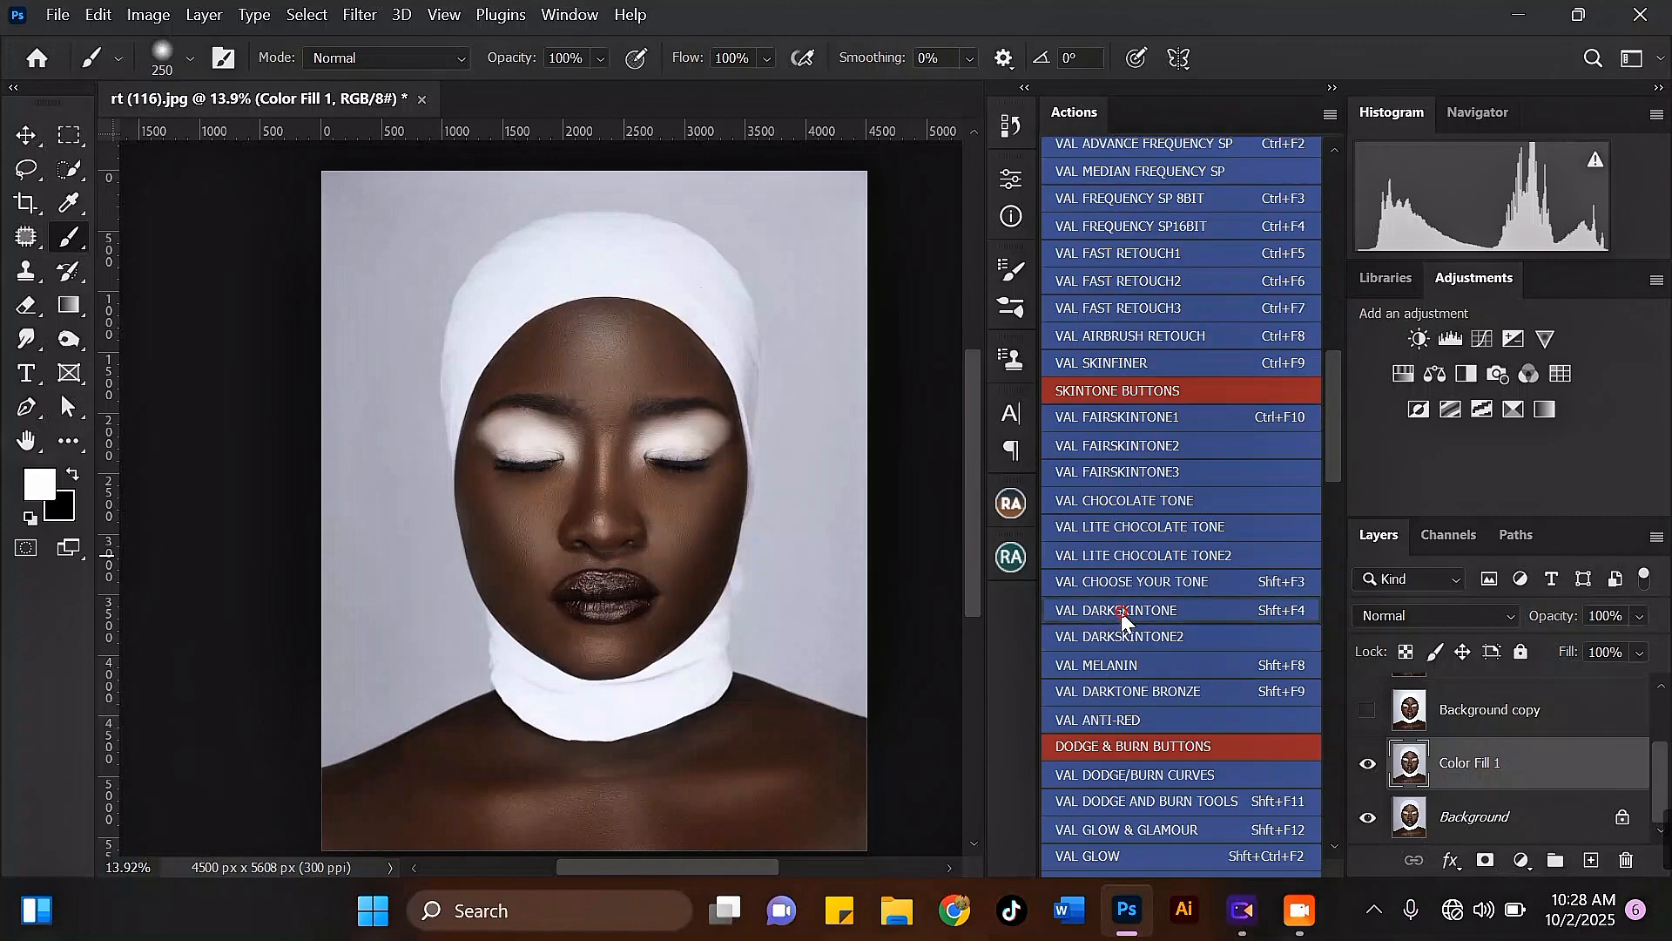
click(950, 431)
click(952, 415)
click(808, 375)
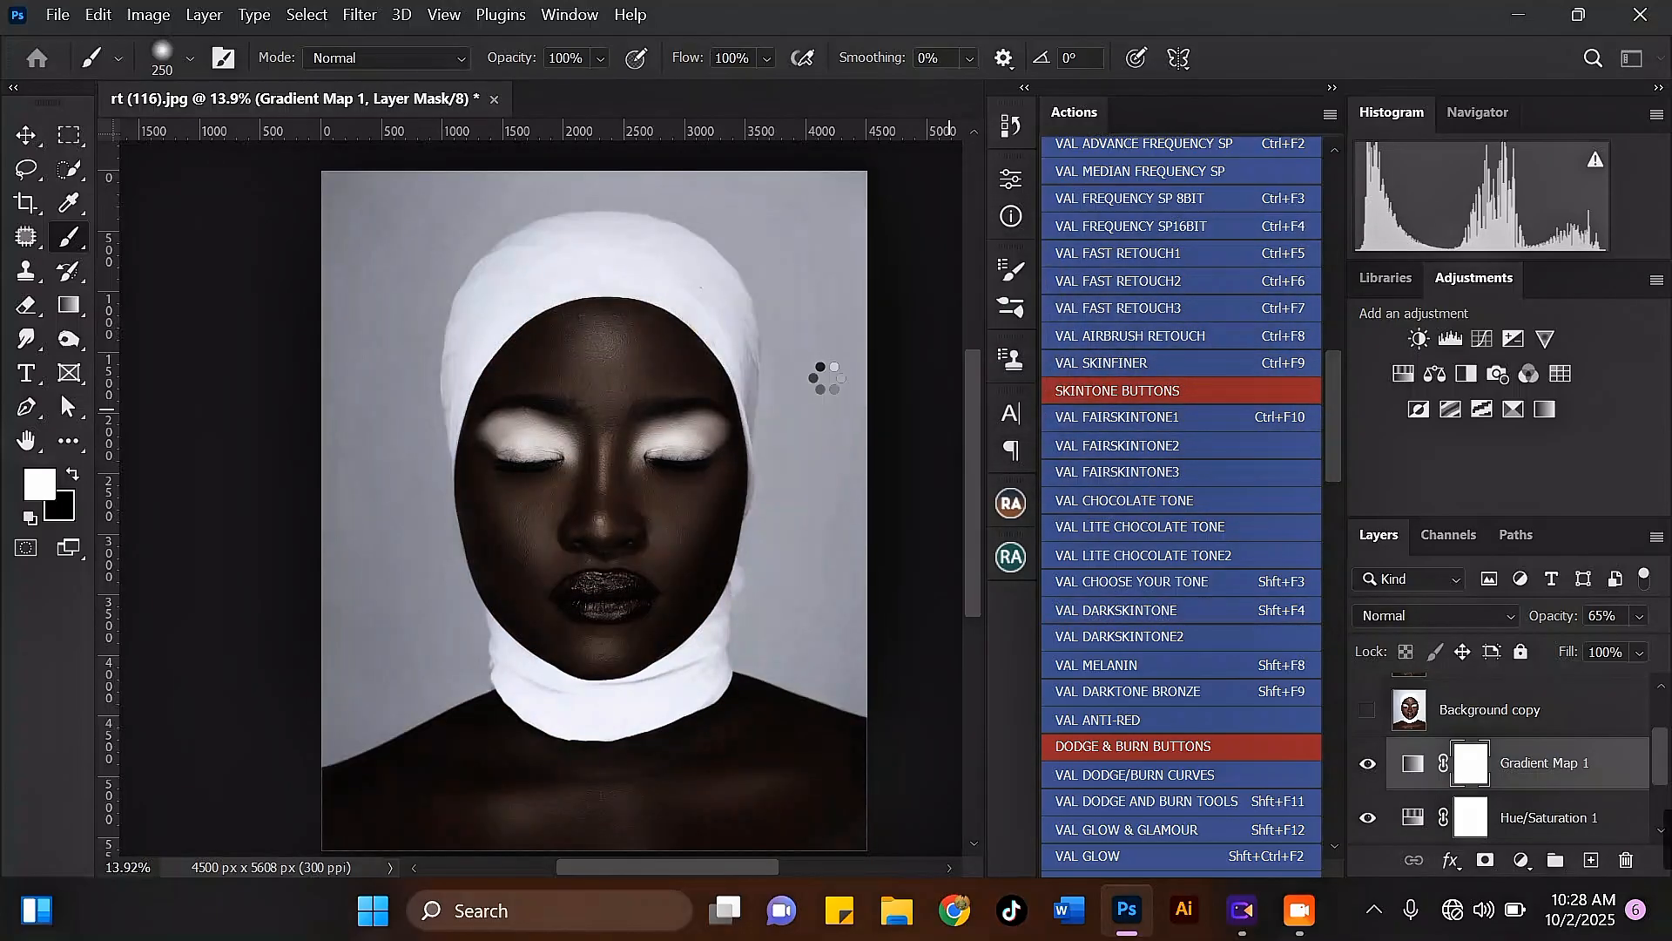
click(824, 376)
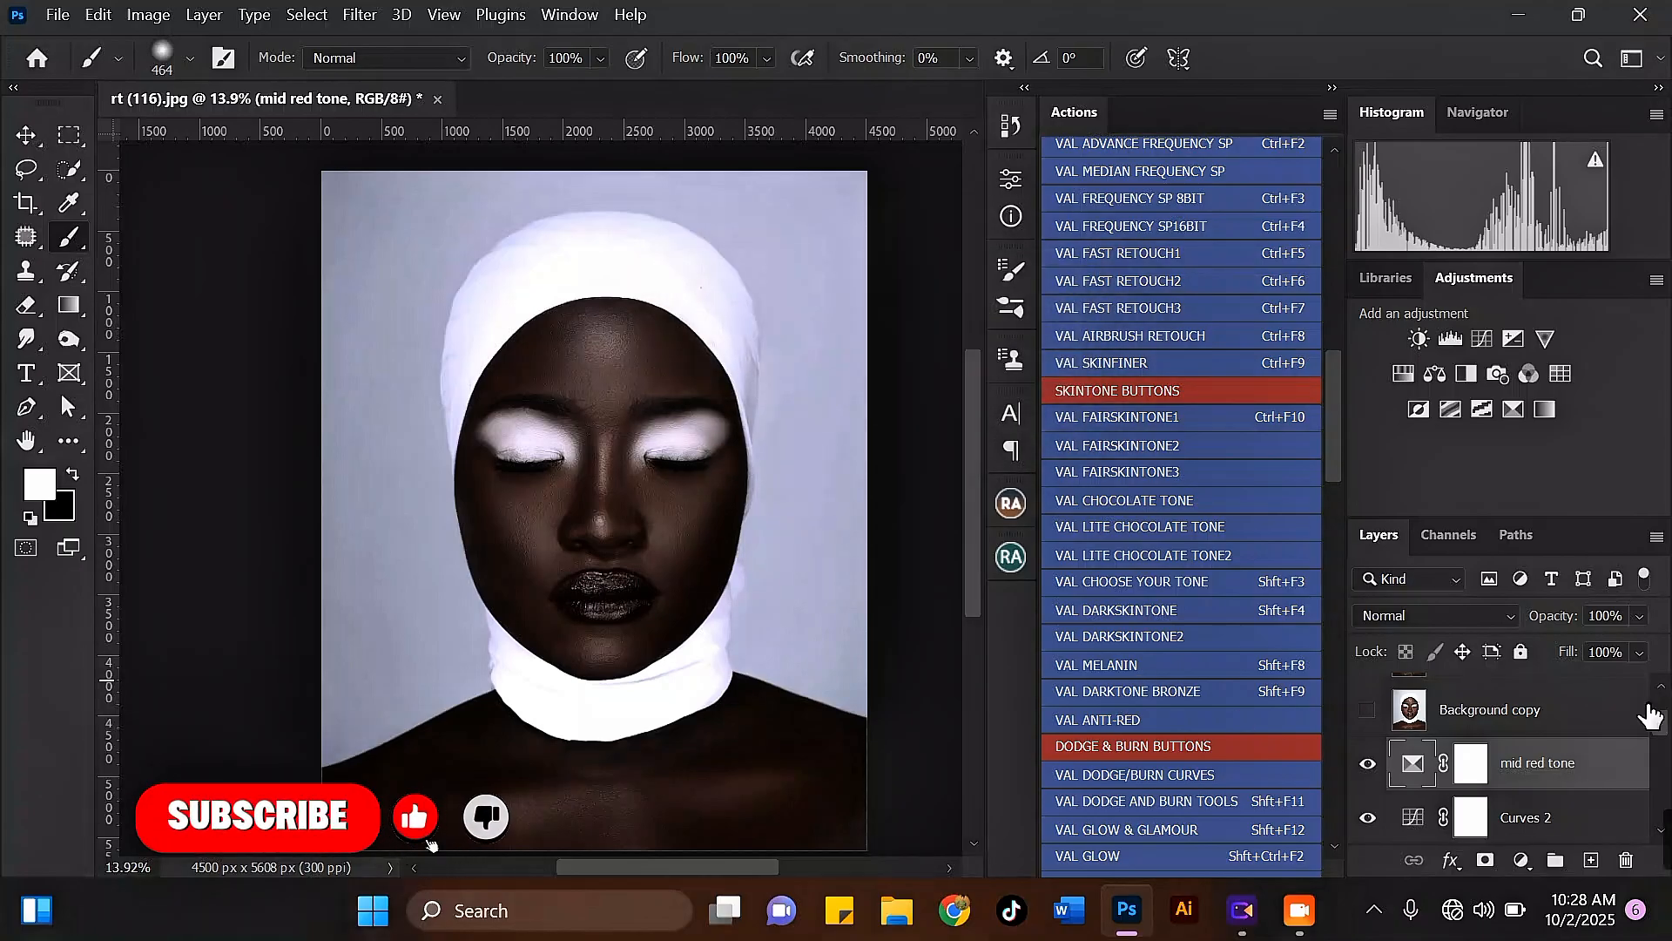
Step: Group the action's adjustment layers from mid red tone down to Hue/Saturation 1 and set the group's opacity to 50%
drag(1660, 721, 1664, 816)
shift+click(1565, 742)
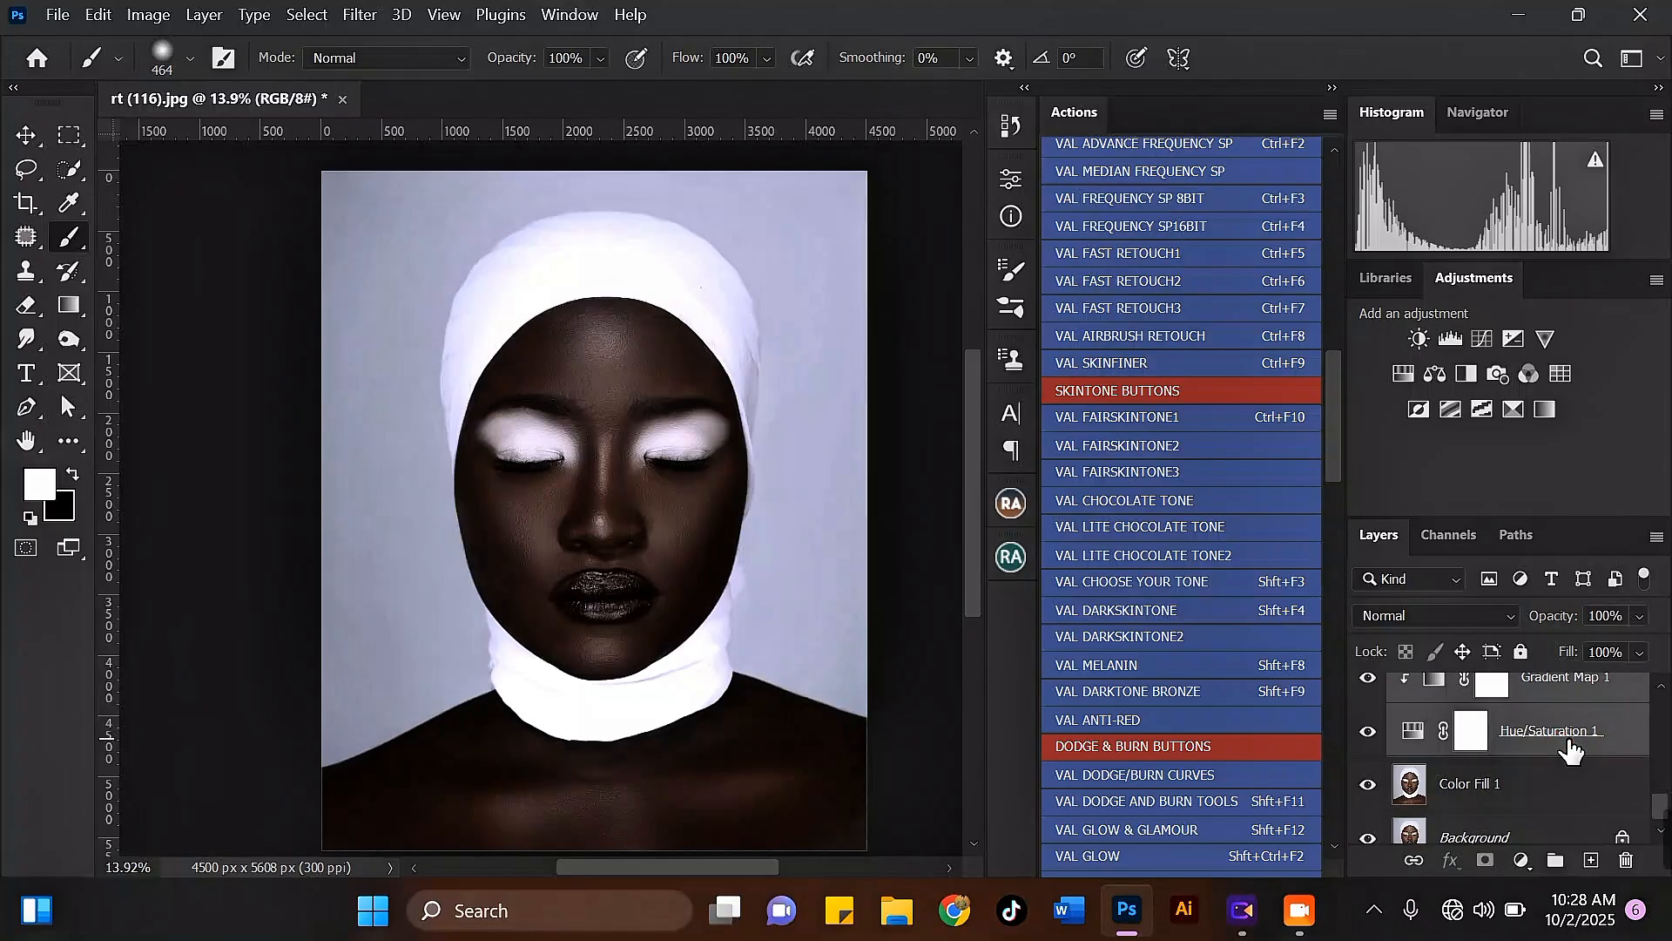
key(ctrl+g)
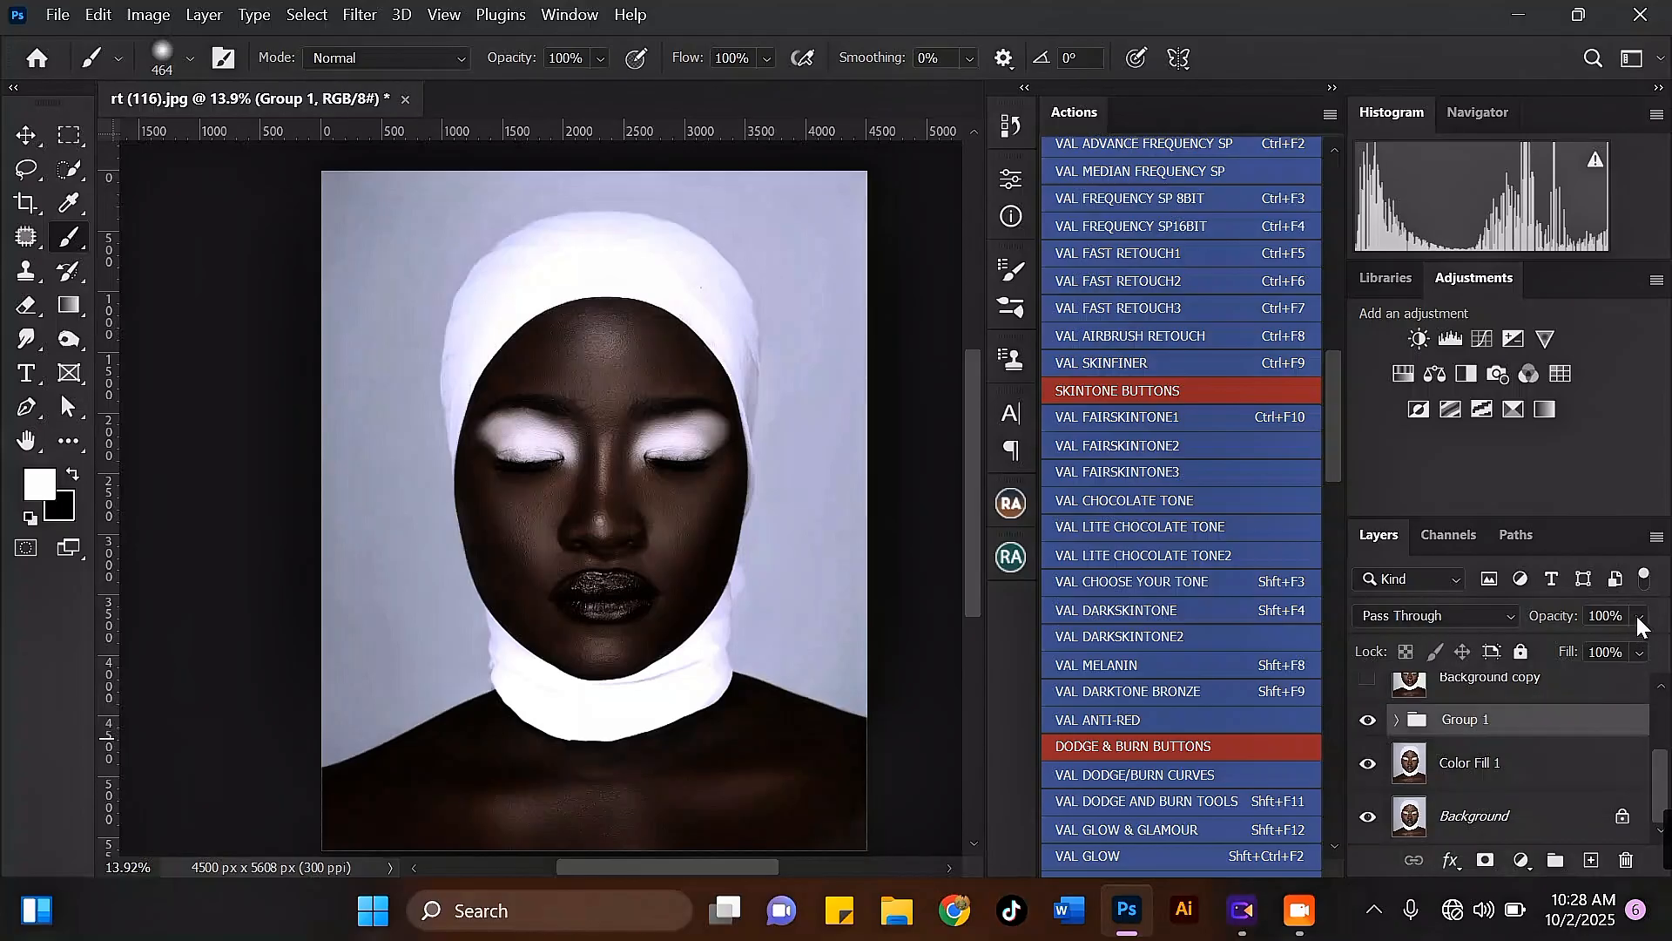
click(1638, 617)
click(1593, 644)
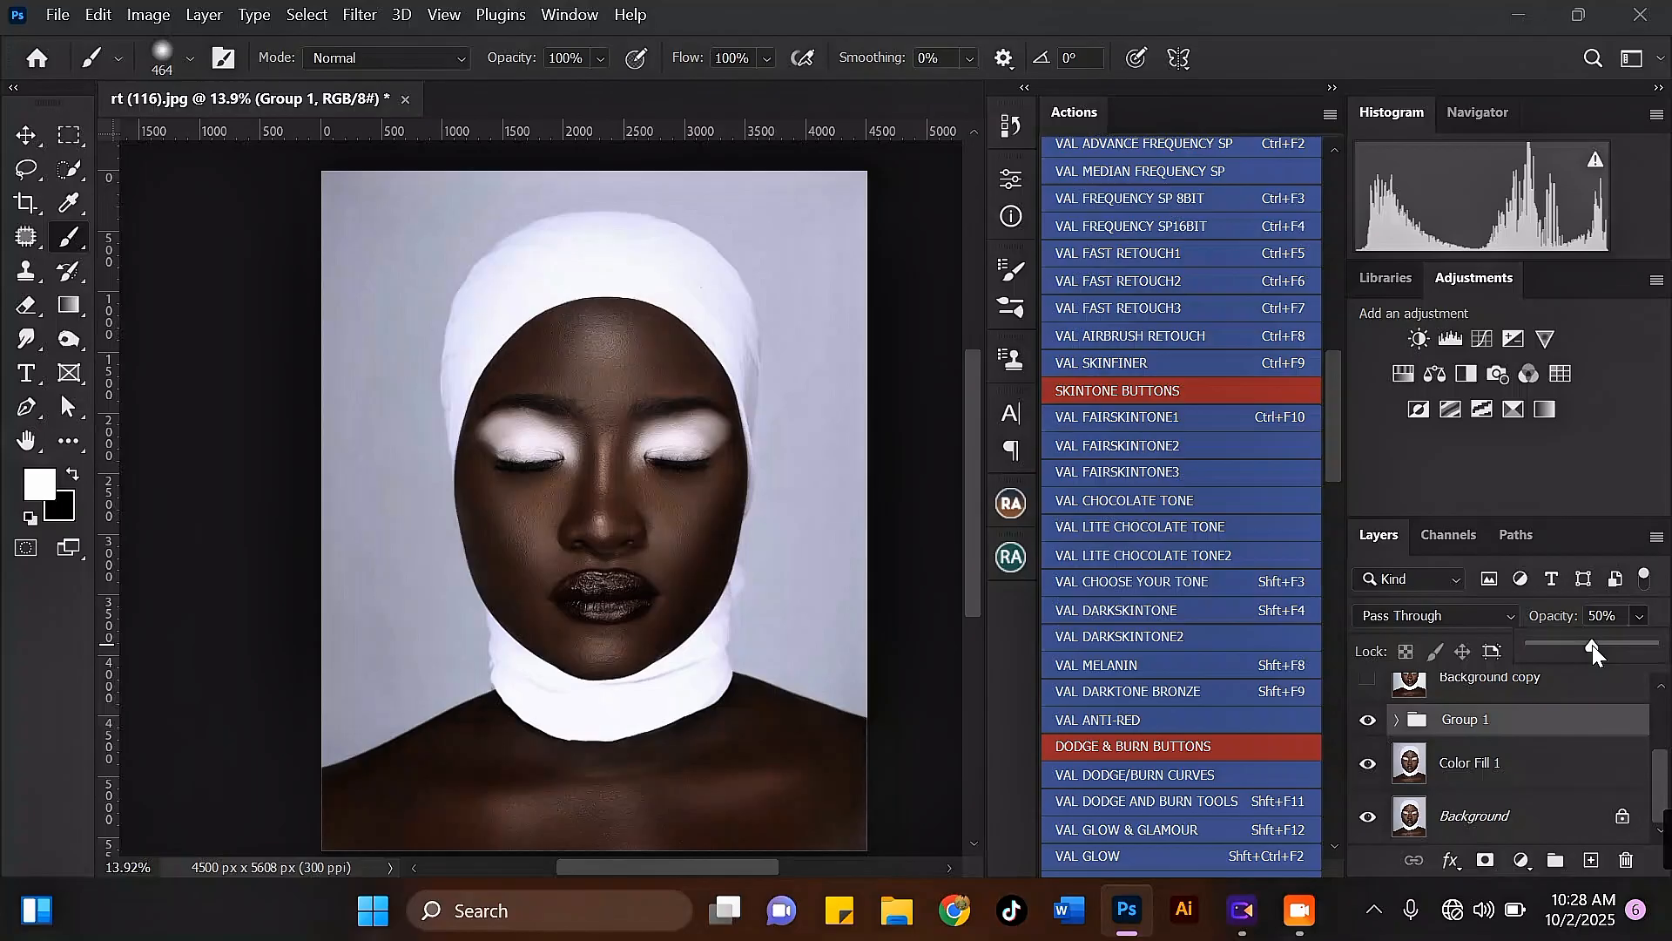
Step: Hide Group 1 to compare the skin tone and delete the group
click(1368, 720)
drag(1514, 721, 1625, 860)
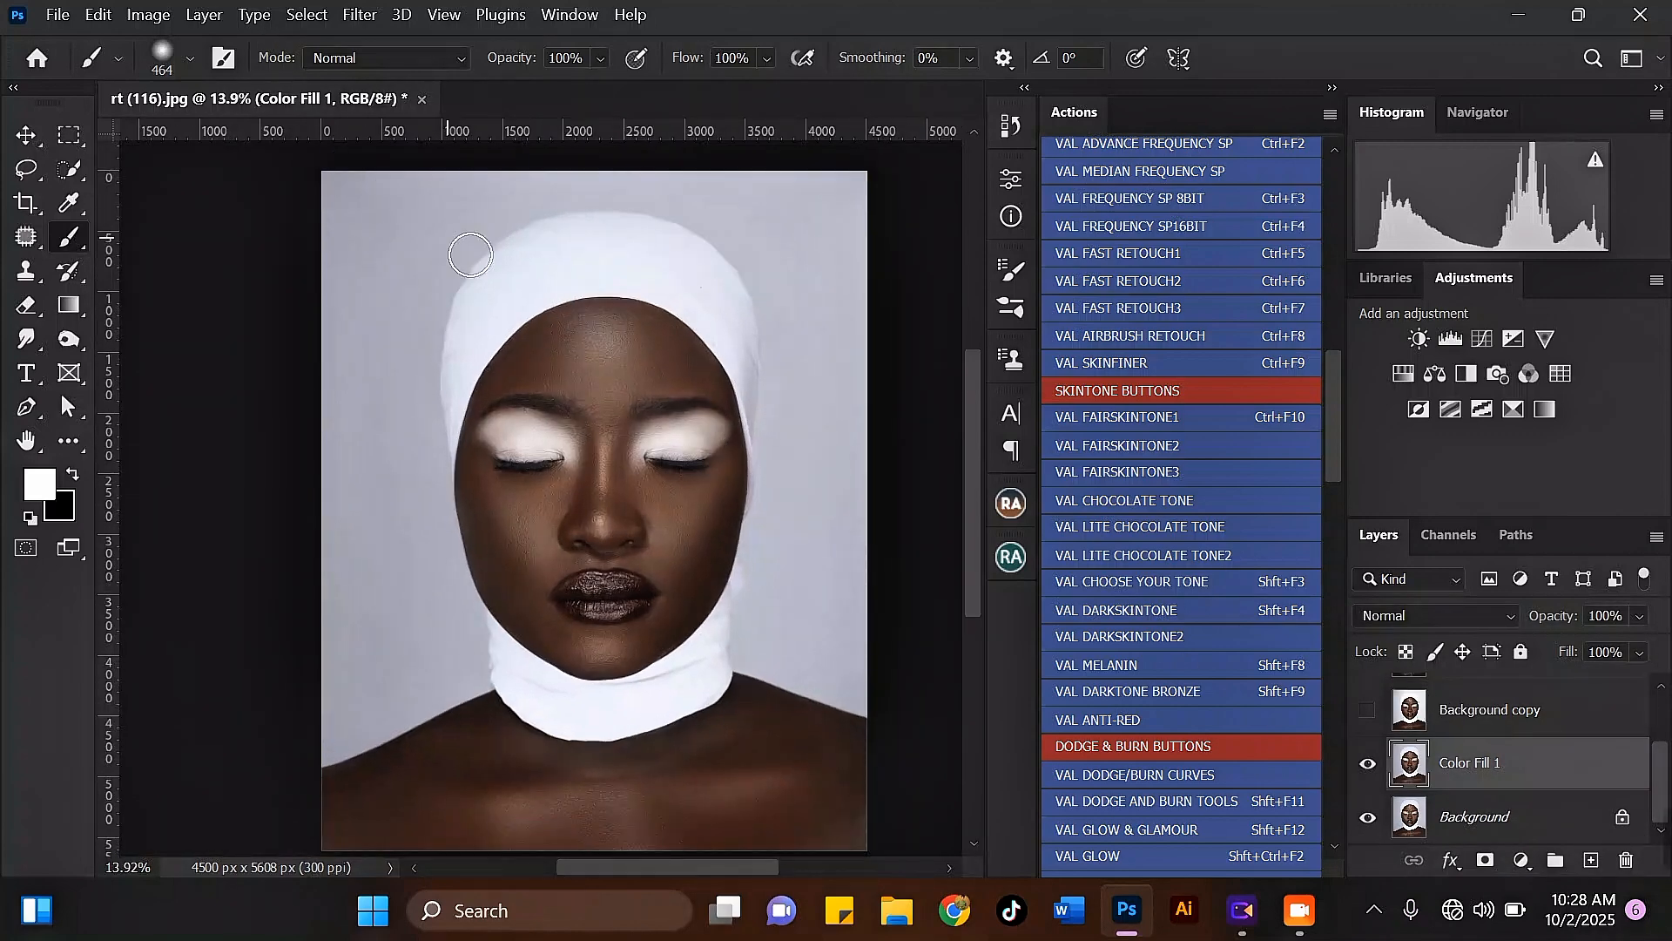
scroll(597, 406, down, 1)
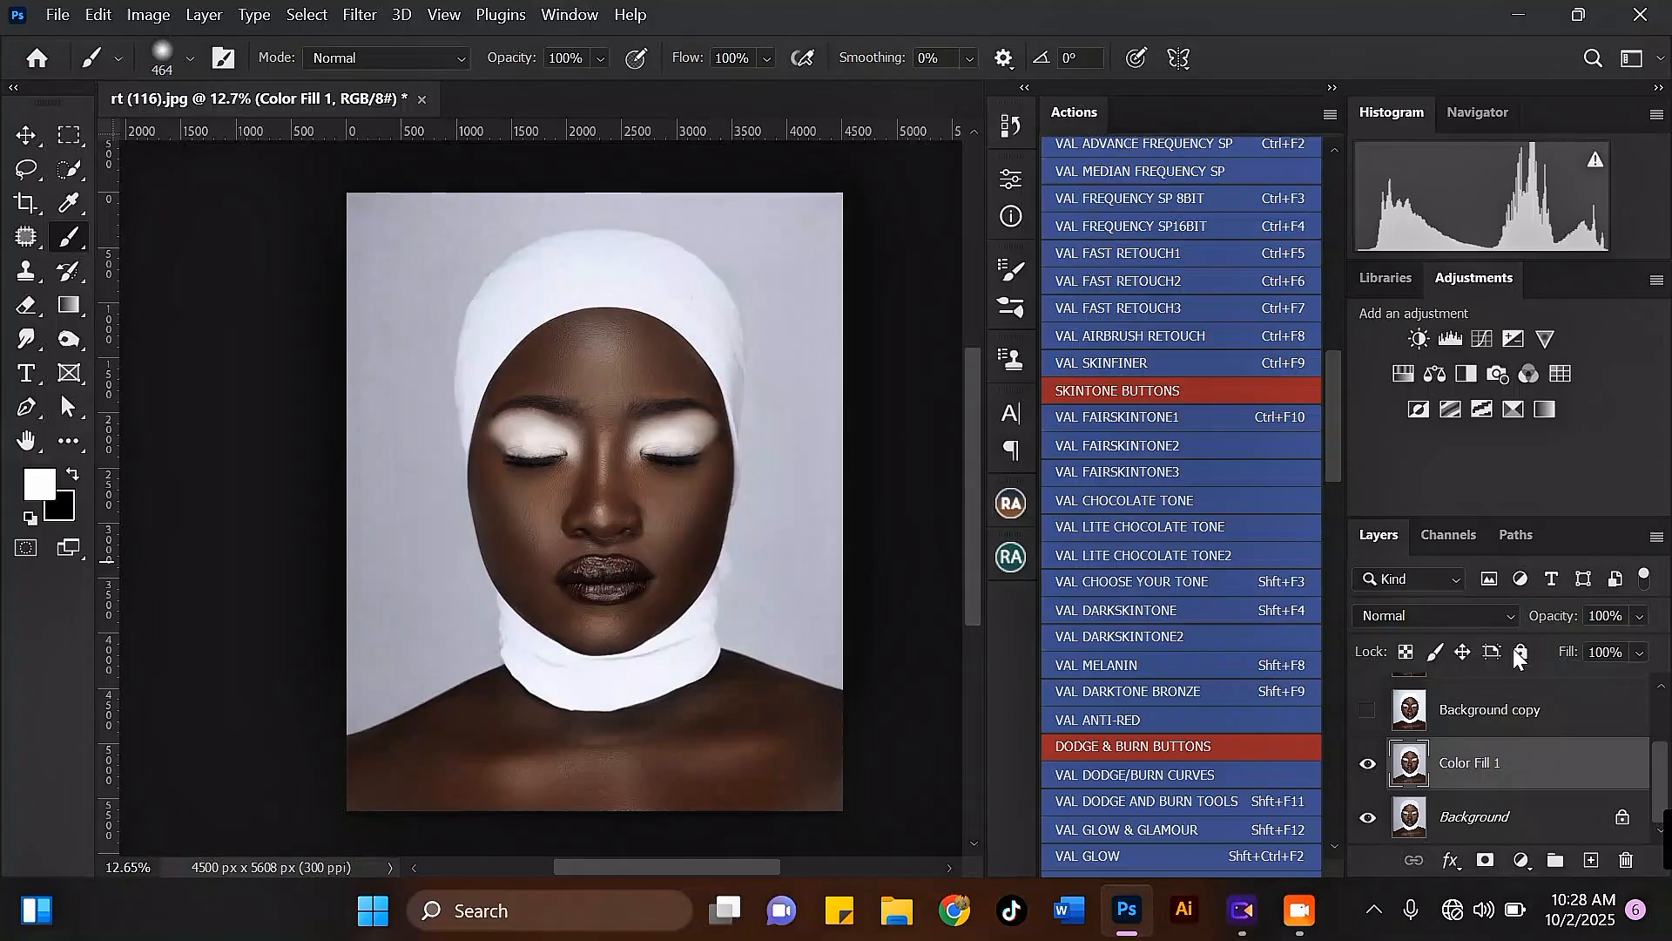
Step: Add a Curves adjustment layer above Color Fill 1 and brighten its RGB midtones to input 118, output 135
click(1521, 860)
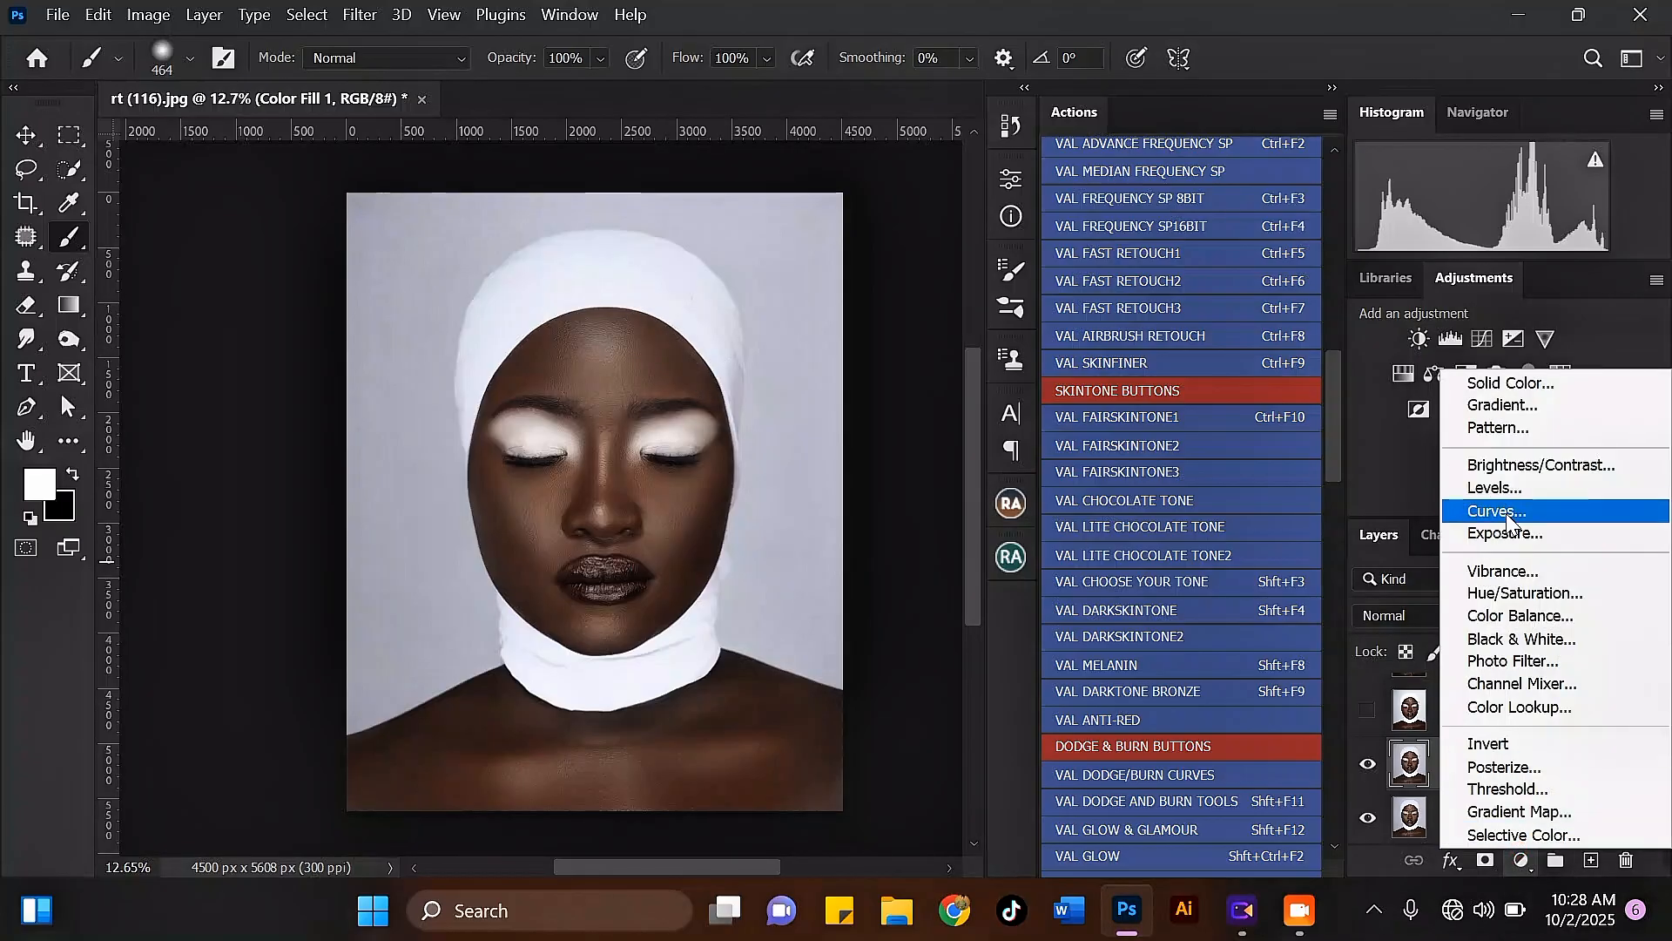
click(1507, 514)
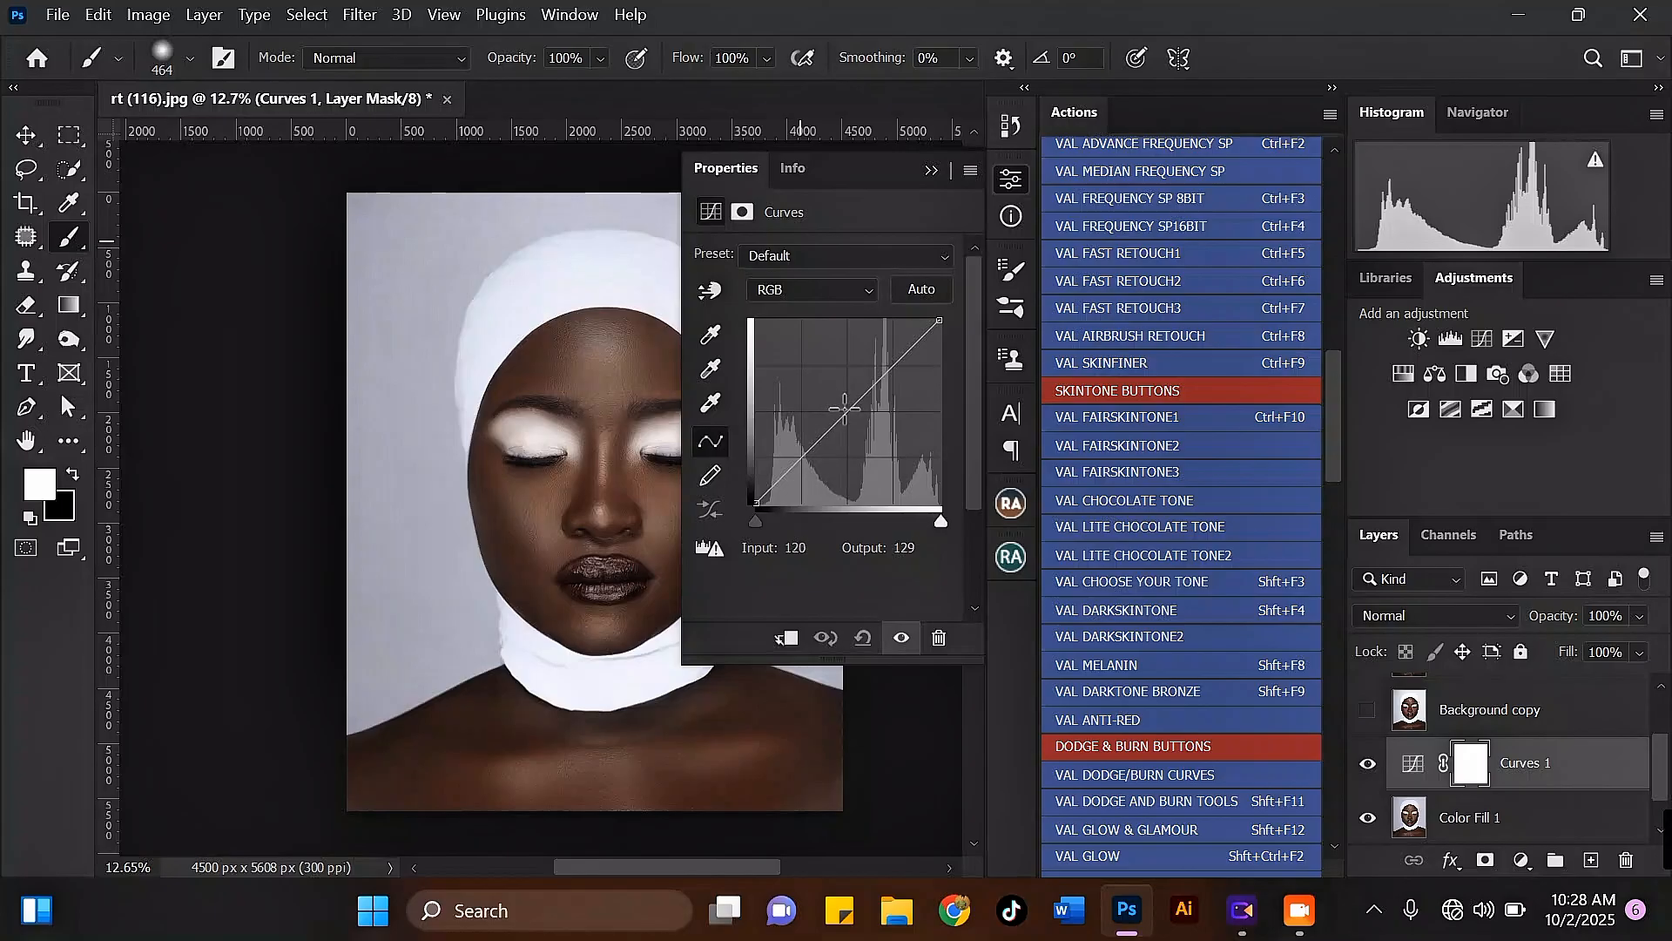
click(845, 407)
drag(845, 407, 842, 405)
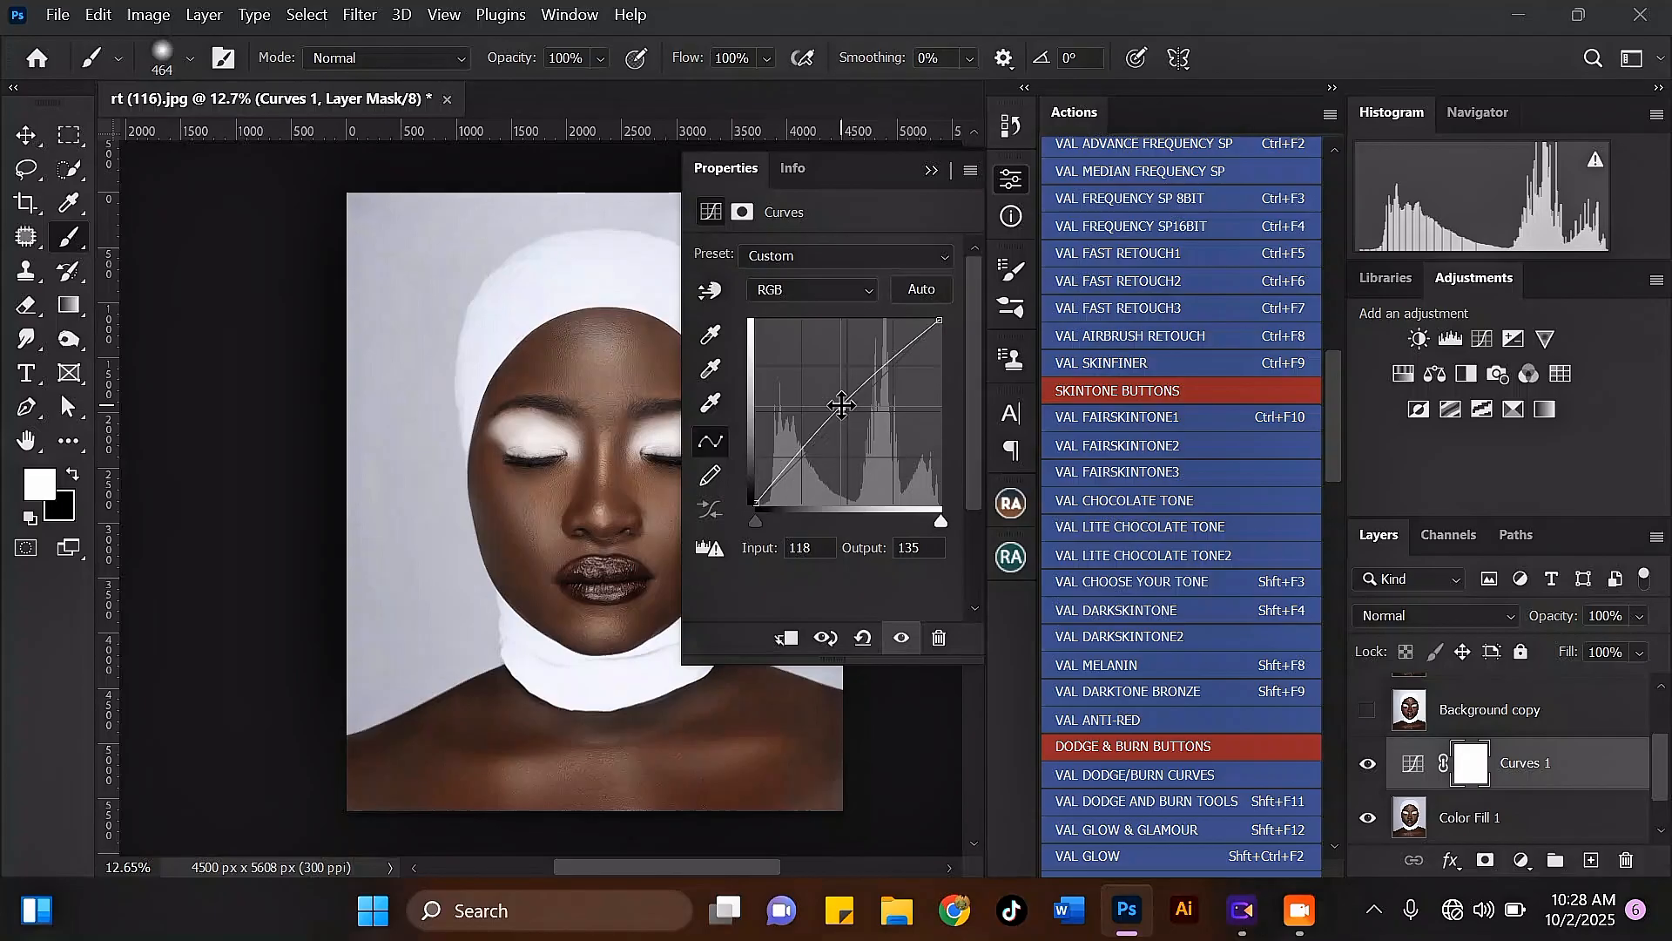
Step: Raise the Blue channel curve's midpoint slightly to input 120, output 124, and collapse the curve settings
click(799, 291)
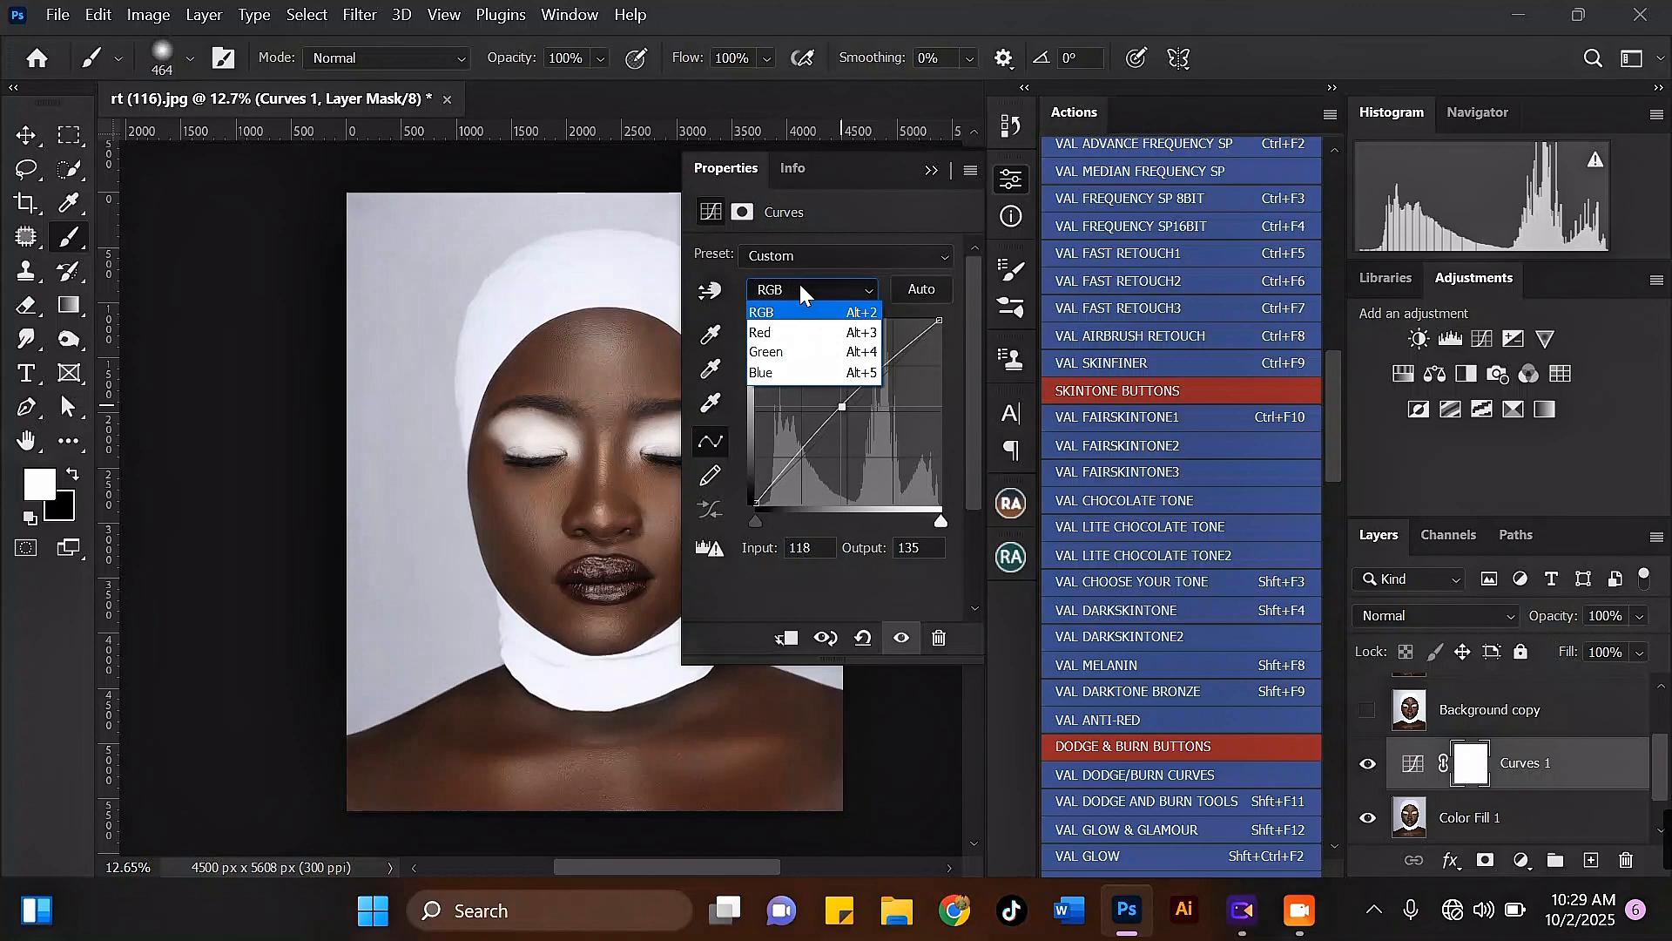
click(770, 372)
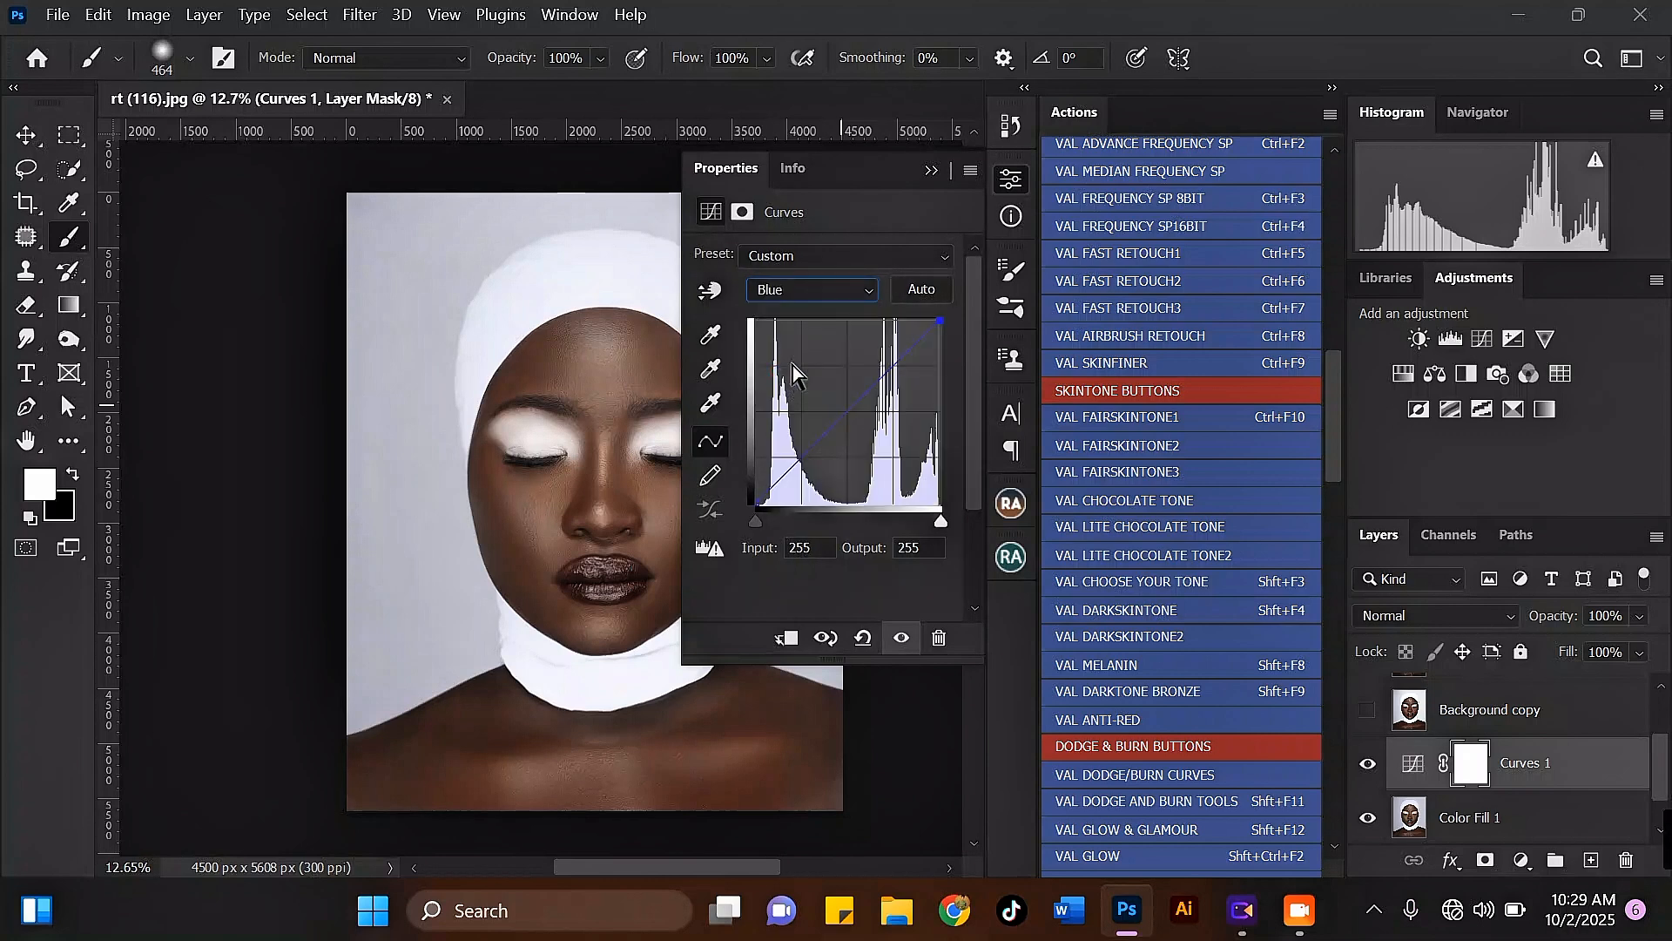
click(846, 415)
drag(846, 414, 843, 413)
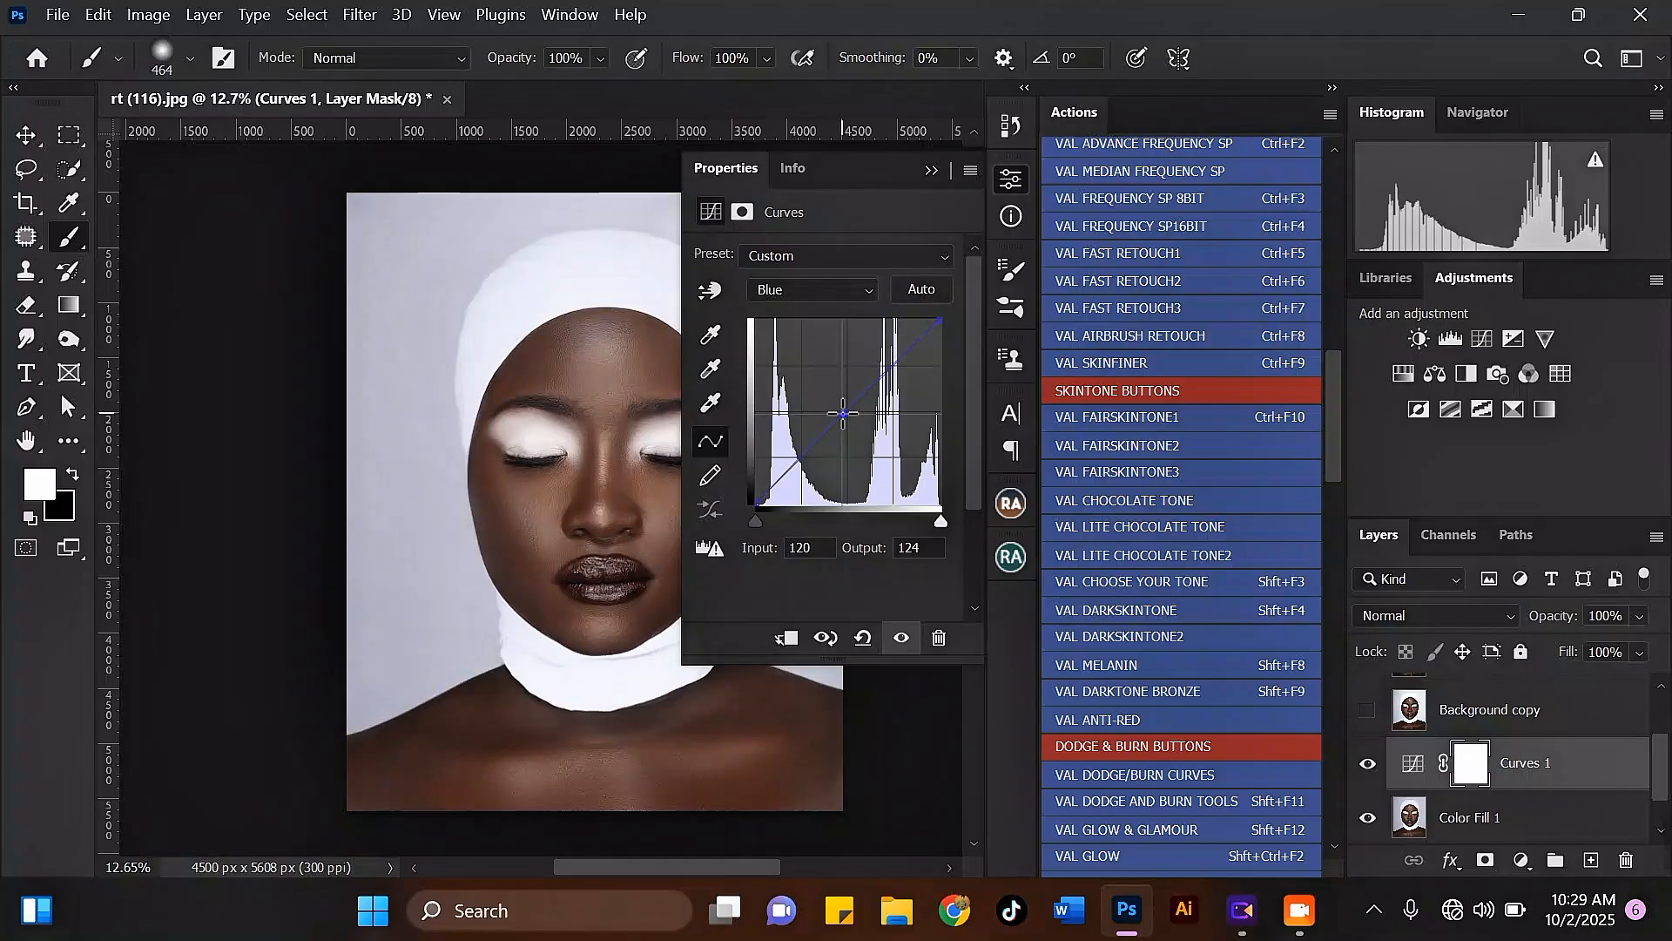
click(931, 171)
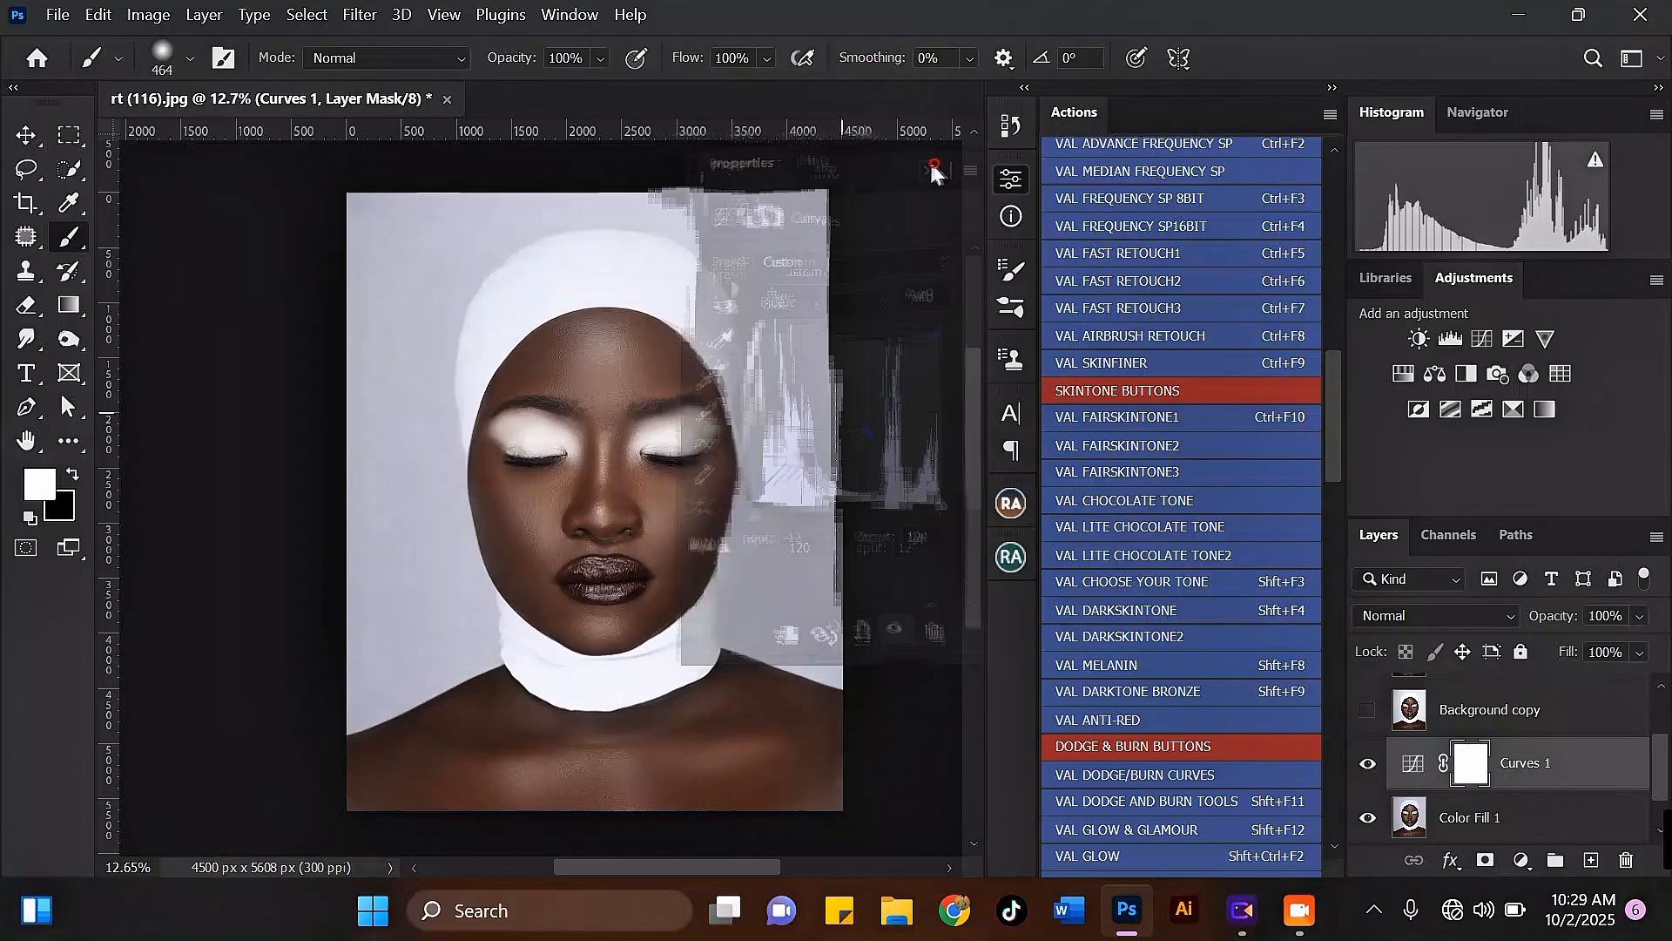
Step: Examine the portrait's brightness and skin color at several magnifications with the Curves adjustment applied
scroll(758, 310, down, 3)
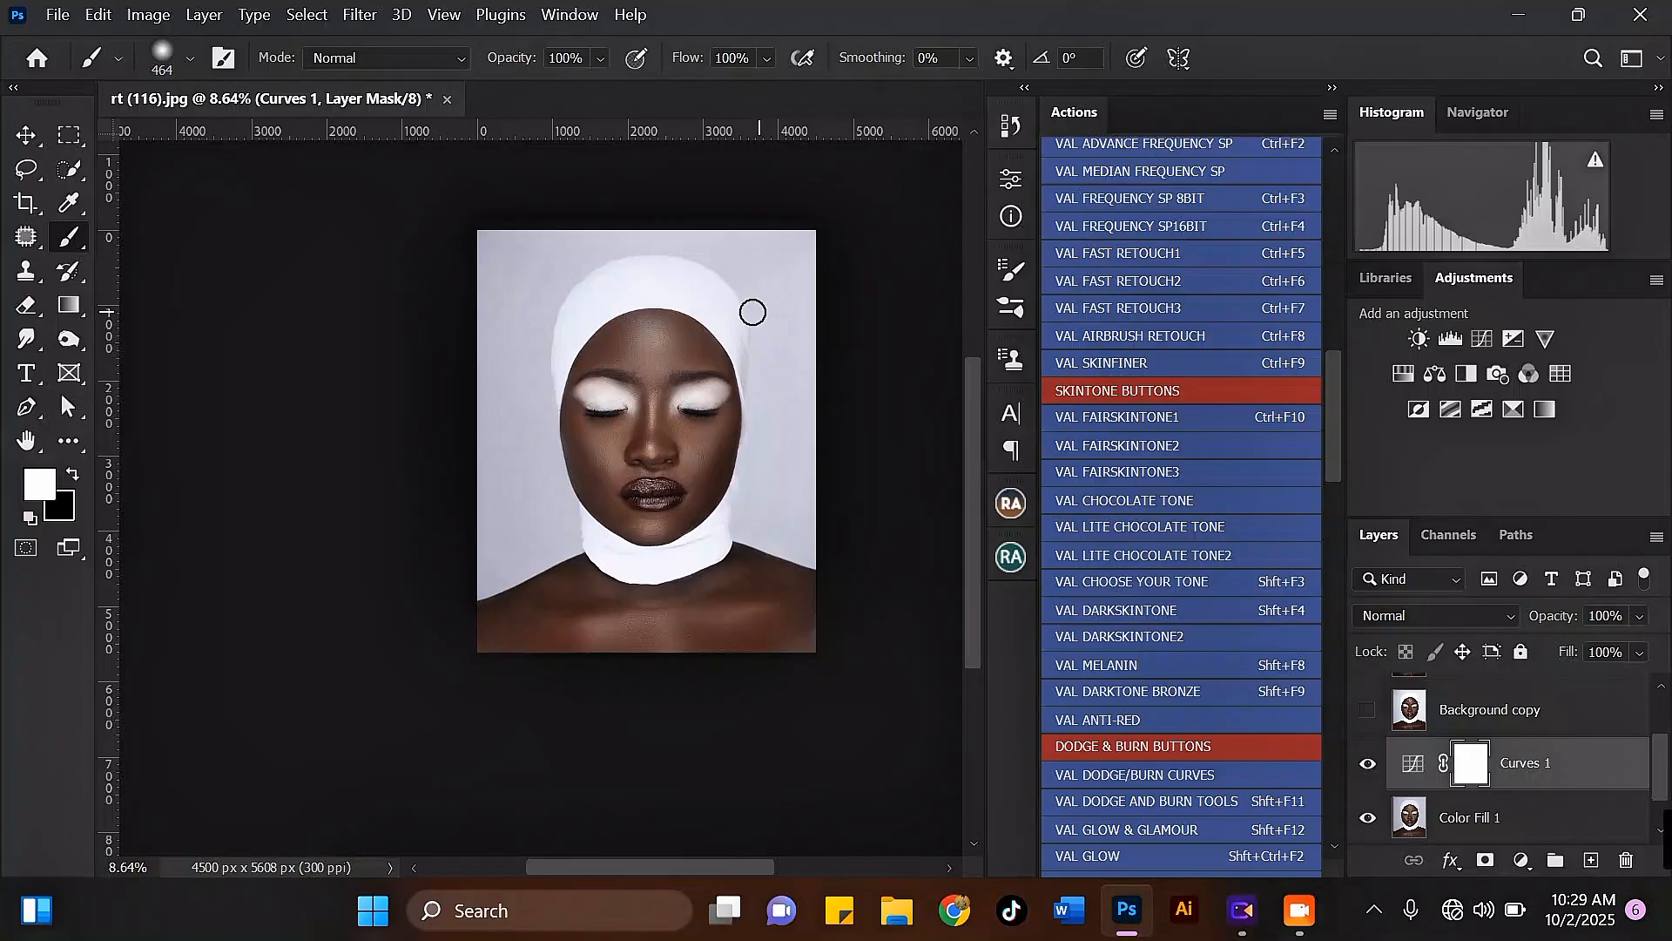
scroll(671, 400, up, 2)
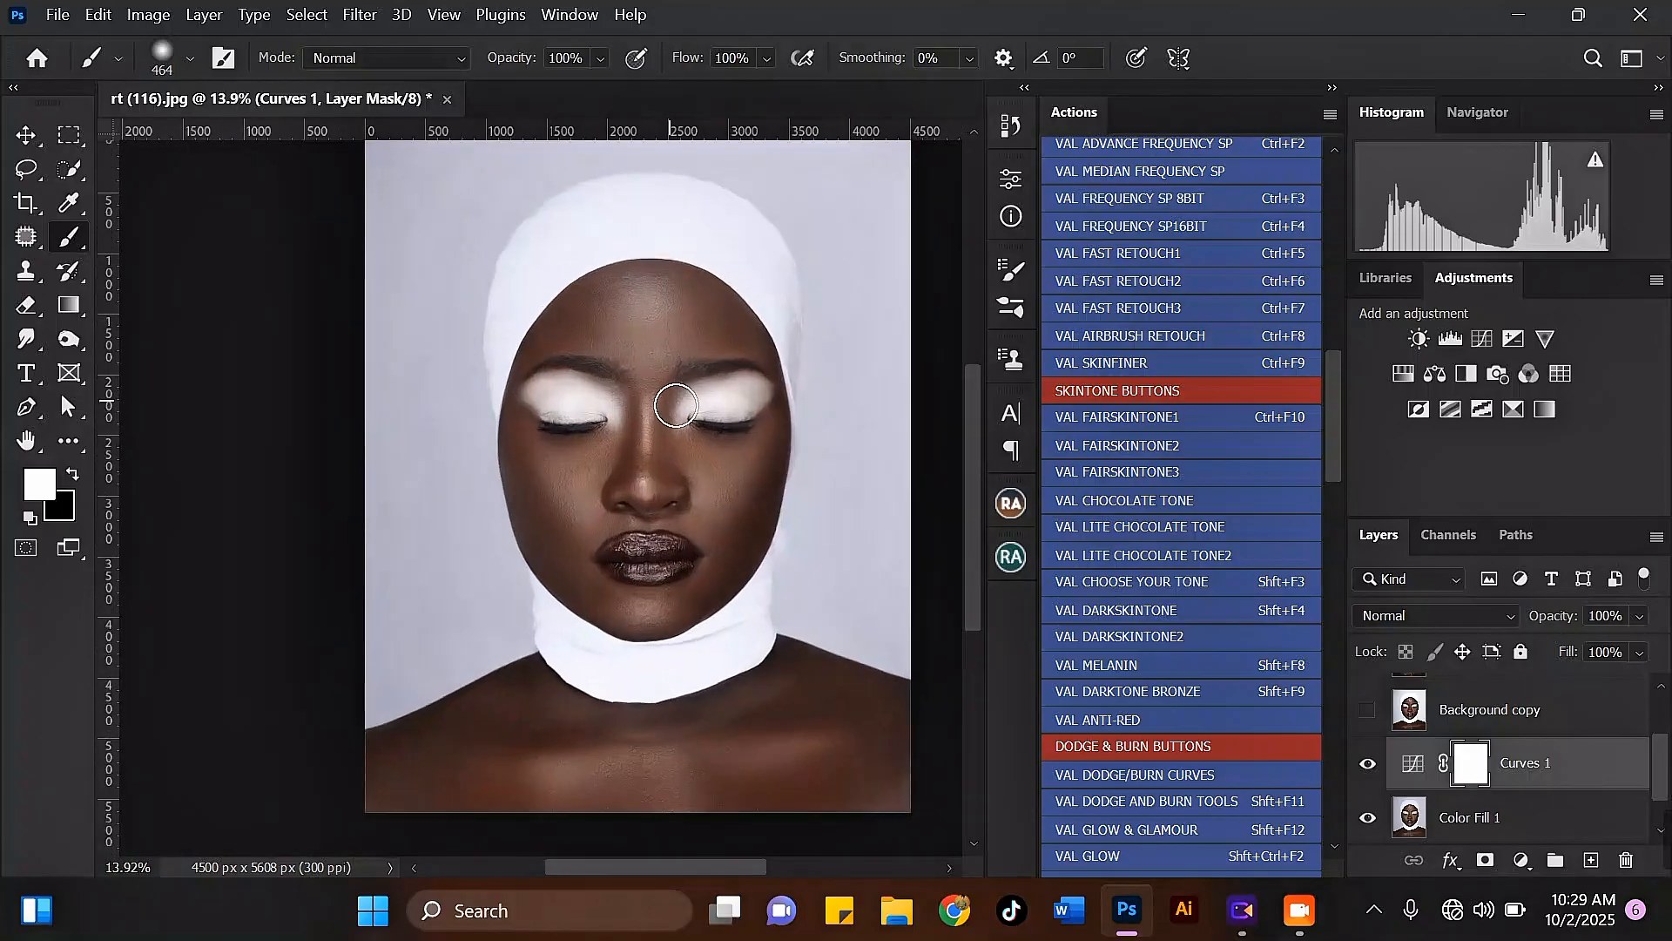
scroll(677, 405, up, 1)
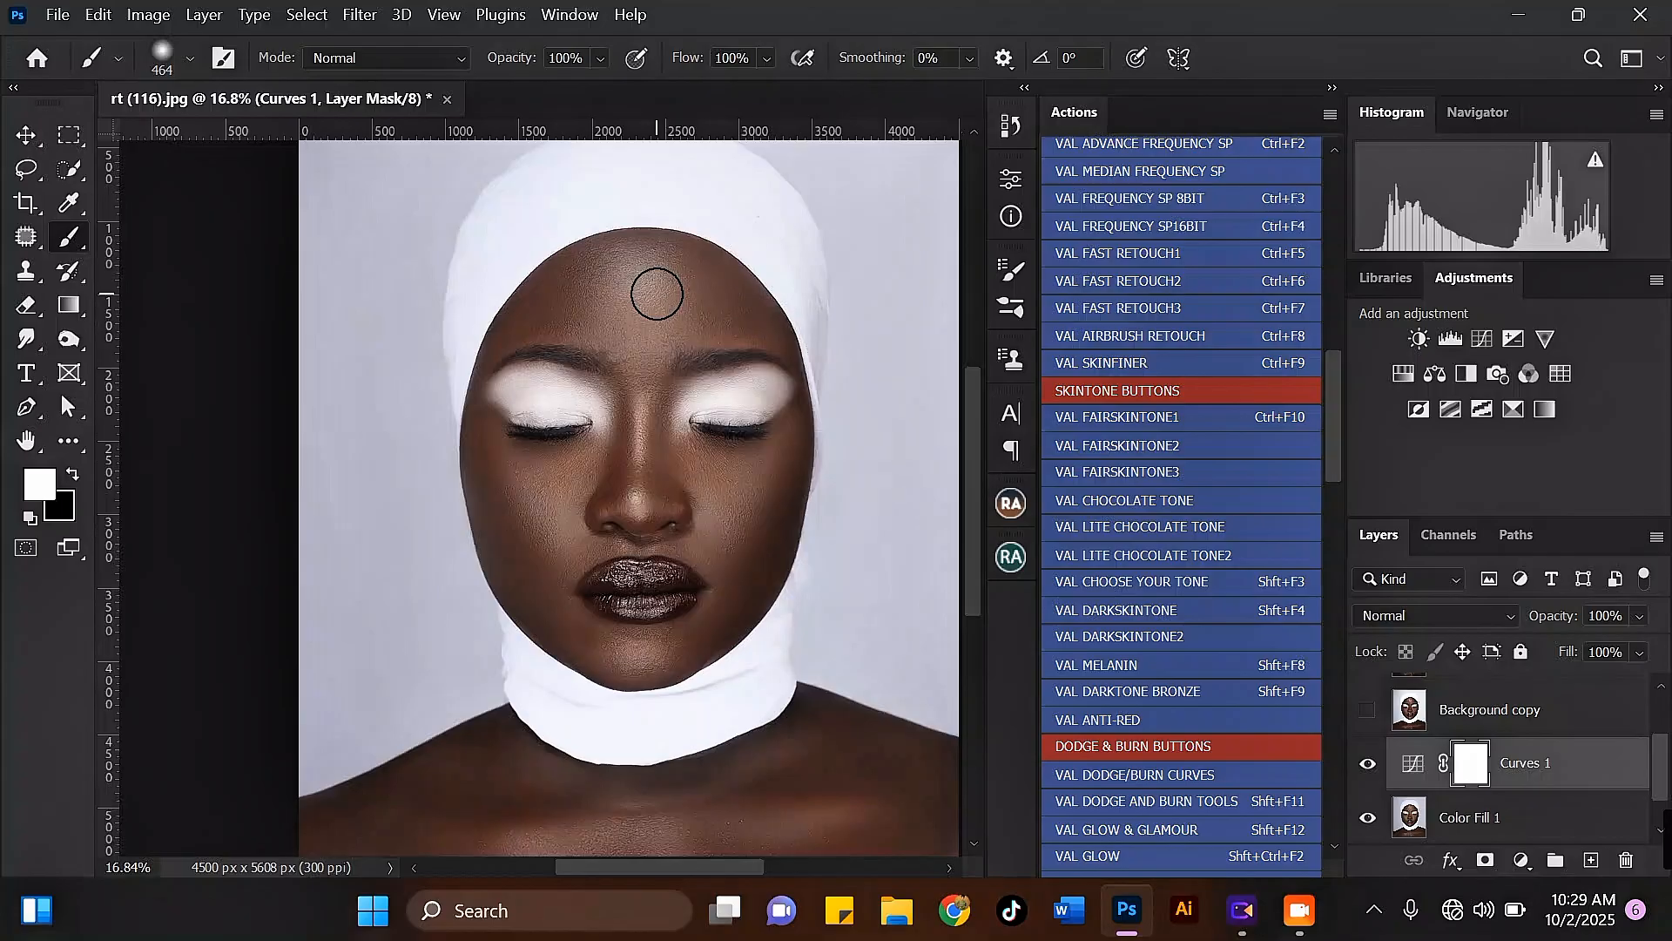
scroll(813, 306, down, 1)
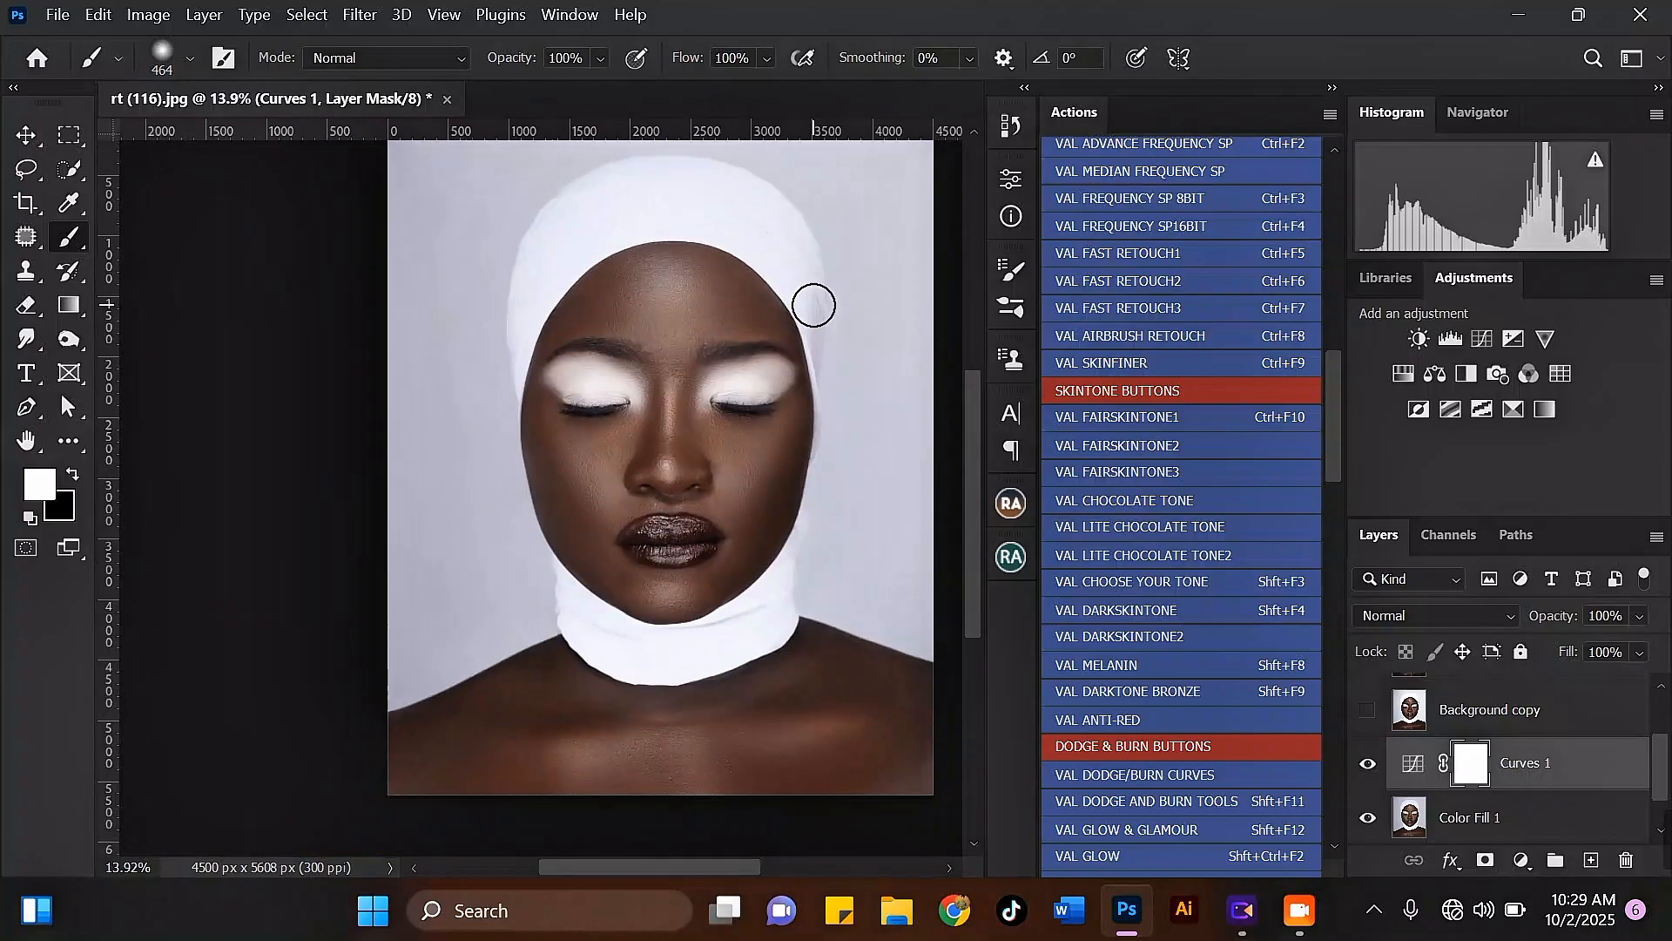
scroll(523, 370, down, 1)
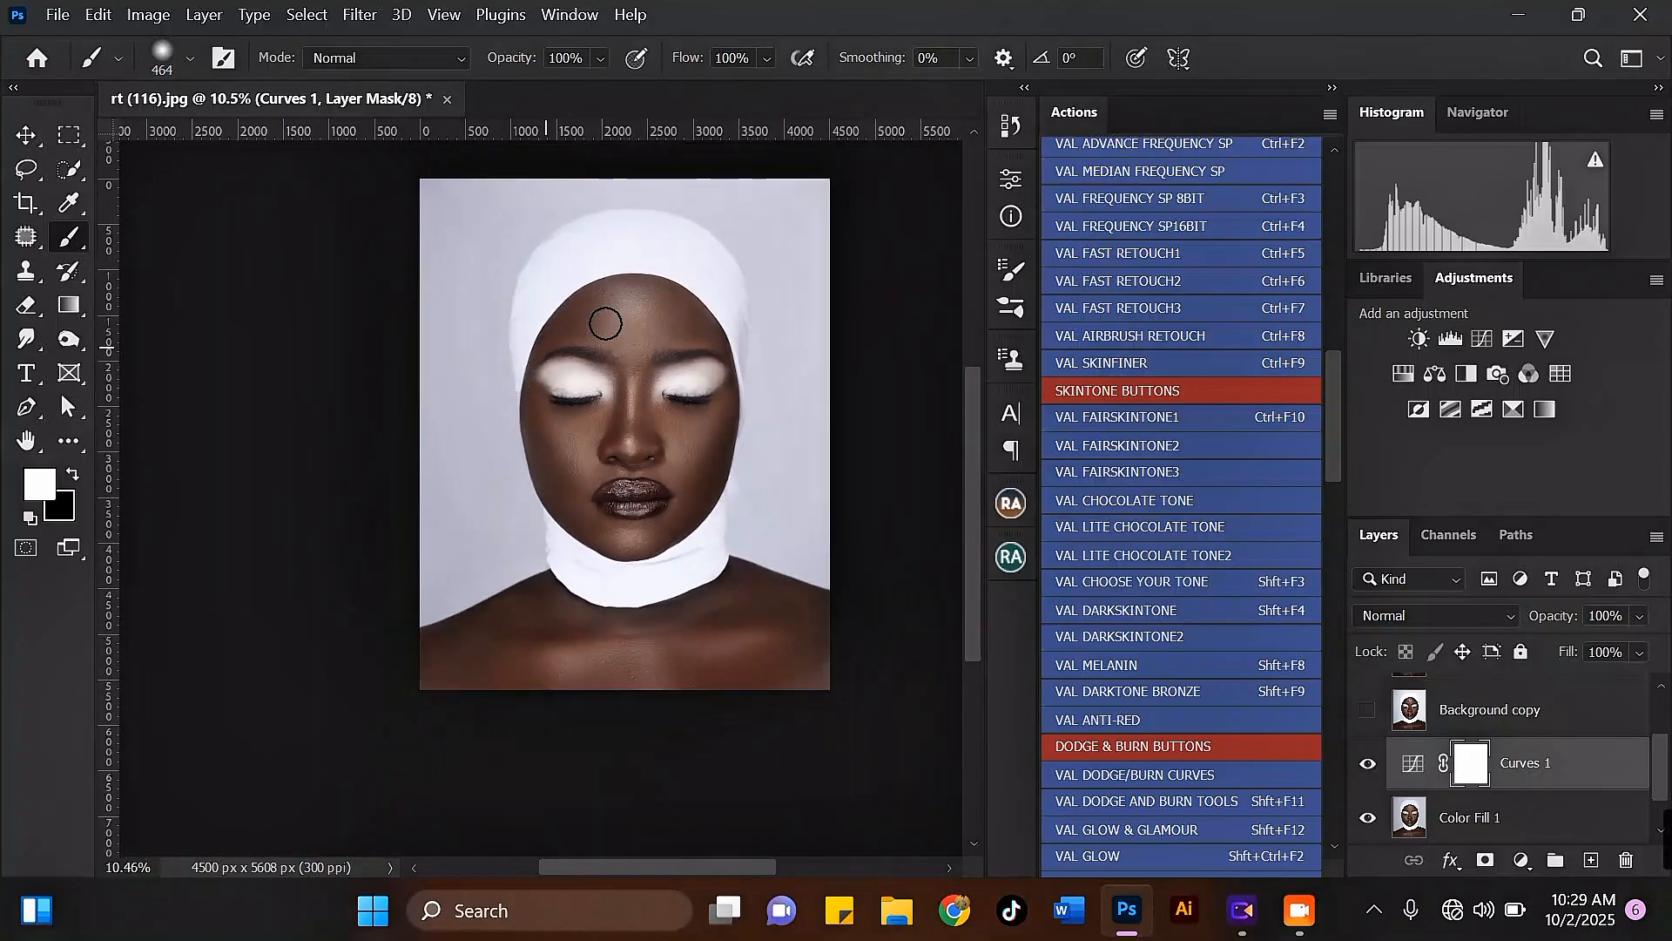
scroll(742, 296, up, 1)
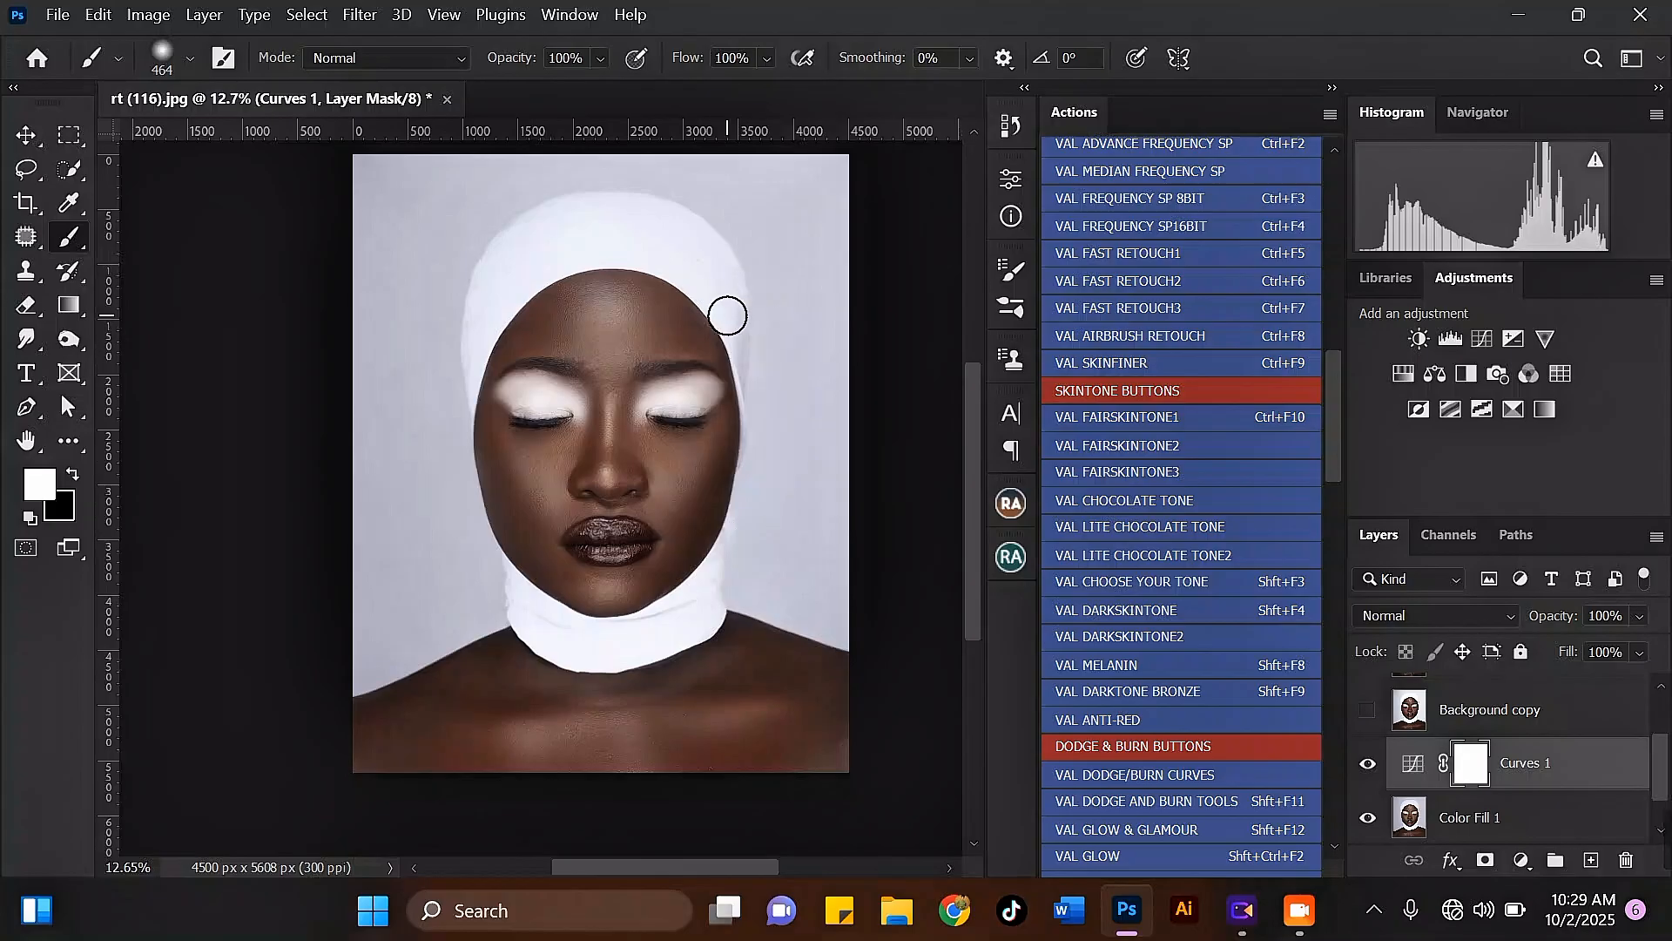
scroll(728, 313, up, 1)
scroll(728, 315, up, 1)
scroll(635, 287, up, 1)
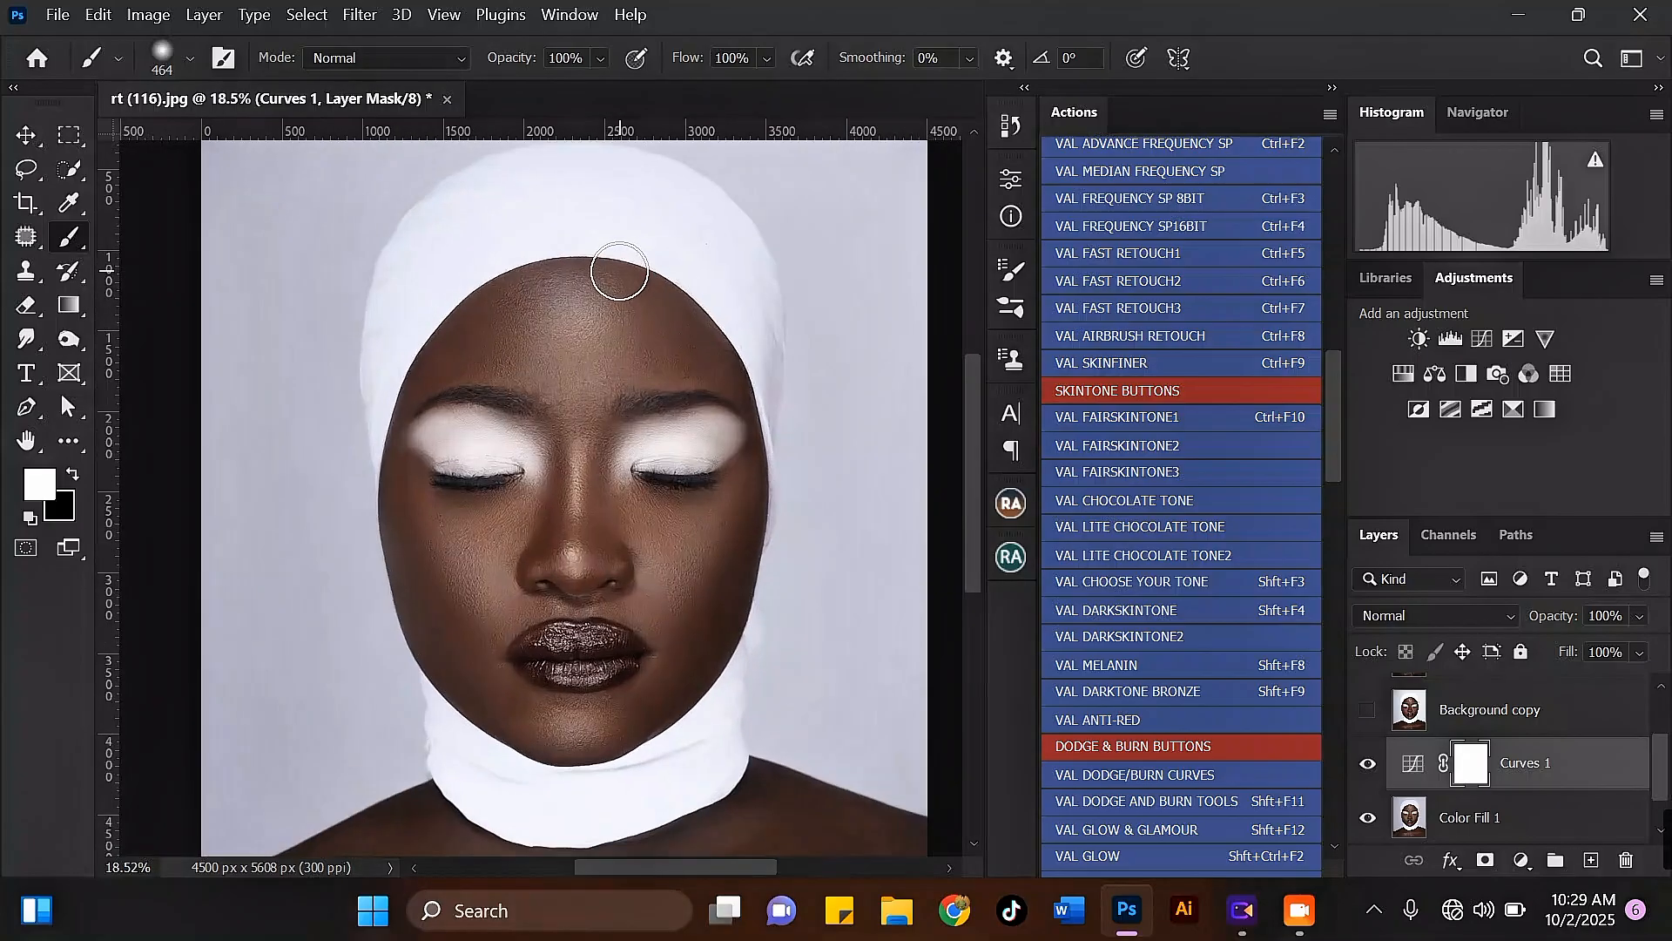
Step: Add a Color Lookup adjustment layer above Curves 1 and load the medium skintone (1).CUBE file as its 3D LUT
click(26, 135)
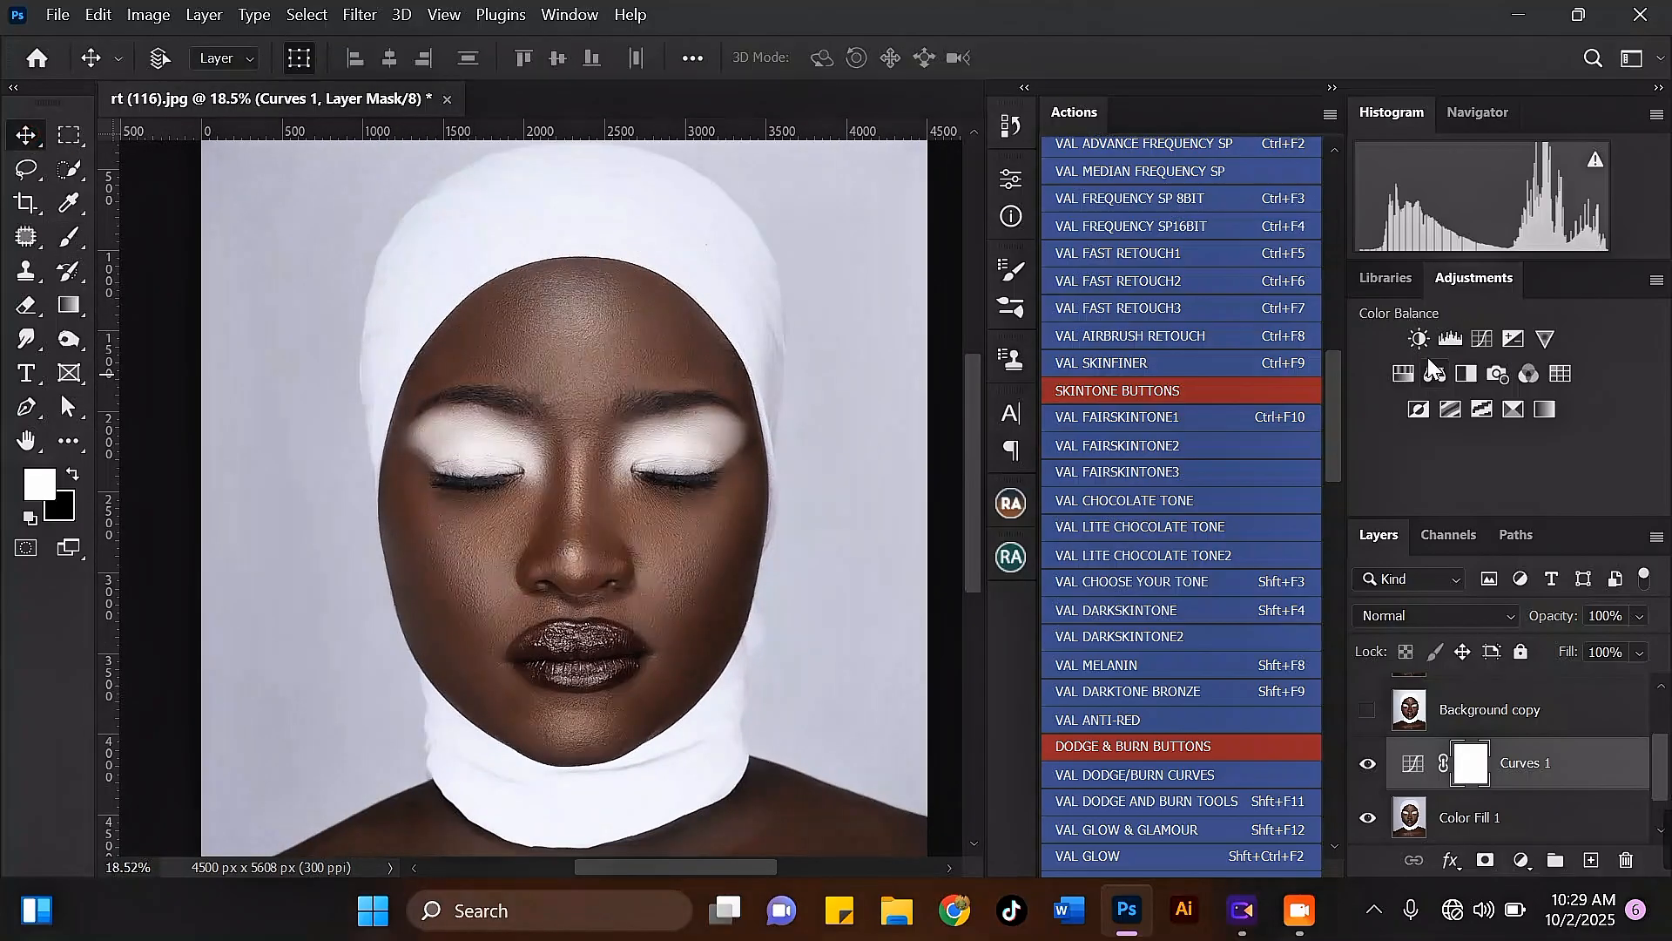
click(1562, 374)
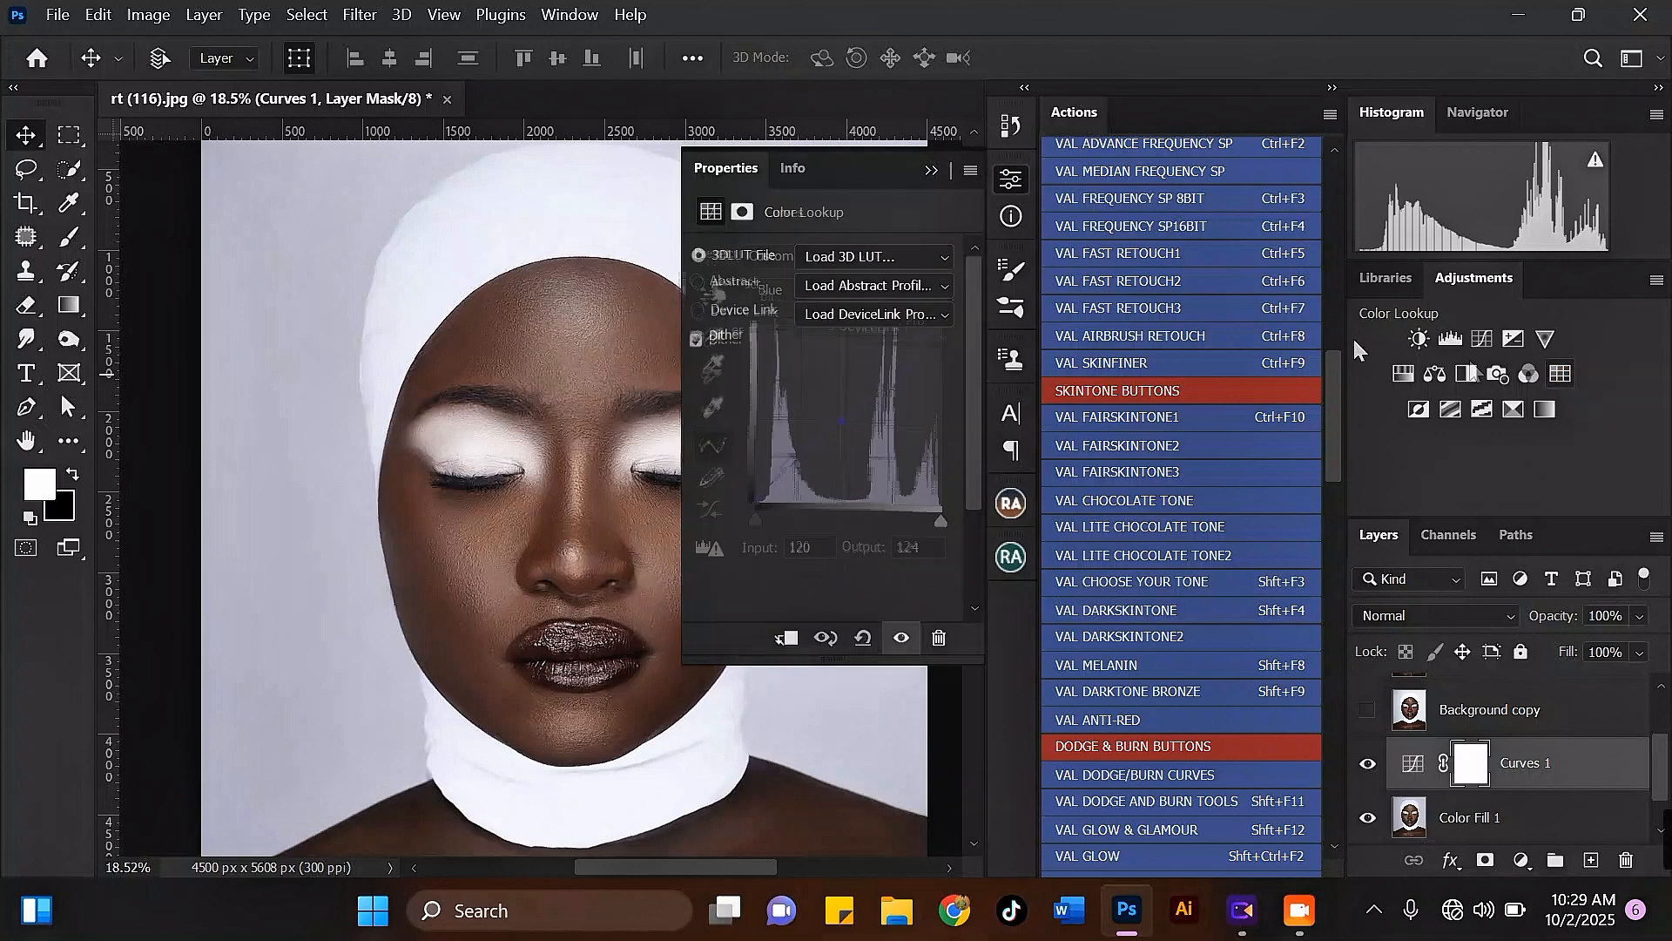
click(855, 258)
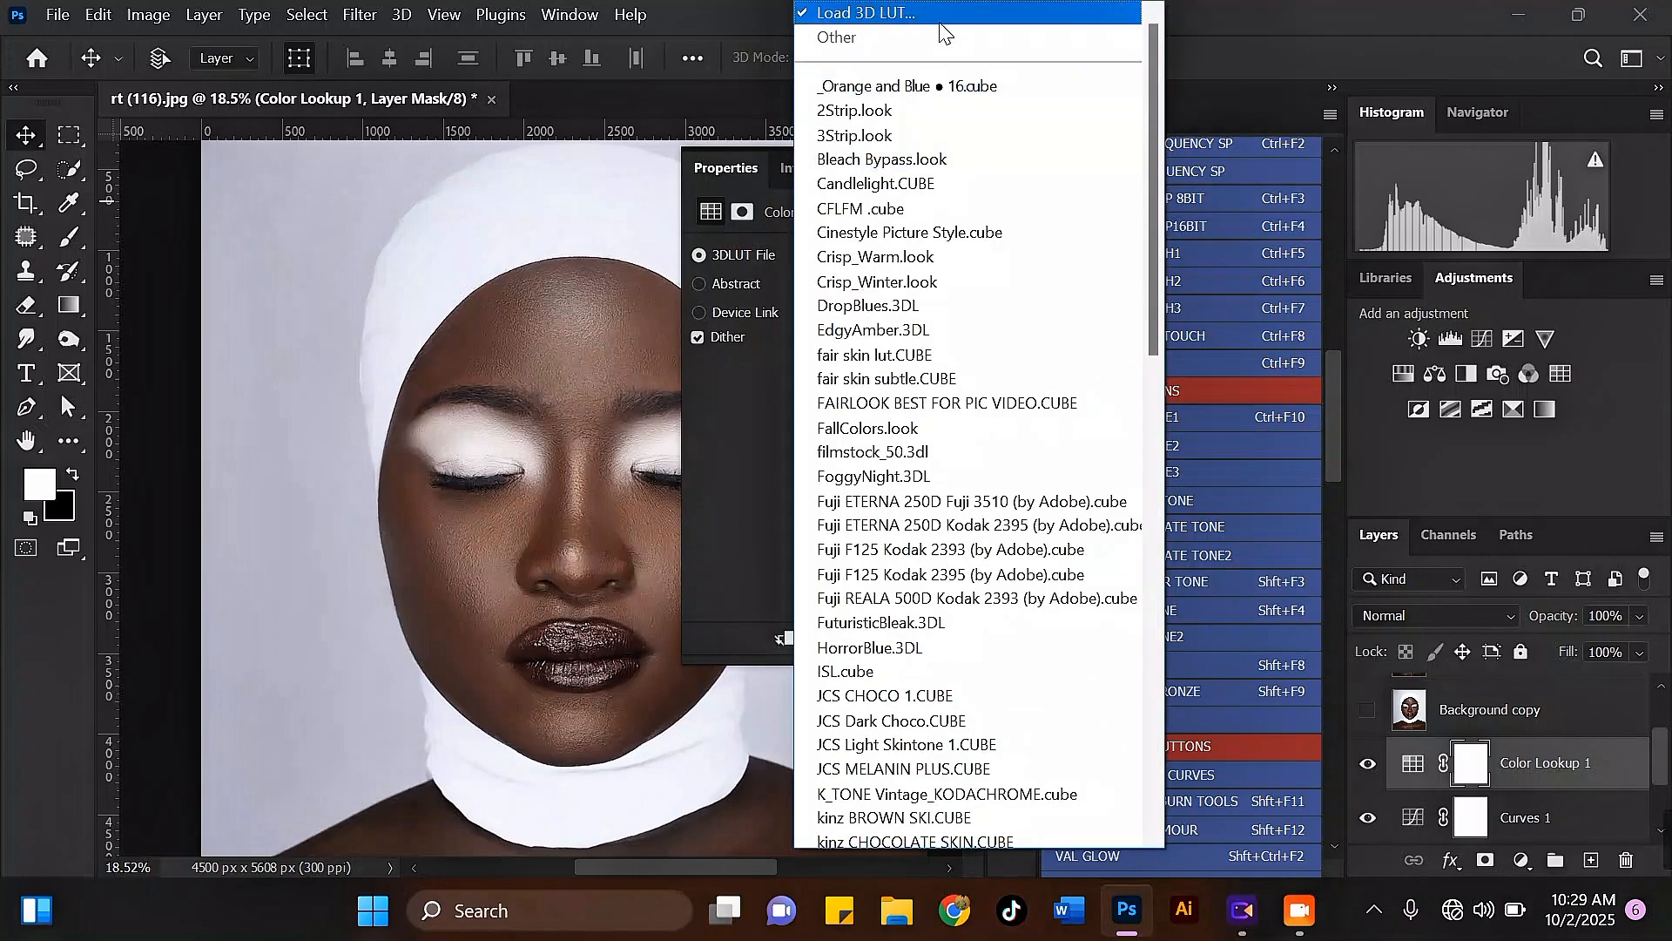
click(937, 23)
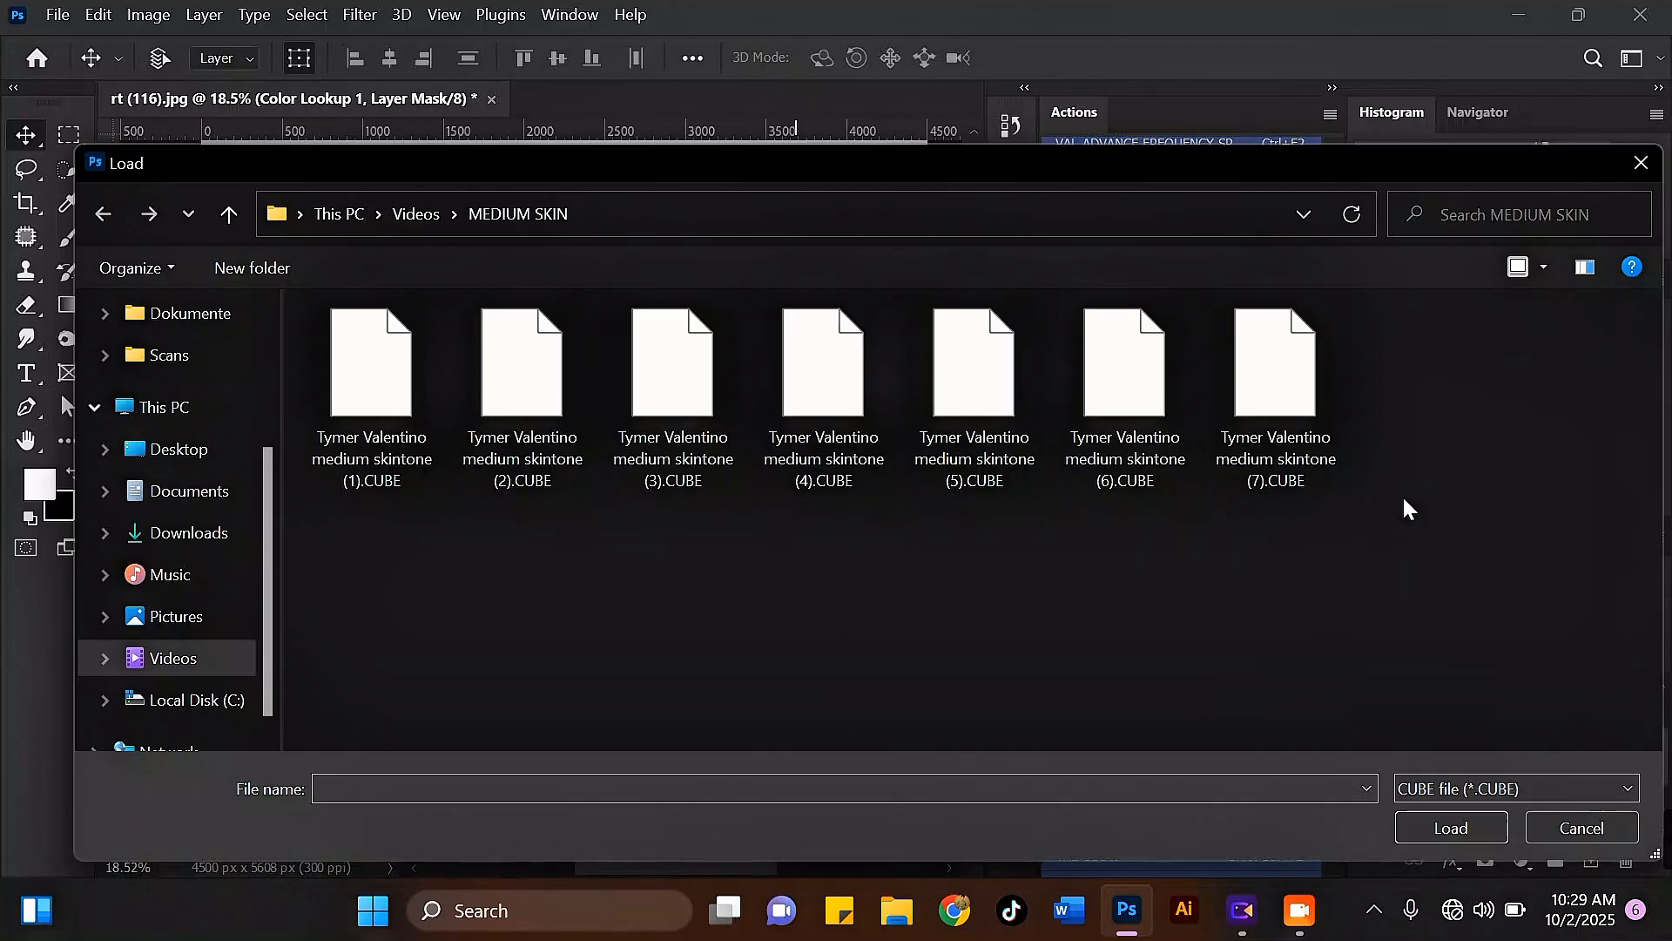
click(410, 400)
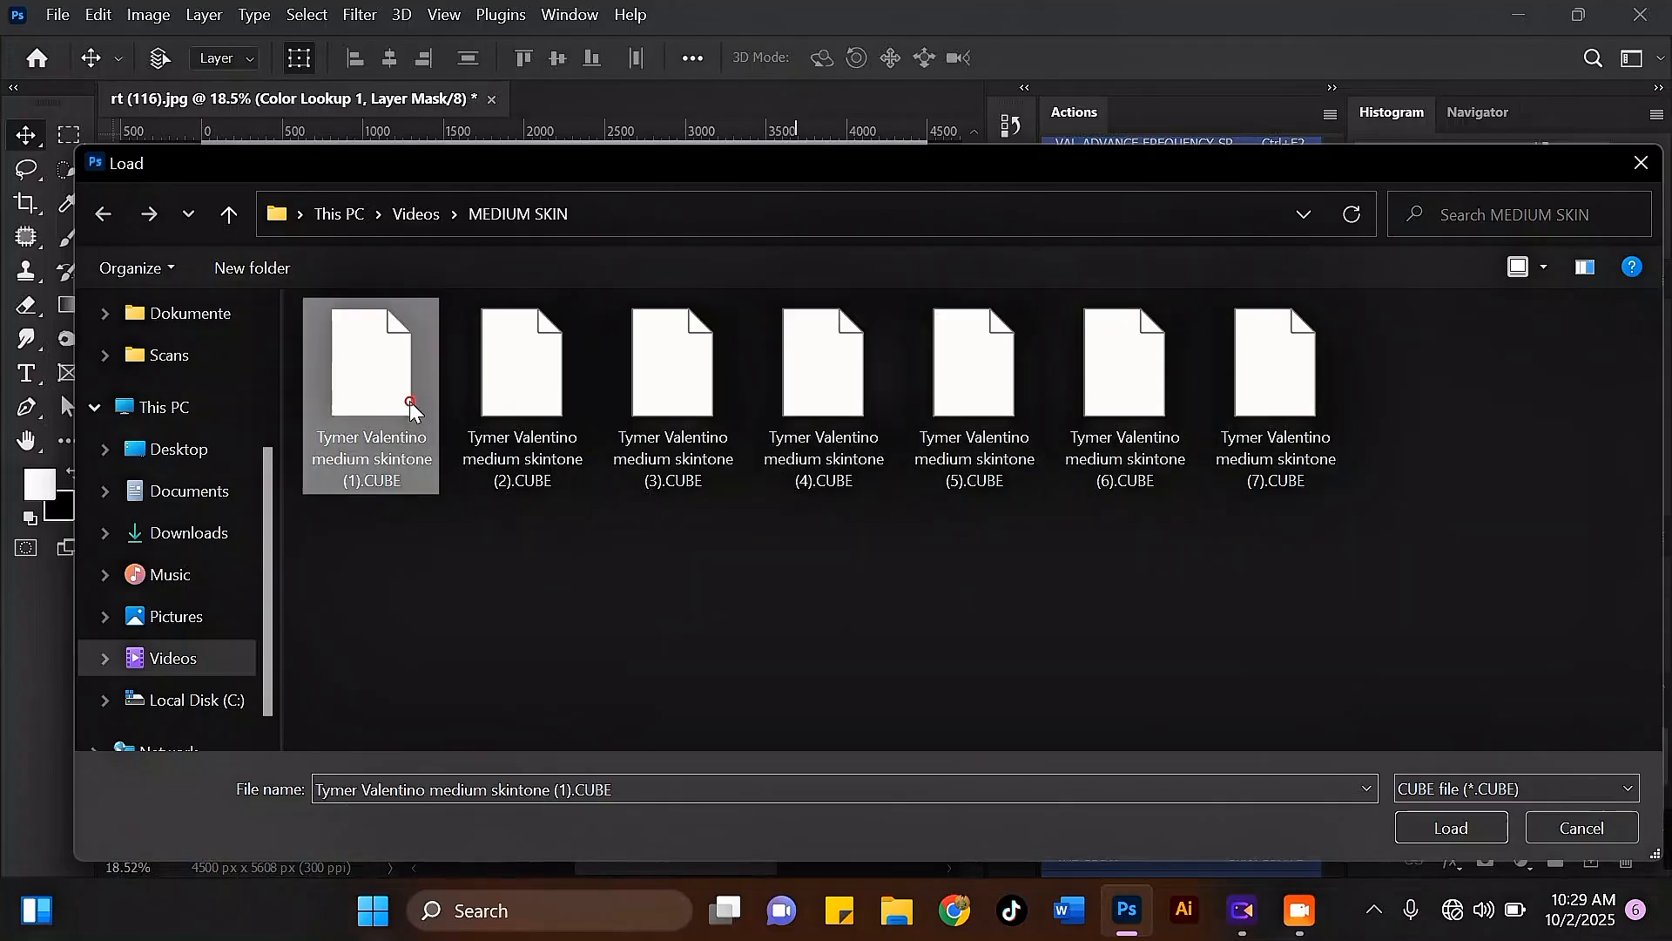
click(1439, 824)
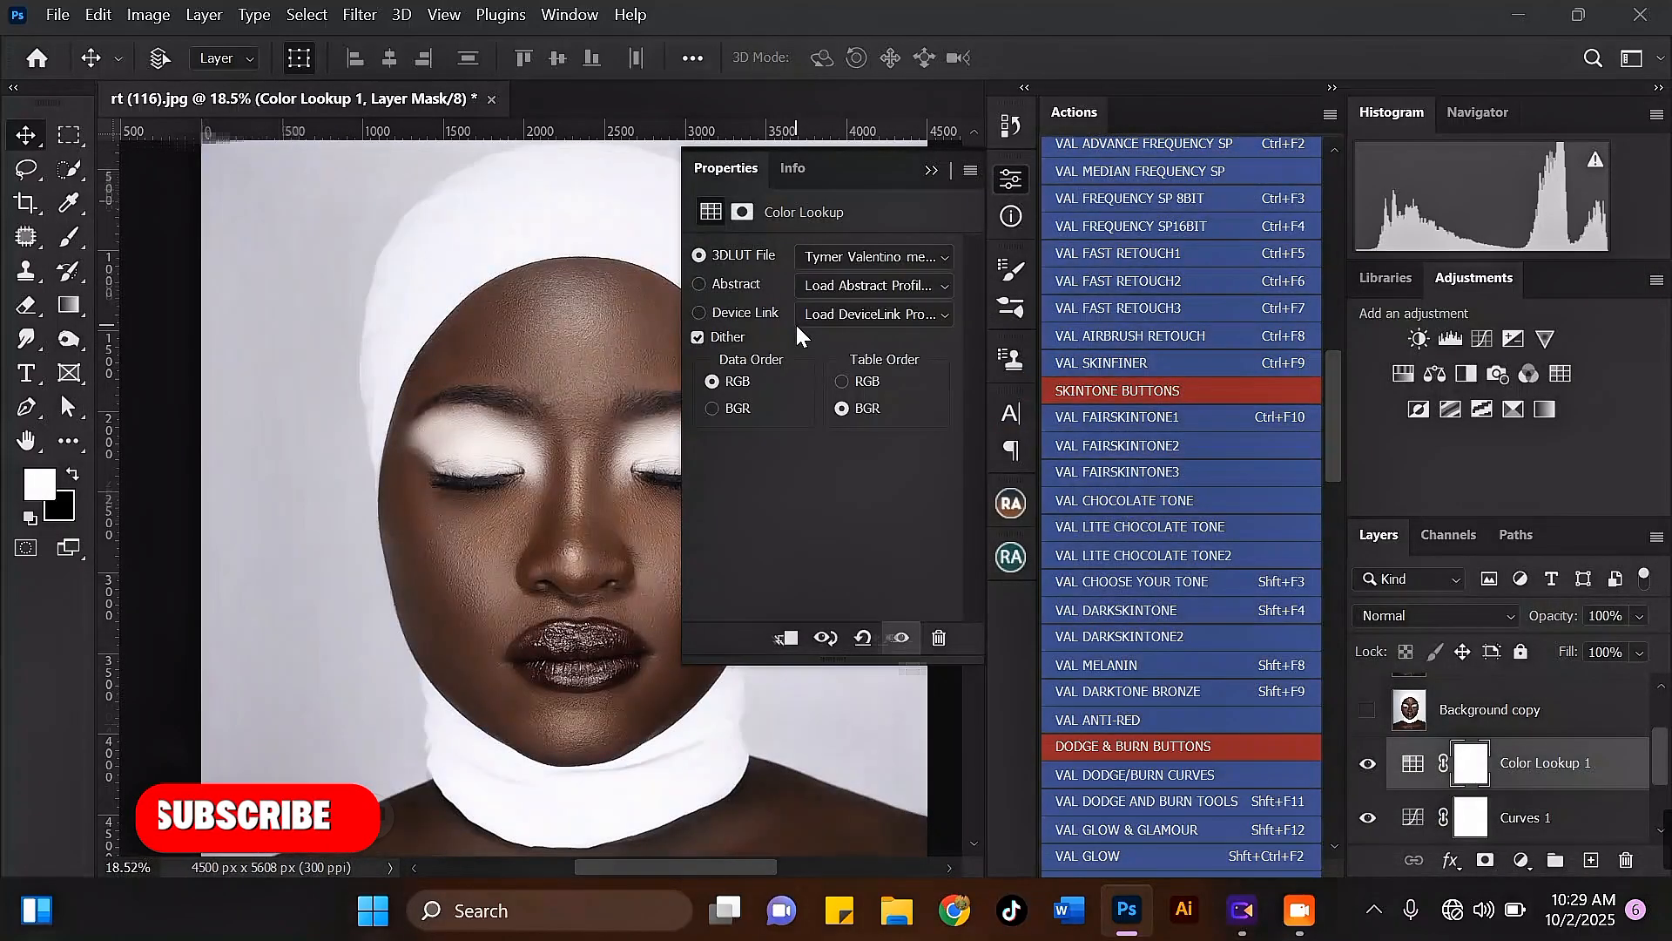
click(932, 170)
key(ctrl+0)
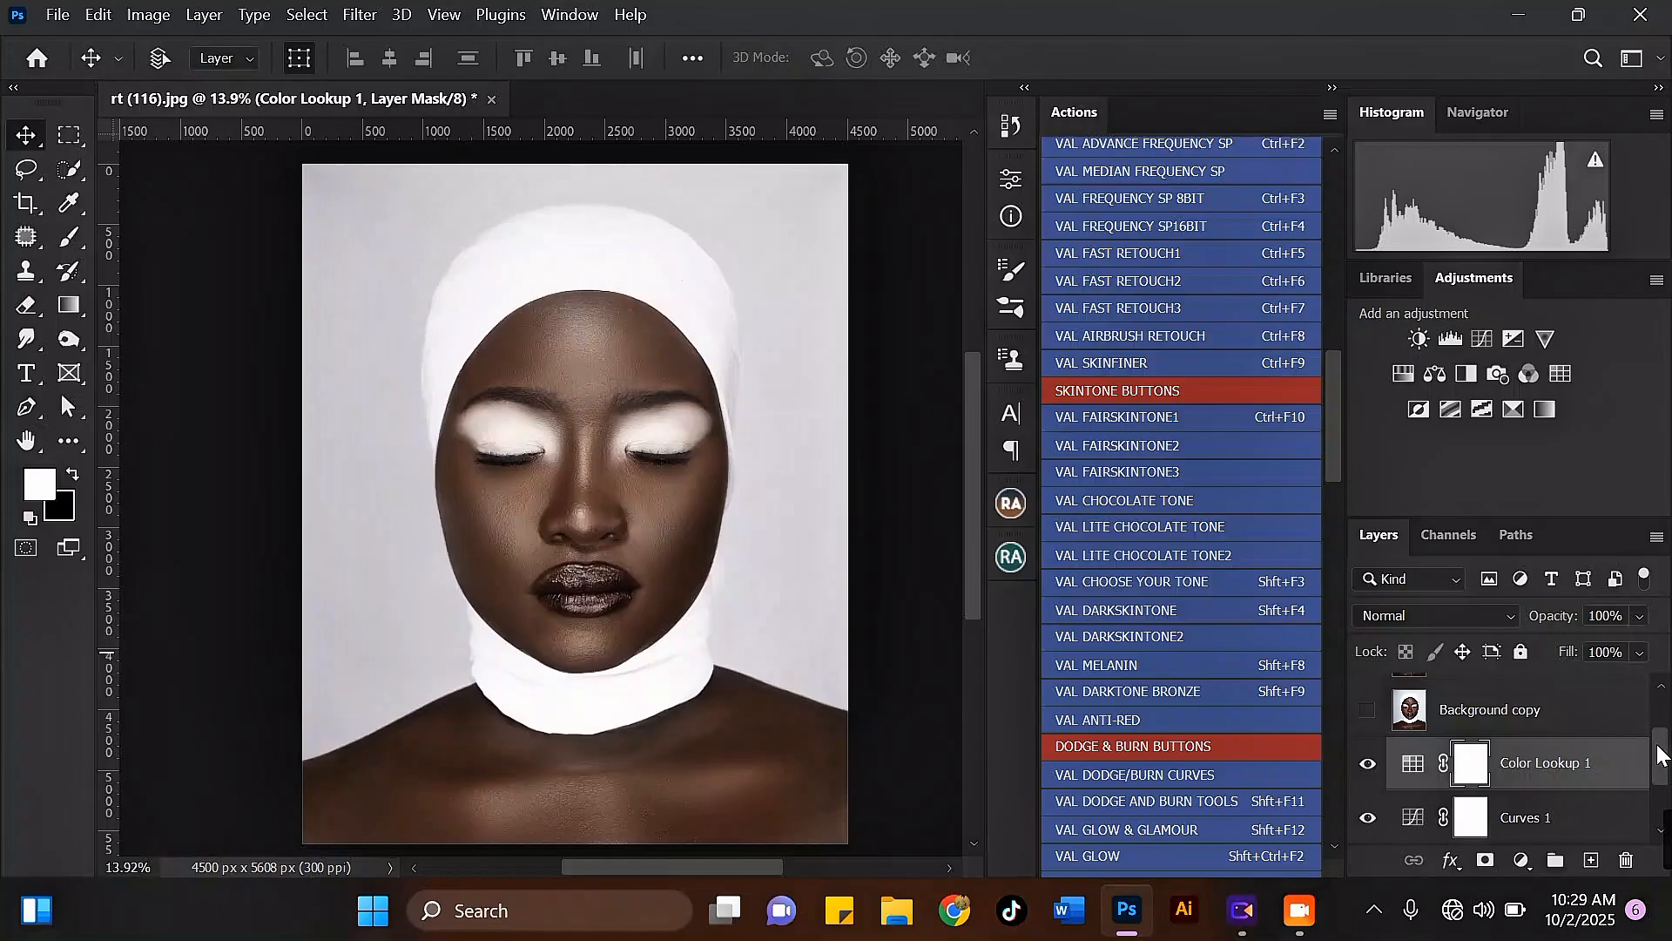
Step: Hide Color Lookup 1 and try a second Color Lookup adjustment layer with the medium skintone (6).CUBE file as its 3D LUT
scroll(1663, 778, down, 3)
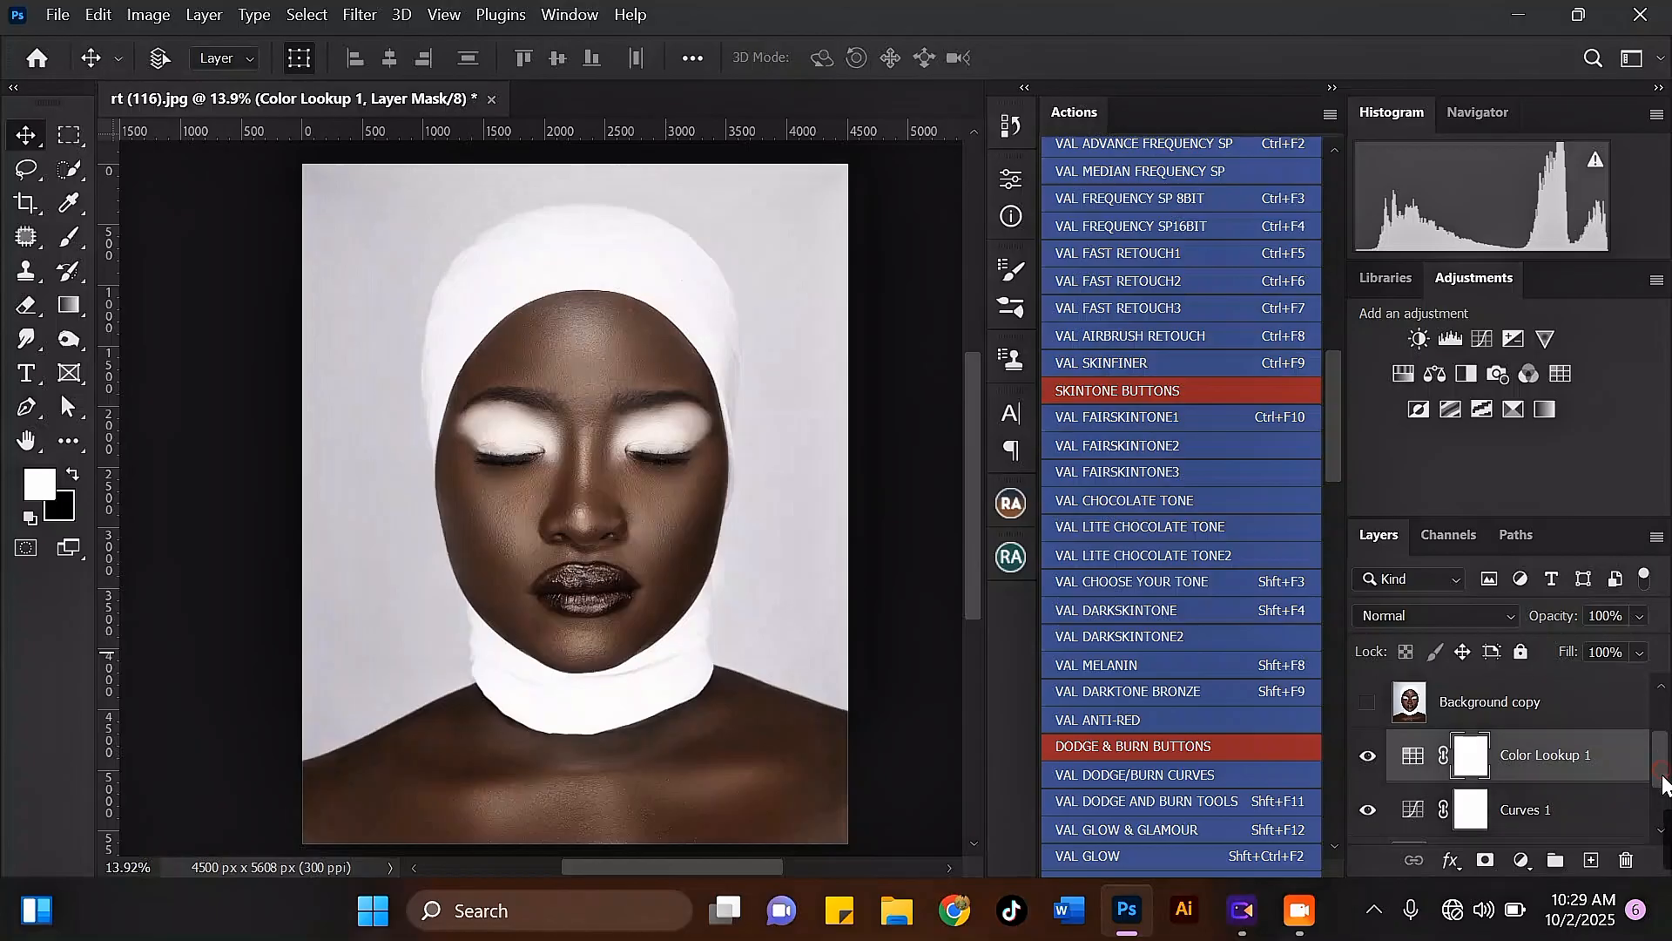
click(1368, 725)
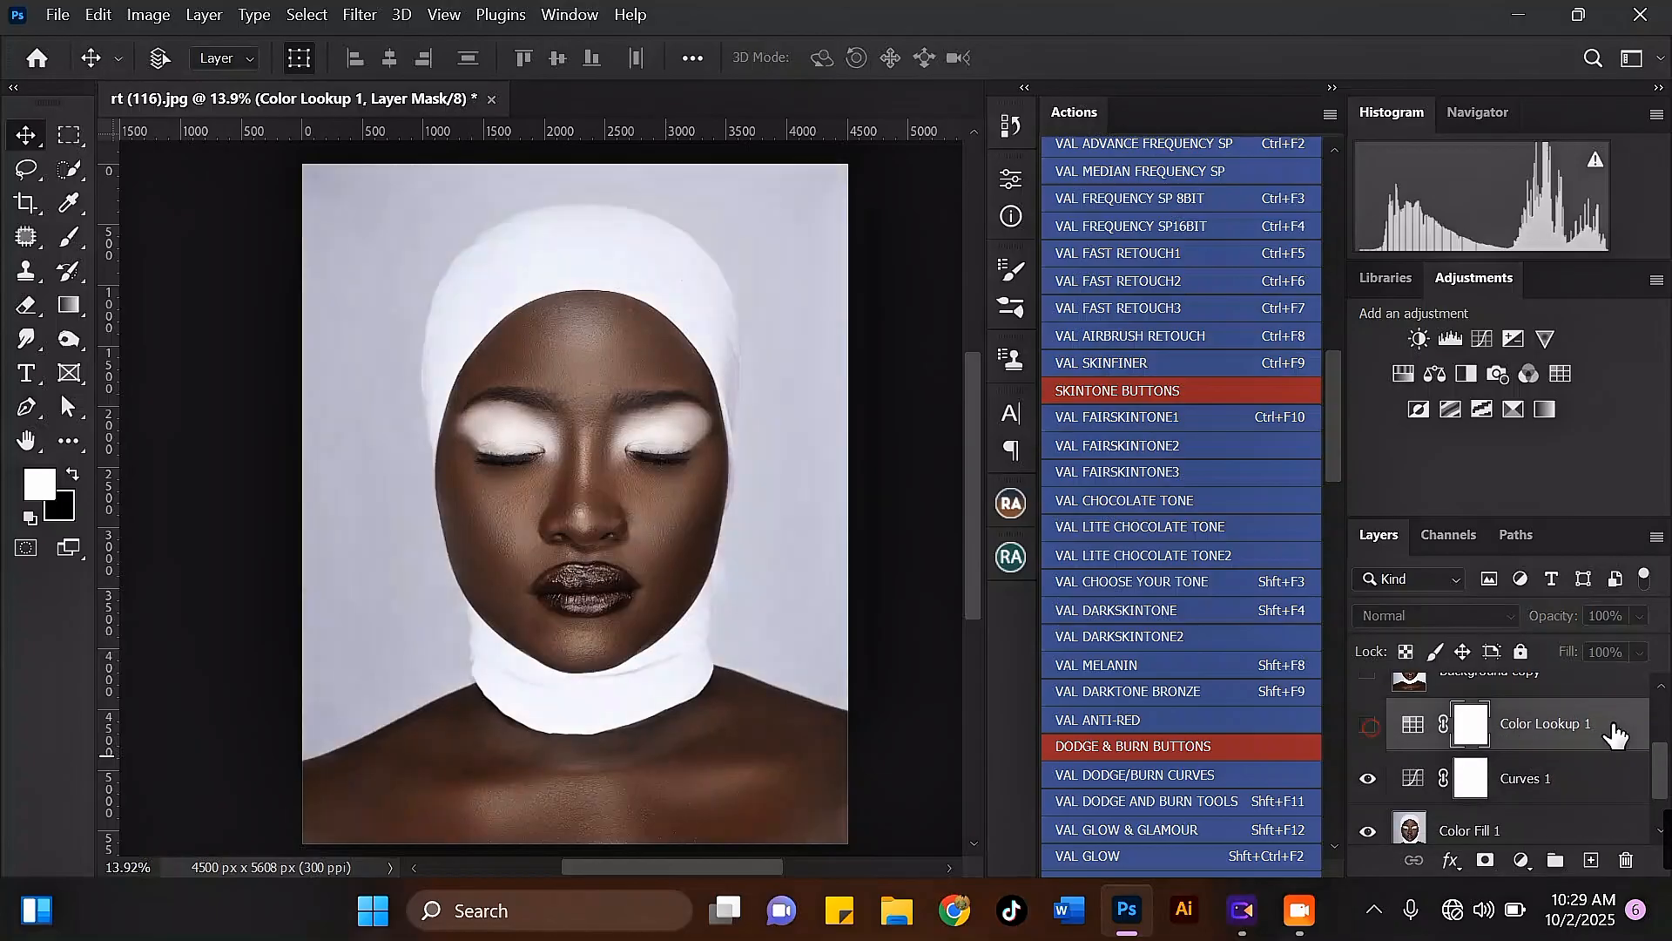
click(1561, 375)
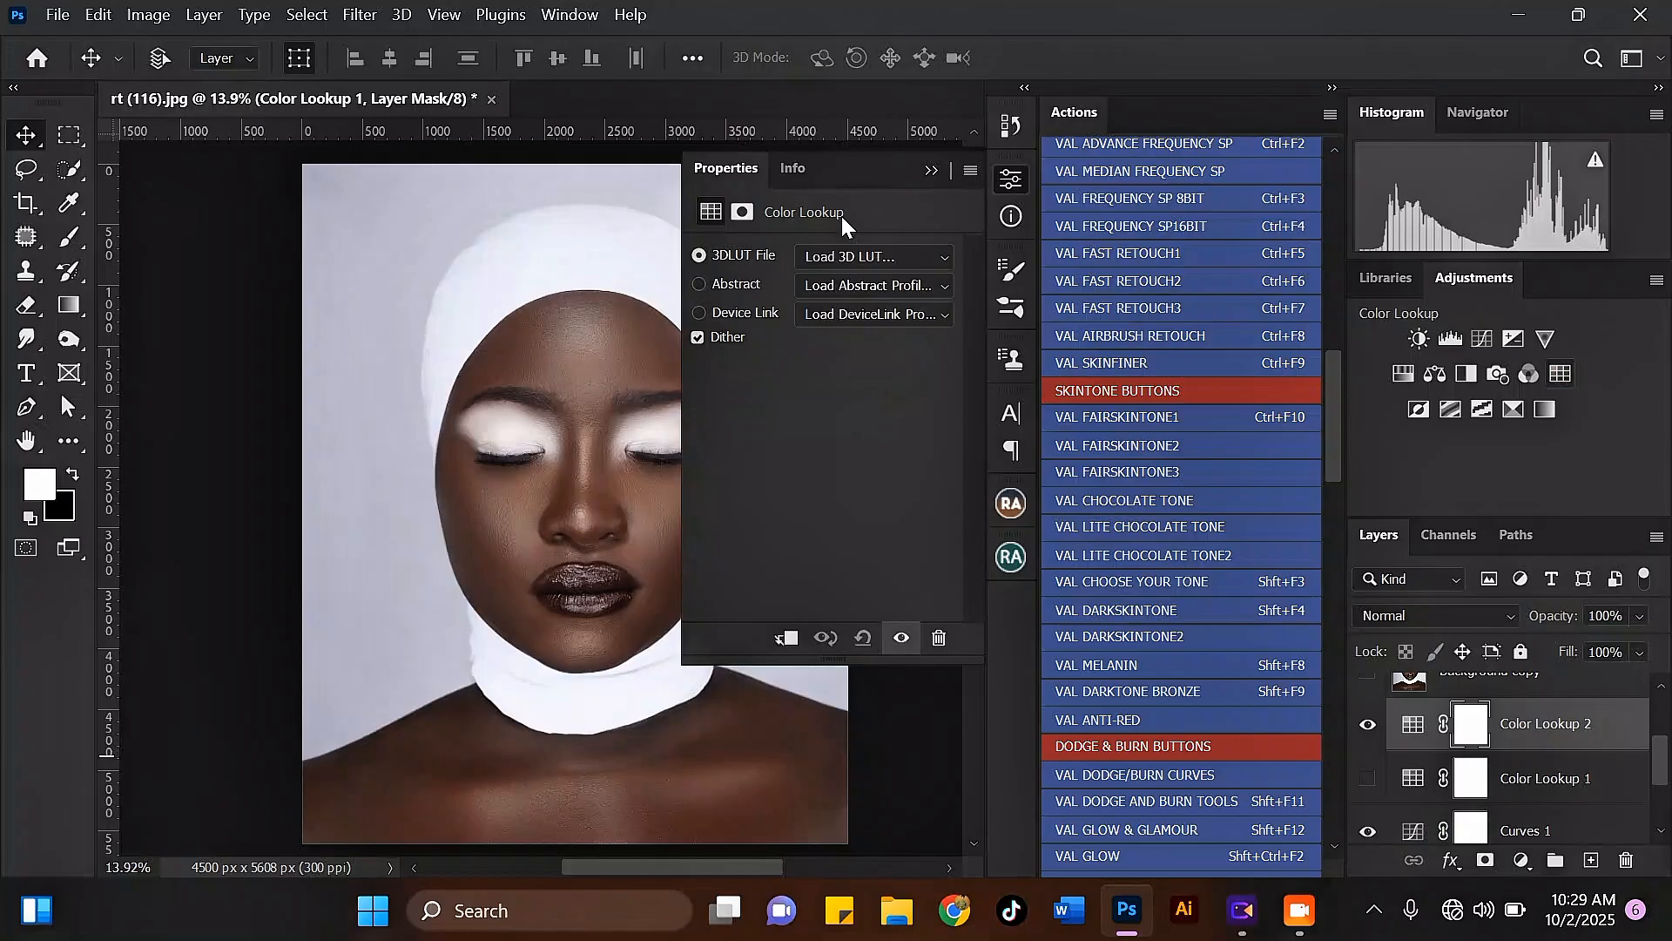
click(867, 249)
click(876, 26)
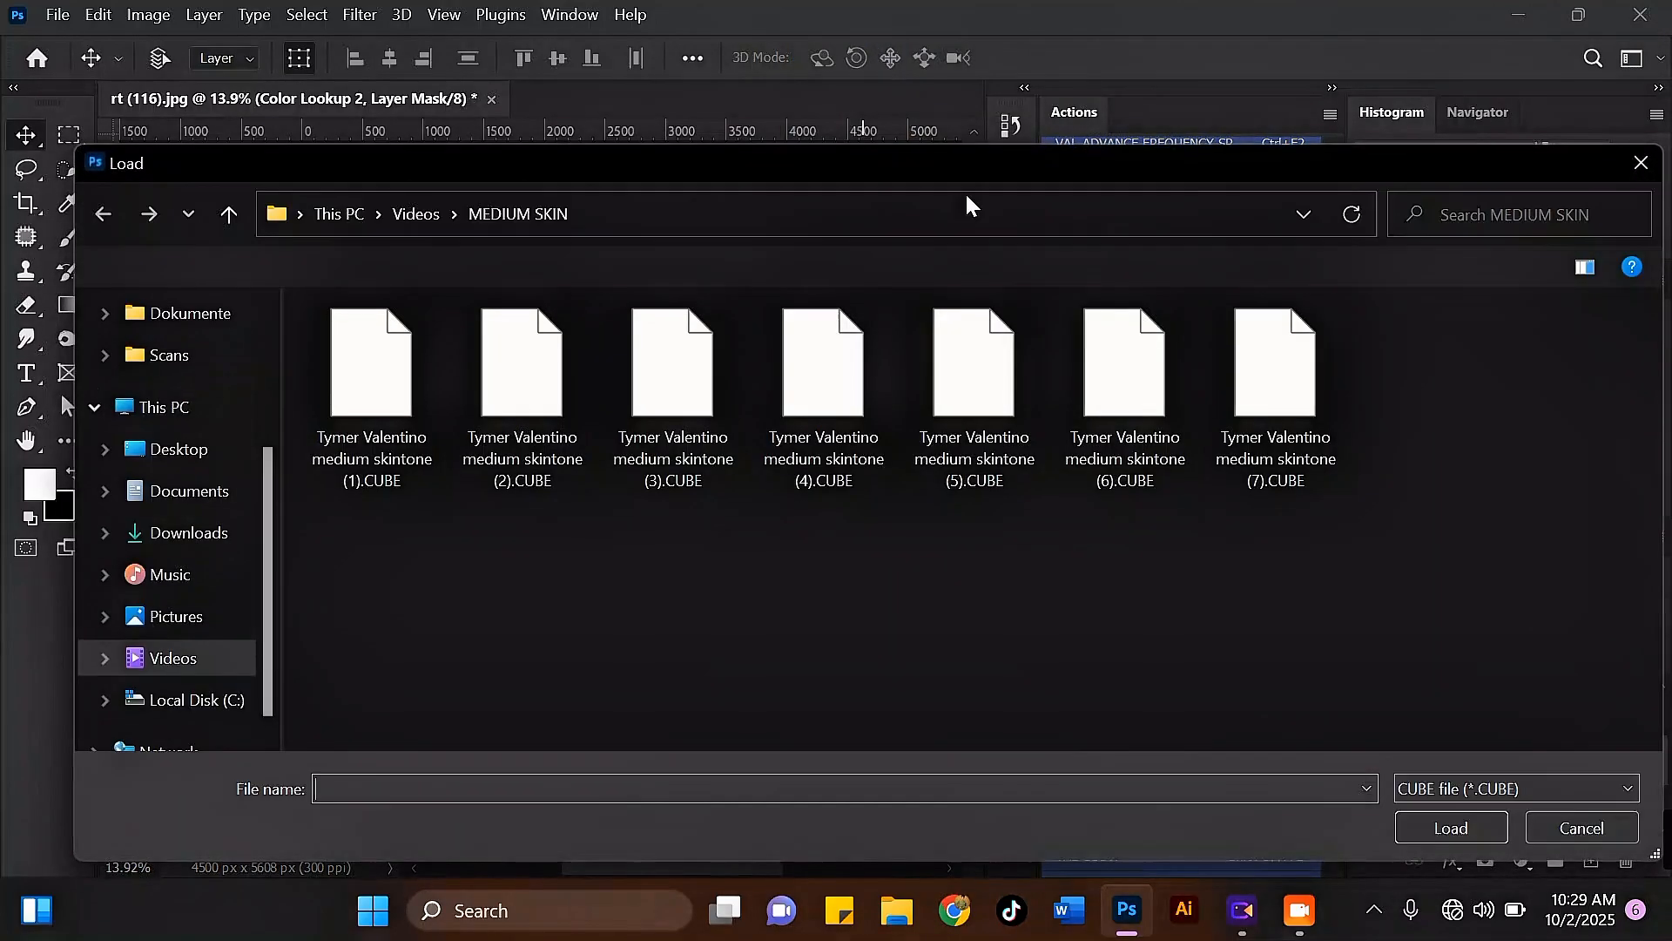
click(1168, 396)
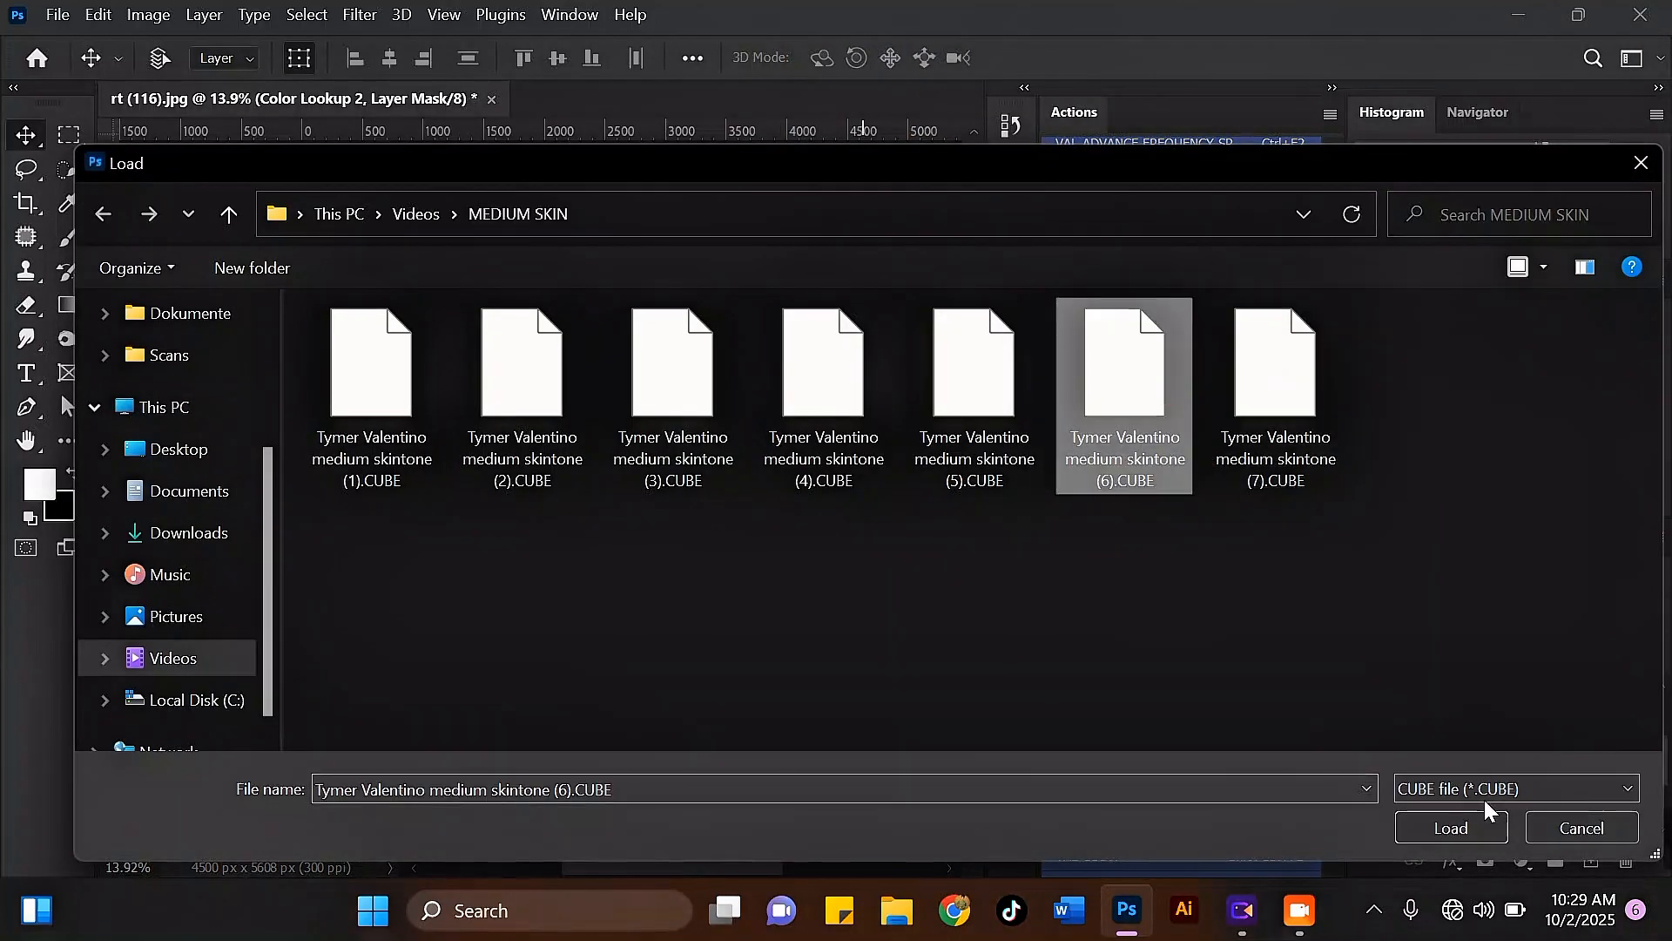
click(1452, 827)
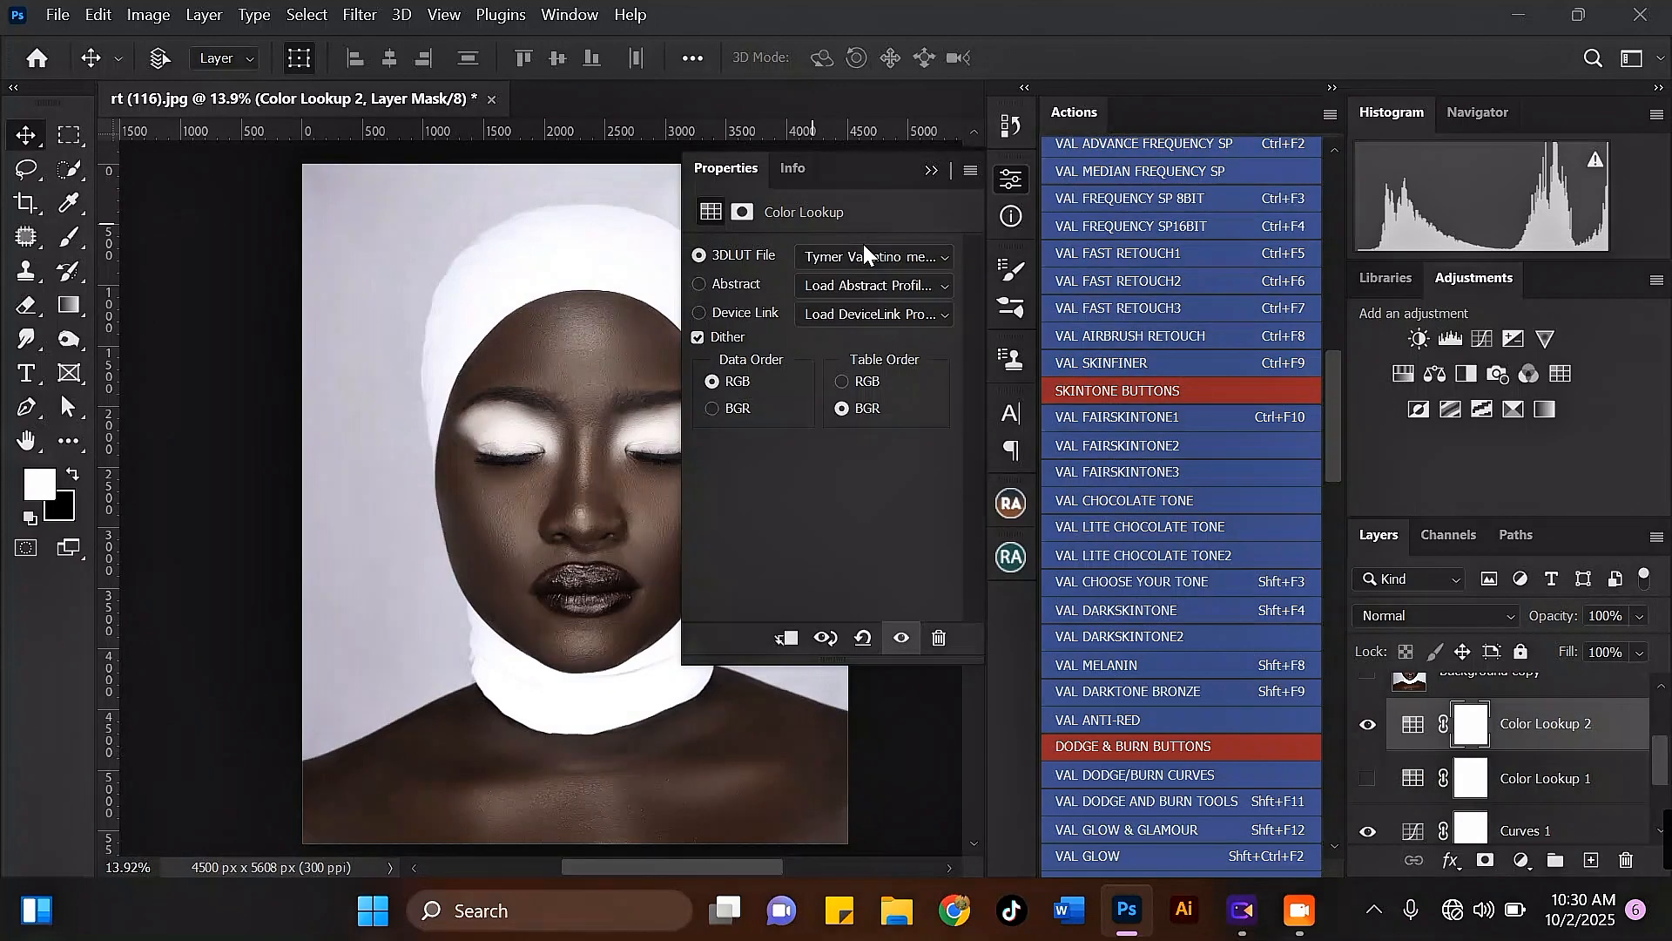
click(930, 170)
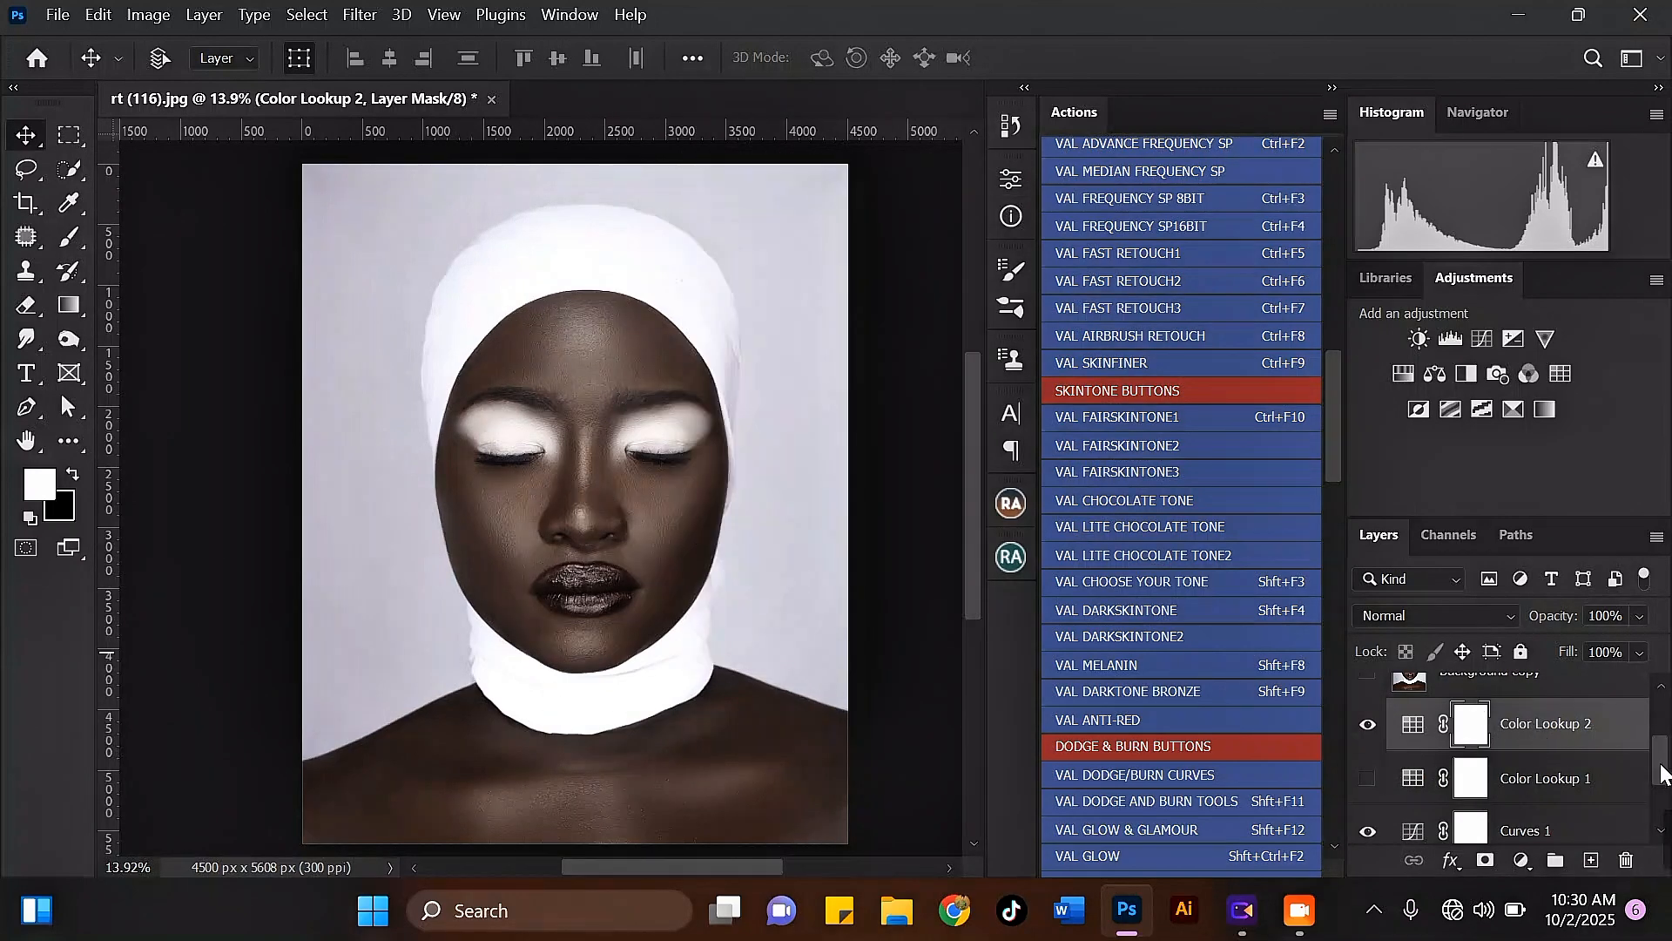
Step: Compare the portrait's skin tone at different magnifications, hide Color Lookup 2 and show Color Lookup 1 again
drag(1662, 772, 1661, 728)
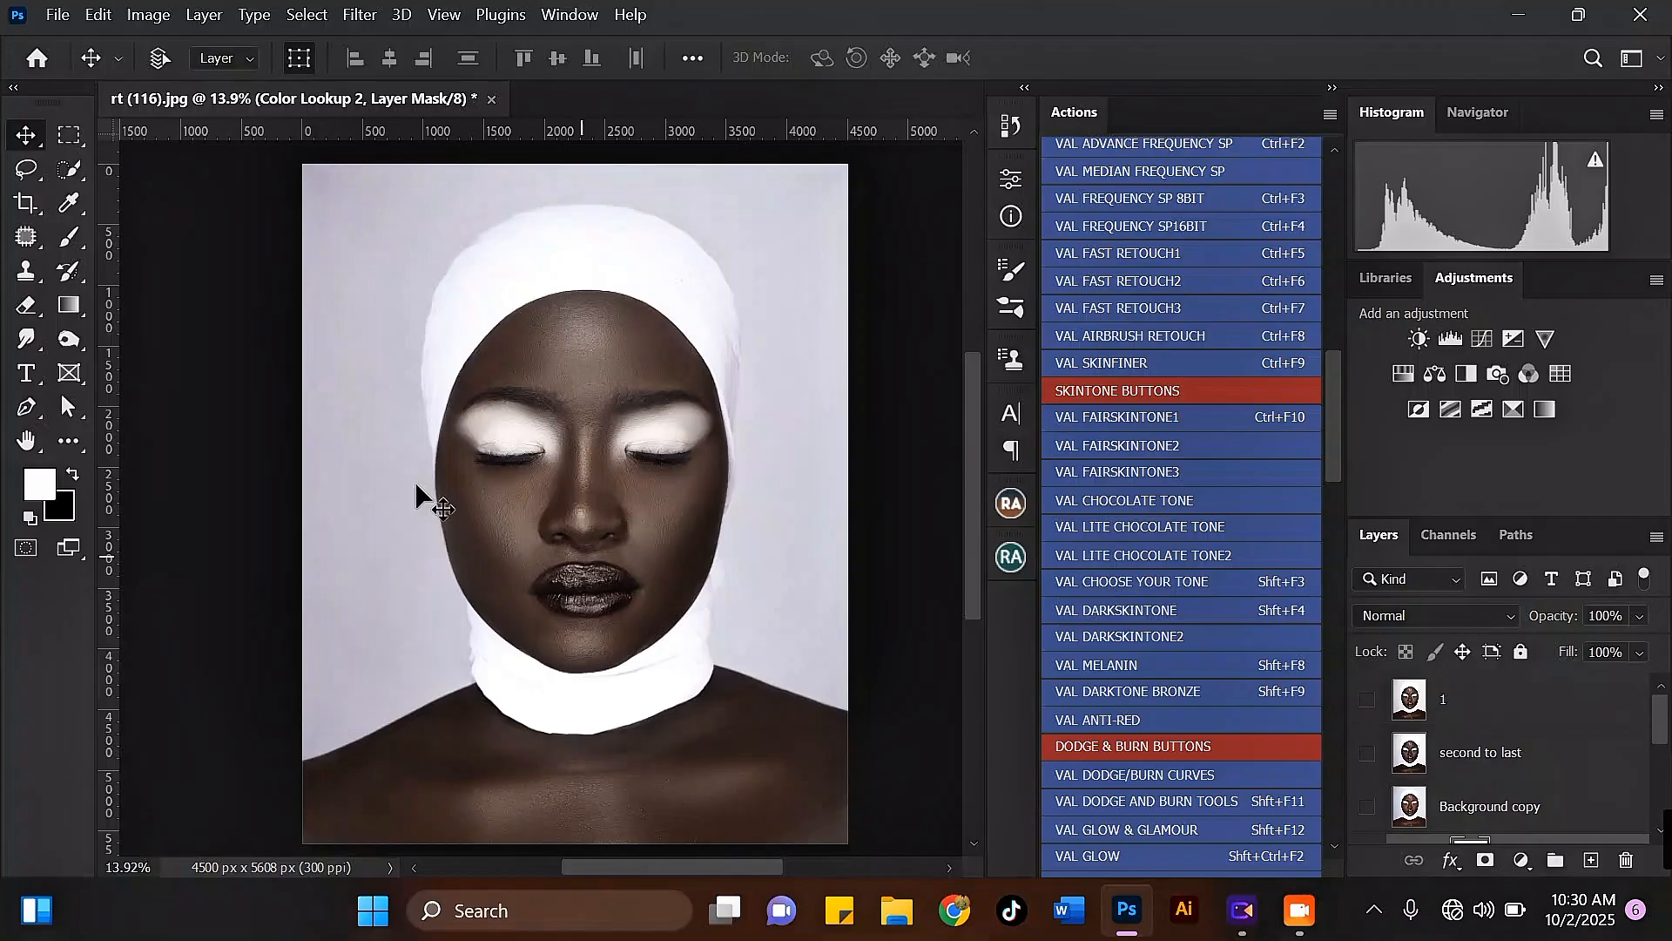
scroll(519, 374, up, 1)
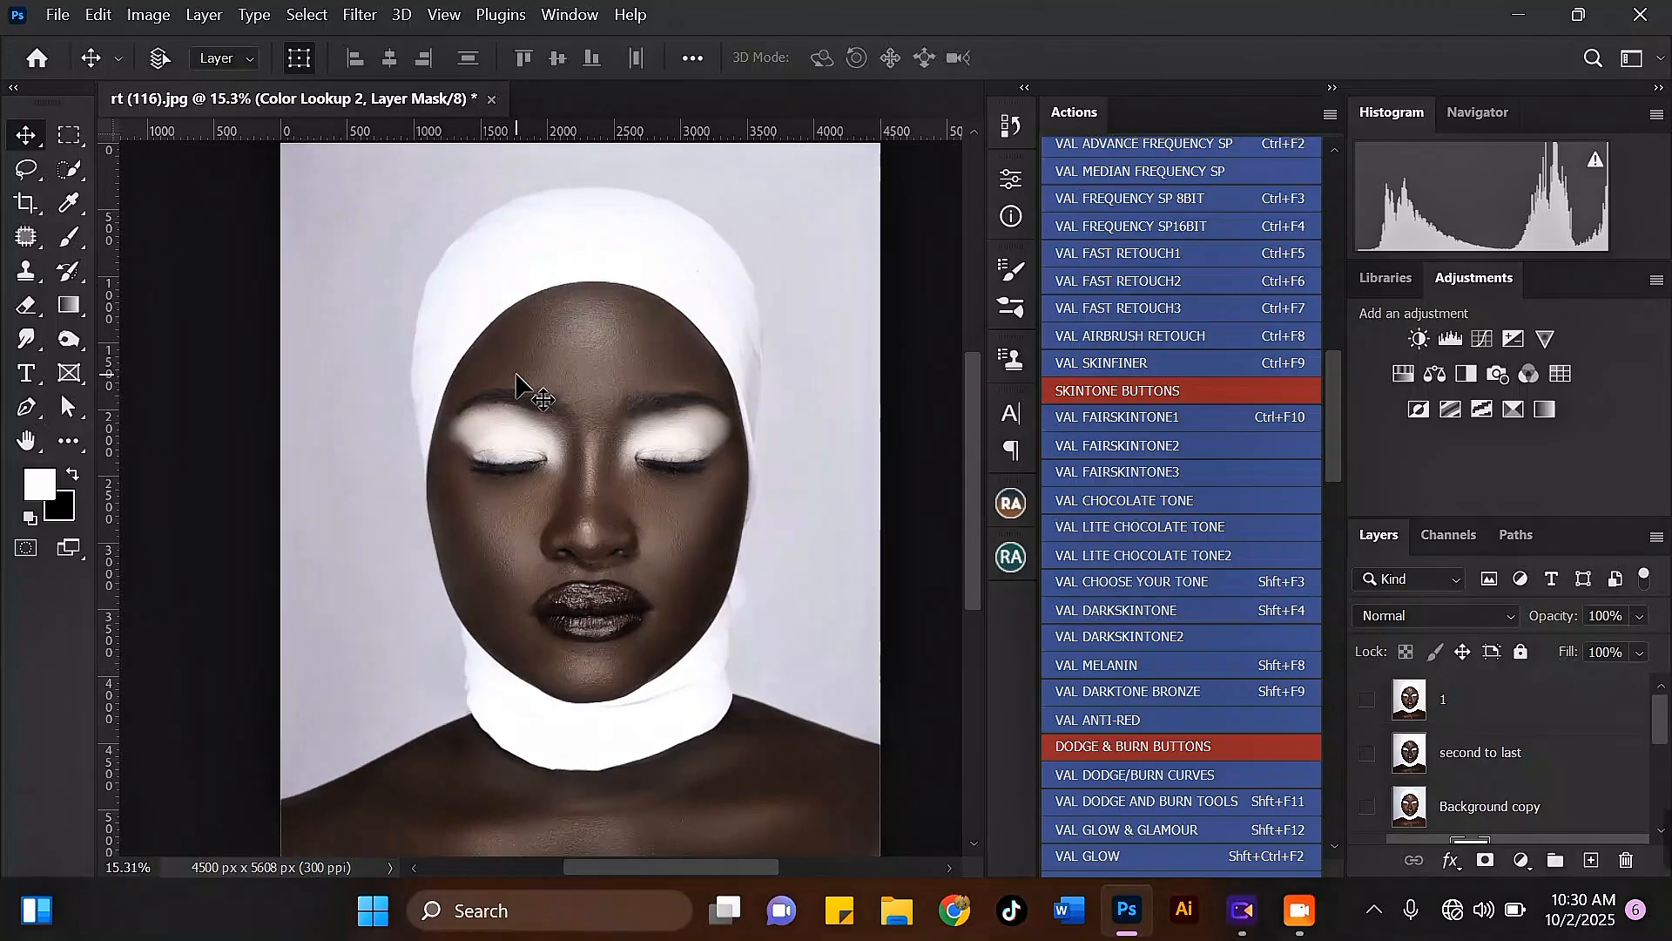
scroll(519, 376, down, 2)
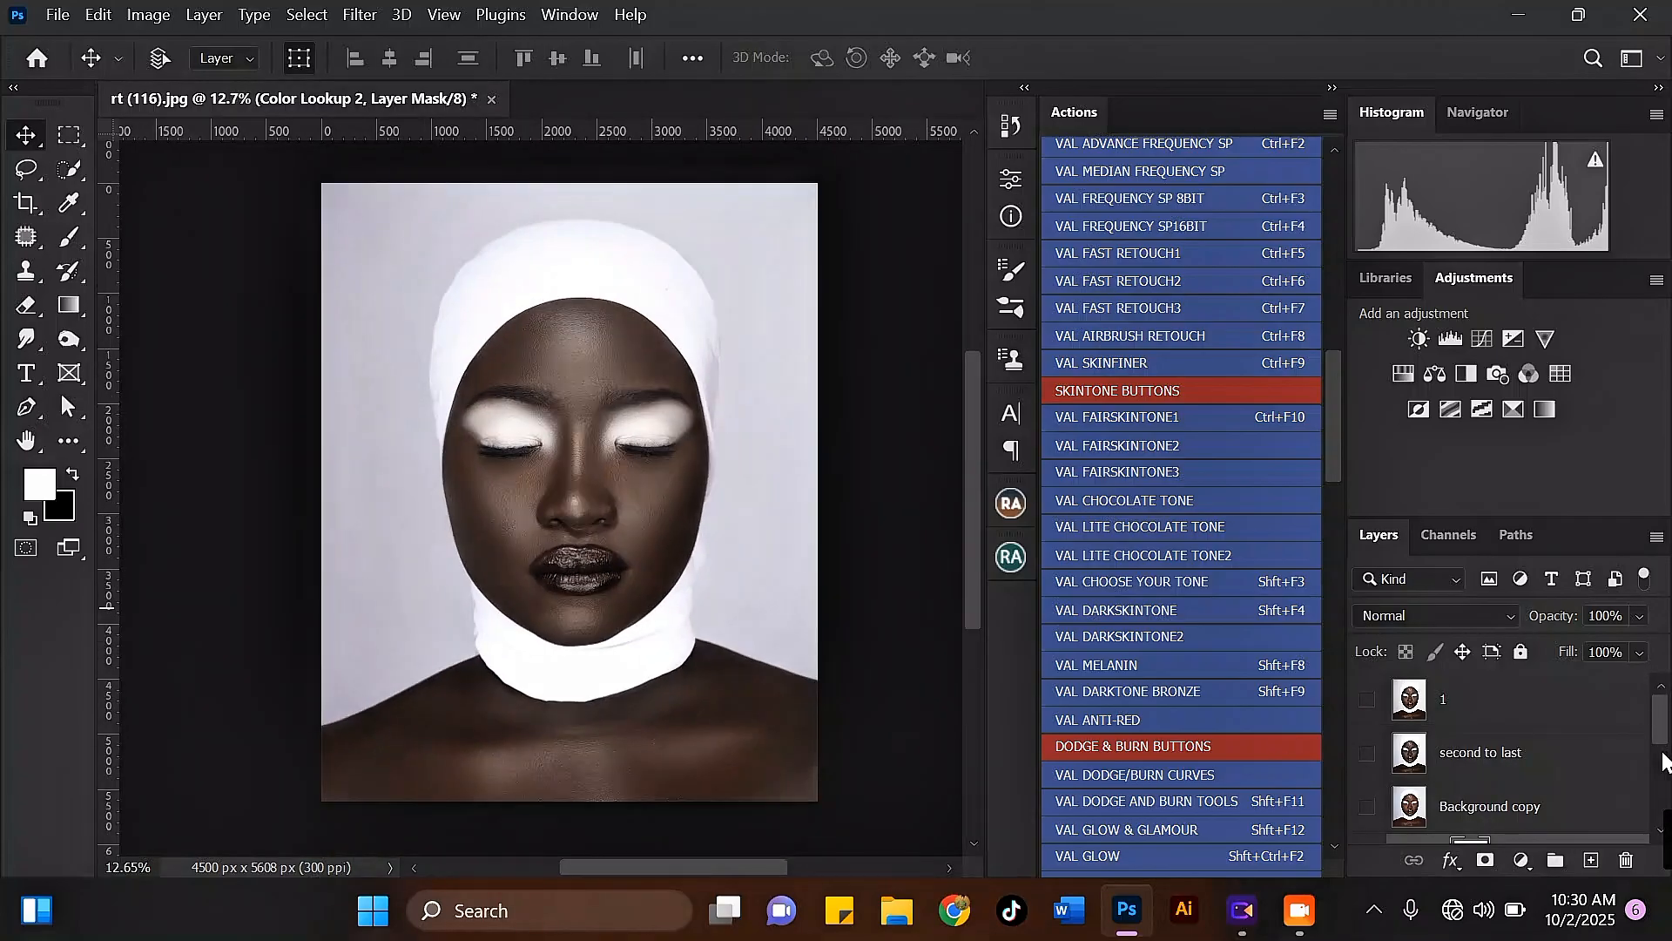
drag(1662, 730, 1660, 777)
click(1369, 765)
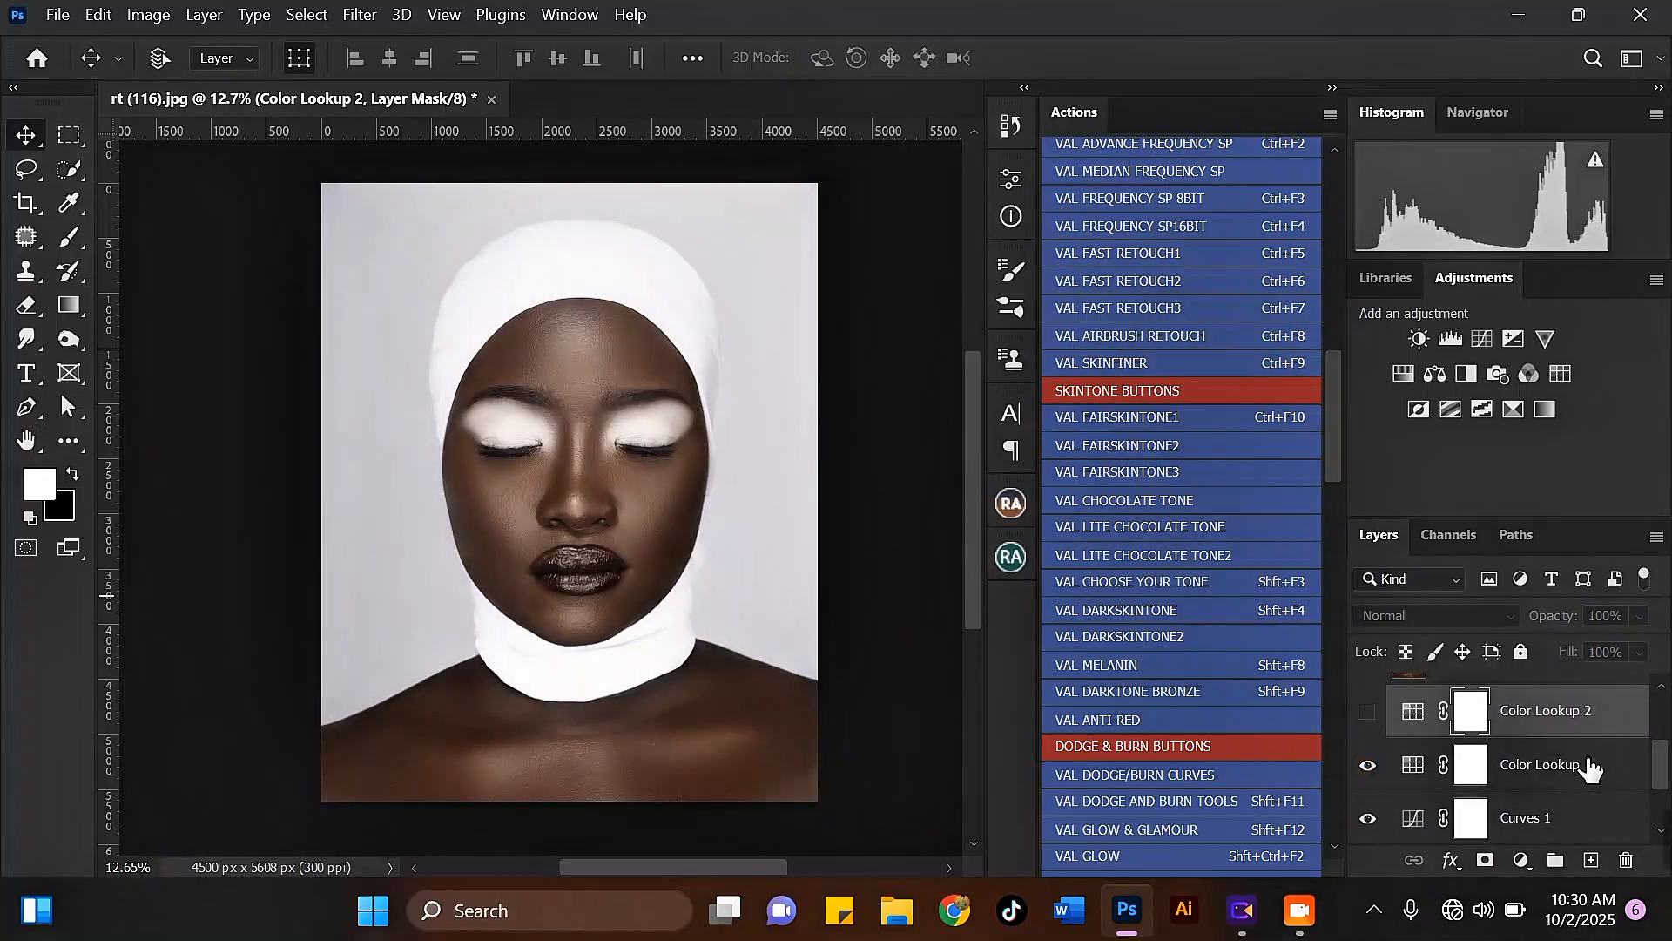
Step: Merge the layers from Color Lookup 2 down to Color Fill 1 into one layer above the Background
drag(1664, 774, 1665, 813)
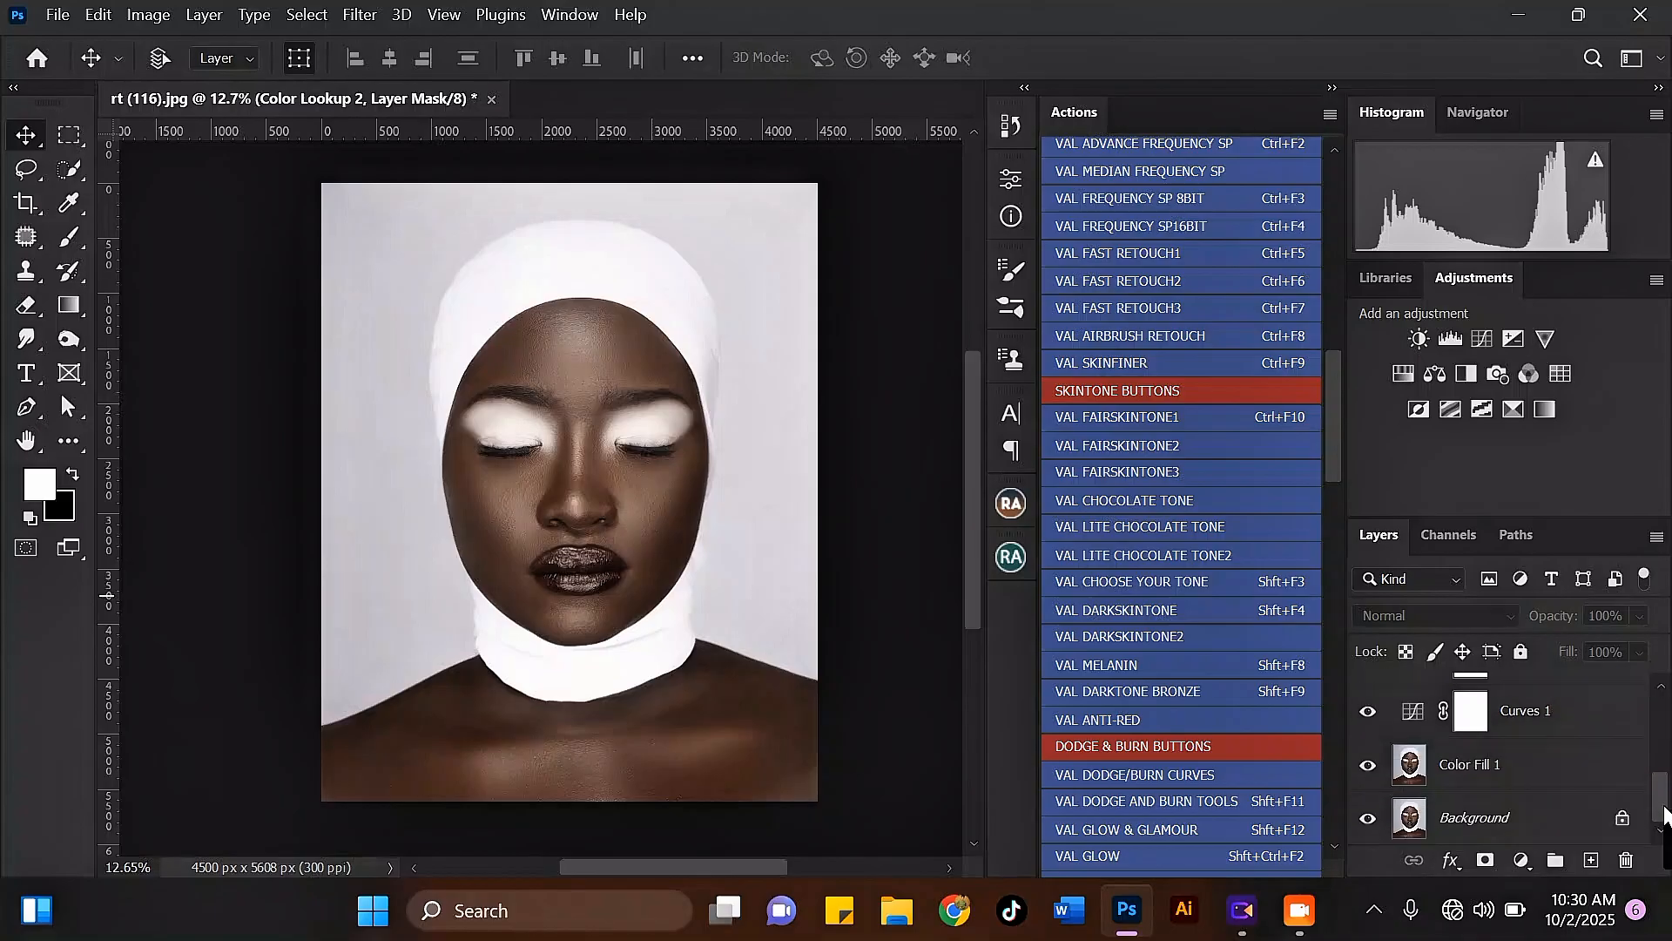
shift+click(1528, 765)
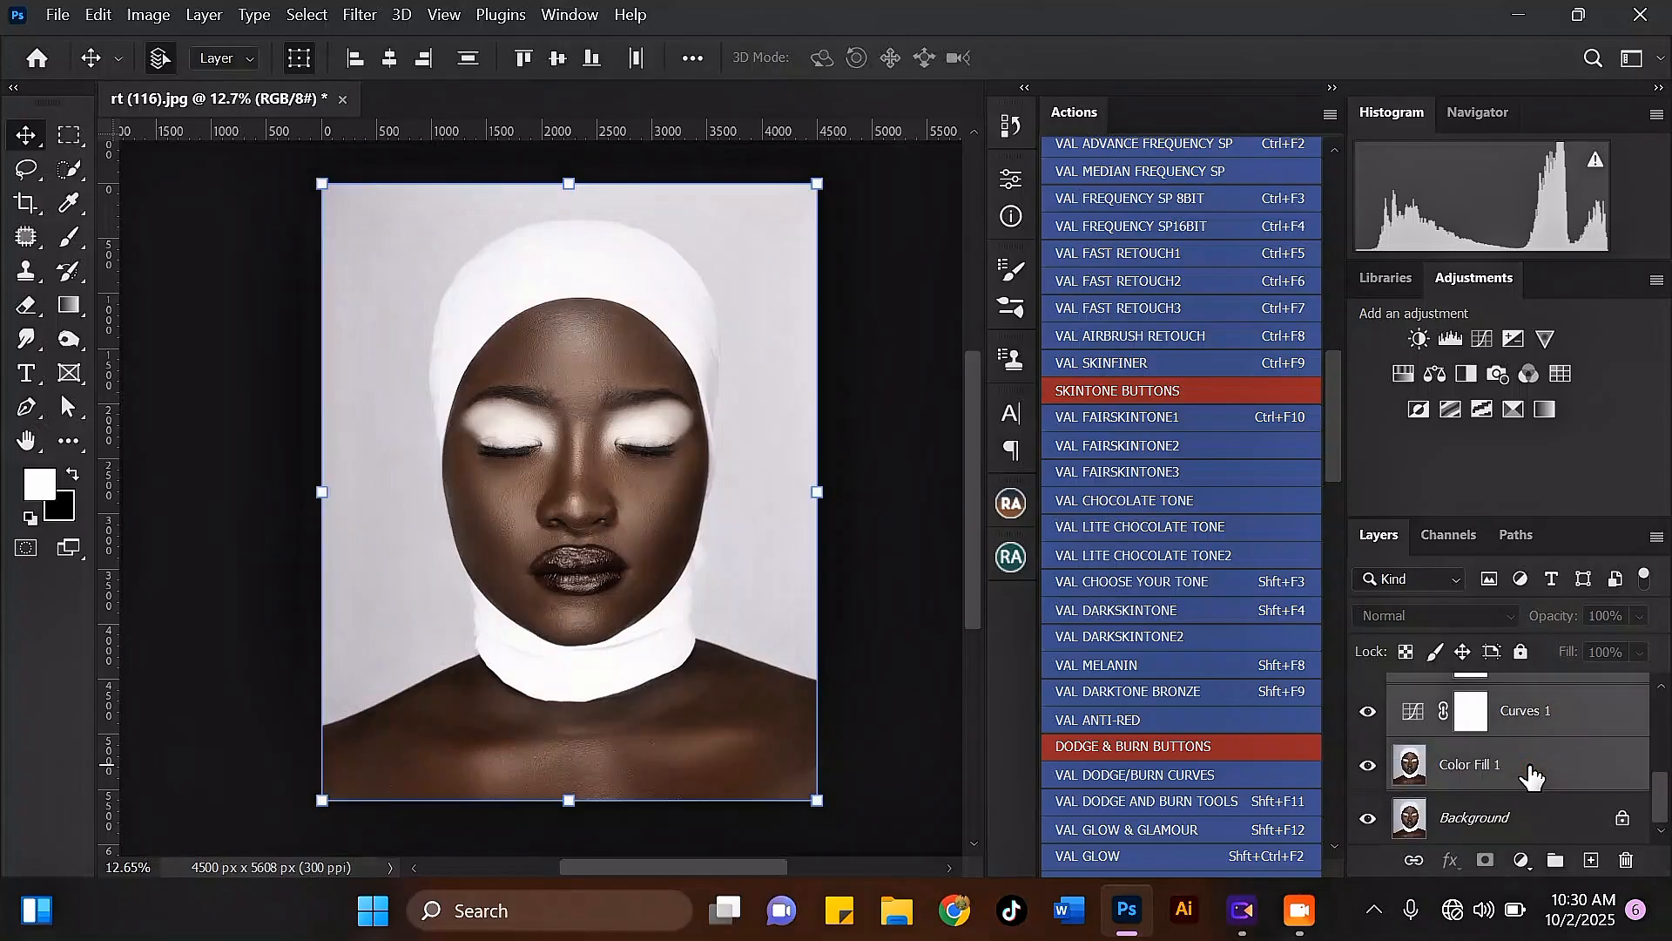
key(ctrl+e)
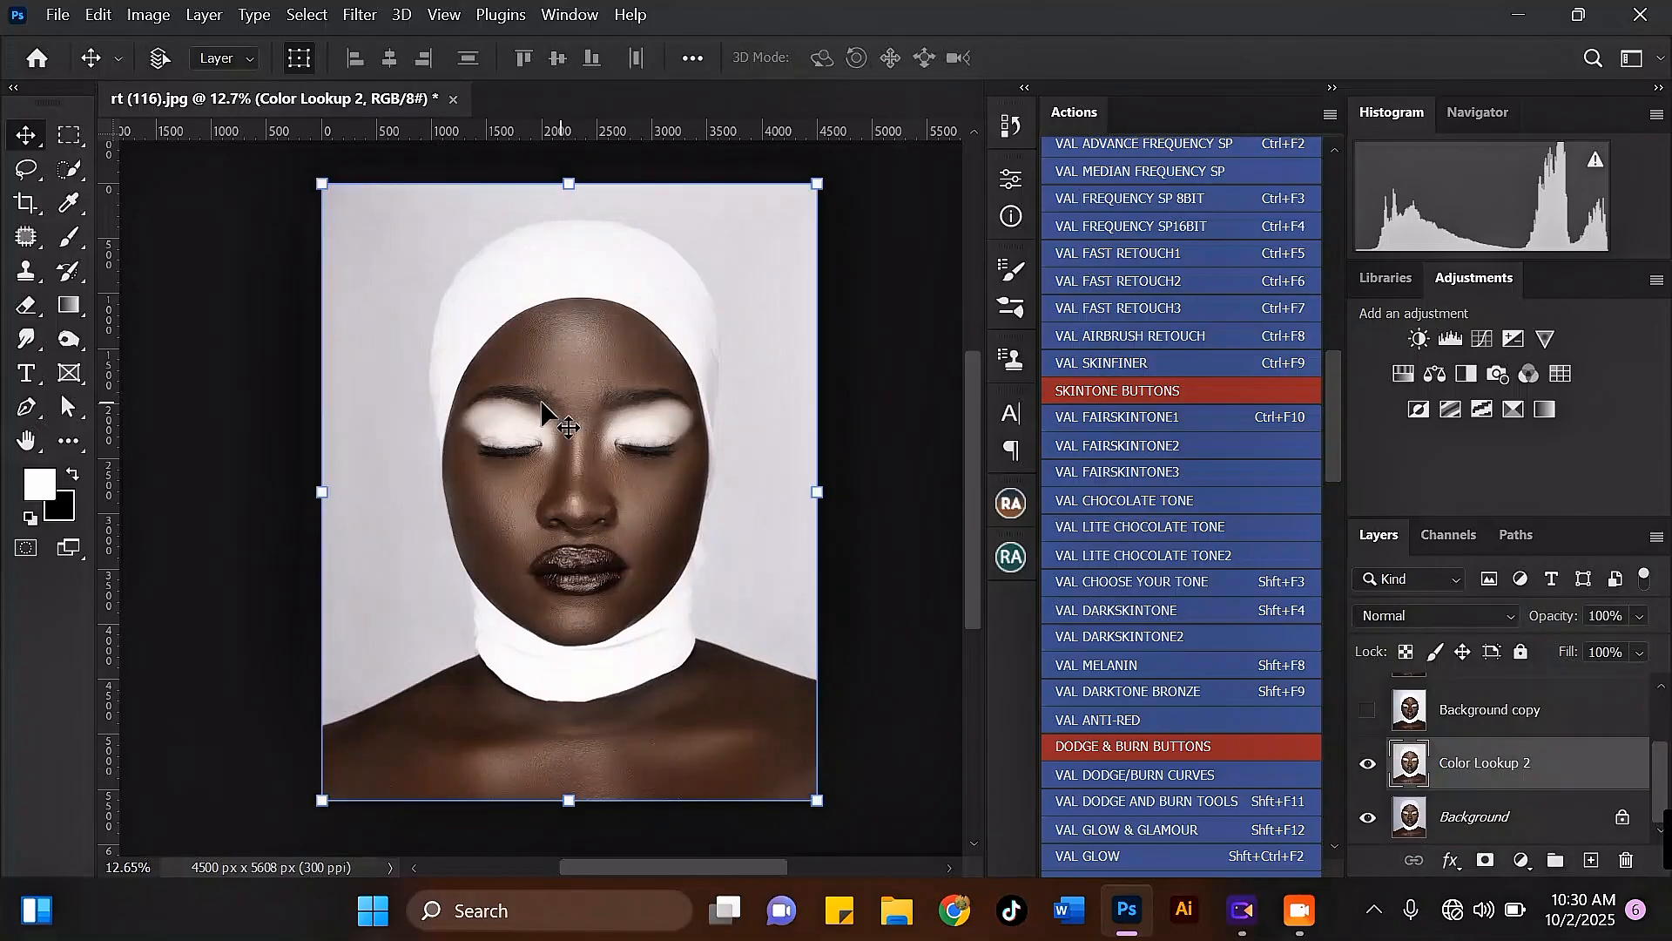
Step: Open the merged layer in the Camera Raw Filter and show a side-by-side before/after comparison
scroll(559, 425, up, 4)
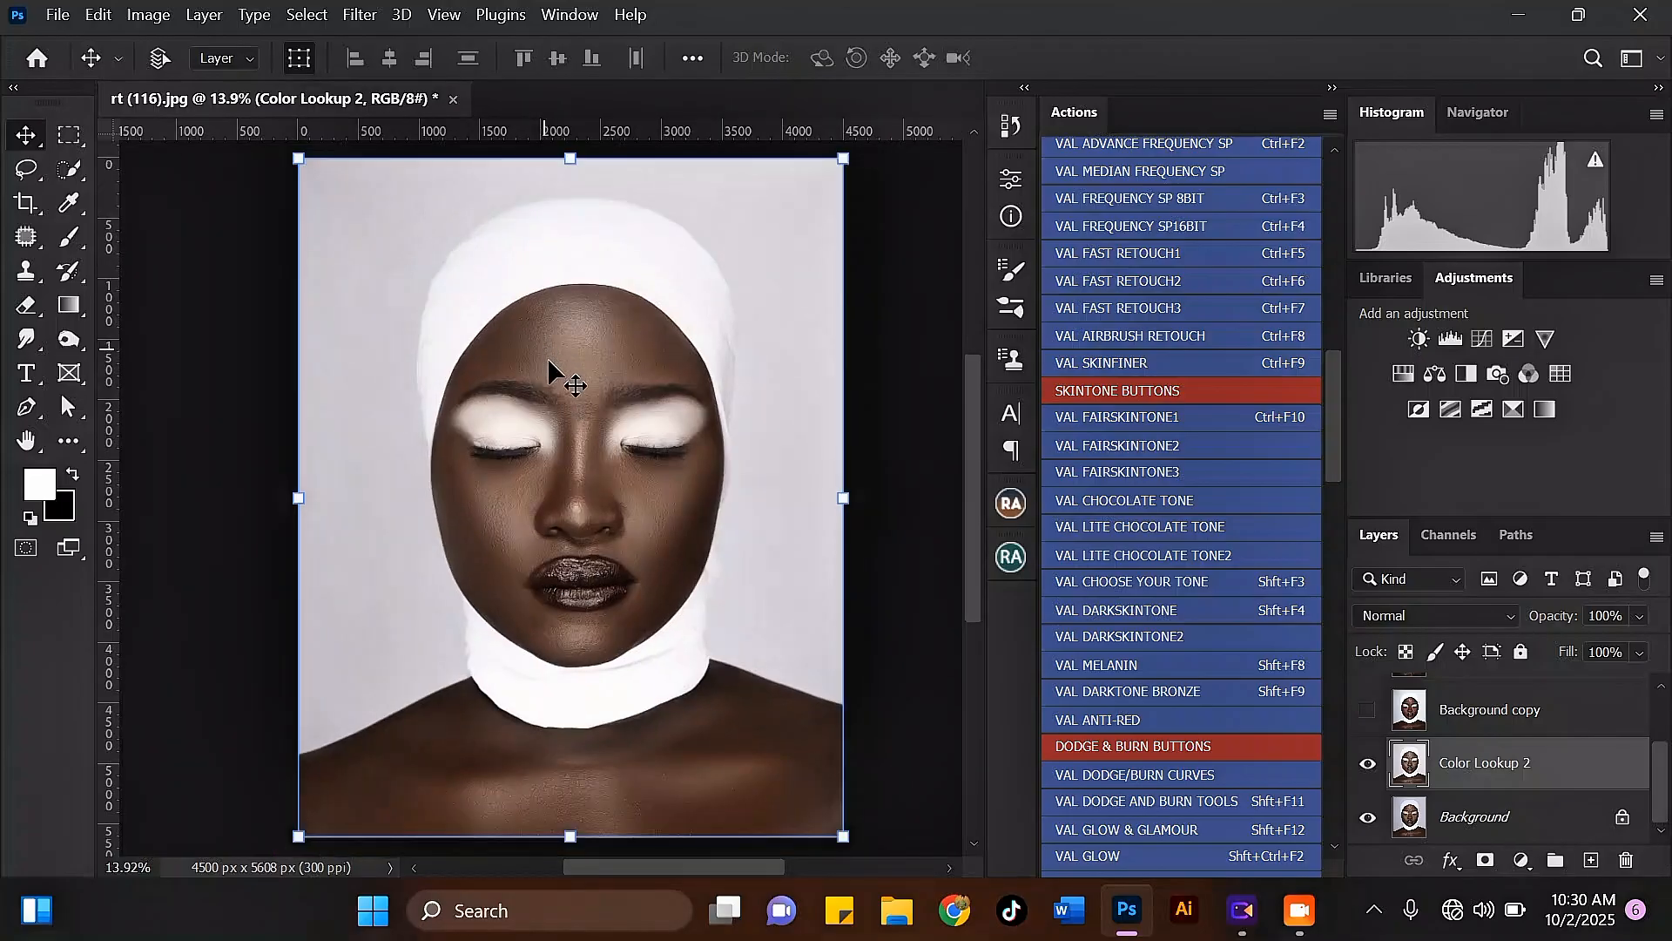
scroll(592, 425, up, 2)
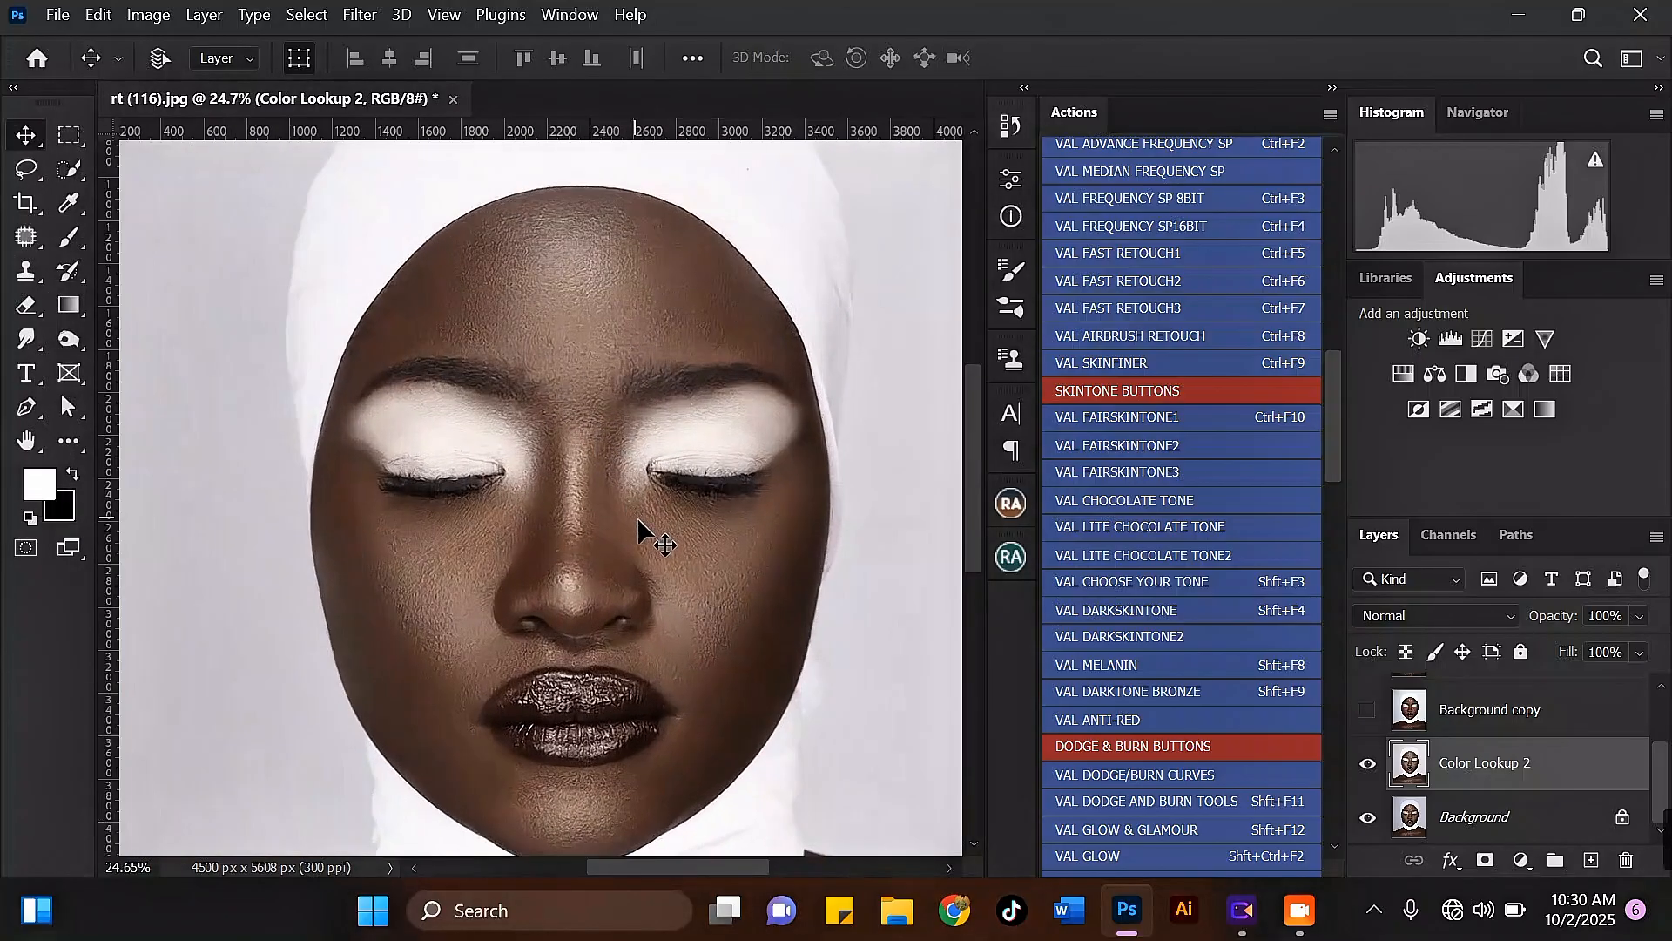
click(357, 15)
click(489, 197)
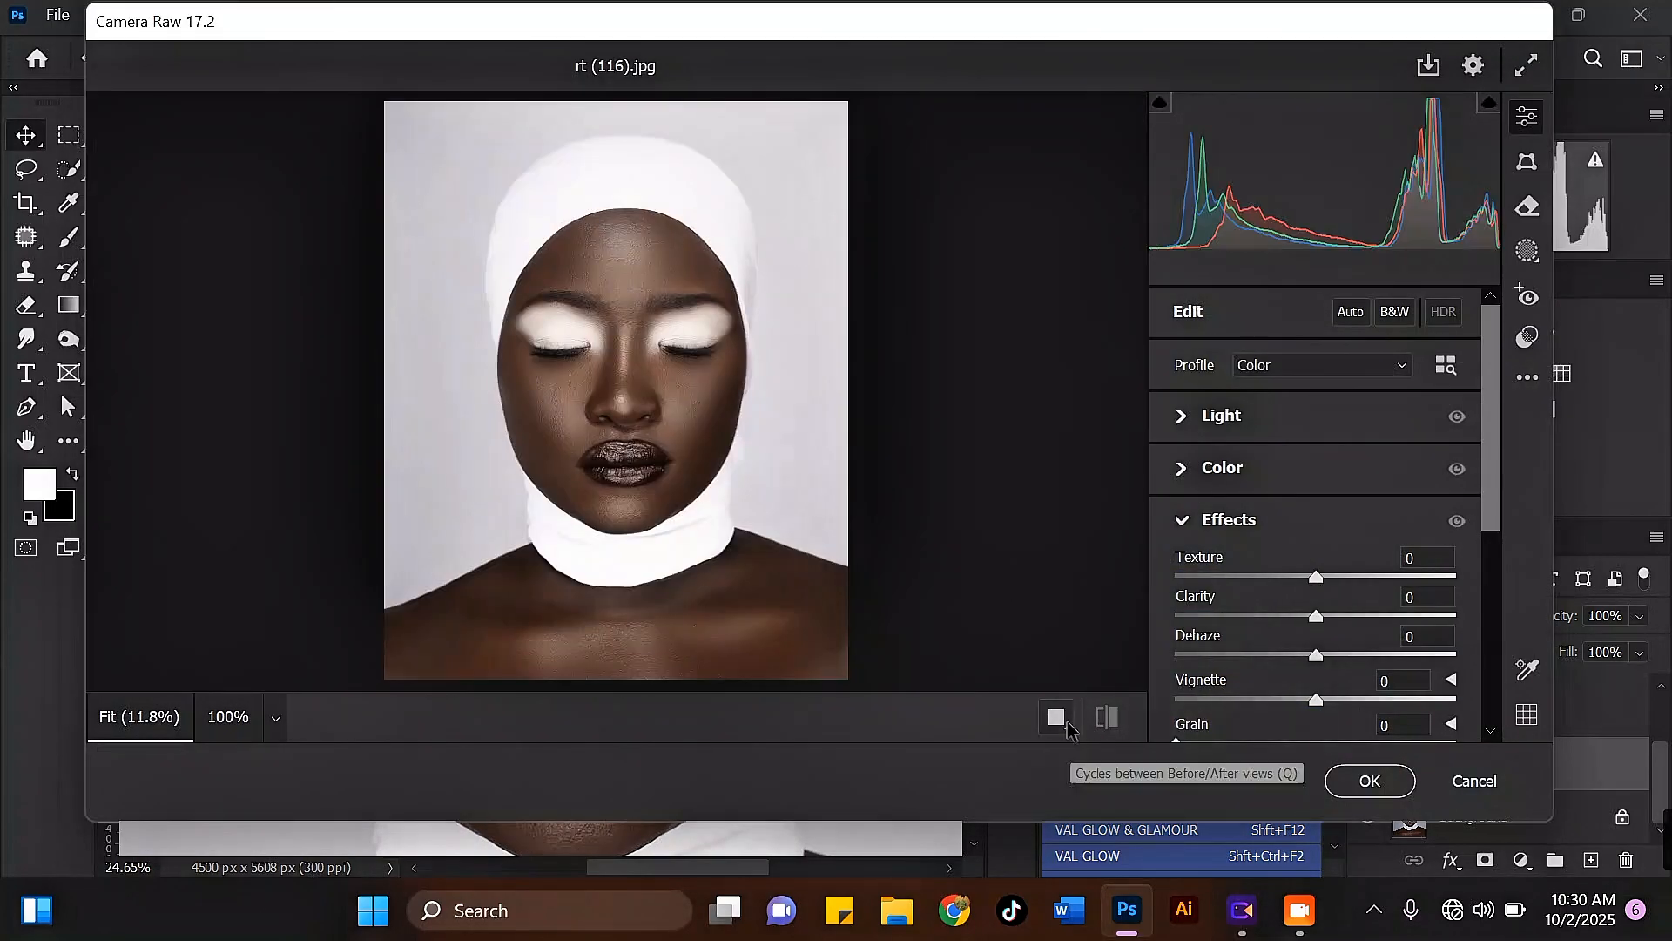
click(1057, 719)
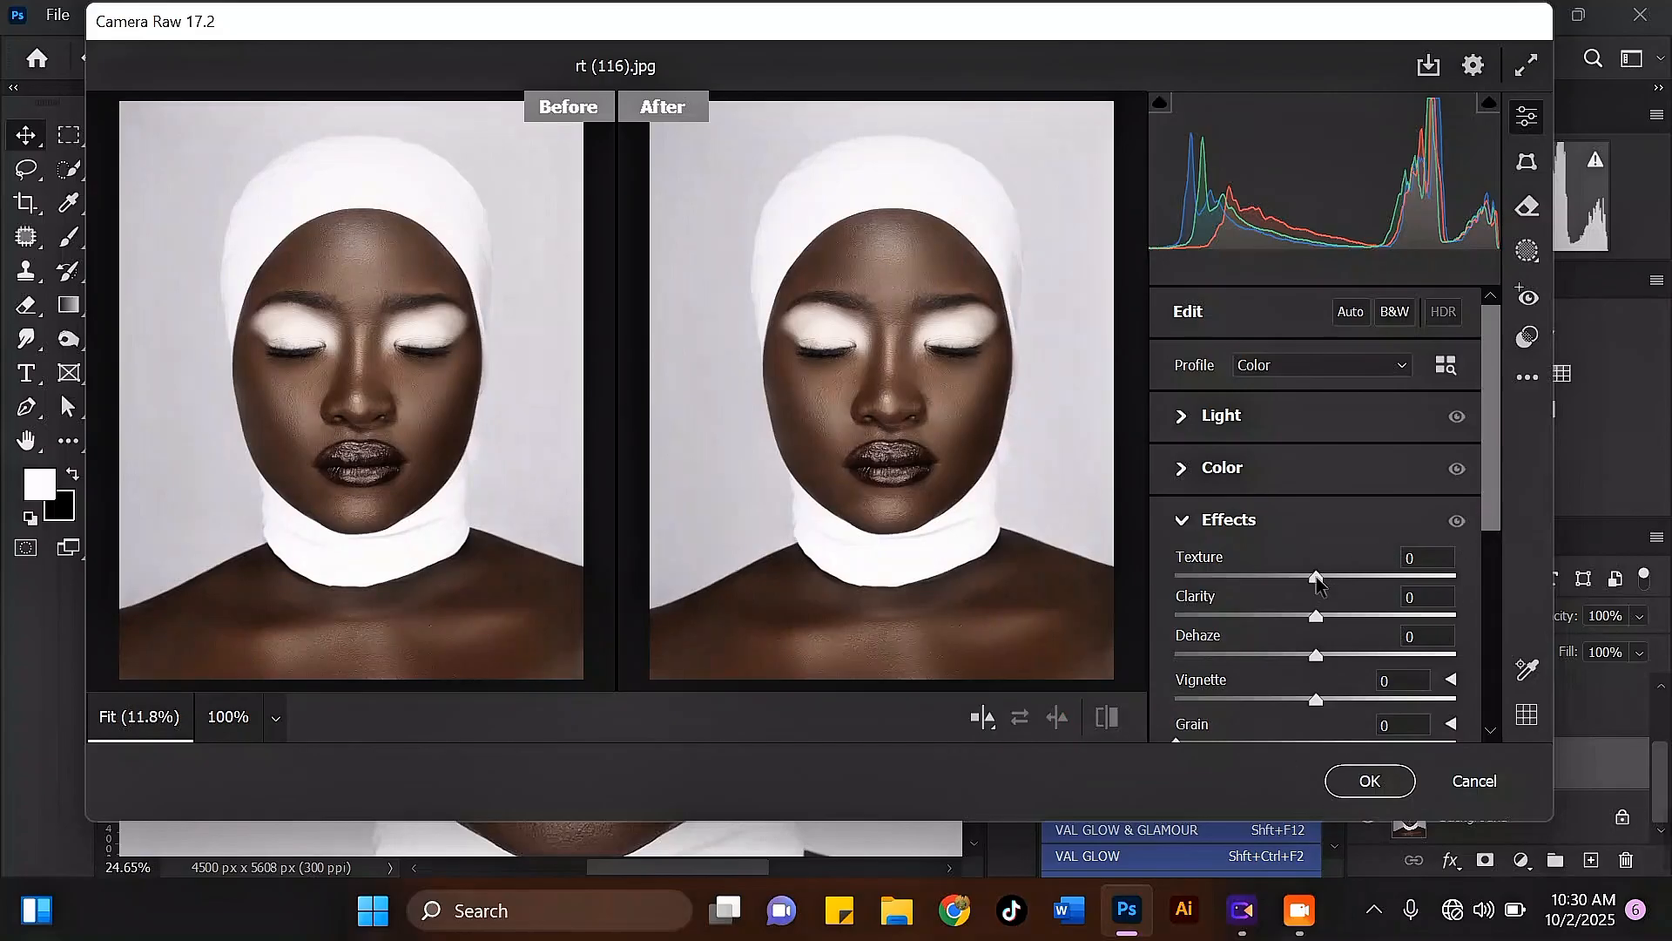
Step: Set the Texture to +10 and the Blacks to -16 in the Camera Raw Filter
drag(1326, 575, 1330, 573)
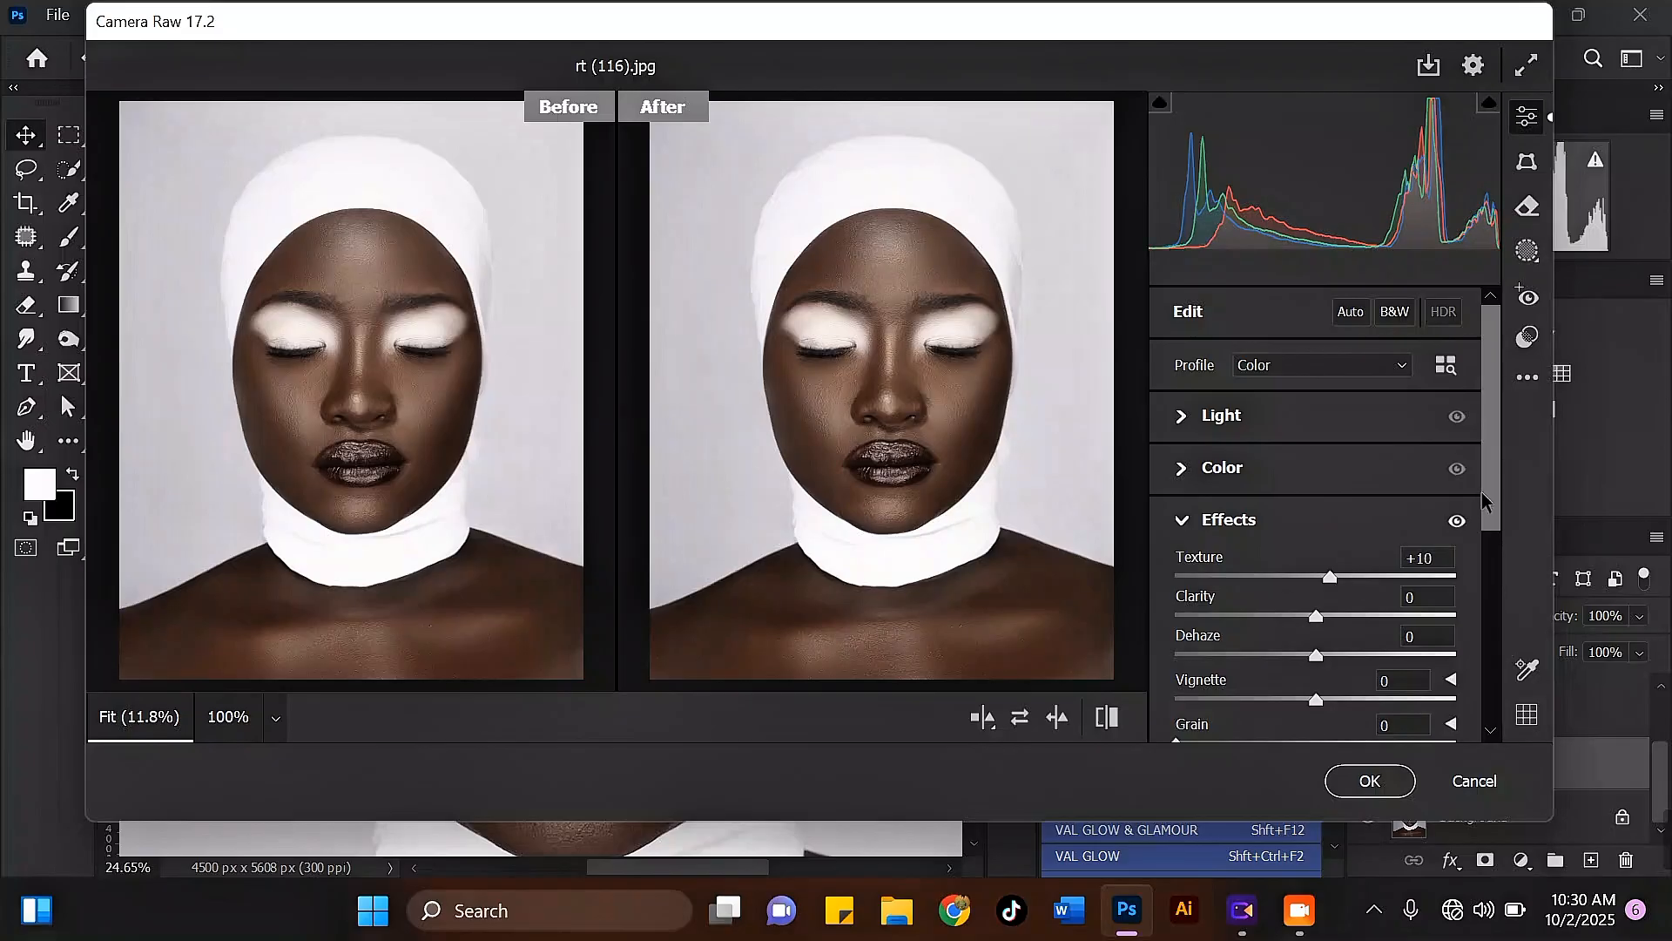
drag(1482, 493, 1488, 548)
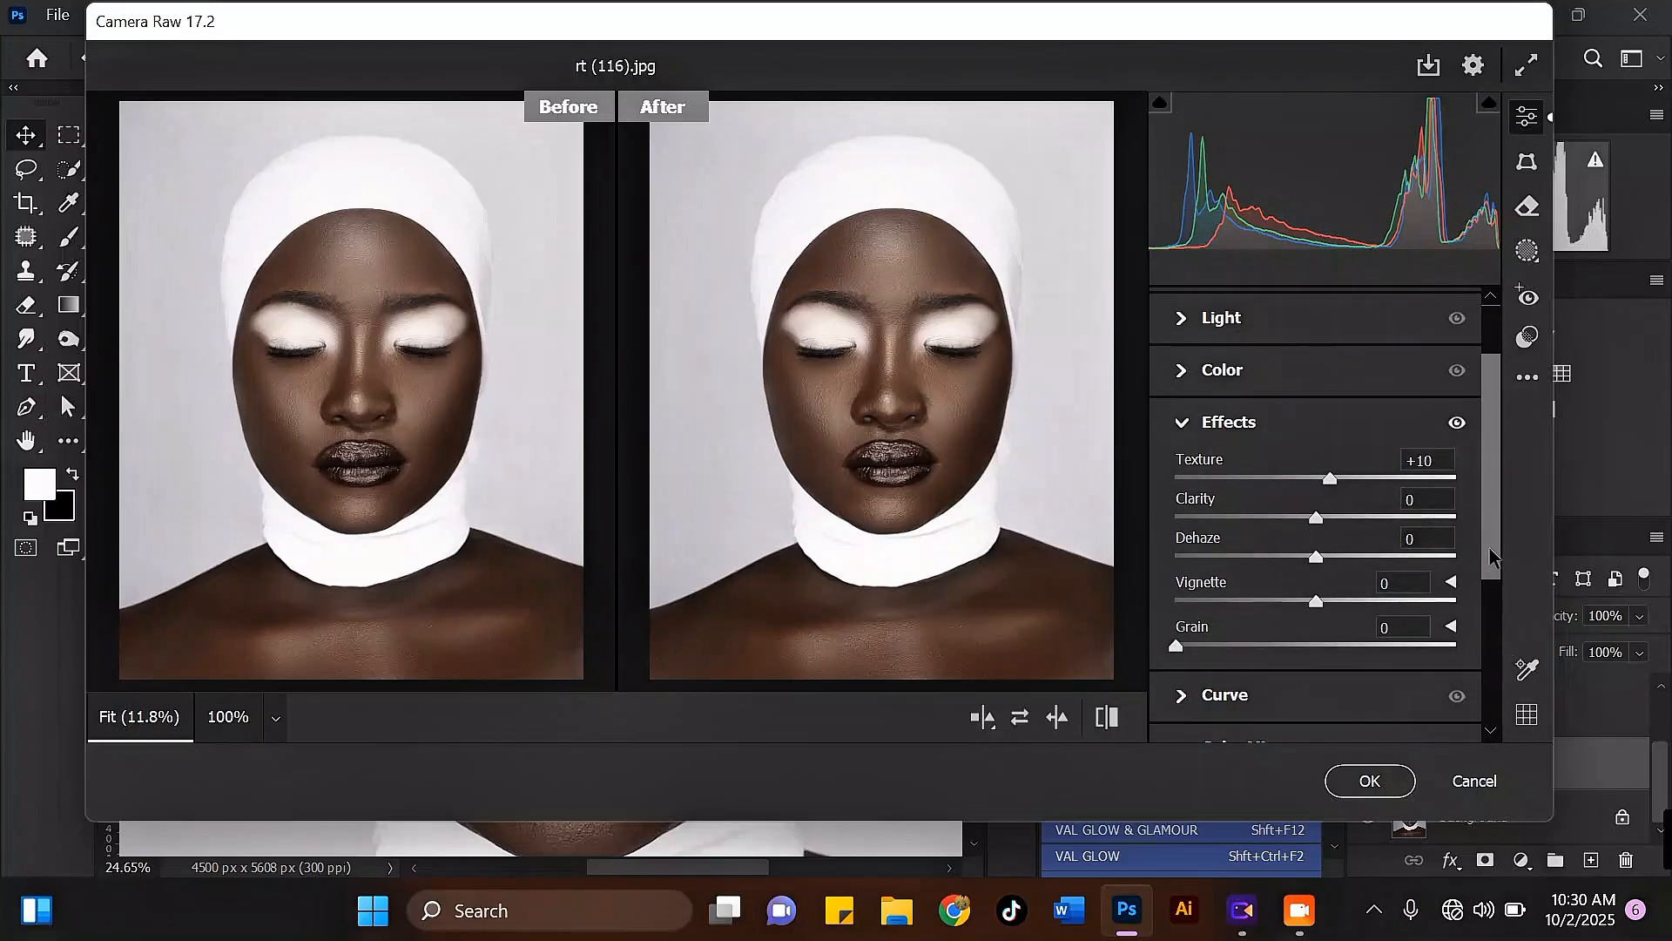
scroll(1263, 436, up, 2)
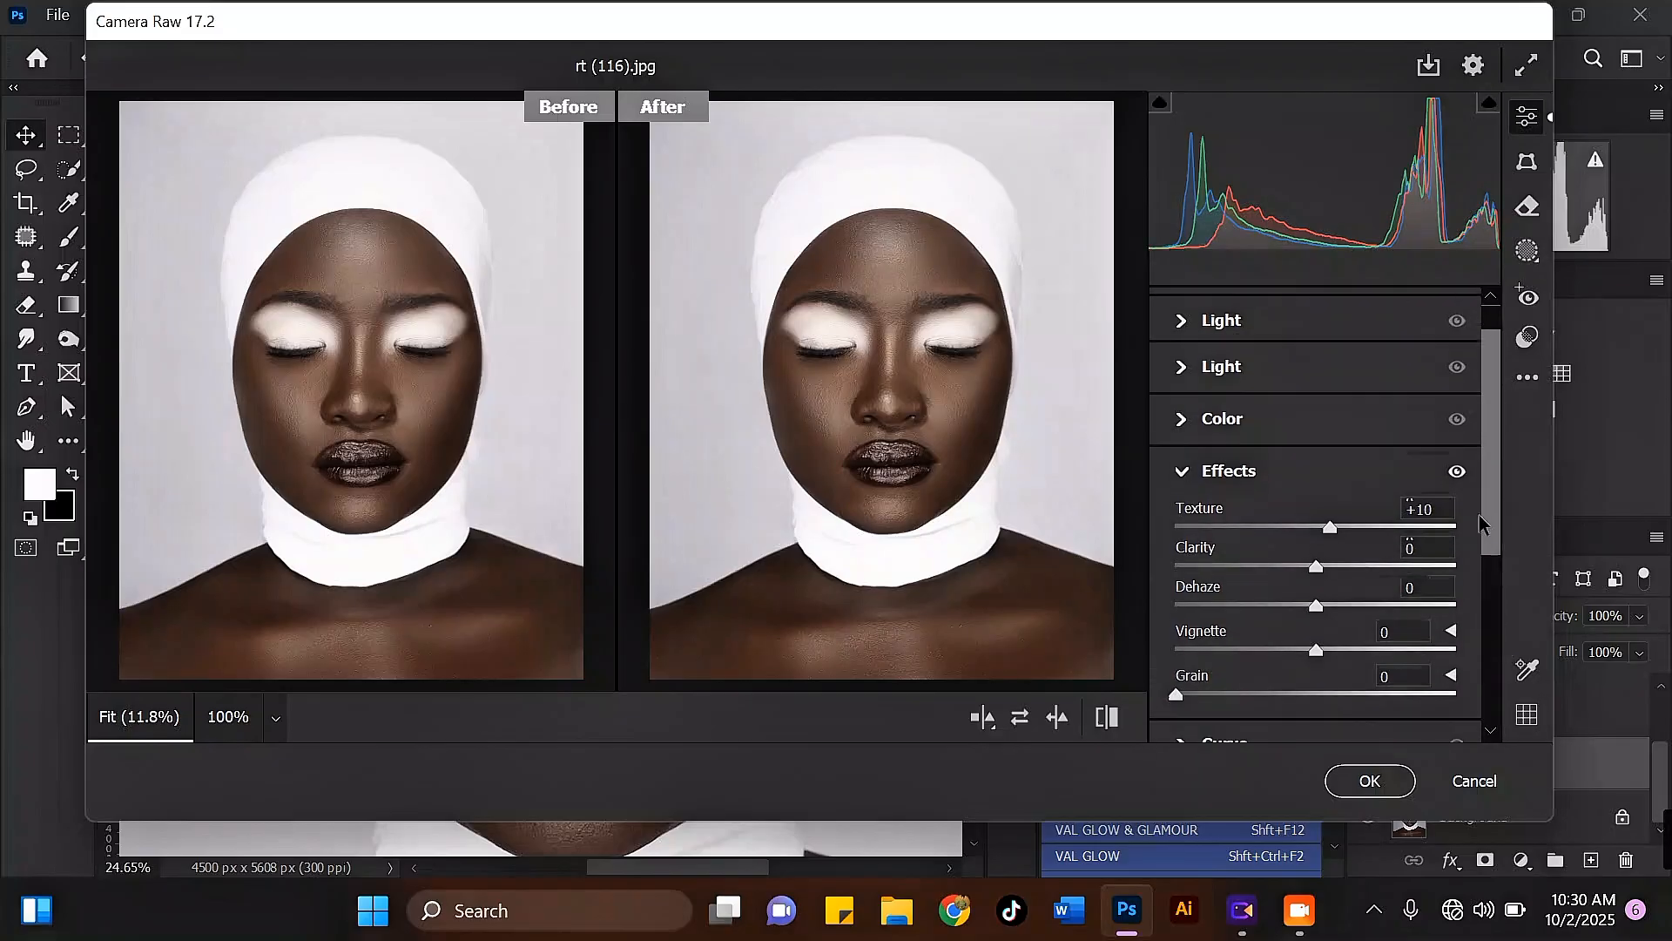
click(1198, 385)
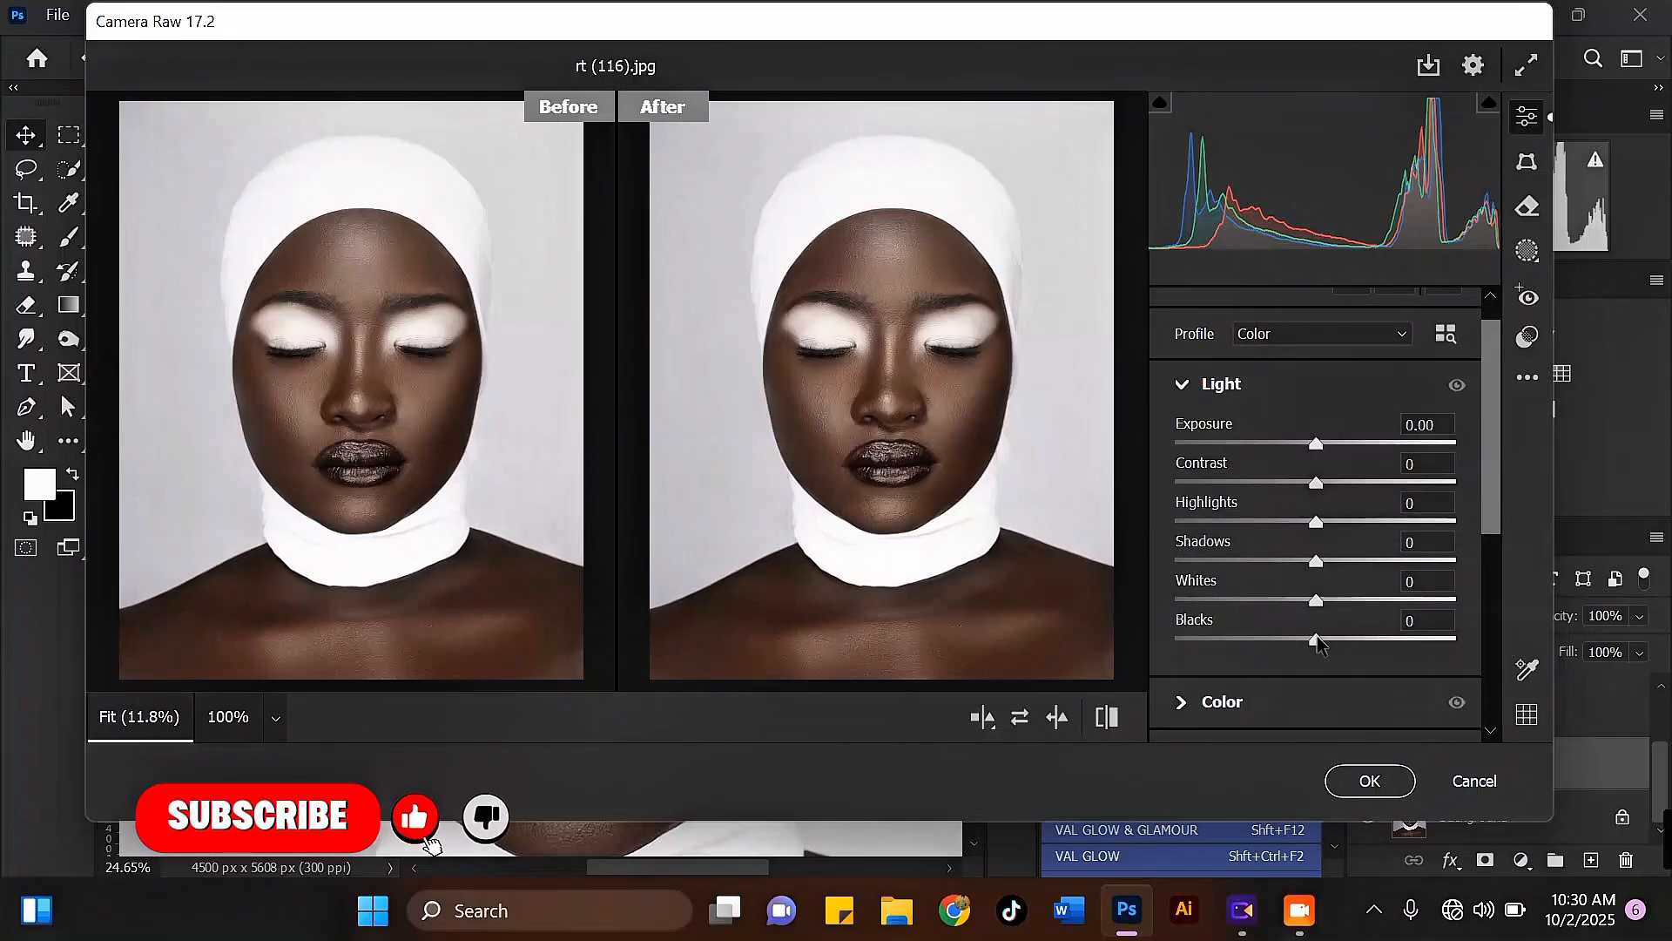
drag(1319, 643, 1292, 641)
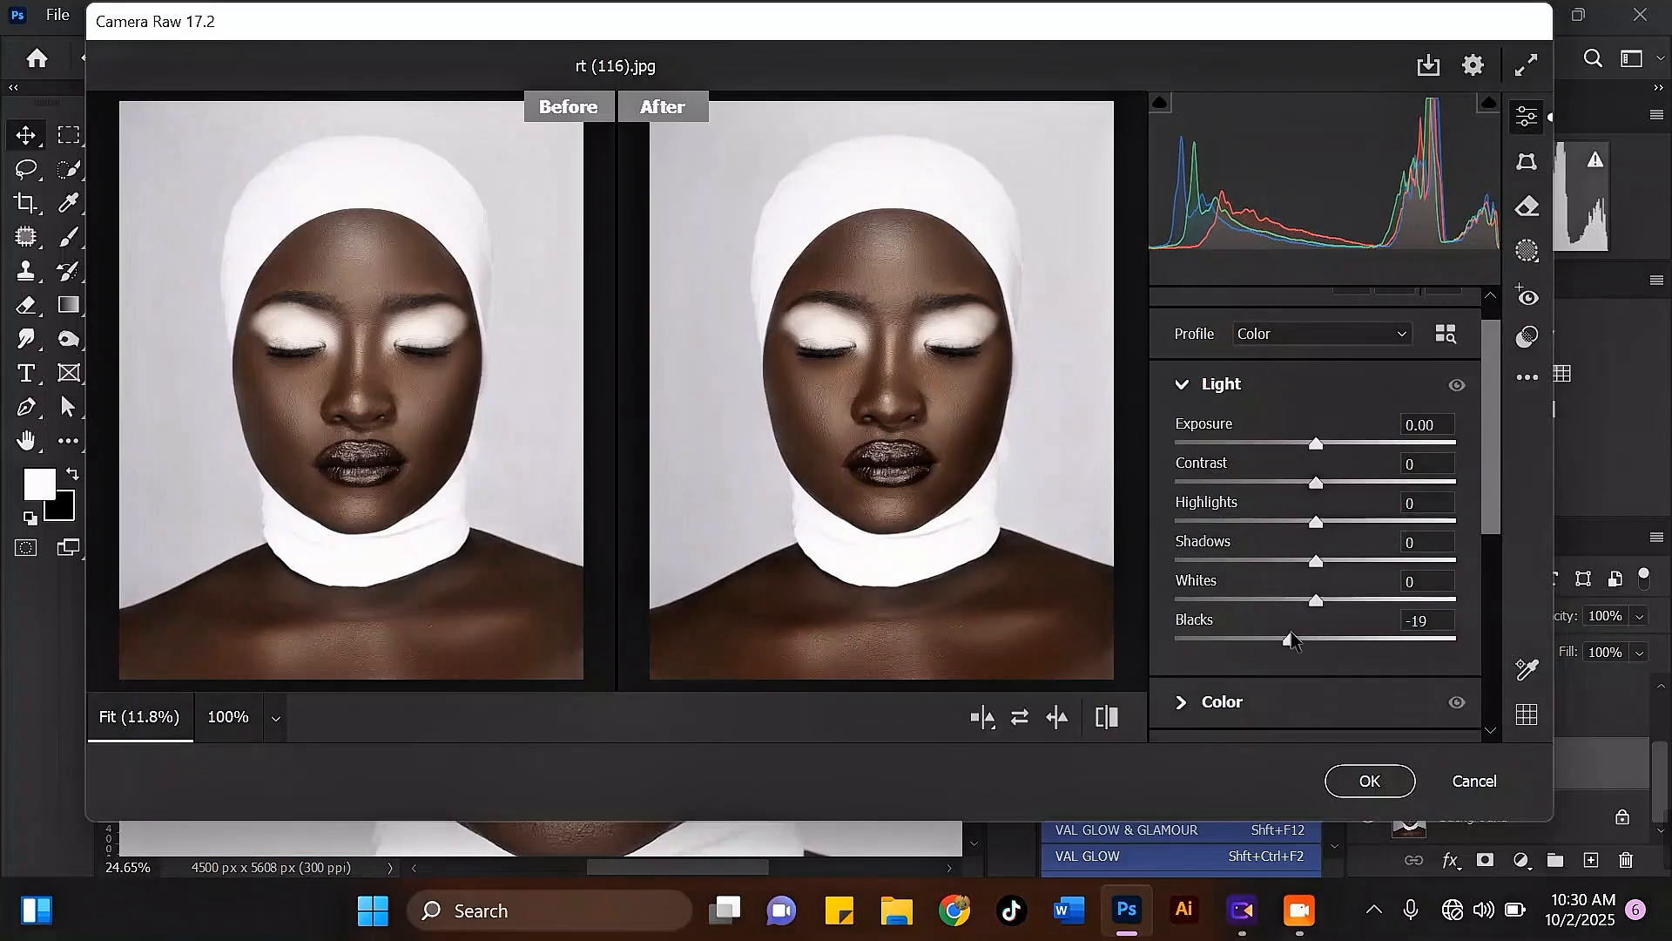
drag(1295, 643, 1300, 643)
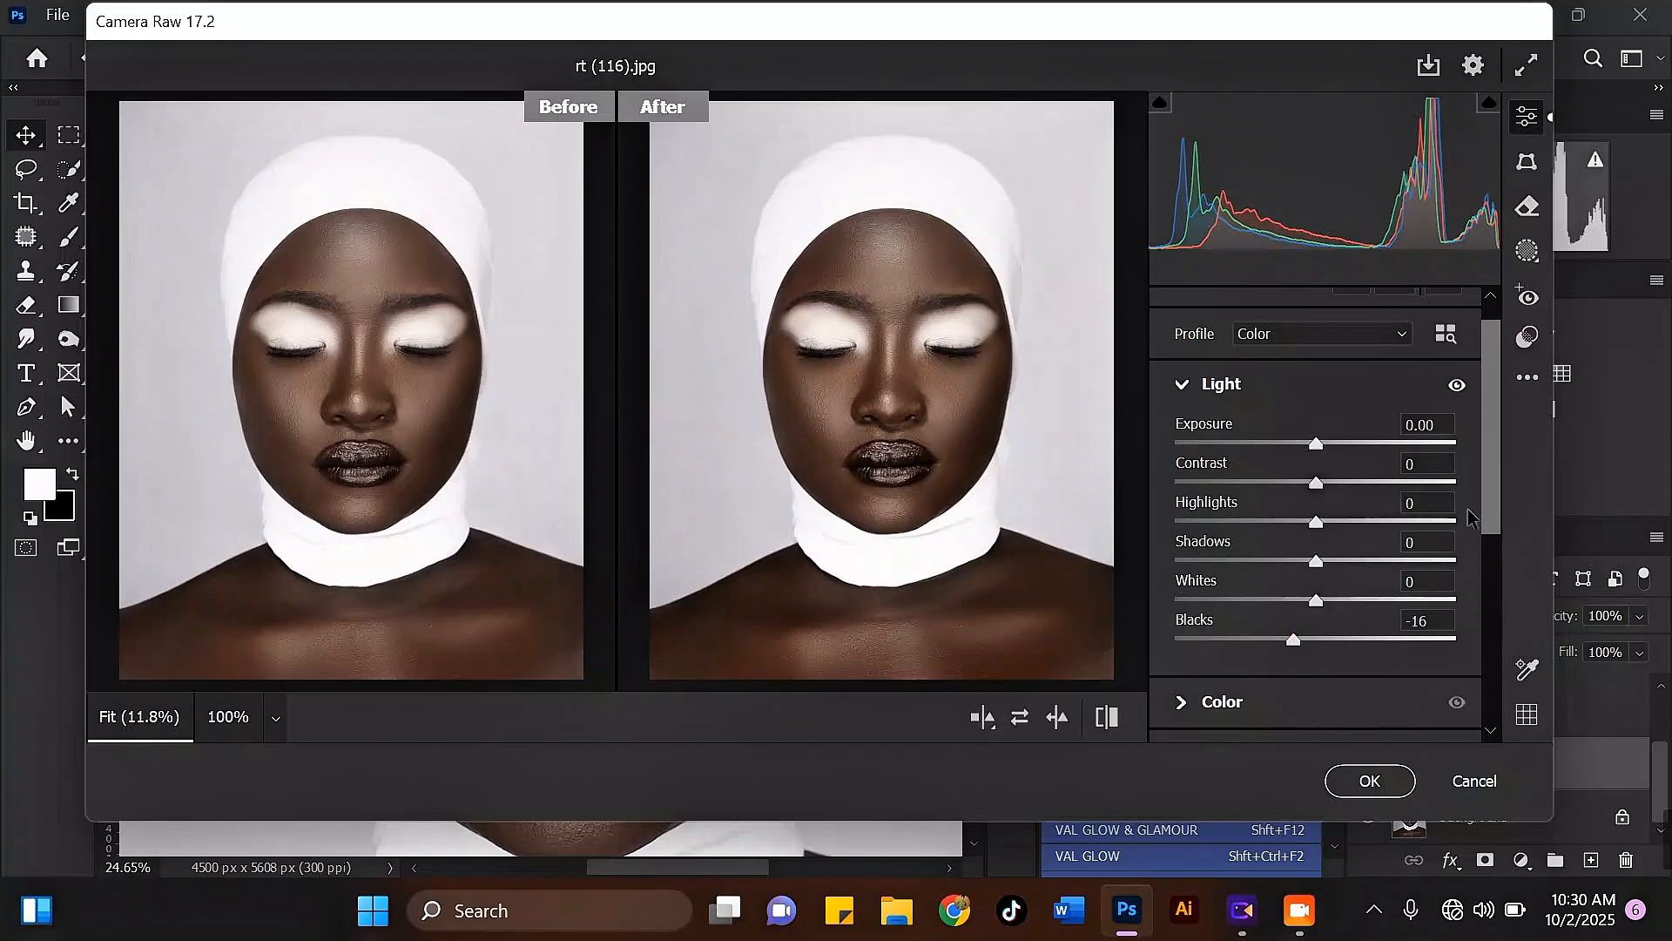
Step: Cool the portrait's white balance by setting the Temperature to -3
scroll(1492, 523, down, 1)
scroll(1492, 522, down, 1)
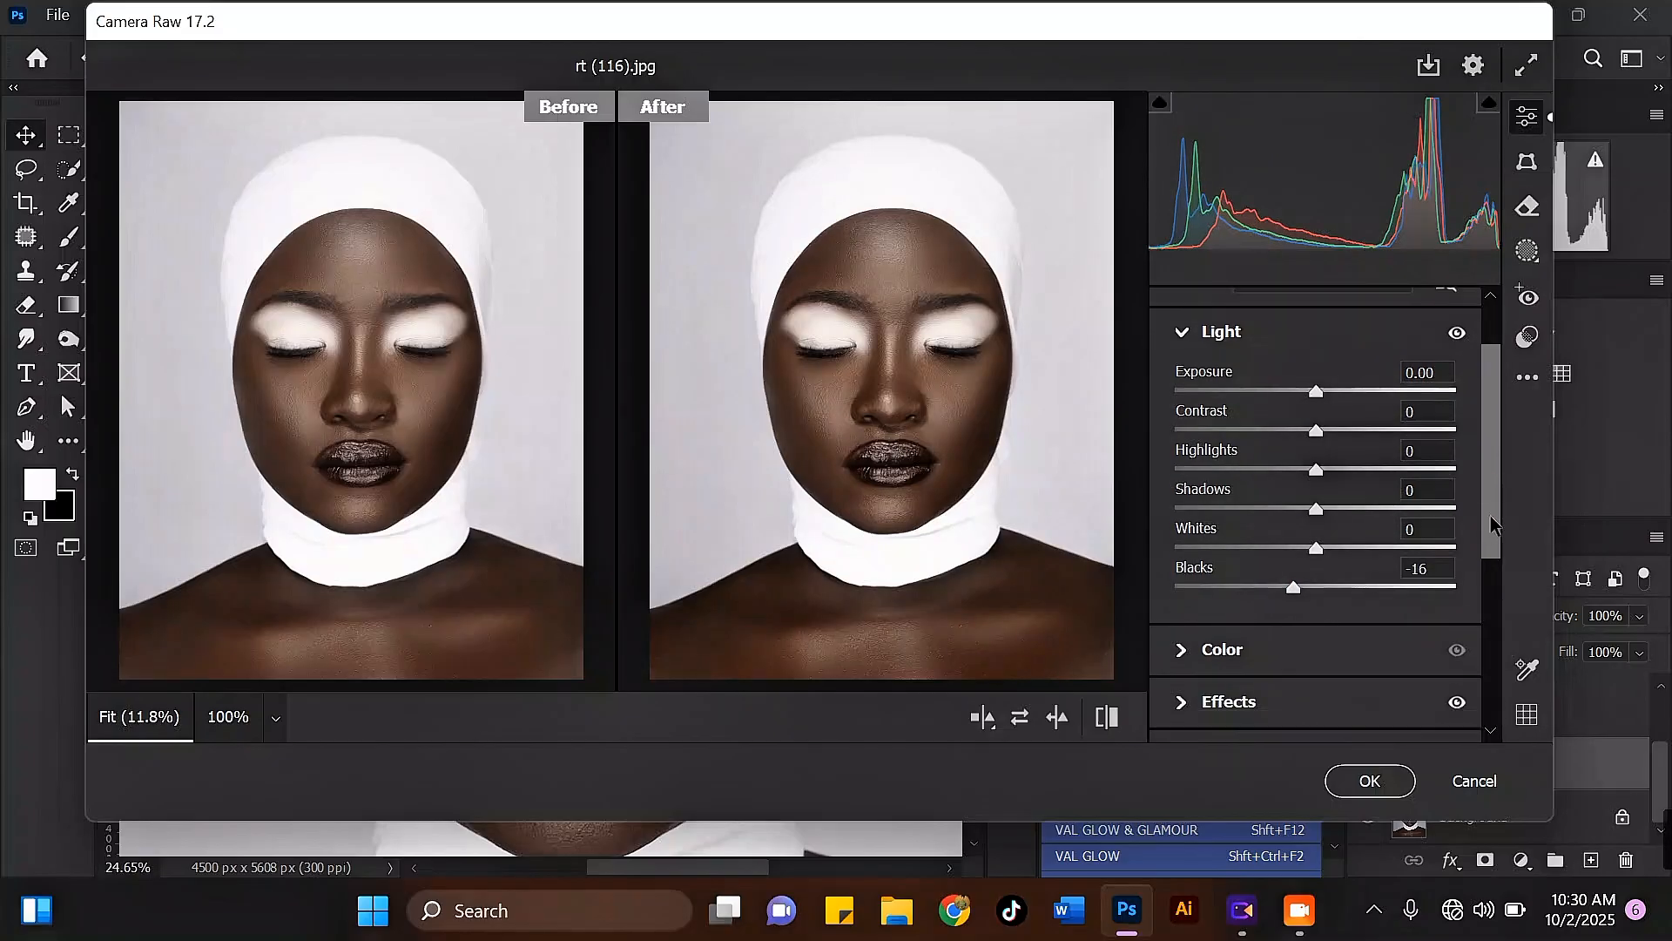
scroll(1492, 523, down, 1)
click(1187, 627)
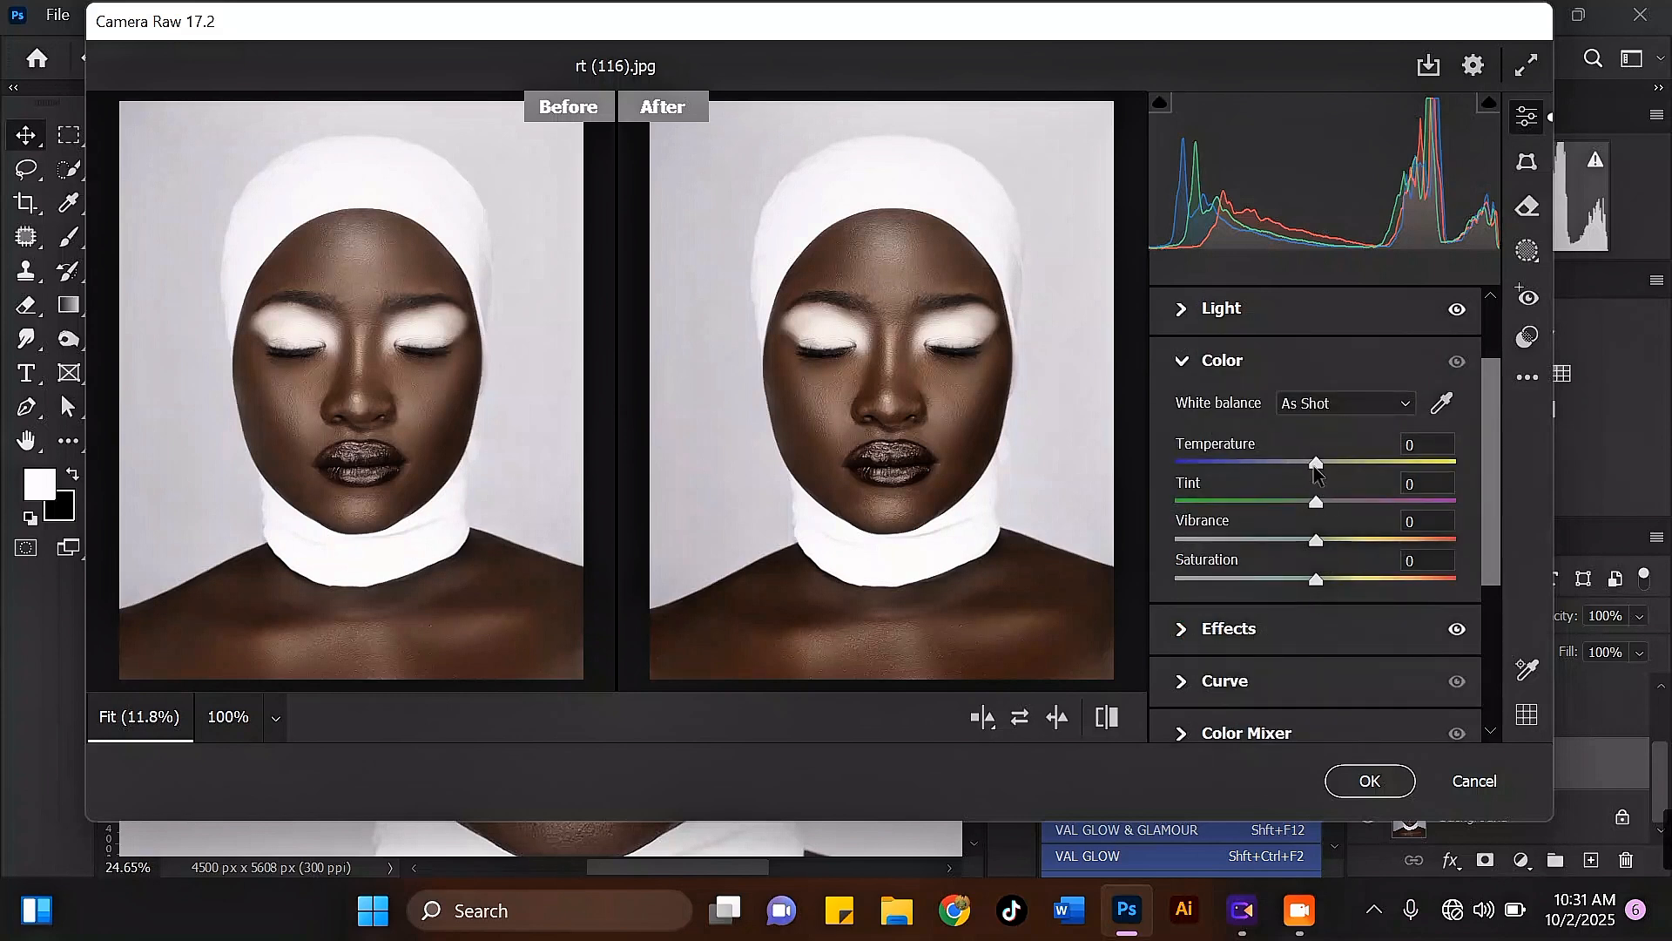
drag(1316, 467, 1312, 470)
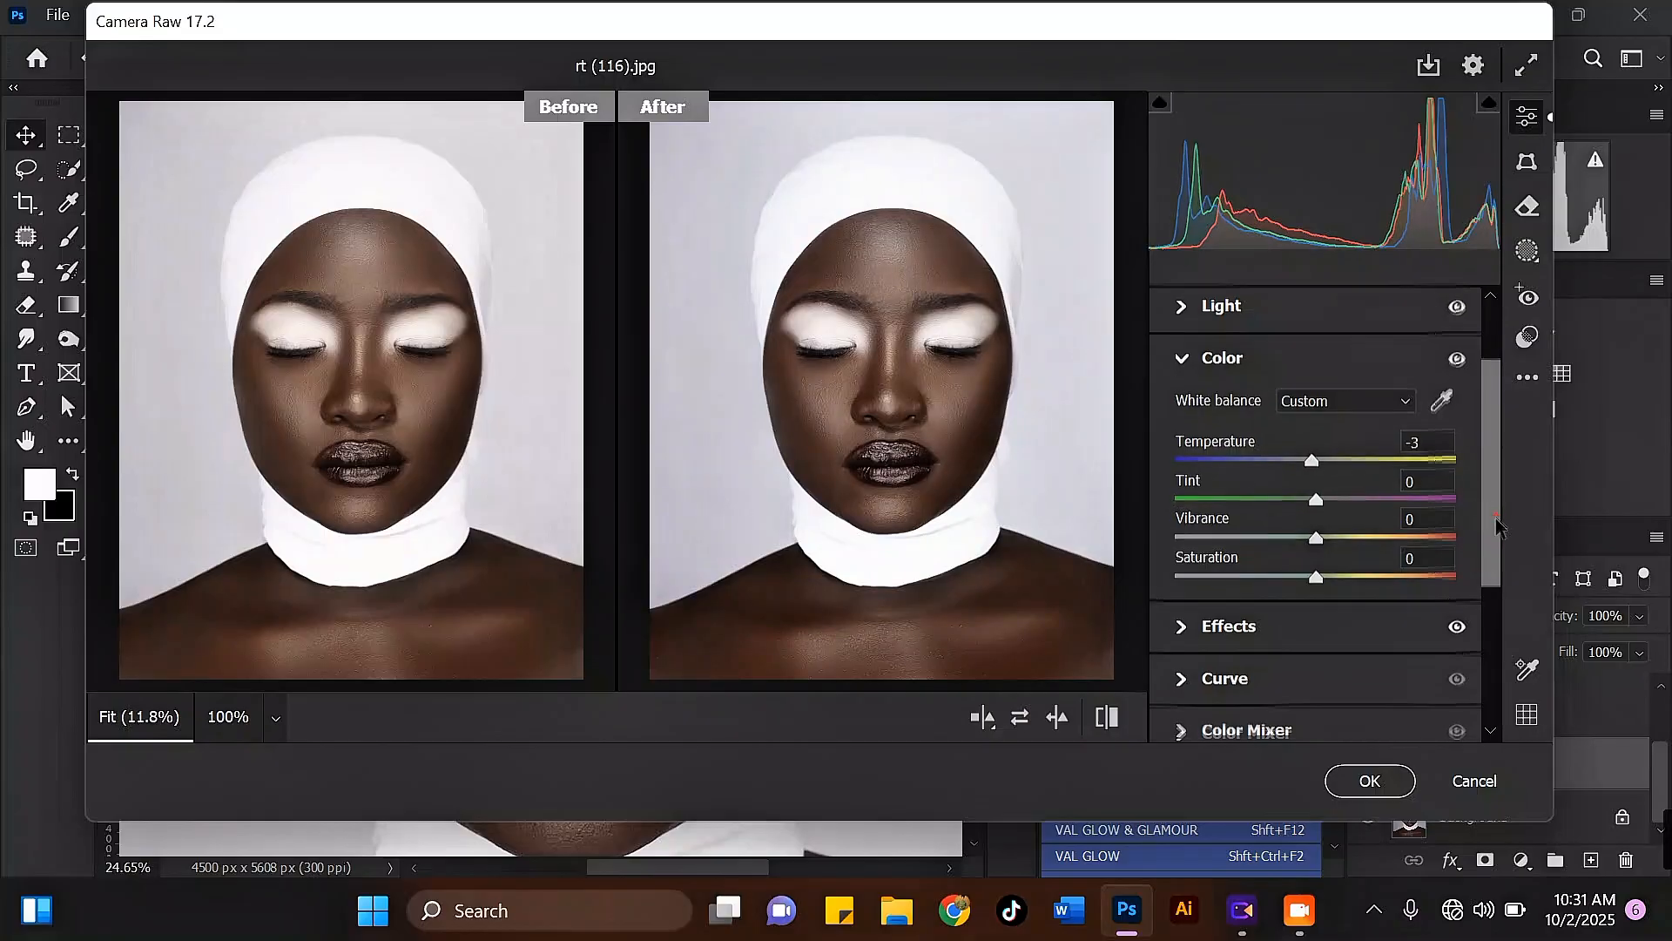
drag(1496, 521, 1486, 608)
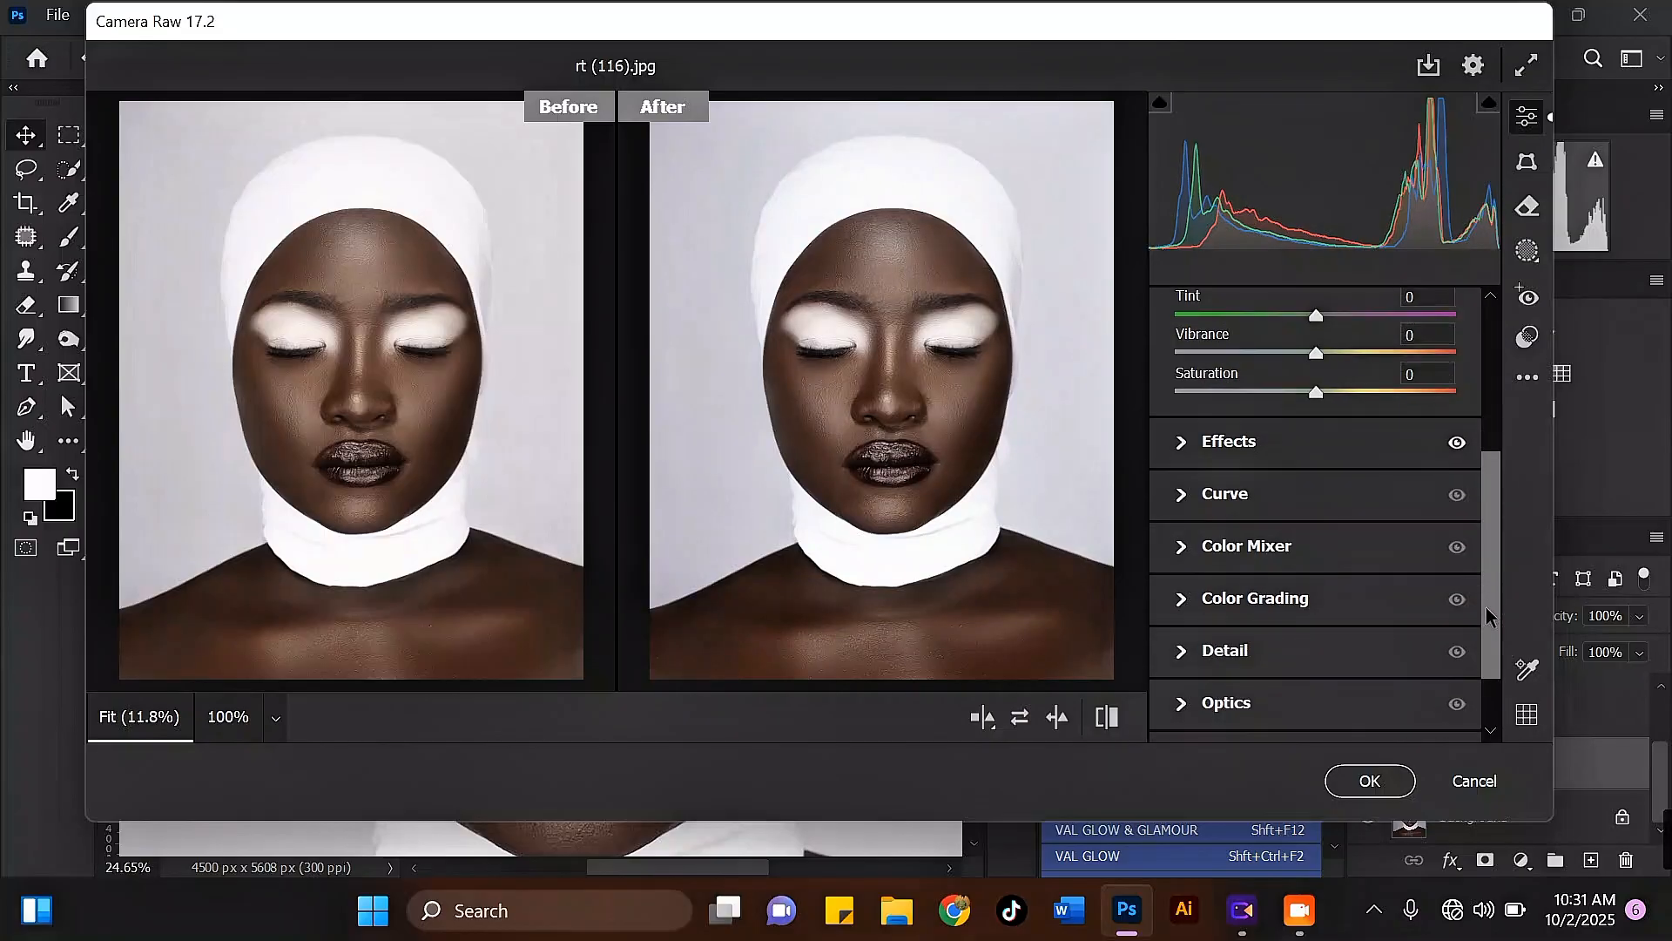
Step: Set the Detail Sharpening to 16, check it on the enlarged face, and apply the Camera Raw Filter
click(1180, 650)
drag(1175, 473, 1207, 470)
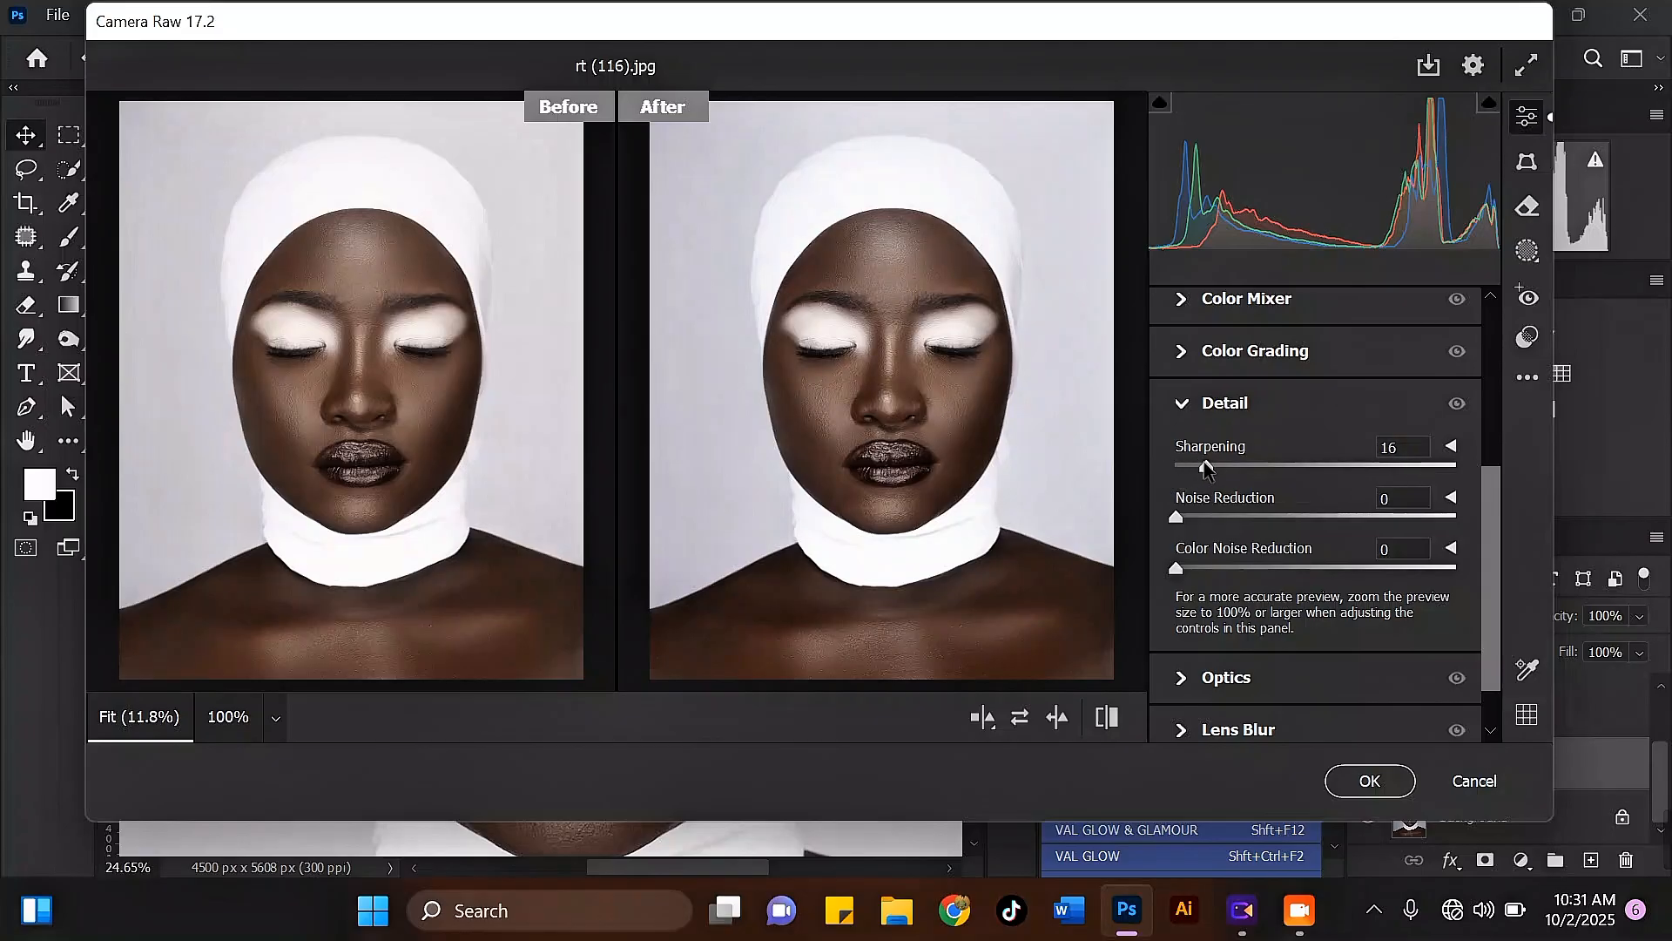
key(ctrl+plus)
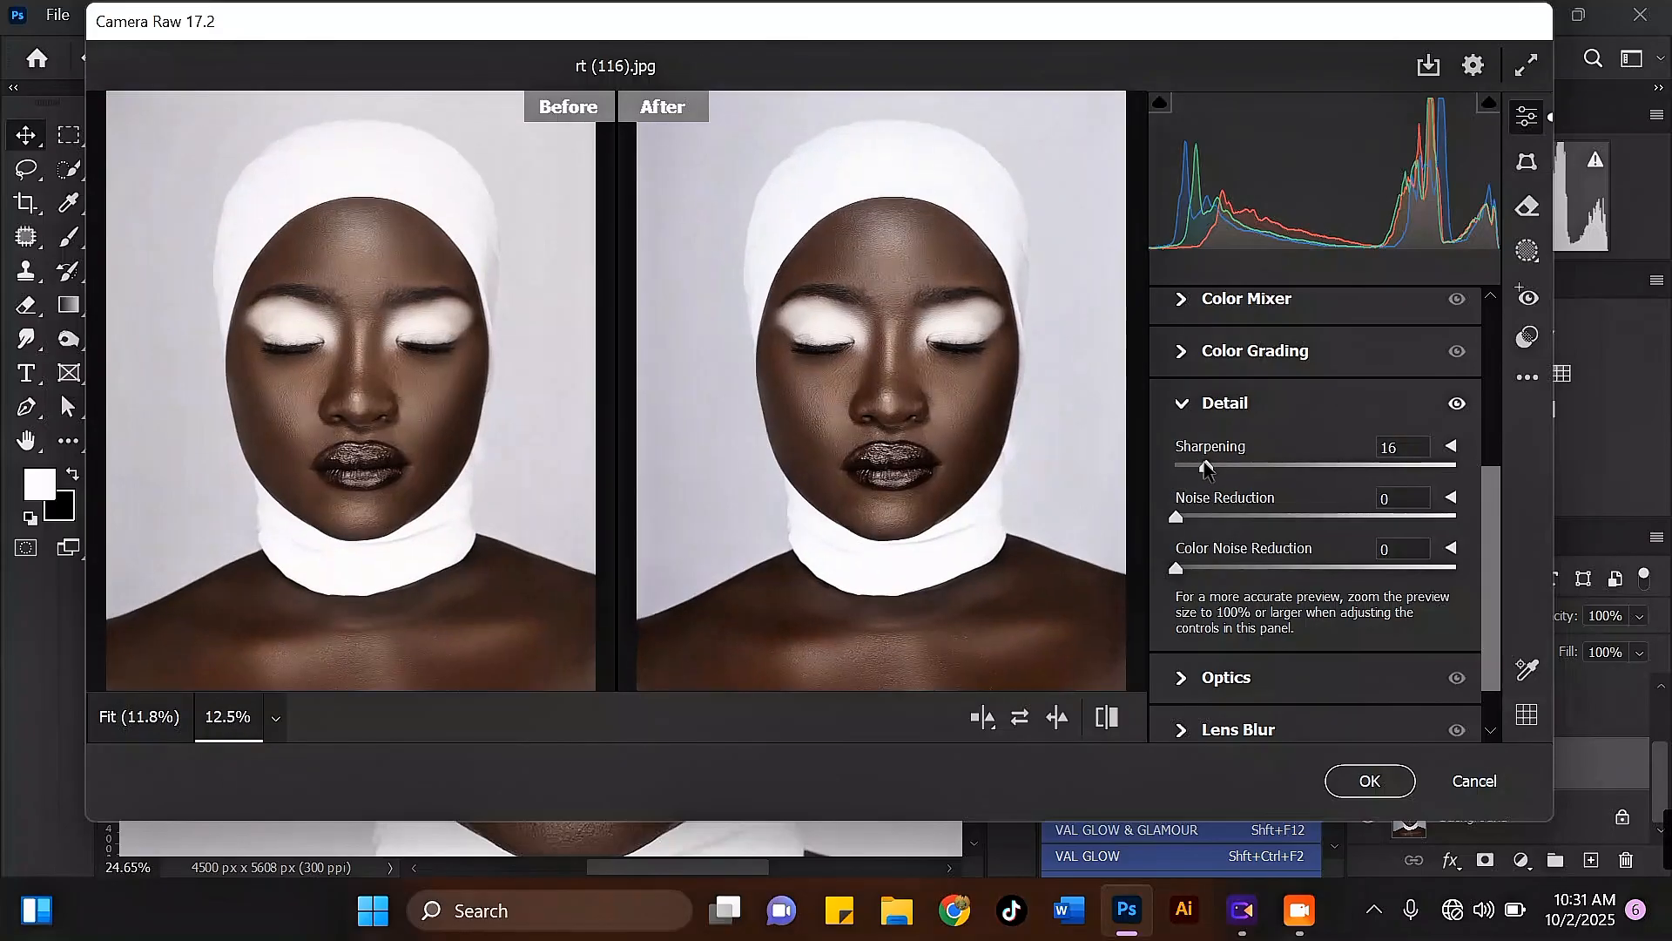
key(ctrl+plus)
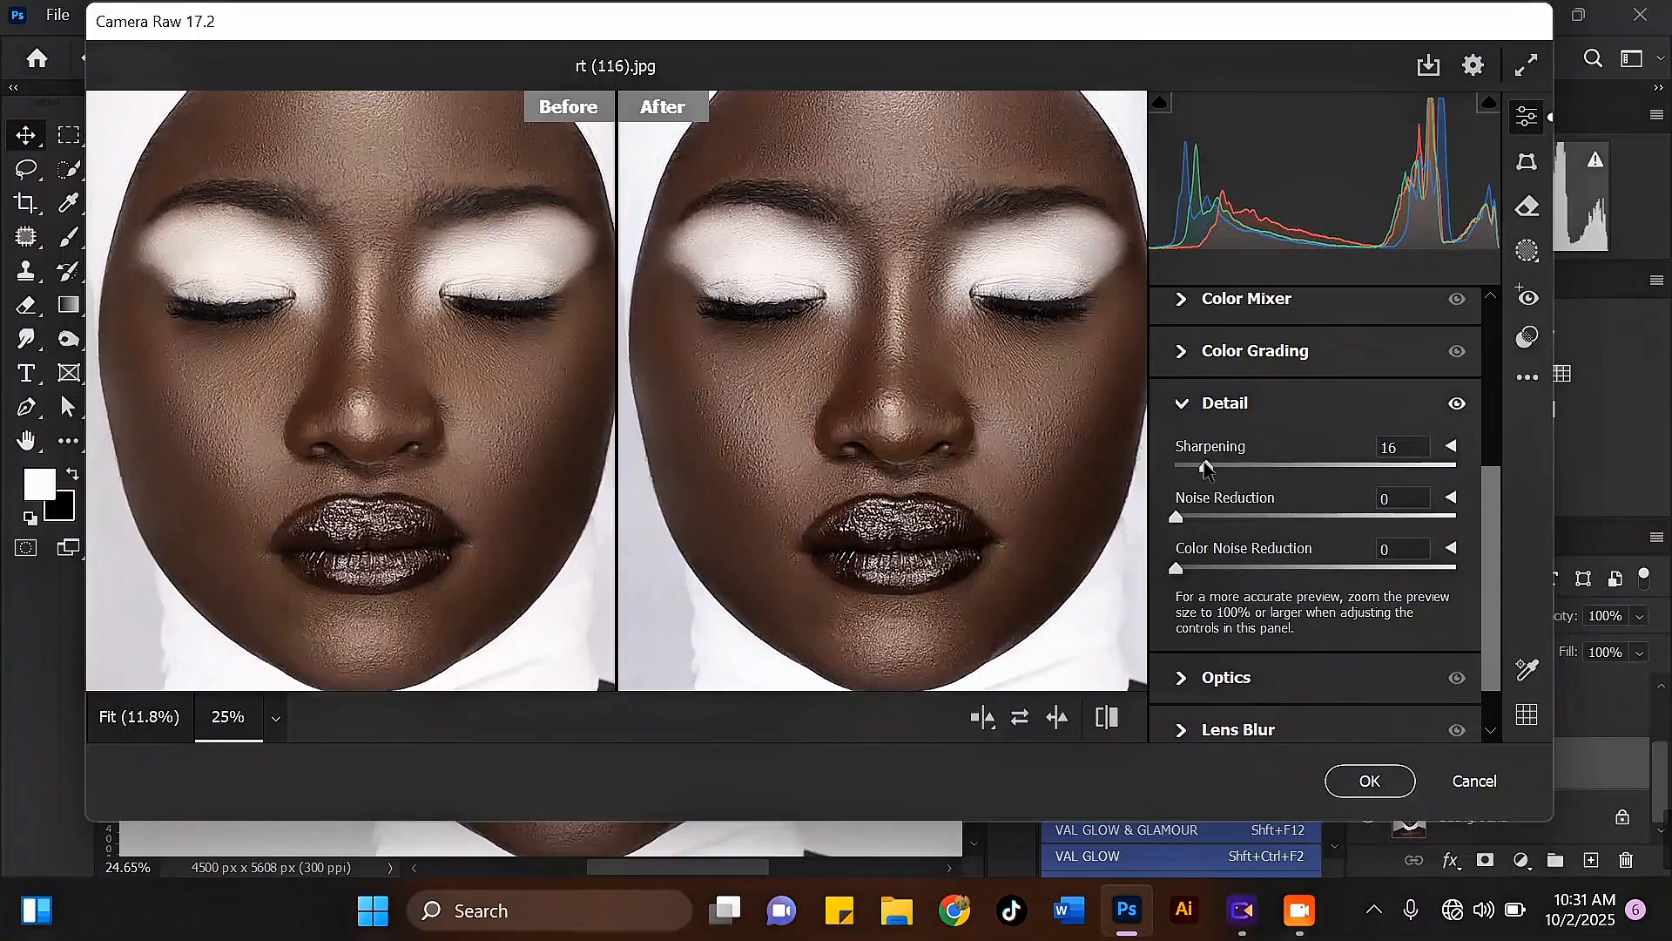
key(ctrl+minus)
key(ctrl+minus)
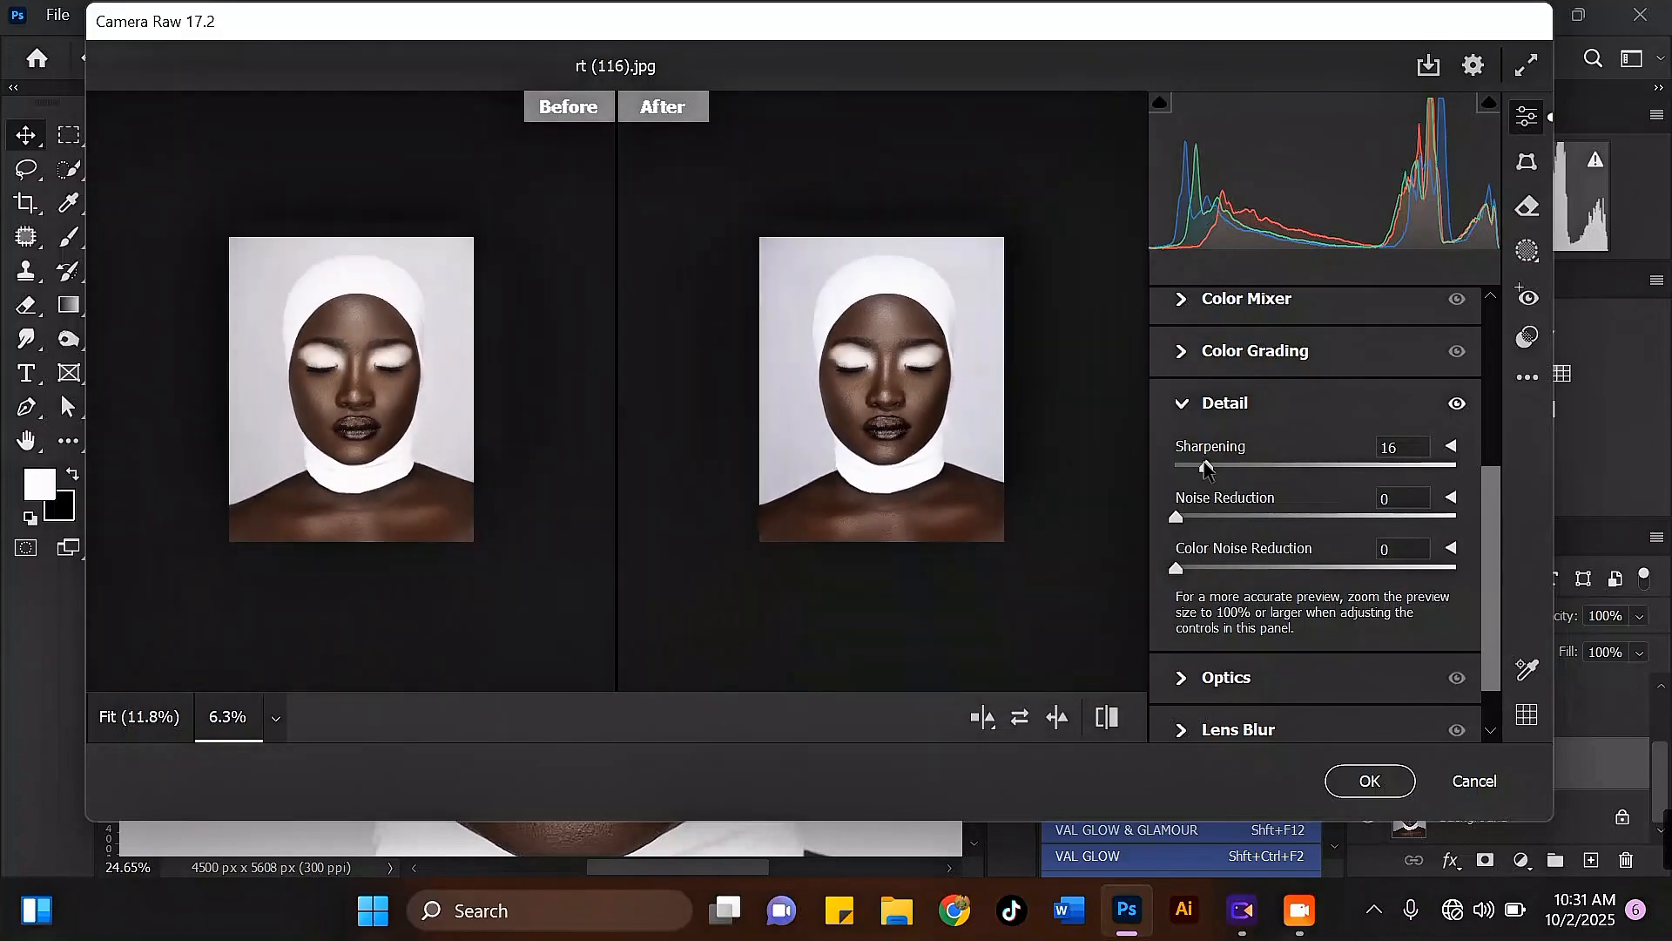
key(ctrl+plus)
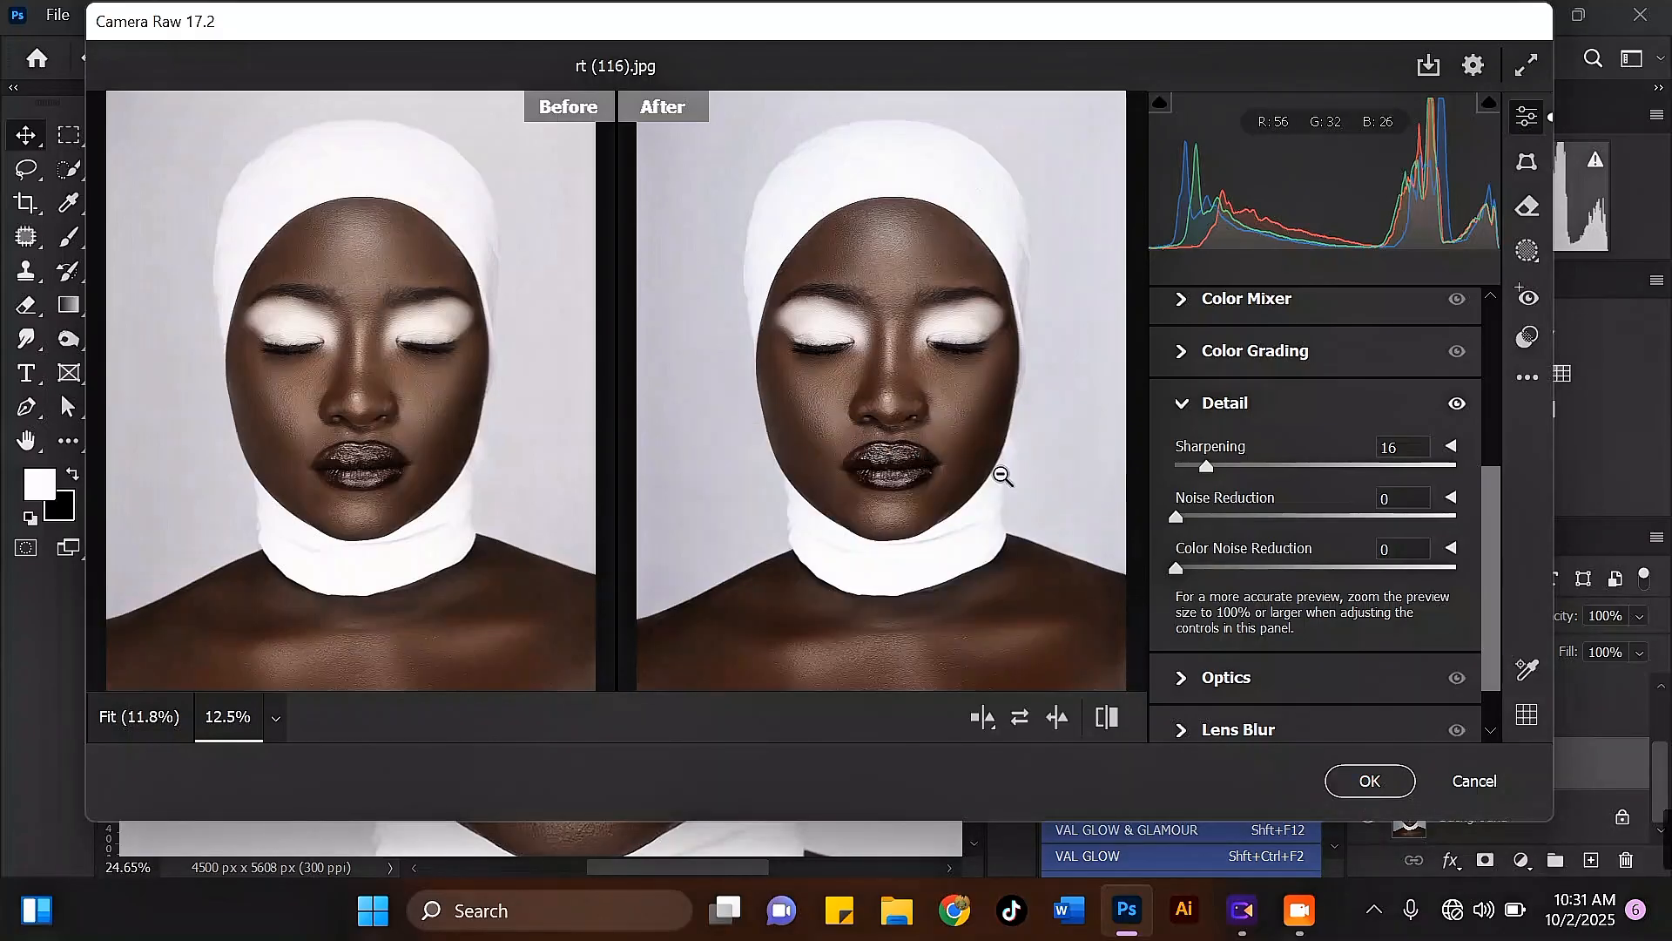
click(1370, 780)
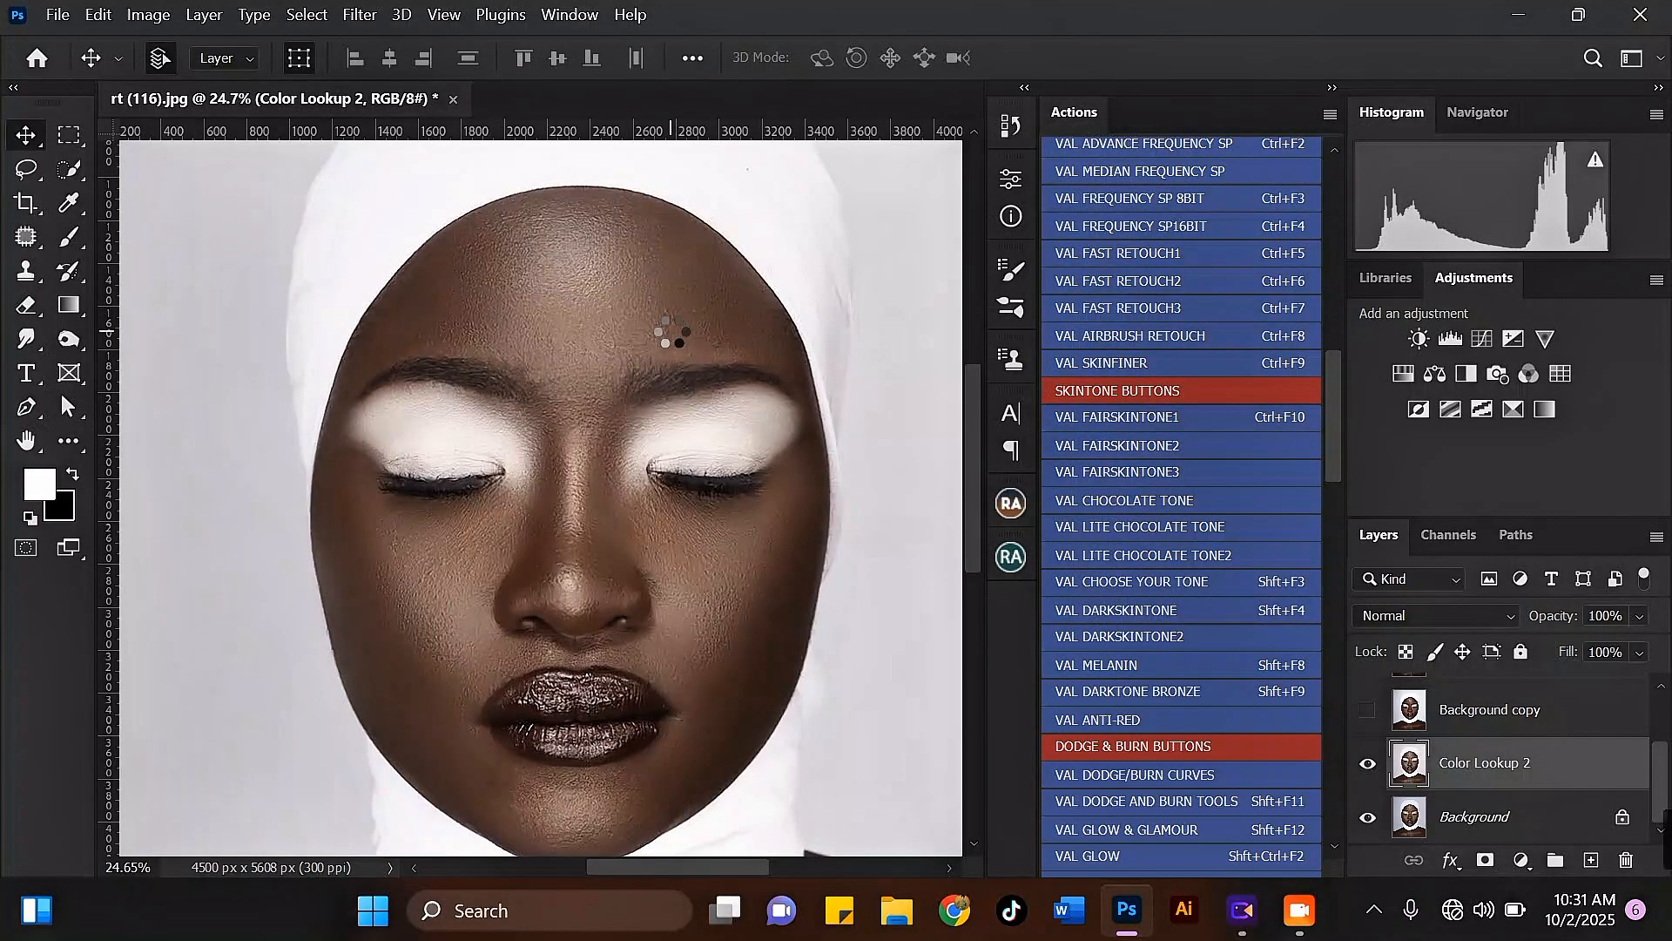
Step: Inspect the whole filtered portrait and compare it with the Background by hiding and showing the Color Lookup 2 layer twice
scroll(671, 334, down, 1)
scroll(679, 344, down, 2)
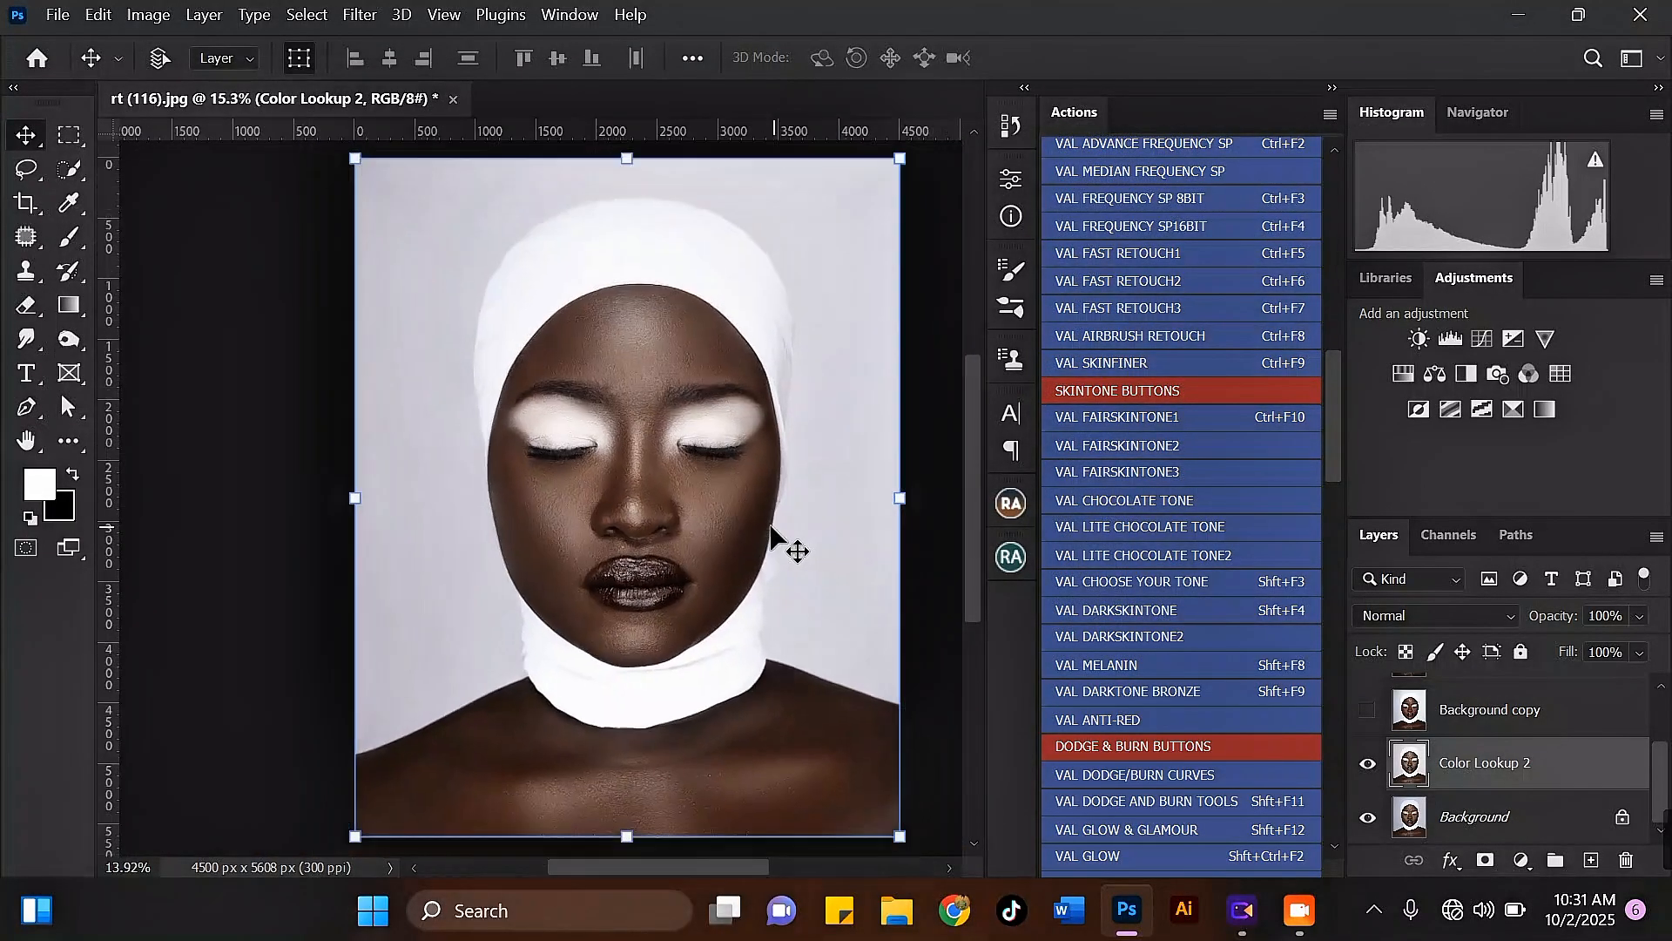
scroll(749, 445, up, 1)
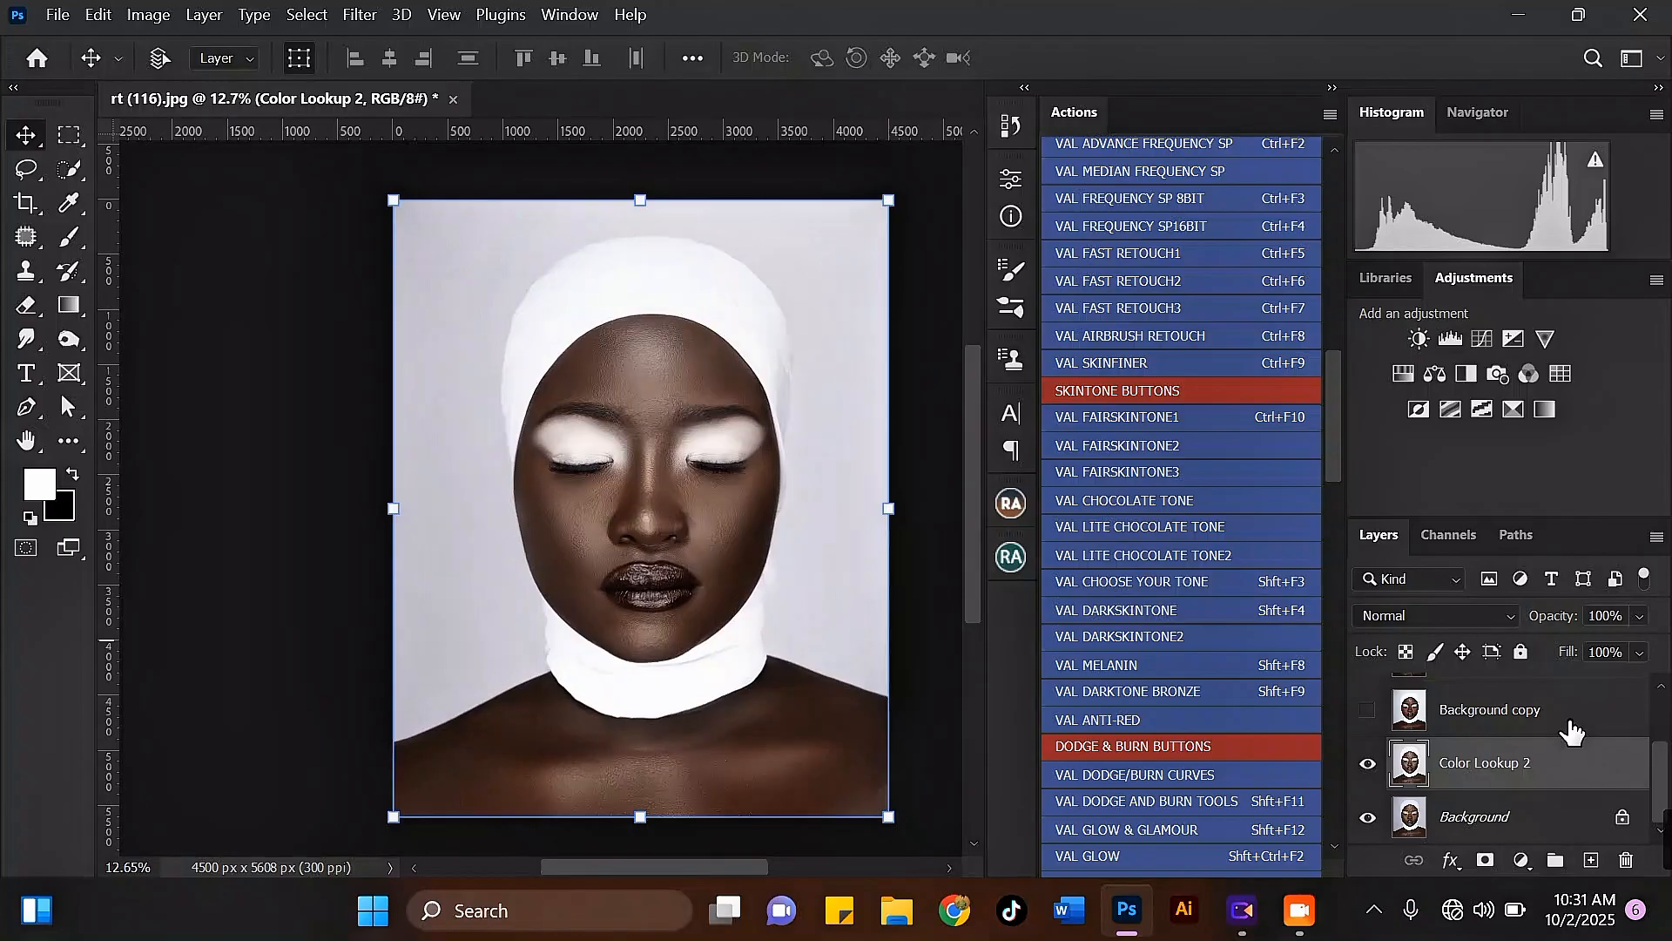
scroll(795, 505, up, 2)
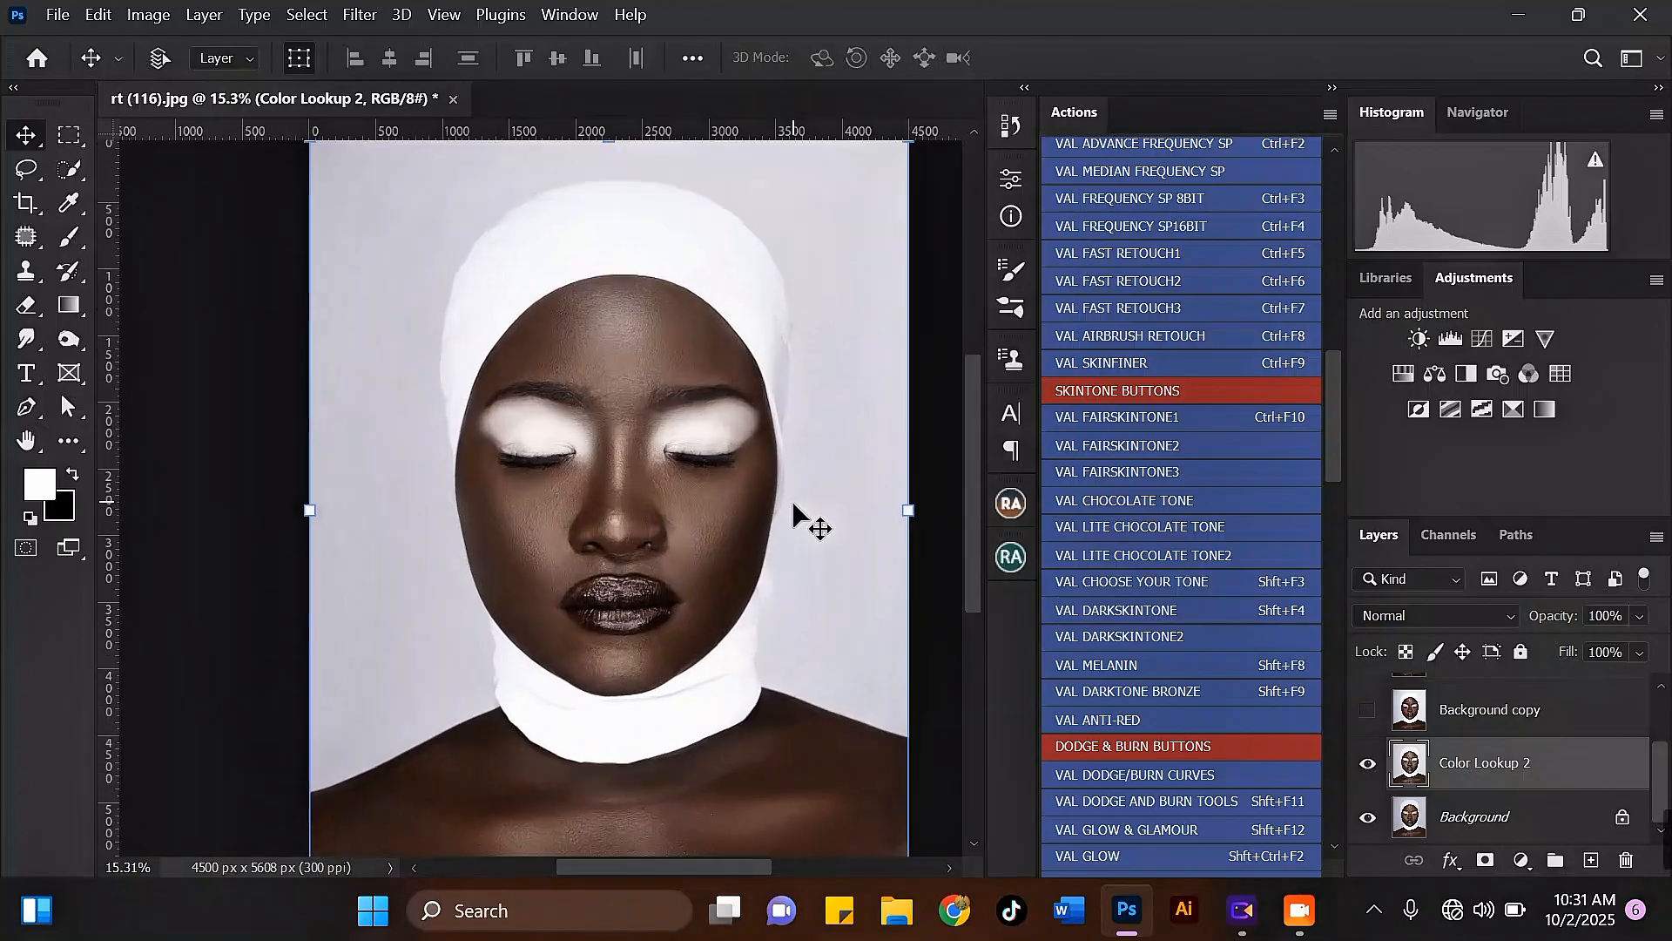
scroll(636, 558, down, 3)
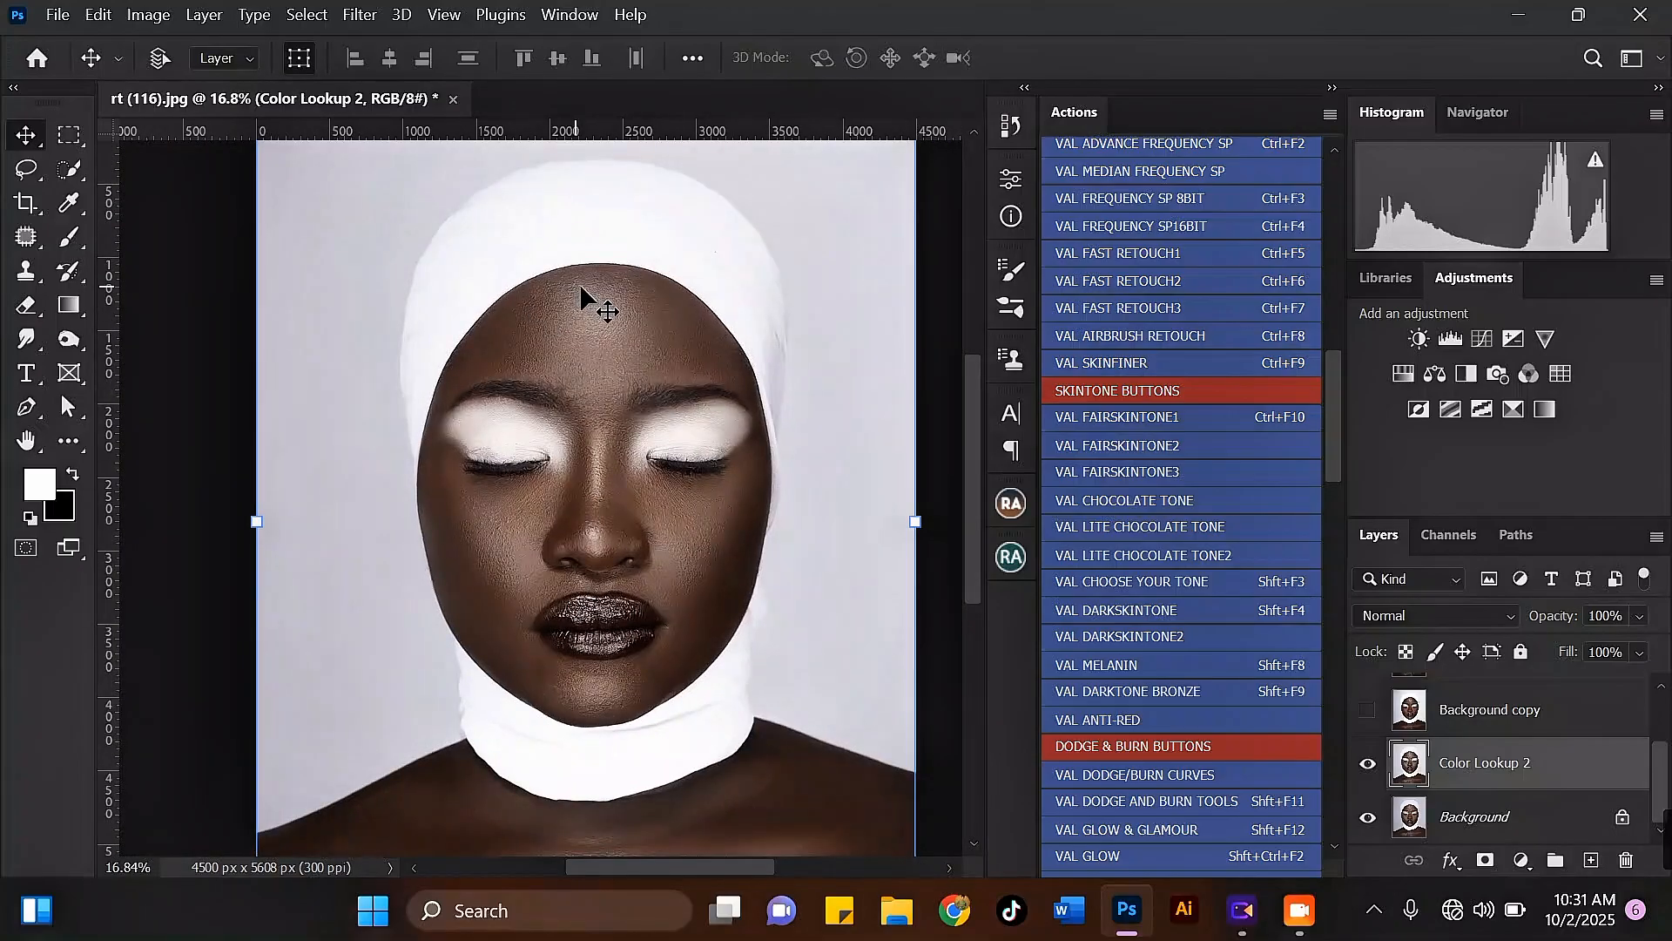
scroll(640, 288, down, 1)
scroll(562, 213, up, 1)
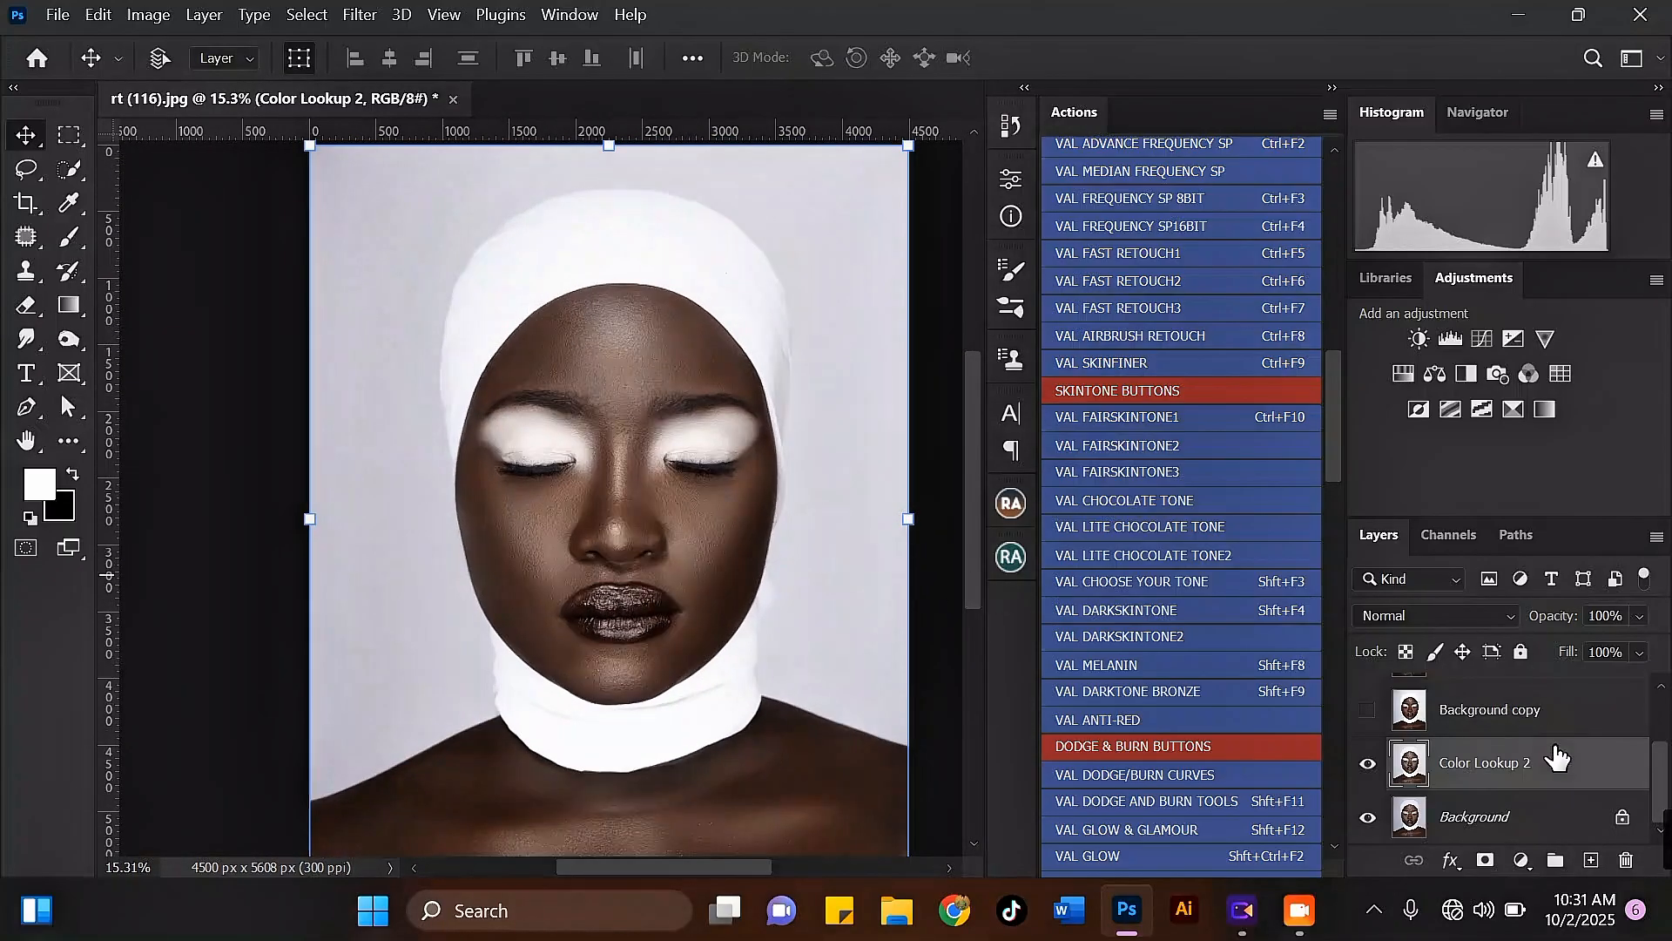
click(1368, 764)
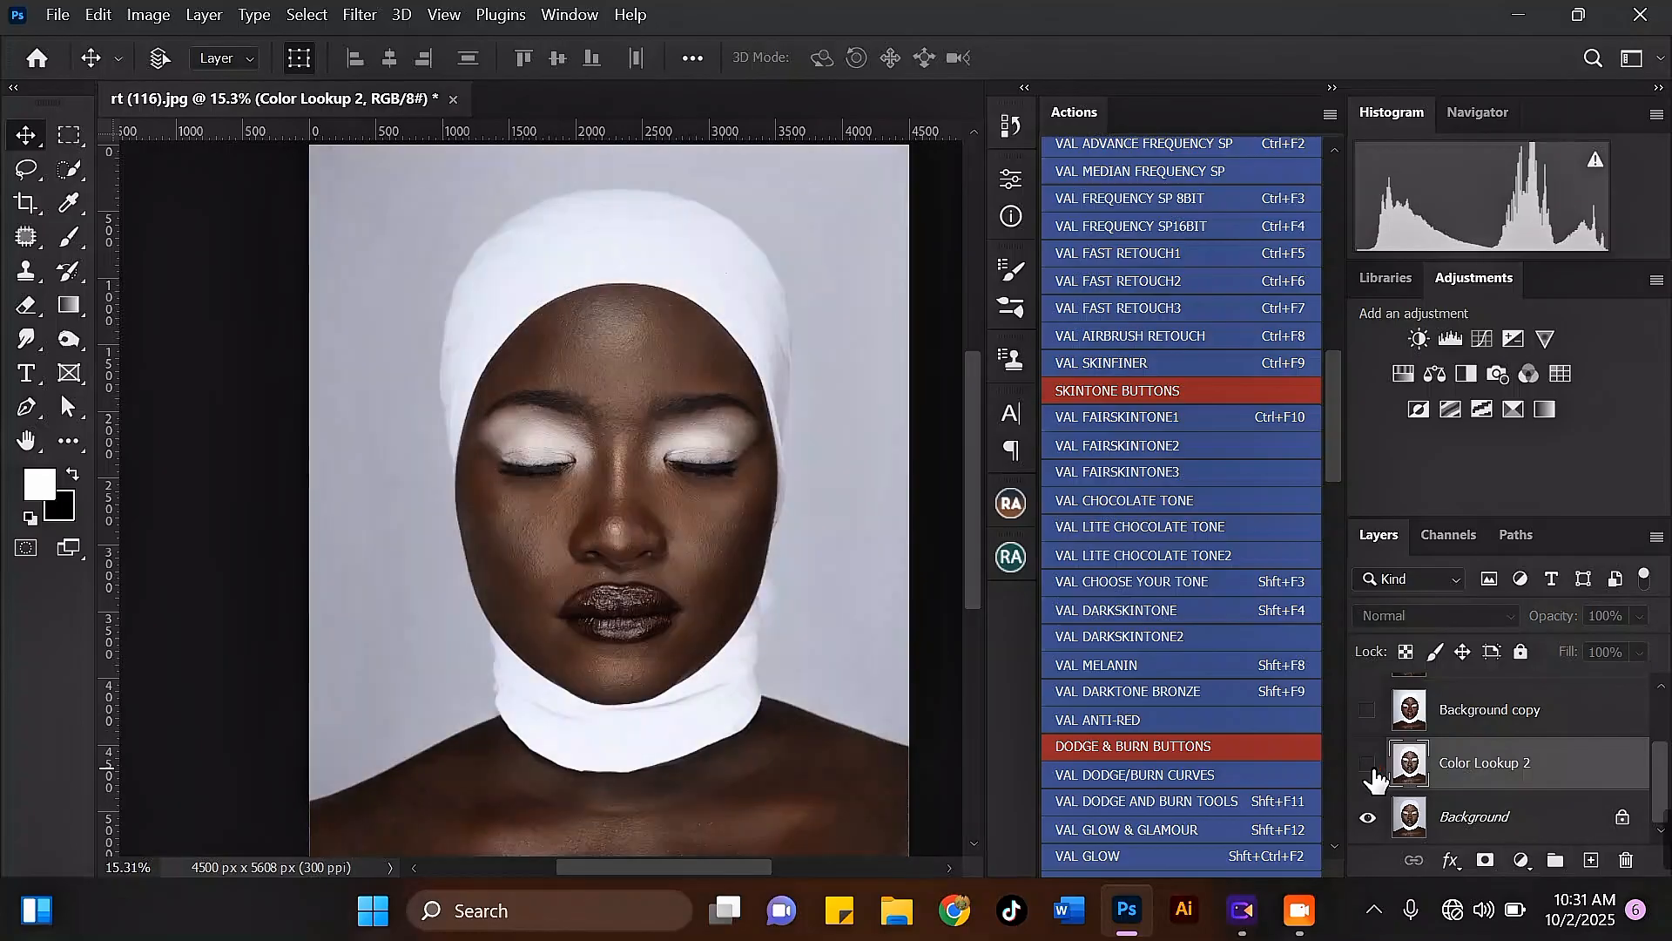
click(1369, 766)
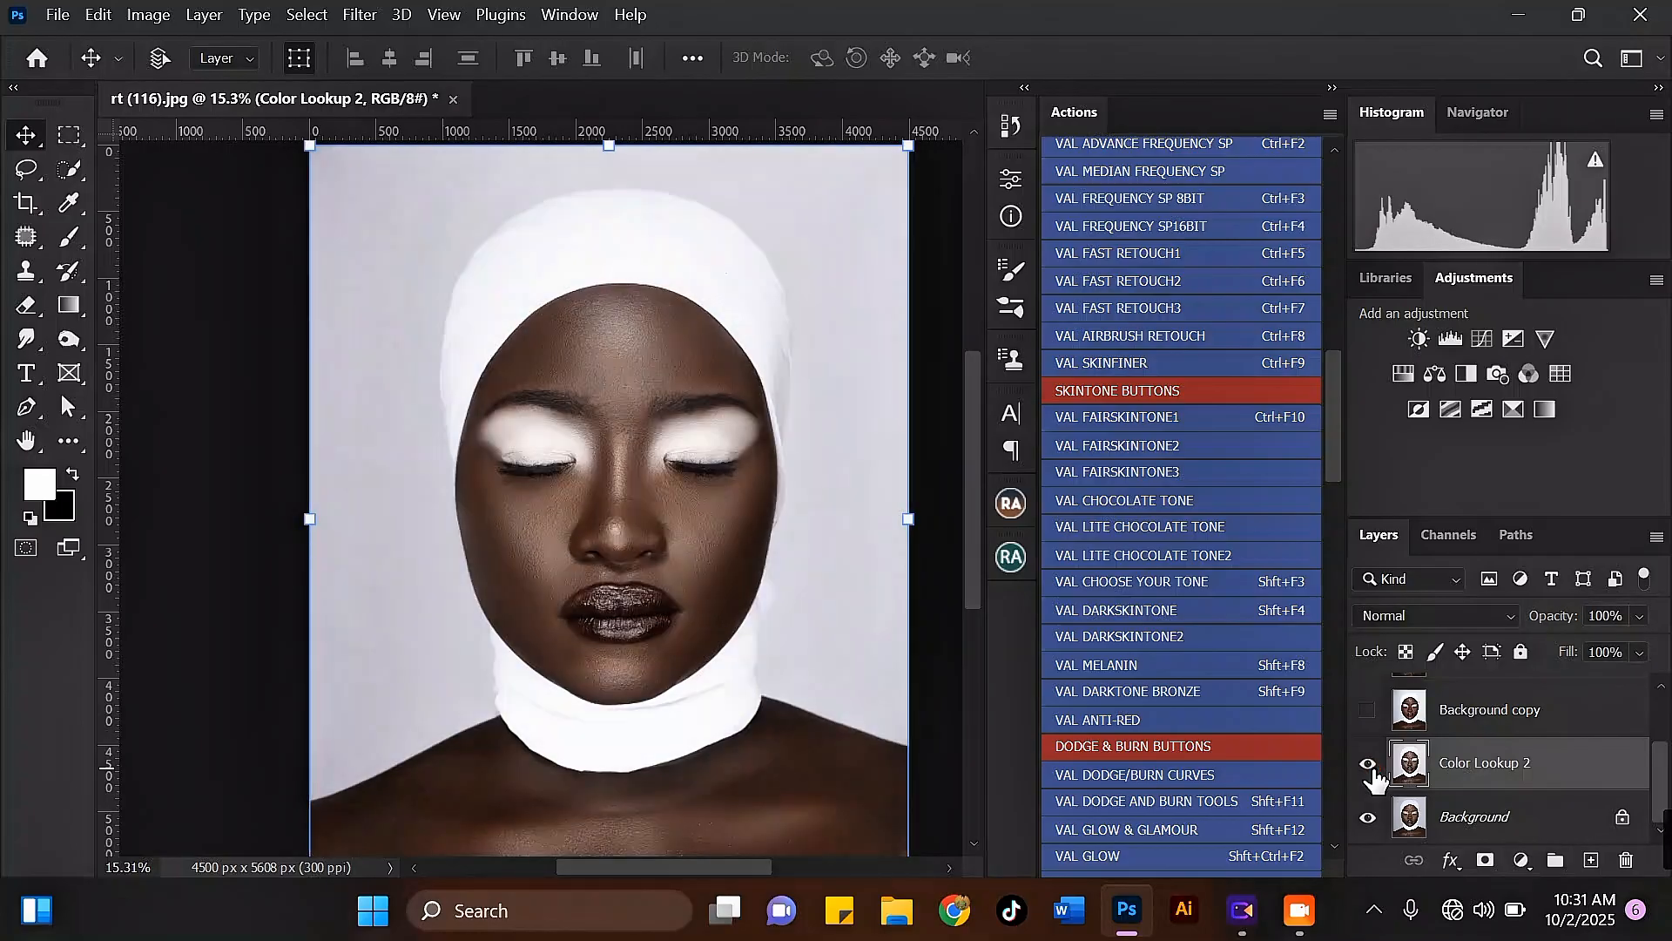
click(1370, 766)
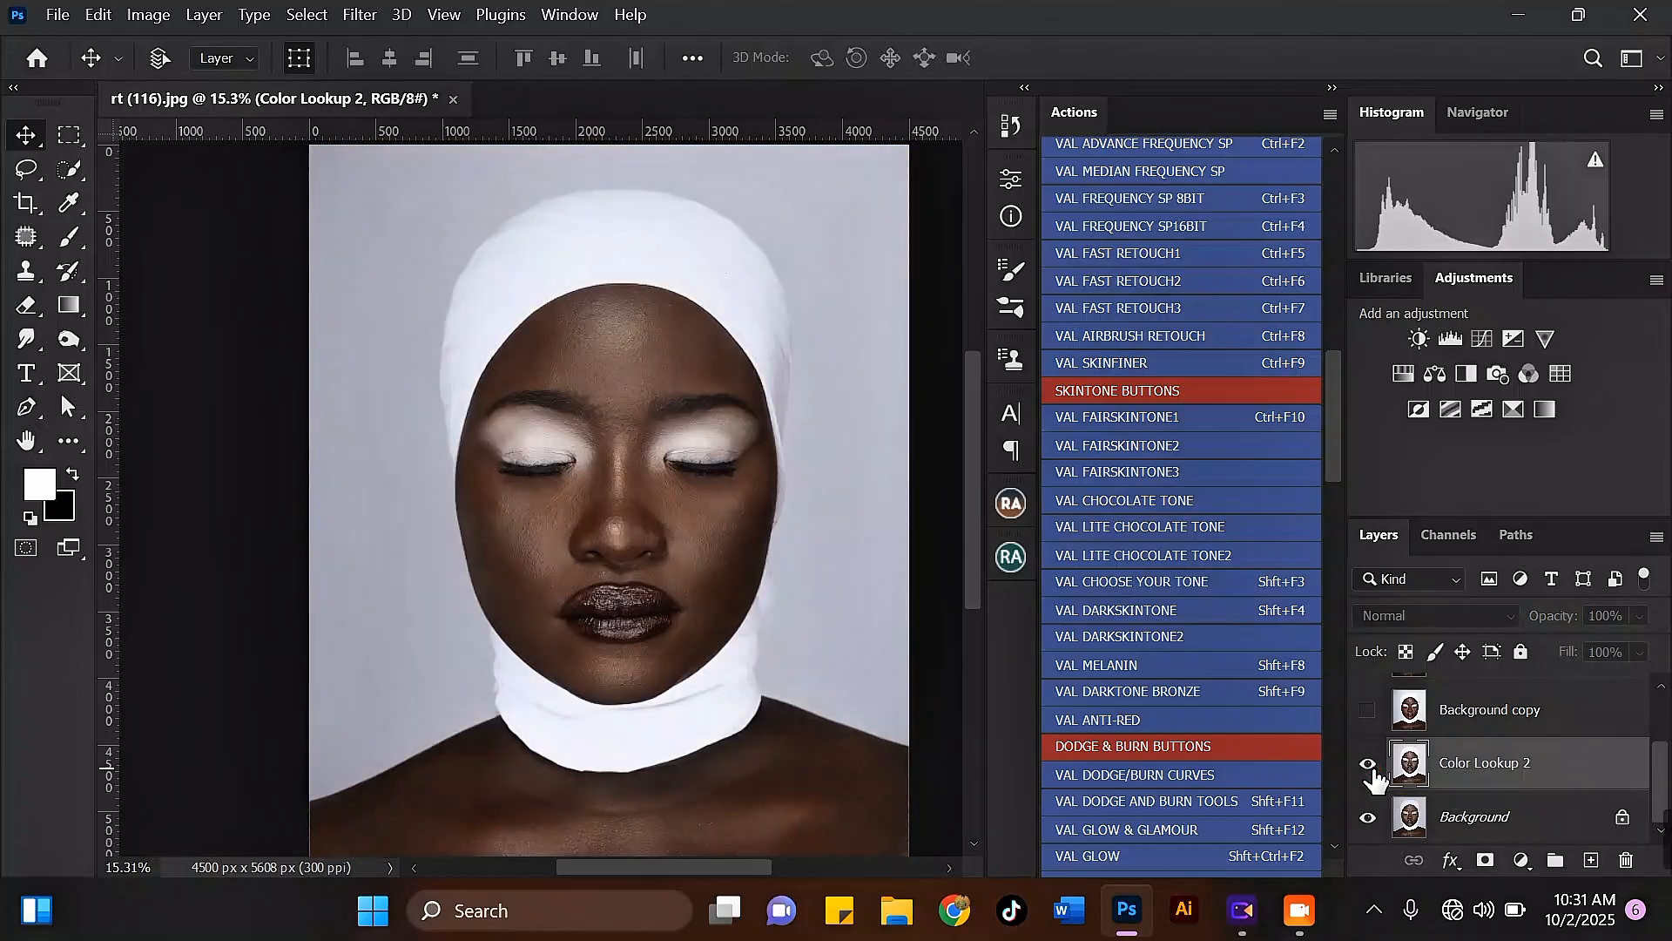
click(1370, 766)
scroll(621, 380, up, 1)
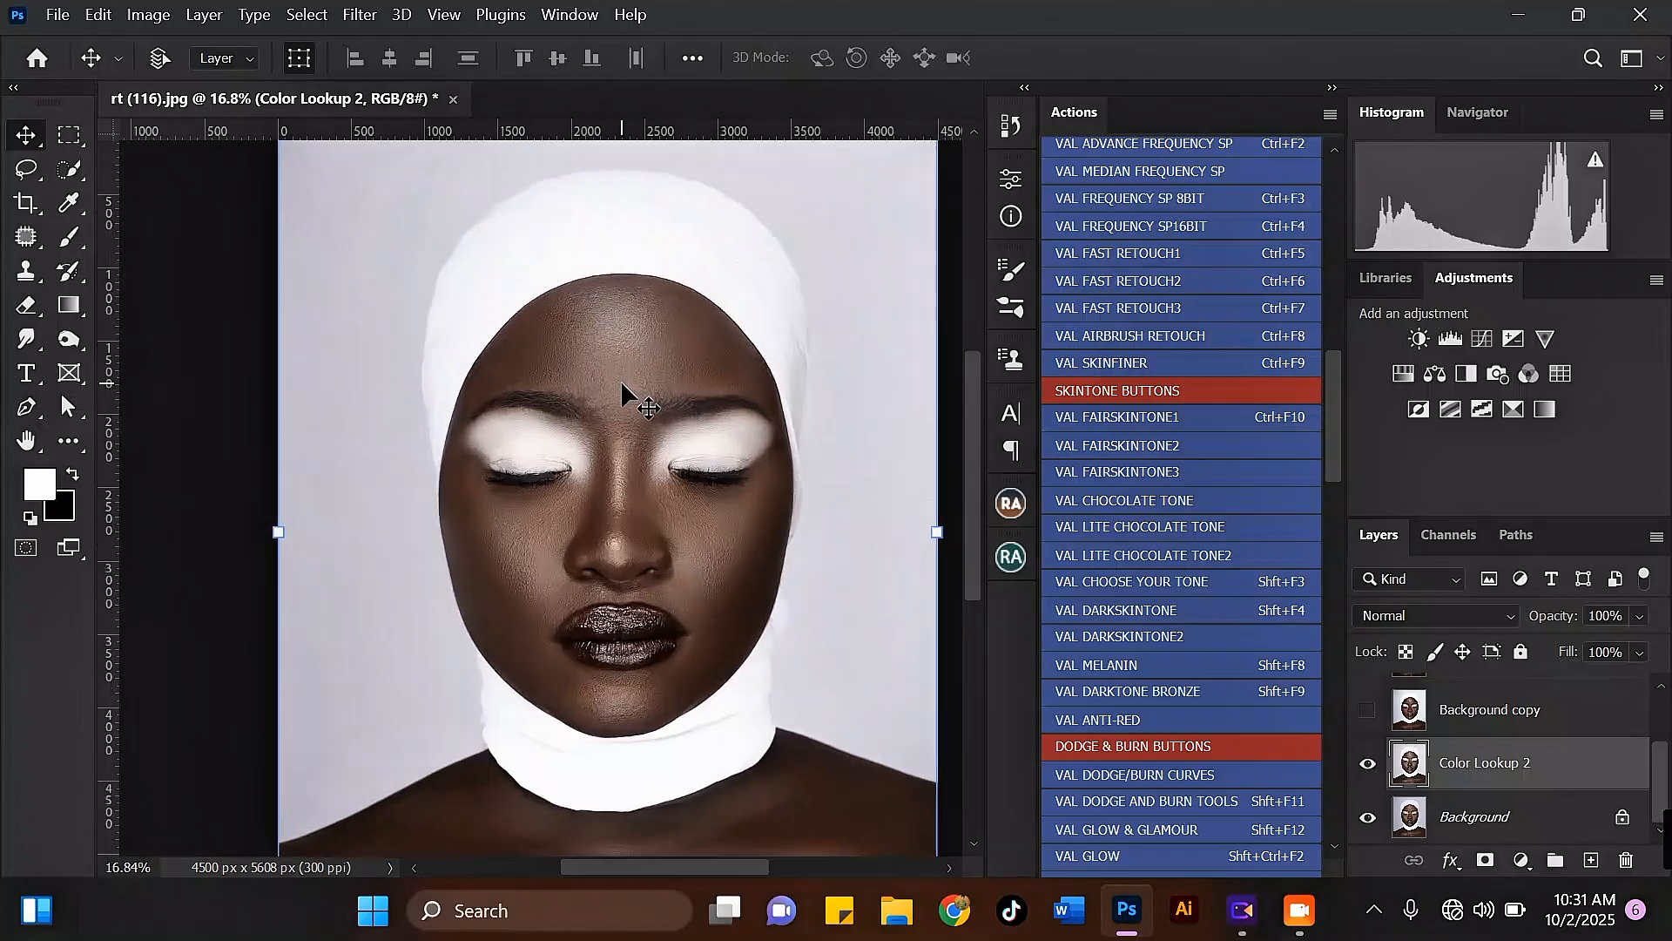
mouse_move(1339, 370)
mouse_down()
mouse_move(1338, 671)
mouse_move(1315, 380)
mouse_up()
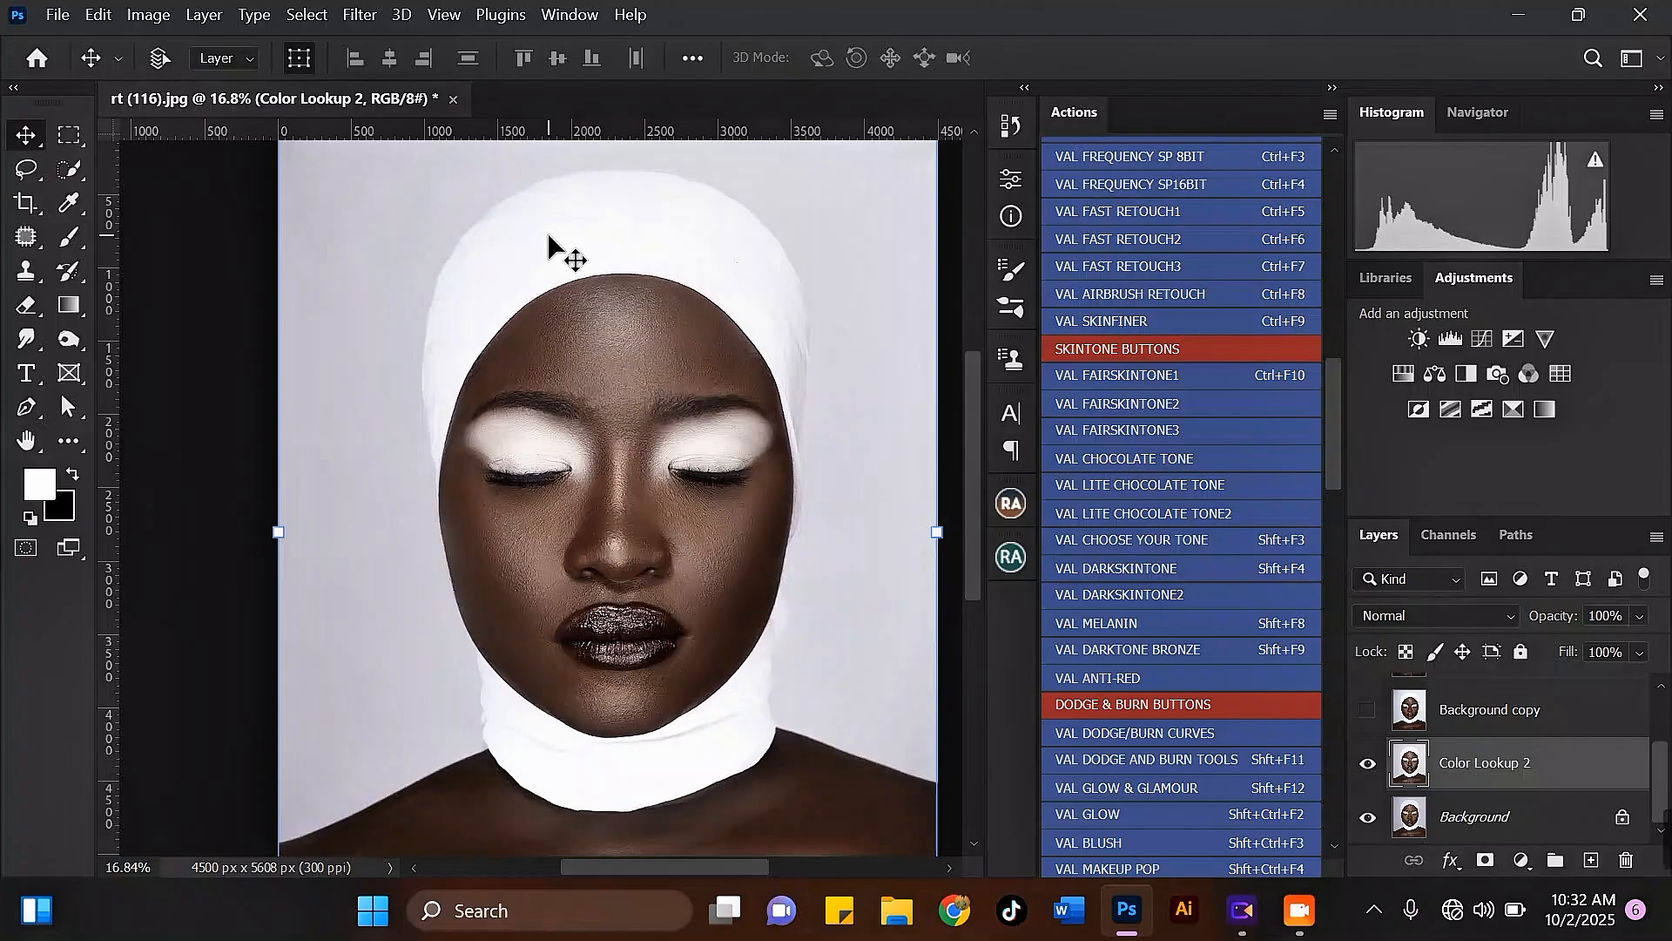
scroll(620, 444, up, 3)
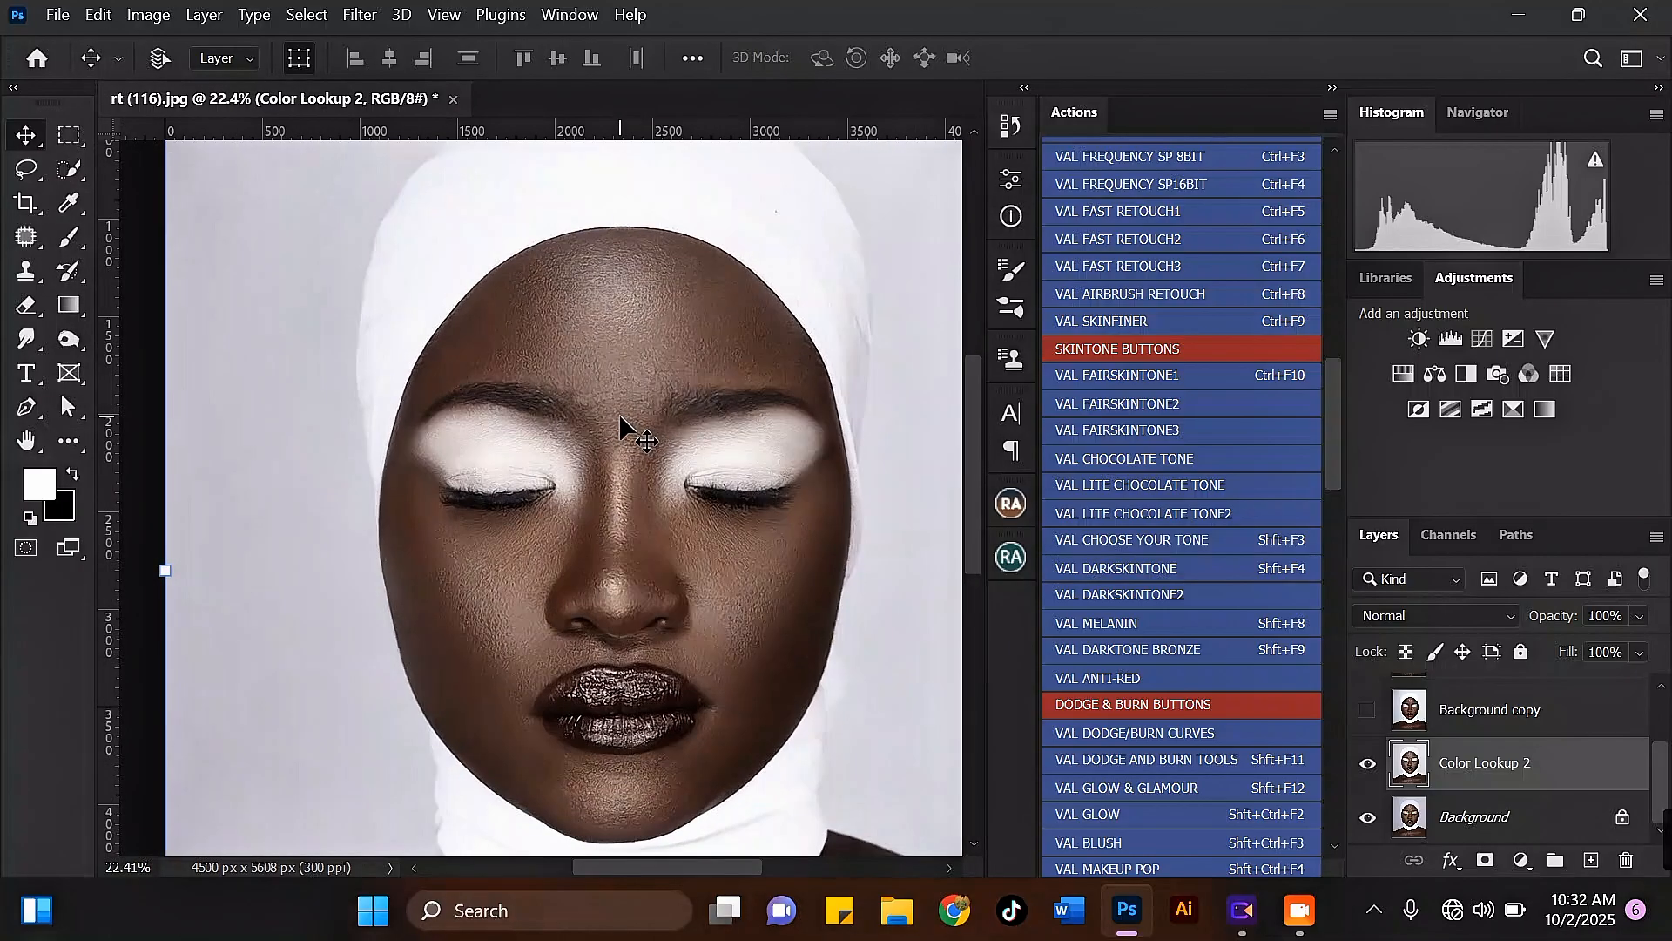
scroll(609, 343, down, 1)
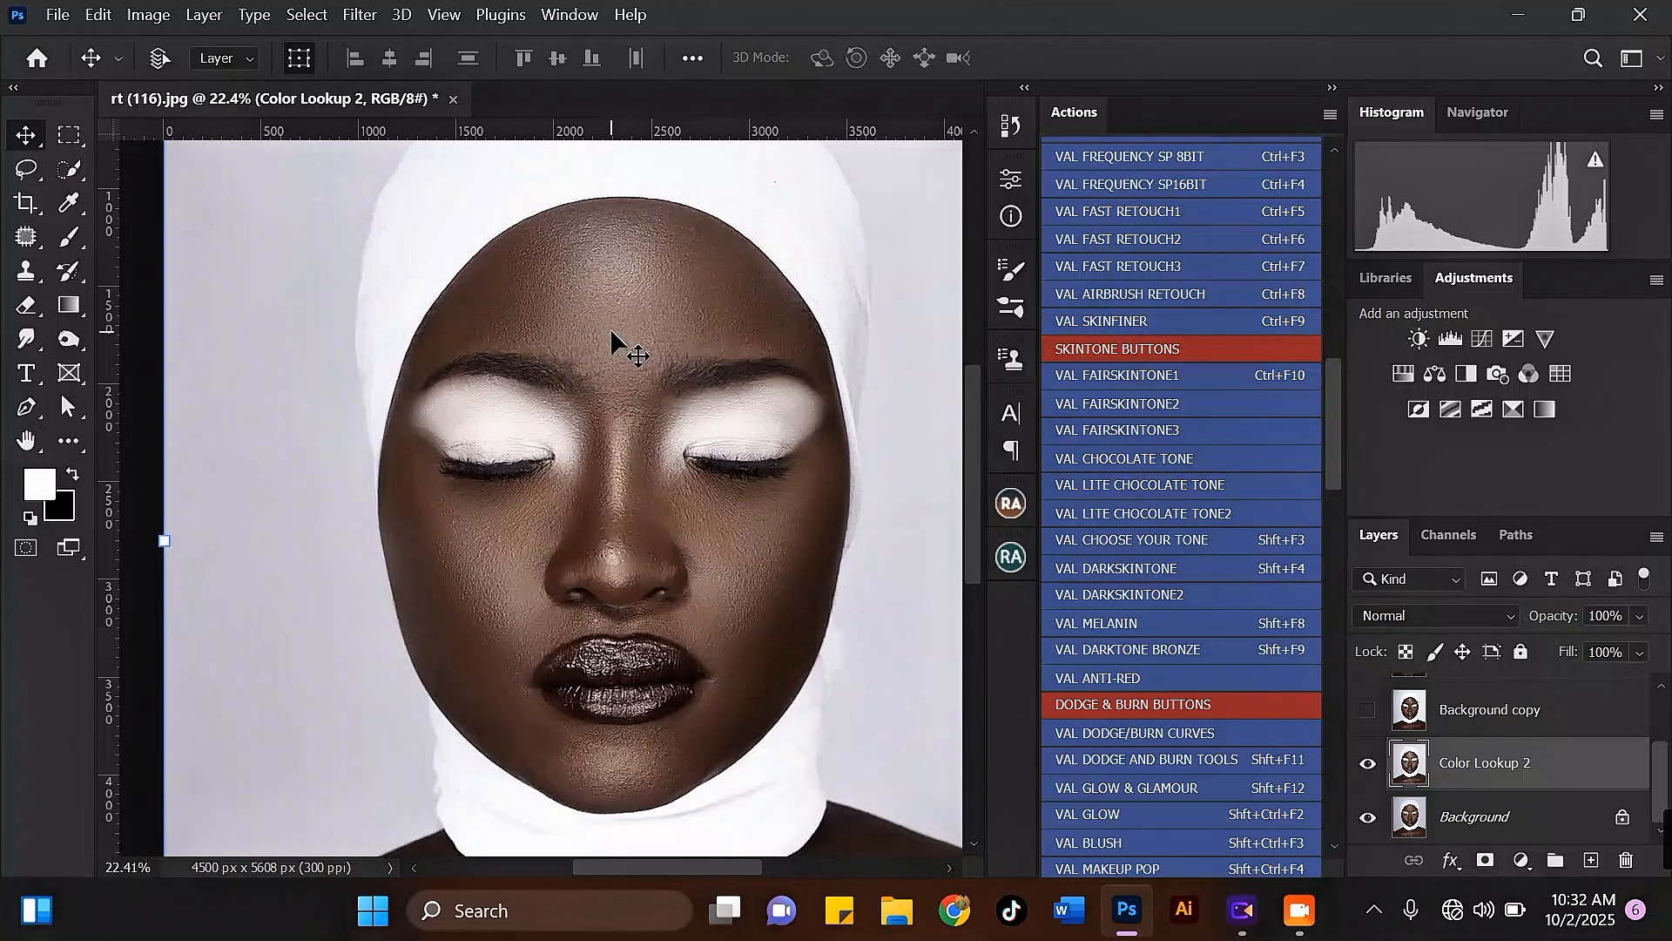
scroll(611, 331, down, 2)
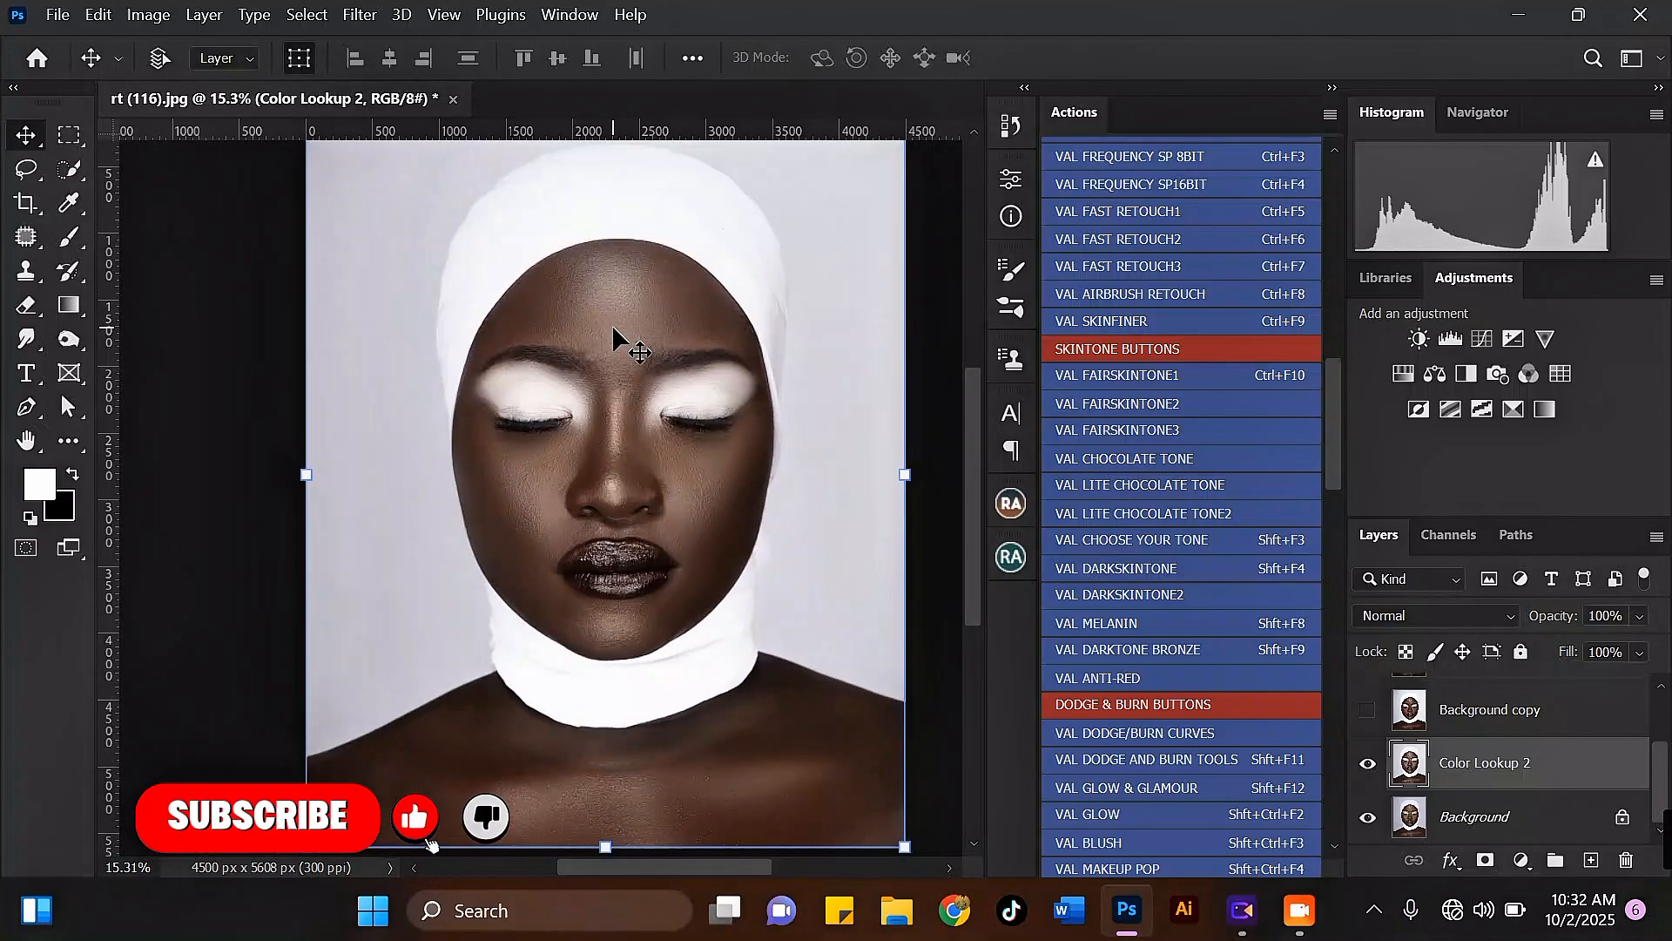
scroll(613, 329, up, 1)
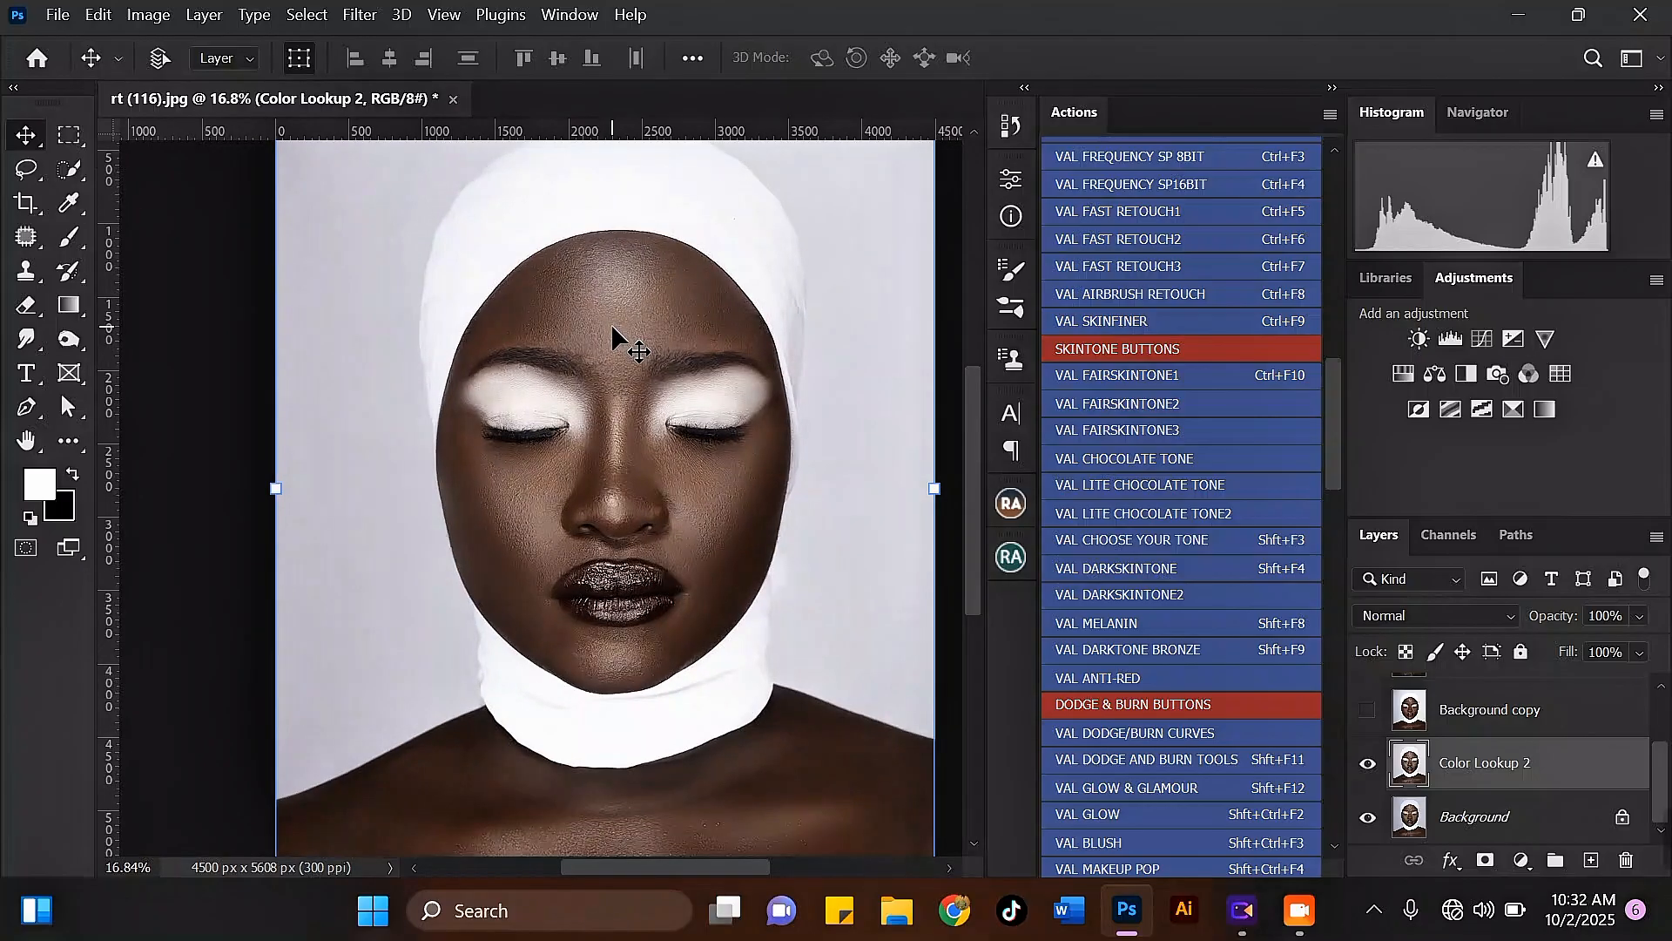